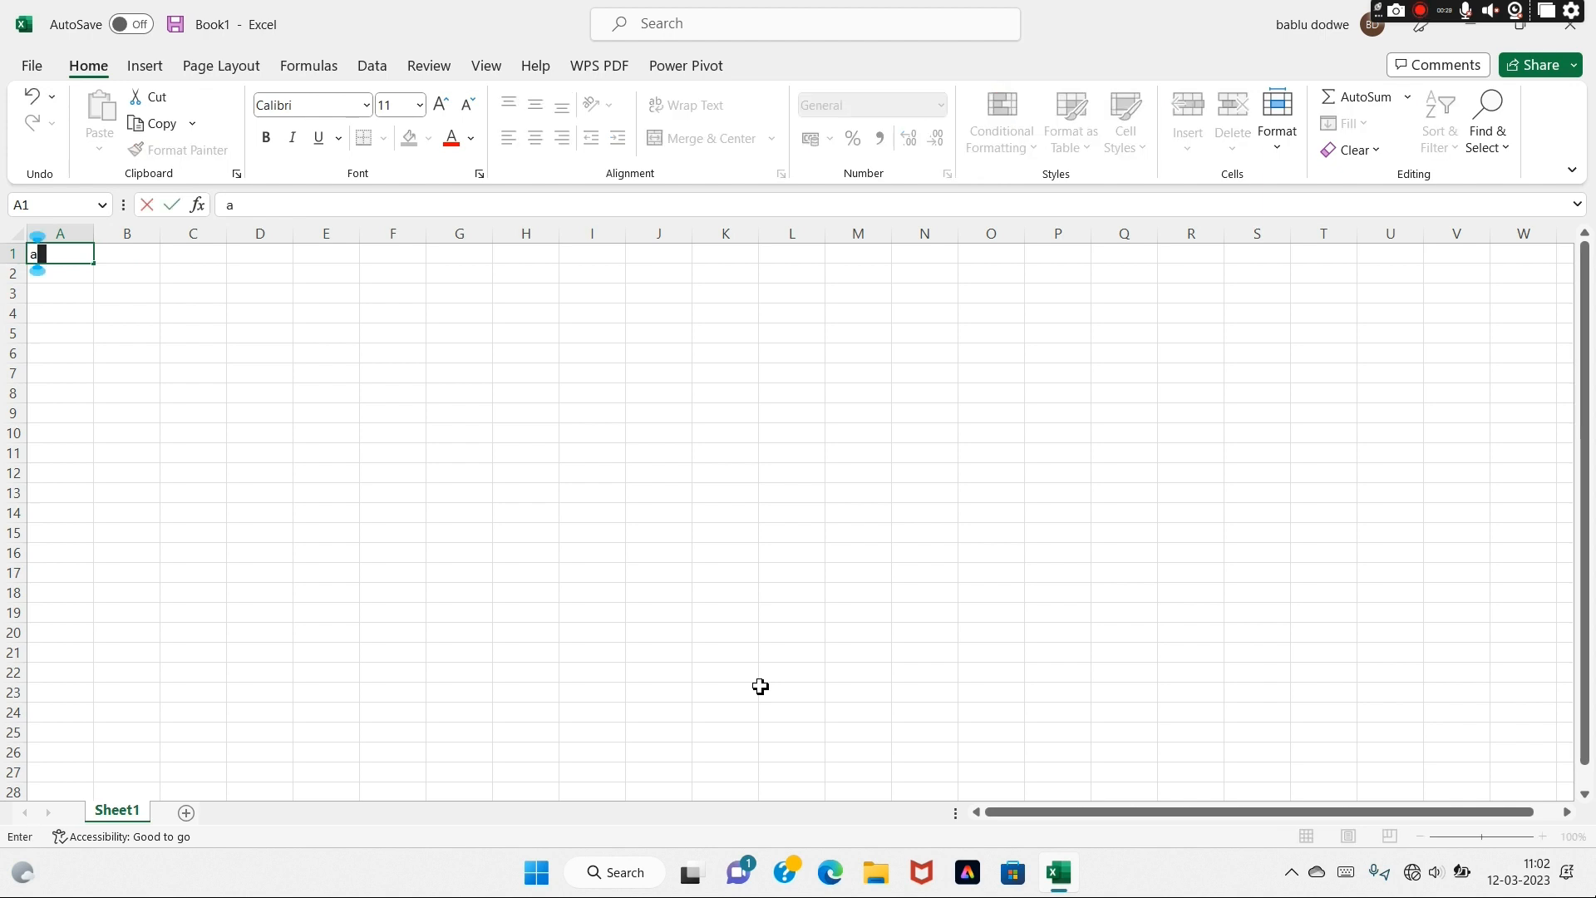
Enter the sheet title "sarswati vidhya mandir pithampur" in cell A1
type("arswat")
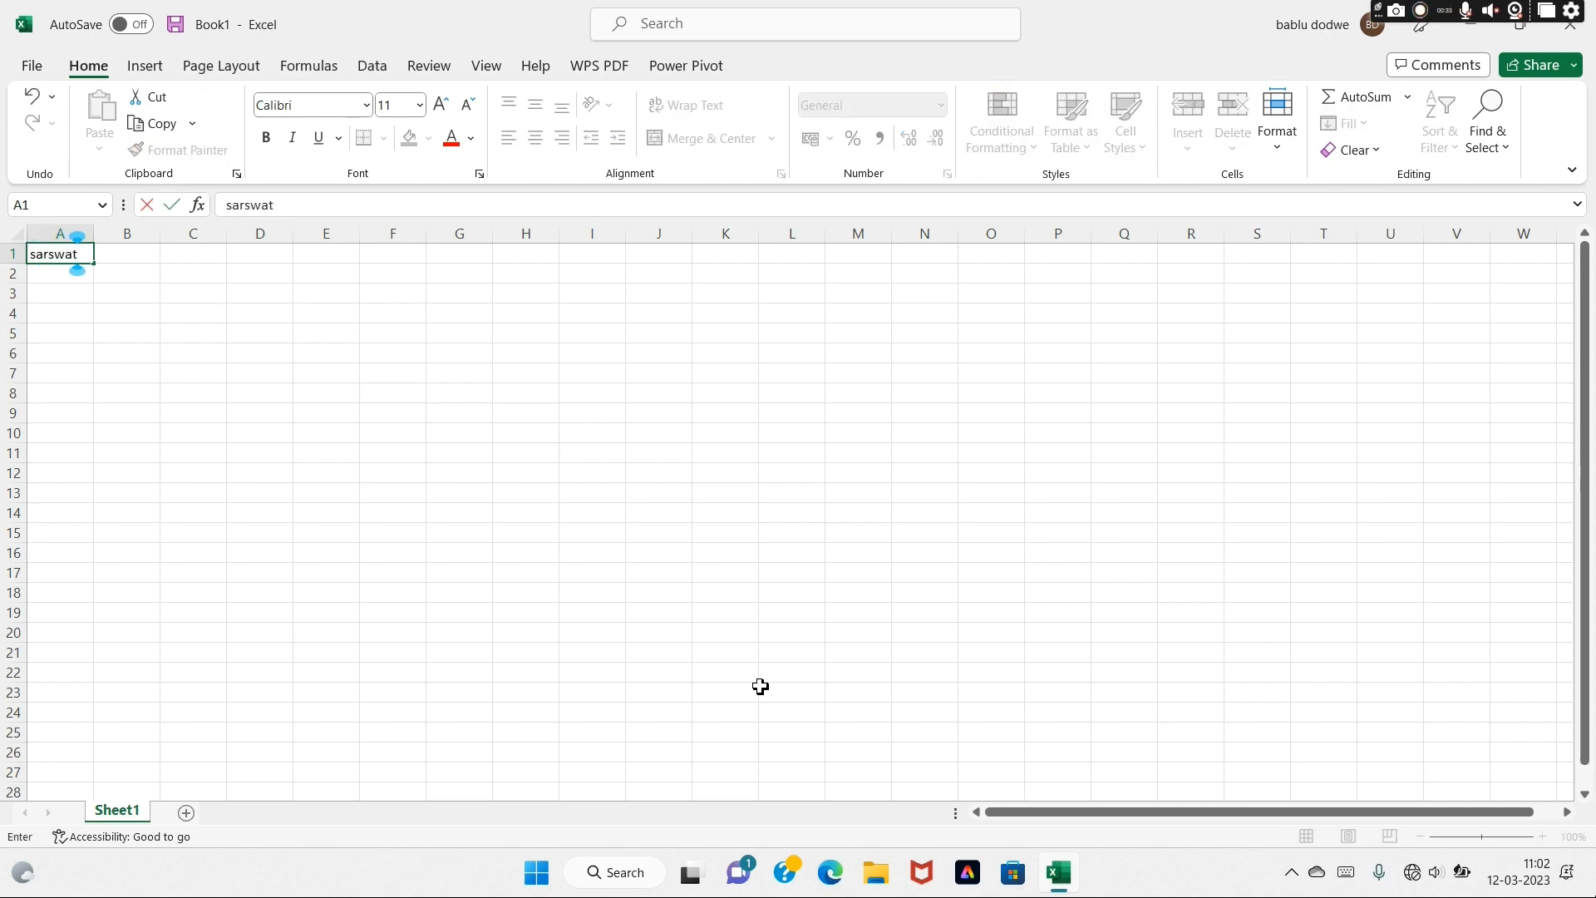
type("i vidhya ma")
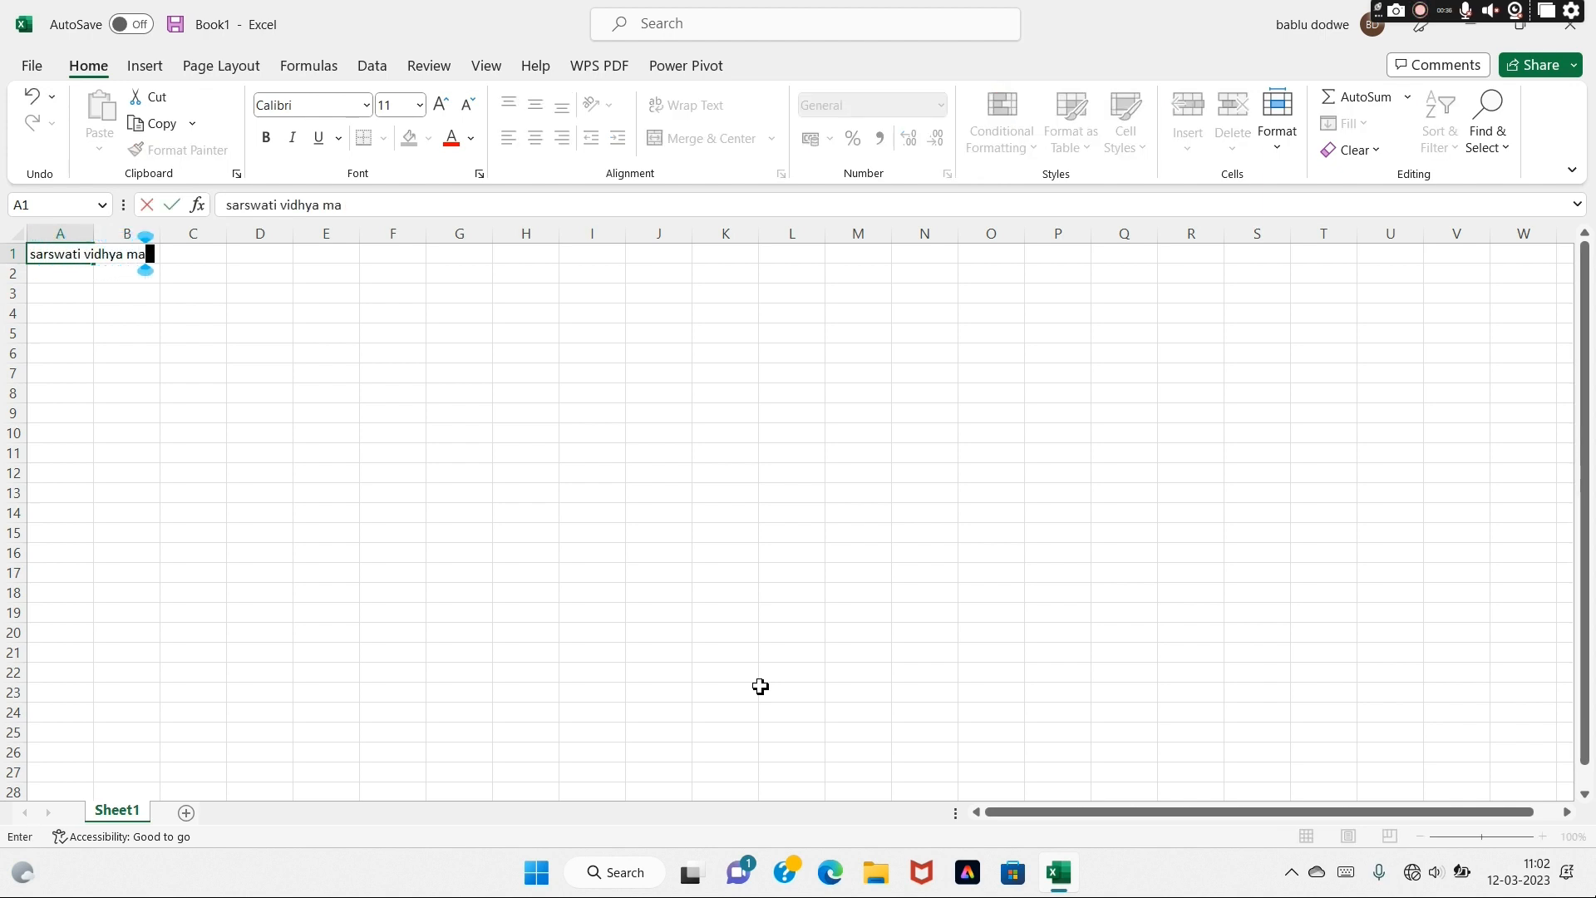
type("ndir pitha")
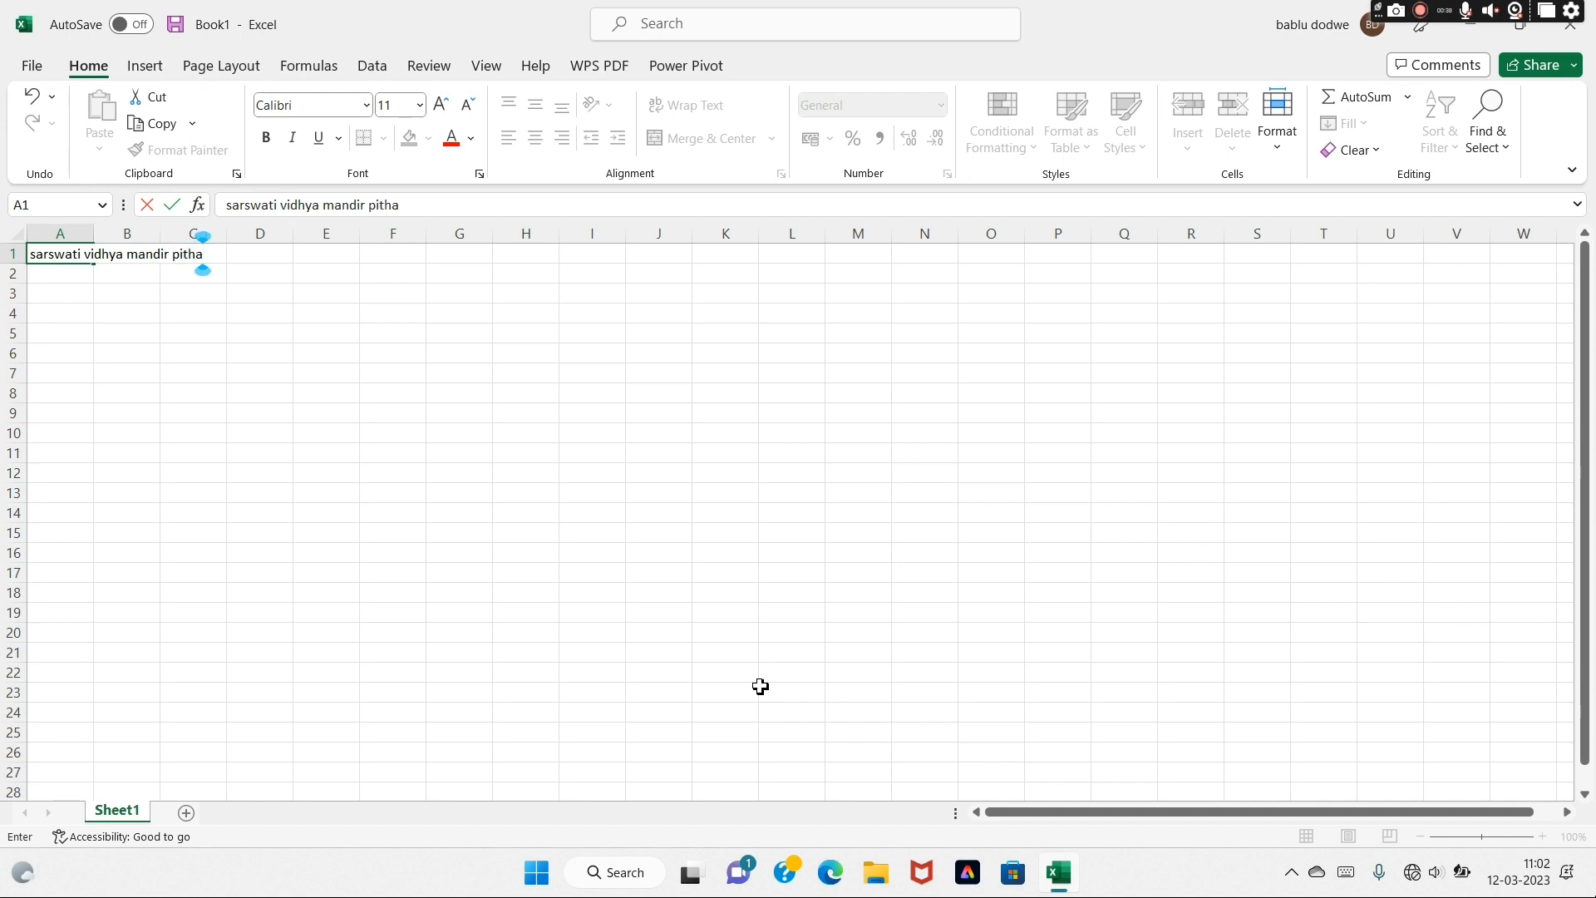
type("m")
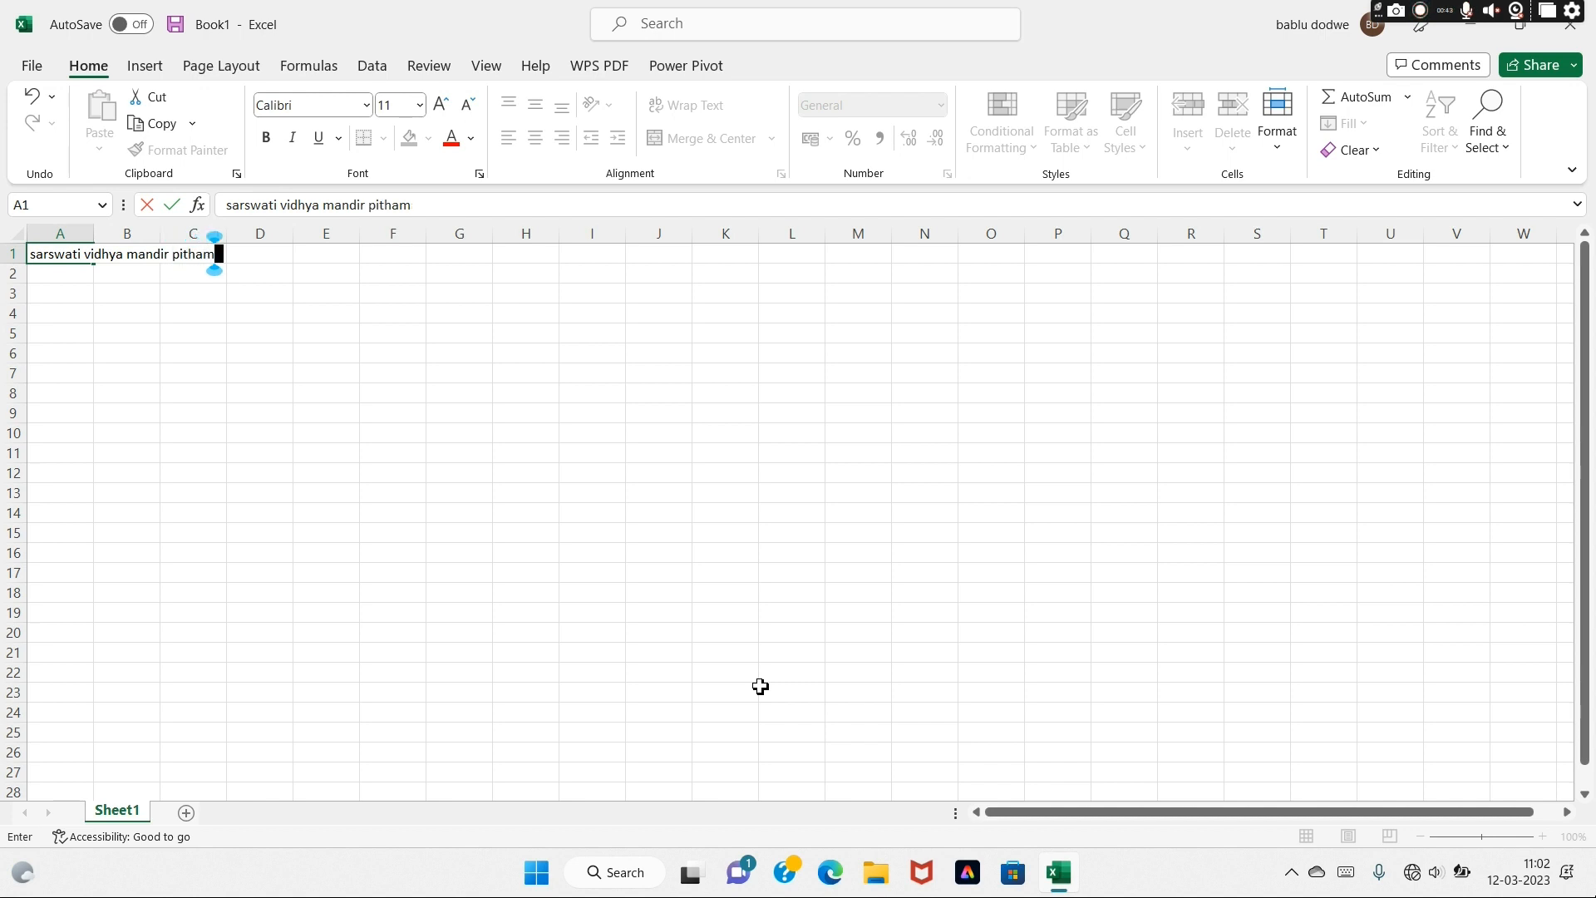
type("pur")
left_click(311, 399)
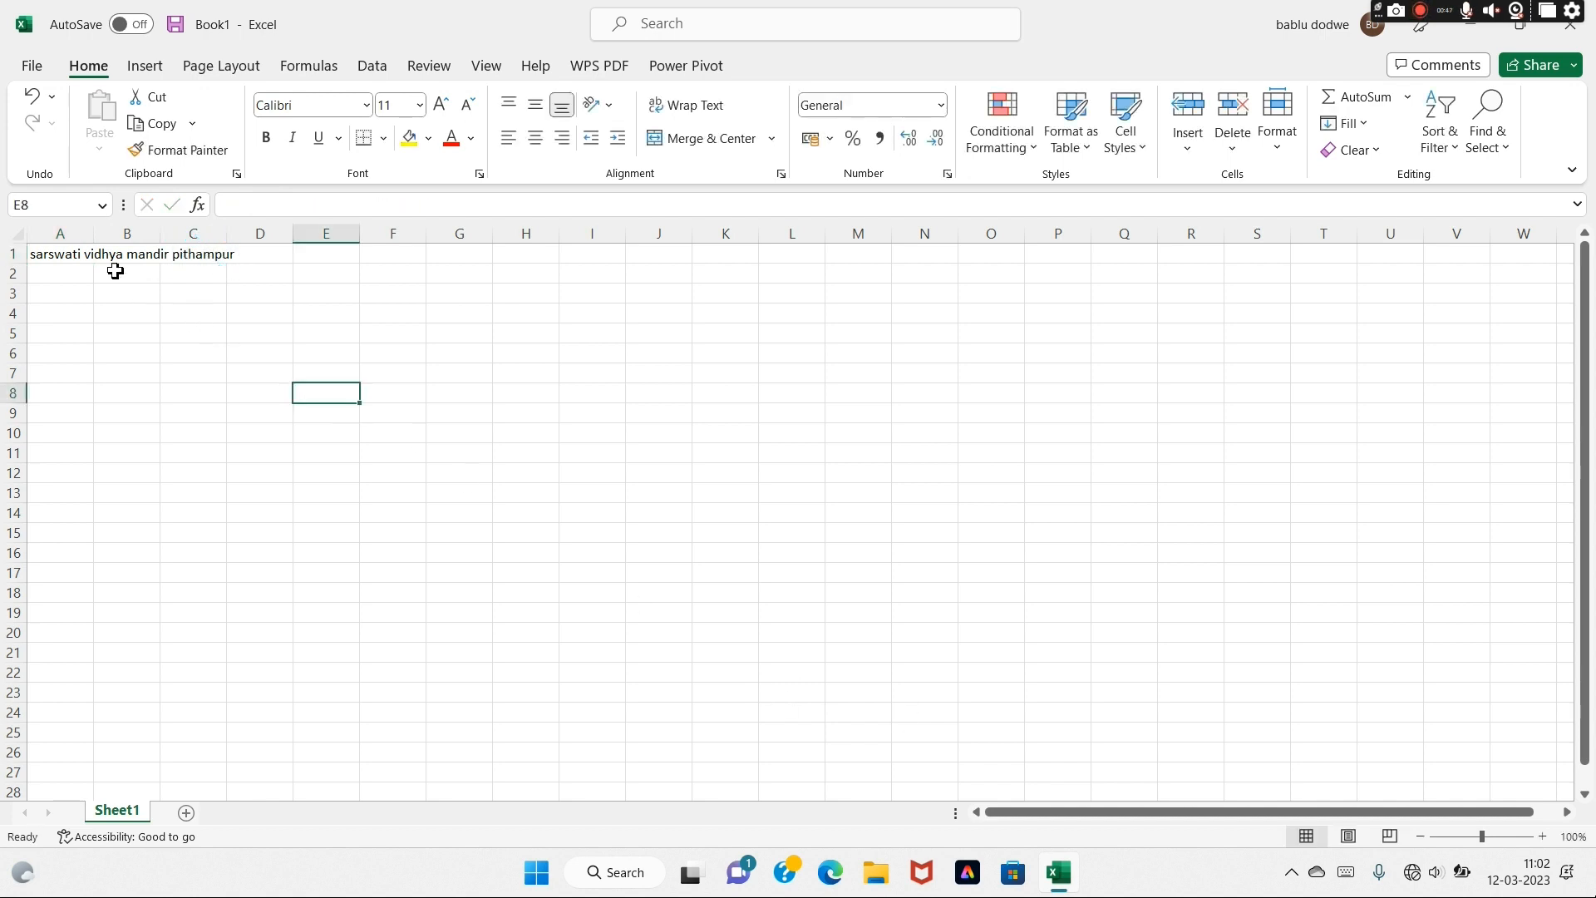
Merge and center the title across the range A1:X2
left_click(78, 256)
left_click_drag(207, 285, 1372, 275)
left_click(56, 249)
left_click(189, 408)
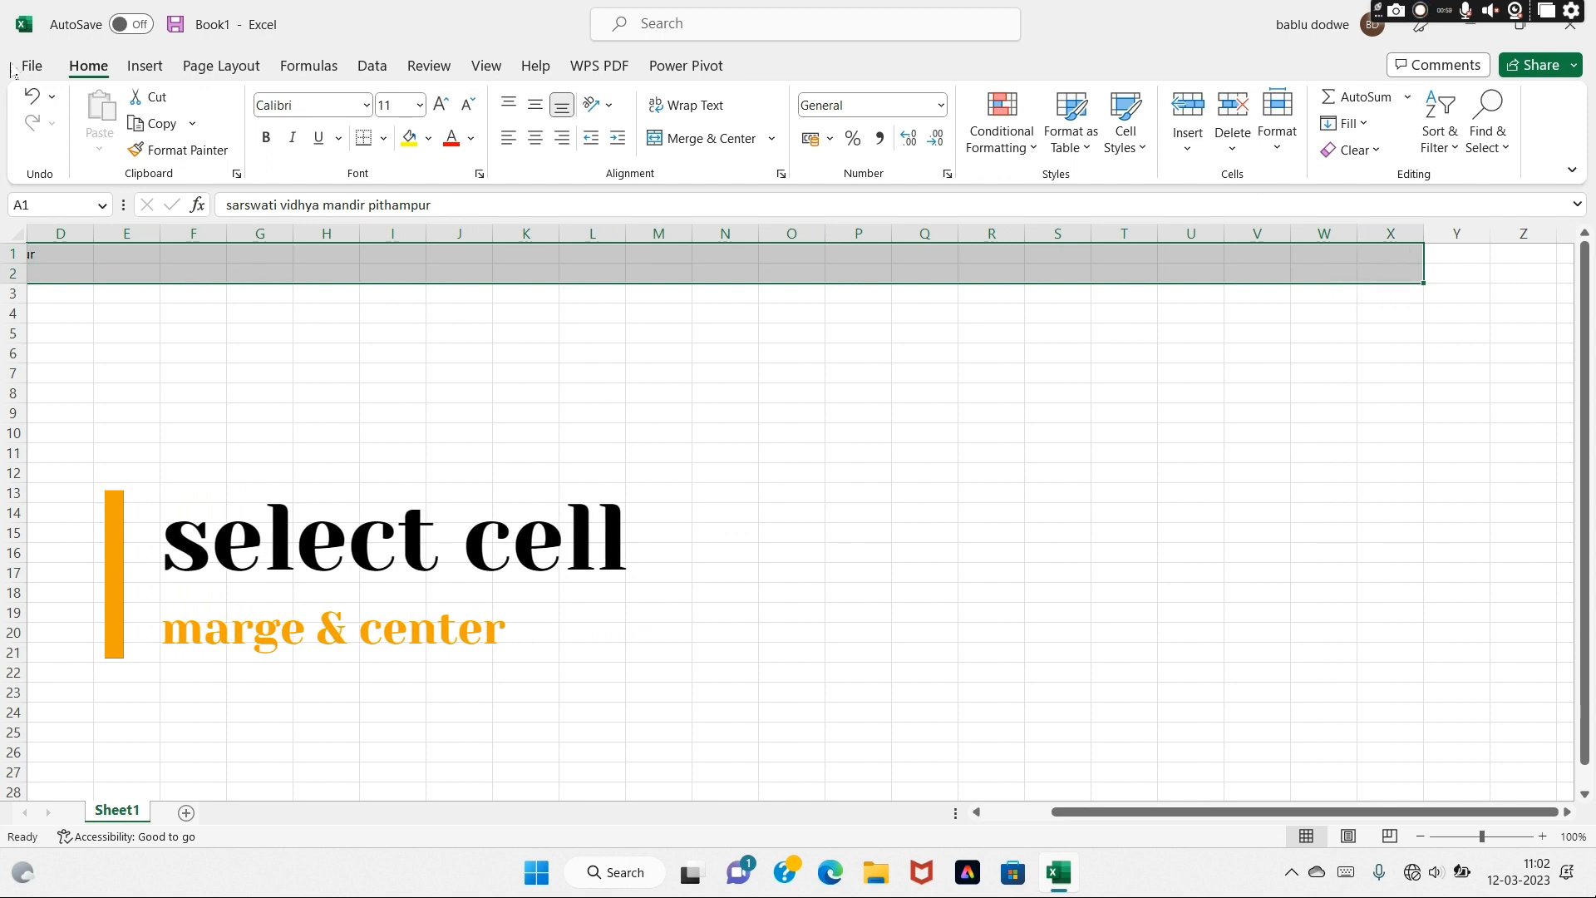
left_click(702, 138)
Format the merged title as bold red text at font size 24
left_click(266, 137)
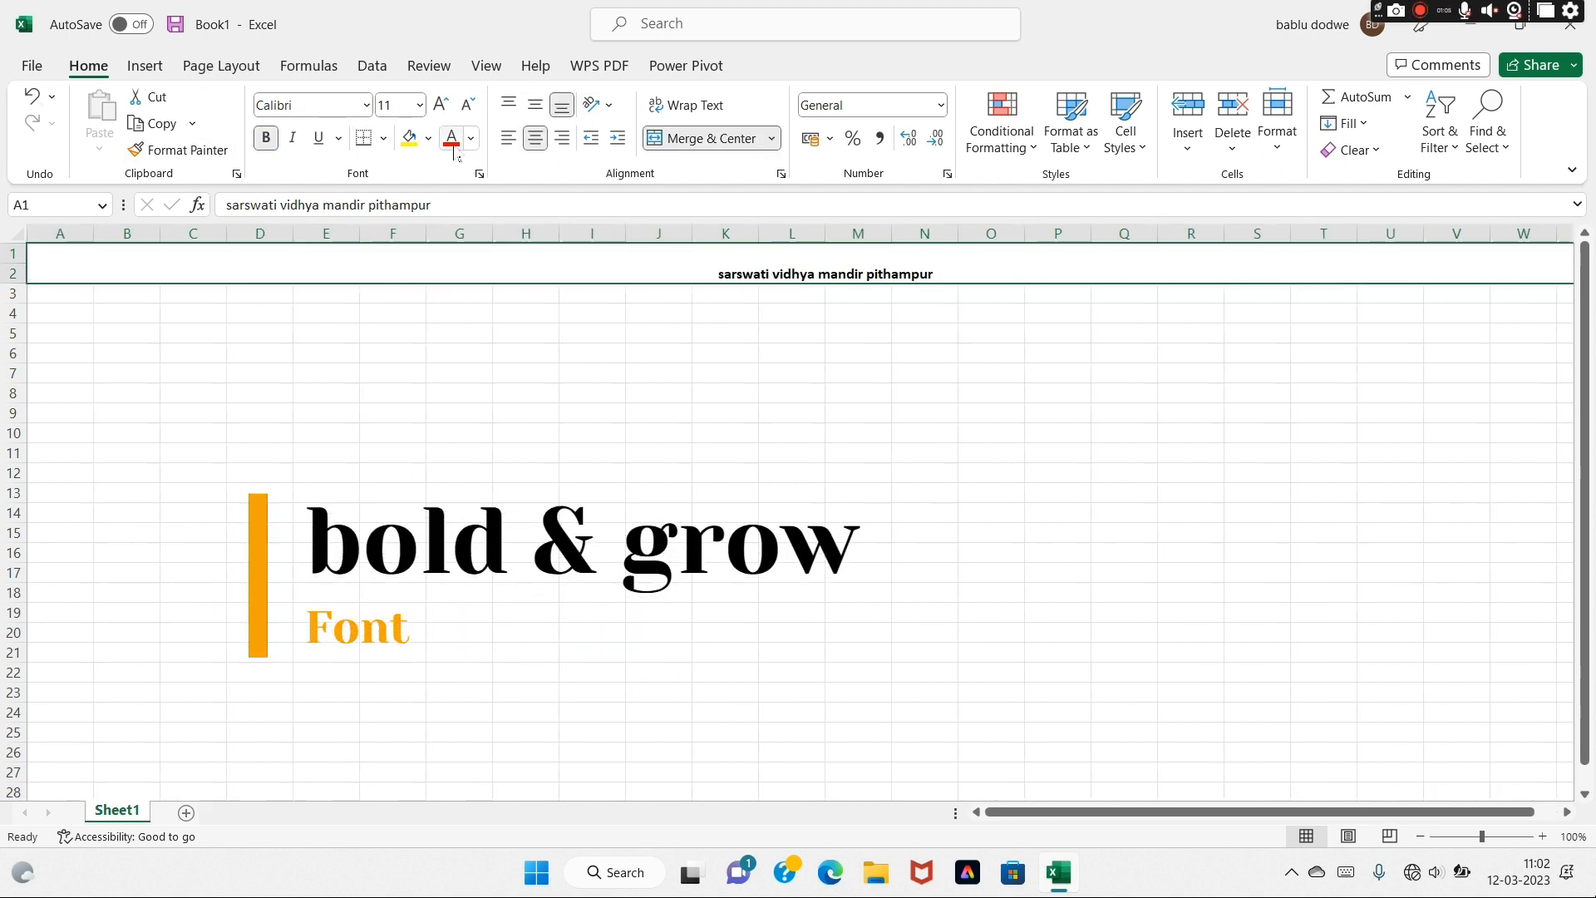
left_click(440, 104)
left_click(441, 105)
left_click(441, 104)
left_click(441, 105)
left_click(440, 105)
left_click(440, 105)
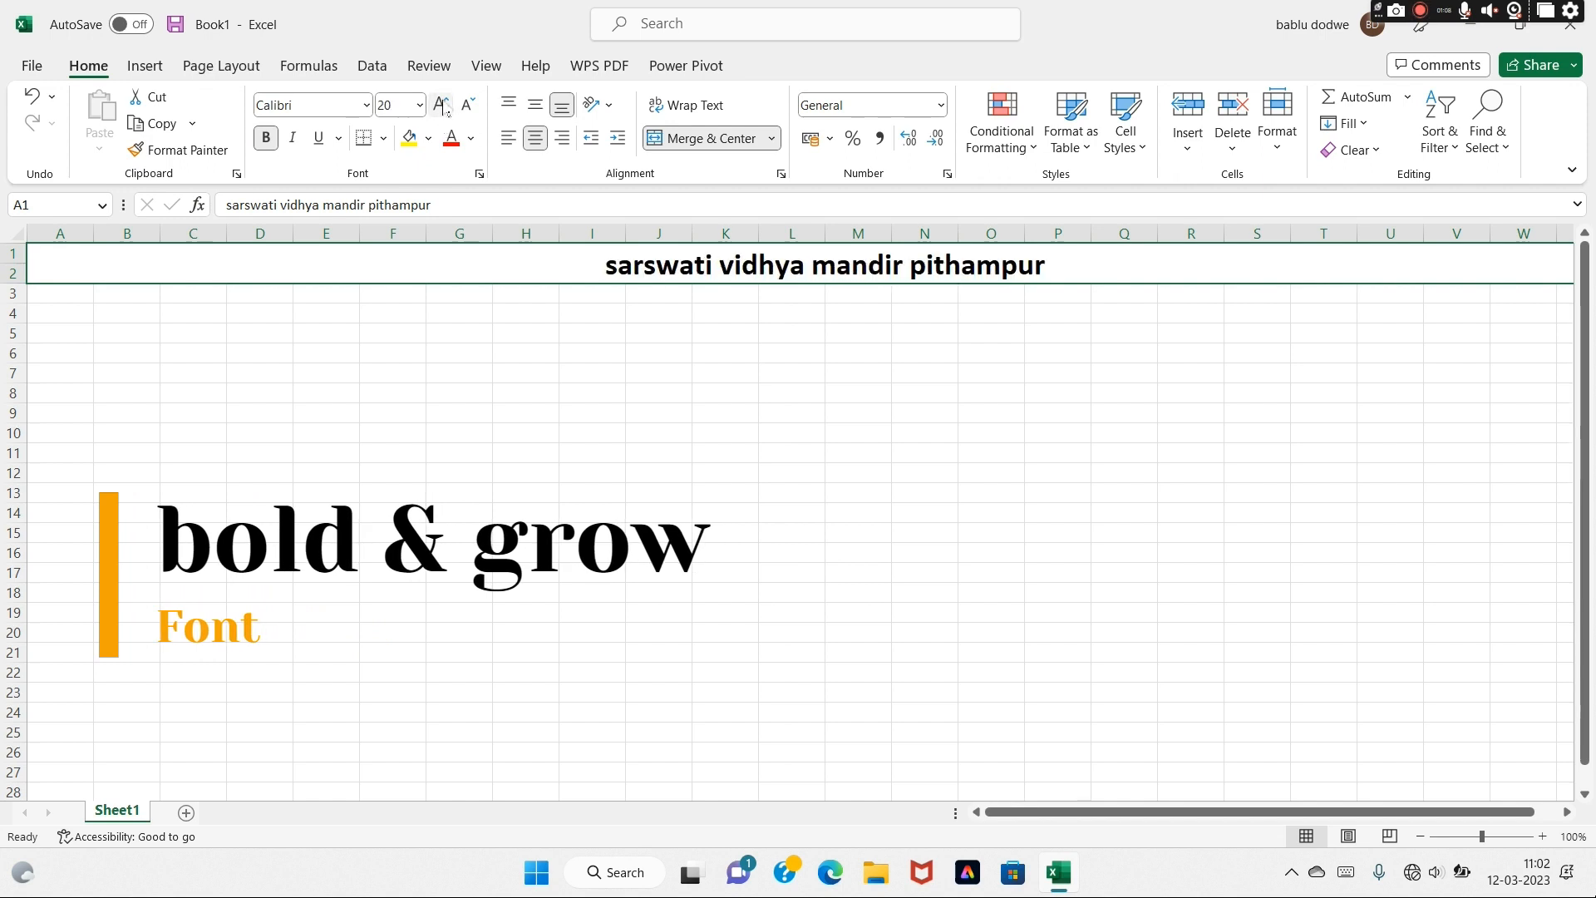
left_click(440, 104)
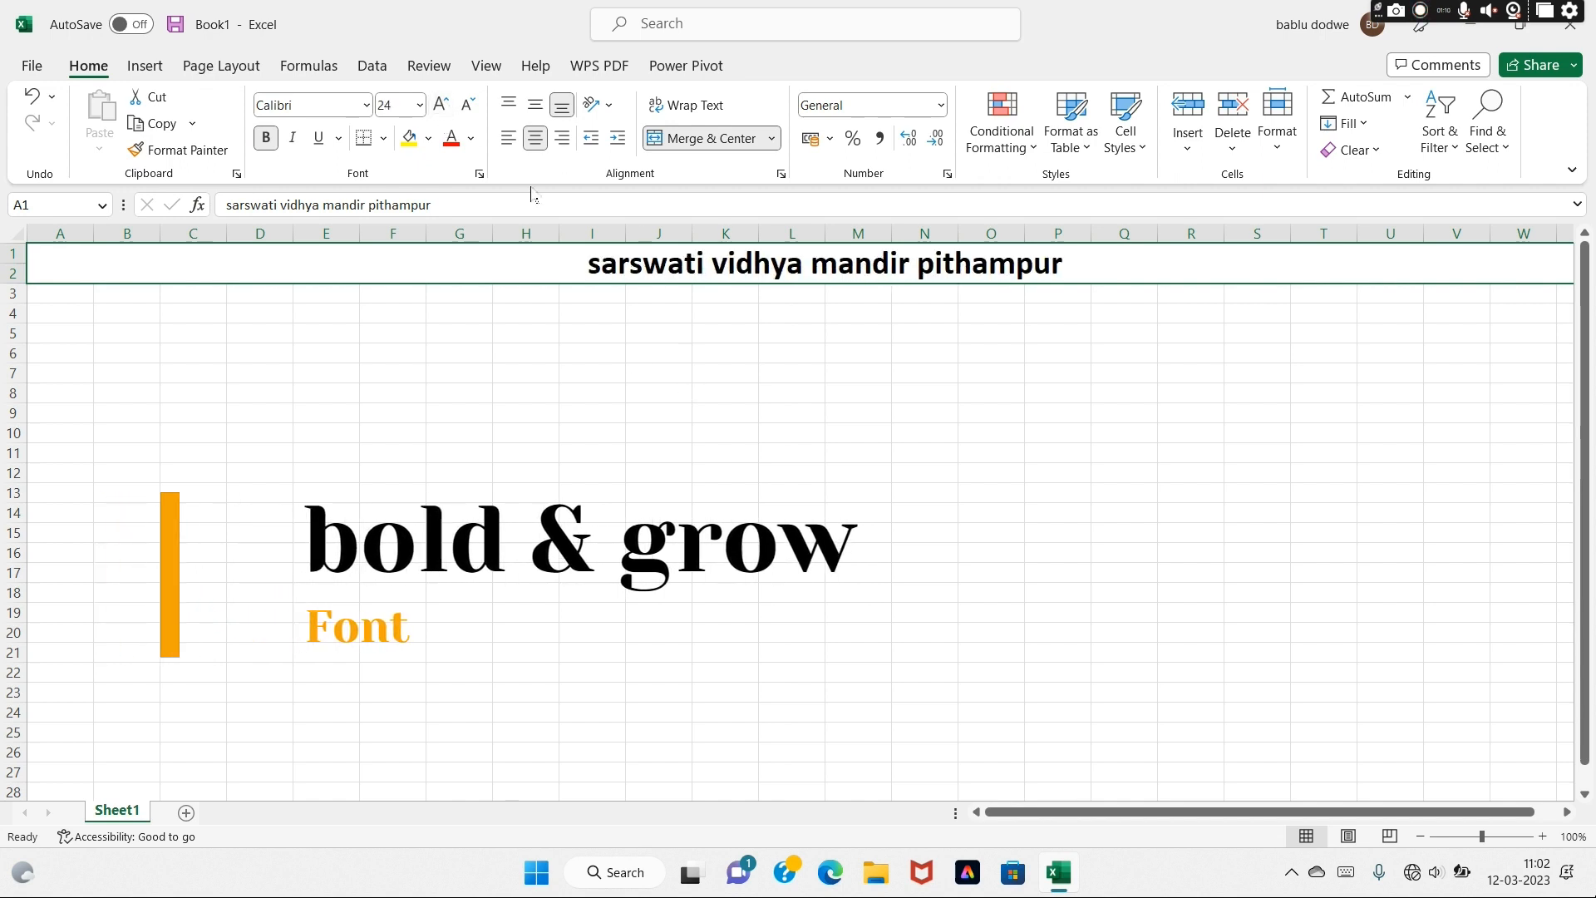
left_click(450, 137)
left_click(731, 541)
Enter the headings "Roll No" in A3 and "Student name" in B3, and widen column B to fit its heading
left_click(83, 294)
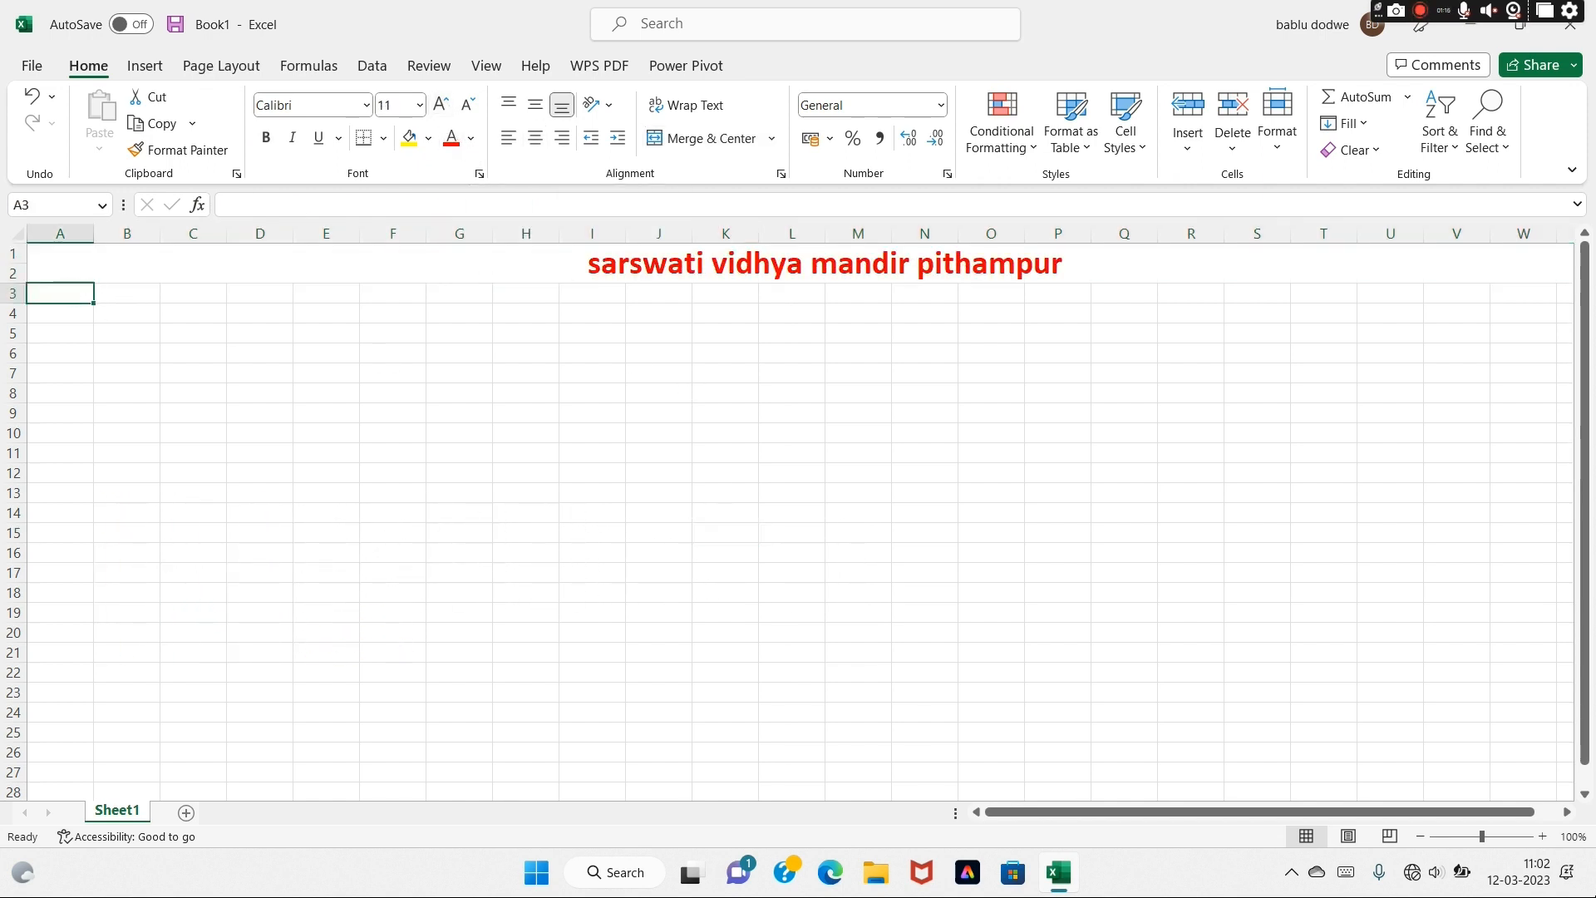
type("Roll")
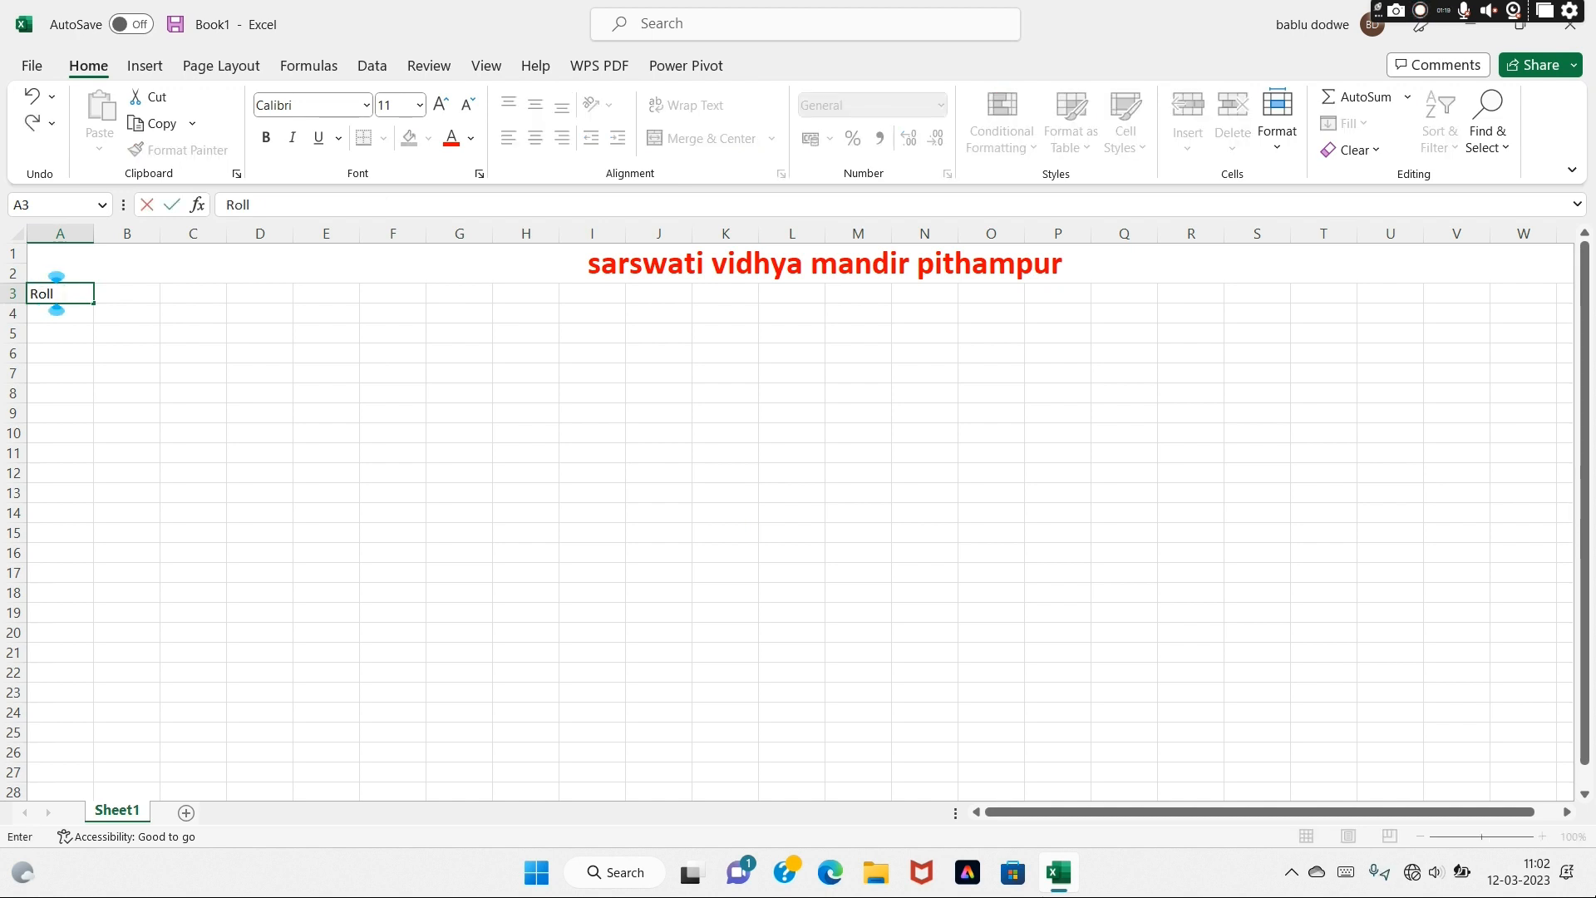
type(" No")
key("Tab")
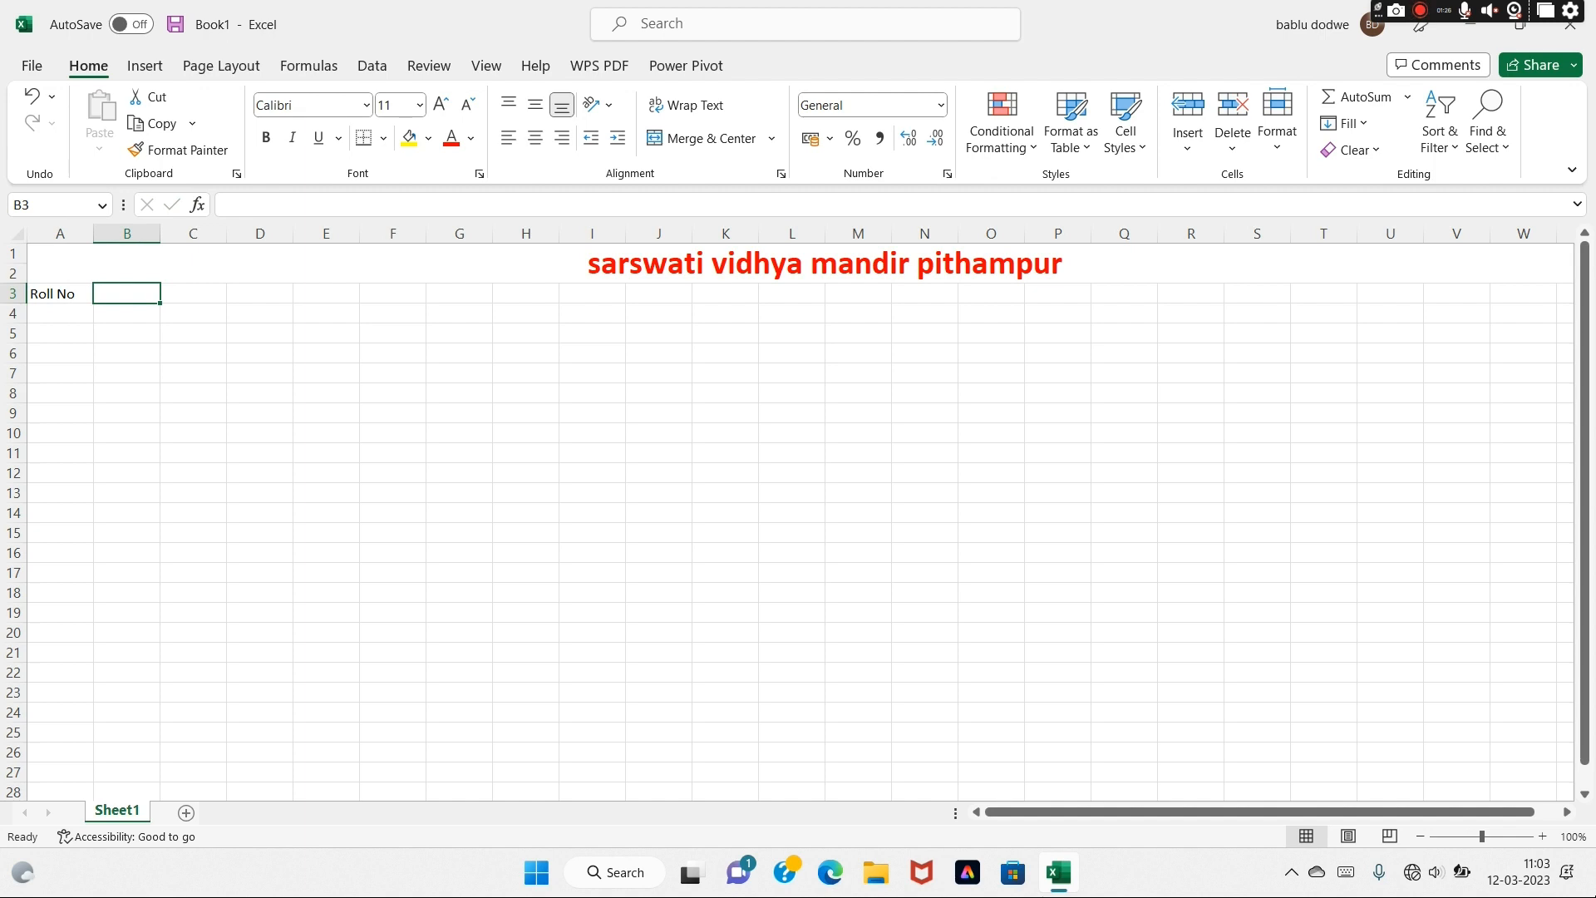
type("Student na")
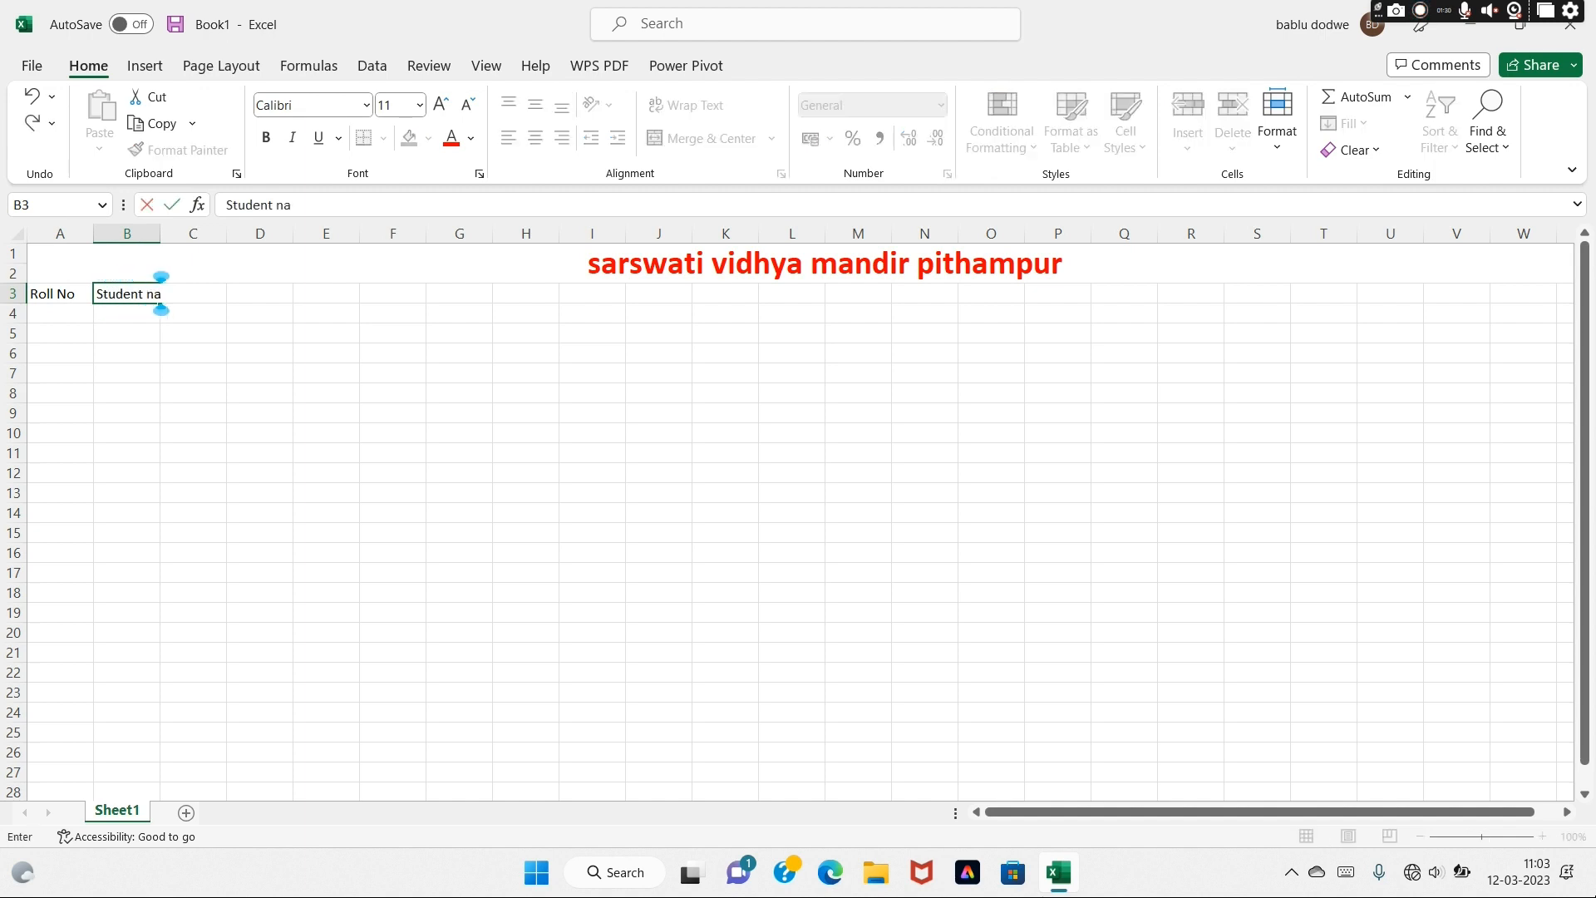
type("me")
key("Tab")
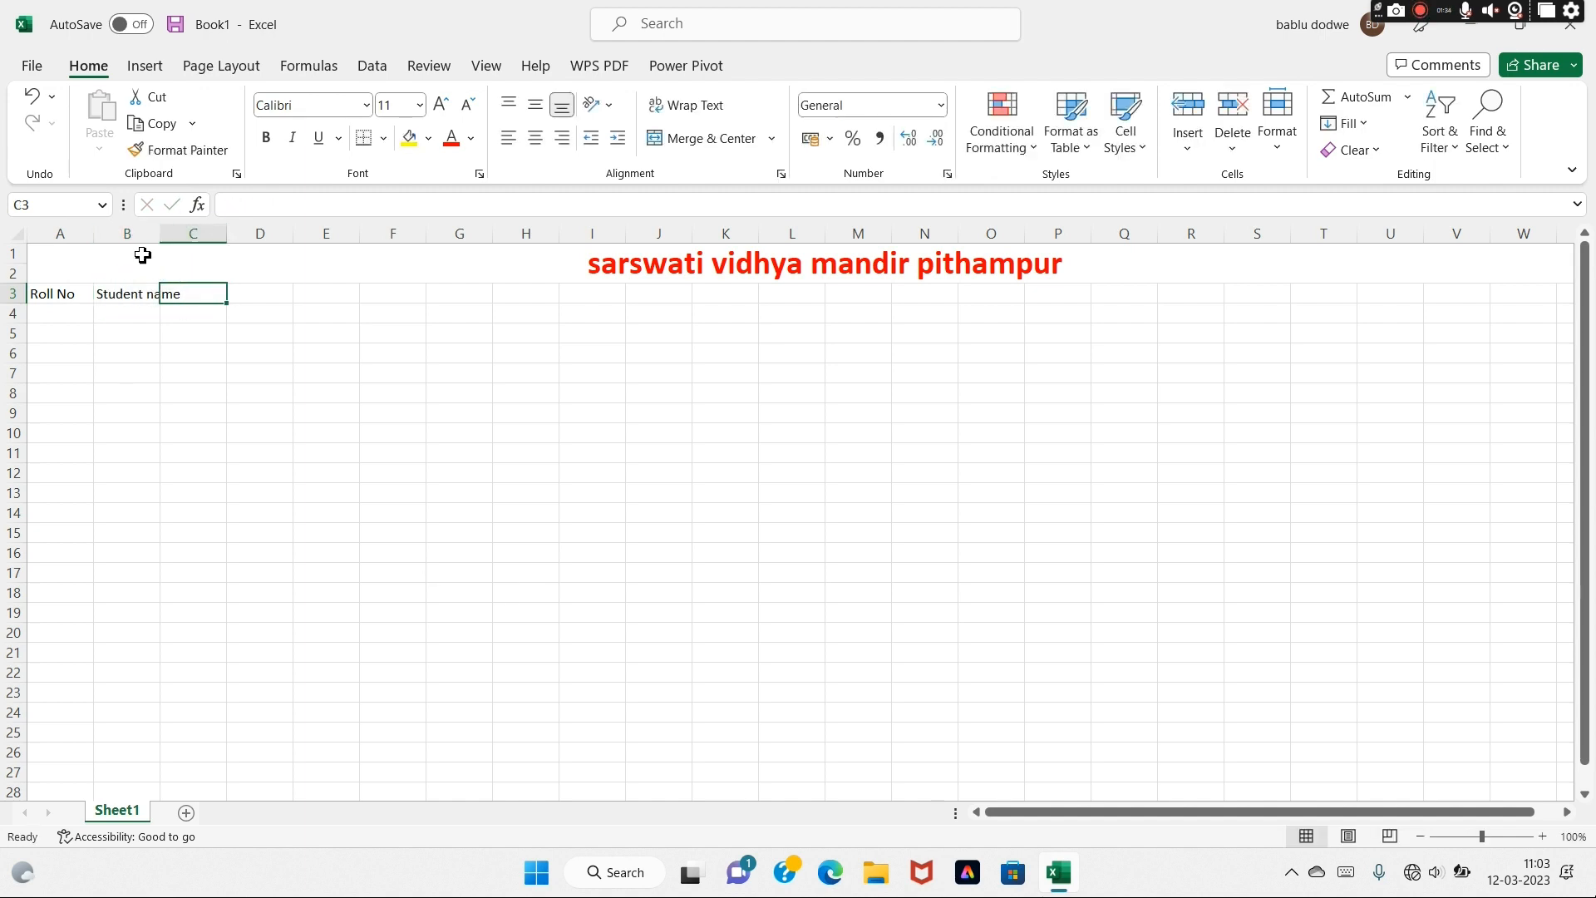
left_click_drag(160, 235, 190, 235)
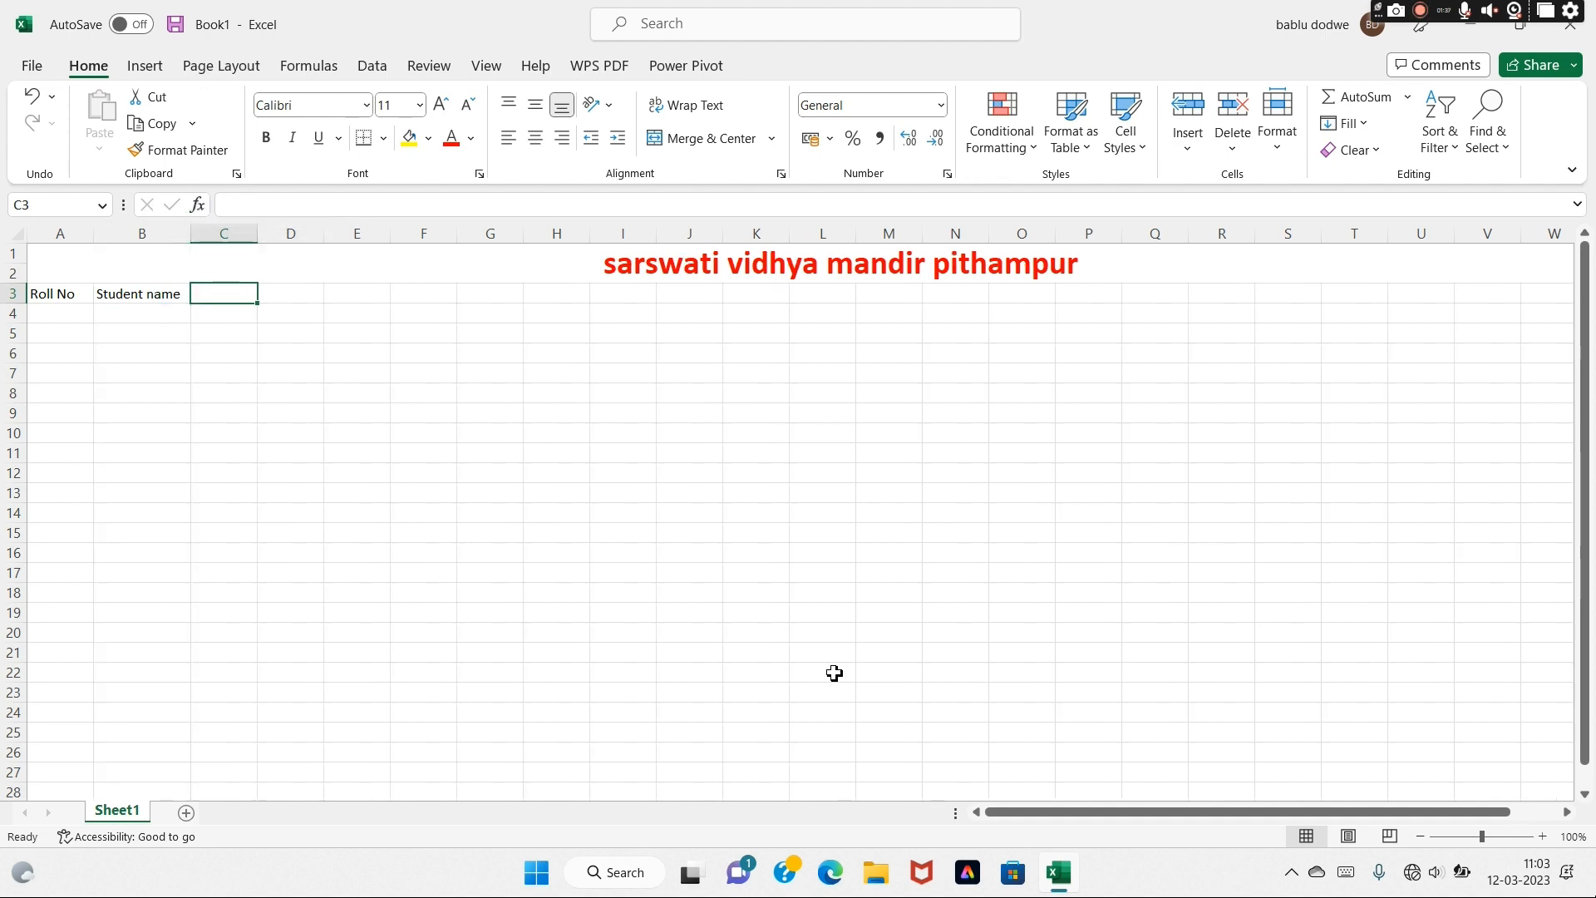
Enter the subject headings "maths", "hindi" and "english" in cells C3 to E3
type("maths")
key("Tab")
type("hindi")
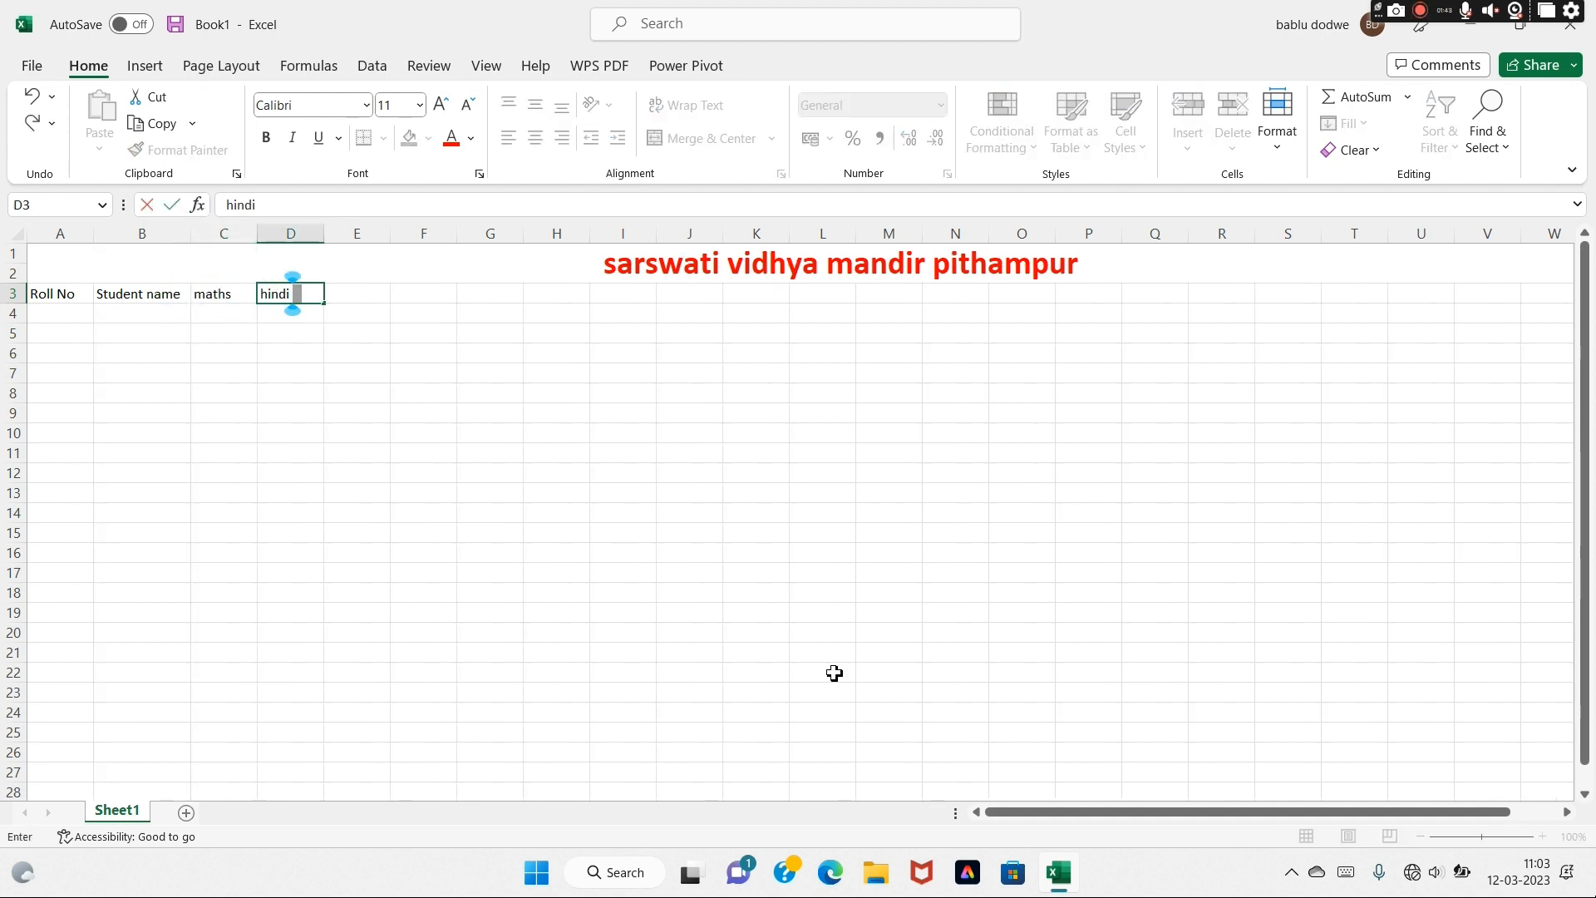
key("Tab")
type("en")
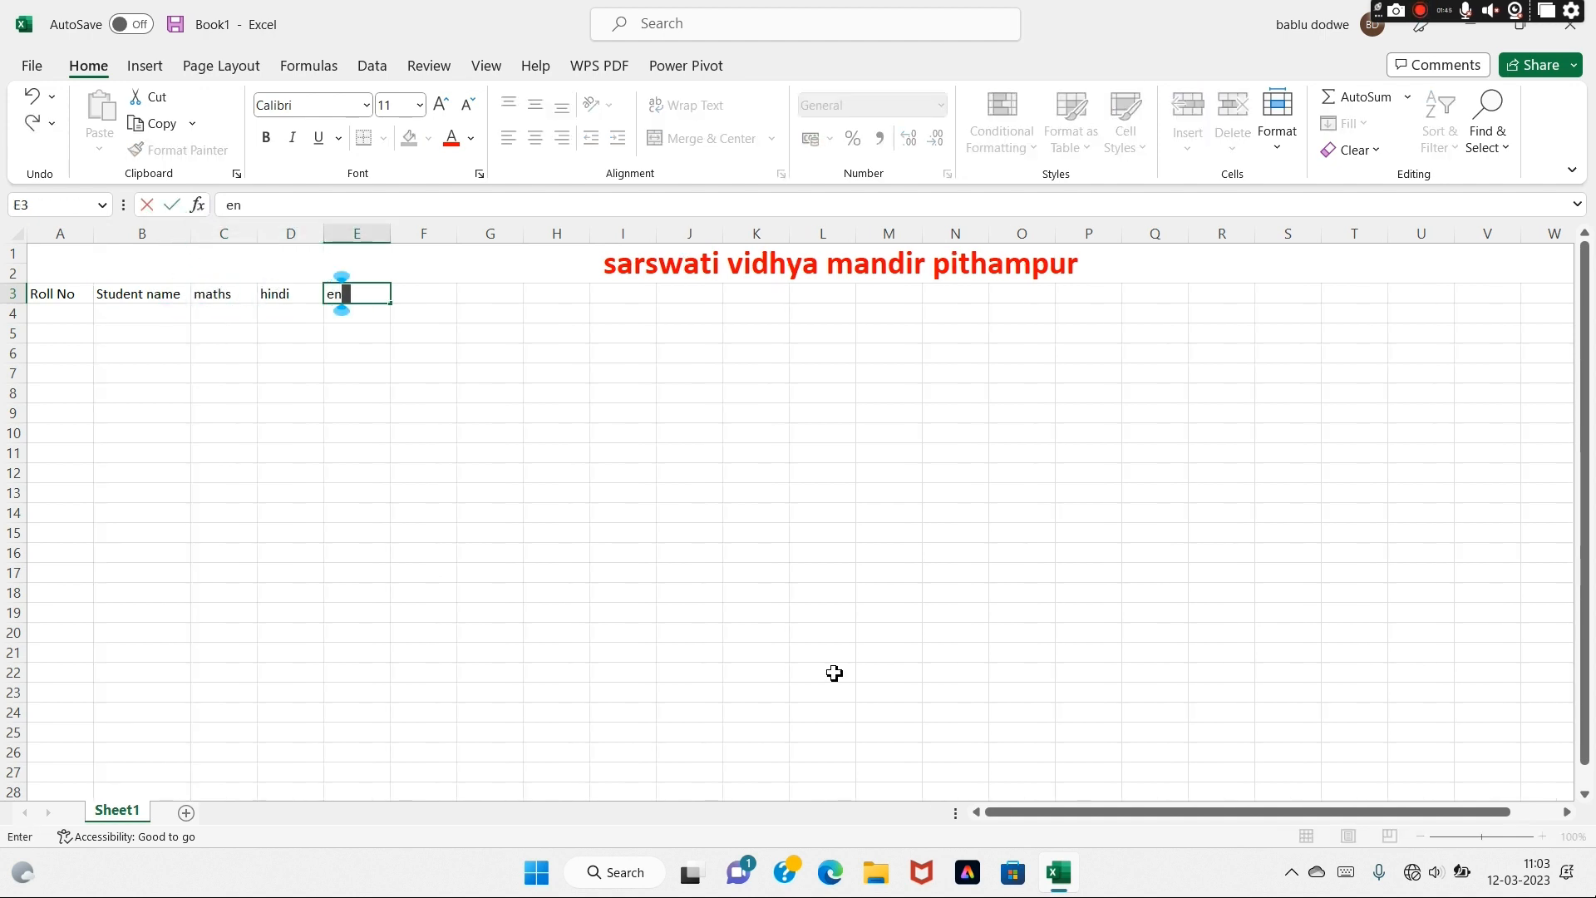
key("Tab")
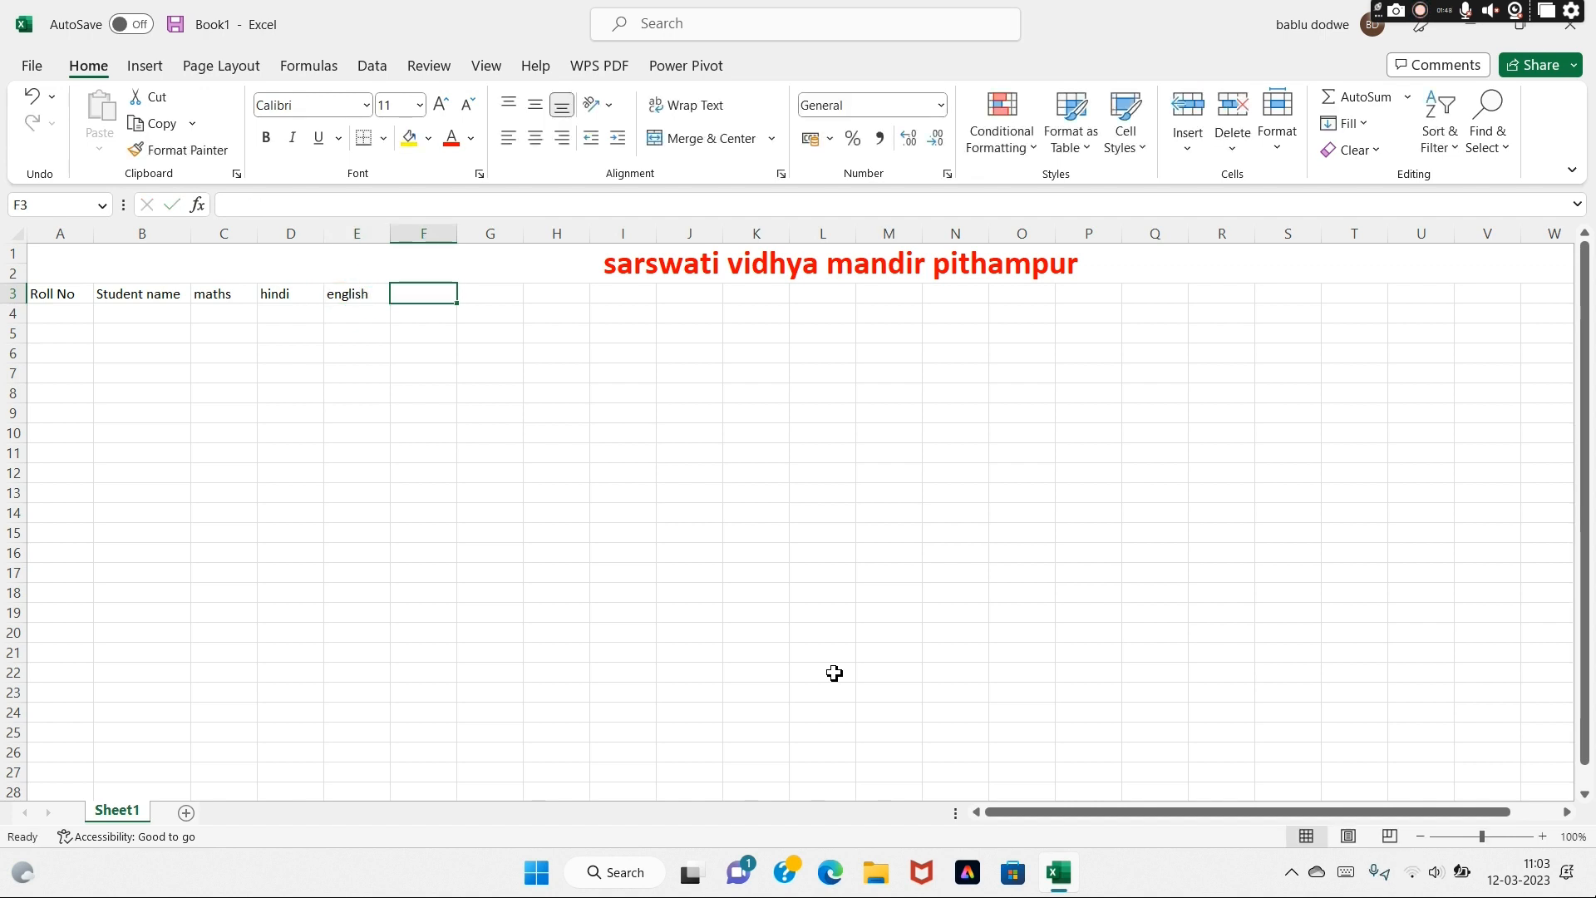
Enter the subject headings "sanskrit", "science" and "so. Science" in cells F3 to H3
type("sanskrit")
key("Tab")
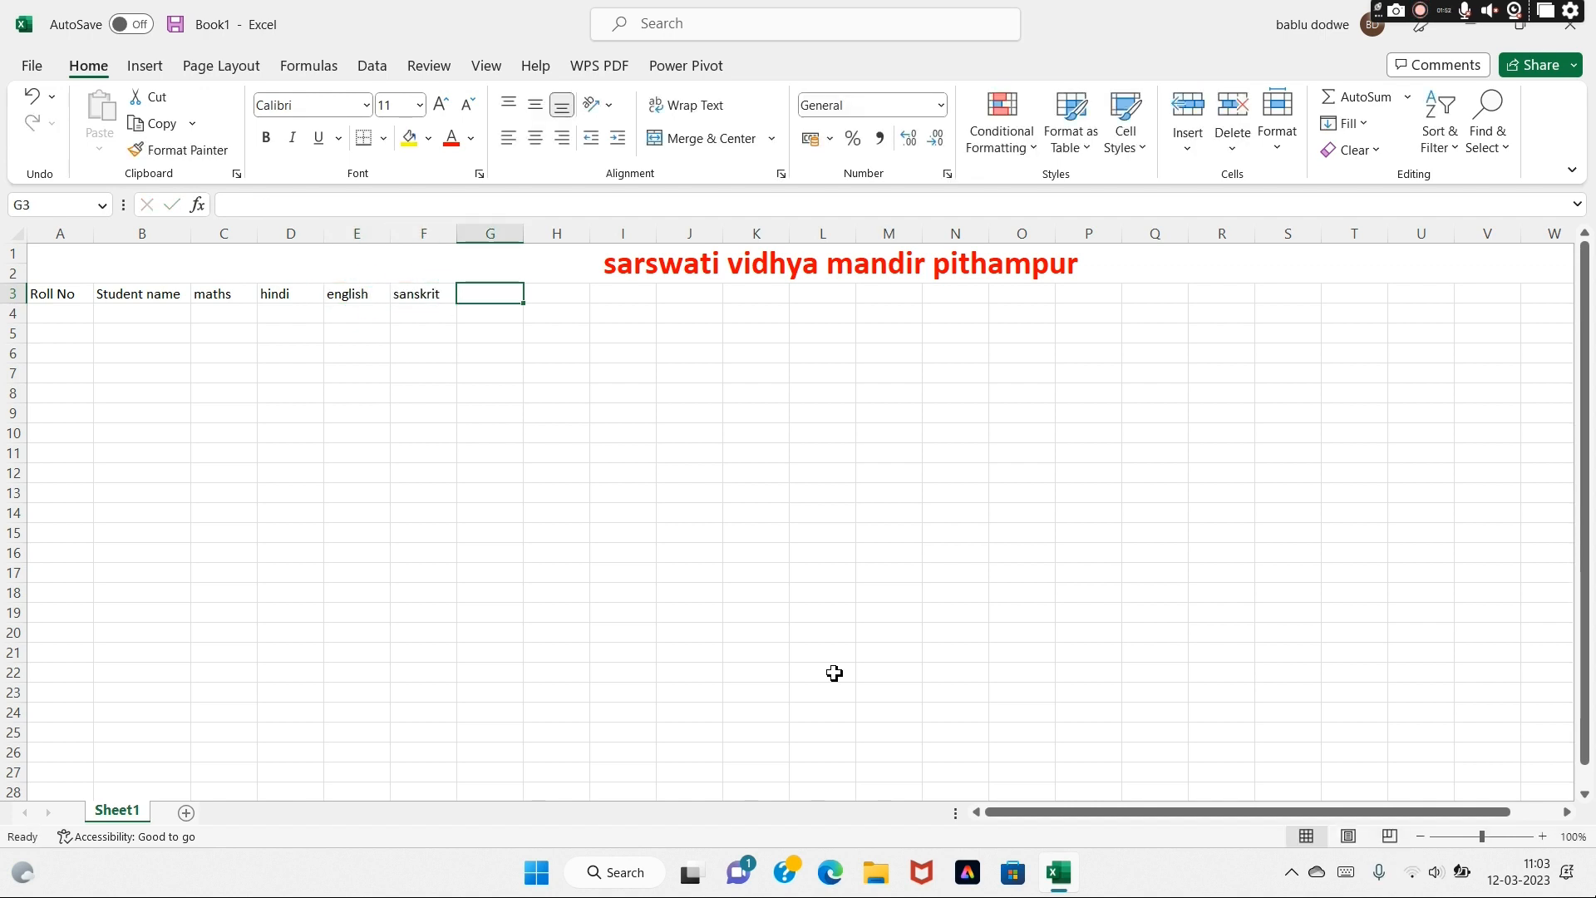
type("science")
key("Tab")
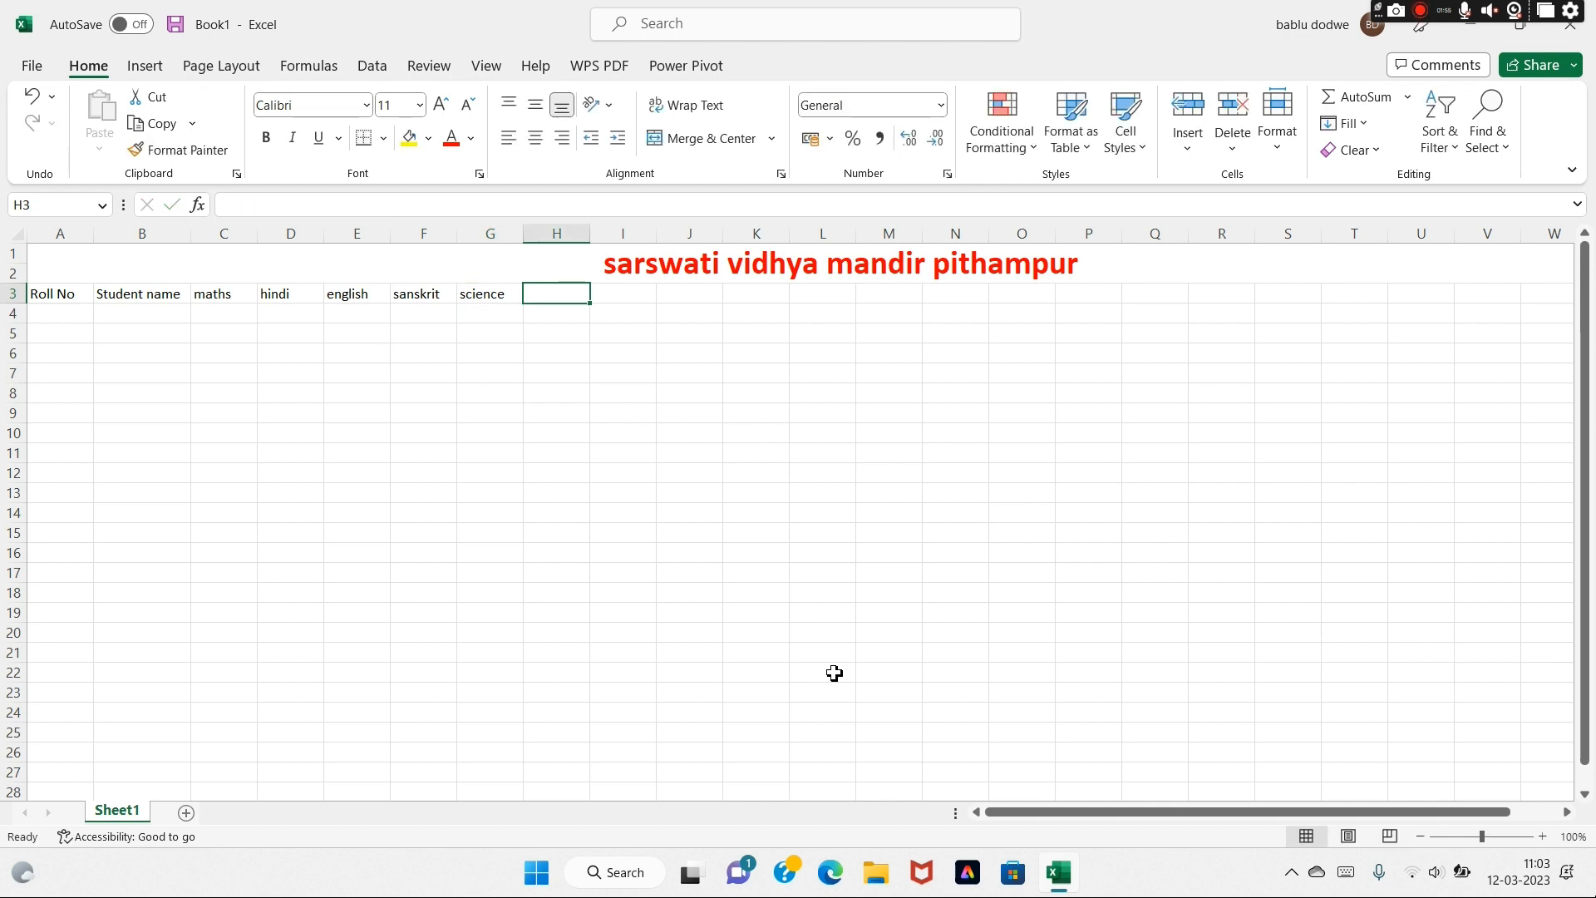
type("so. s")
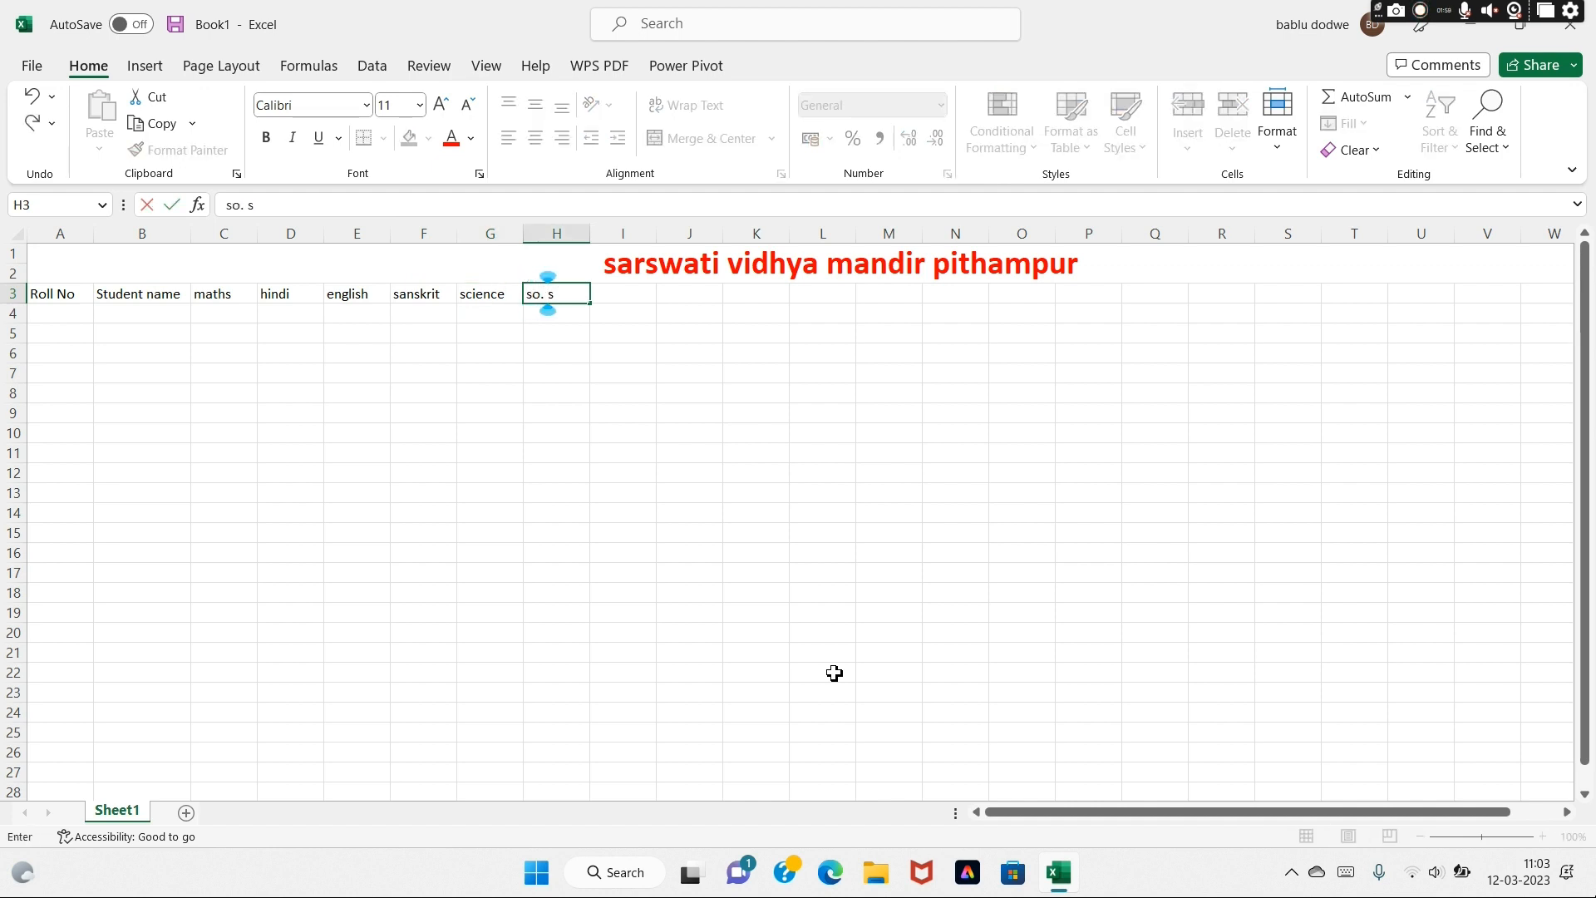
type("cience")
key("Tab")
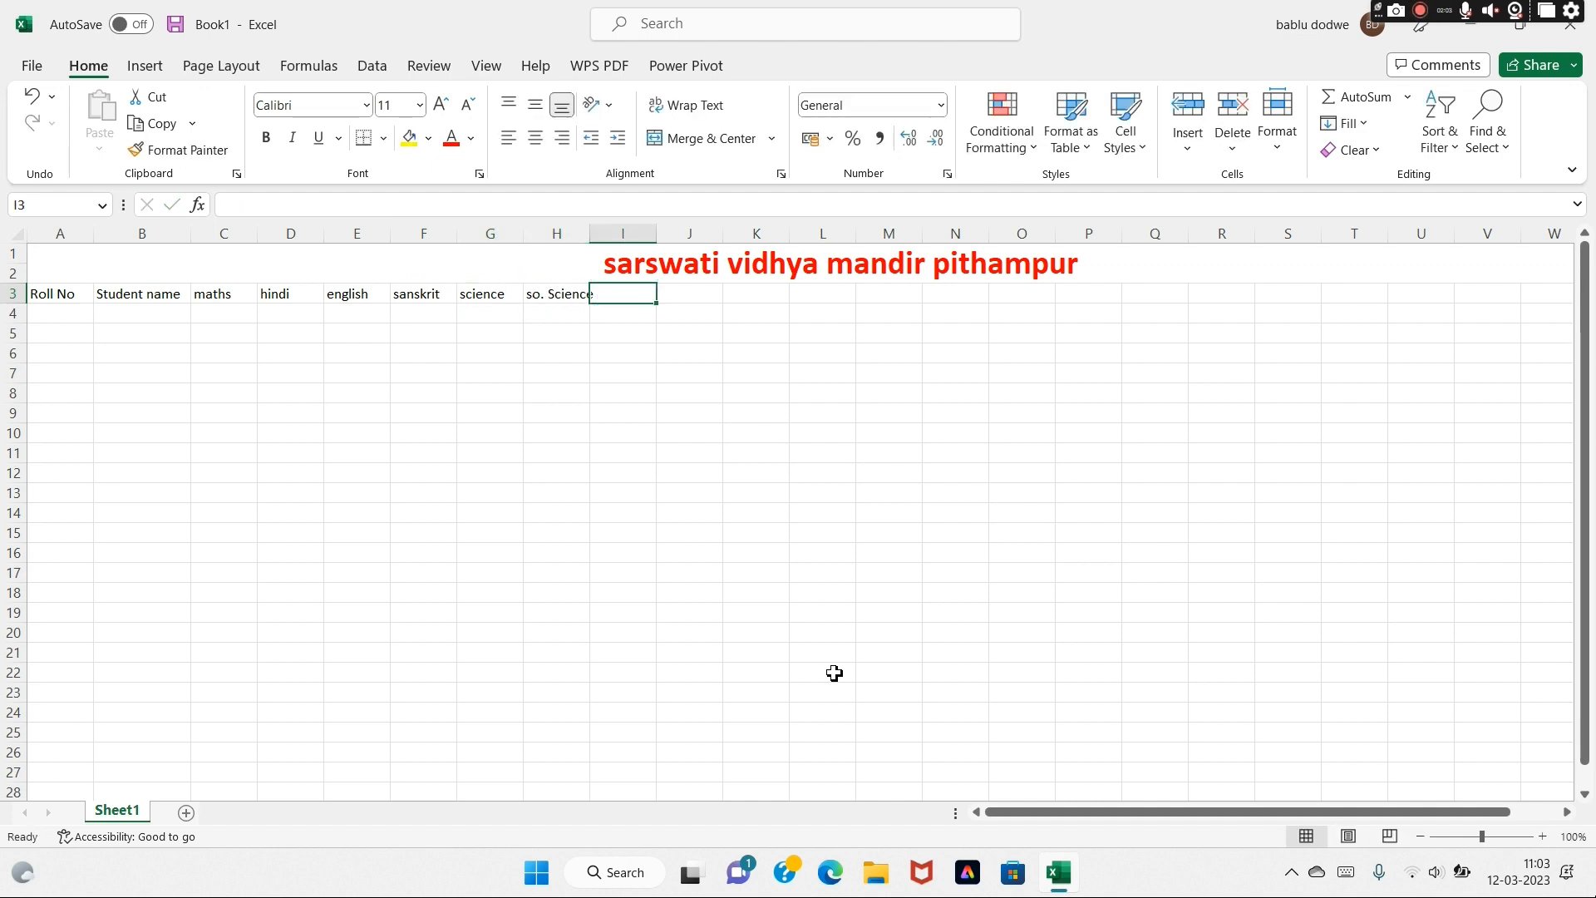
Enter the headings "total amrks" in I3 and "obtain marks" in J3, and widen columns H to J to fit their headings
type("total amrks")
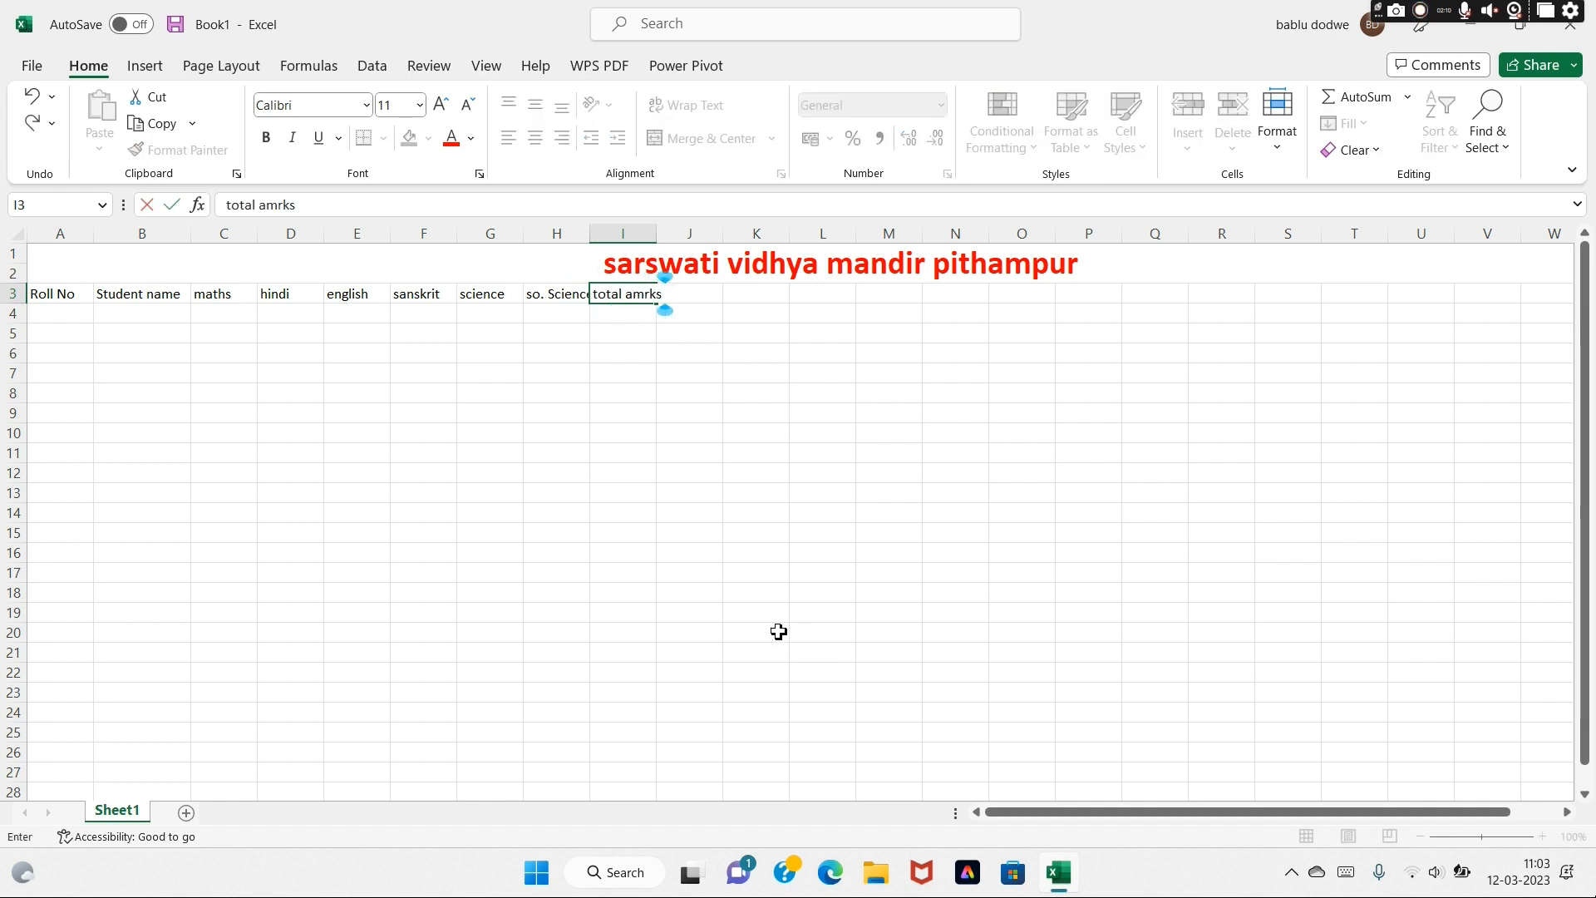
key("Tab")
type("obtain")
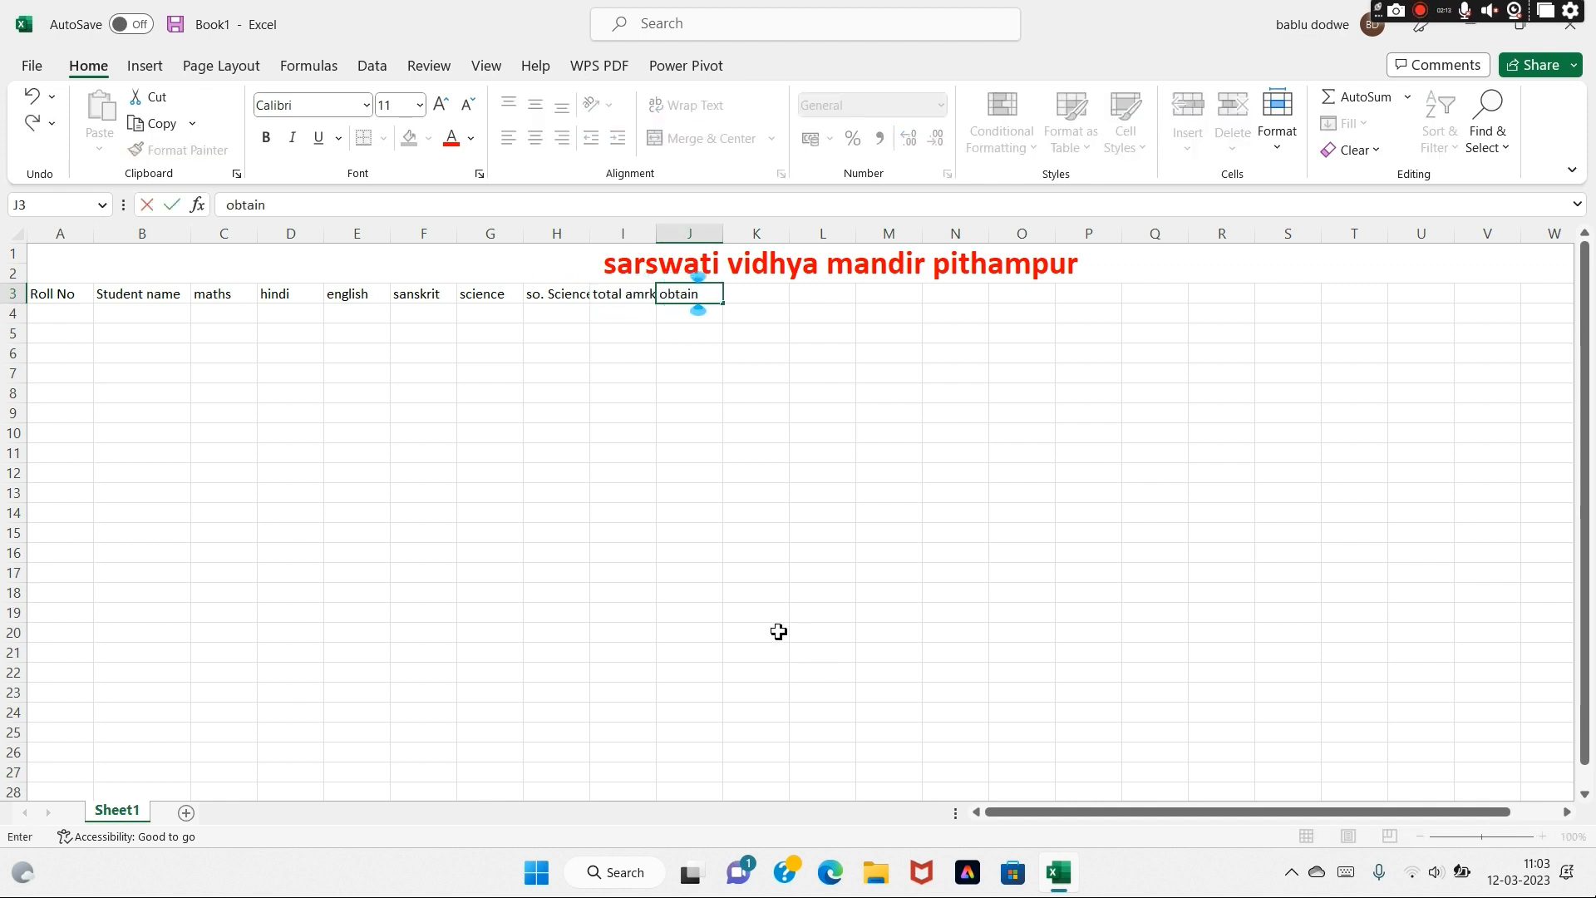
type(" marks")
key("Tab")
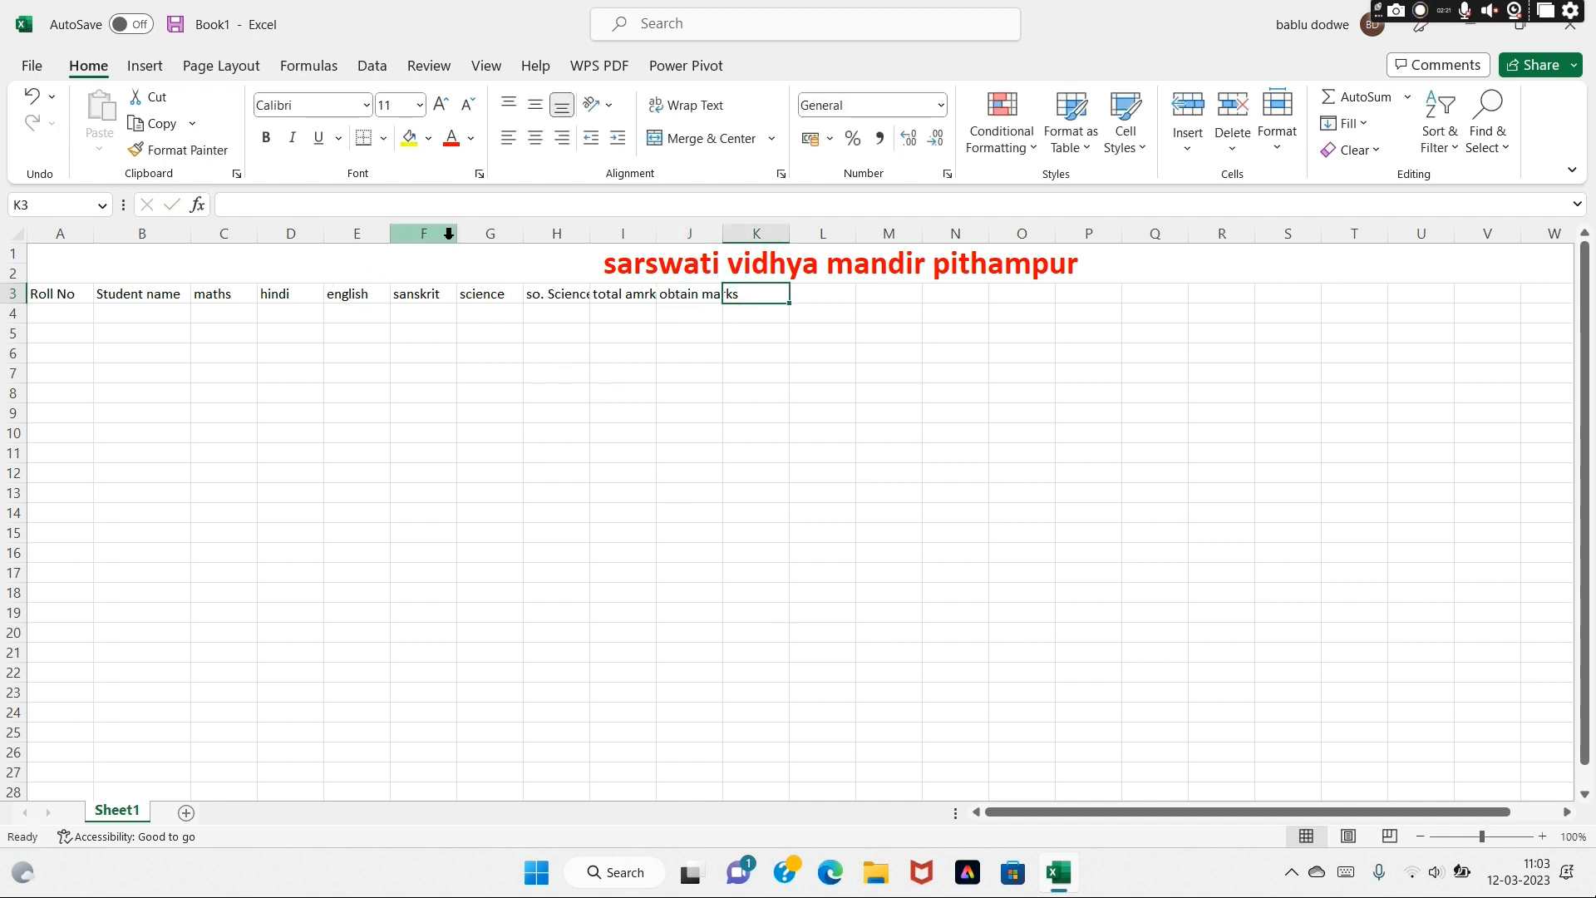
left_click_drag(588, 234, 824, 239)
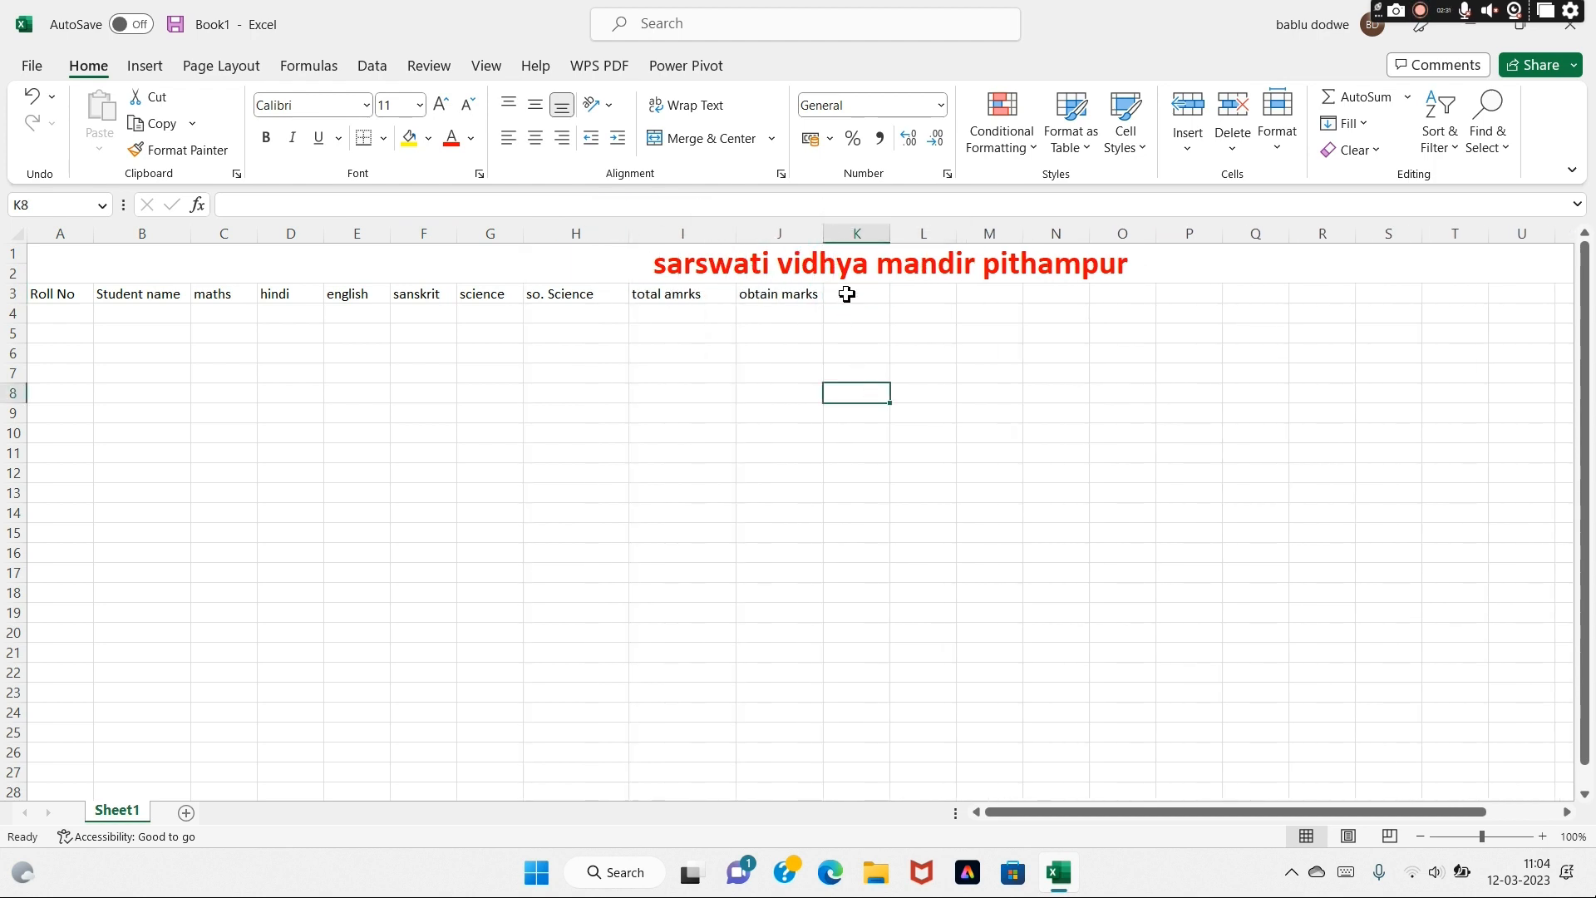
Fill the Roll No column from A4 to A23 with a number series from 101 to 120
left_click(61, 314)
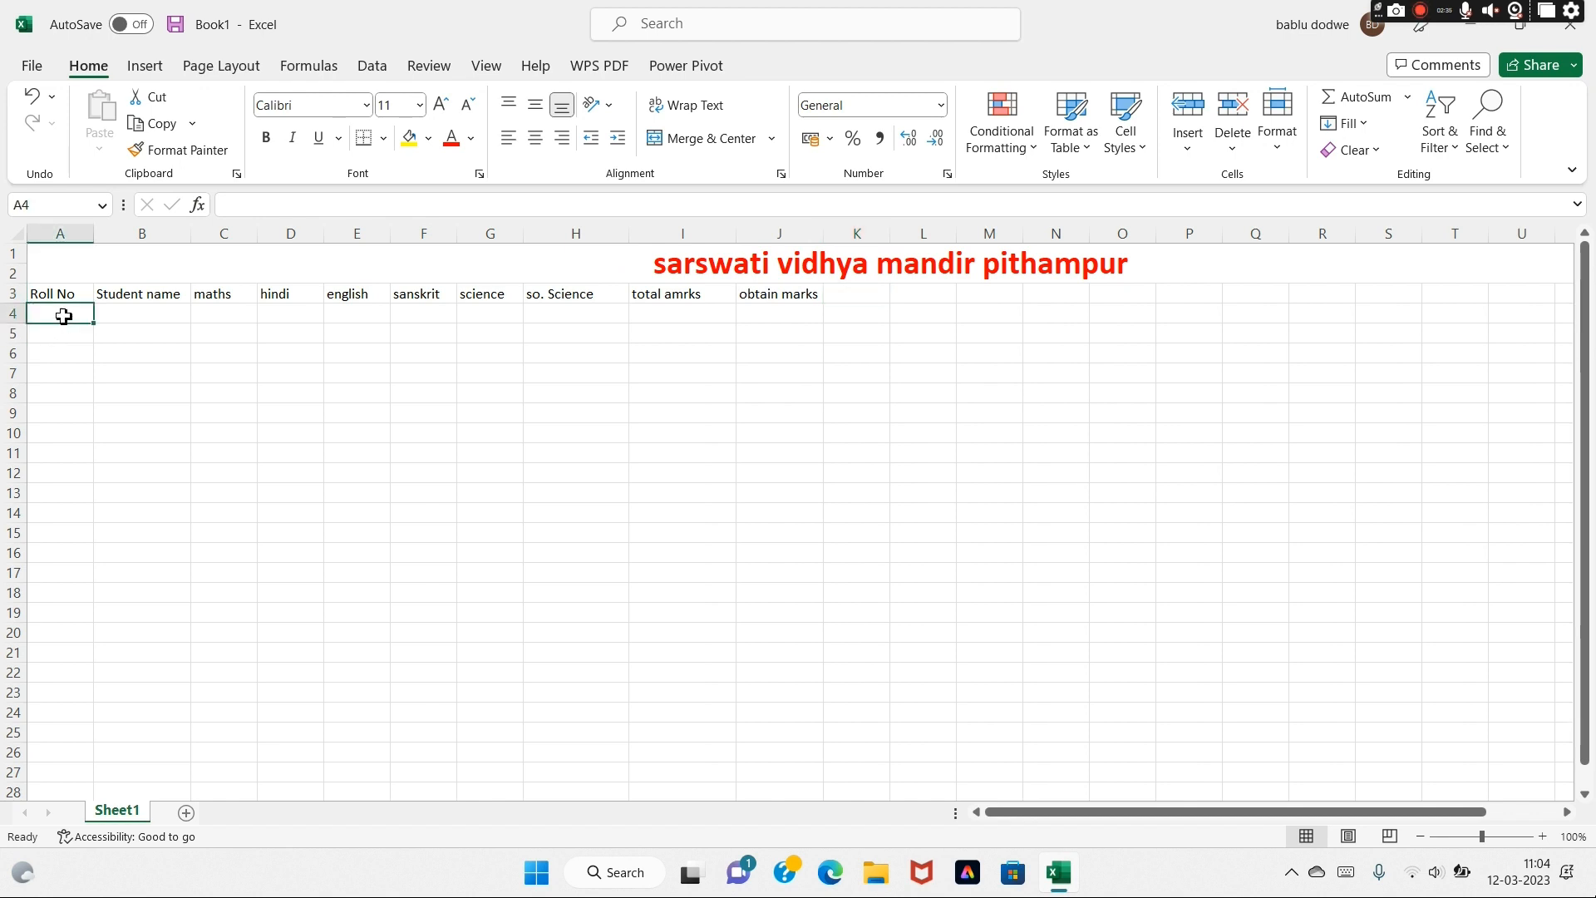
type("101")
left_click_drag(114, 351, 104, 695)
left_click(75, 317)
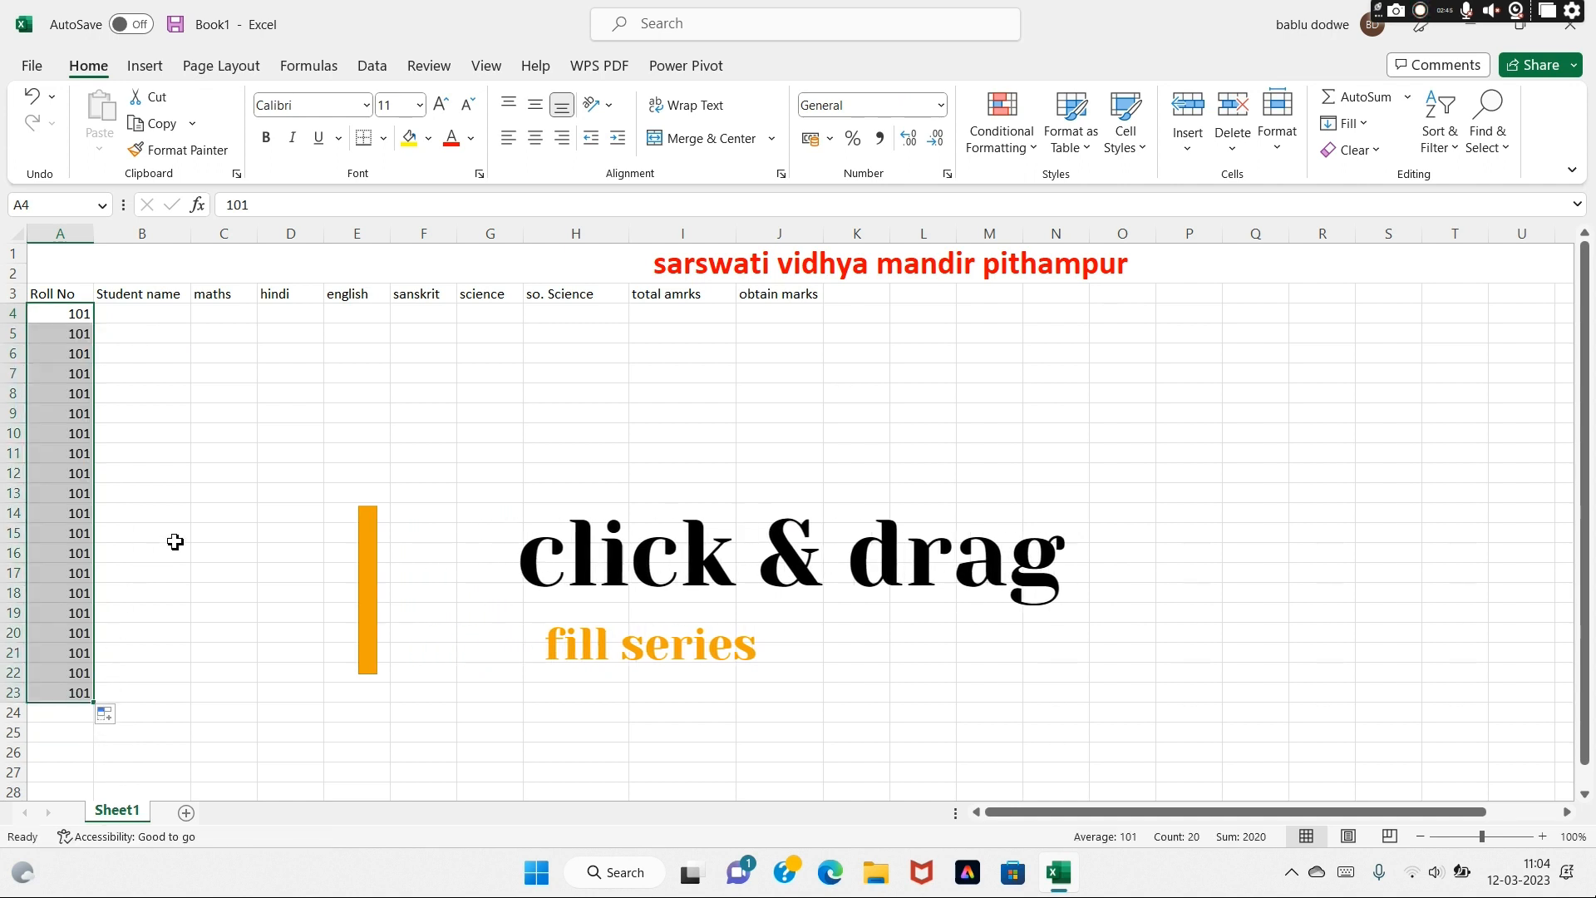
left_click(106, 713)
left_click(120, 622)
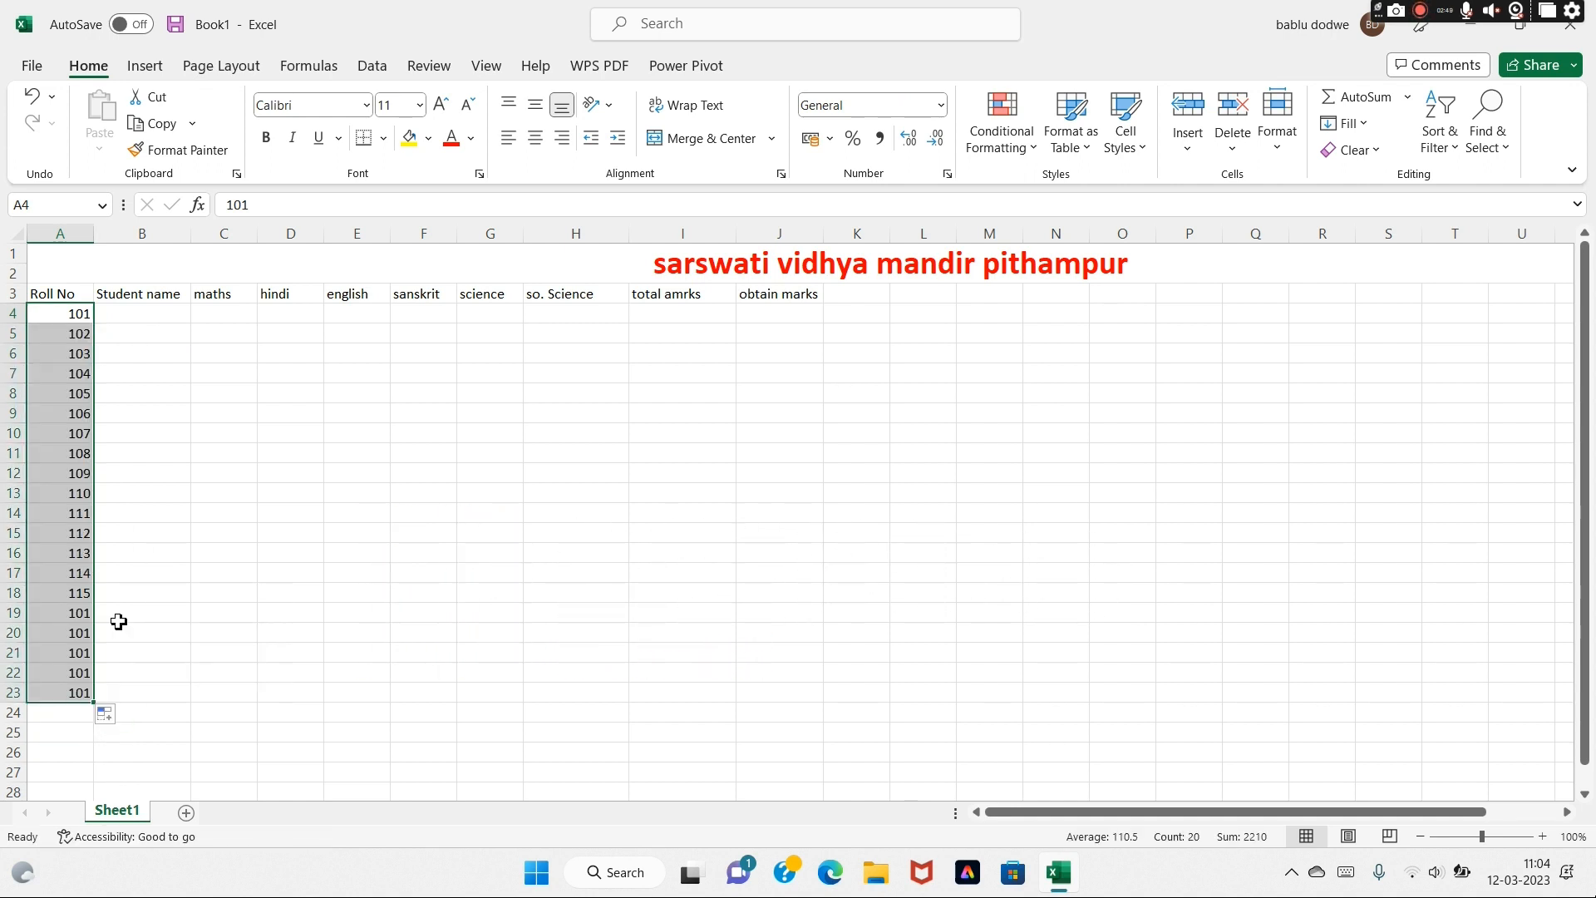
left_click(262, 650)
Enter the student names for roll numbers 101 to 105 in cells B4 to B8
left_click(124, 312)
type("amit")
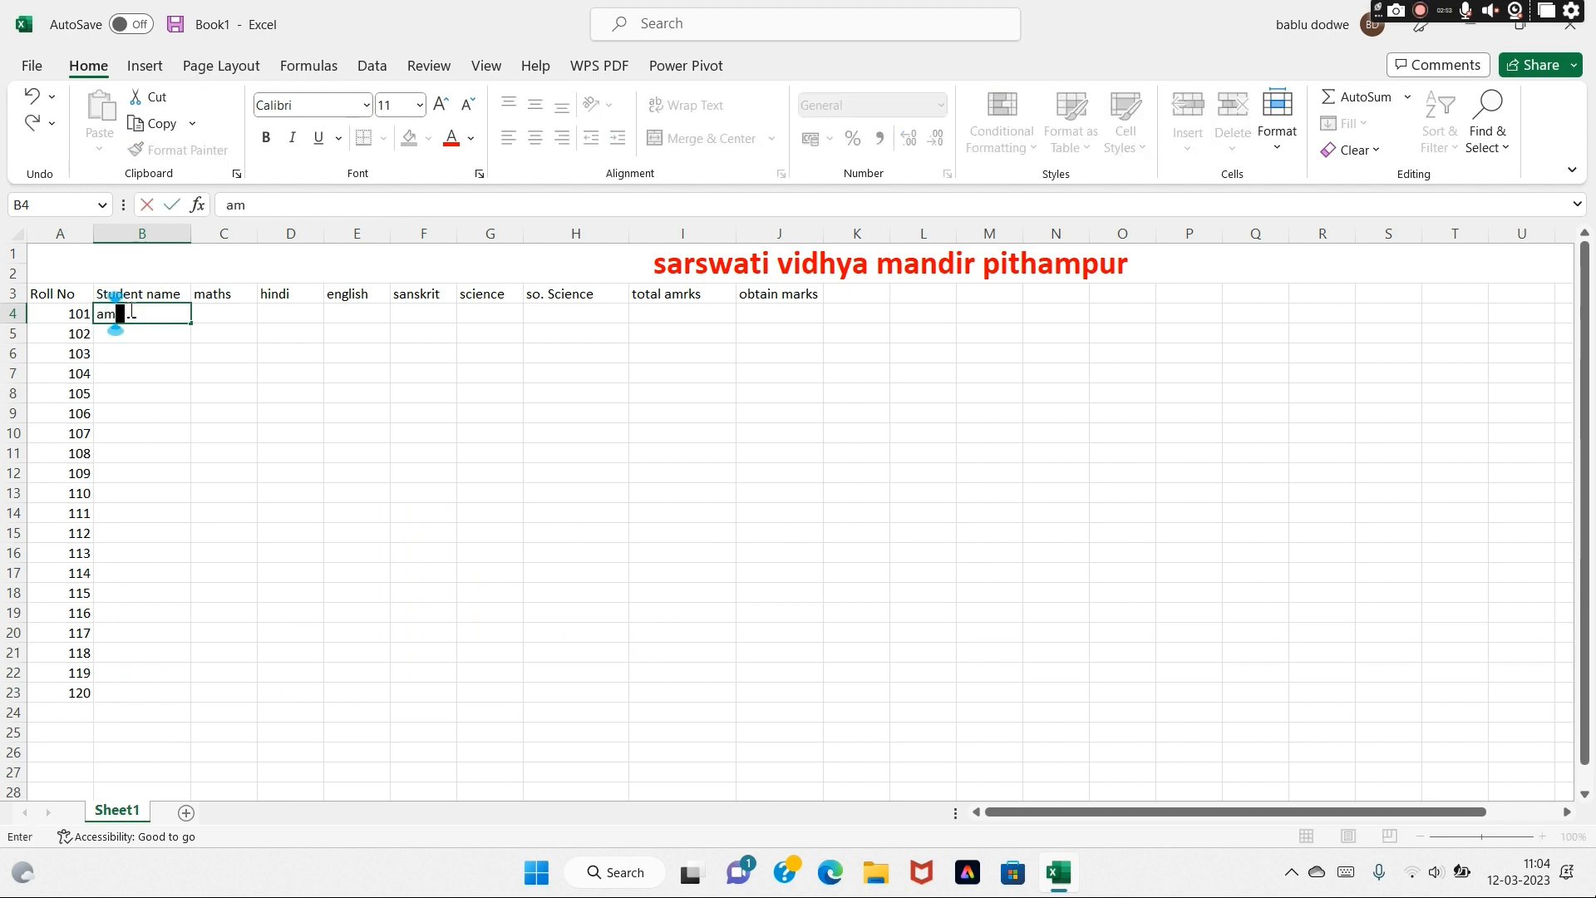
key("Return")
type("sumit")
key("Return")
type("anil")
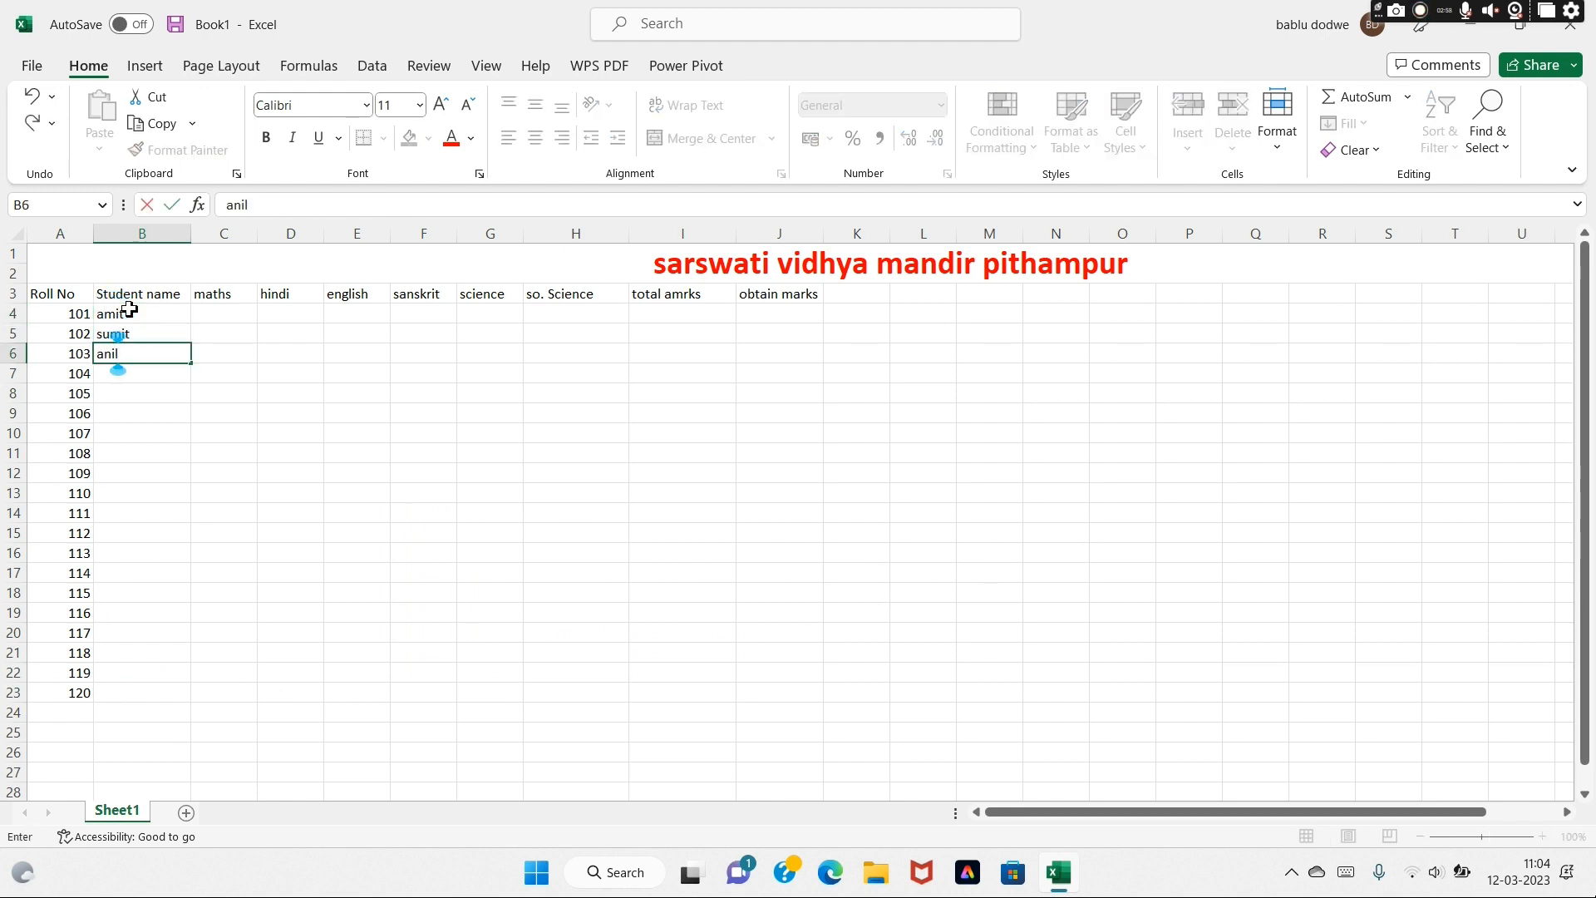
key("Return")
type("rakesh")
key("Return")
type("ajay")
key("Return")
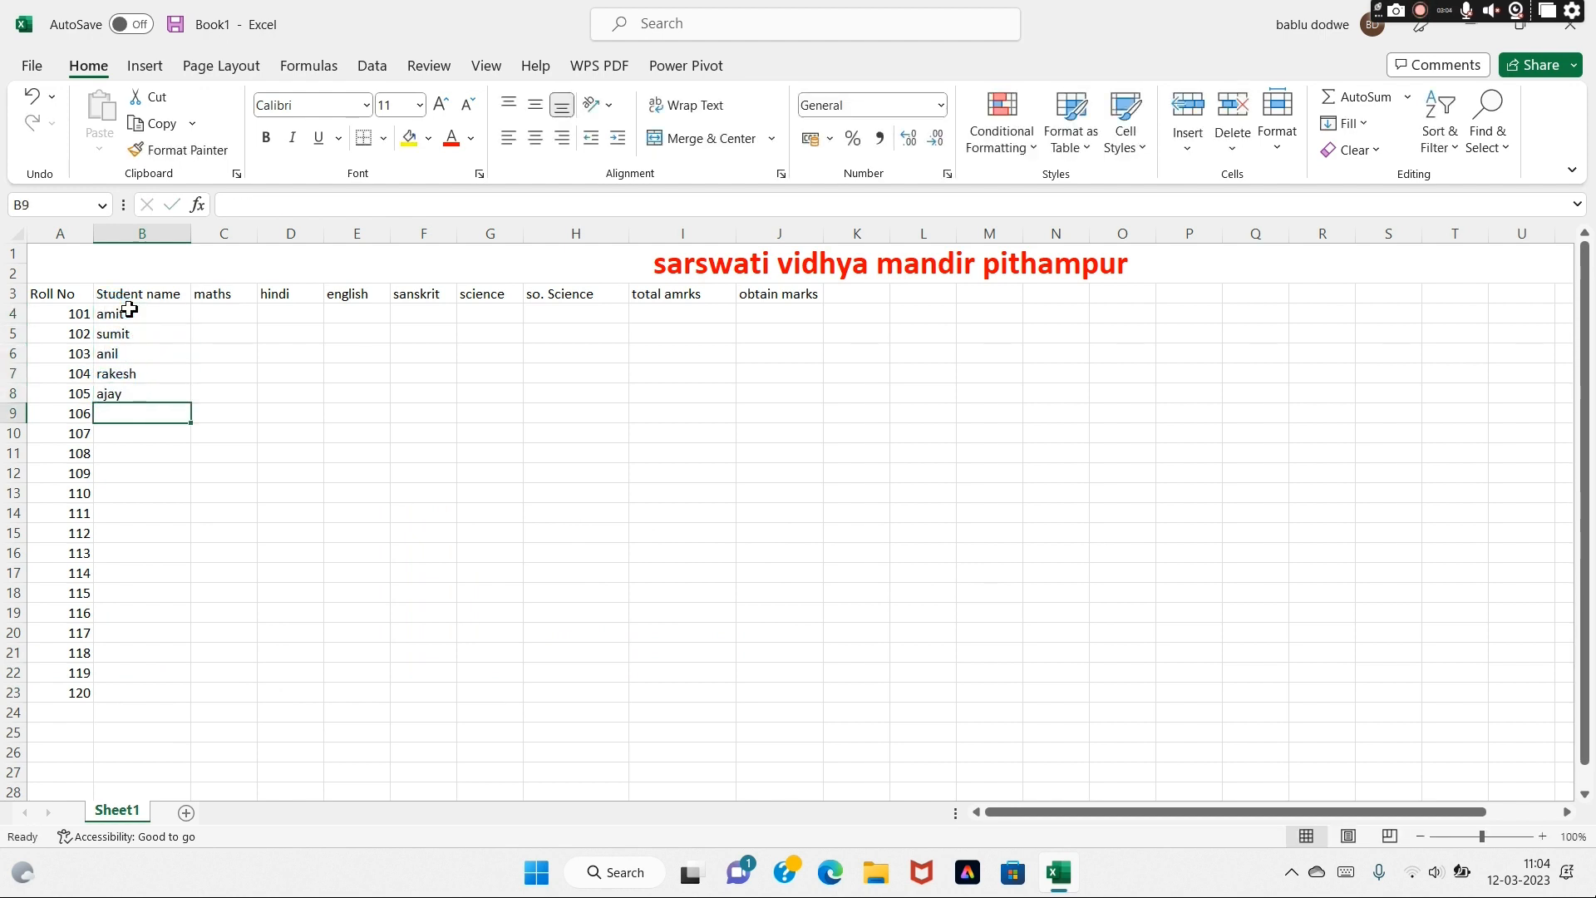
Enter the student names for roll numbers 106 to 110 in cells B9 to B13
type("mahi")
key("Return")
type("annu")
key("Return")
type("sanju")
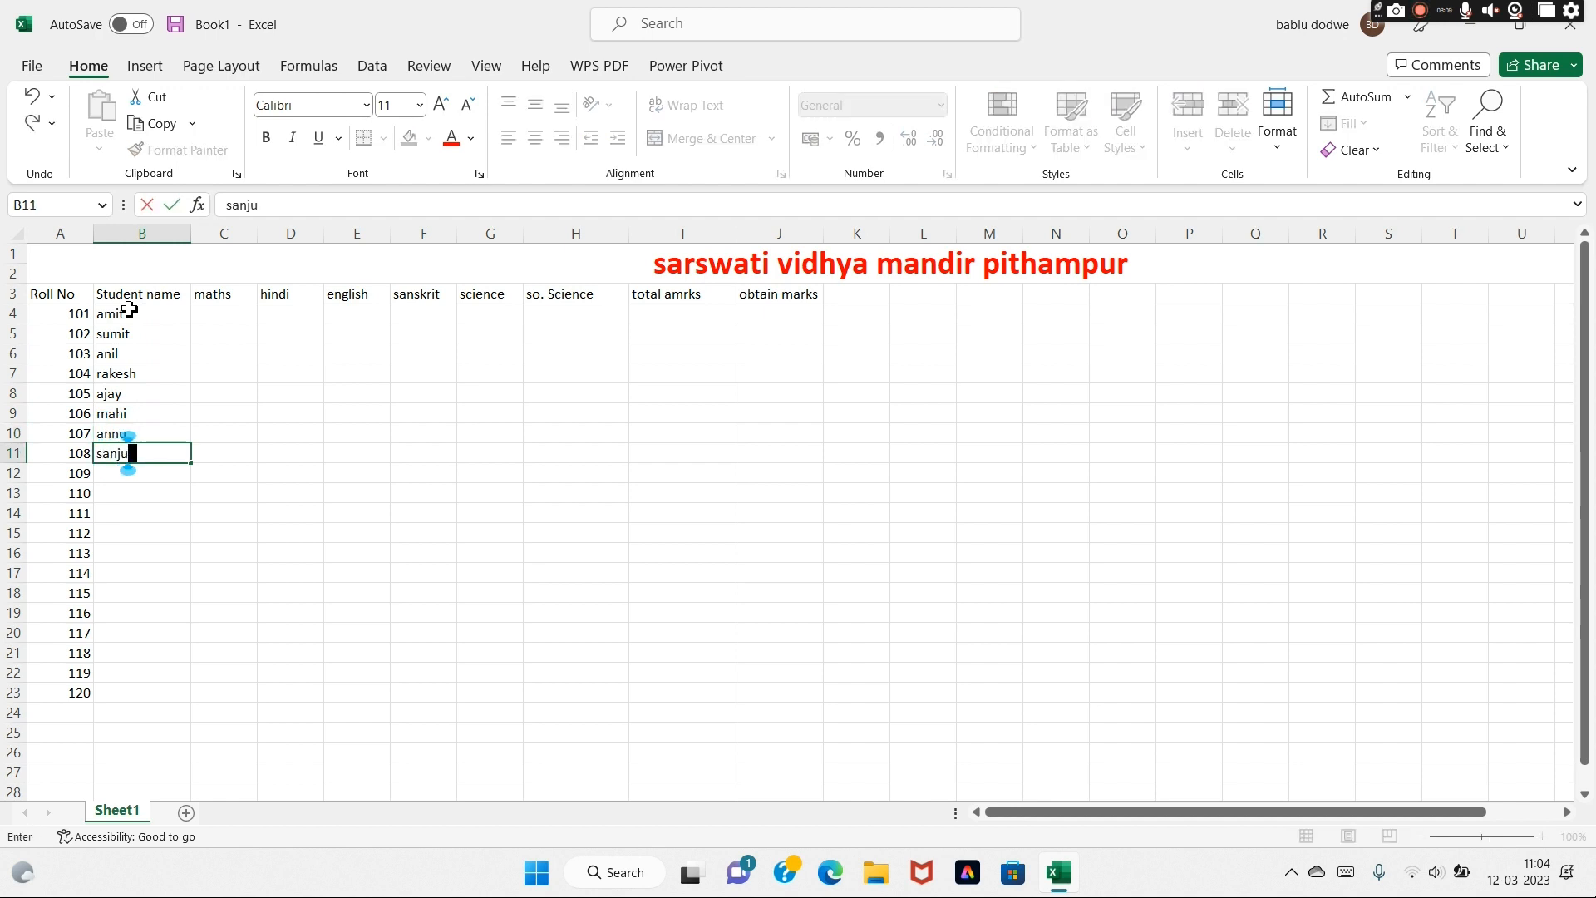
key("Return")
type("bablu")
key("Return")
type("anku")
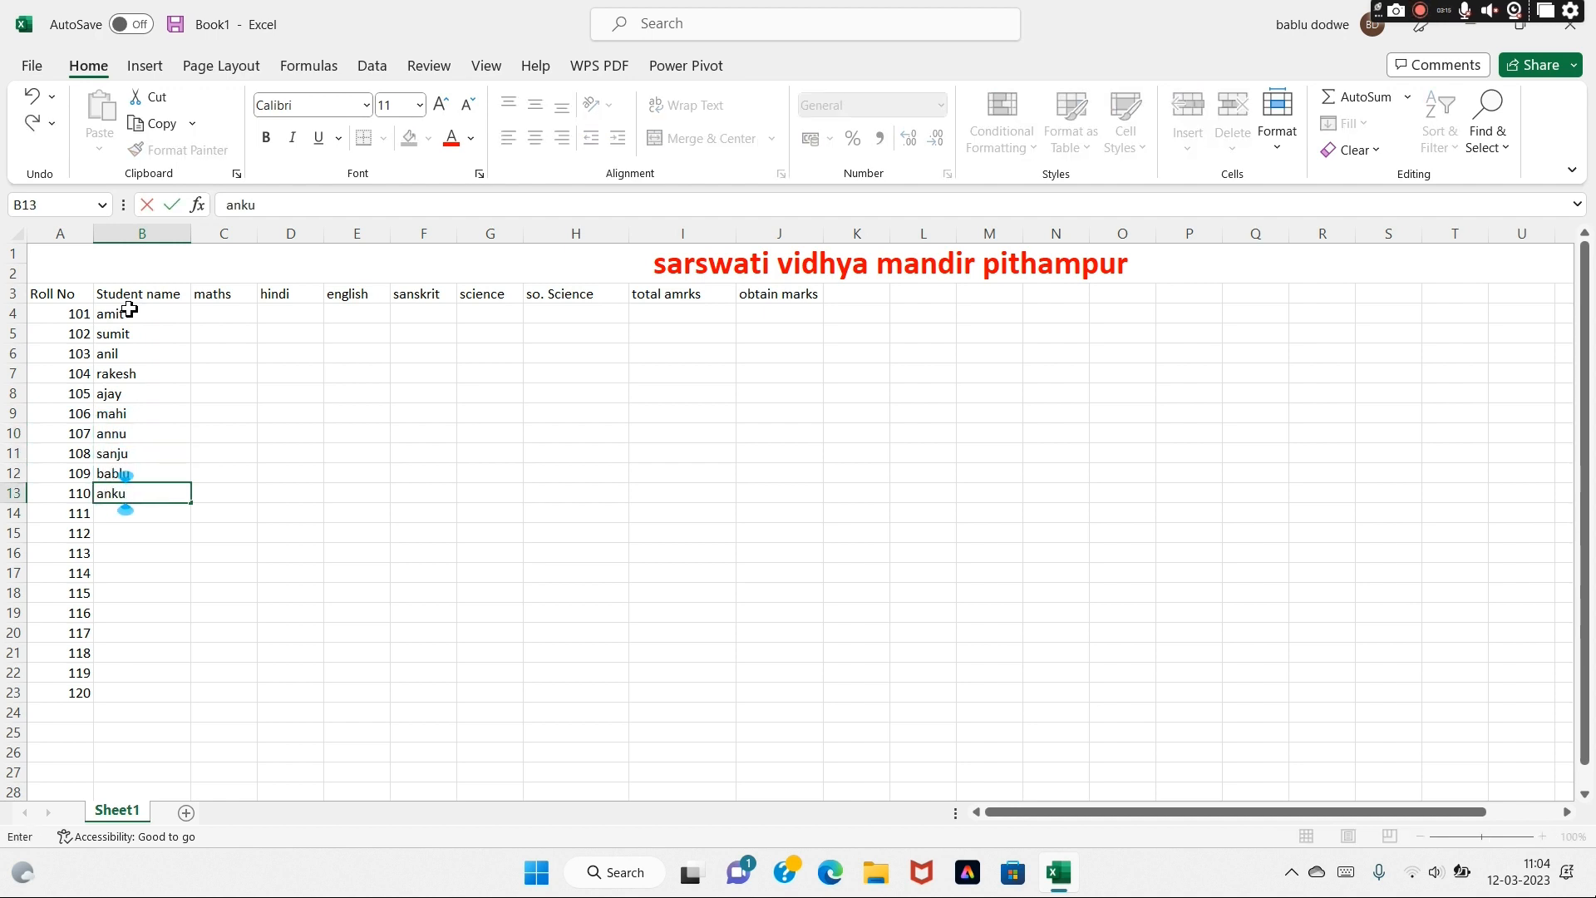
key("Return")
Enter the student names for roll numbers 111 to 115 in cells B14 to B18
type("anurag")
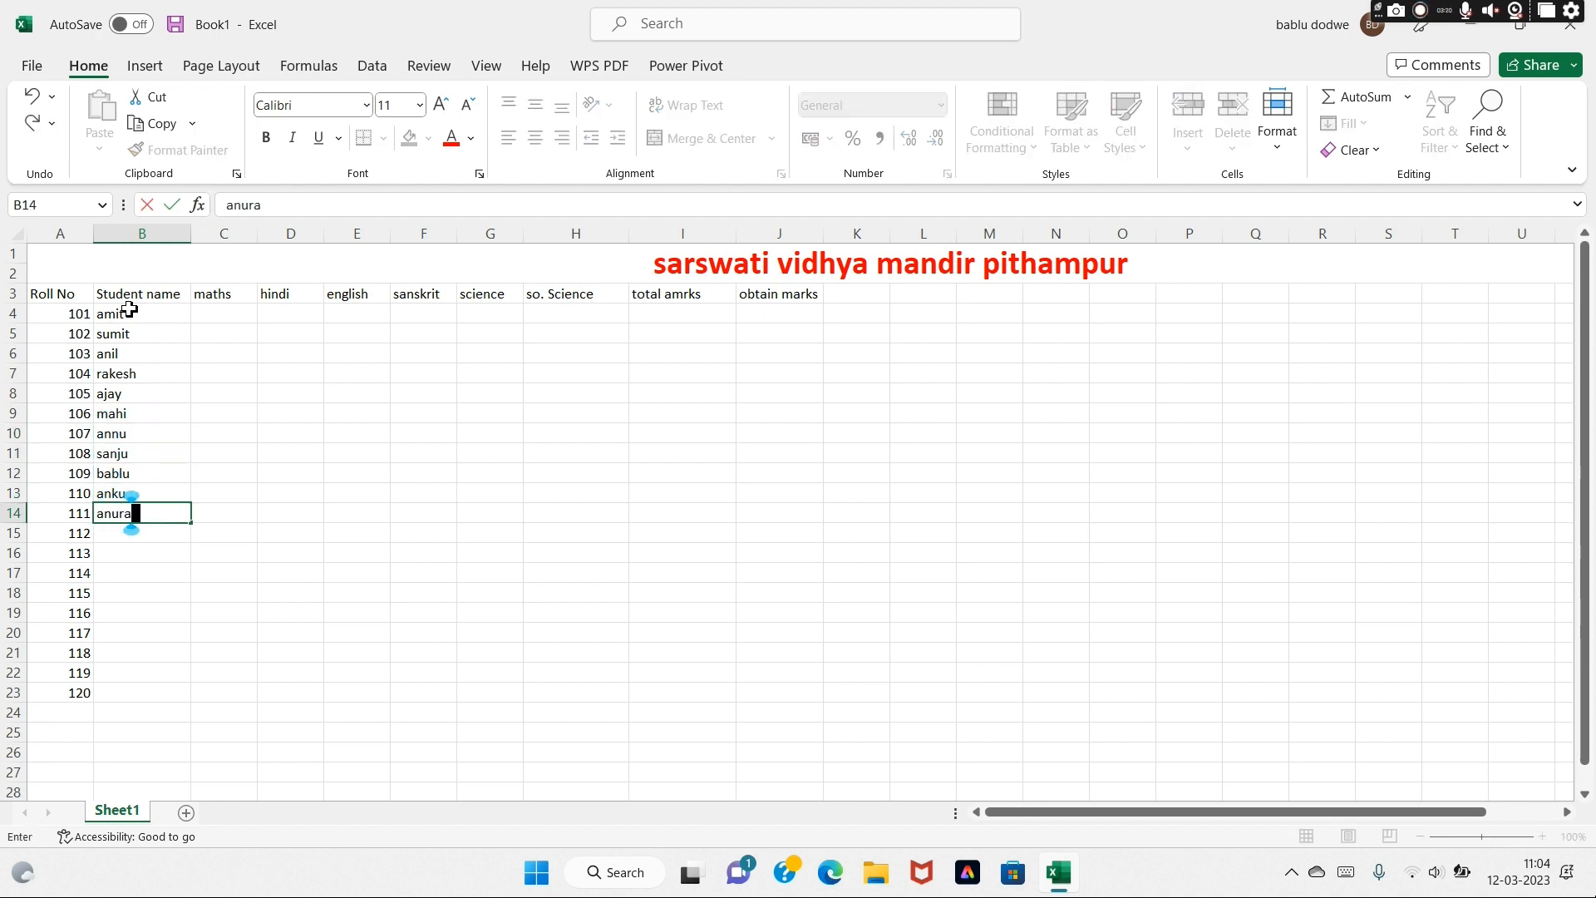
key("Return")
type("bhavani")
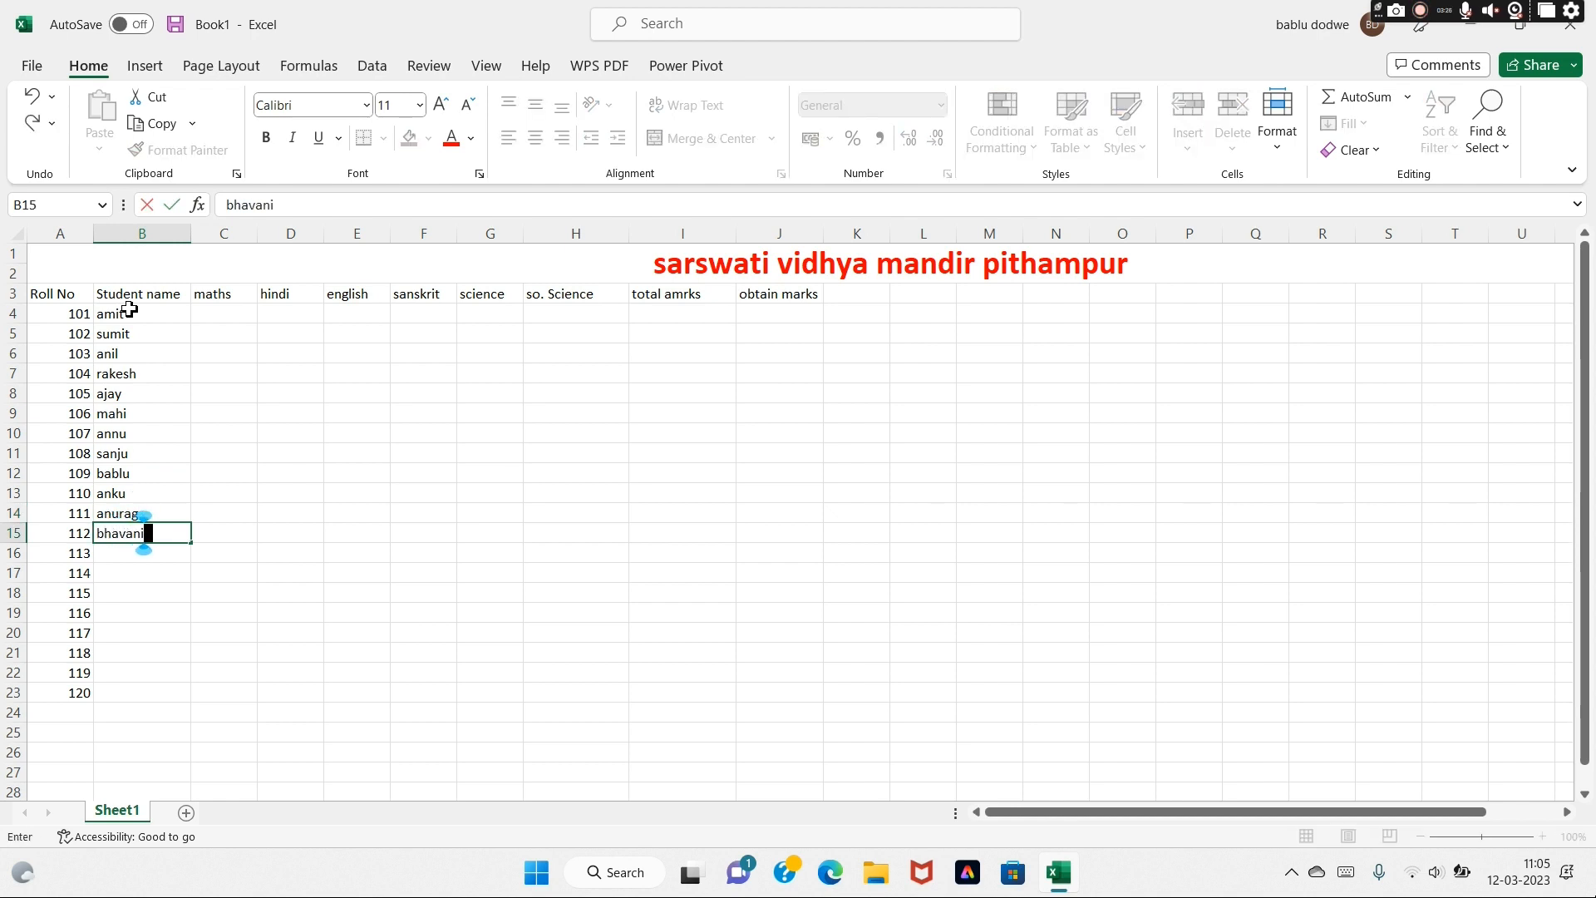
key("Return")
type("sanjay")
key("Return")
type("sahil")
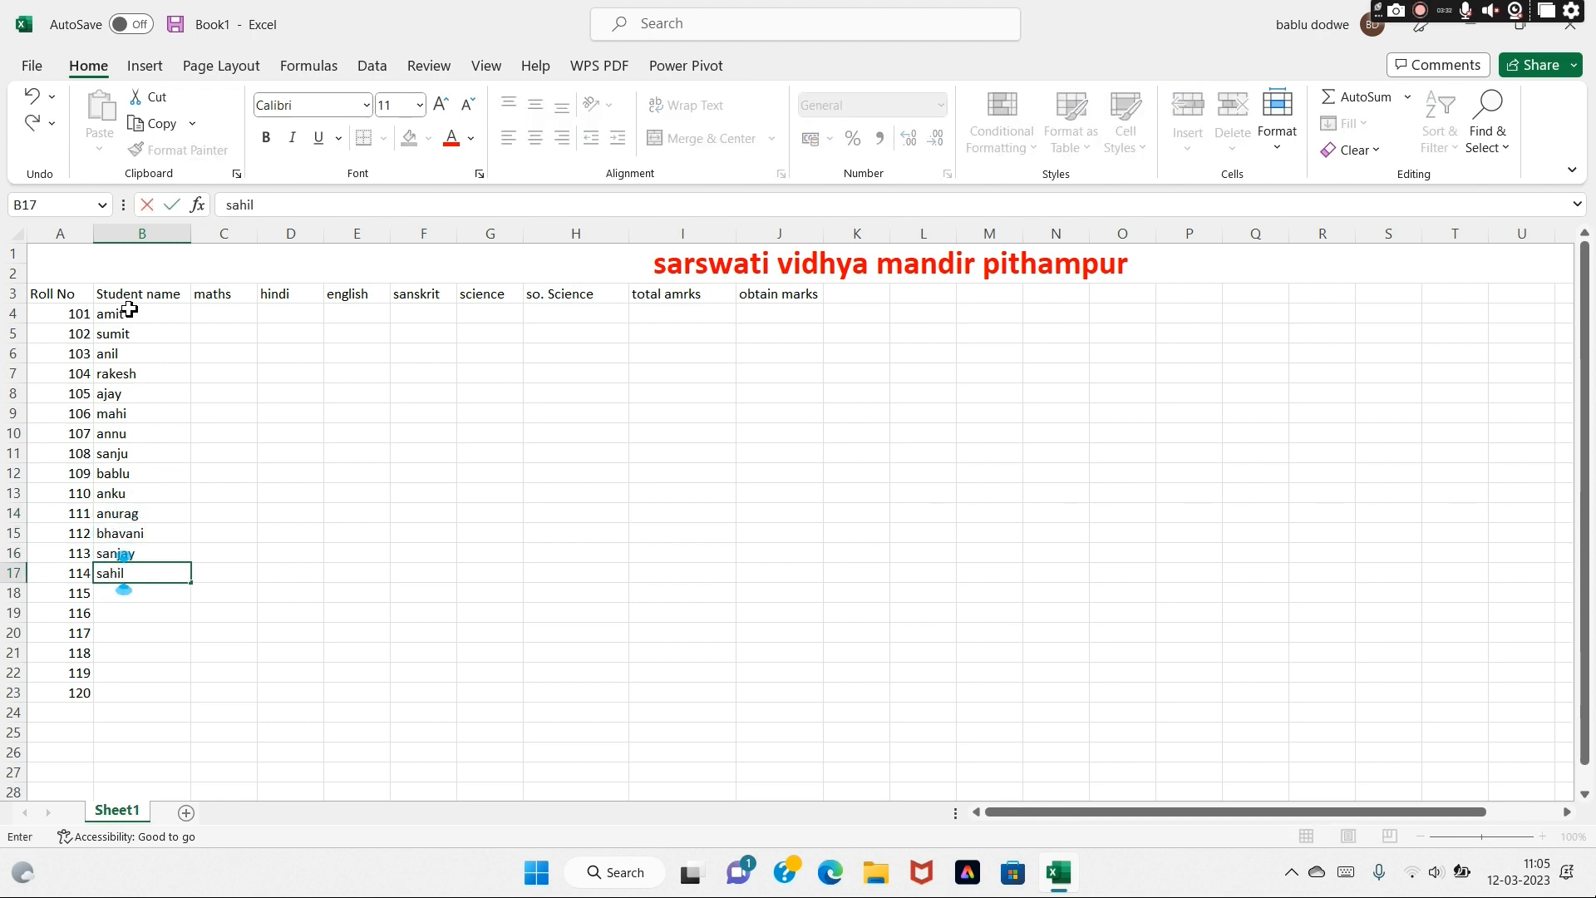
key("Return")
type("vishal")
key("Return")
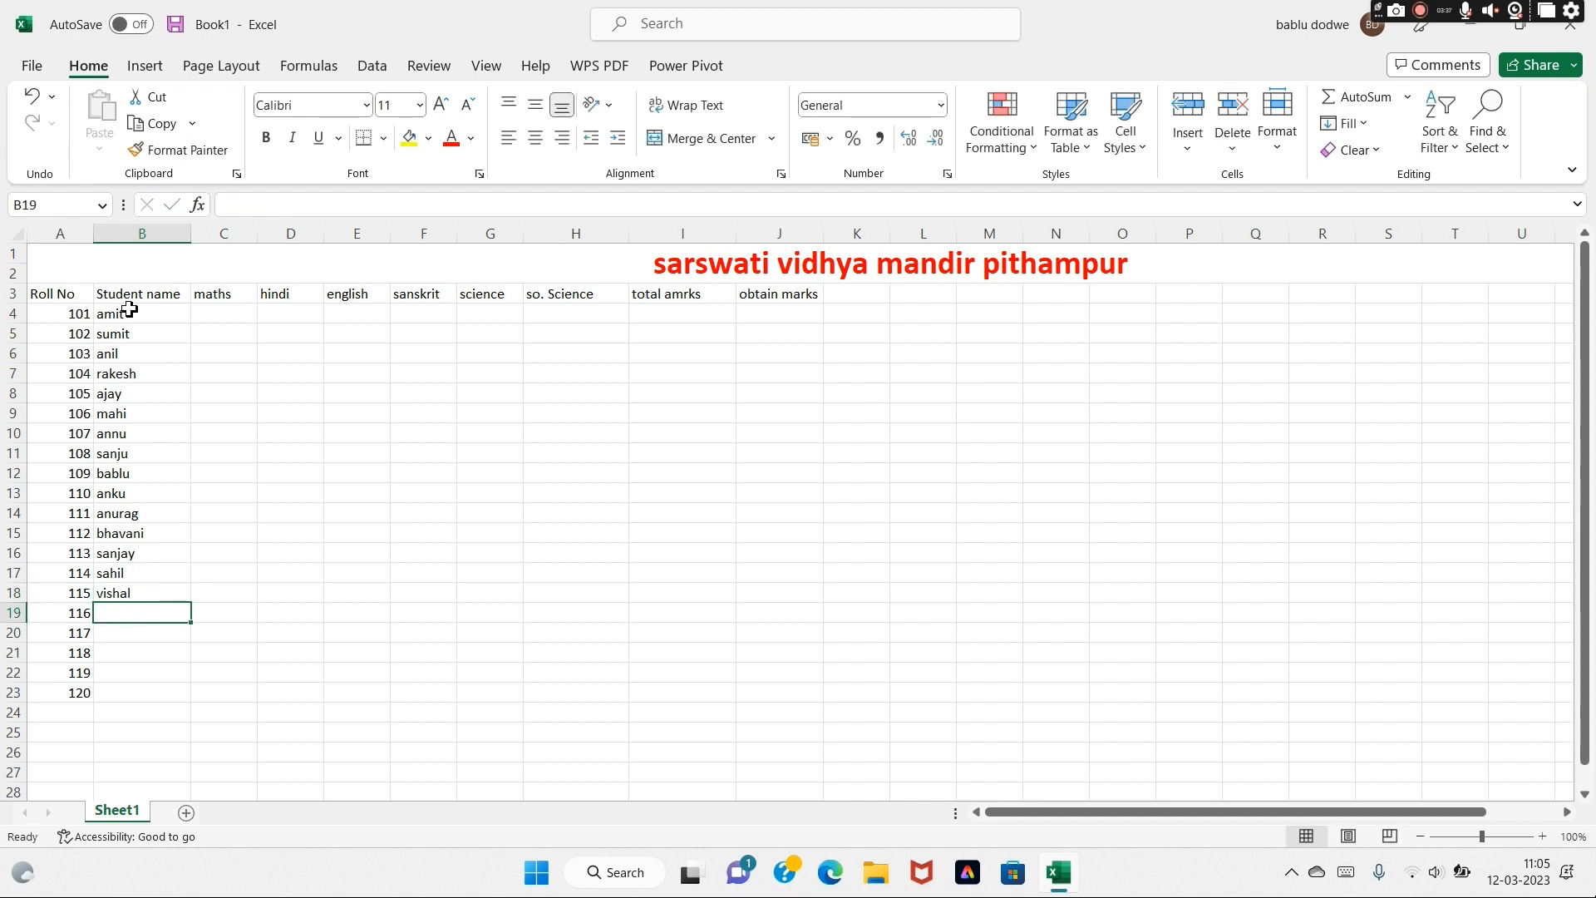
Enter the student names for roll numbers 116 to 120 in cells B19 to B23
type("diksha")
key("Return")
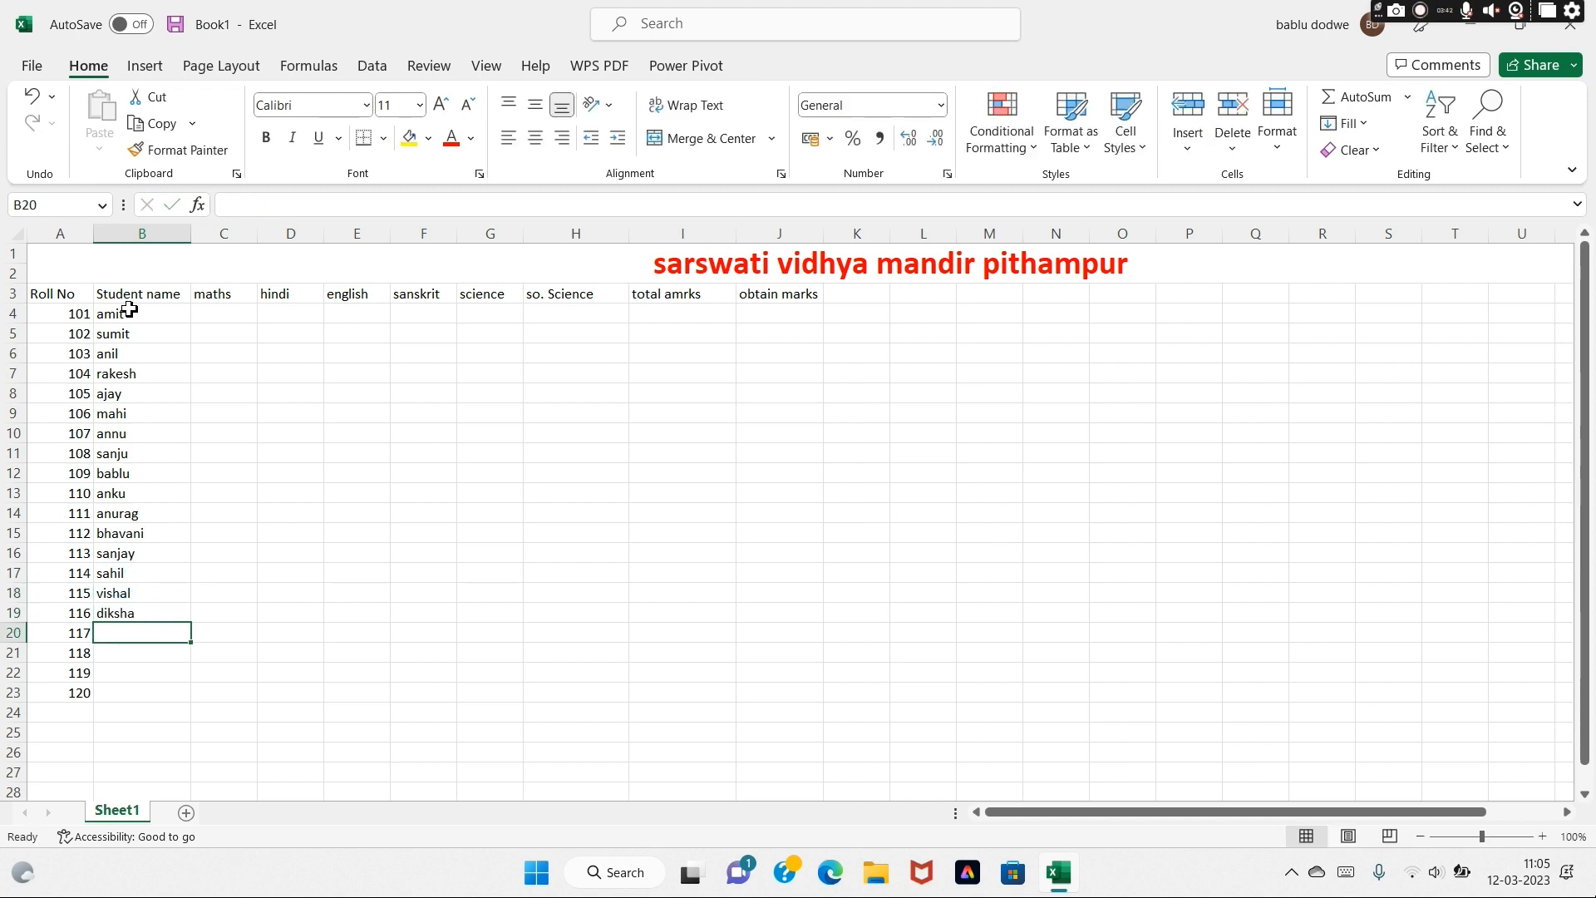
type("rohit")
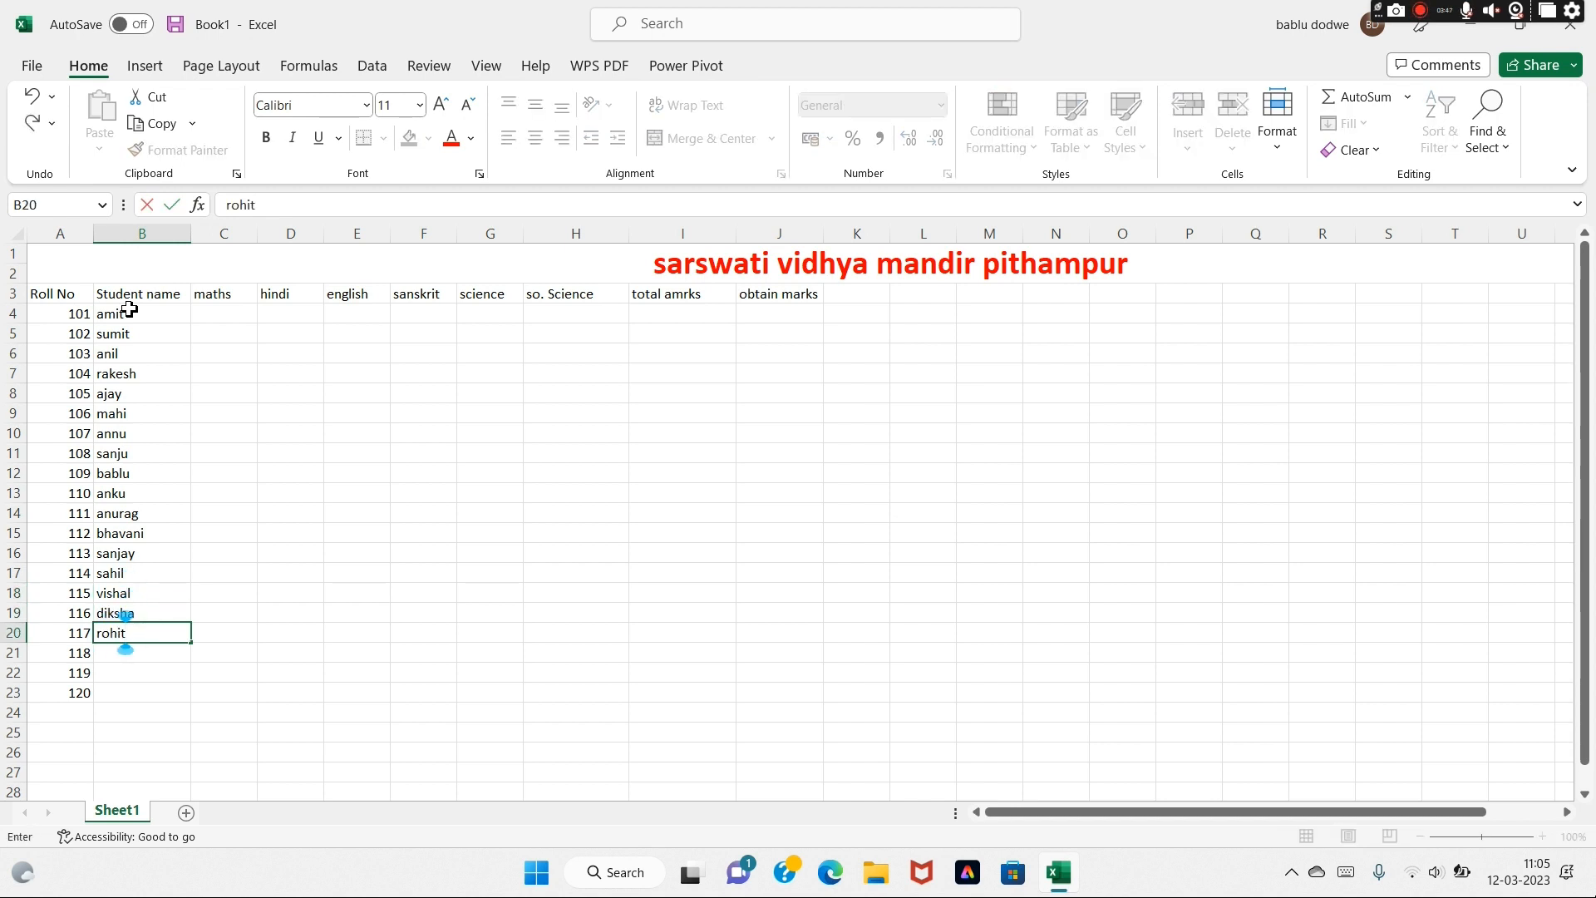
key("Return")
type("shubham")
key("Return")
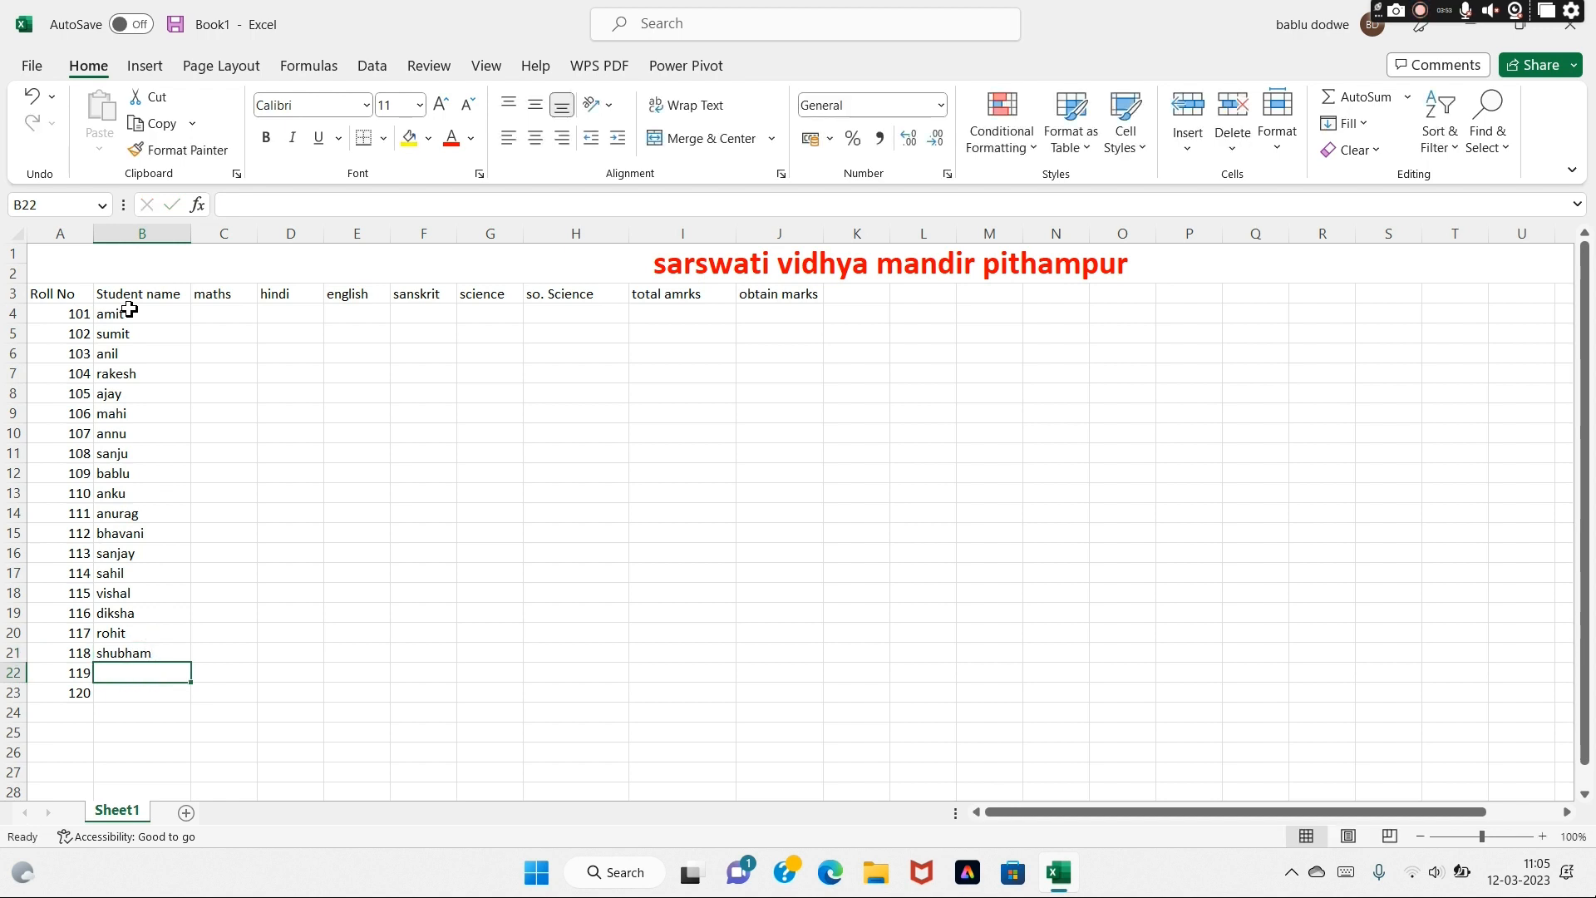
type("megh")
type("ndra")
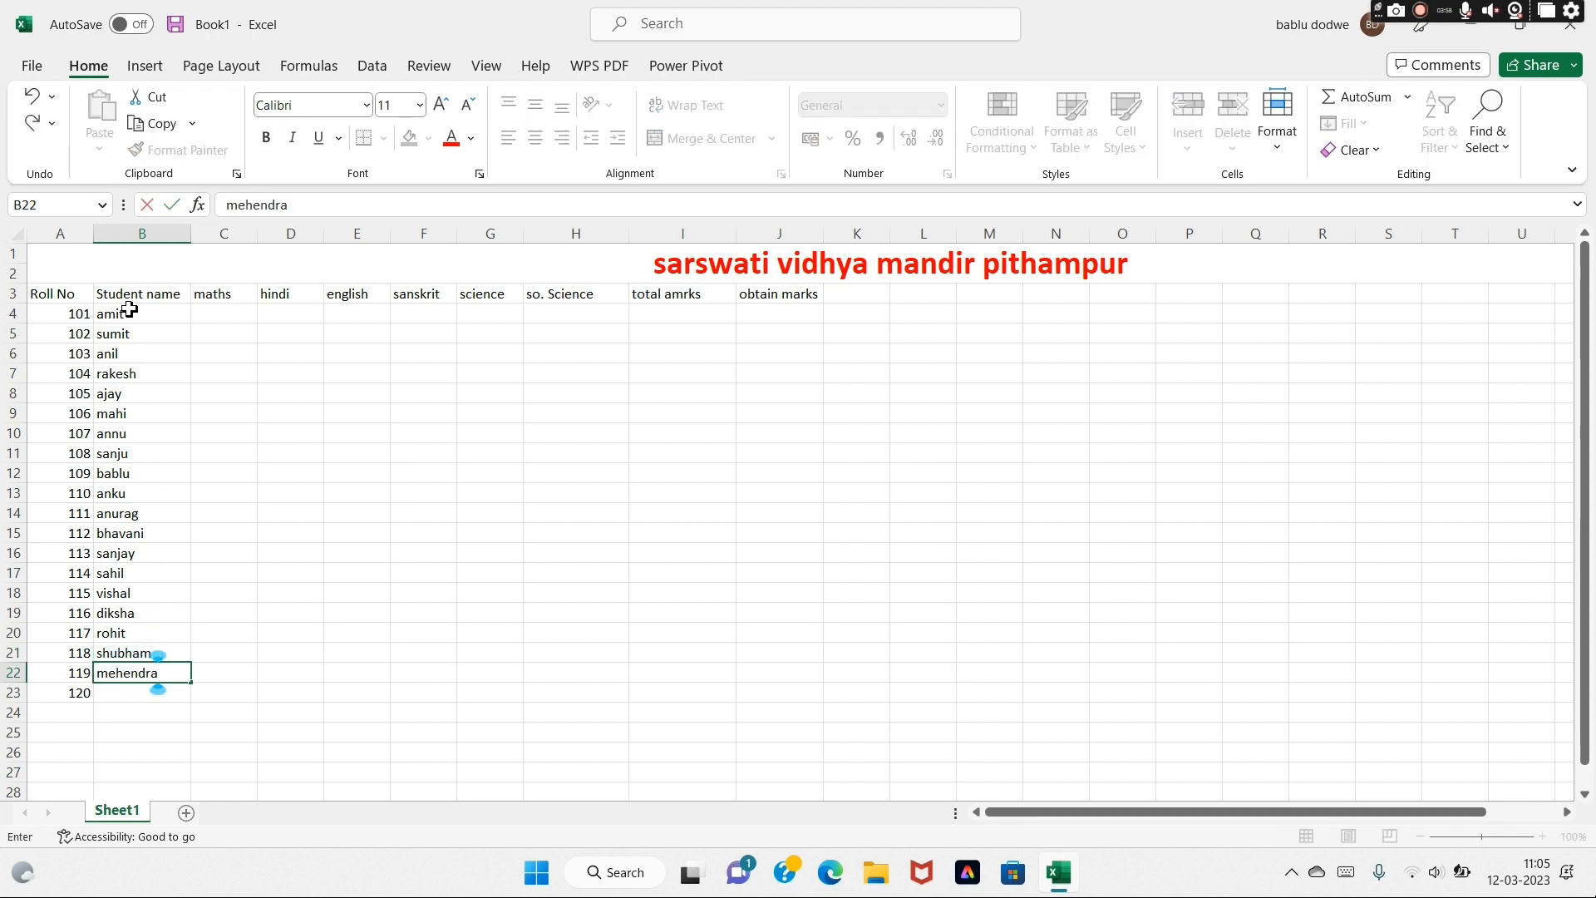
key("Return")
type("vikash")
Enter the maths marks 78, 45, 98, 56, 49 and 75 in cells C4 to C9
left_click(228, 315)
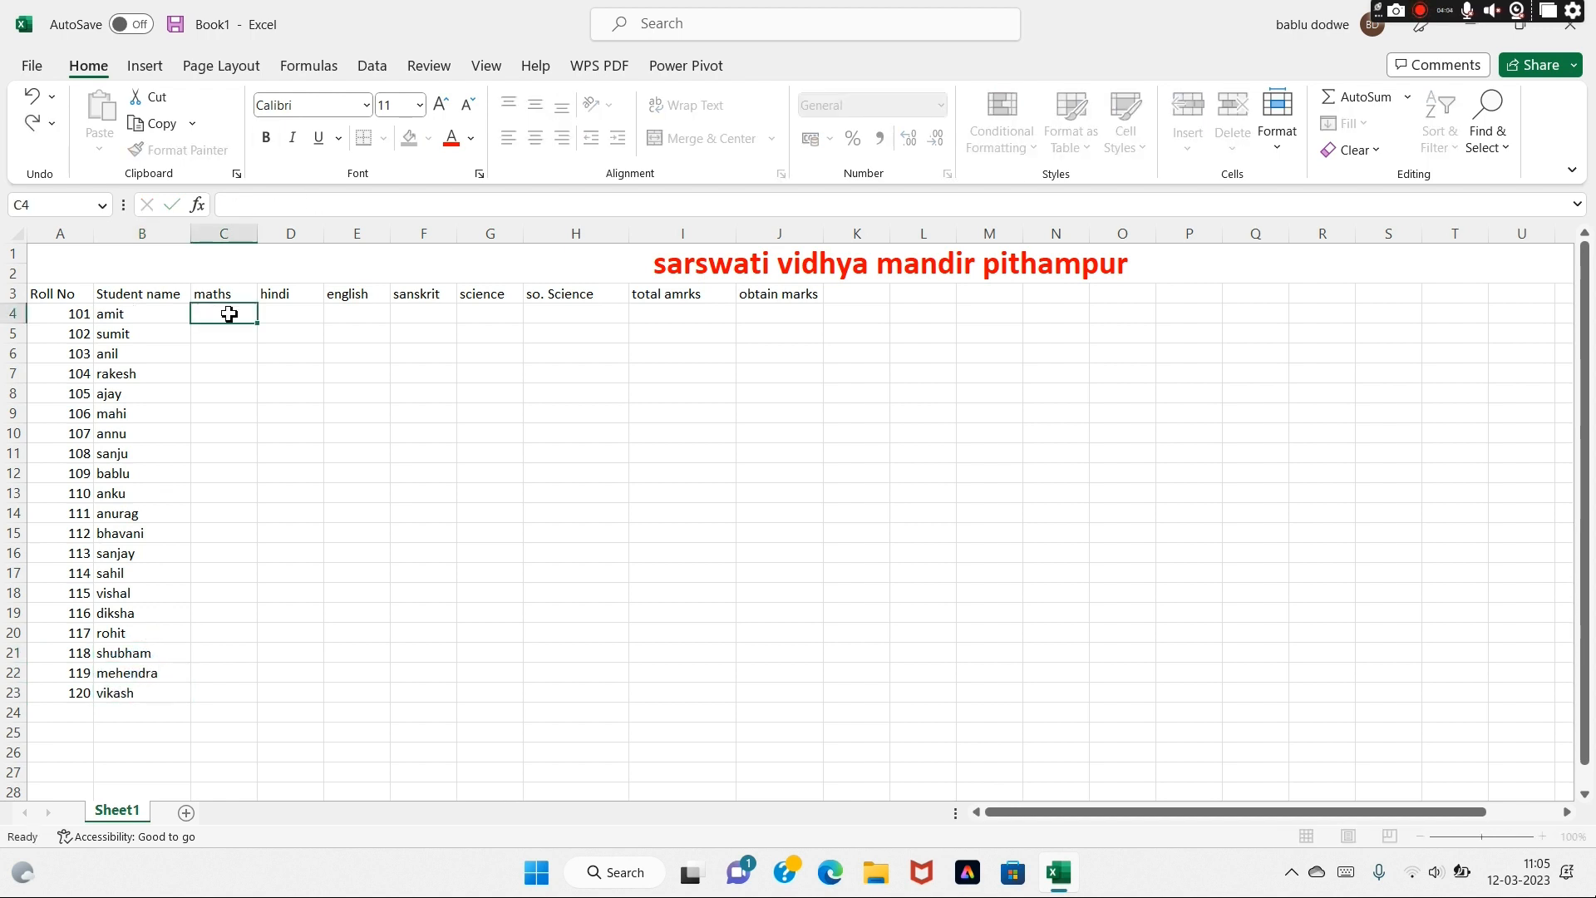
type("78")
key("Return")
type("45")
key("Return")
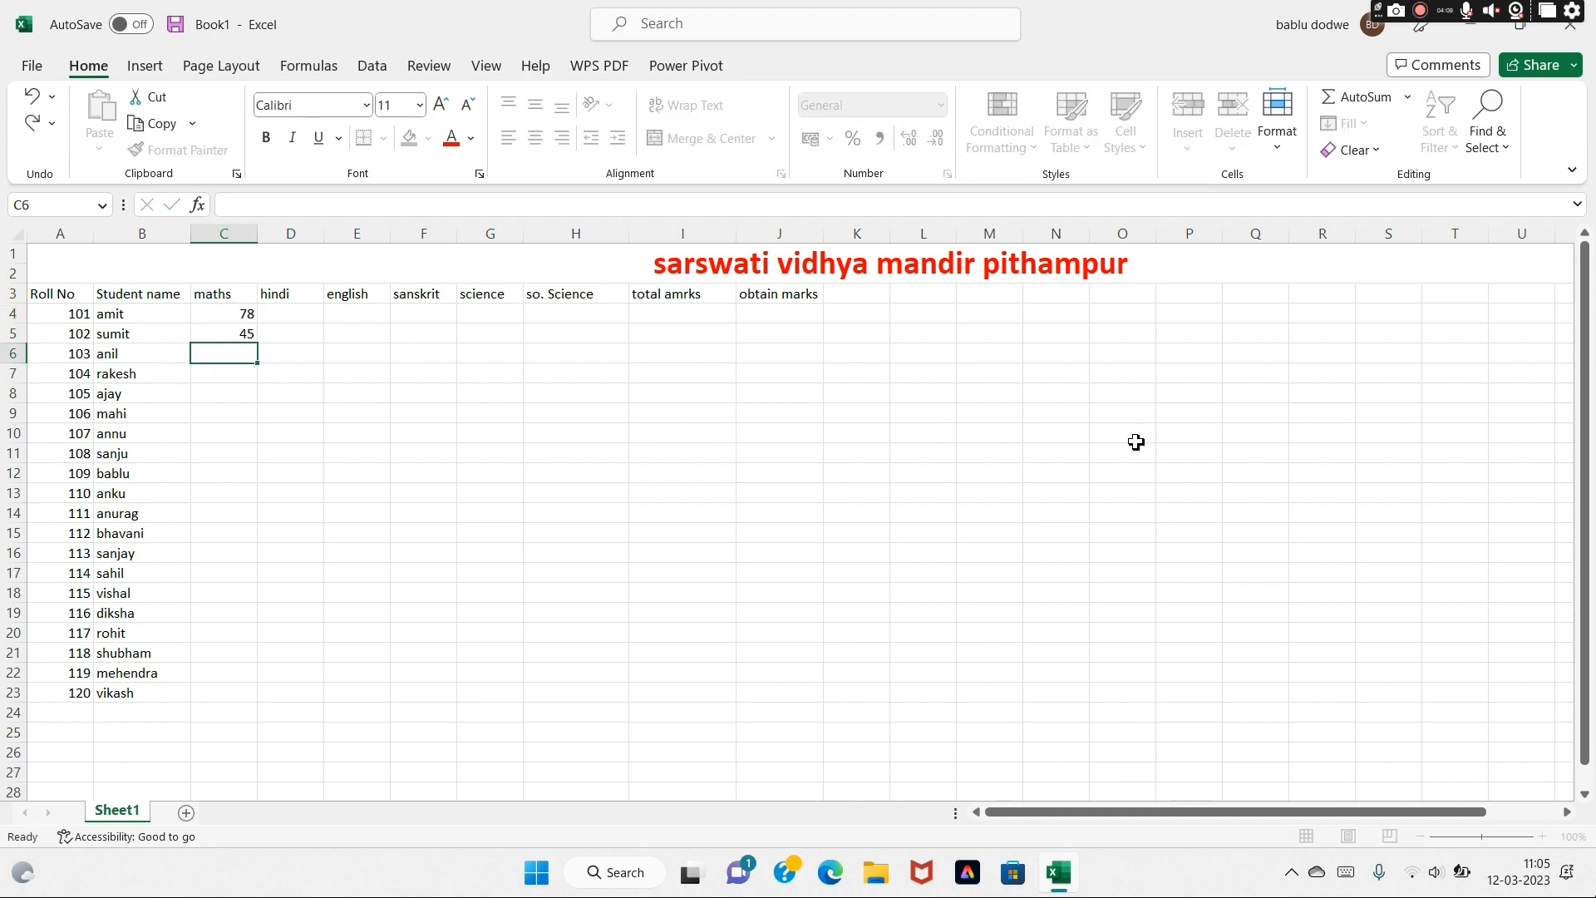
type("98")
key("Return")
type("56")
key("Return")
type("49 75 ")
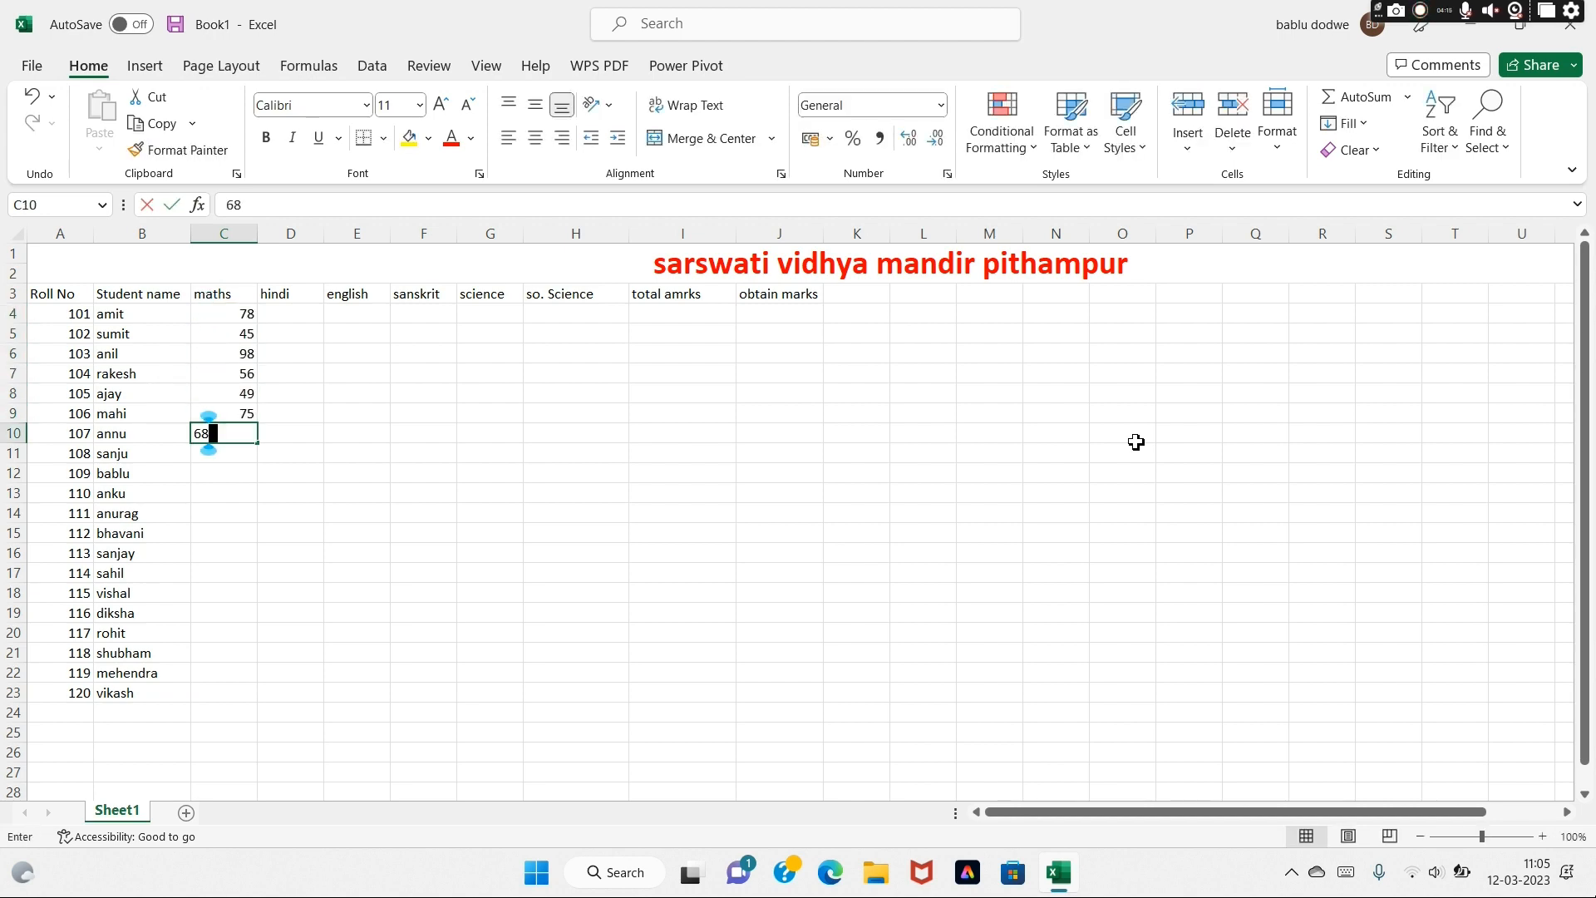
Enter the maths marks 68, 15, 27, 46, 37, 48, 68, 86 and 75 in cells C10 to C18
type("68 15 27 46")
key("Return")
type("37")
key("Return")
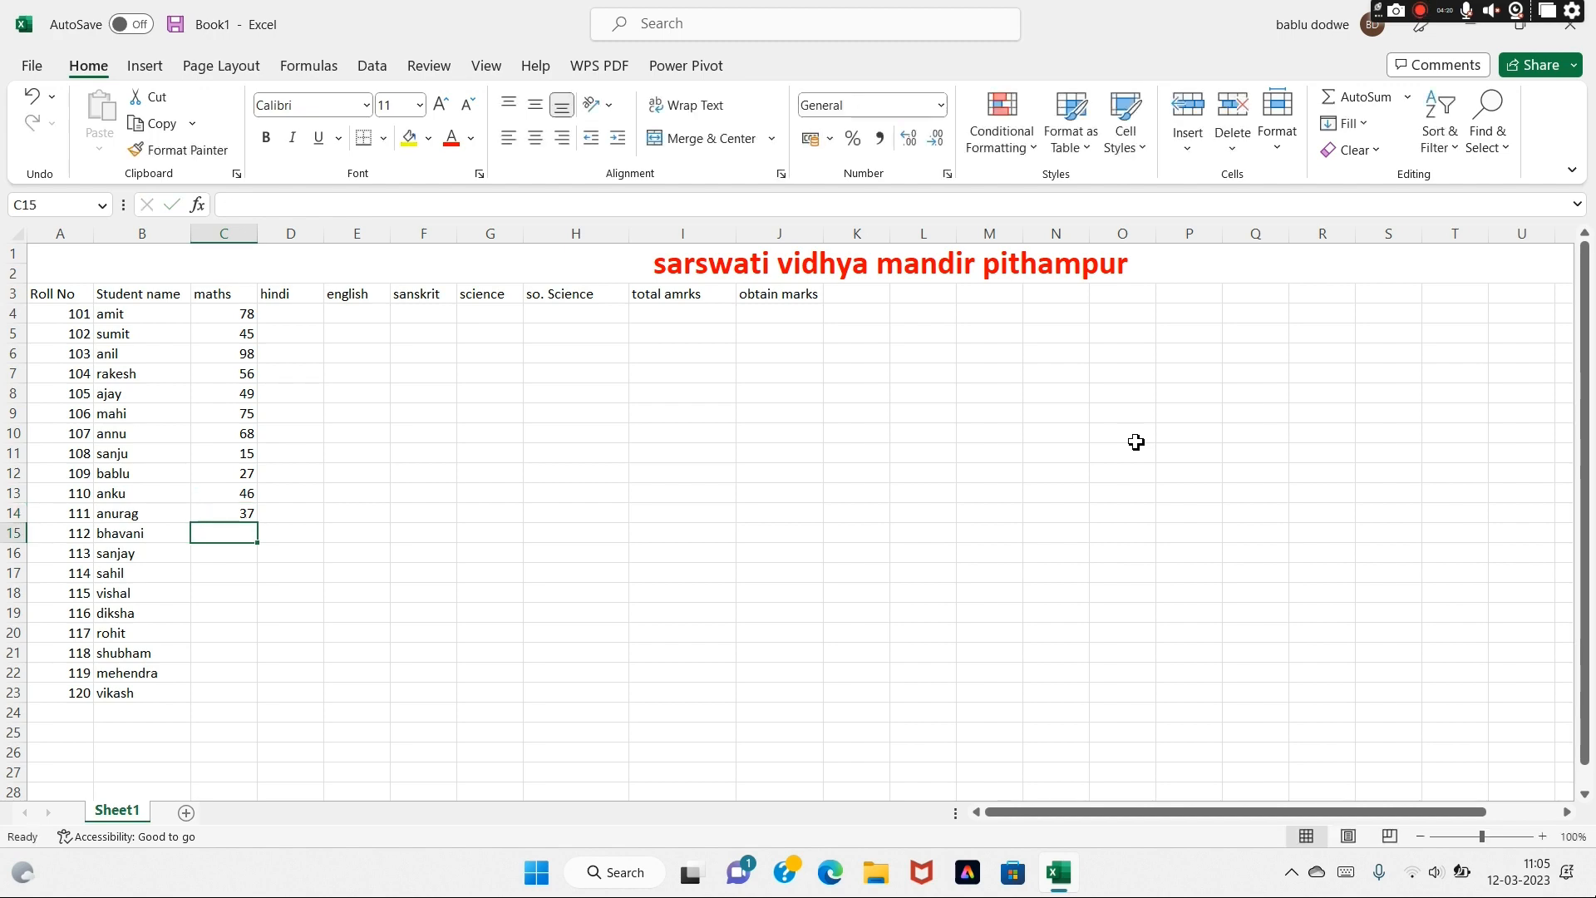
type("48")
key("Return")
type("68")
key("Return")
type("86")
key("Return")
type("75")
key("Return")
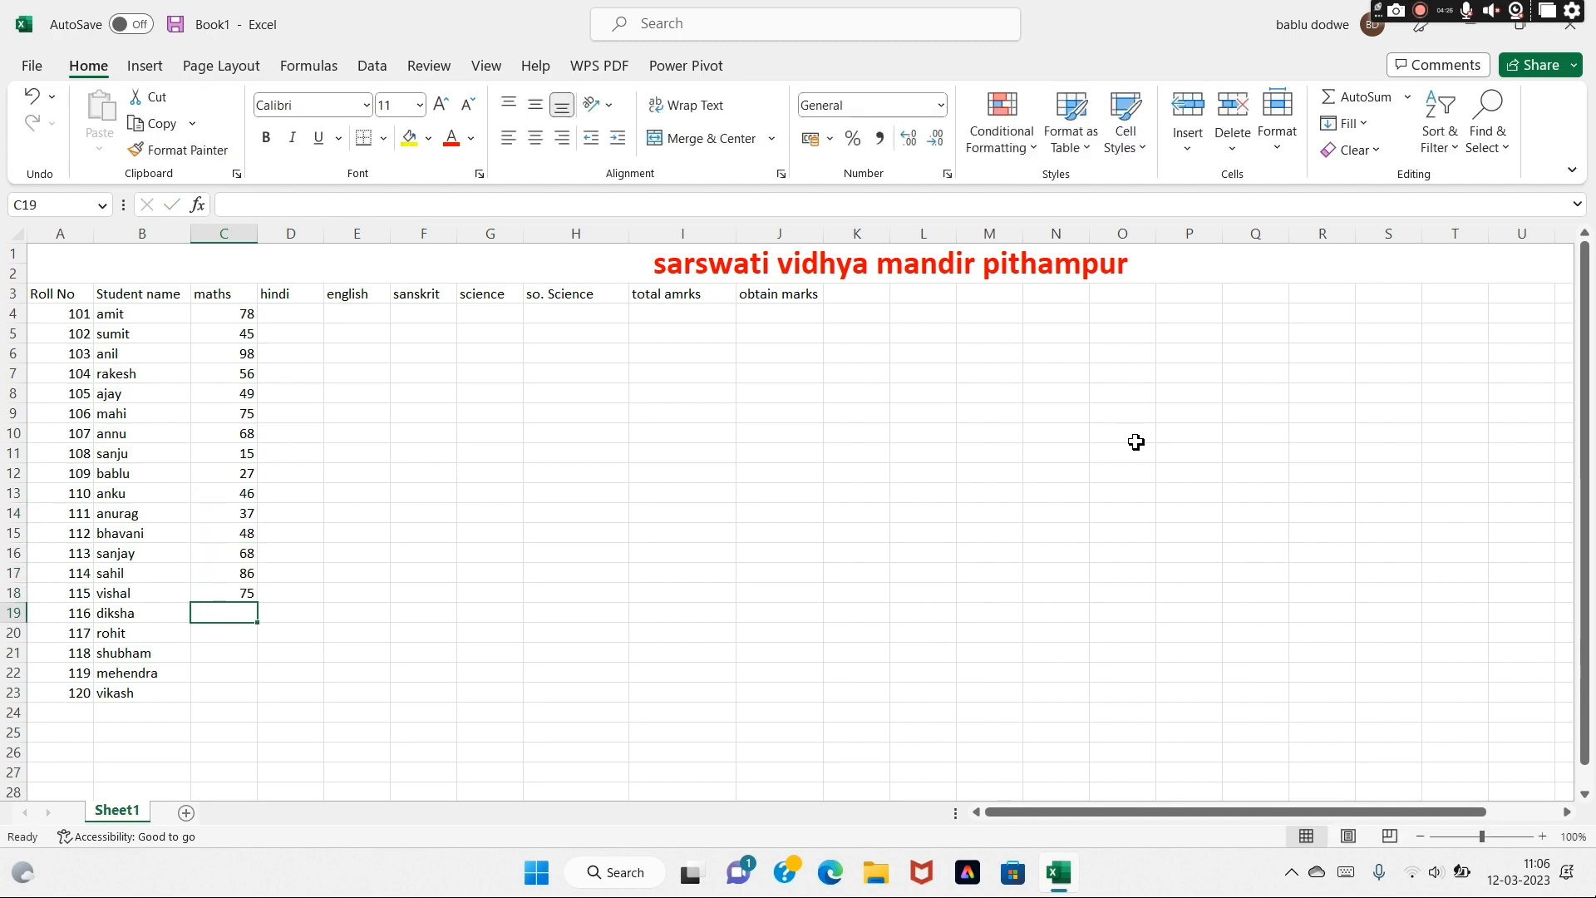
Complete the maths column with the marks 78, 65, 48, 75 and 48 in cells C19 to C23
type("78")
key("Return")
type("65 48")
key("Return")
type("75")
key("Return")
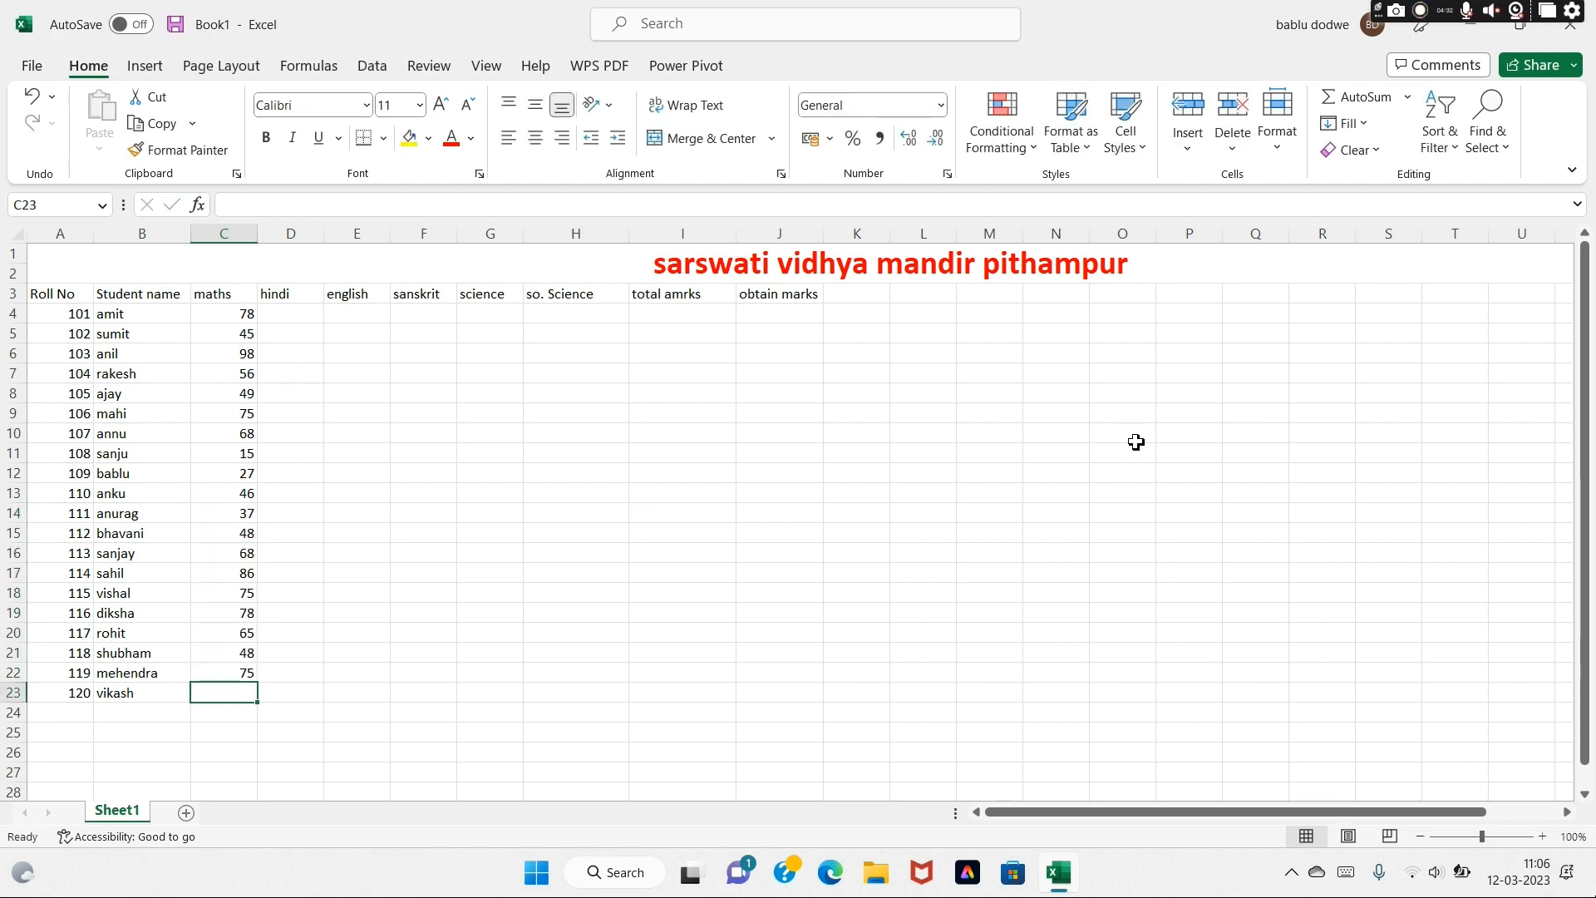
type("48")
Enter the english marks 78, 45, 48, 75, 45, 48, 57, 45, 48 and 57 in cells E4 to E13
left_click(358, 313)
type("78")
key("Return")
type("45")
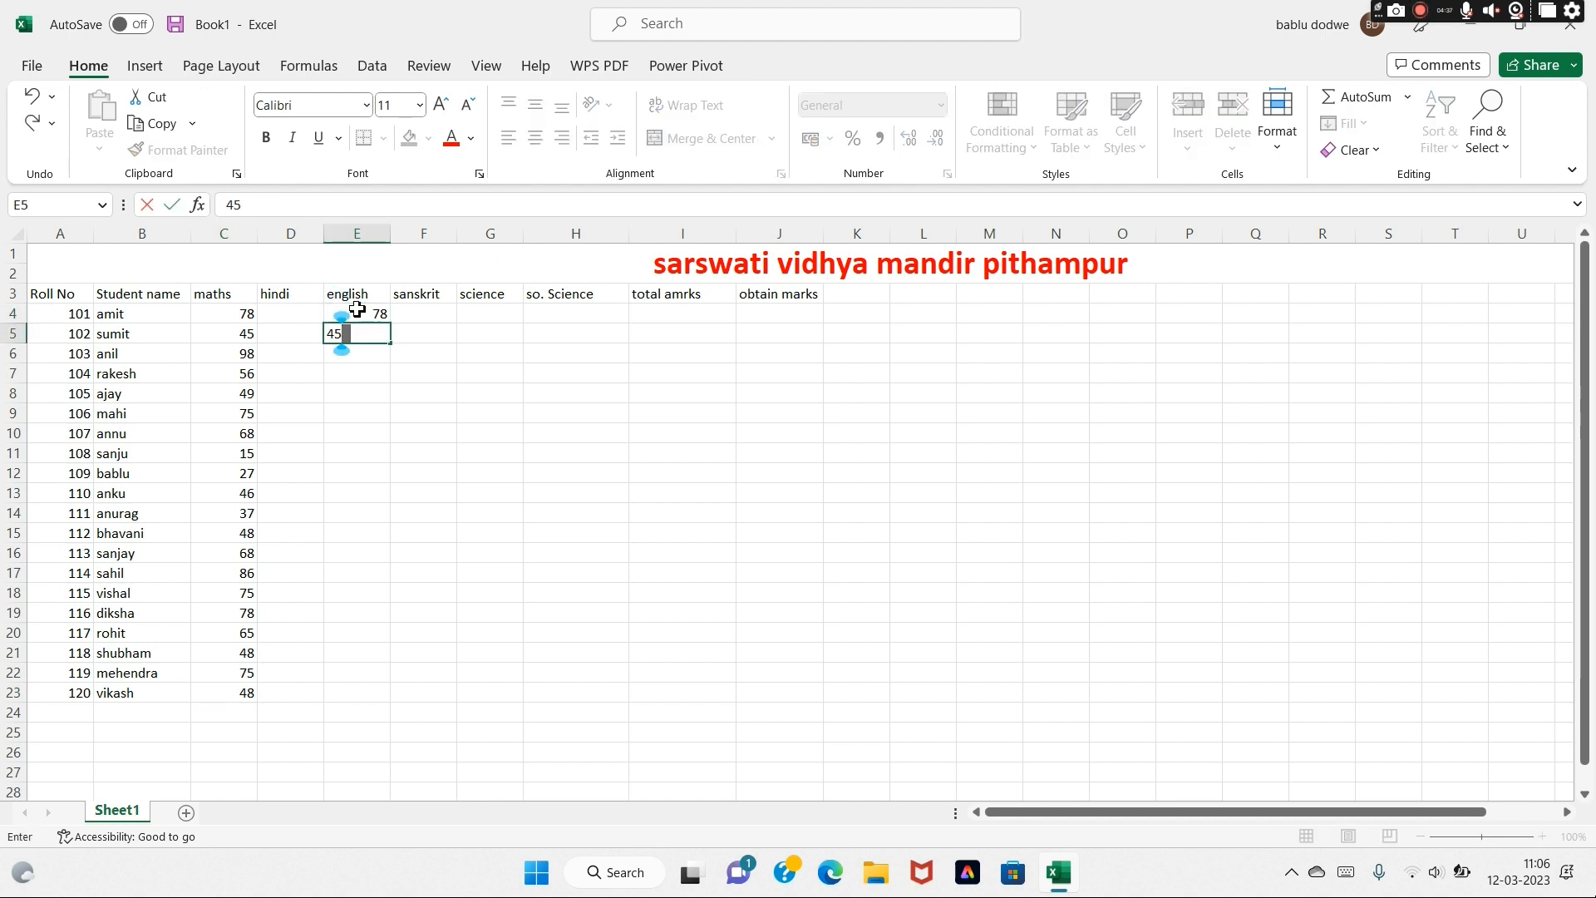
key("Return")
type("48")
key("Return")
type("75 45")
key("Return")
type("48 57 45 48 57")
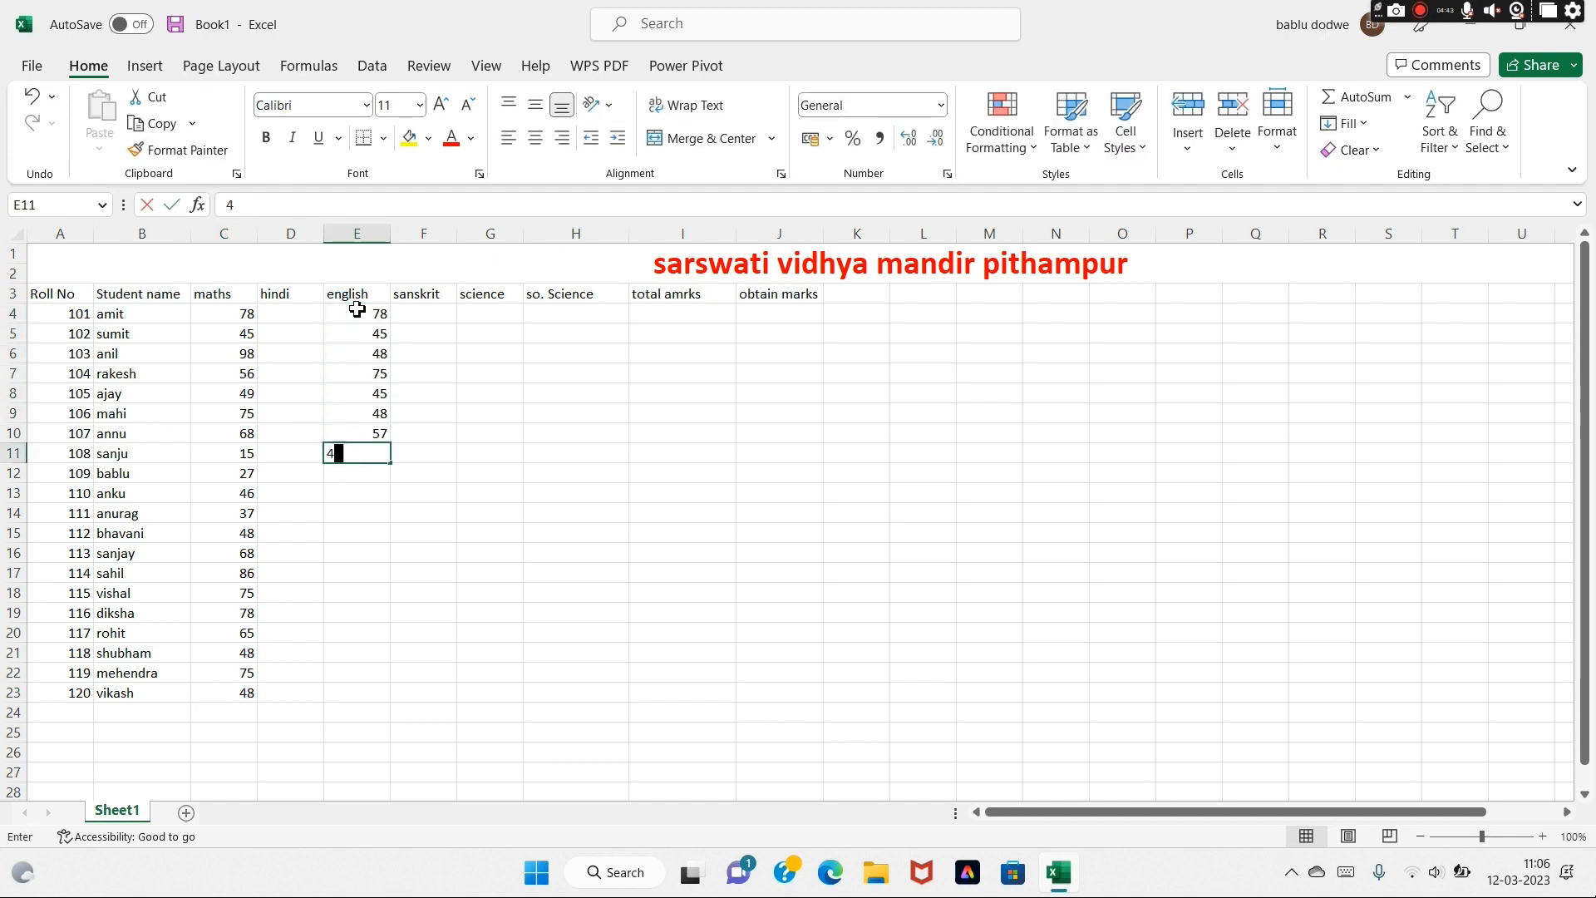
Complete the english column with 48, 67, 48, 51, 24, 48, 57, 46, 59 and 57 in cells E14 to E23
key("Return")
type("48 67 48 51 24")
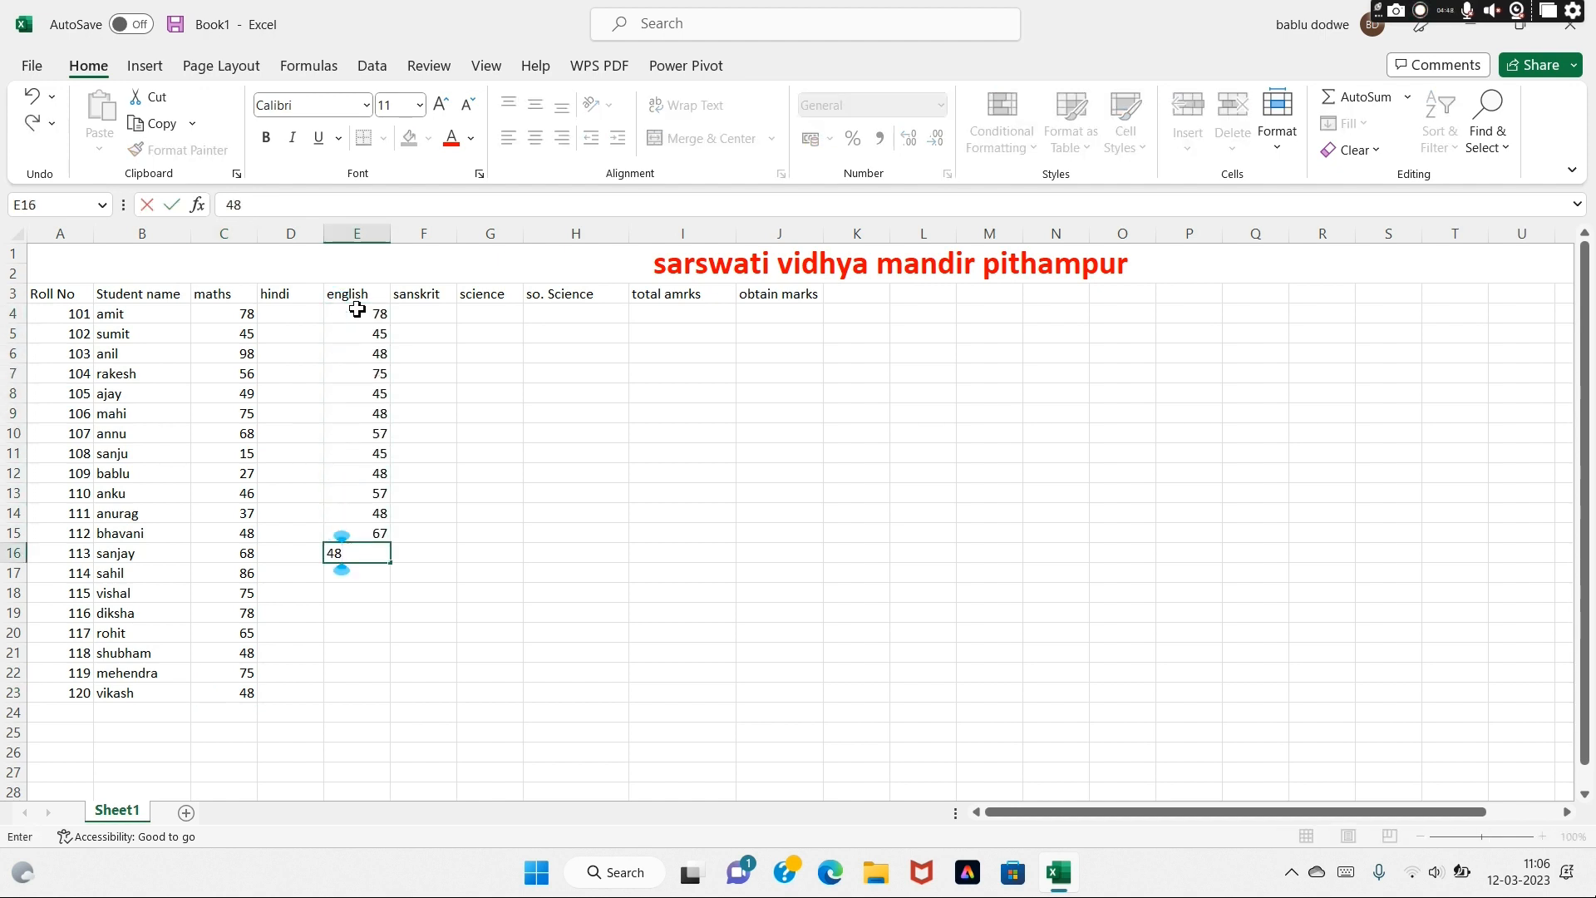
key("Return")
type("48 57 46 59 57")
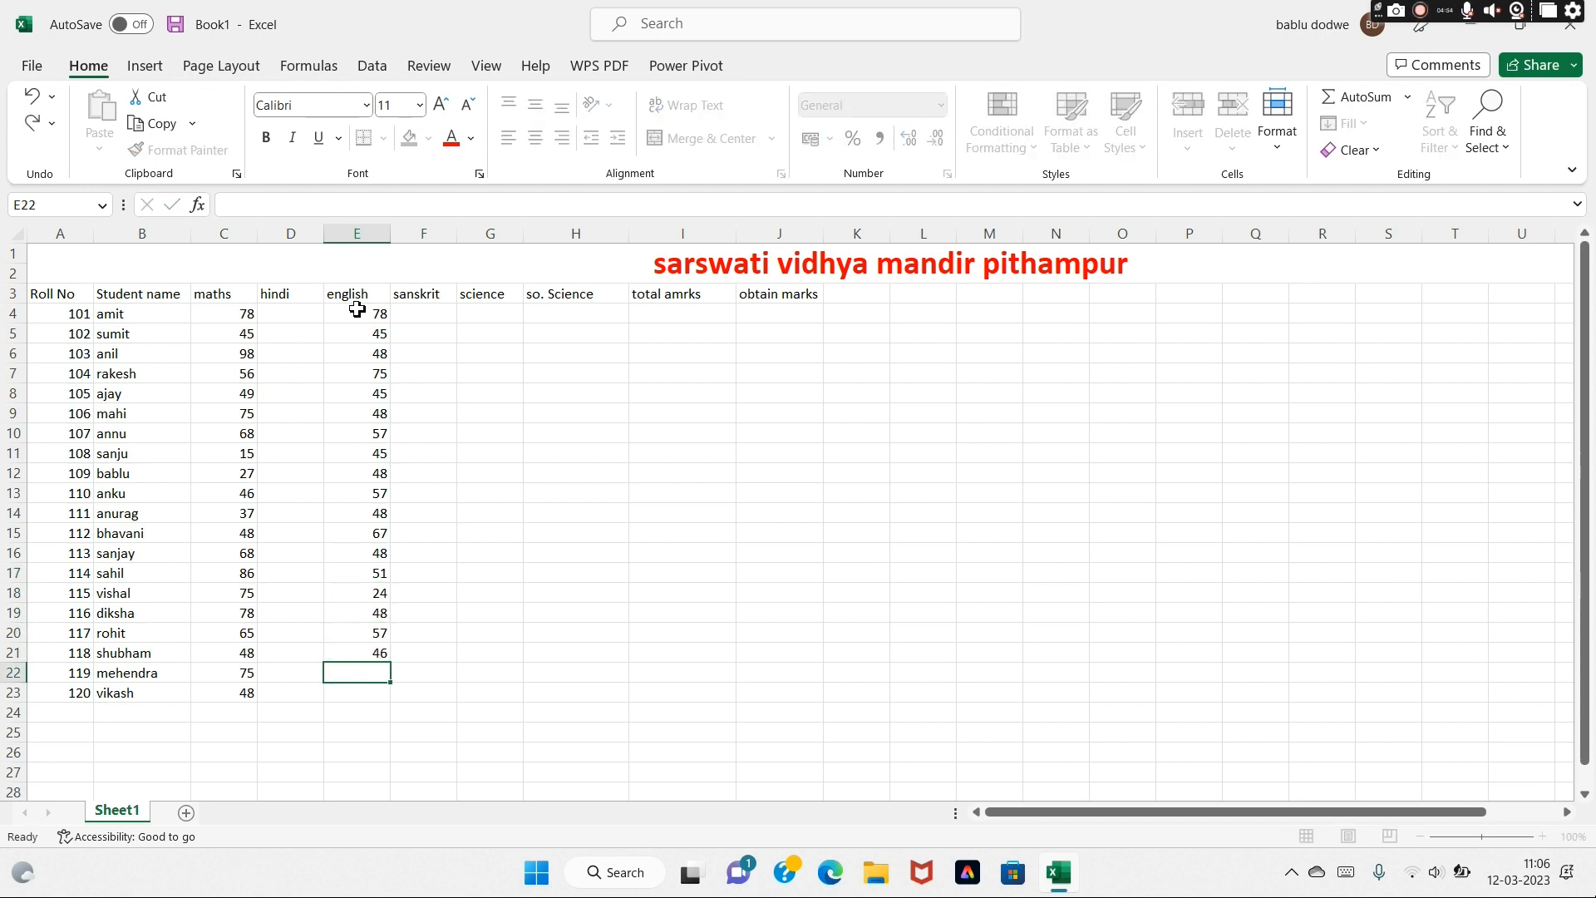
key("Return")
Fill the sanskrit column from F4 to F23 with a number series from 51 to 70
left_click(421, 314)
type("51")
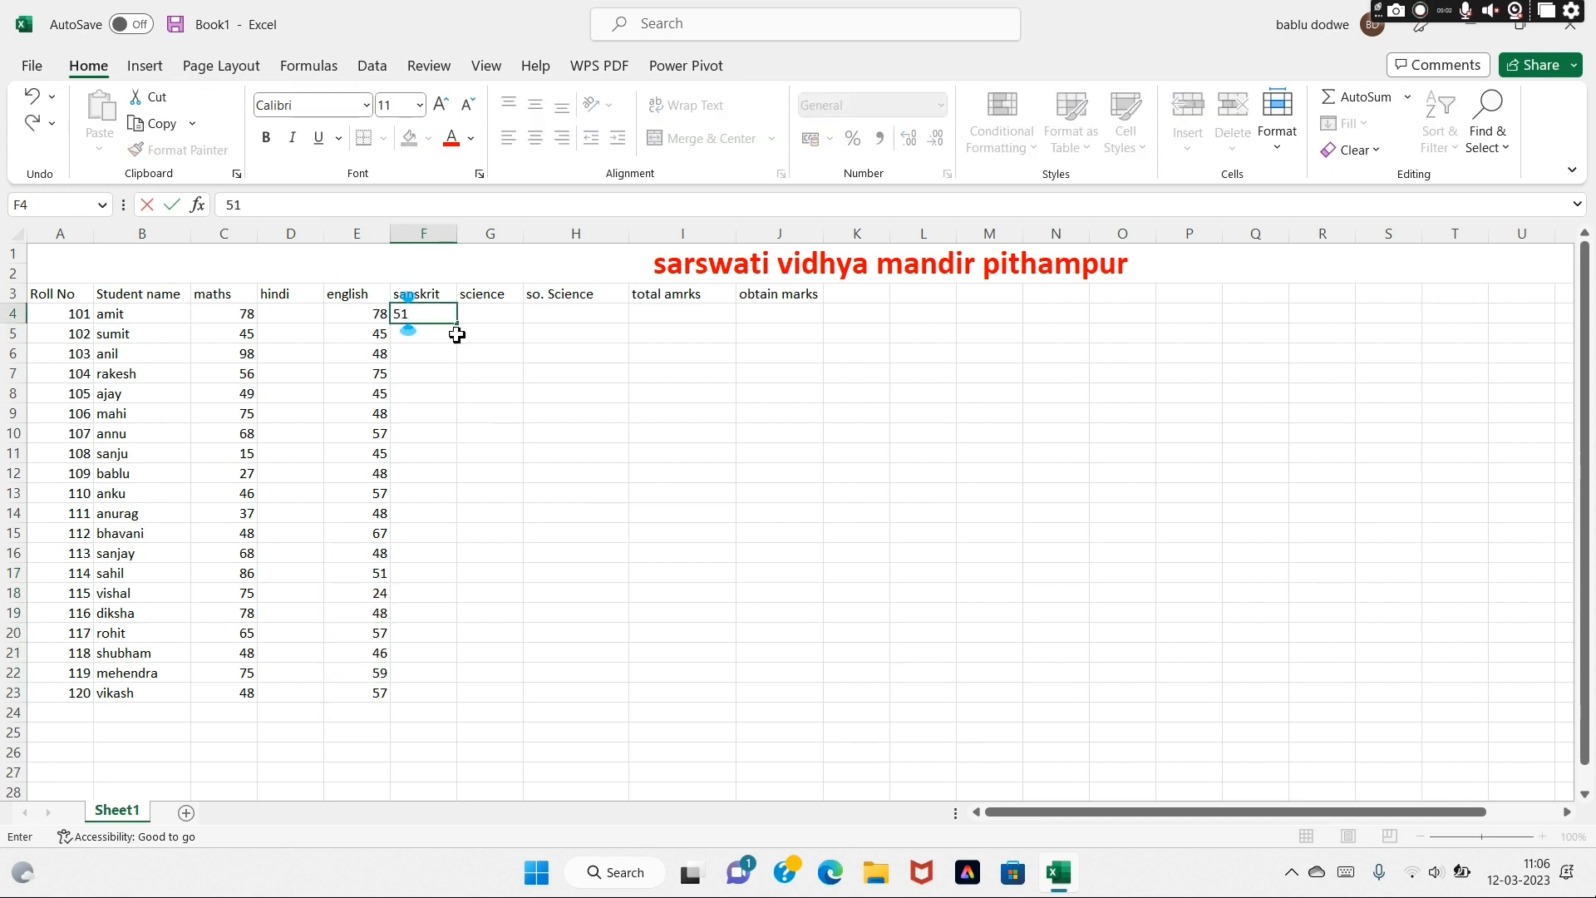
left_click_drag(456, 323, 467, 702)
left_click(474, 715)
left_click(478, 623)
Change the sanskrit marks in F14 to 78, F16 to 54 and F19 to 54
left_click(439, 513)
type("78")
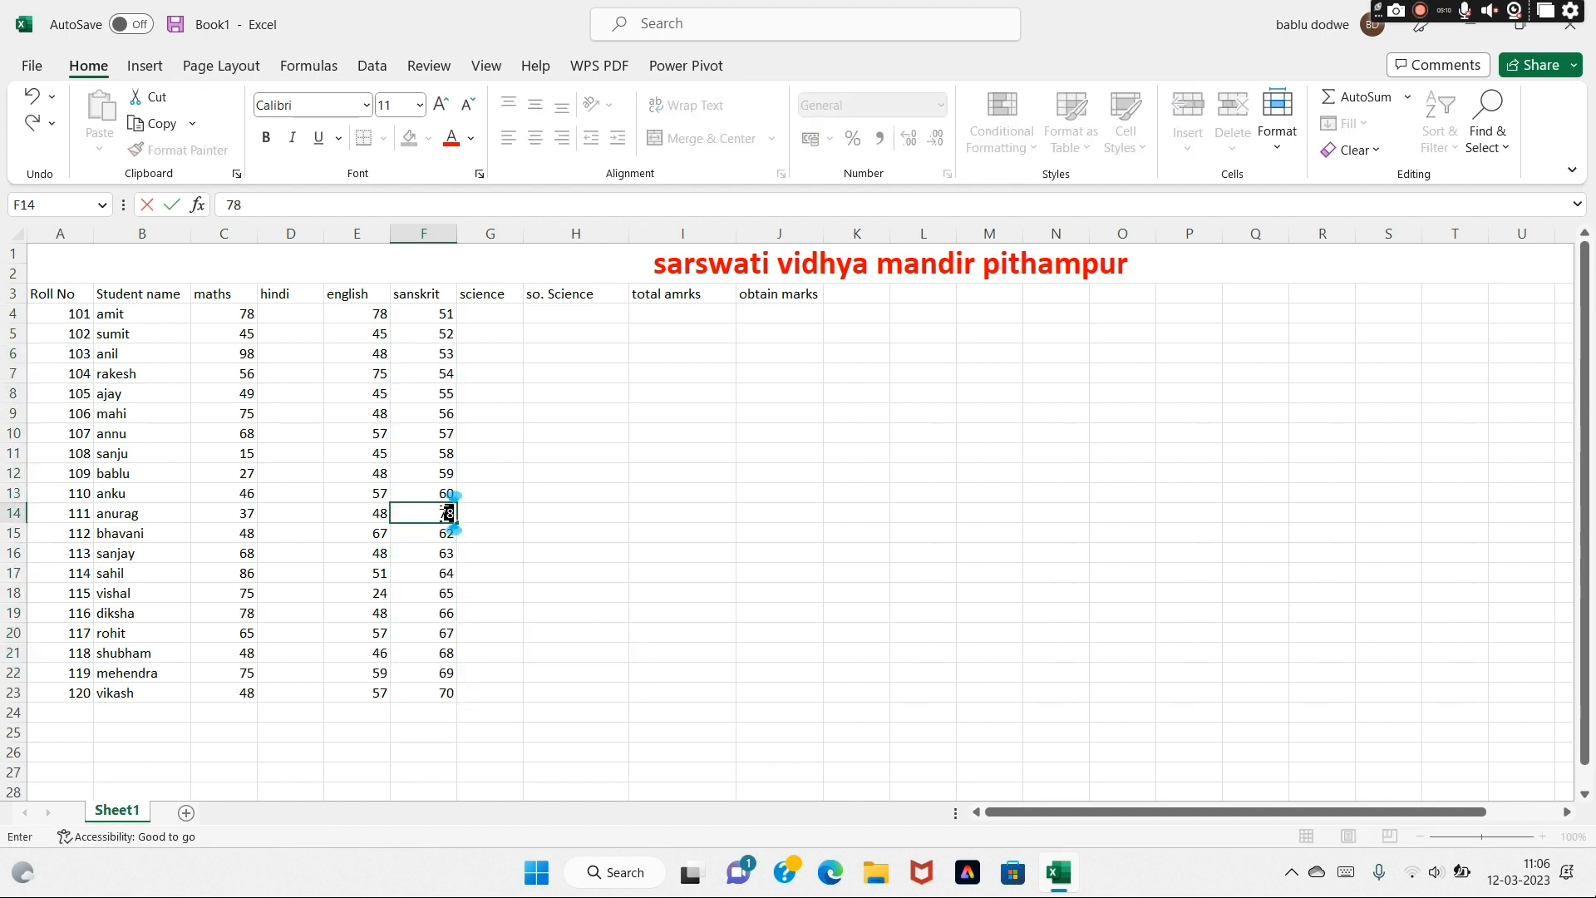
left_click(436, 554)
type("54")
key("Return")
key("Return")
key("Return")
type("54")
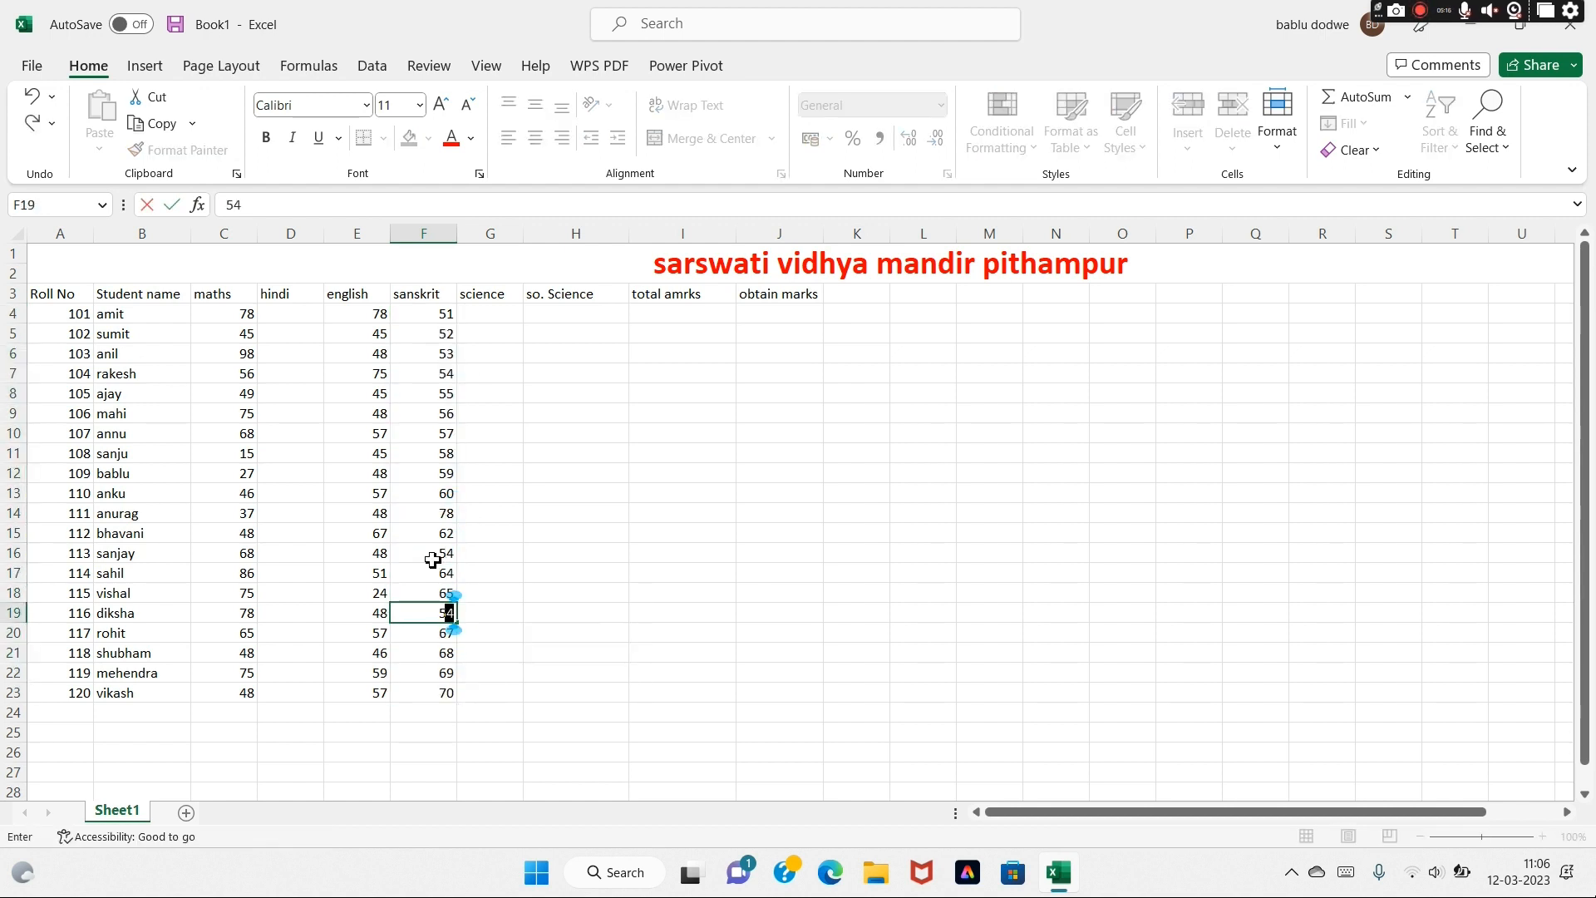
key("Return")
Change the sanskrit marks in F21 to 78 and F6 to 87
key("Return")
type("78")
key("Return")
left_click(439, 356)
type("87")
key("Return")
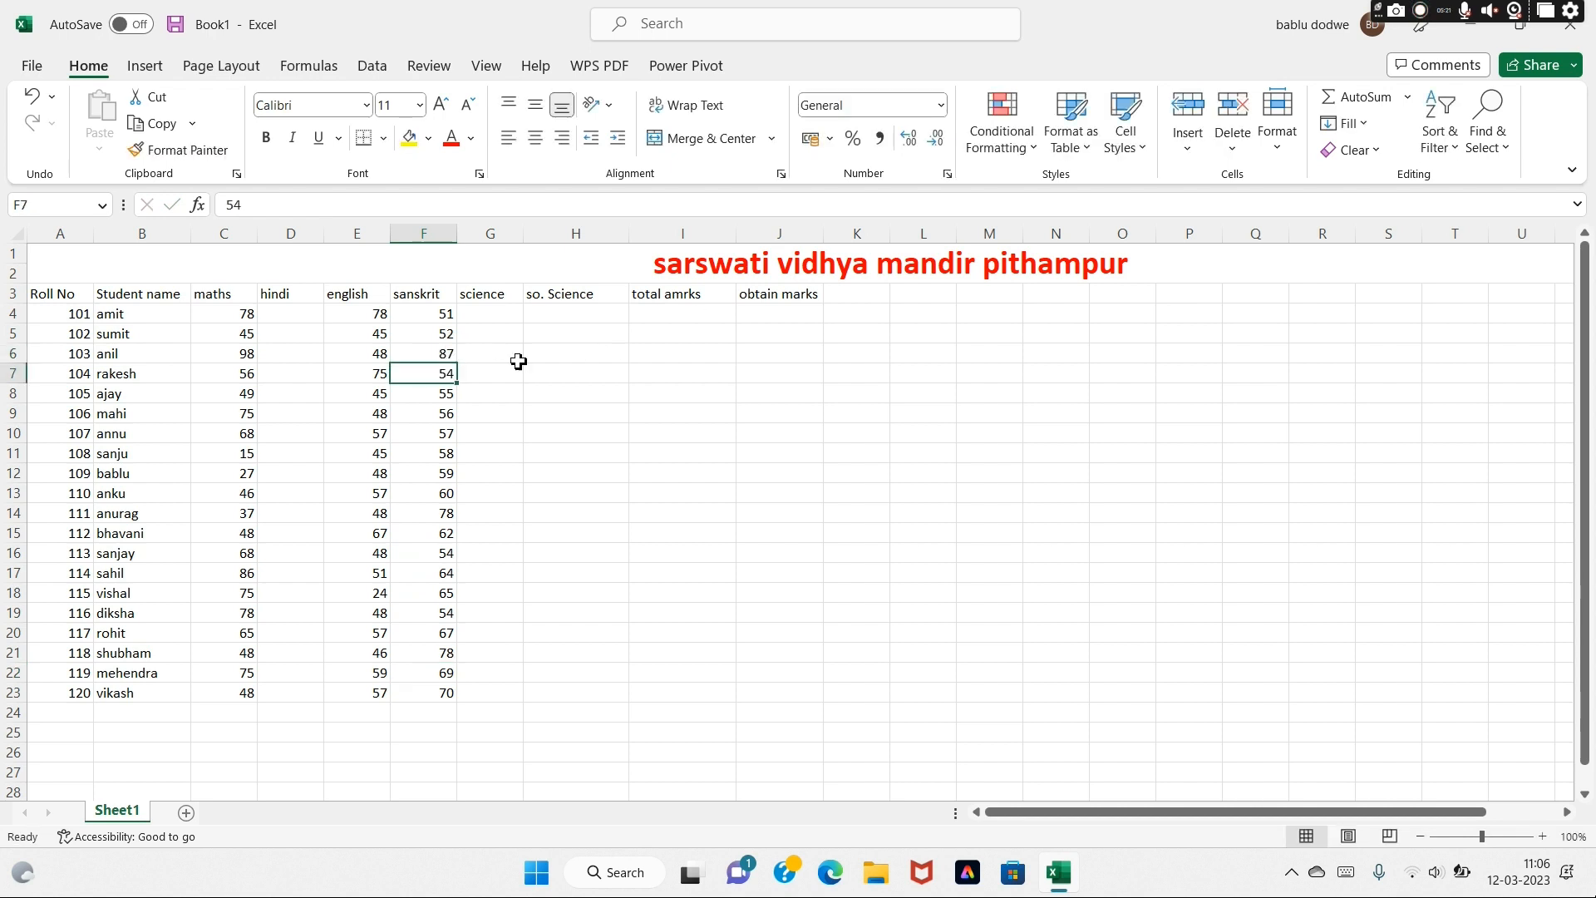
Fill the science column from G4 to G23 with a number series from 45 to 64
left_click(483, 314)
type("45")
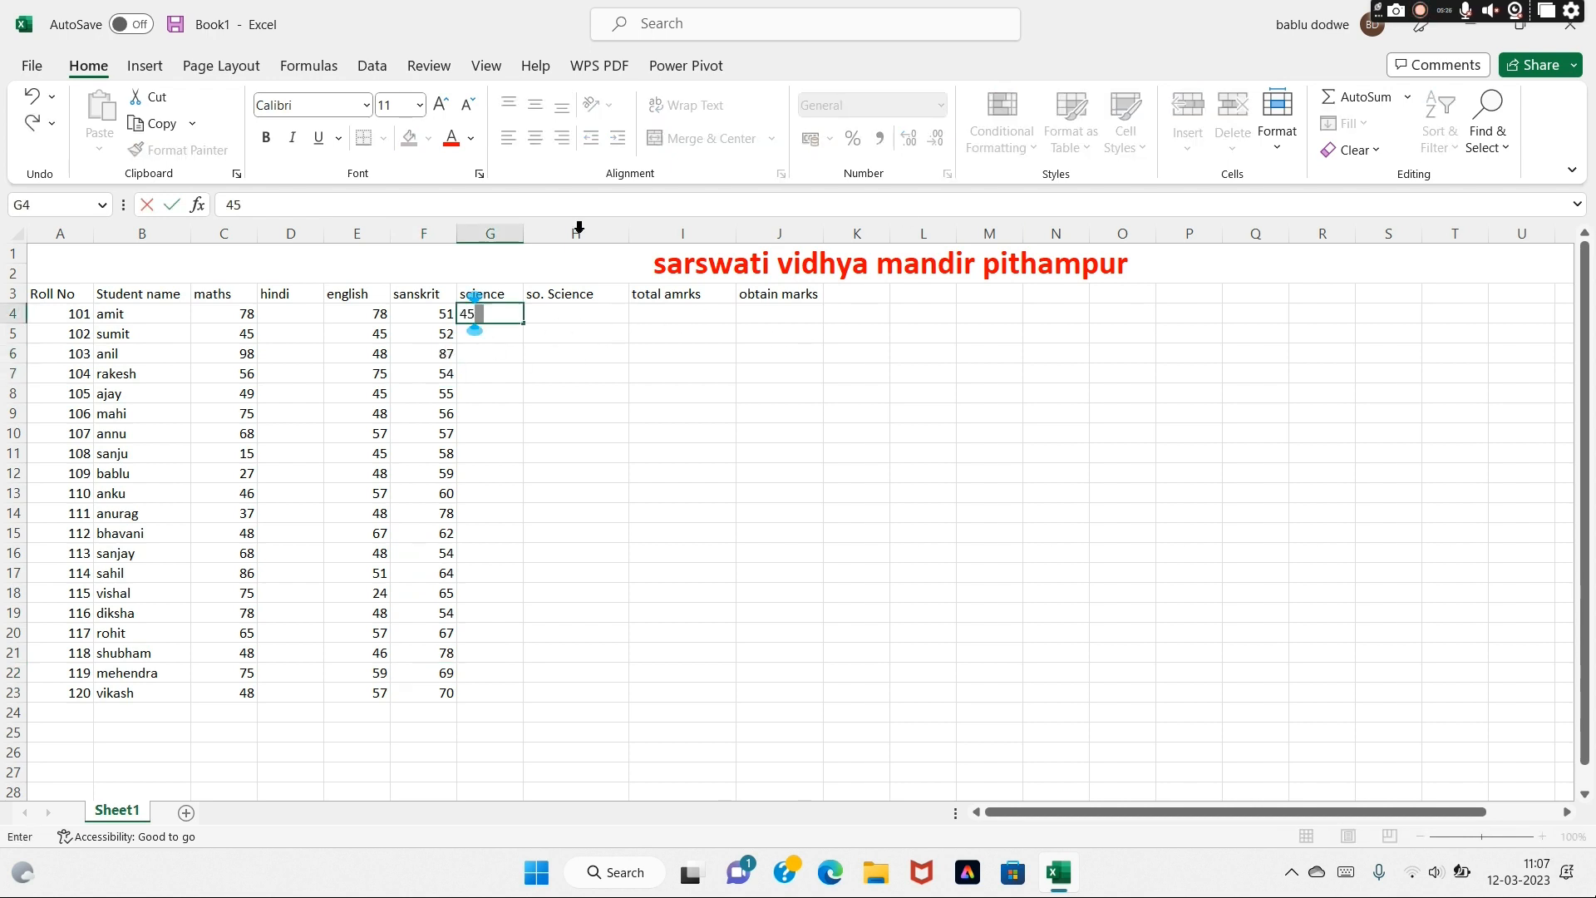
left_click_drag(522, 326, 525, 698)
left_click(535, 714)
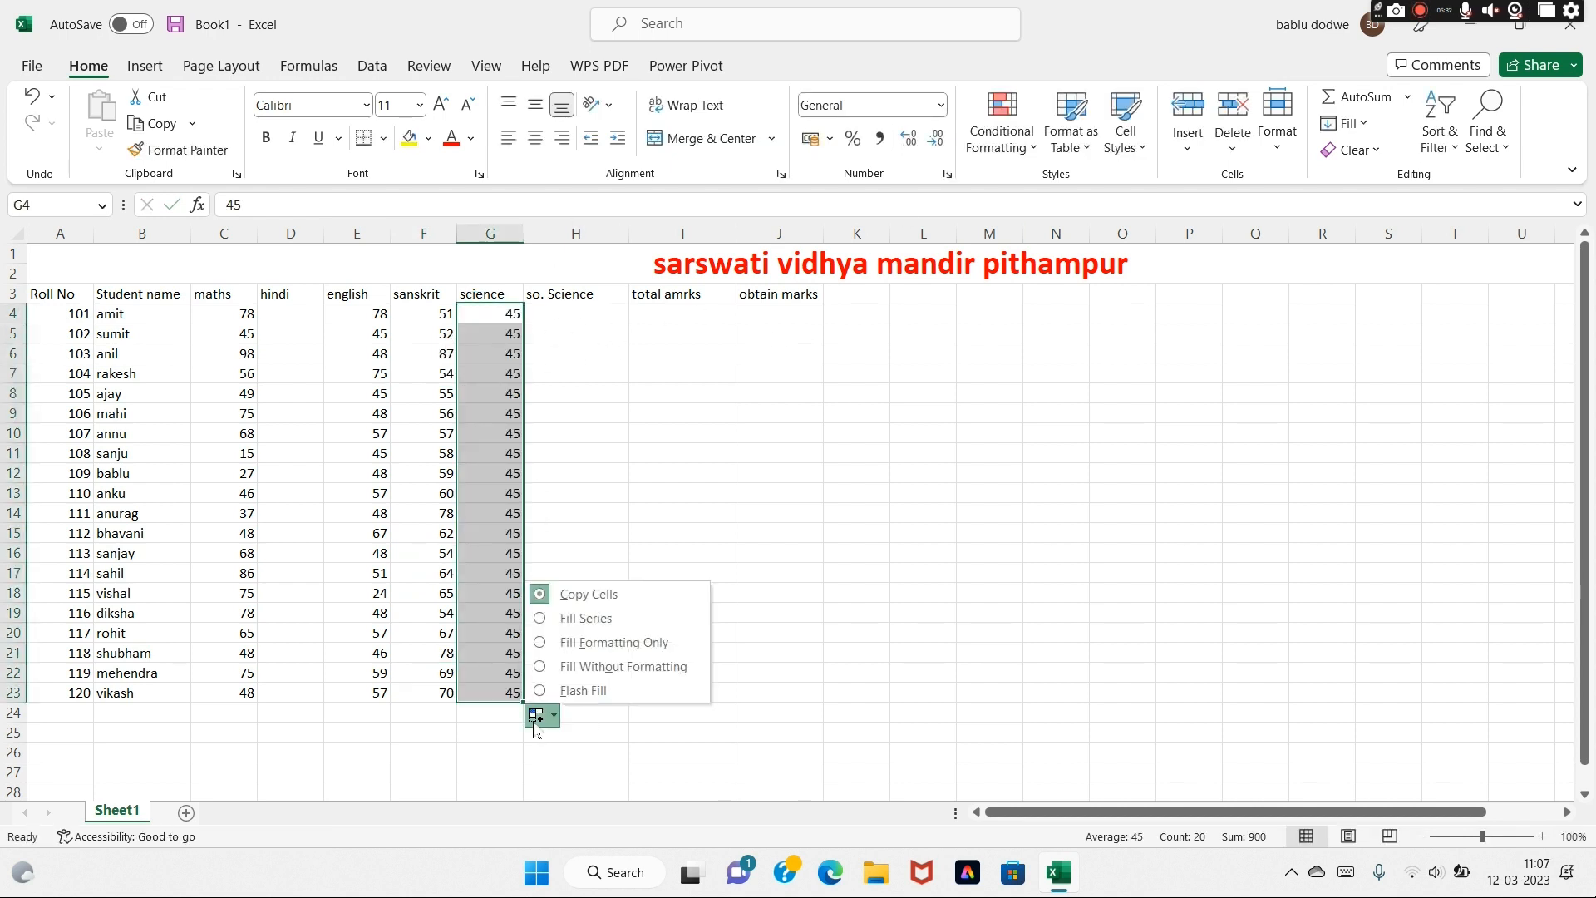
left_click(540, 616)
Change the science marks in G4 to 87 and G6 to 54
left_click(503, 321)
type("87")
key("Down")
key("Down")
type("54")
key("Down")
Change the science marks in cells G9 to G11 to 48, 34 and 15
key("Down")
key("Down")
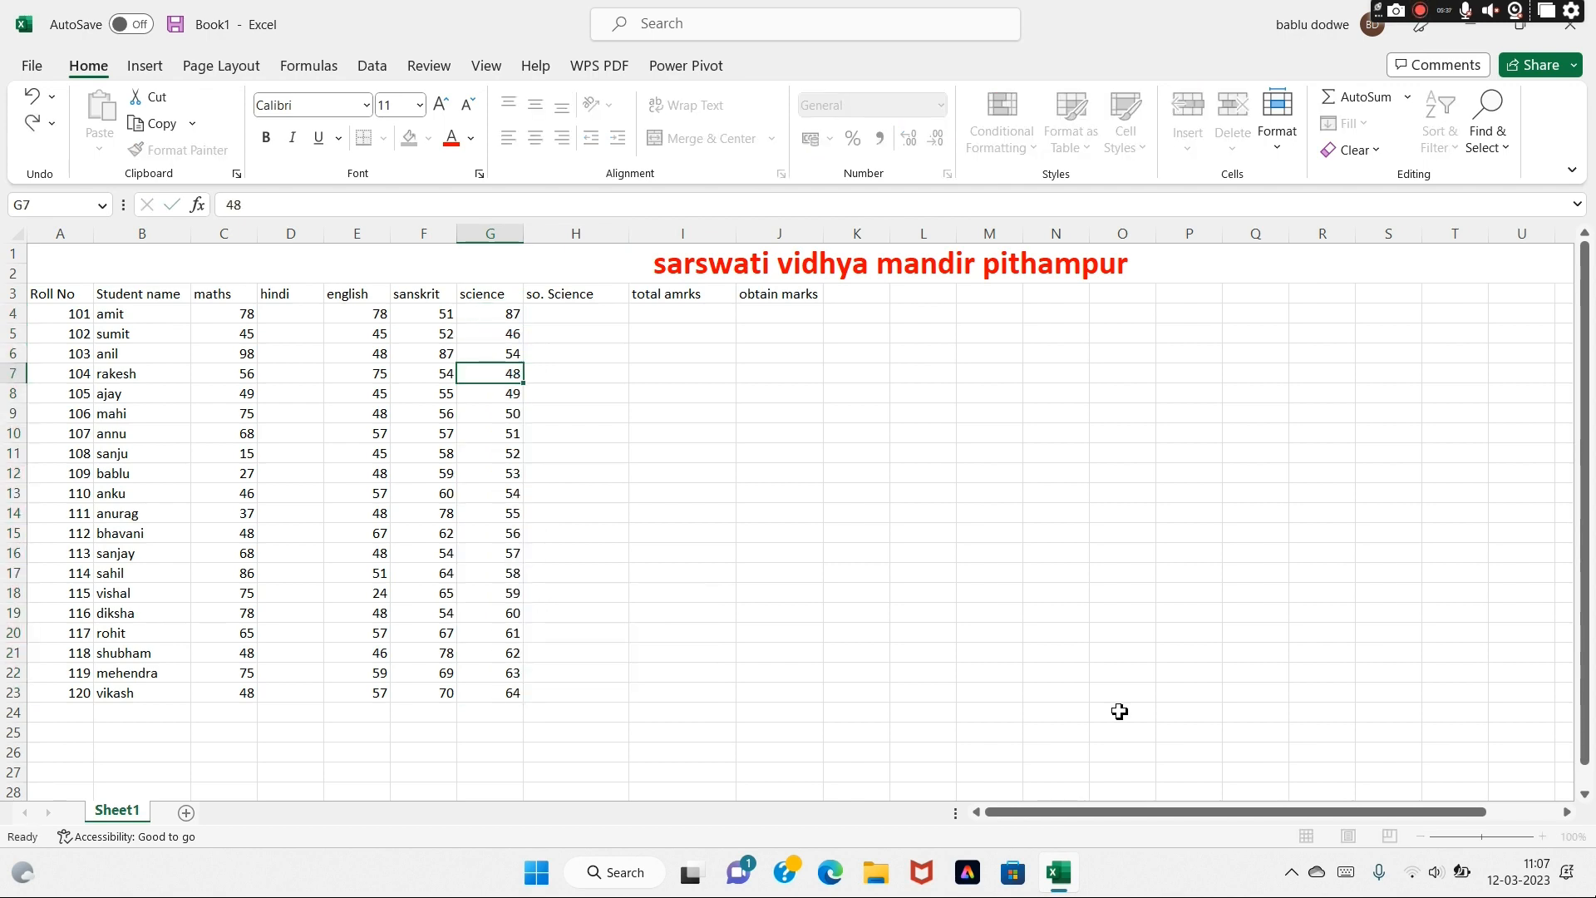
type("48")
key("Down")
type("34")
key("Down")
type("15")
key("Down")
Change the science marks in cells G15 to G18 to 48, 67, 65 and 61, and set G21 to 31
key("Down")
key("Down")
key("Down")
type("48")
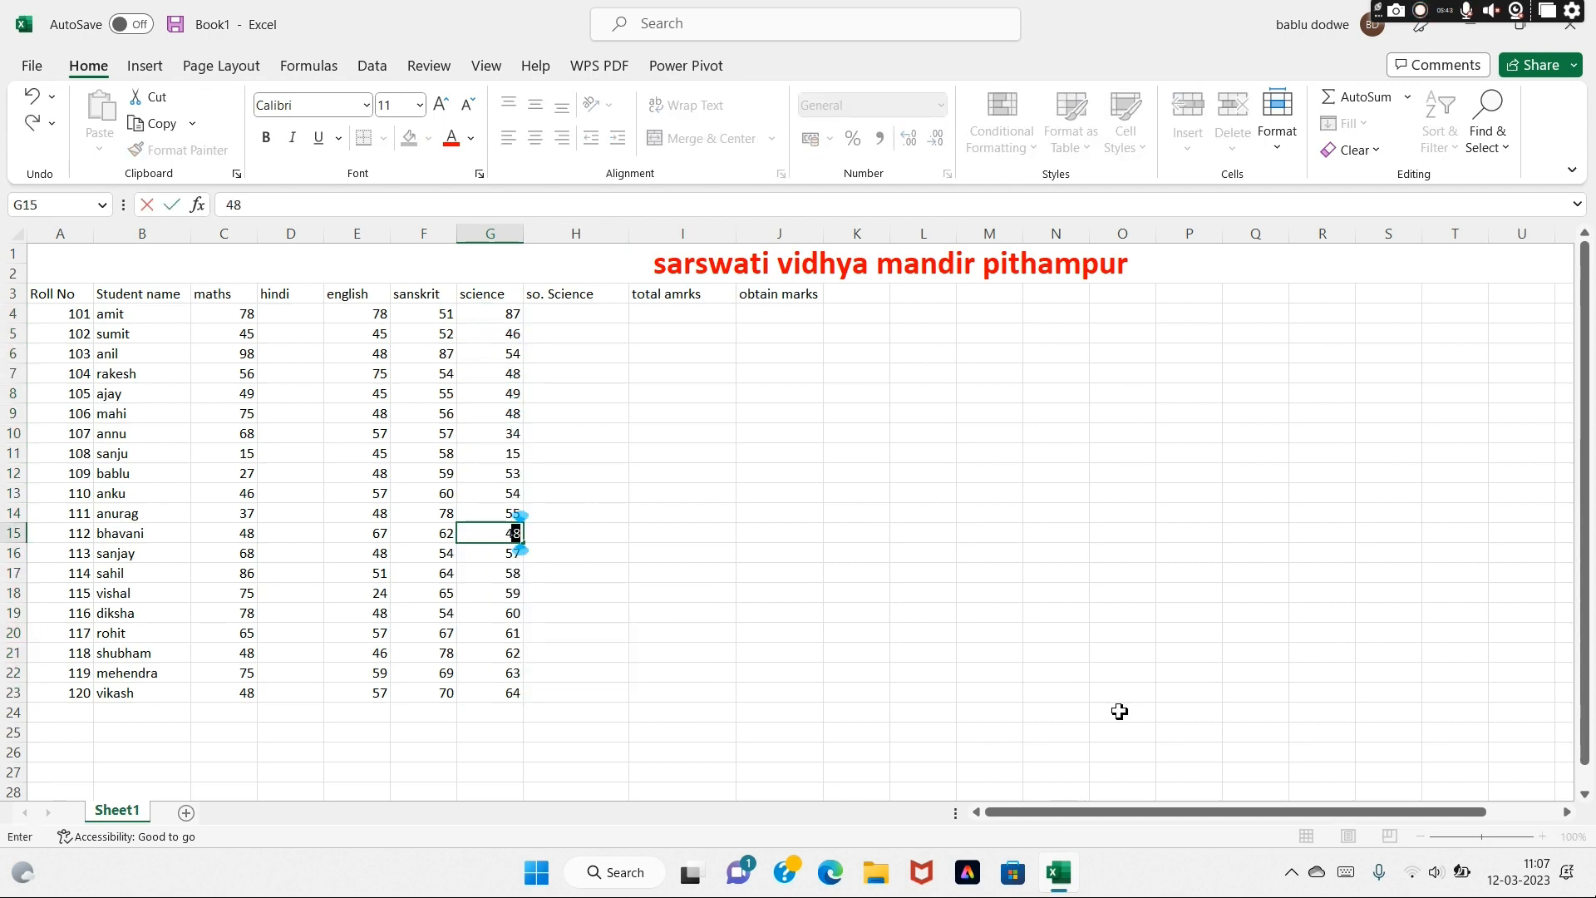
key("Down")
type("67")
key("Down")
type("65")
key("Down")
type("61")
key("Down")
key("Down")
key("Down")
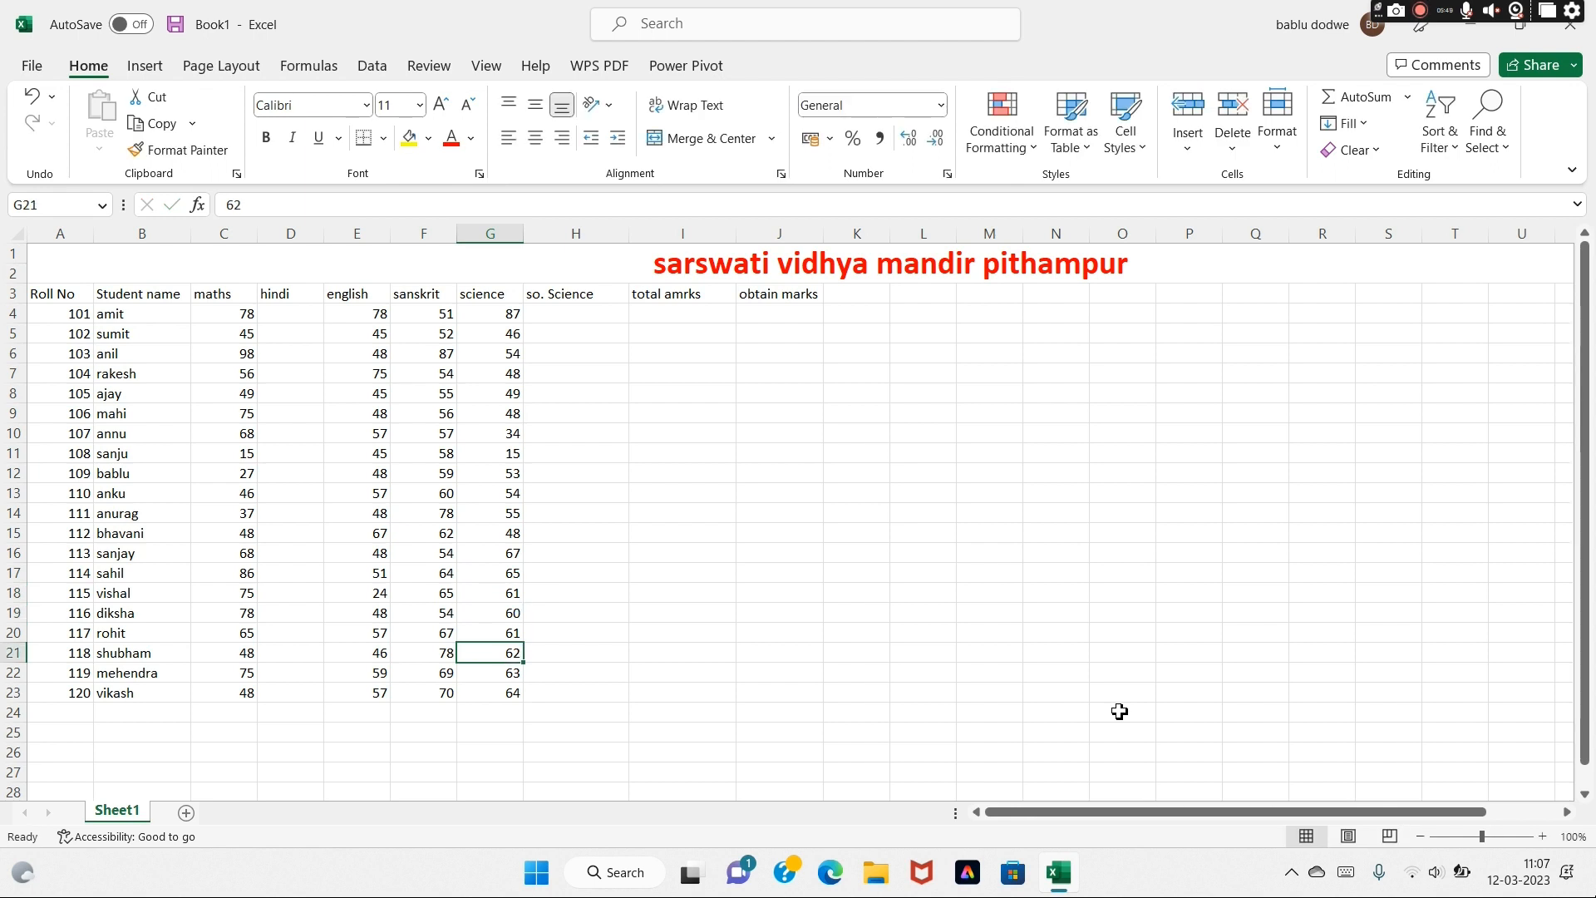
type("31")
Fill the so. Science column from H4 to H23 with a number series from 50 to 69
left_click(581, 317)
type("50")
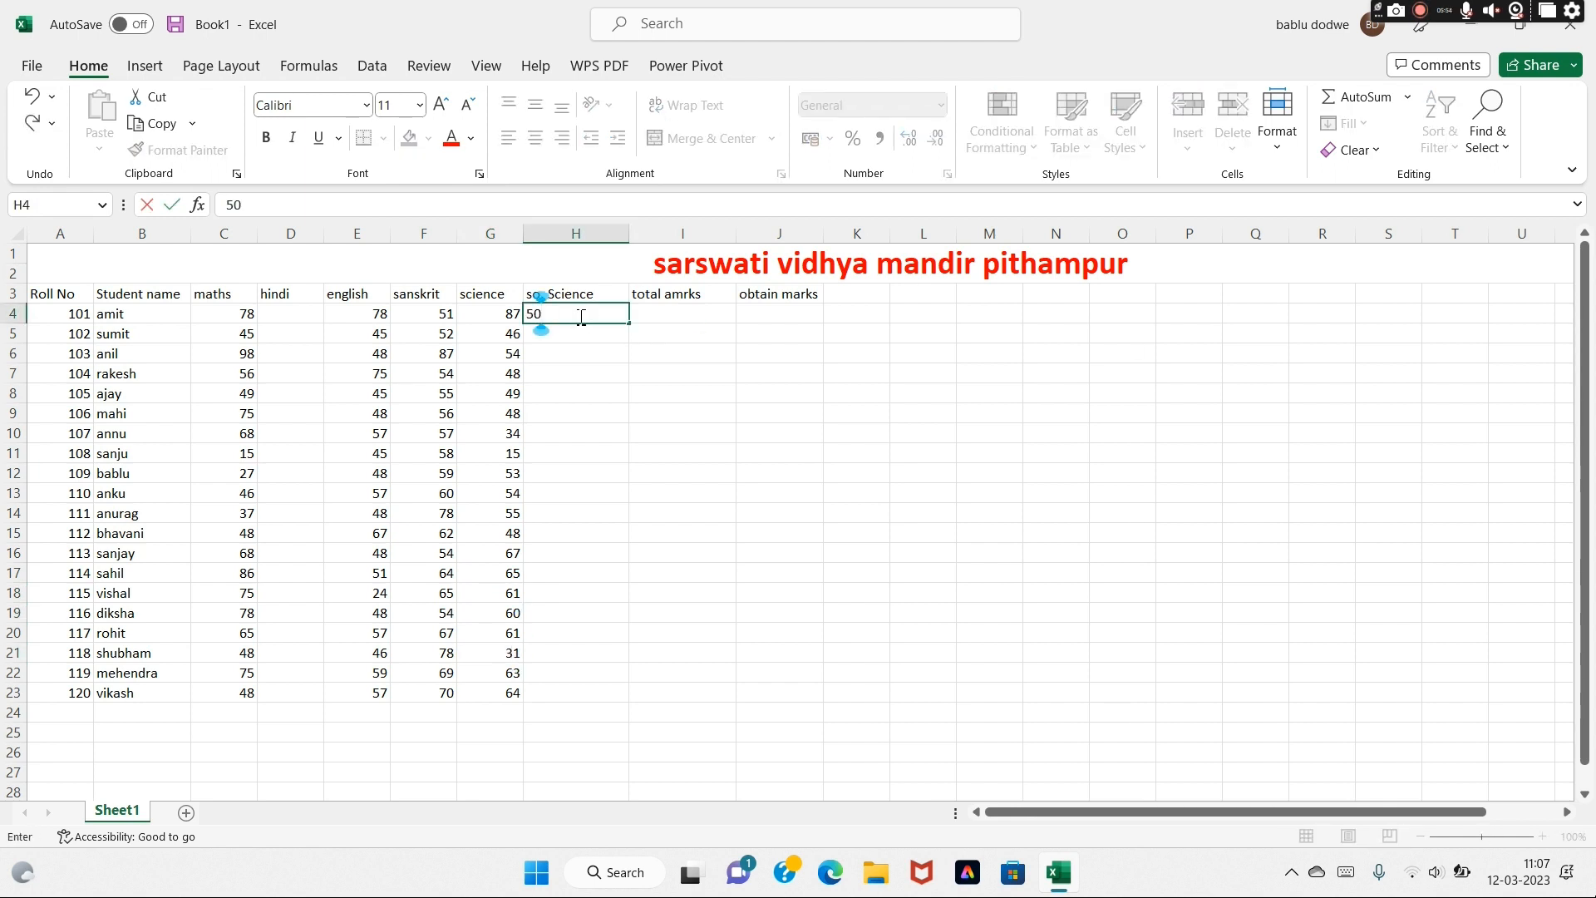
left_click_drag(633, 321, 623, 696)
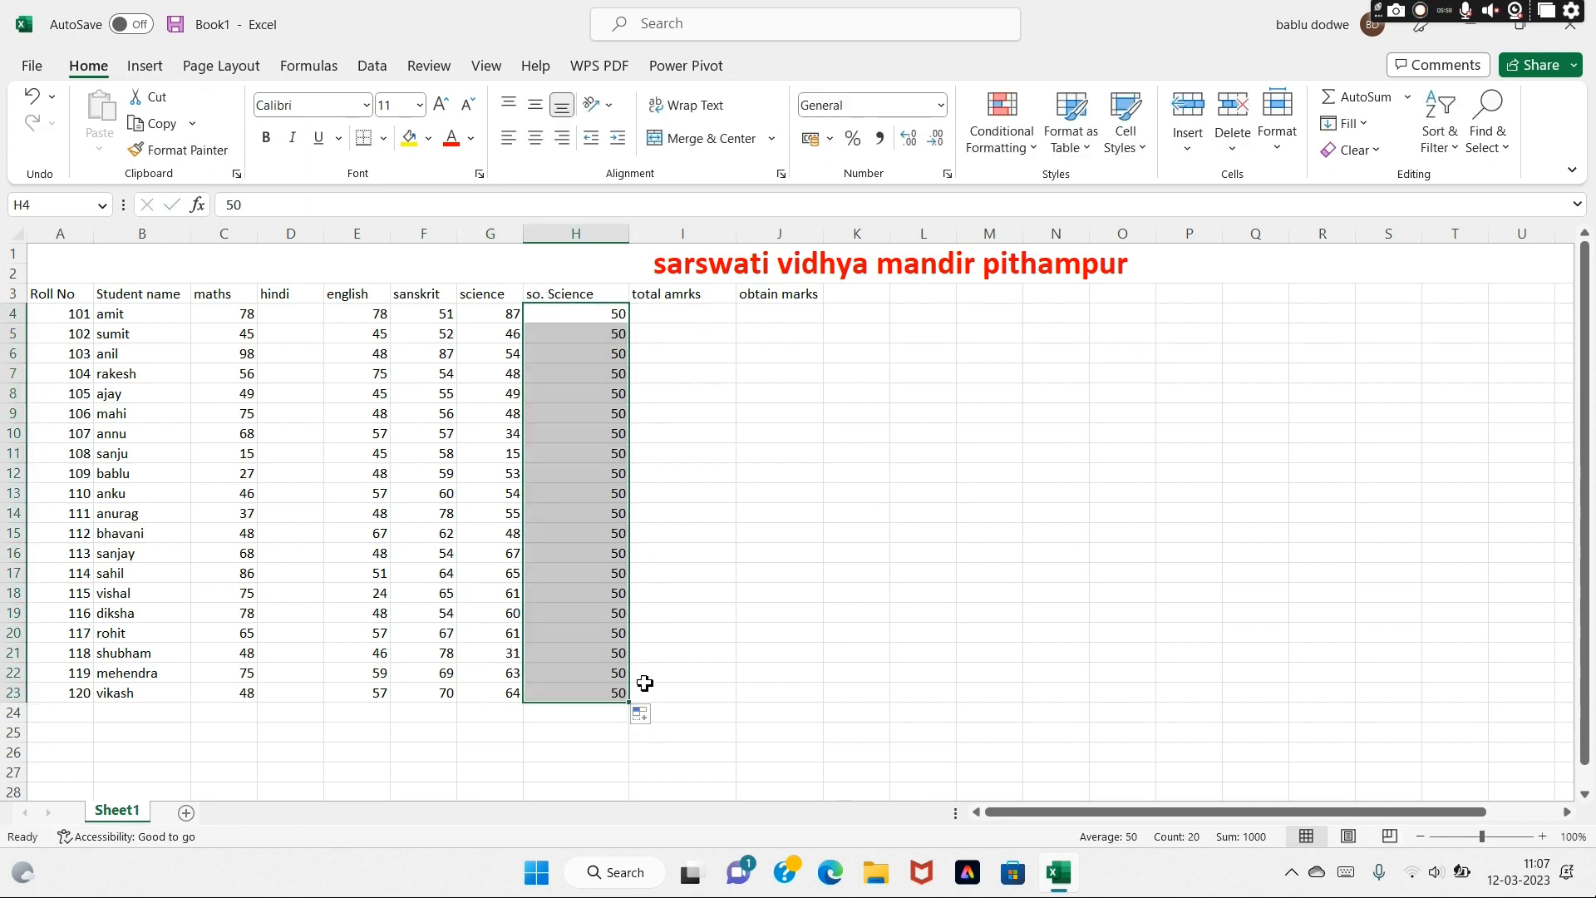
left_click(640, 731)
left_click(641, 713)
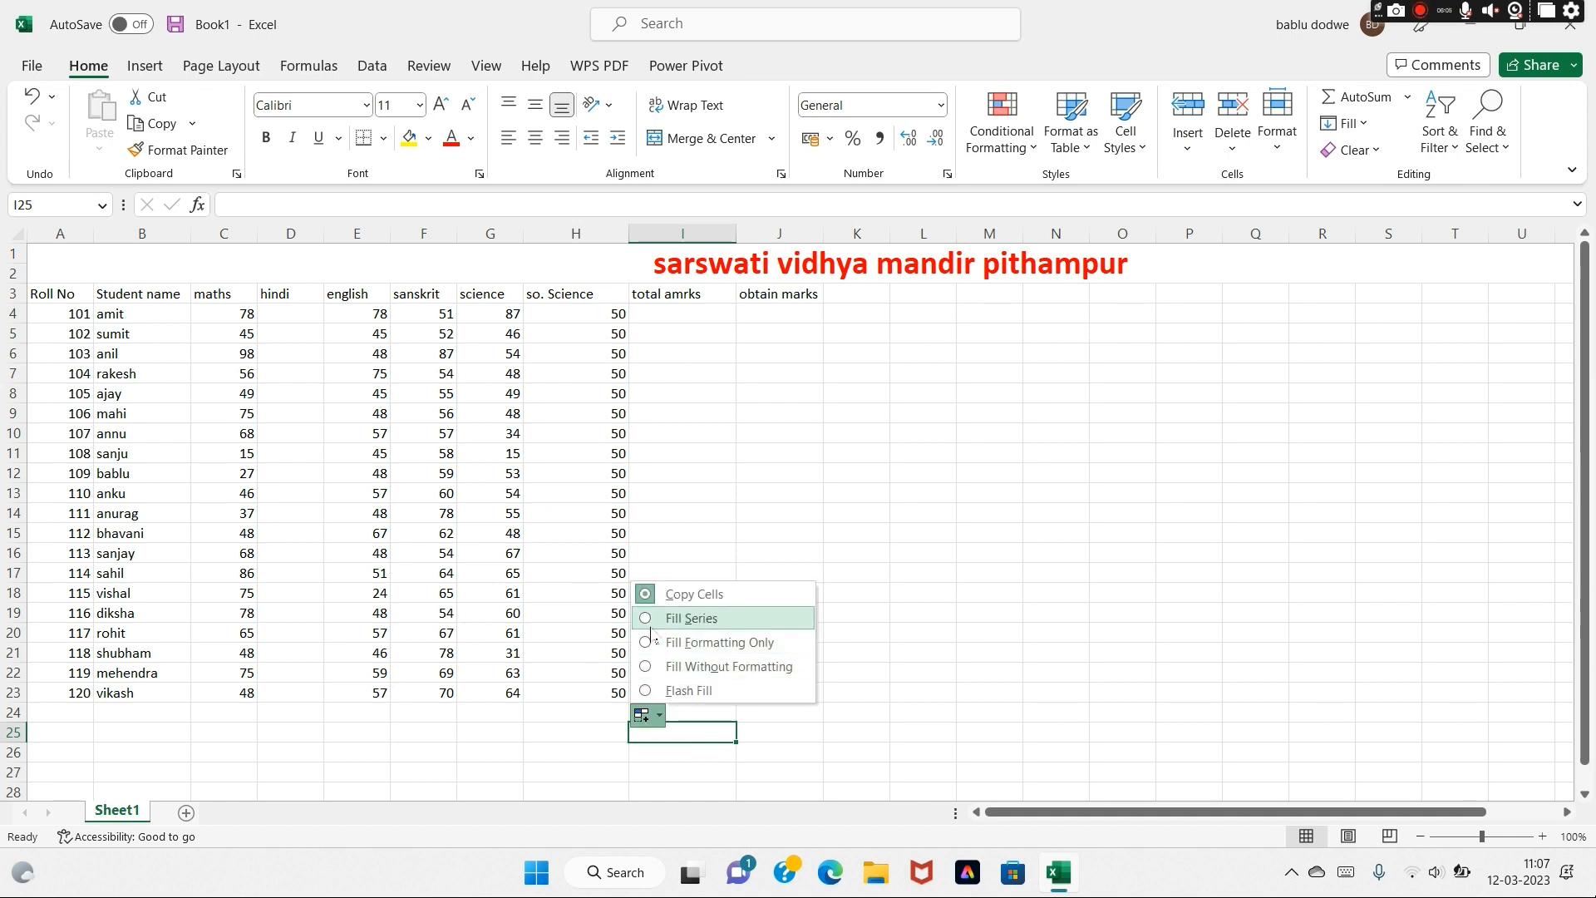
left_click(675, 619)
Change the so. Science marks in cells H8 to H10 to 15, 24 and 34
left_click(619, 357)
key("Return")
key("Return")
type("15")
key("Return")
type("24")
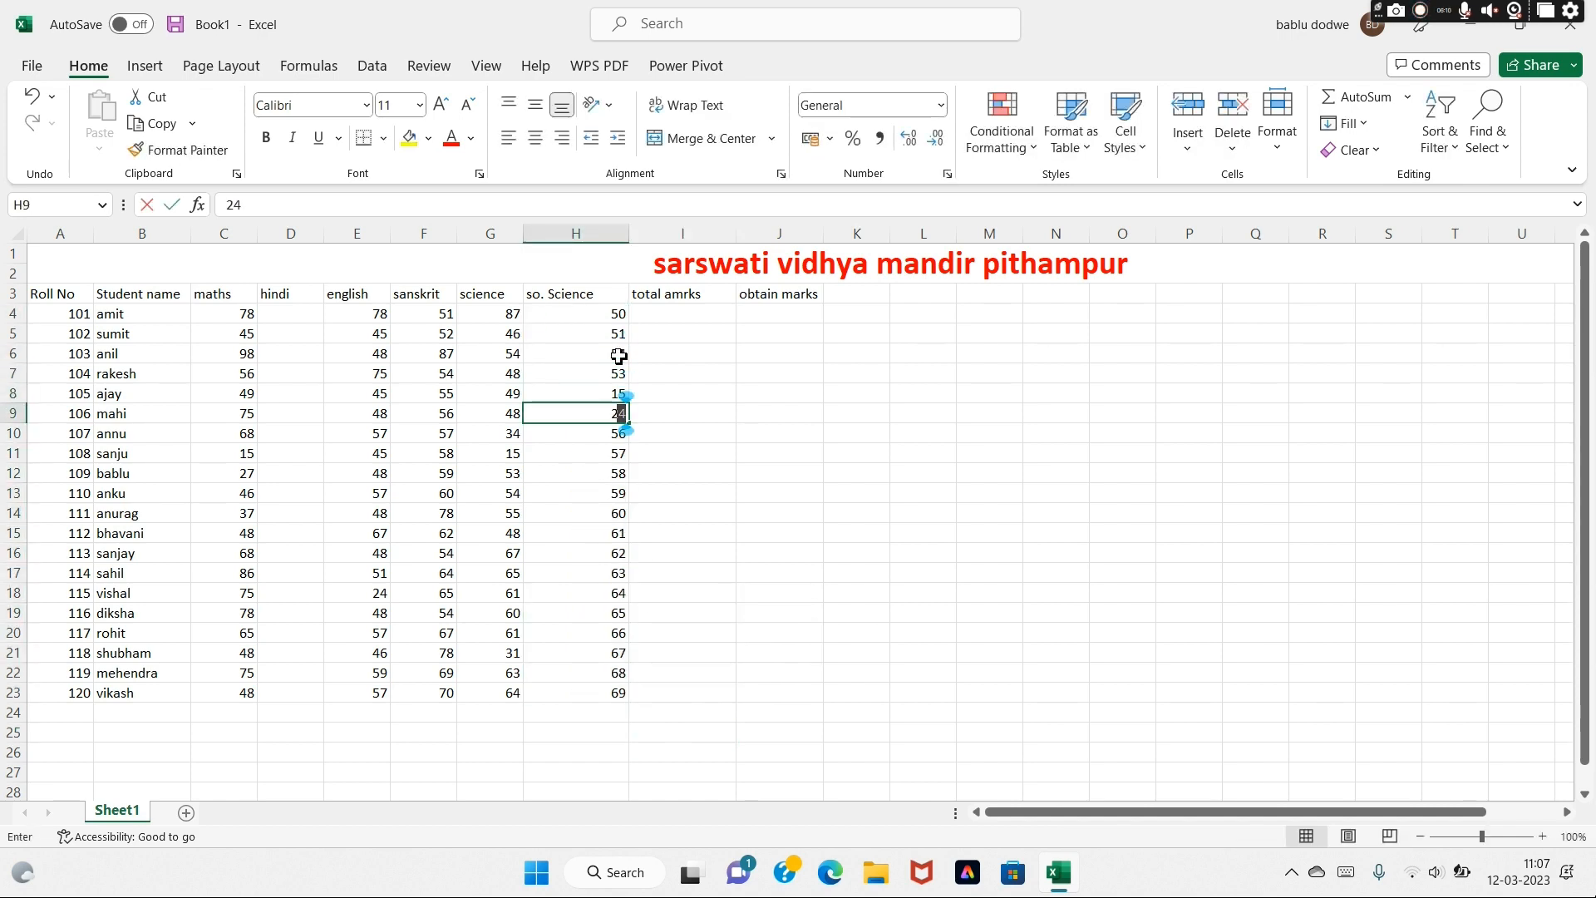
key("Return")
type("34")
key("Return")
Change the so. Science marks in H12 to 84 and H13 to 22
key("Return")
type("84")
key("Return")
type("22")
key("Return")
Change the so. Science marks in H16 and H22 to 17, and in H19 to 14
key("Return")
key("Return")
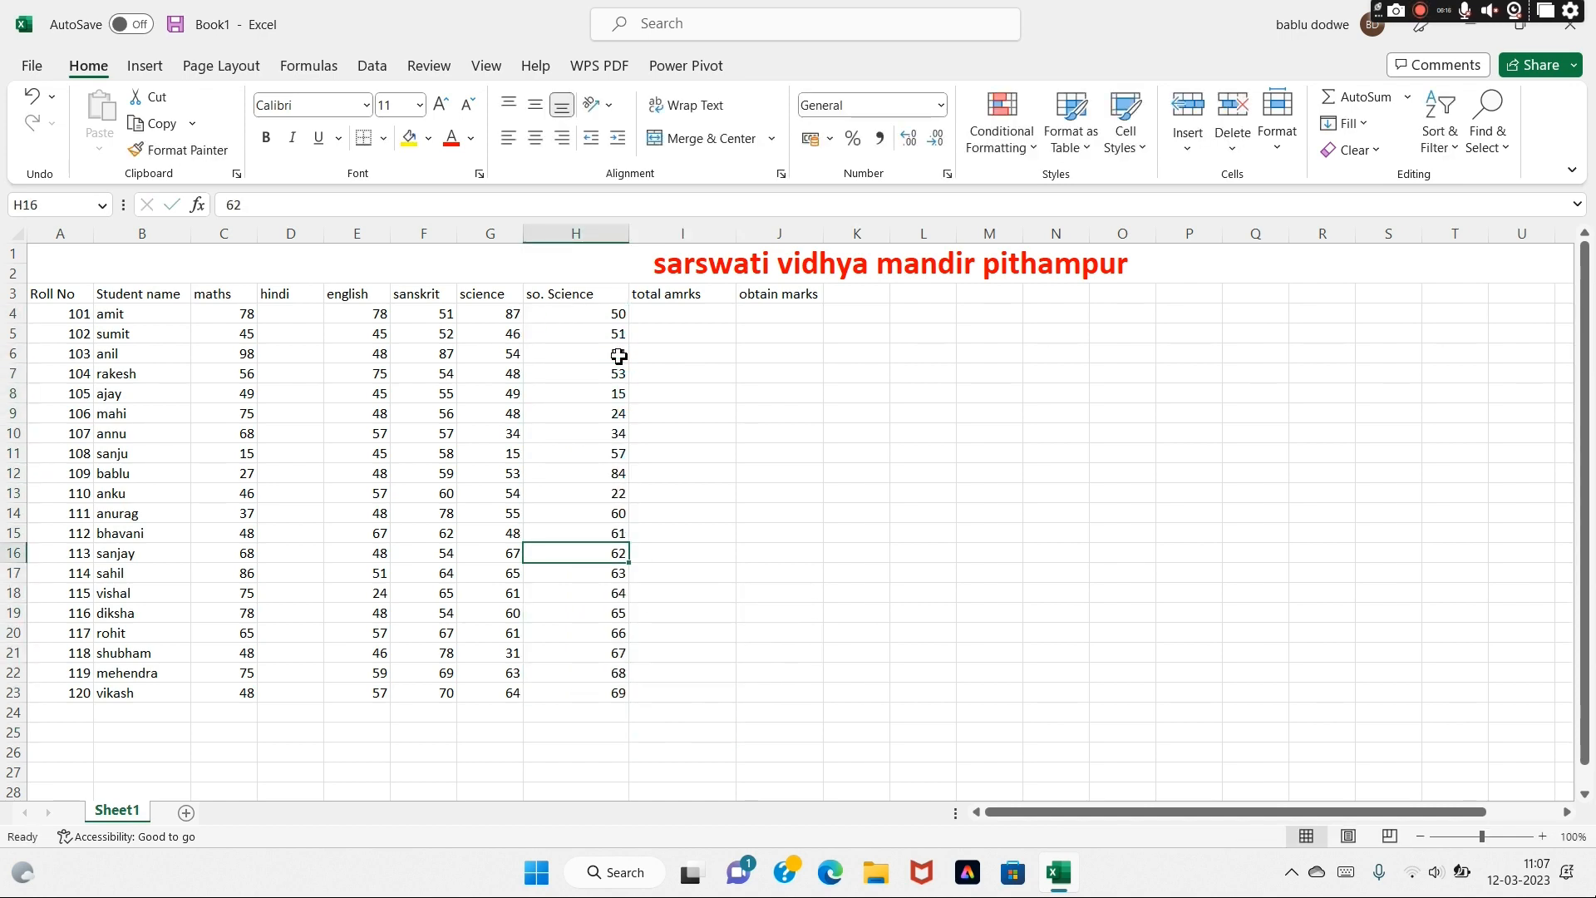
type("17")
key("Return")
key("Return")
key("Return")
key("Return")
key("Return")
key("Return")
type("17")
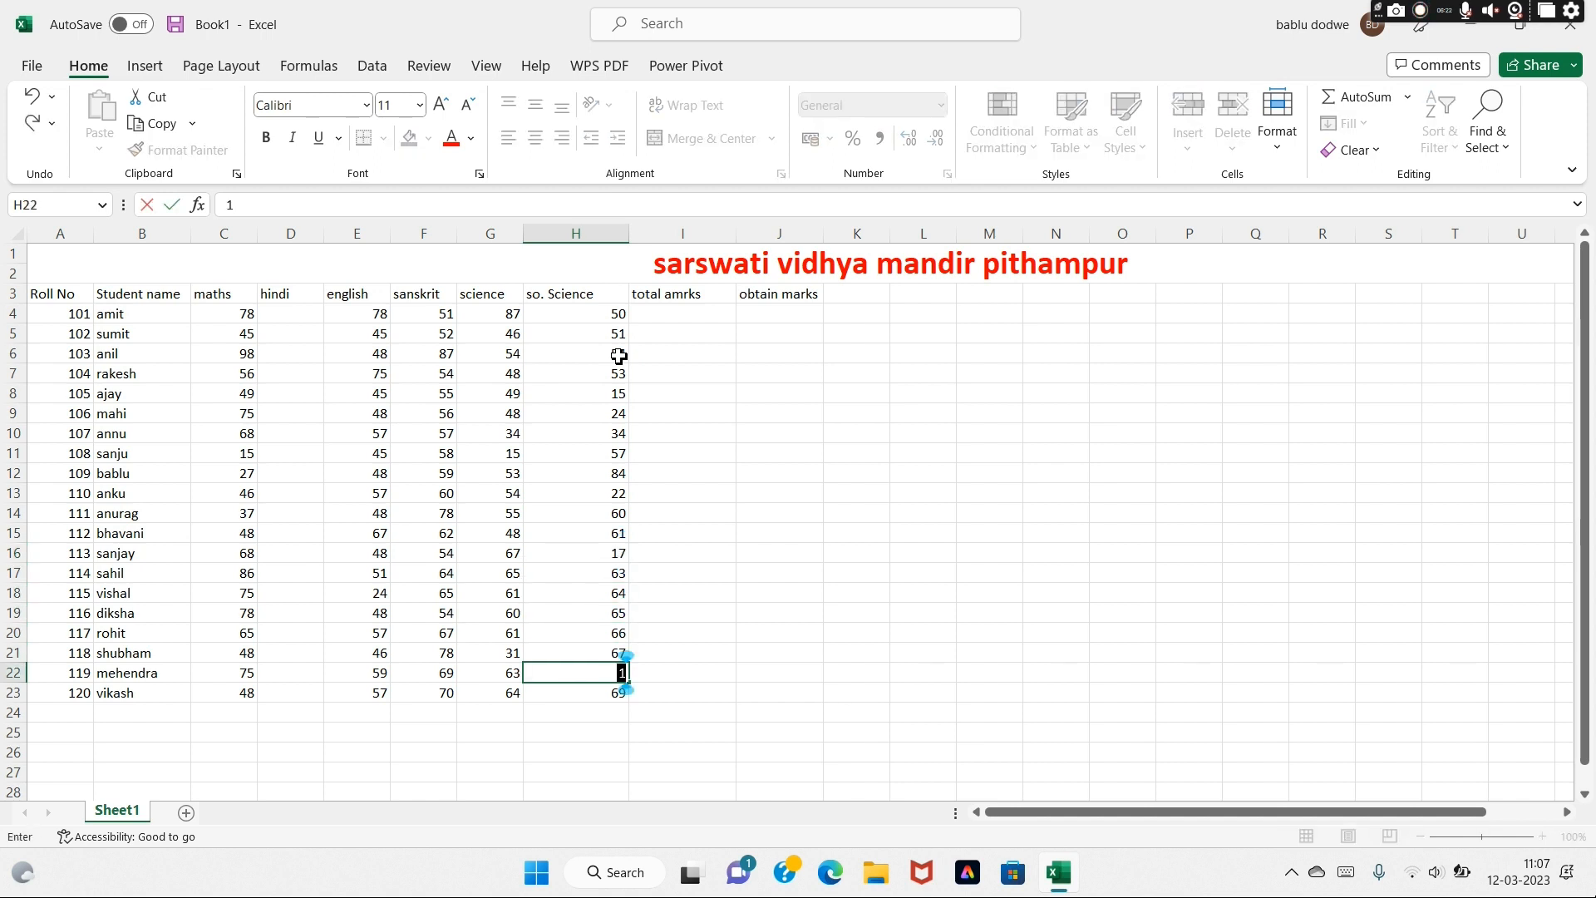
key("Return")
left_click(613, 612)
type("14")
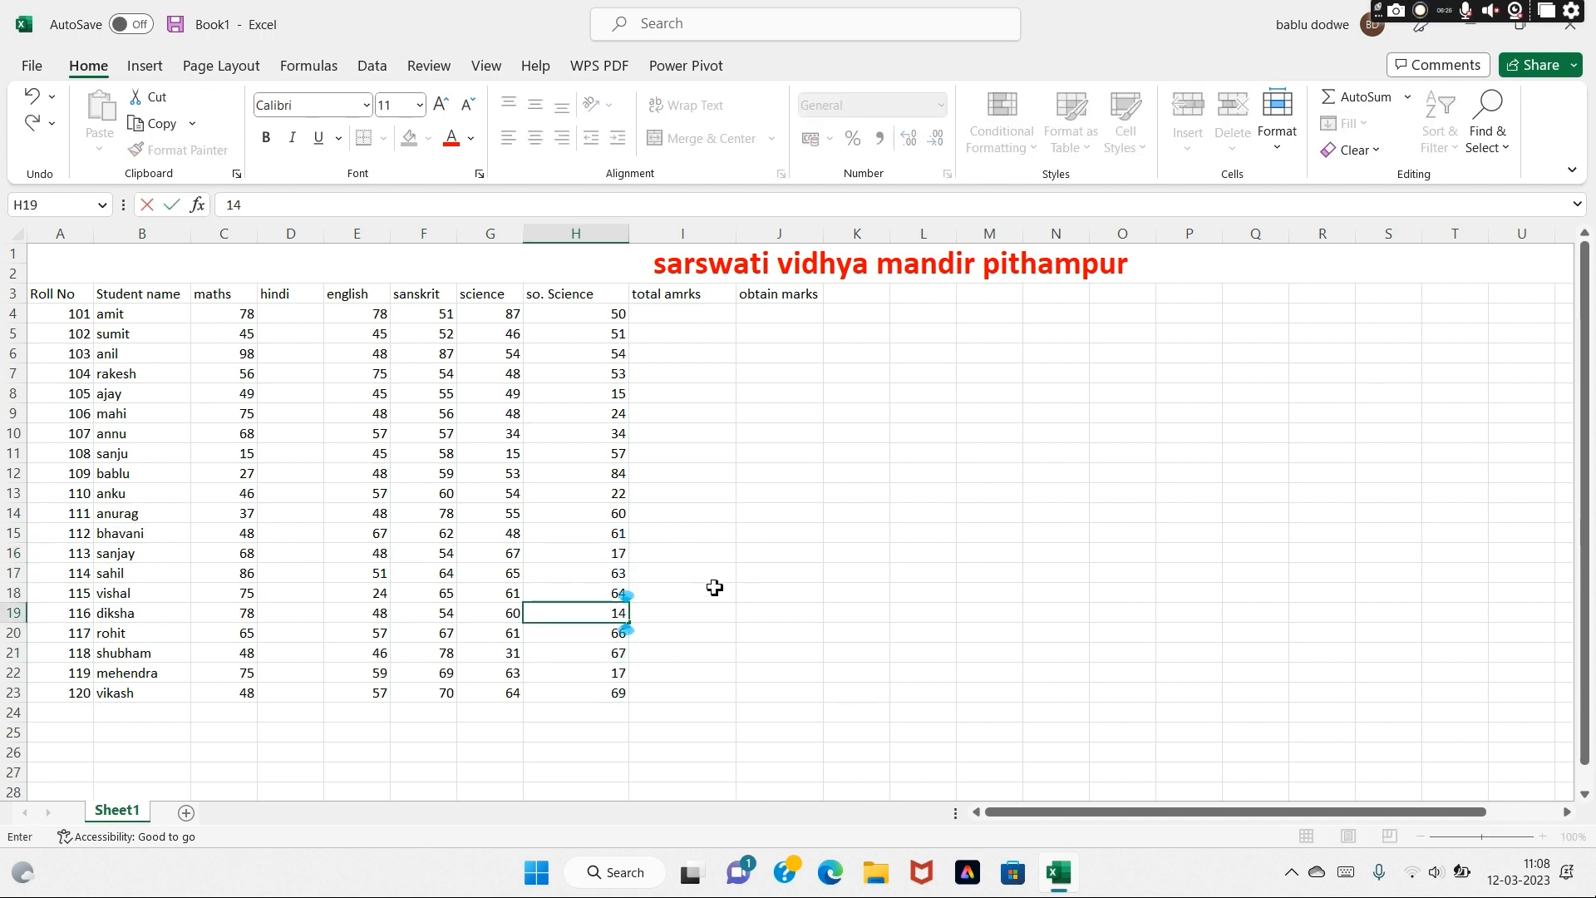
Enter 600 as the total marks in I4 and copy it down to I23 for every student
left_click(665, 314)
type("600")
left_click_drag(737, 329, 723, 696)
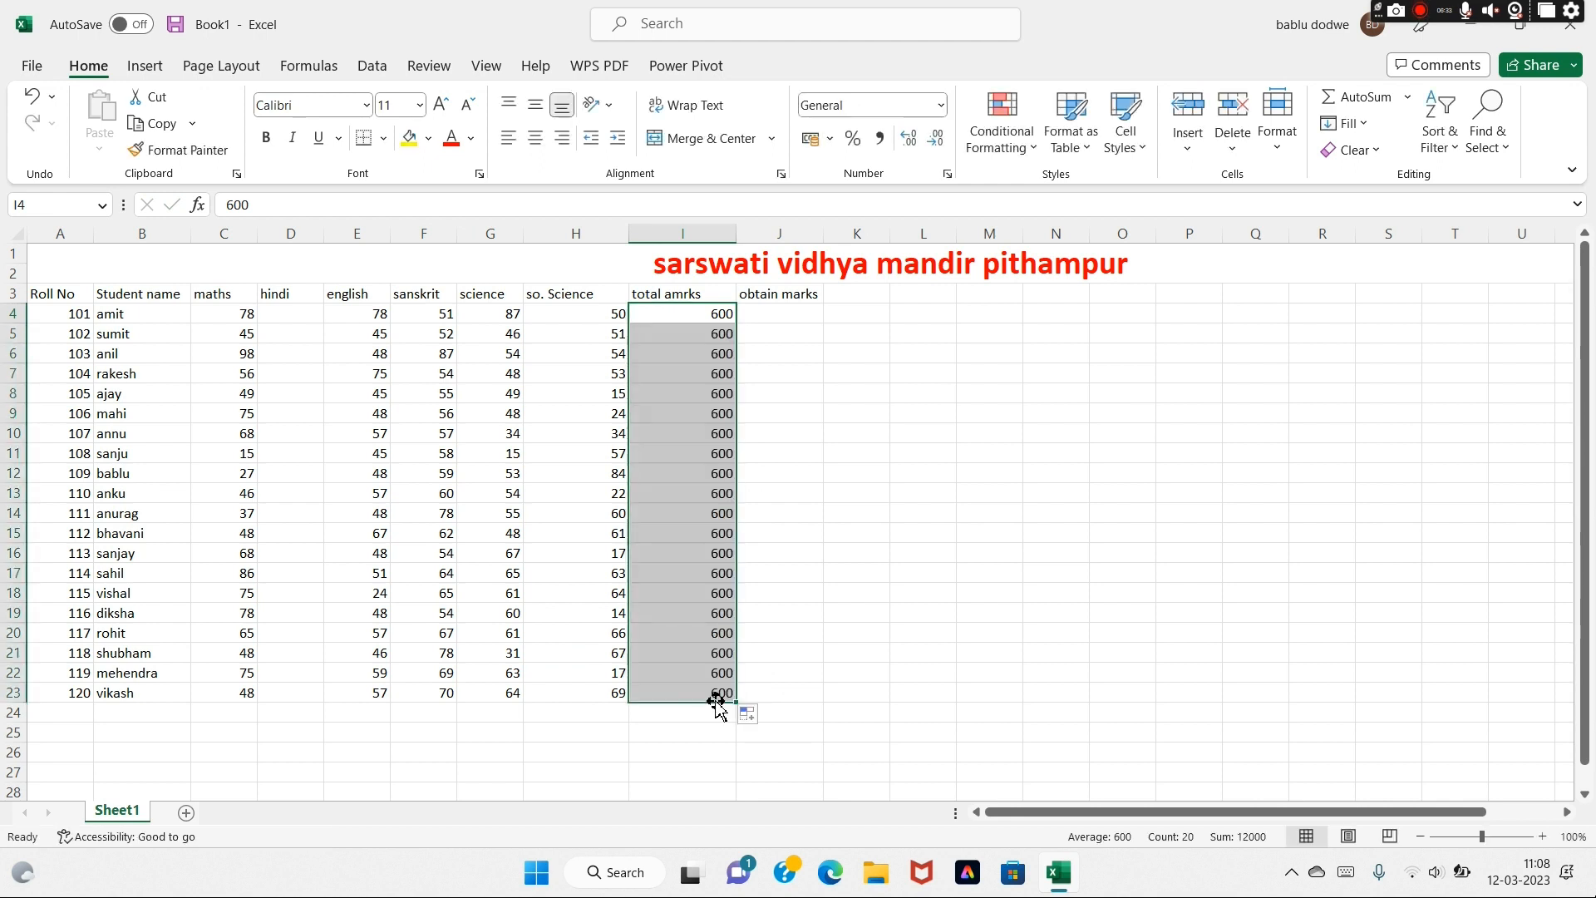
Fill the hindi column from D4 to D23 with a number series from 54 to 73
left_click(291, 313)
type("54")
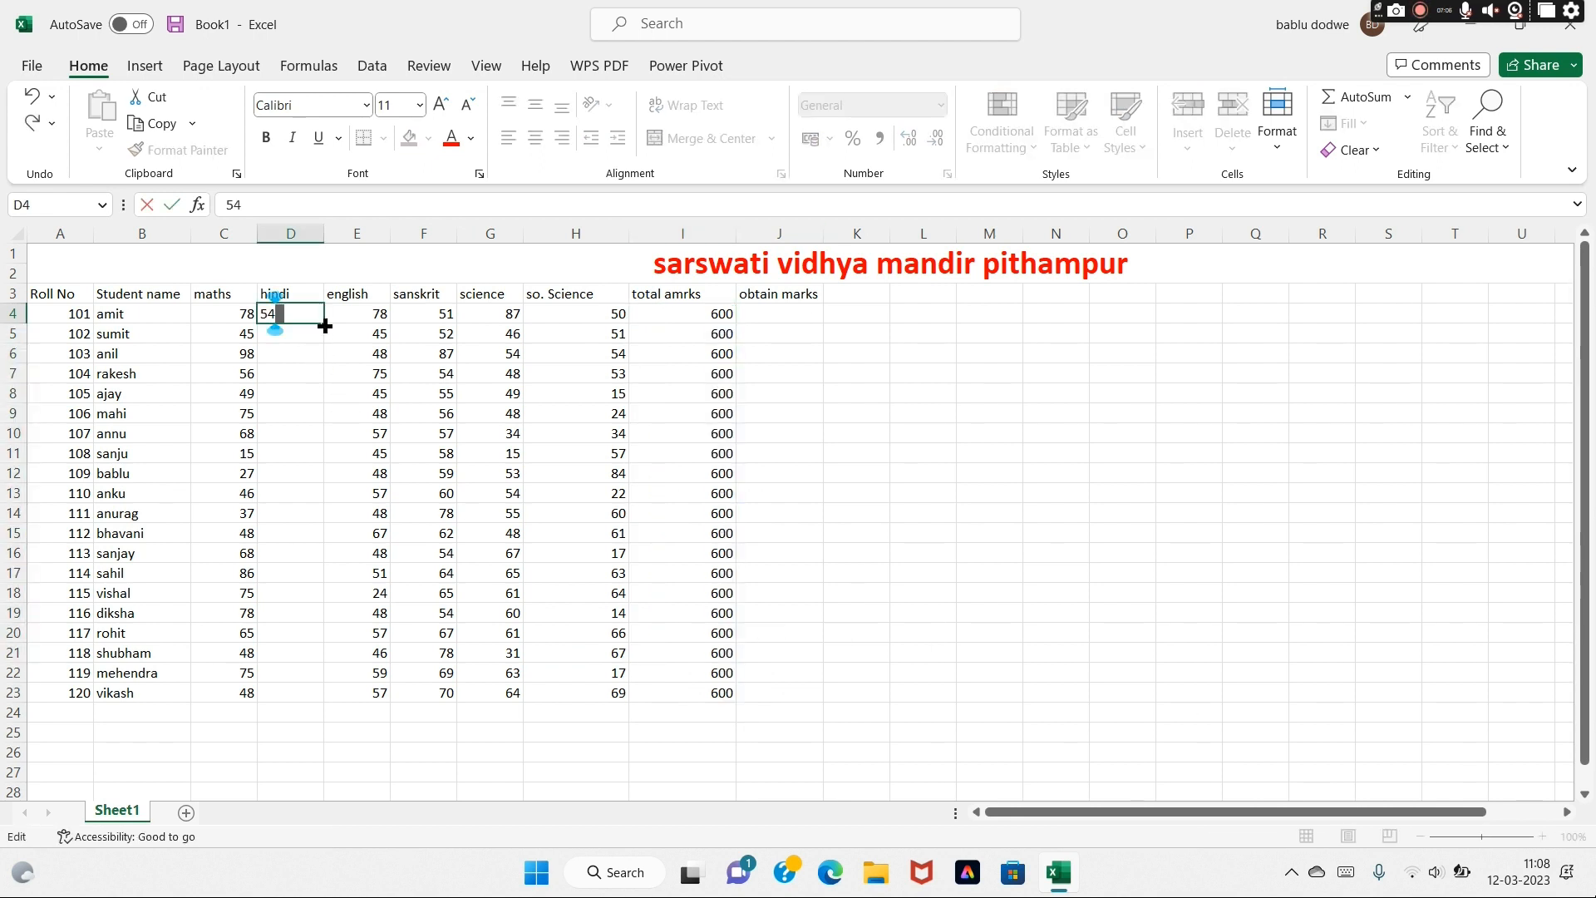
double_click(316, 329)
double_click(322, 327)
left_click_drag(321, 331, 340, 726)
left_click(328, 705)
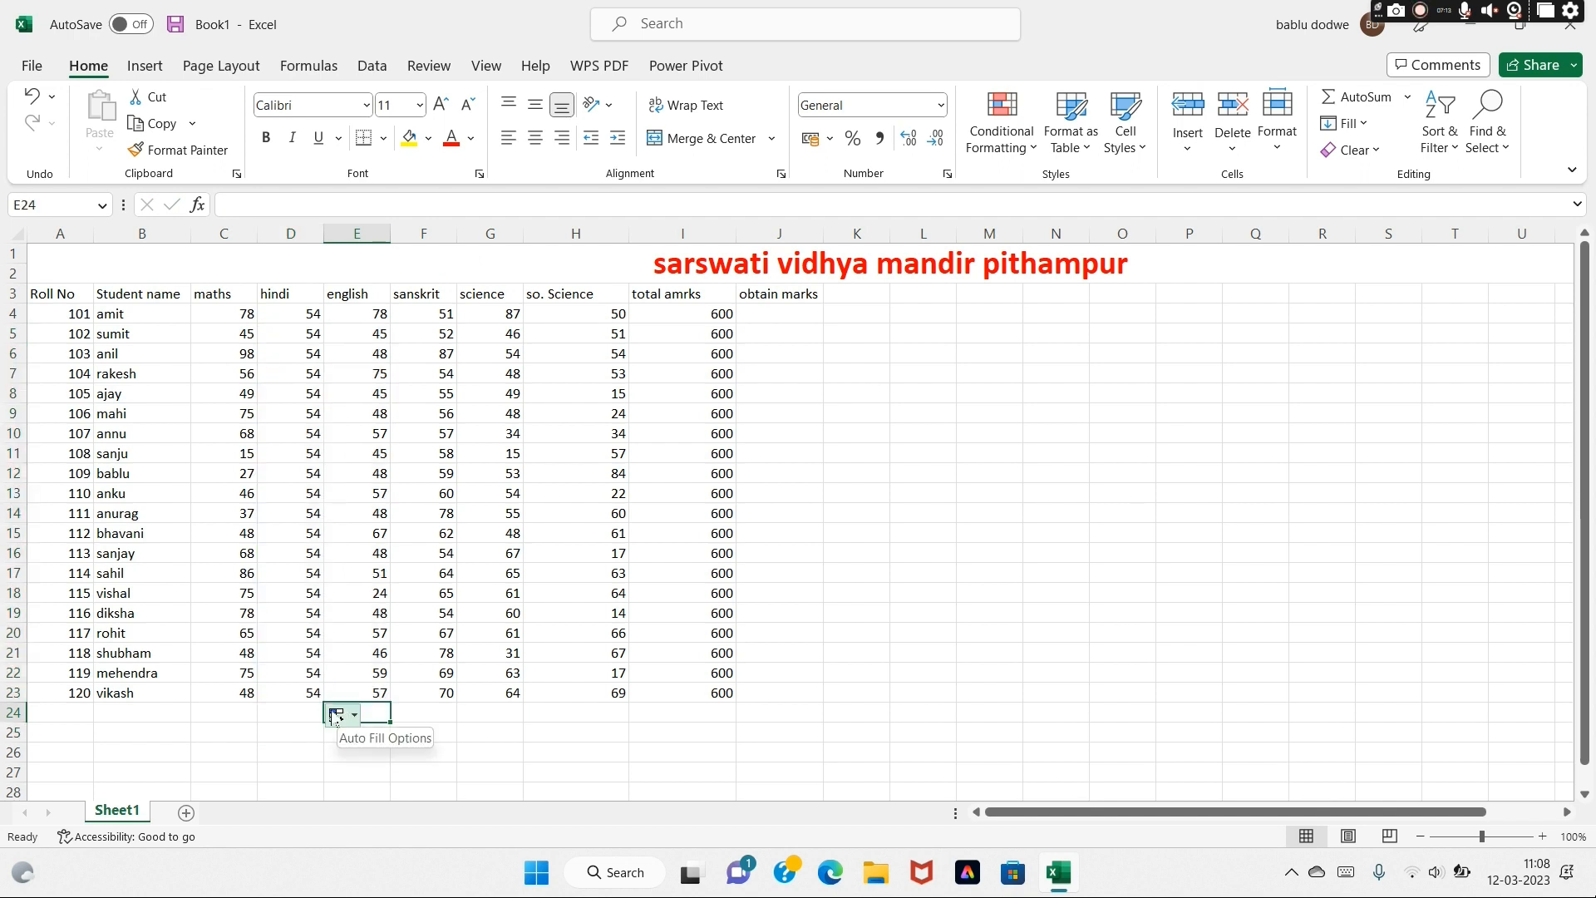
left_click(334, 711)
left_click(370, 617)
Change the hindi marks in D13 to 54 and in D16 to 12
left_click(292, 496)
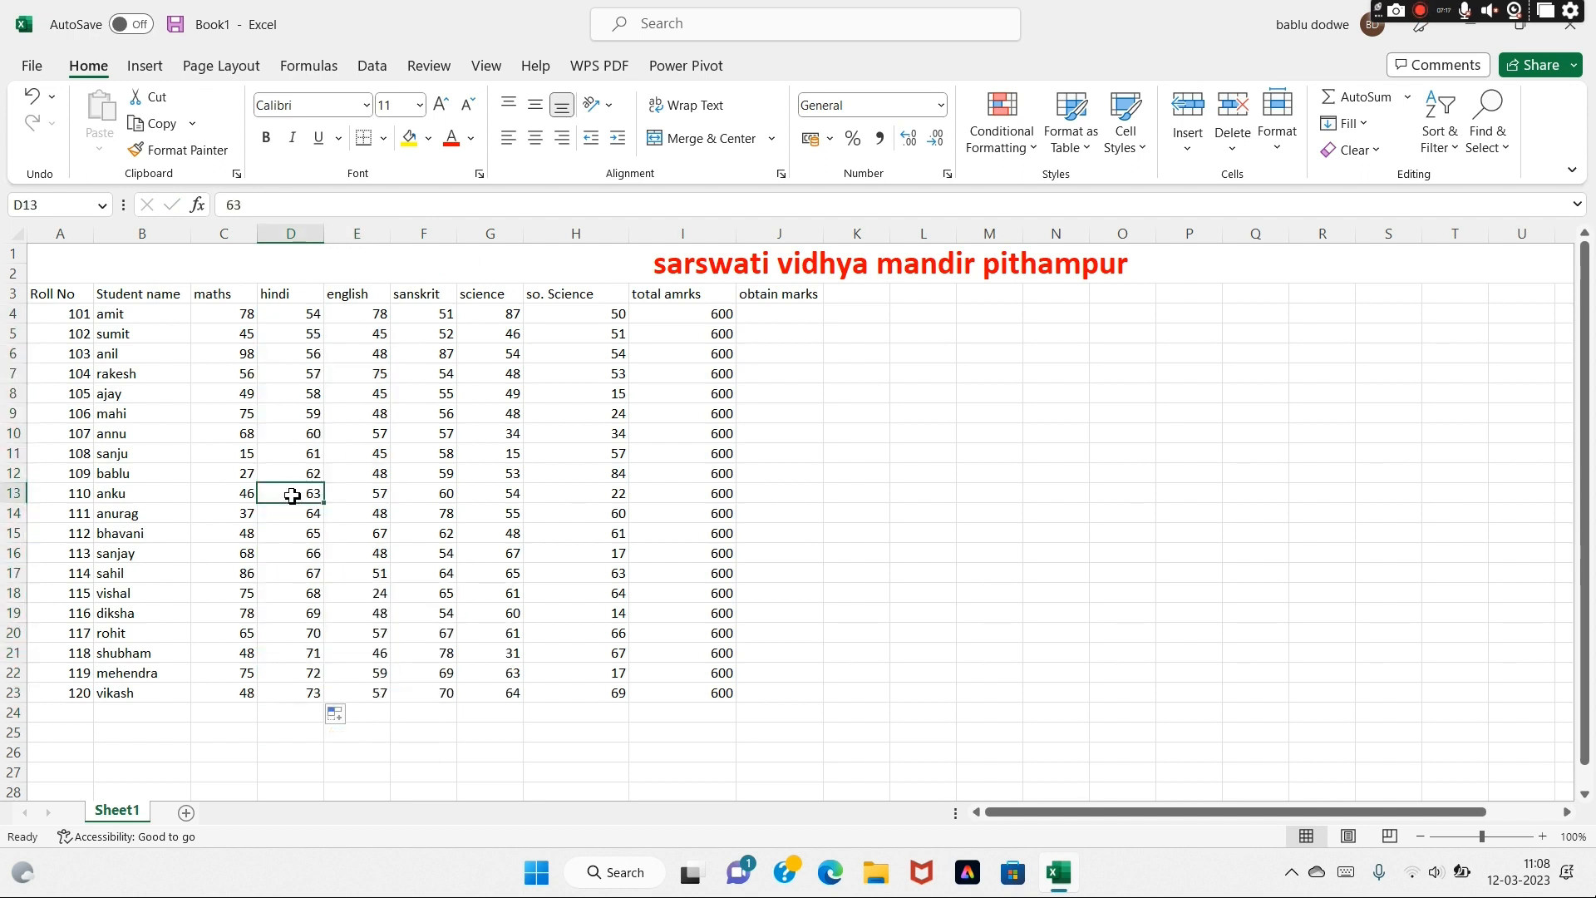
type("54")
key("Down")
key("Down")
key("Down")
type("48.")
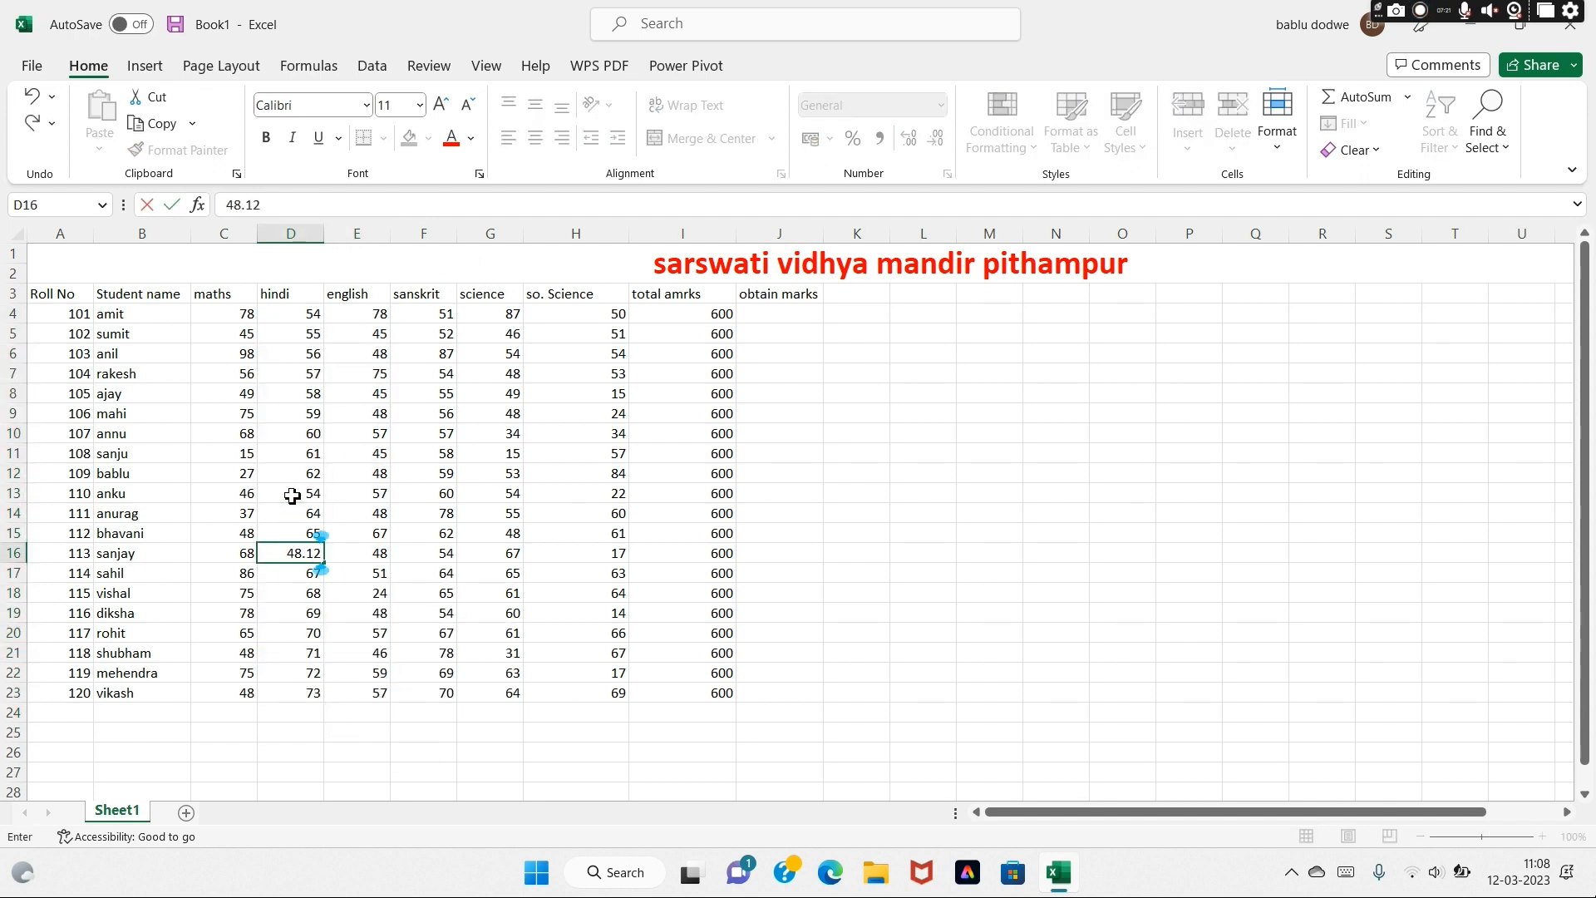
key("Return")
left_click(304, 548)
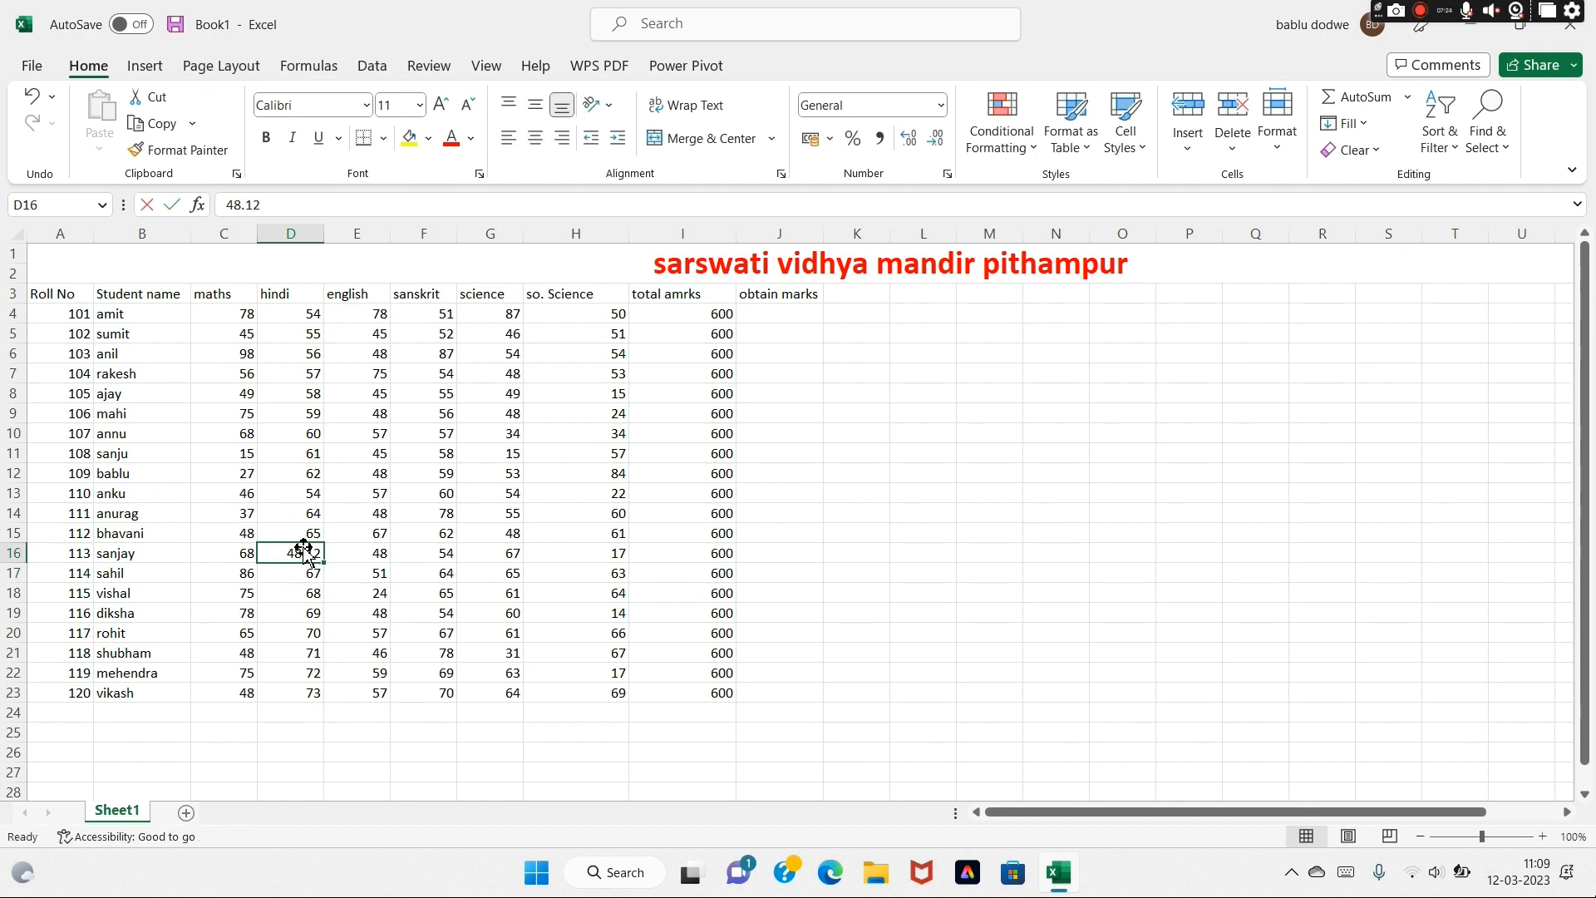
key("Down")
left_click(305, 551)
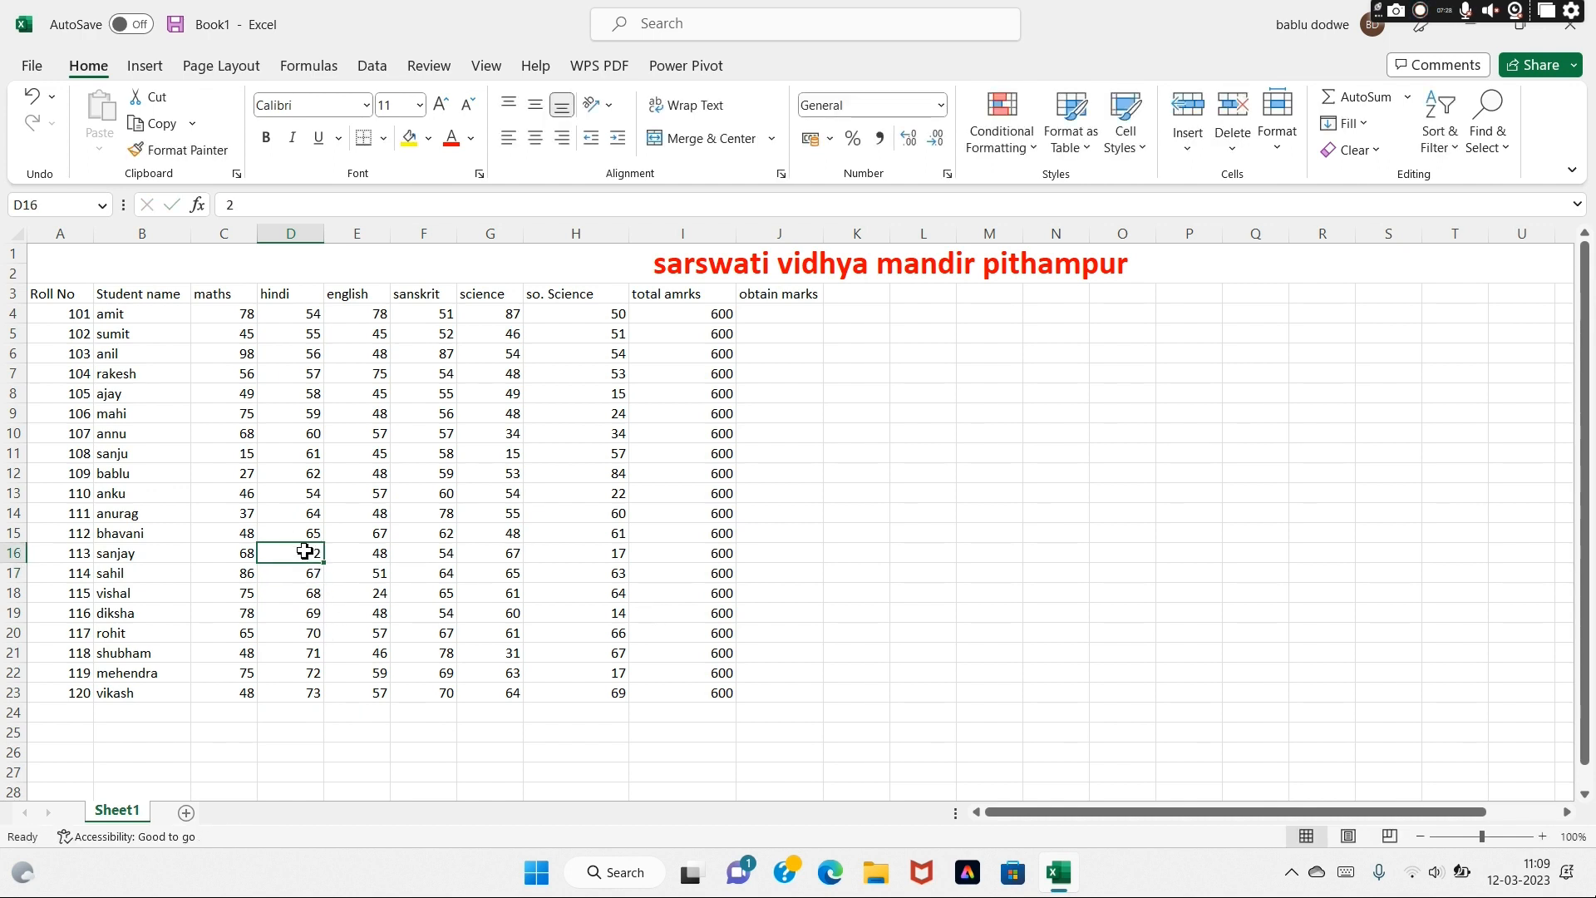
Change the hindi marks in D19 to 45, D22 to 12 and D5 to 14
key("Down")
key("Down")
key("Down")
type("45")
key("Return")
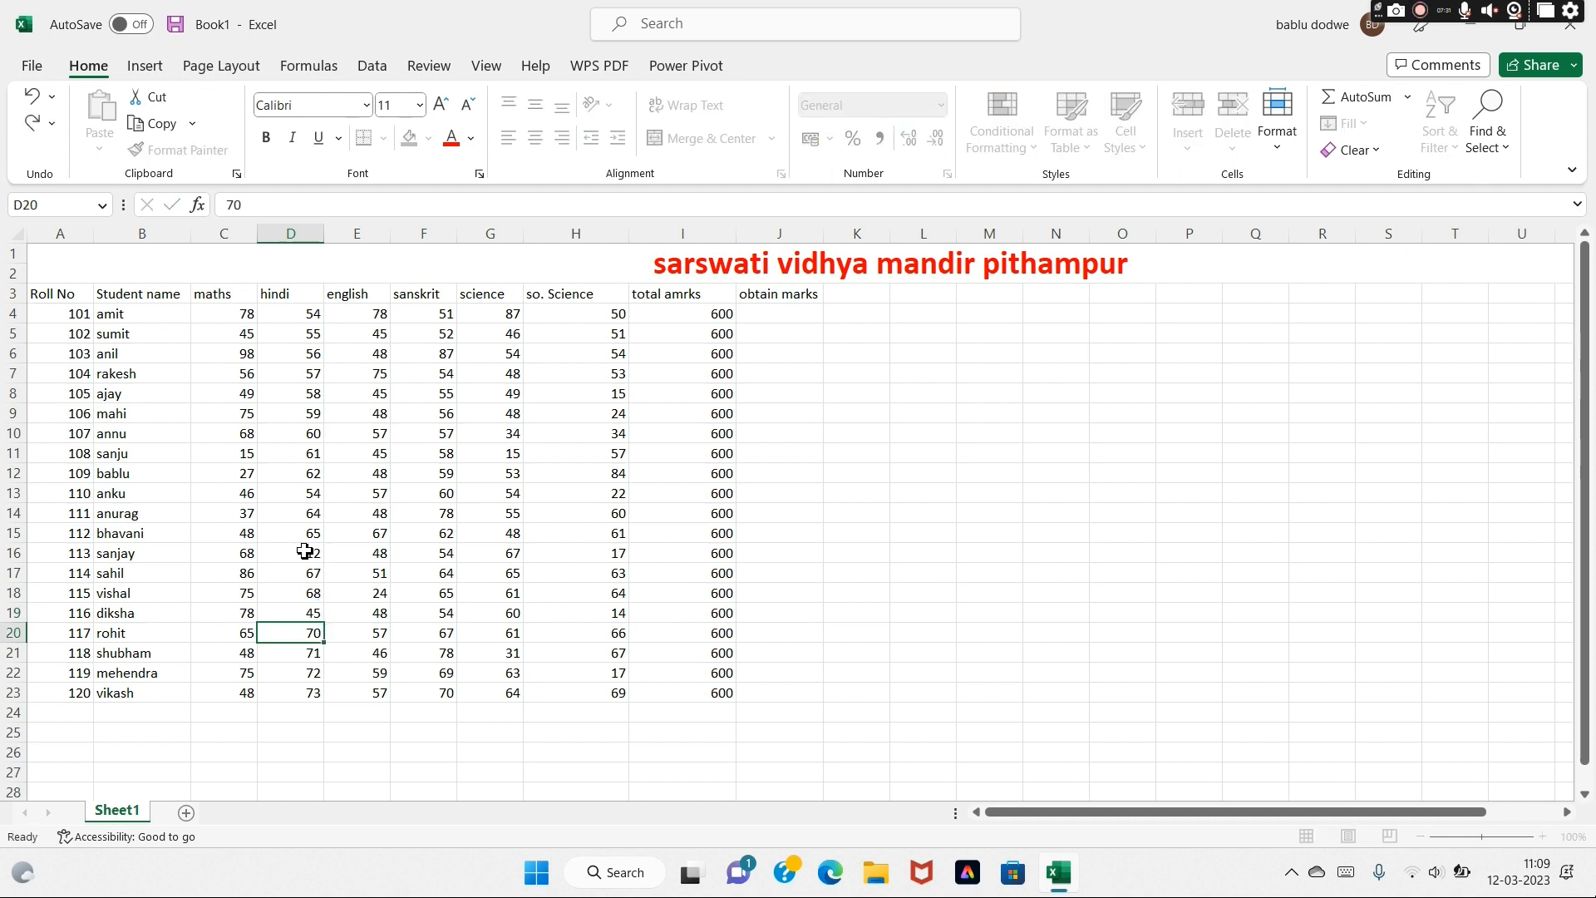
key("Down")
key("Down")
type("12")
left_click(379, 313)
left_click(316, 332)
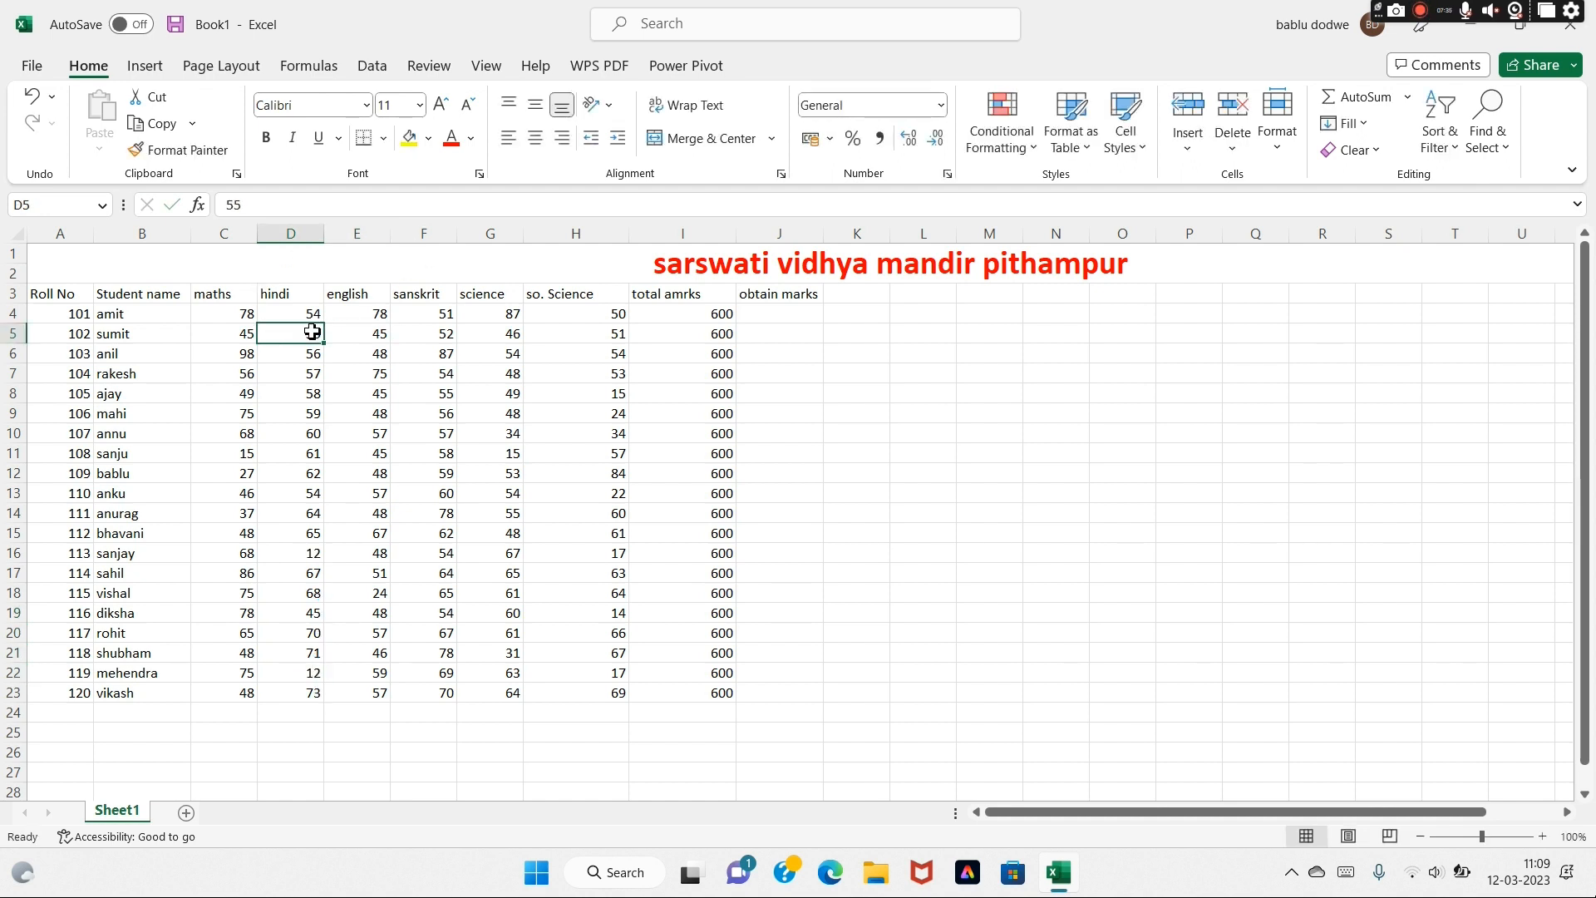
type("14")
Calculate the obtained marks in J4 with =SUM(C4:H4) and fill the formula down to J23
left_click(795, 312)
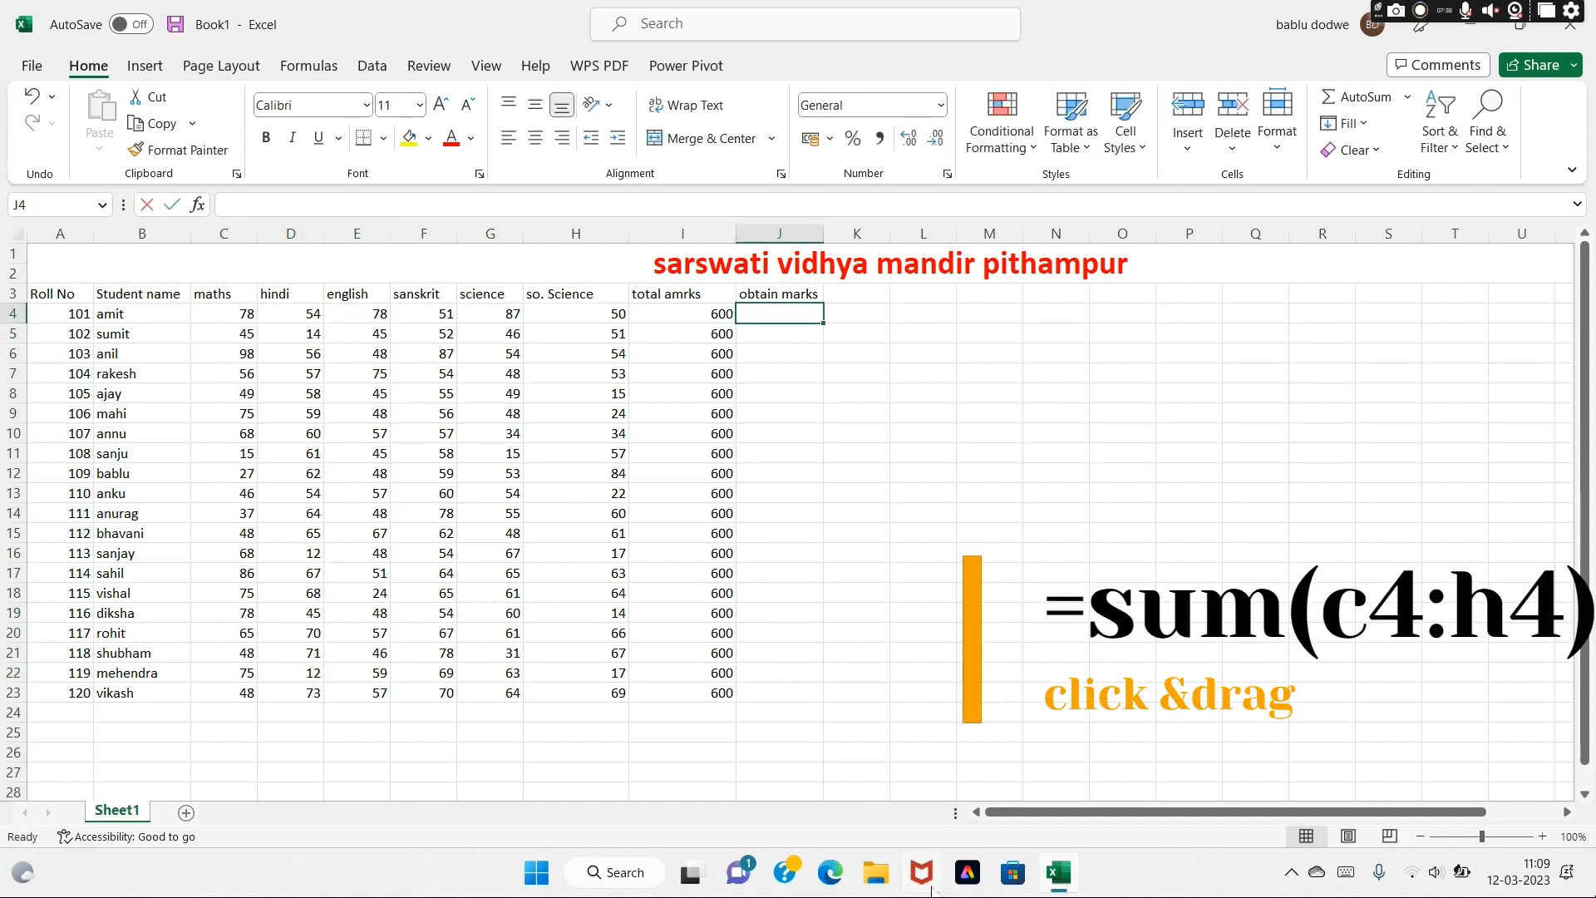
type("=sum")
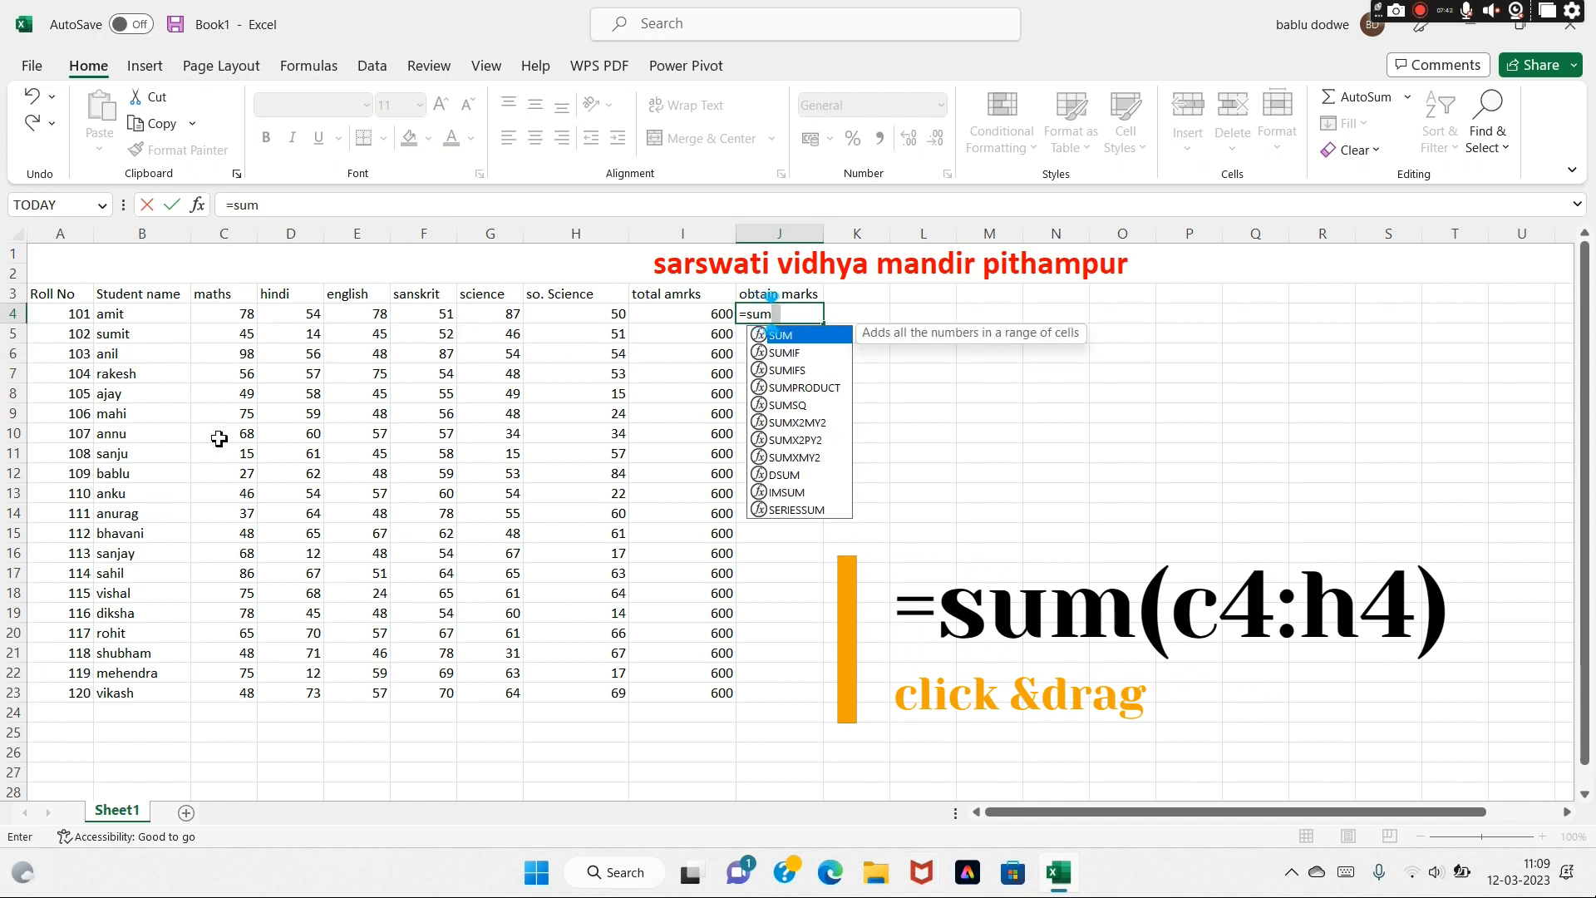
type("(")
left_click_drag(236, 313, 590, 322)
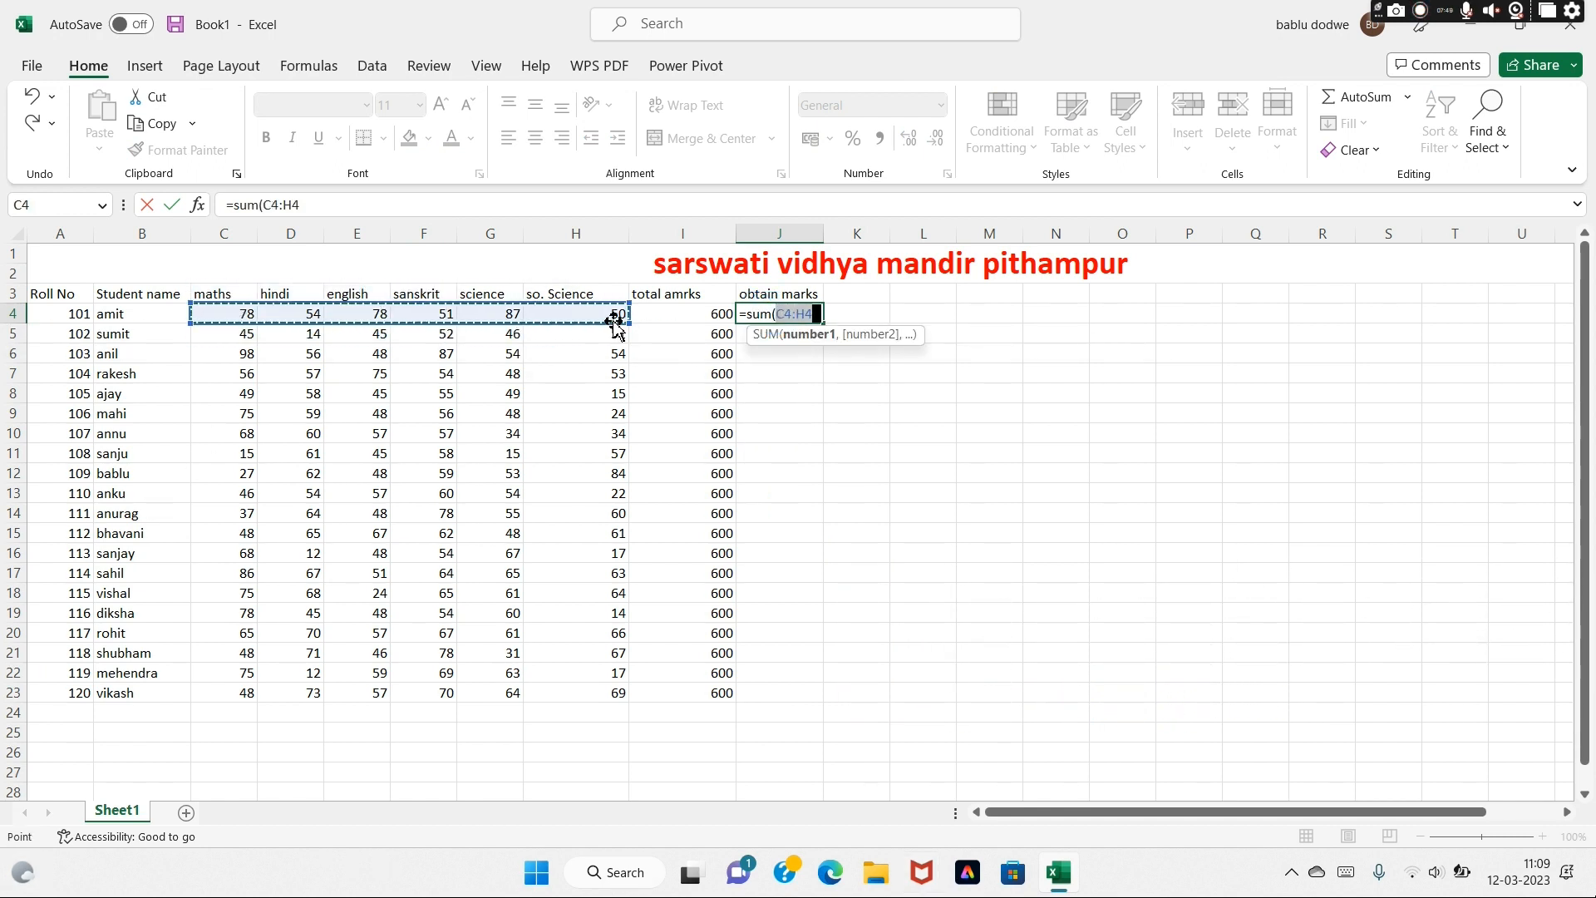
type(")")
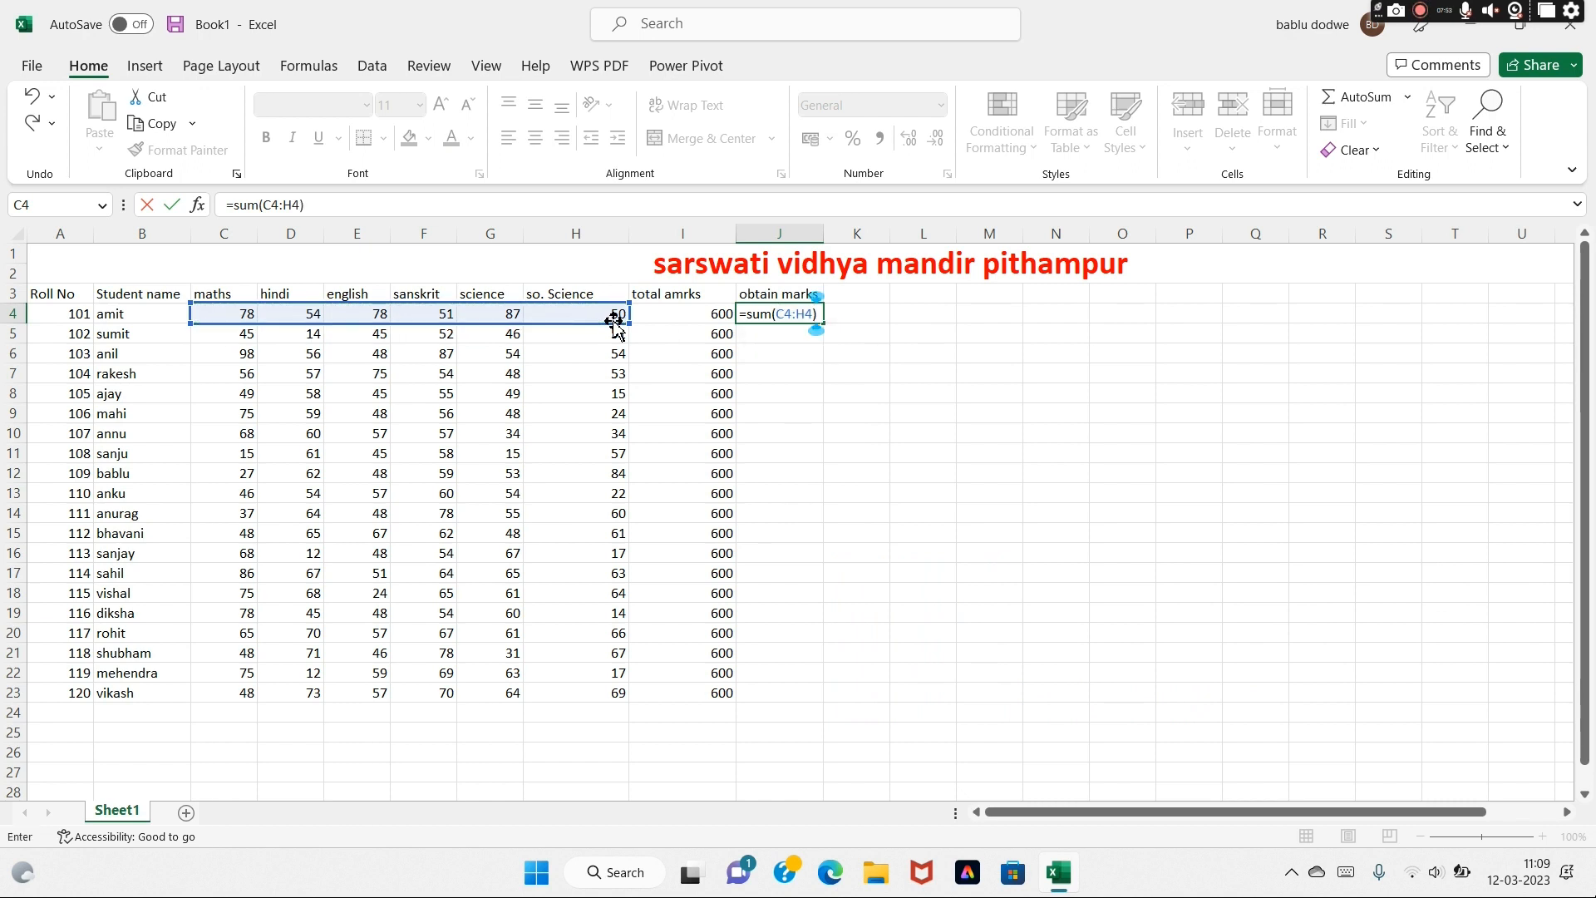
key("Return")
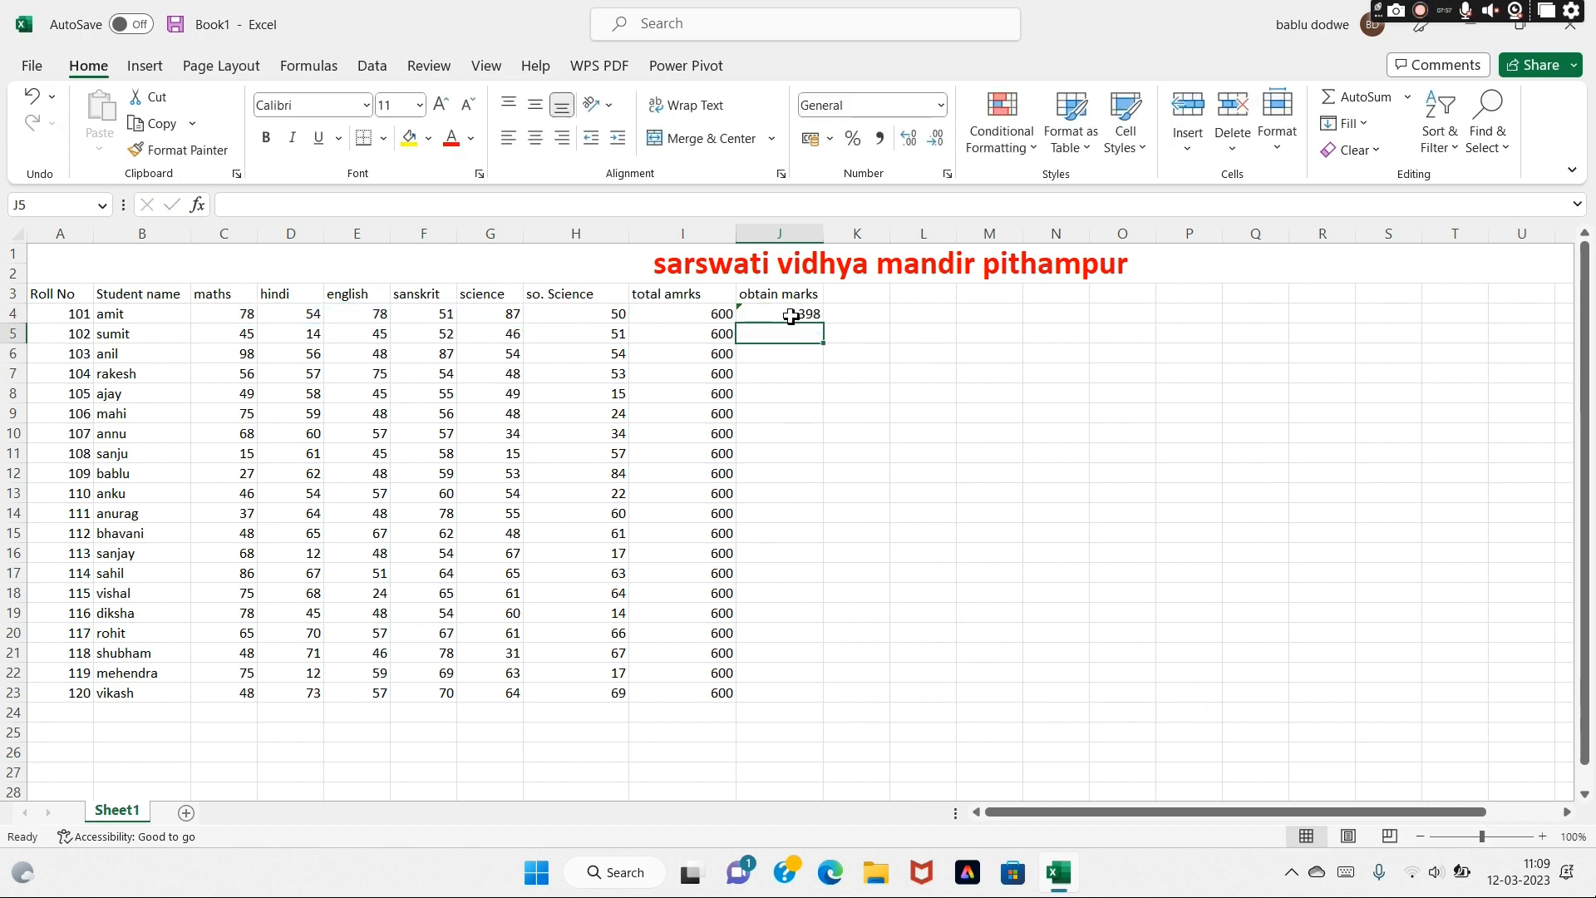
left_click(791, 317)
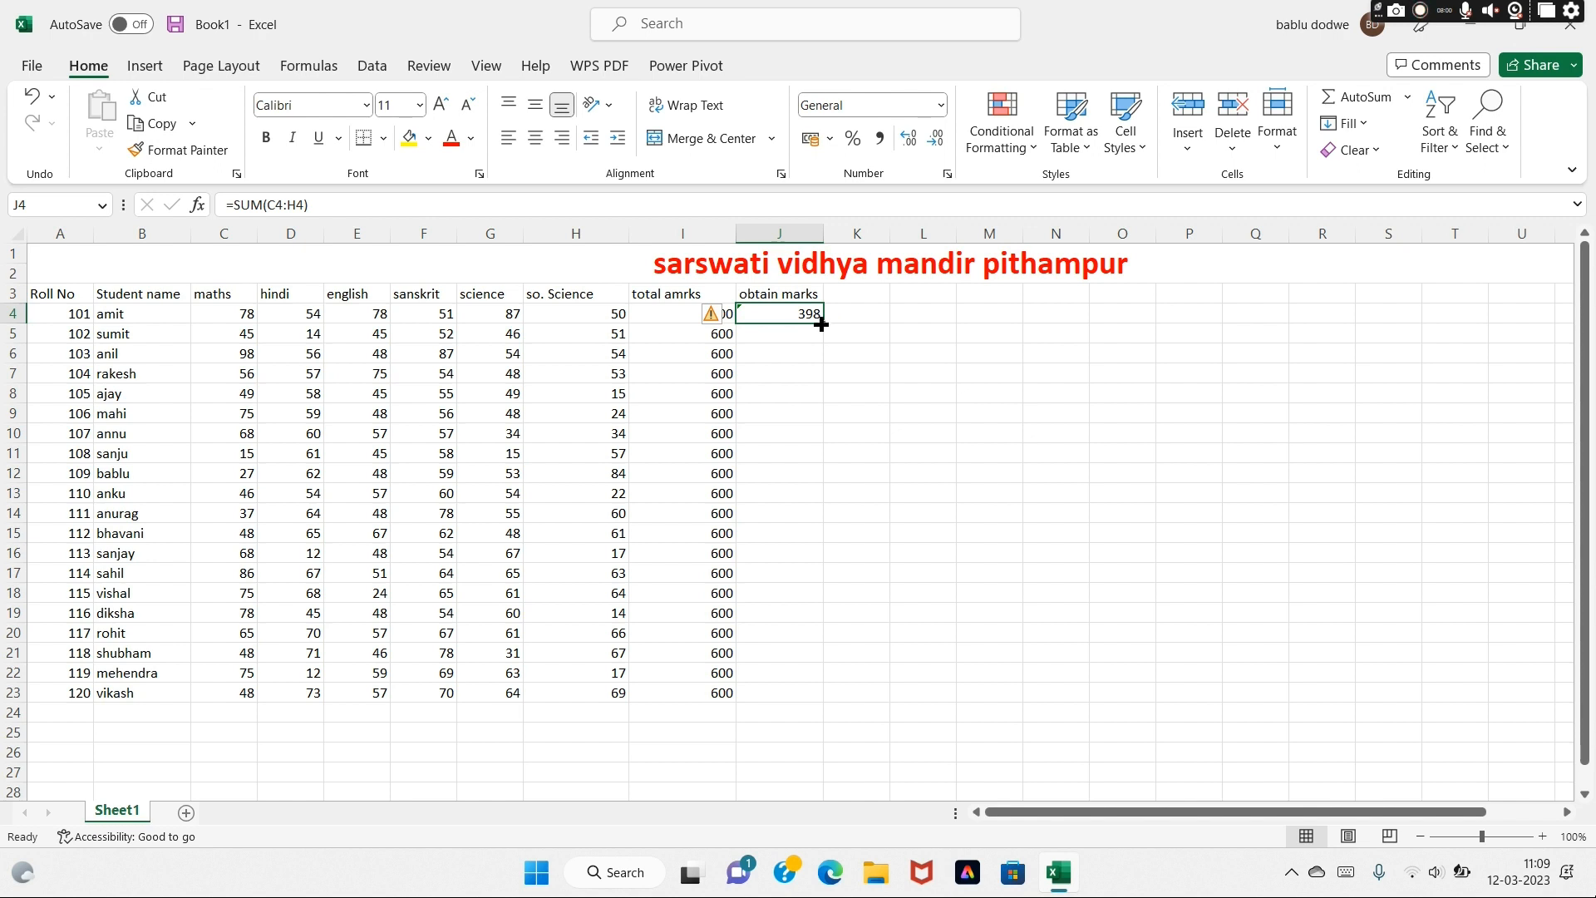
left_click_drag(821, 326, 823, 703)
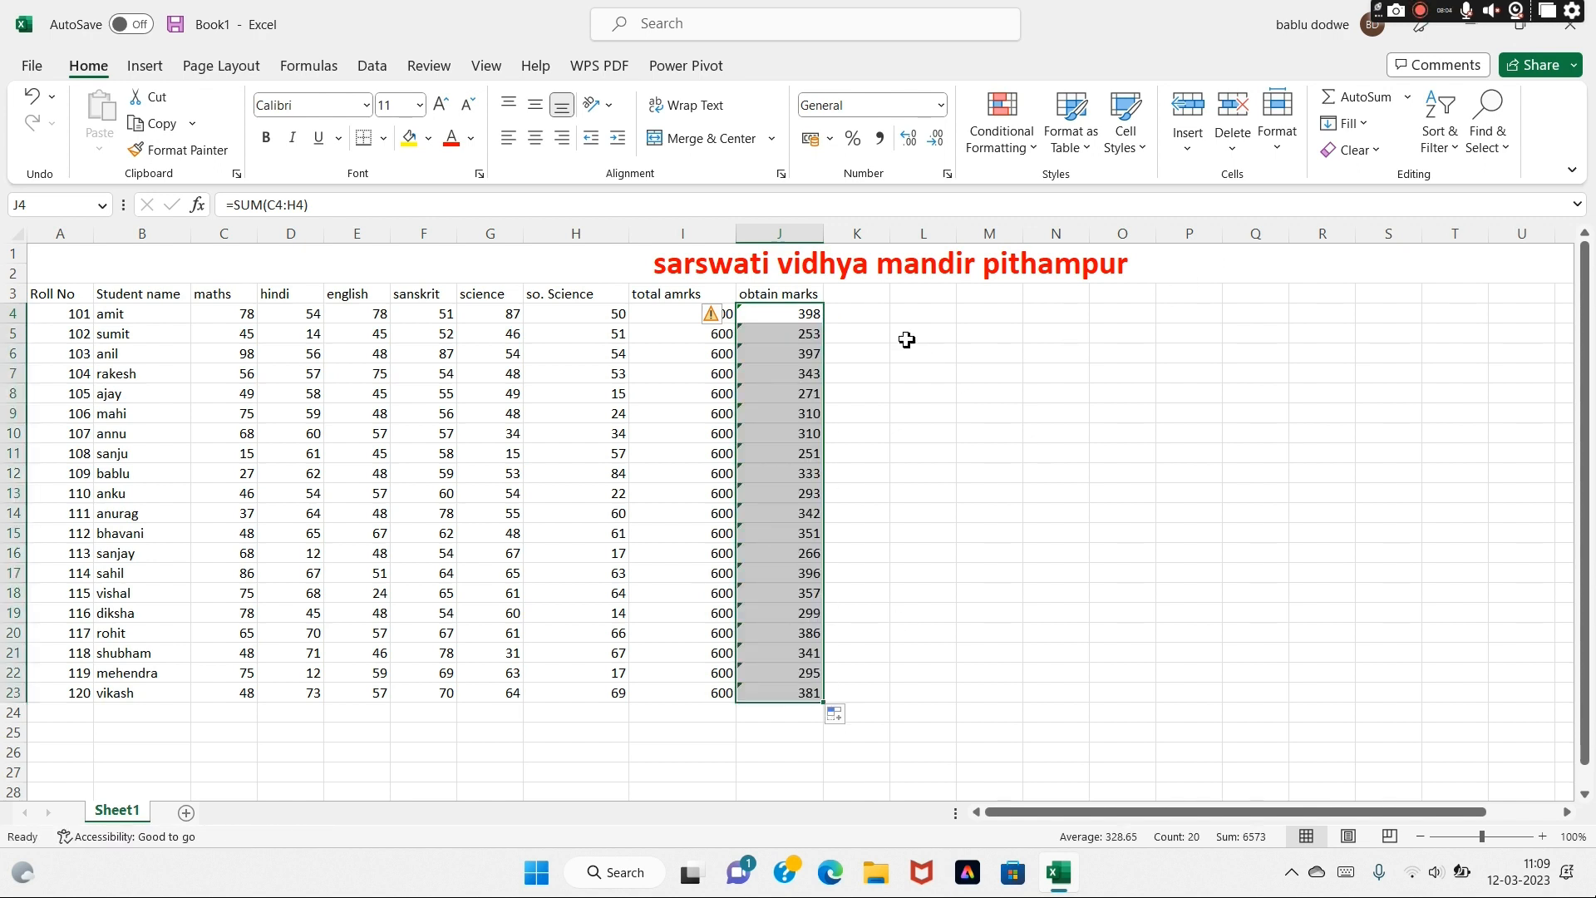
Add the heading Result in cell K3, beside the obtain marks column
left_click(845, 301)
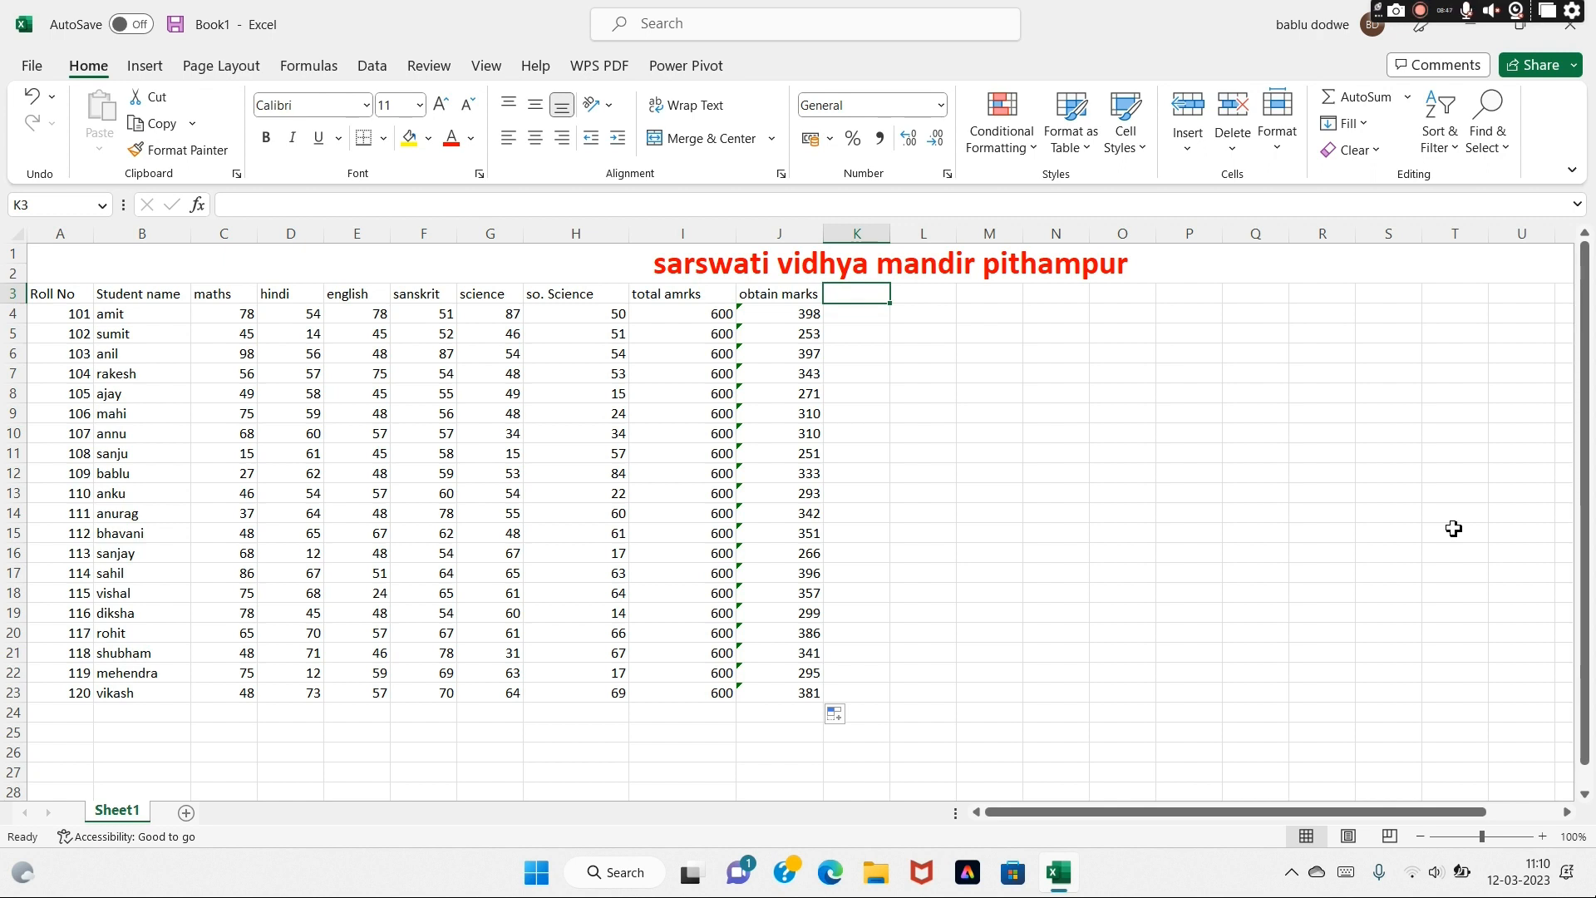
key("BackSpace")
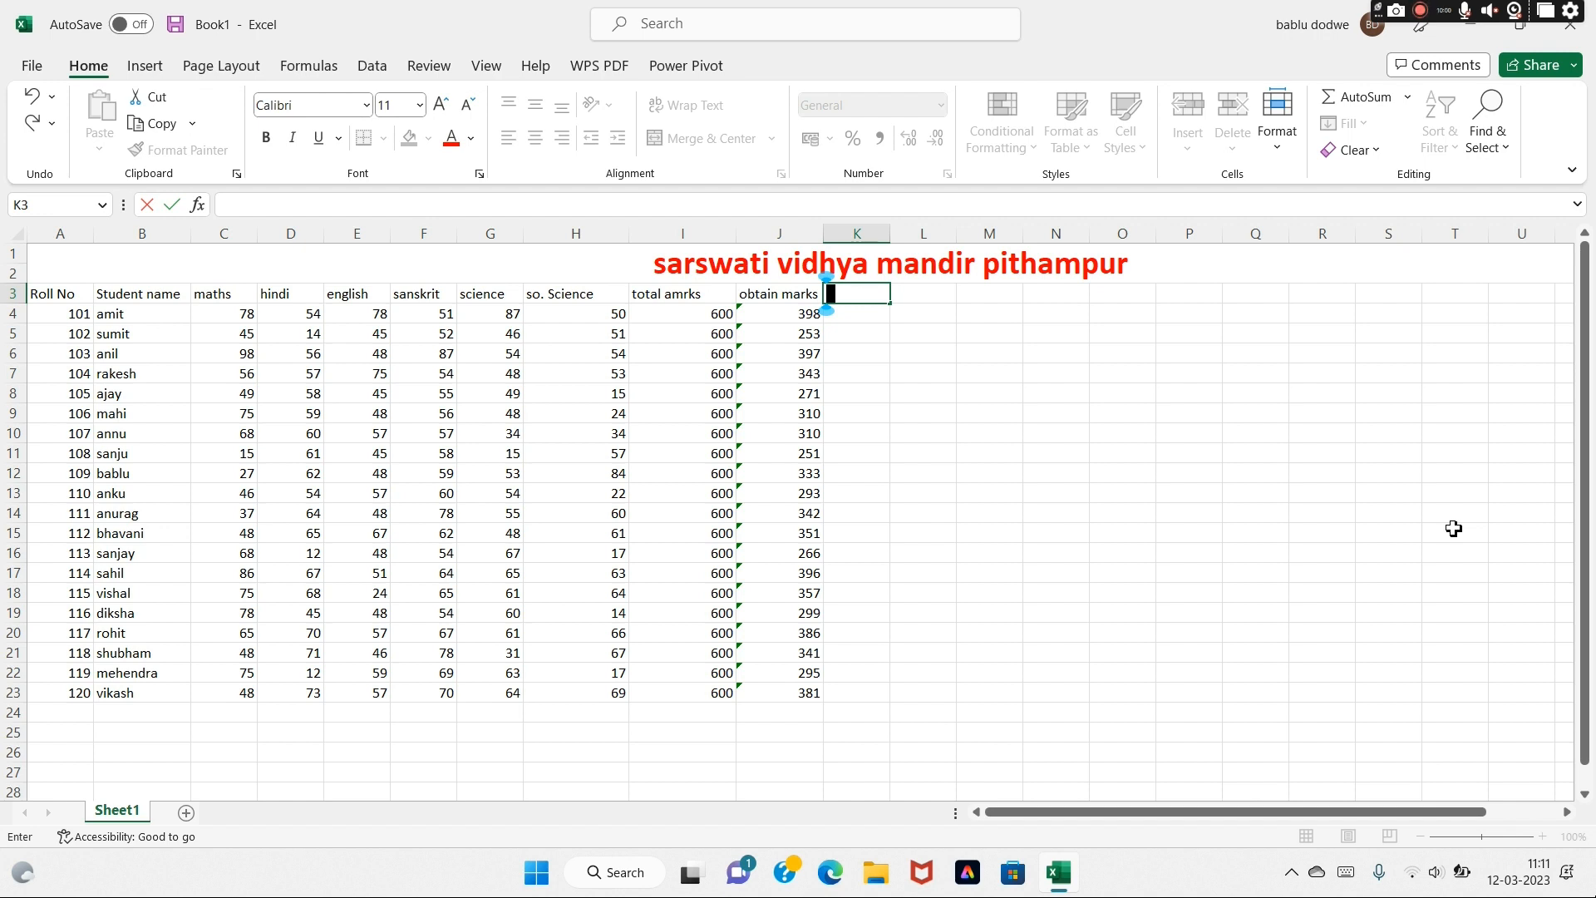
type("Result")
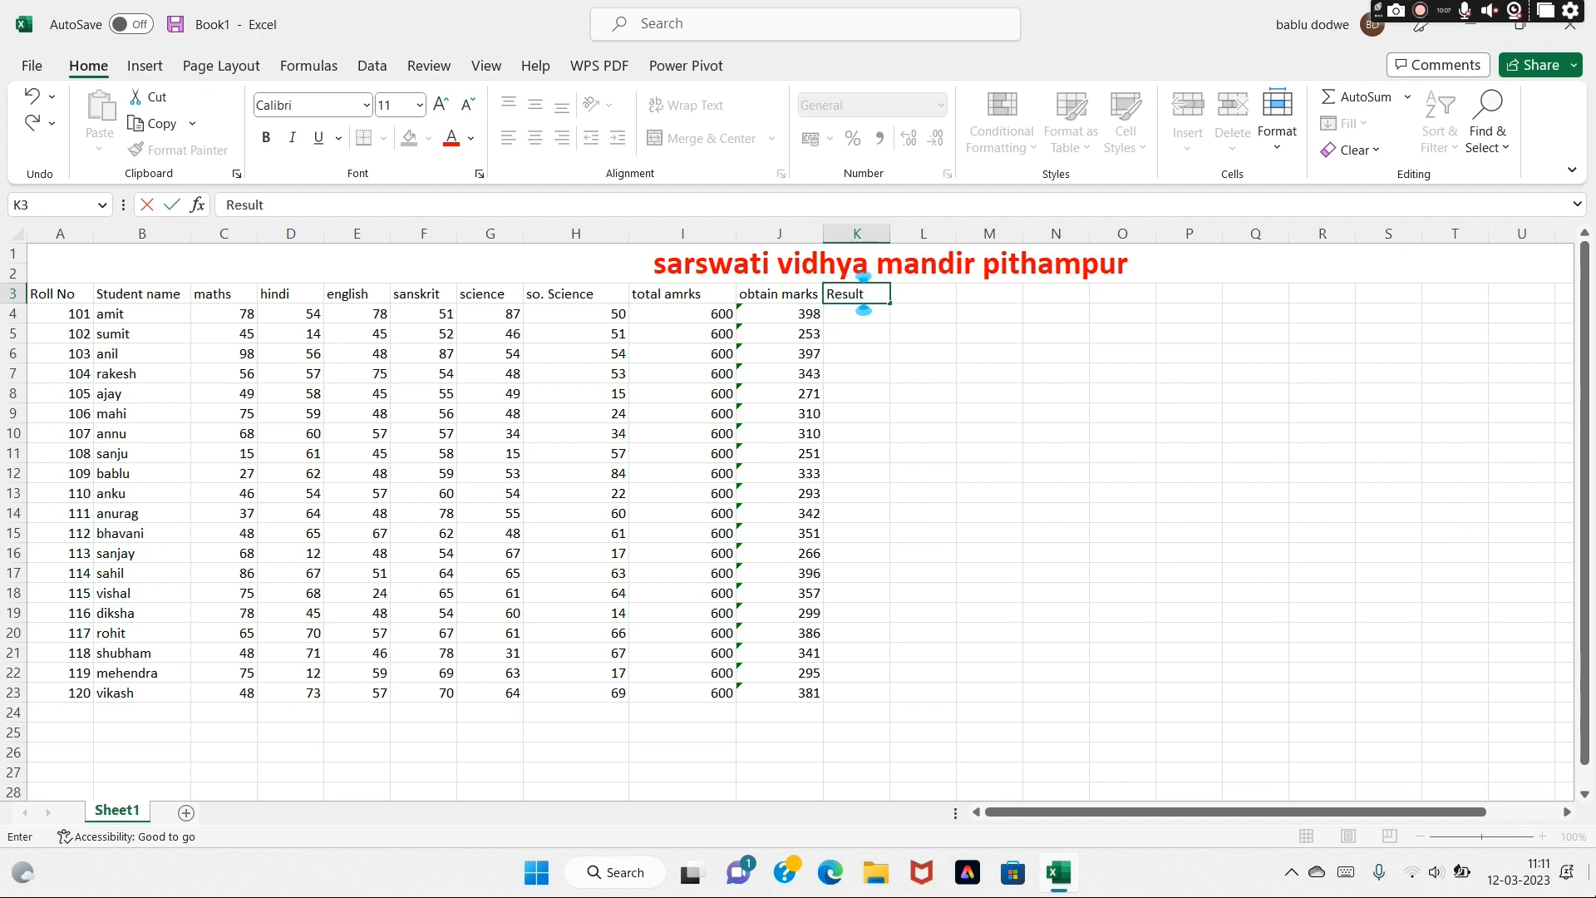
key("Return")
Enter the result formula =IF(AND(C4>33,D4>33,E4>33,F4>33,G4>33,H4>33),"pass","fail") in K4
type("=if")
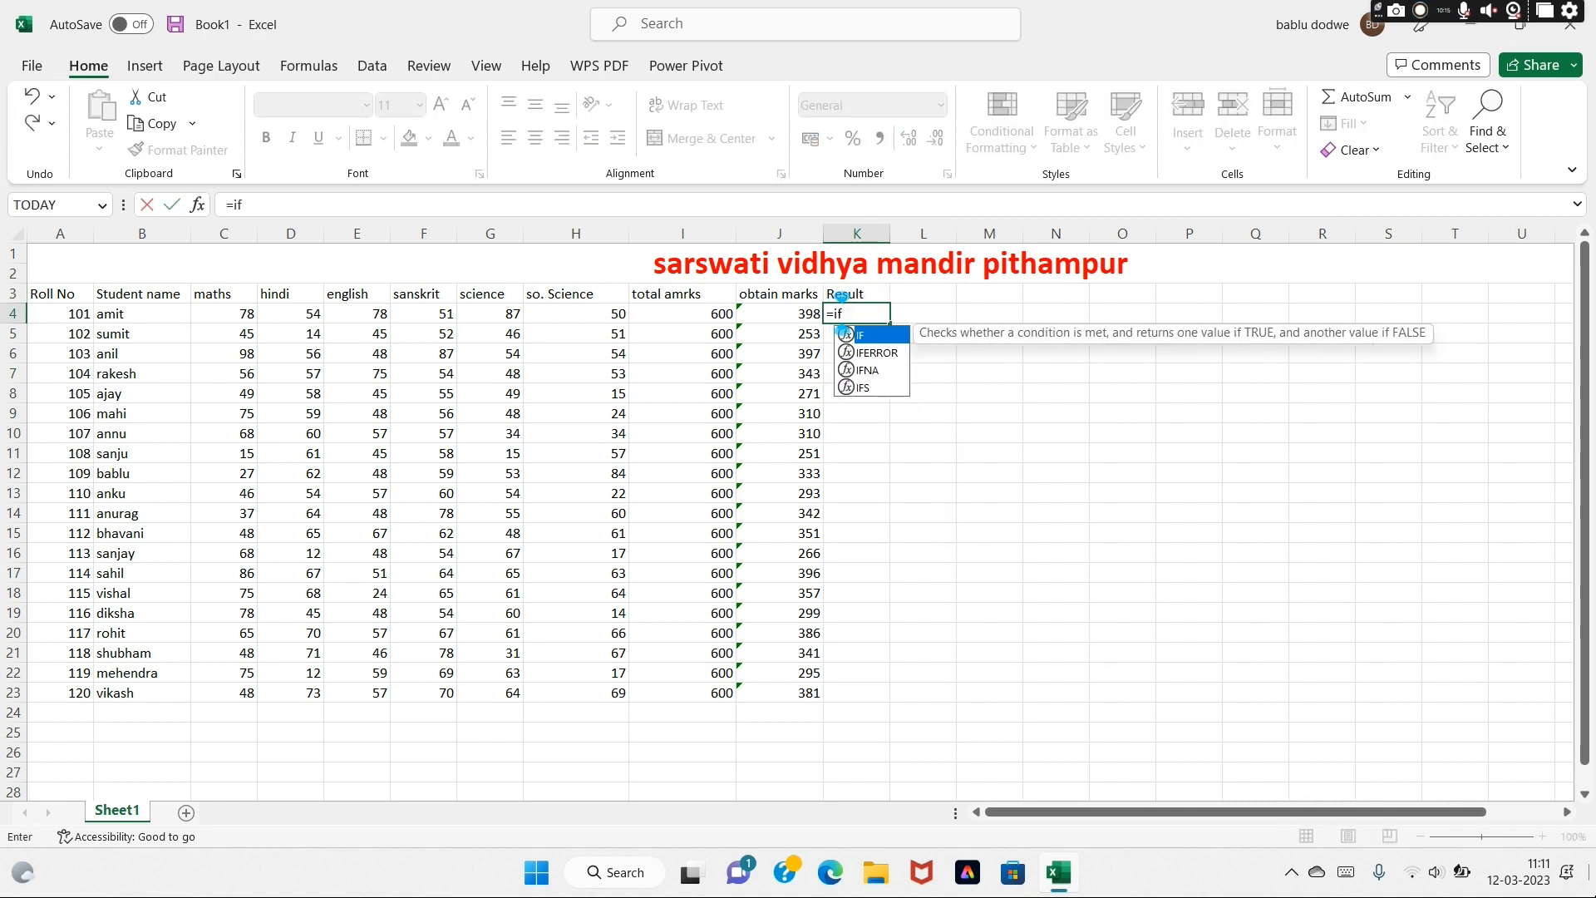
type("(and")
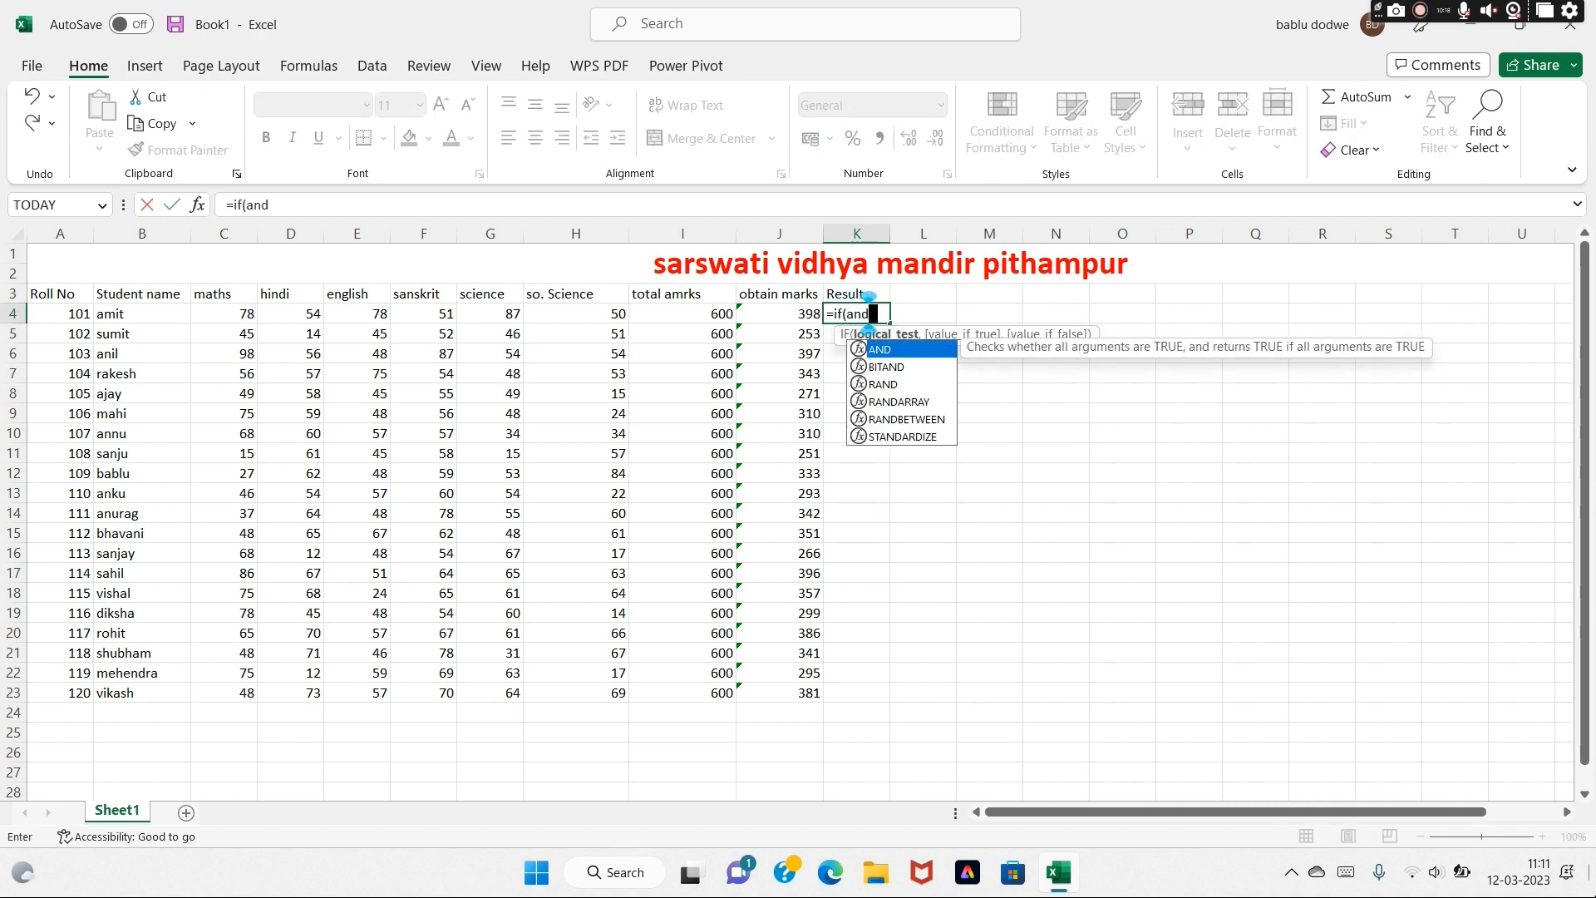
type("(")
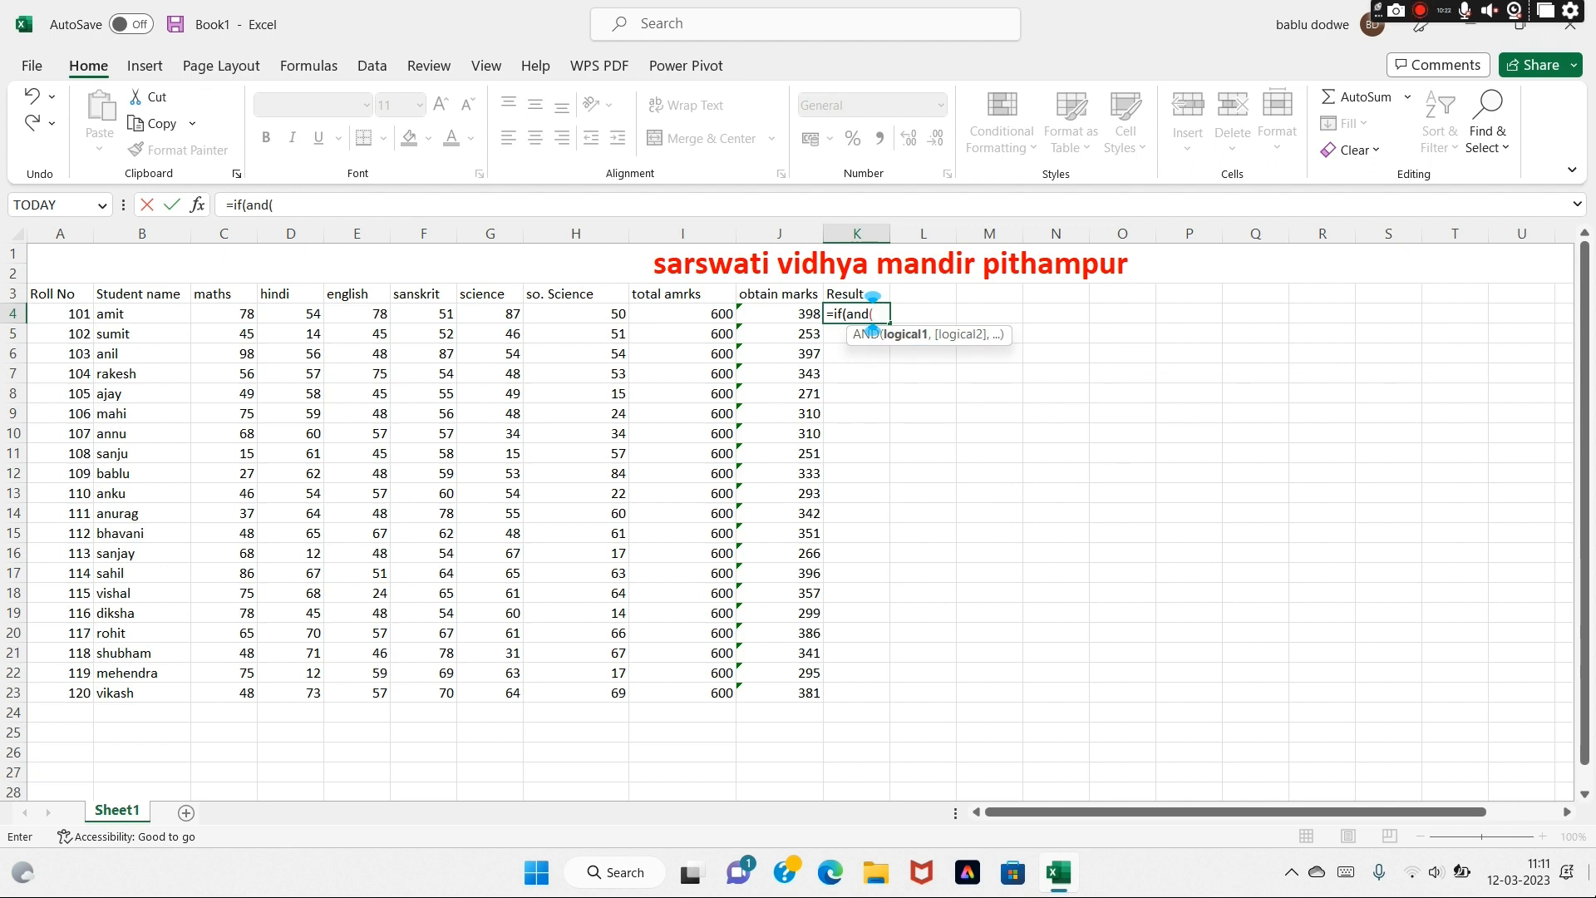
type("c4")
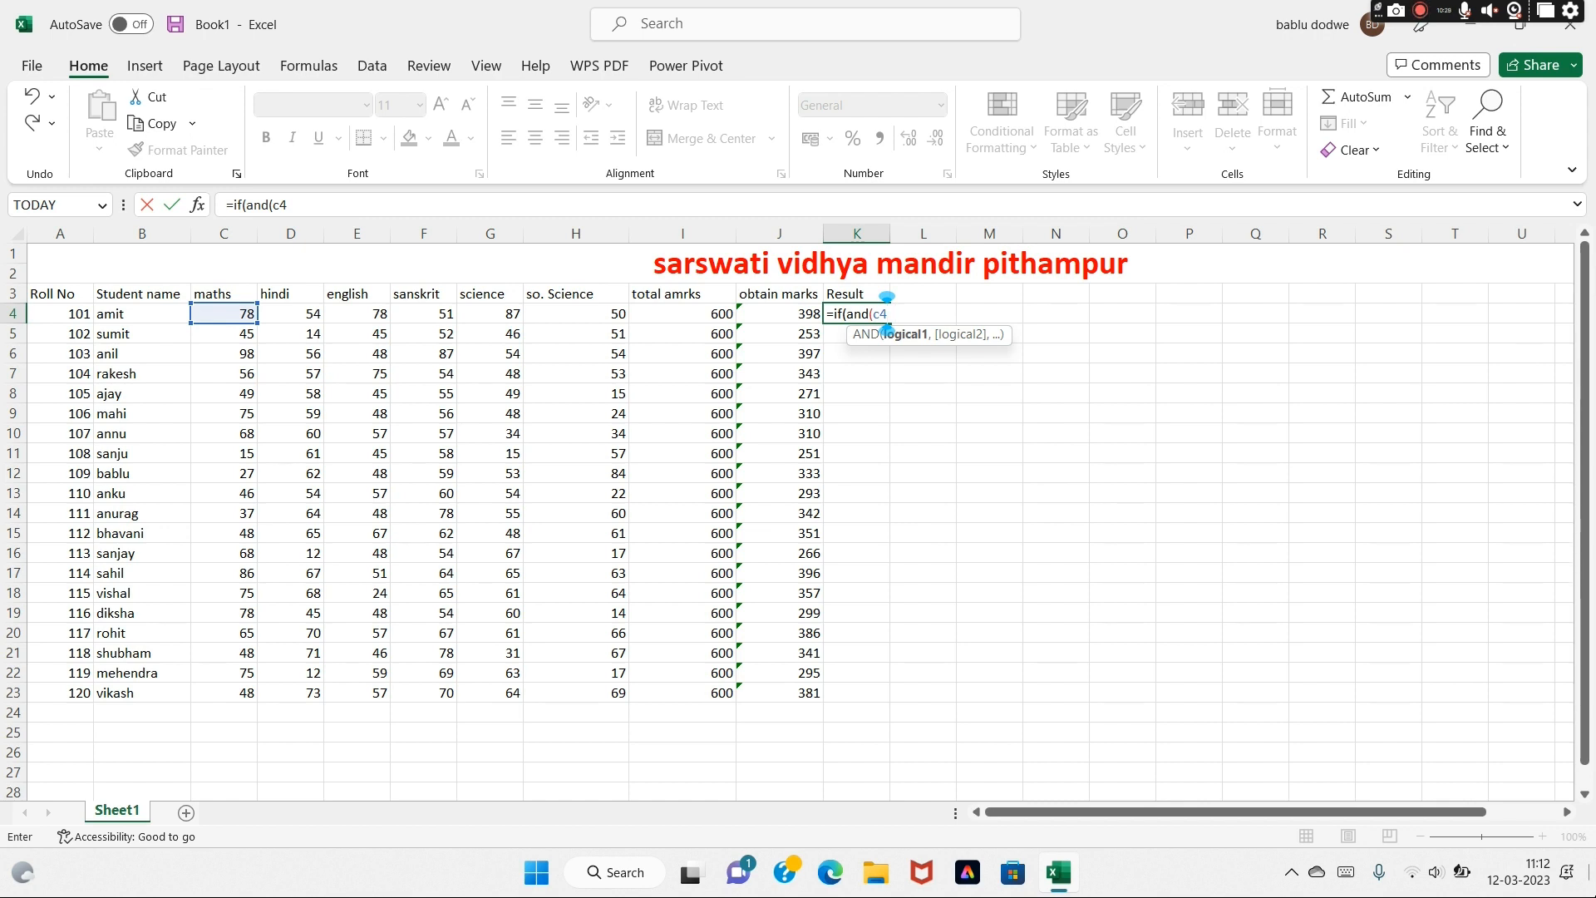
type(">33")
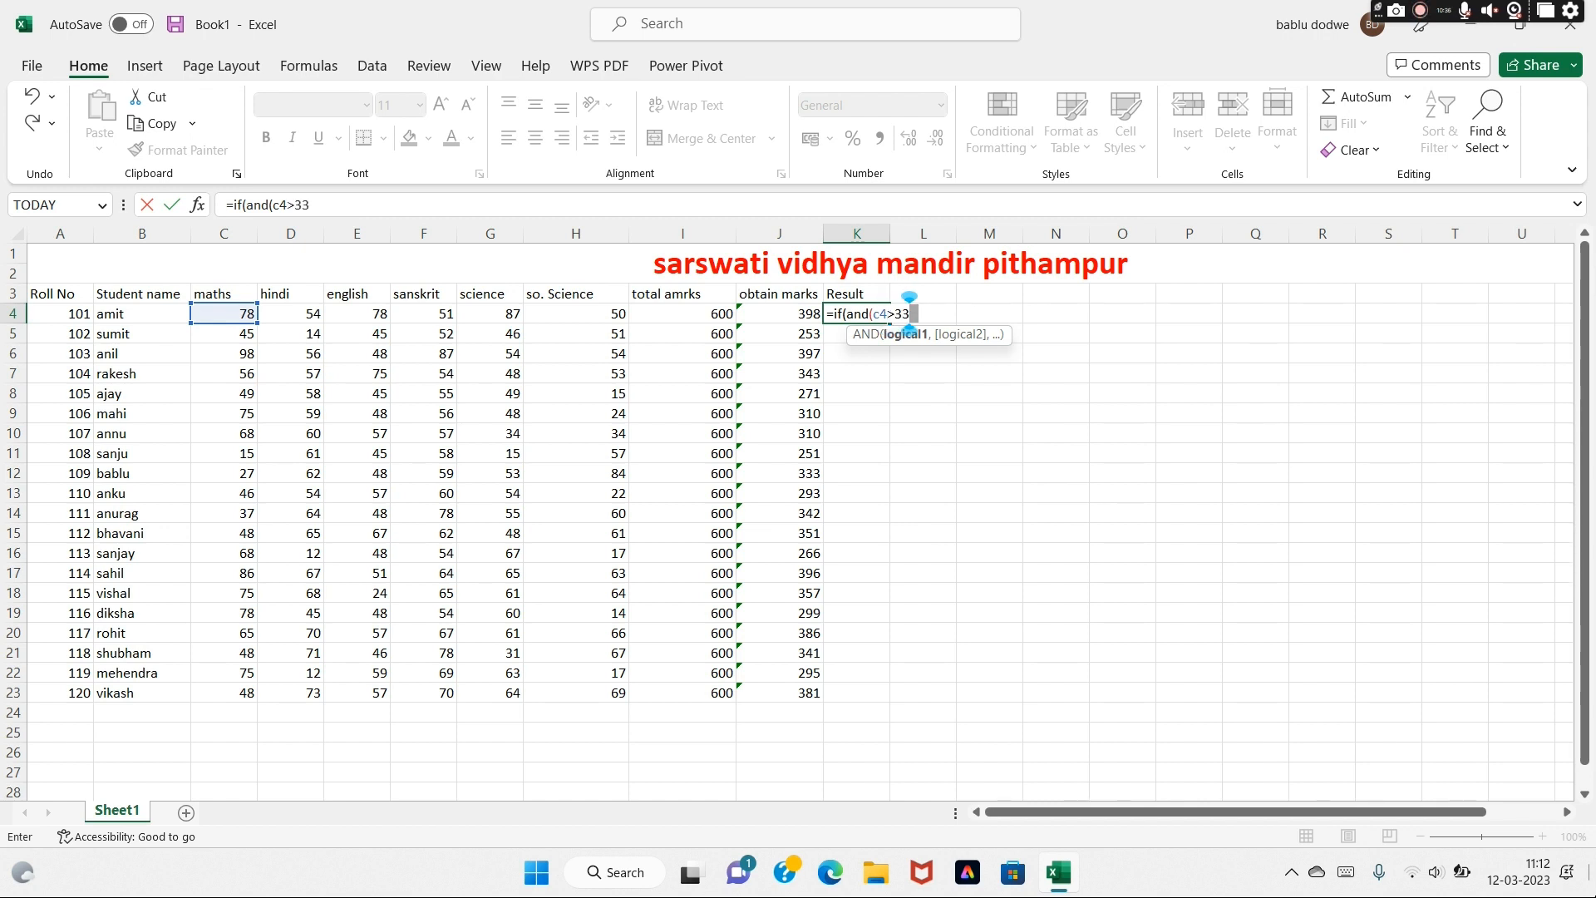
type(",")
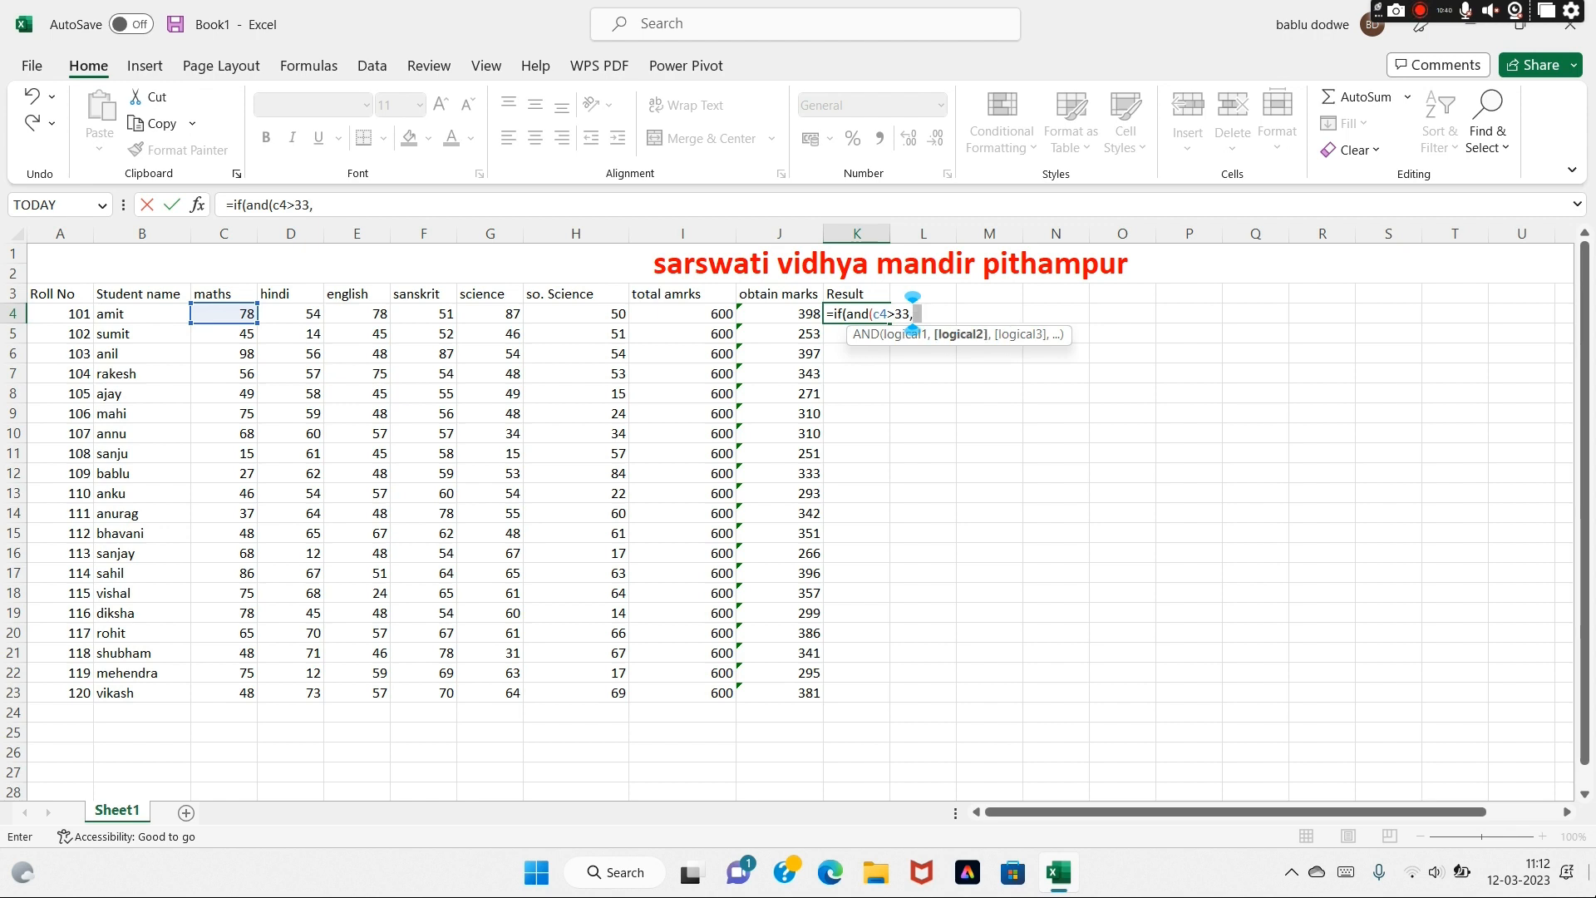
type("d4>33,")
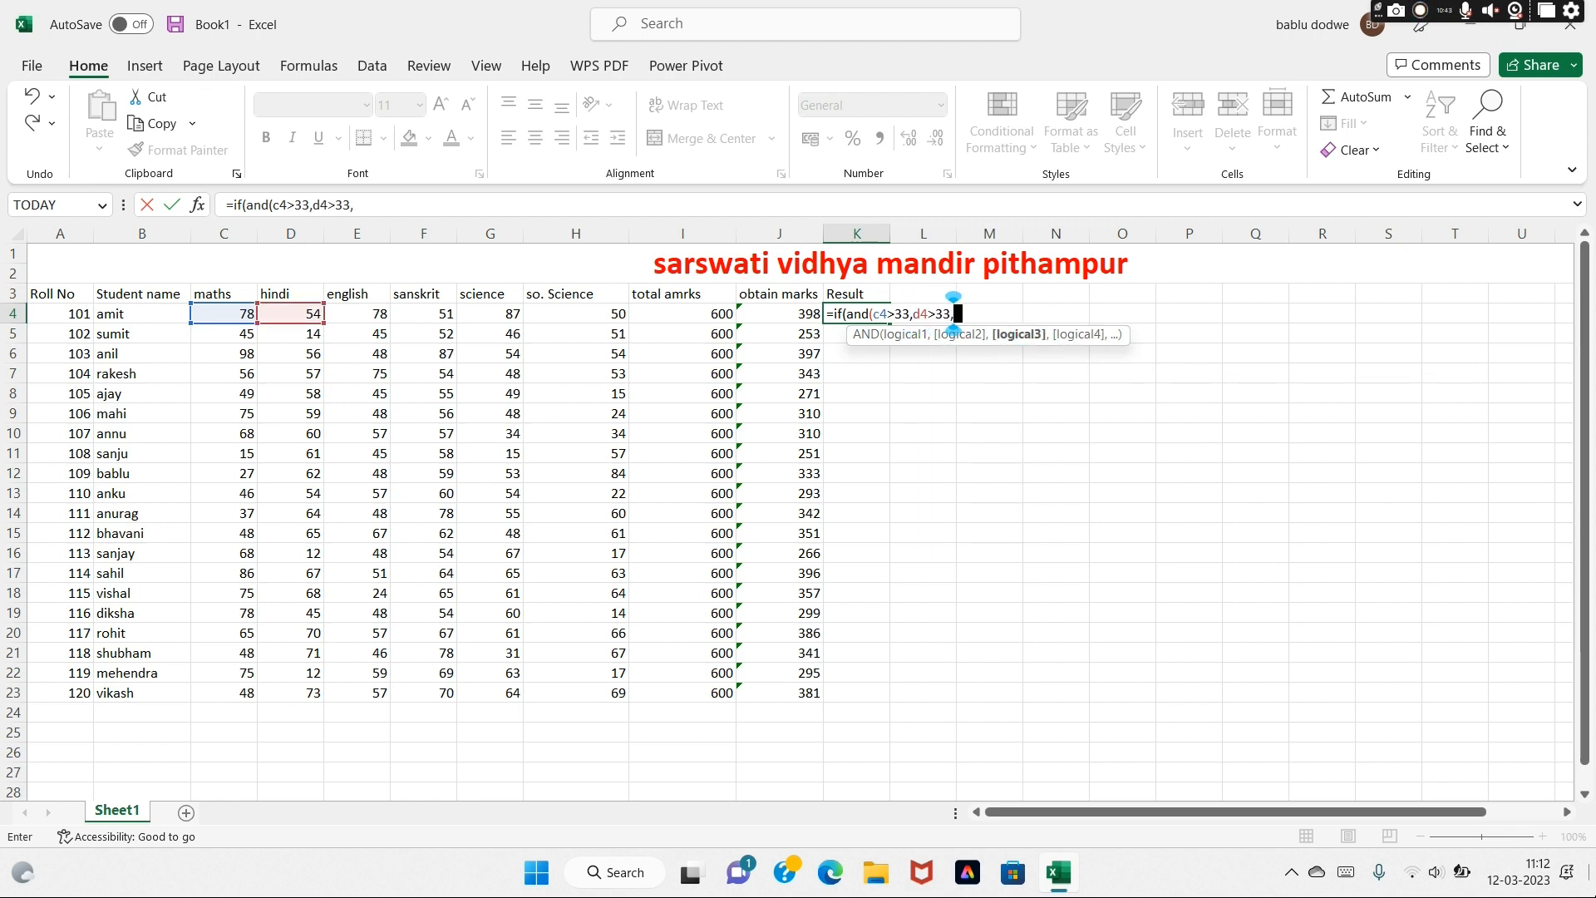
type("e4>33,")
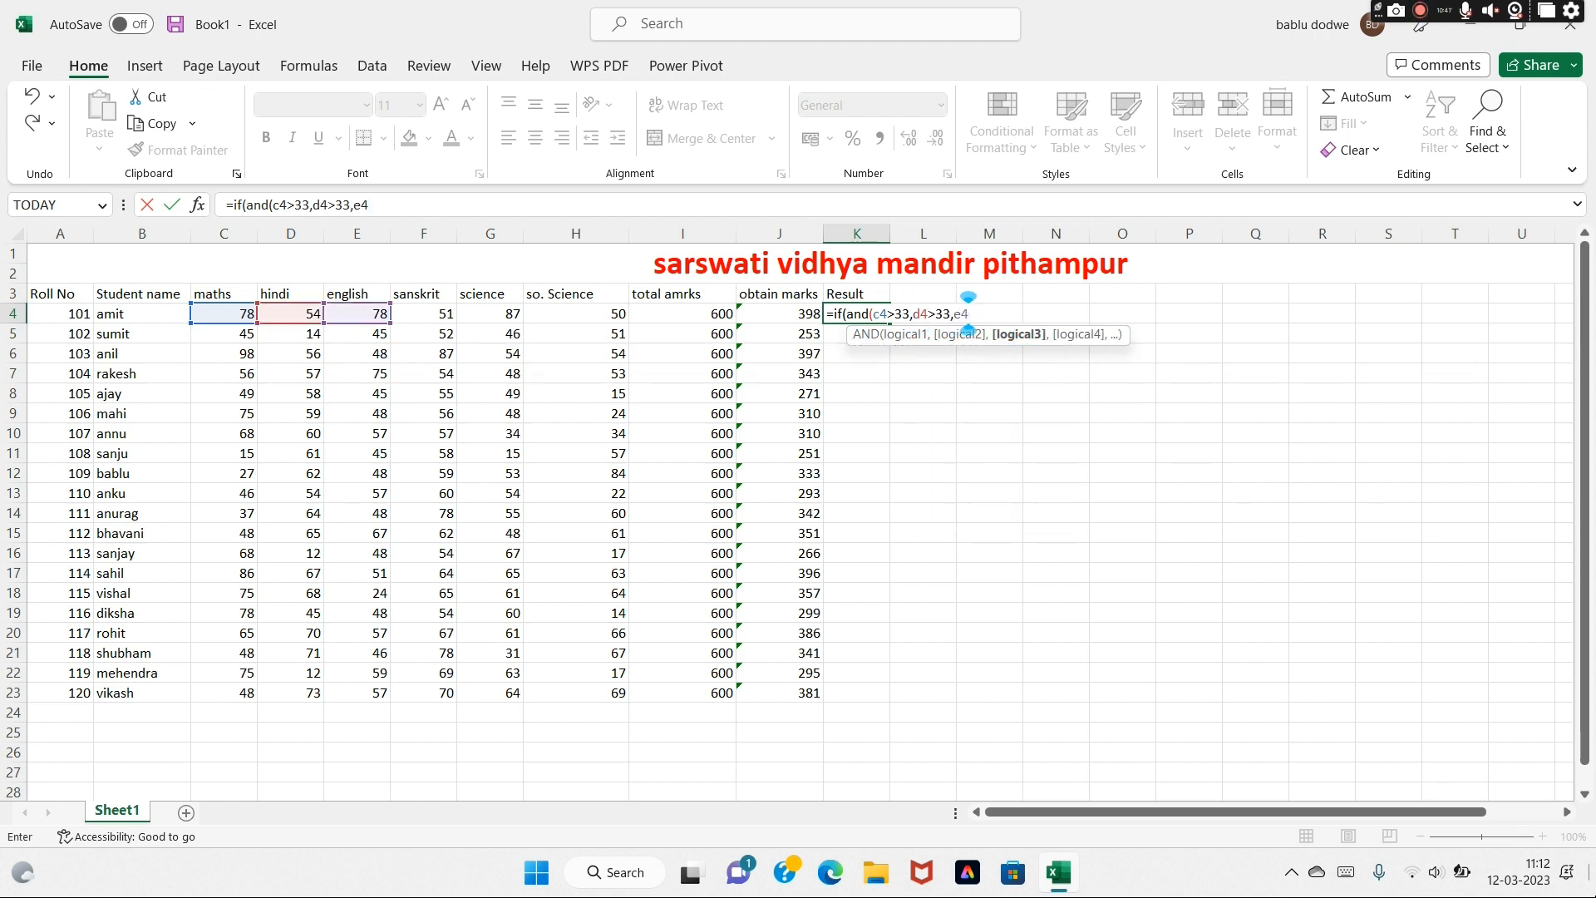
type("f")
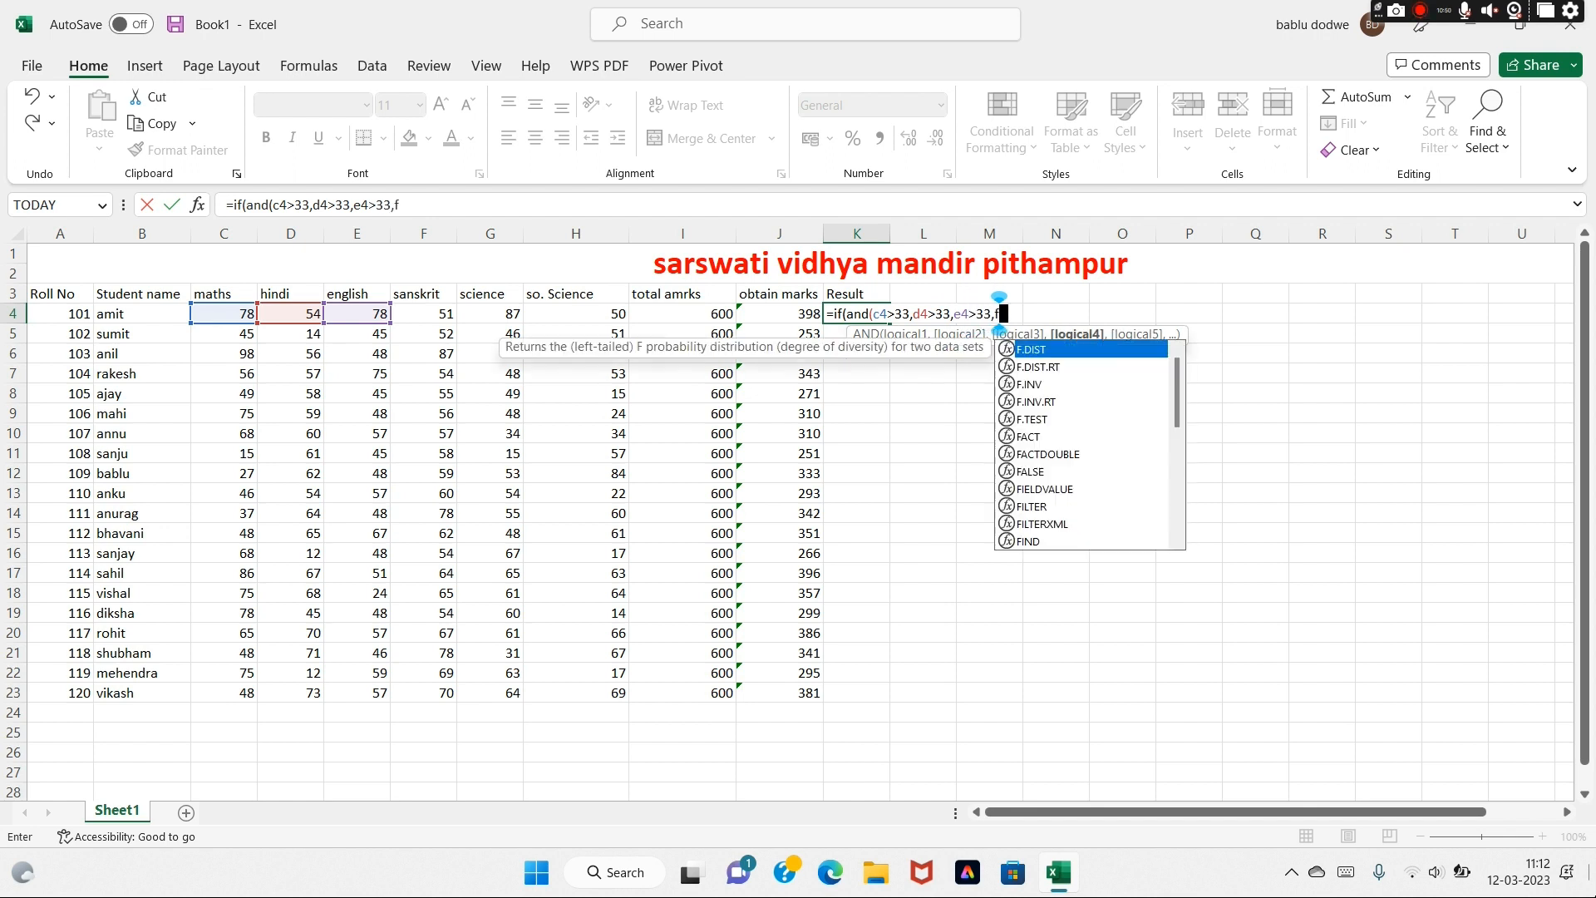
type("4>33,")
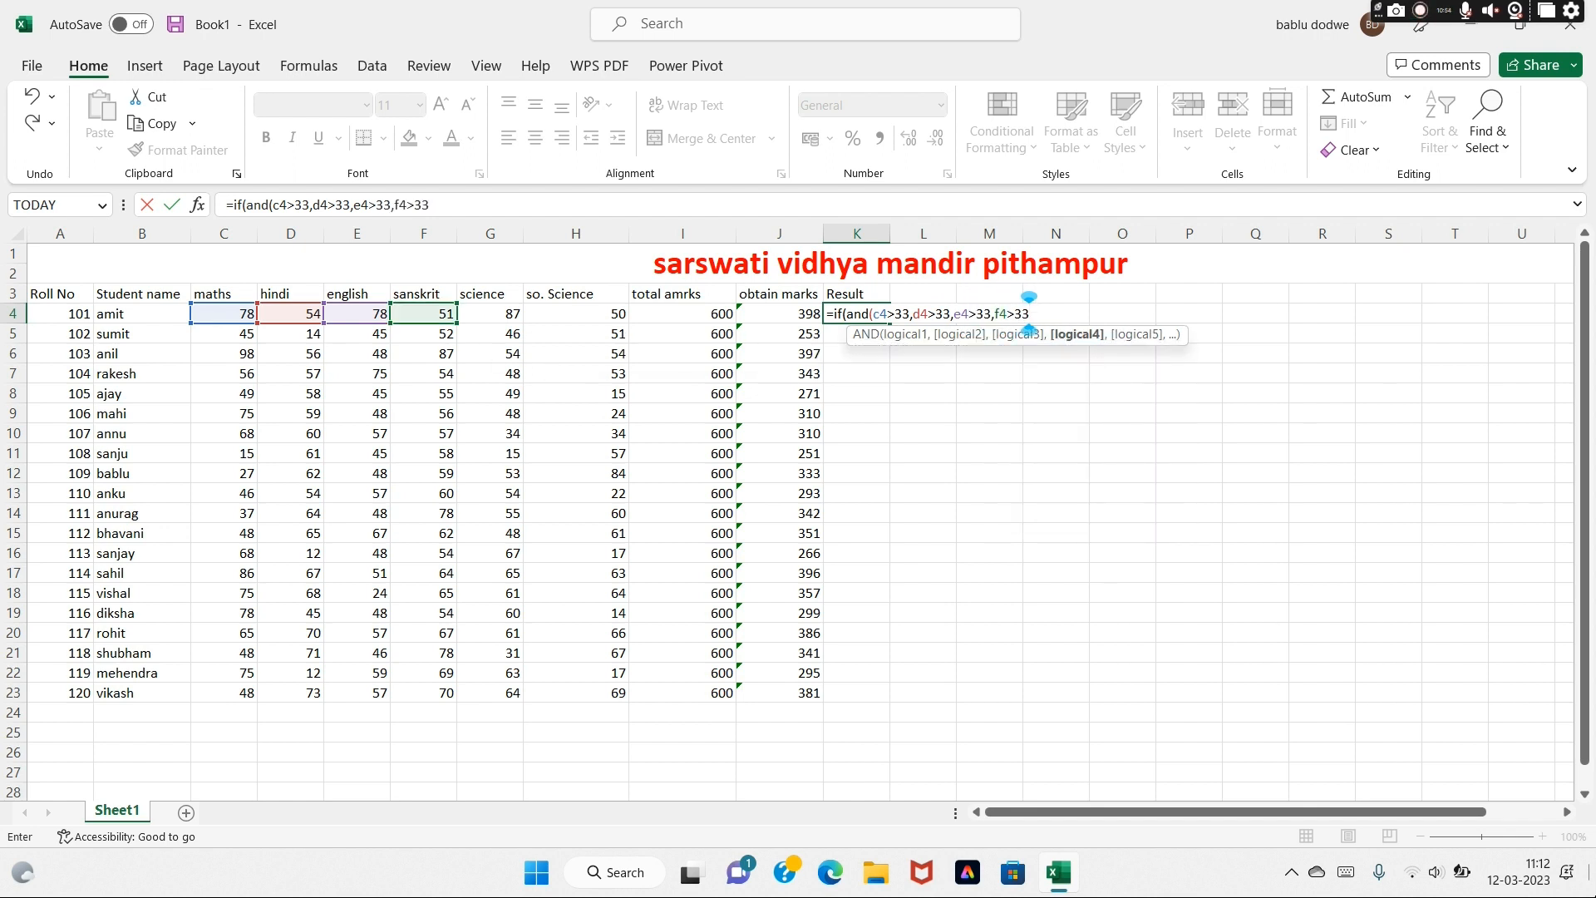
type("g4>33")
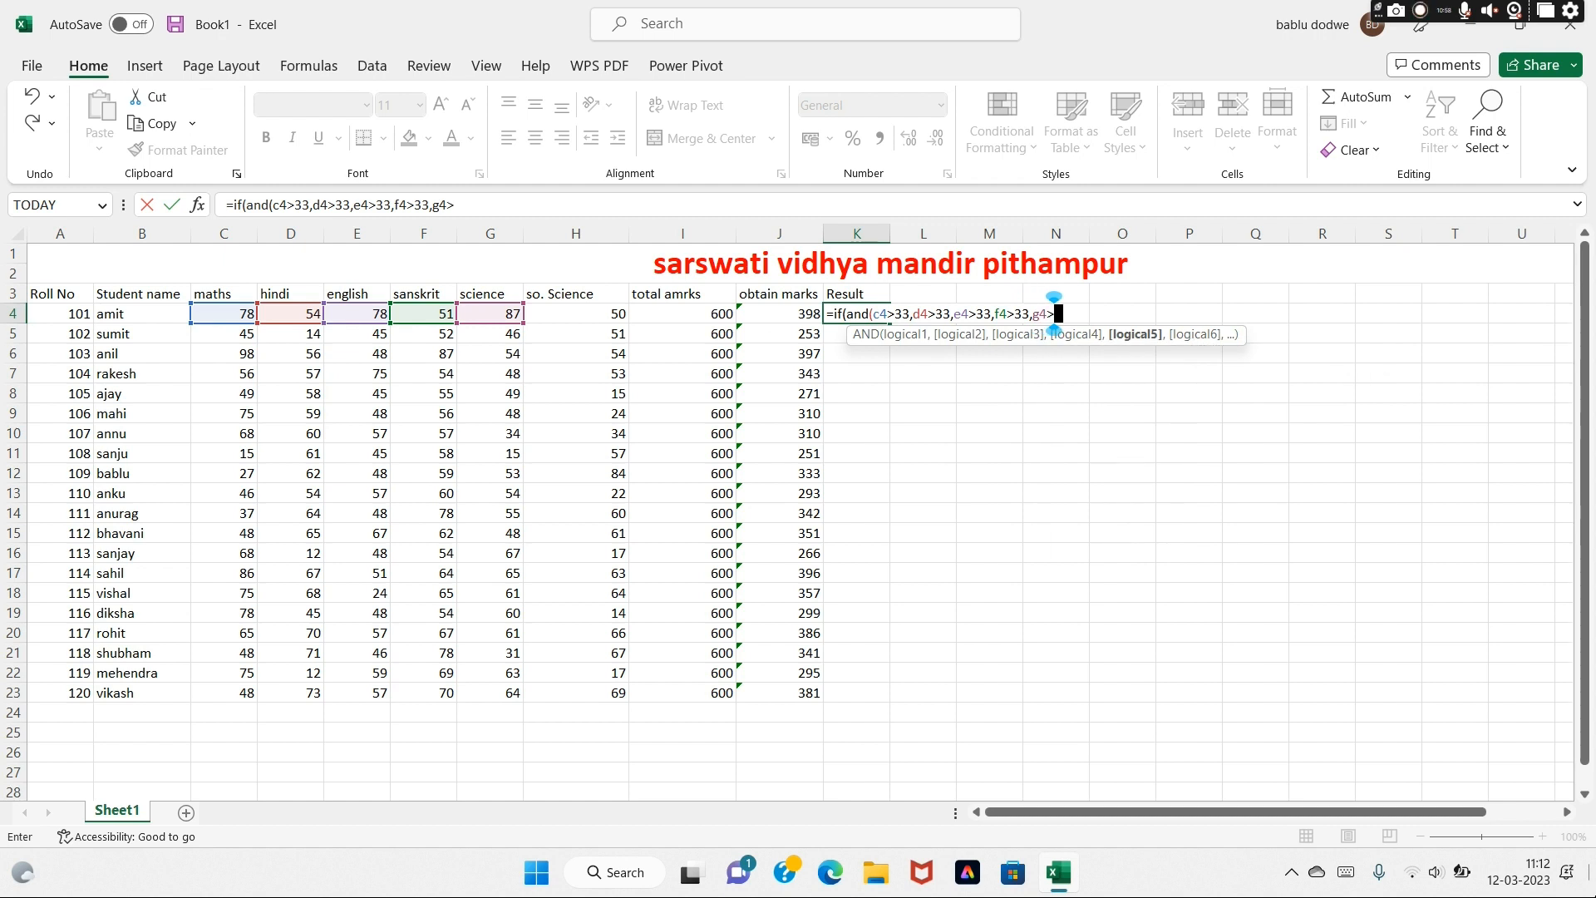
type(",")
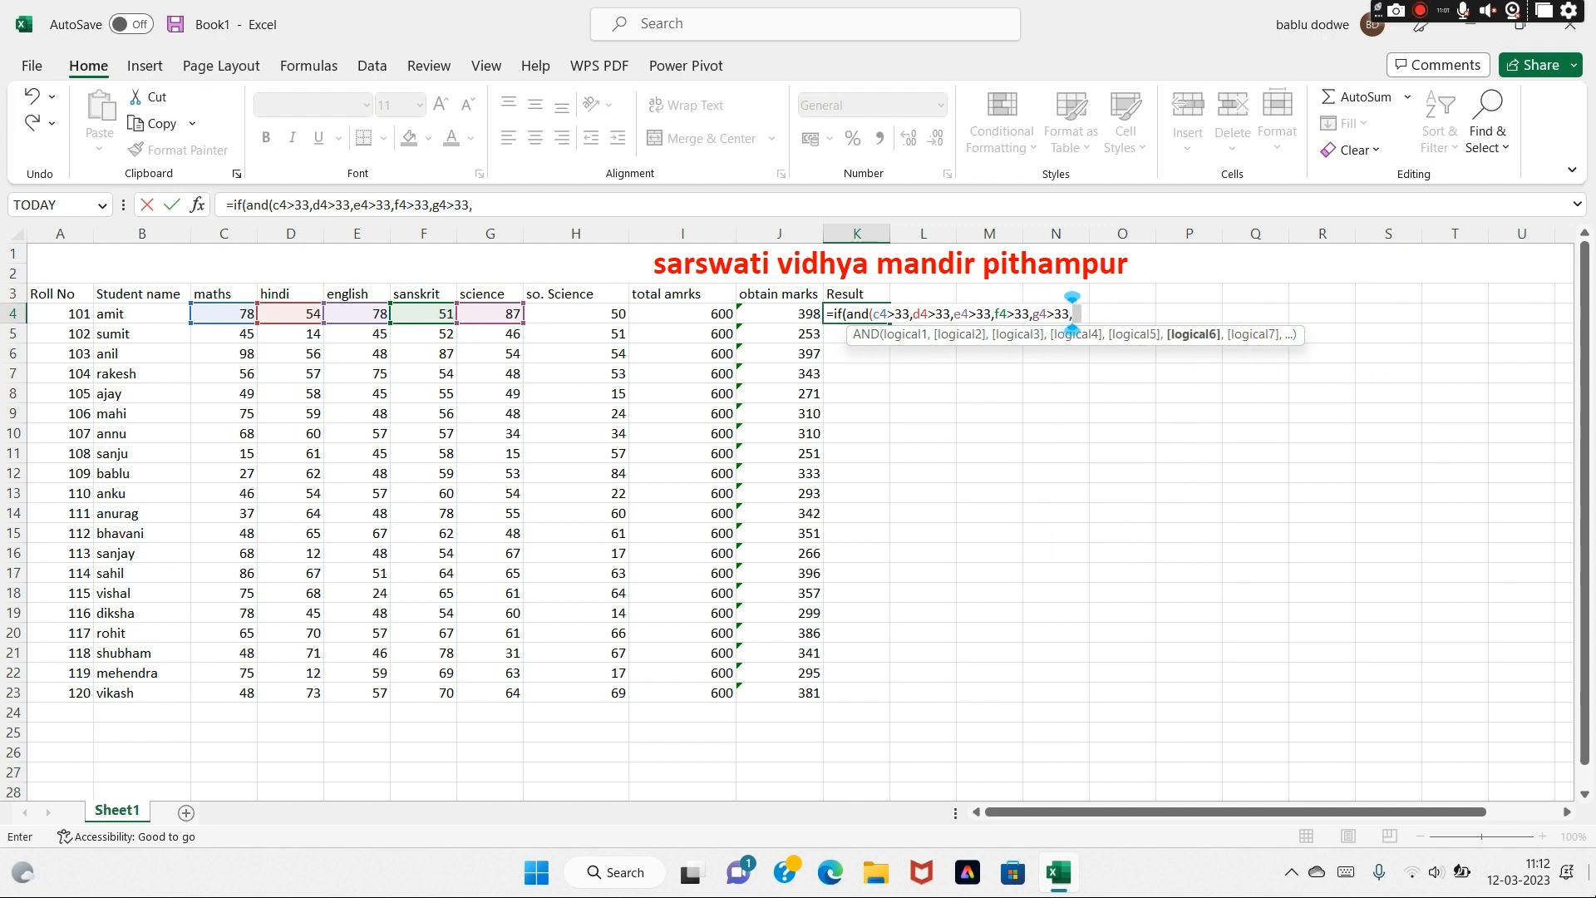
type("h4>33")
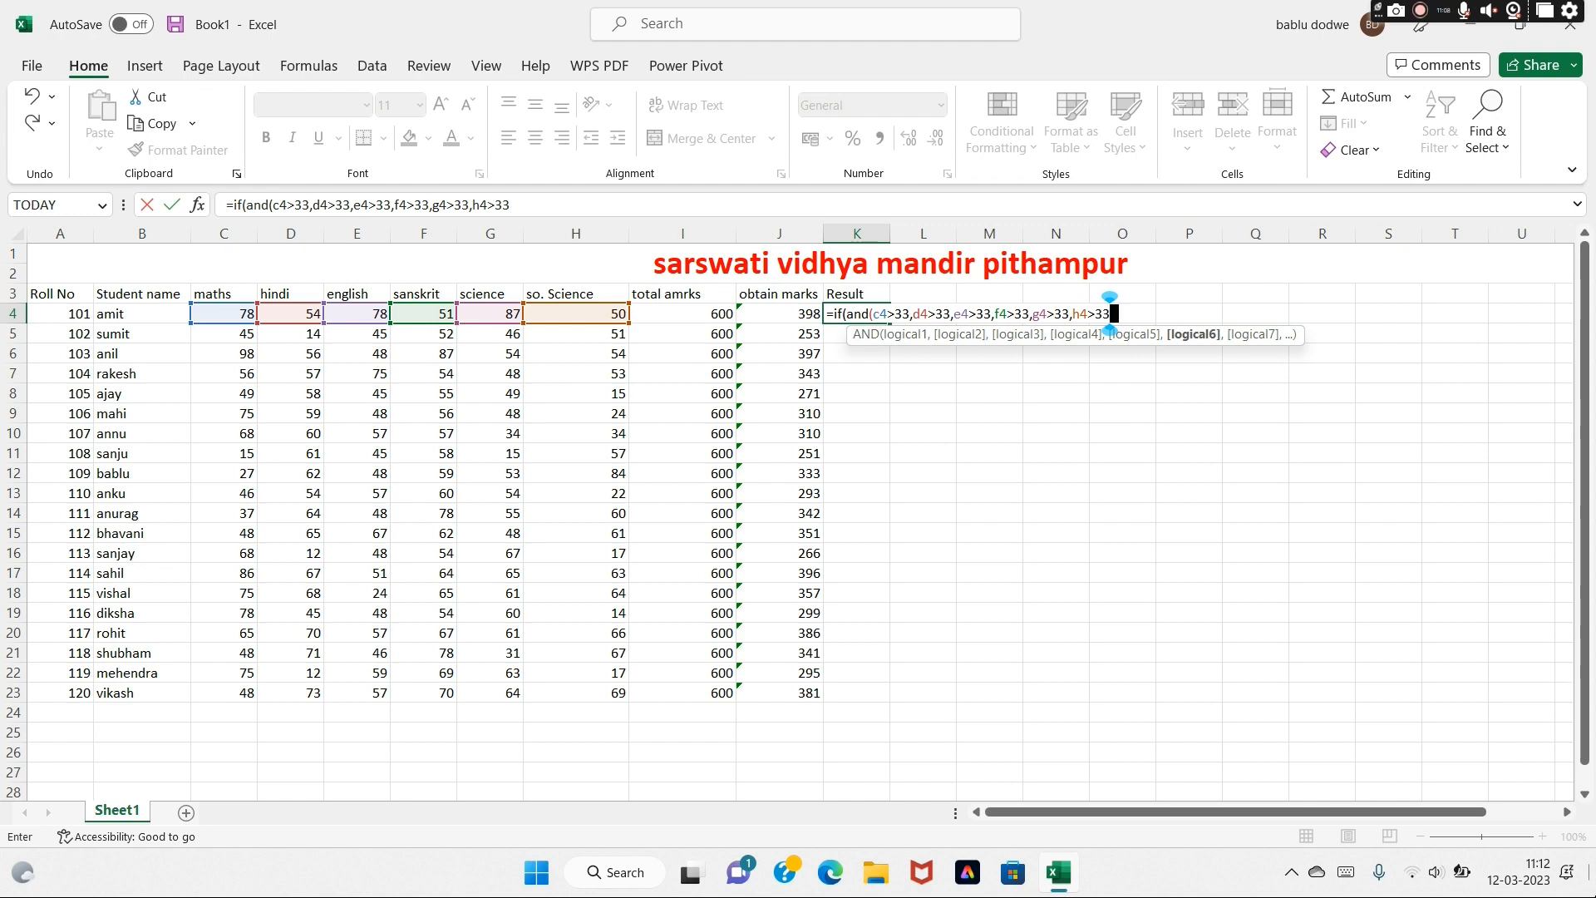
type("),")
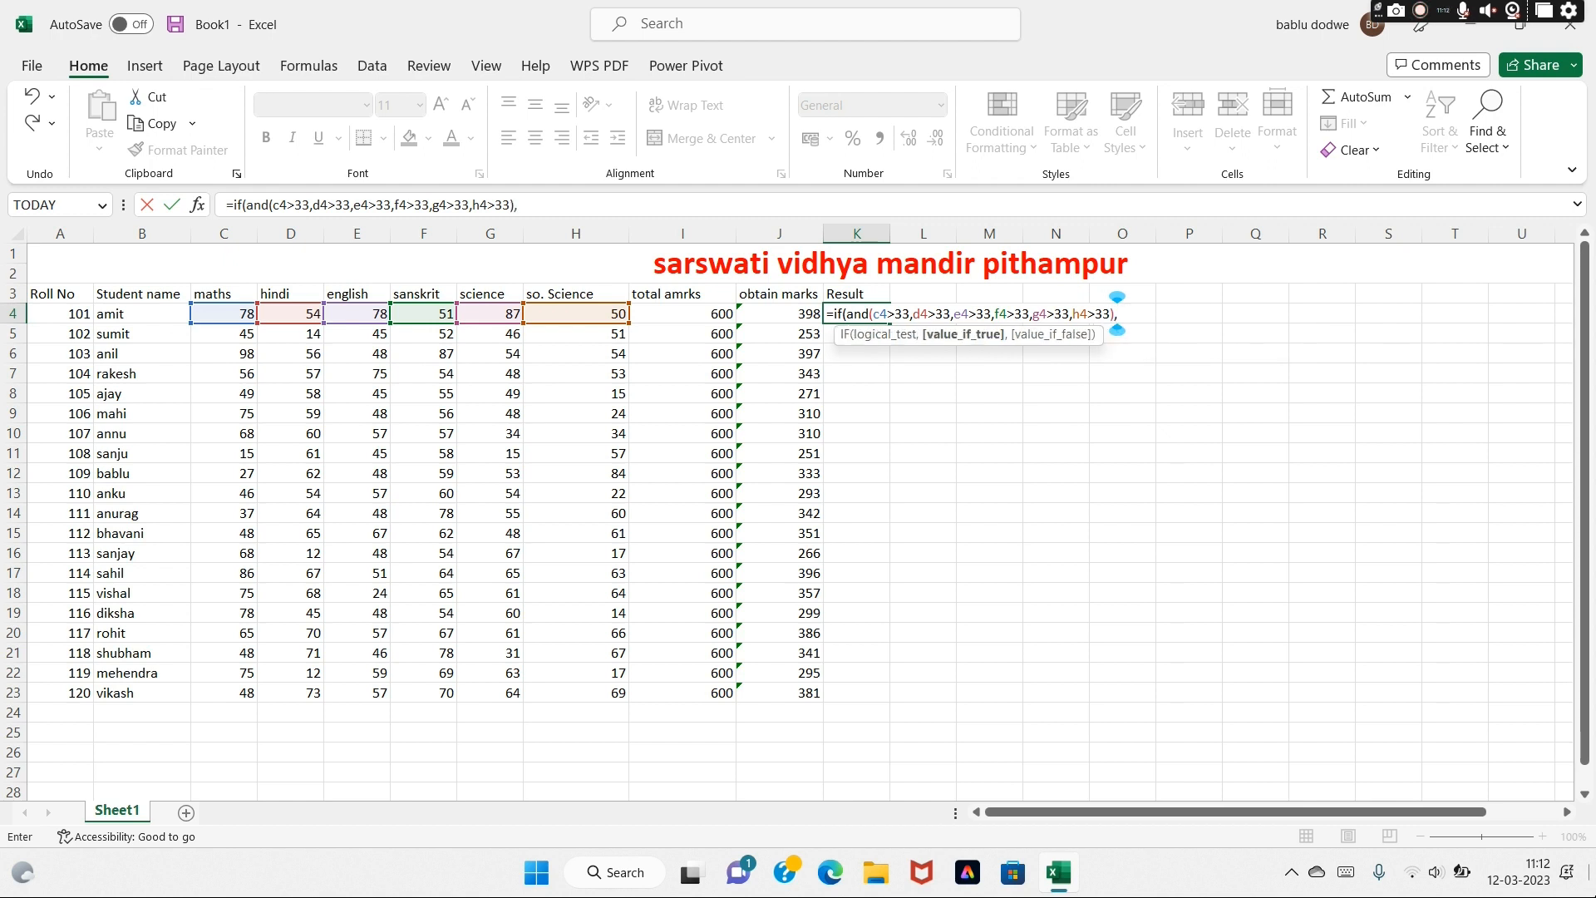
type("\"pass")
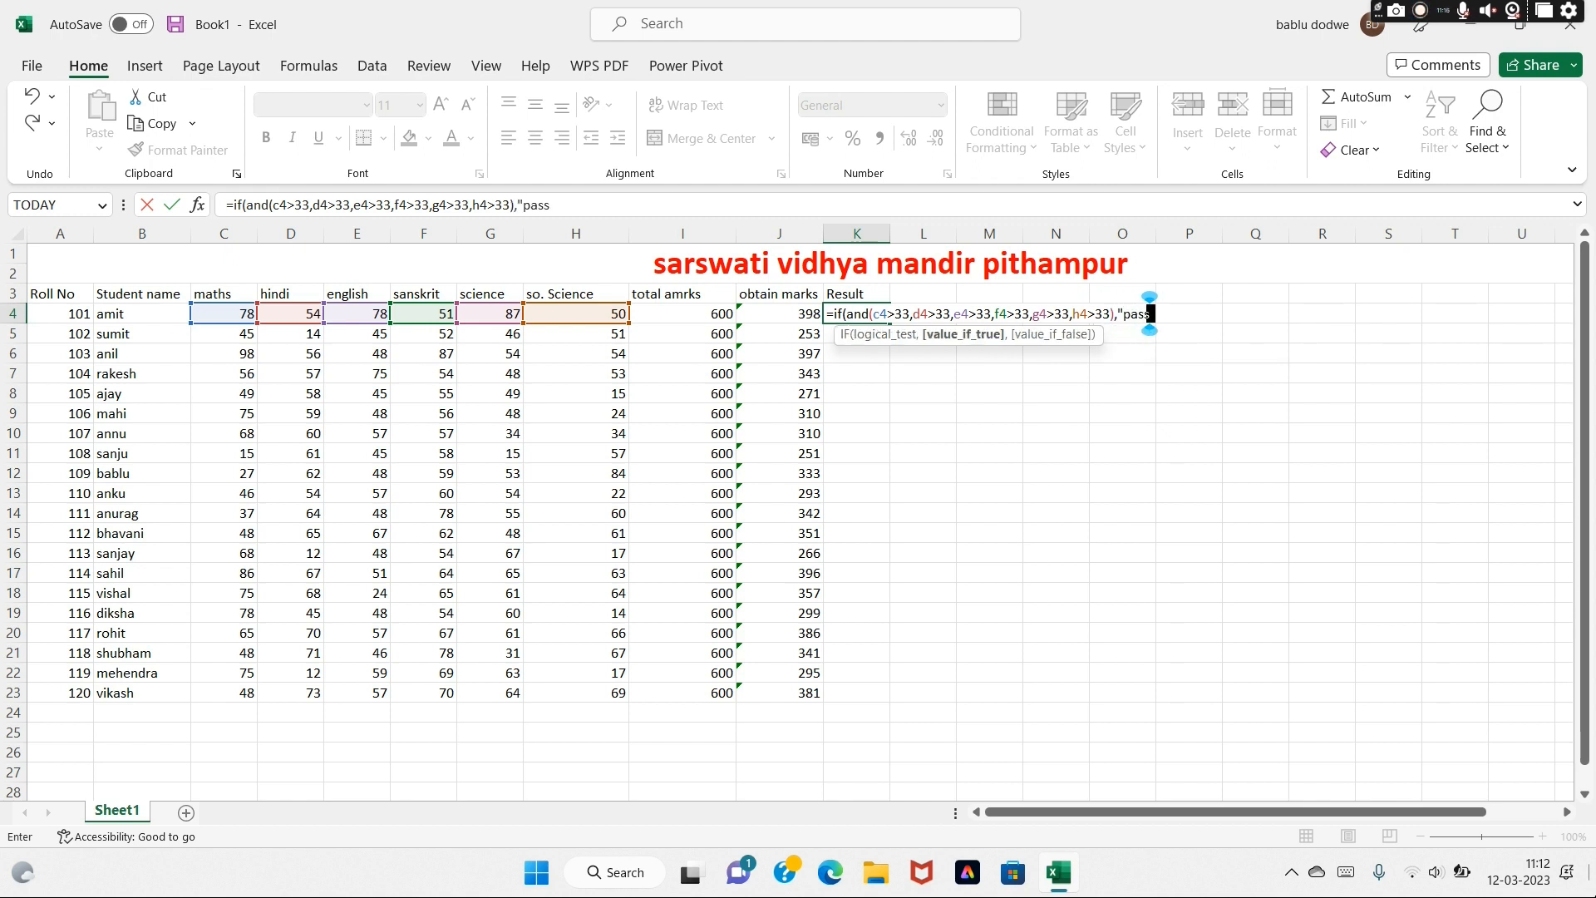
type("\",")
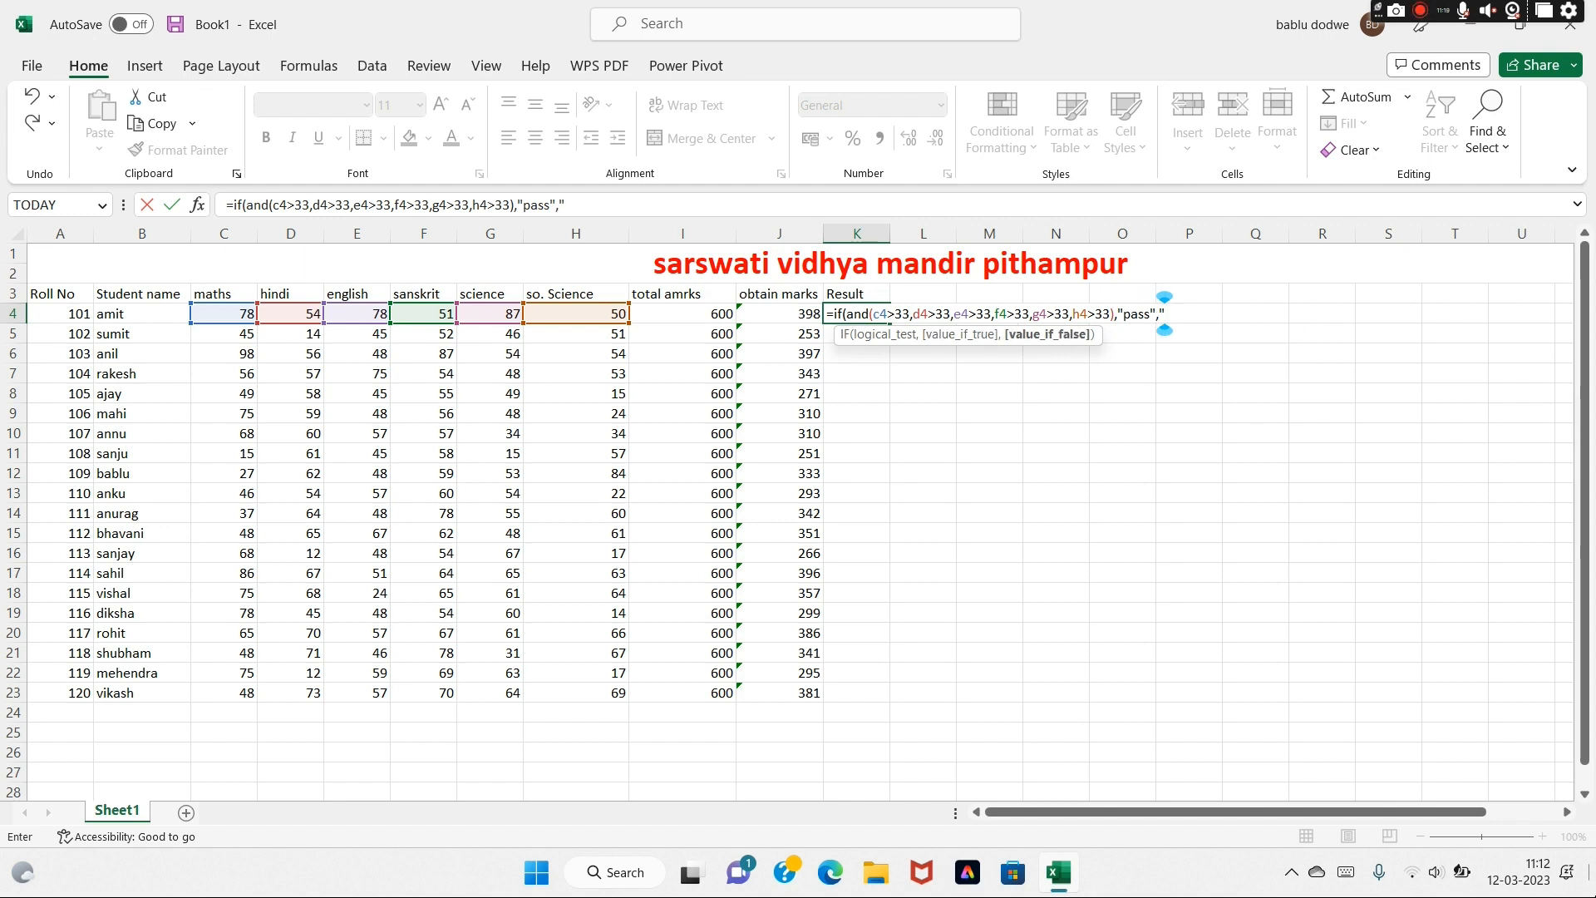
type("\"fail\"")
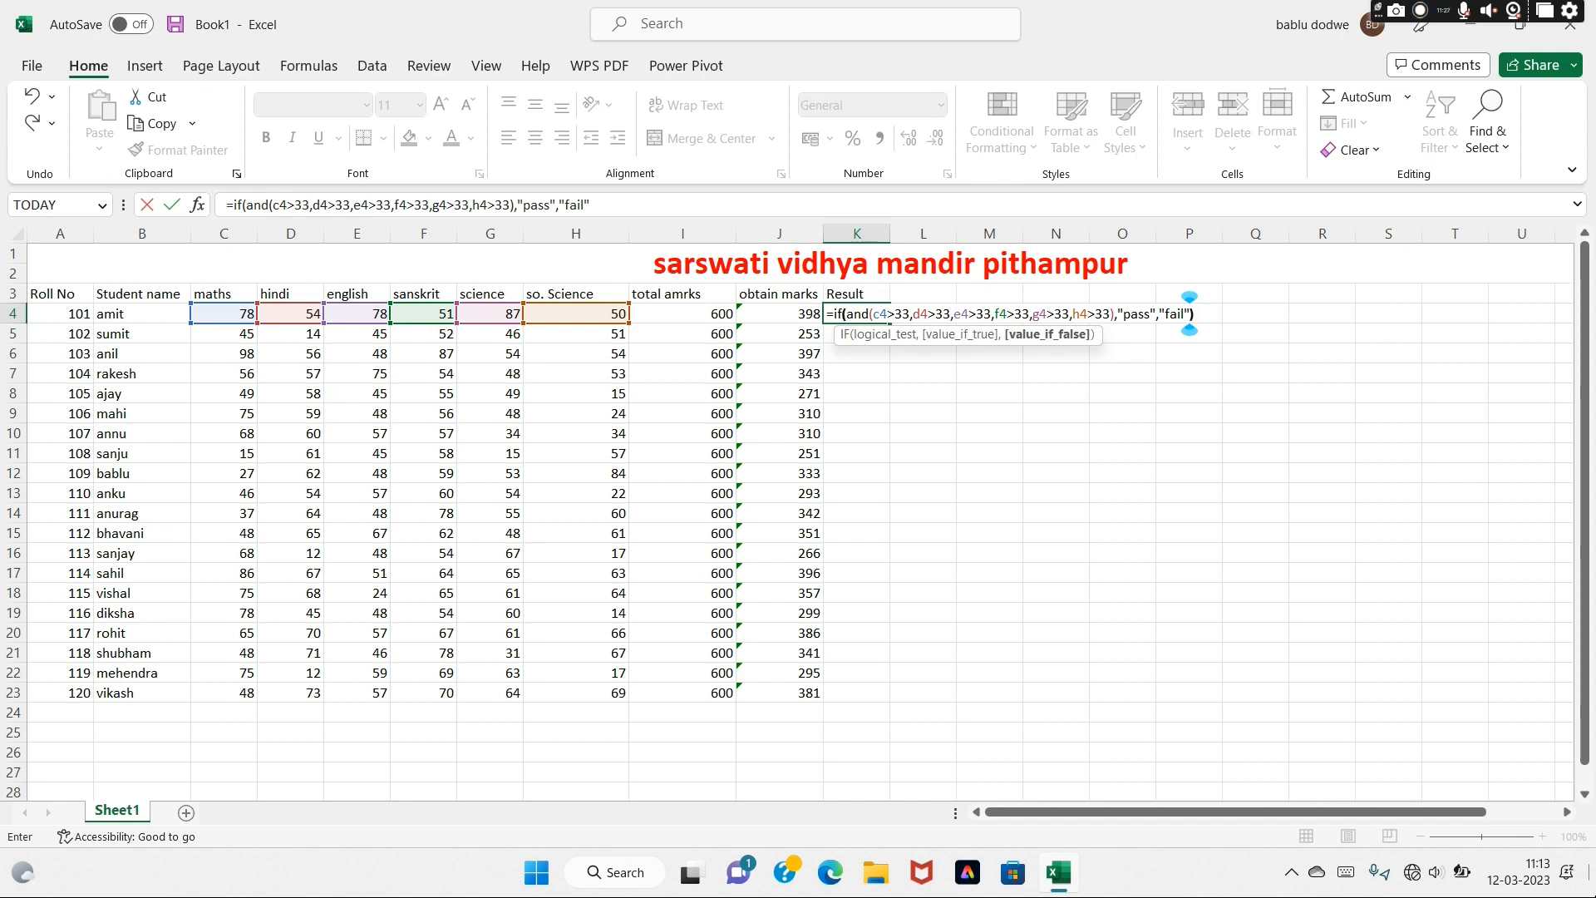
type(")")
key("Return")
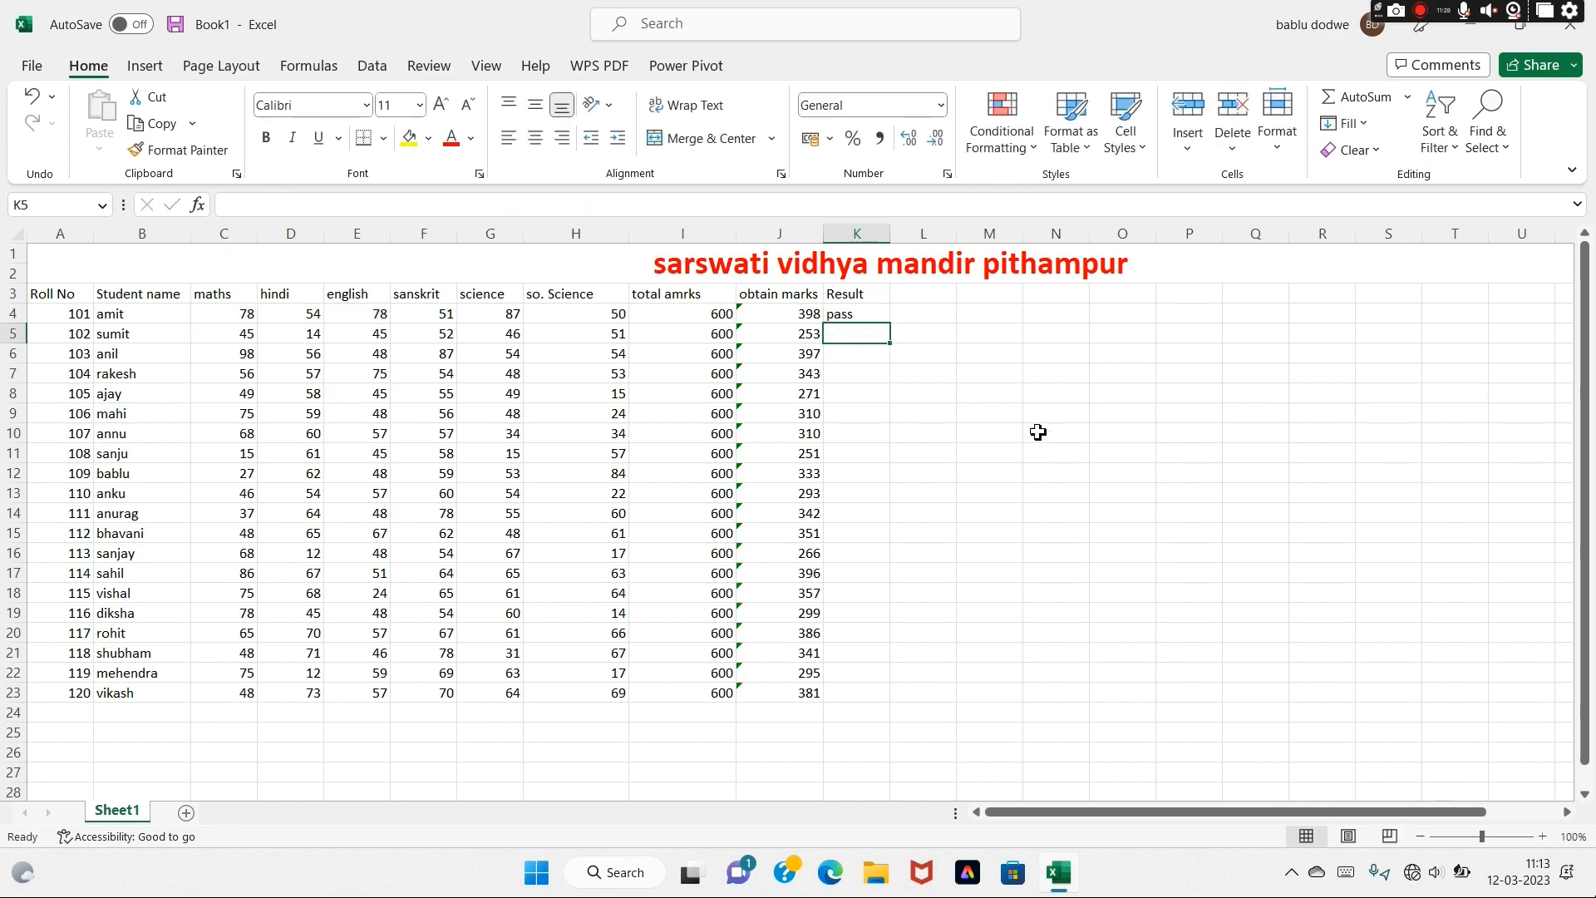
Fill the pass/fail formula from K4 down to K23
left_click(867, 315)
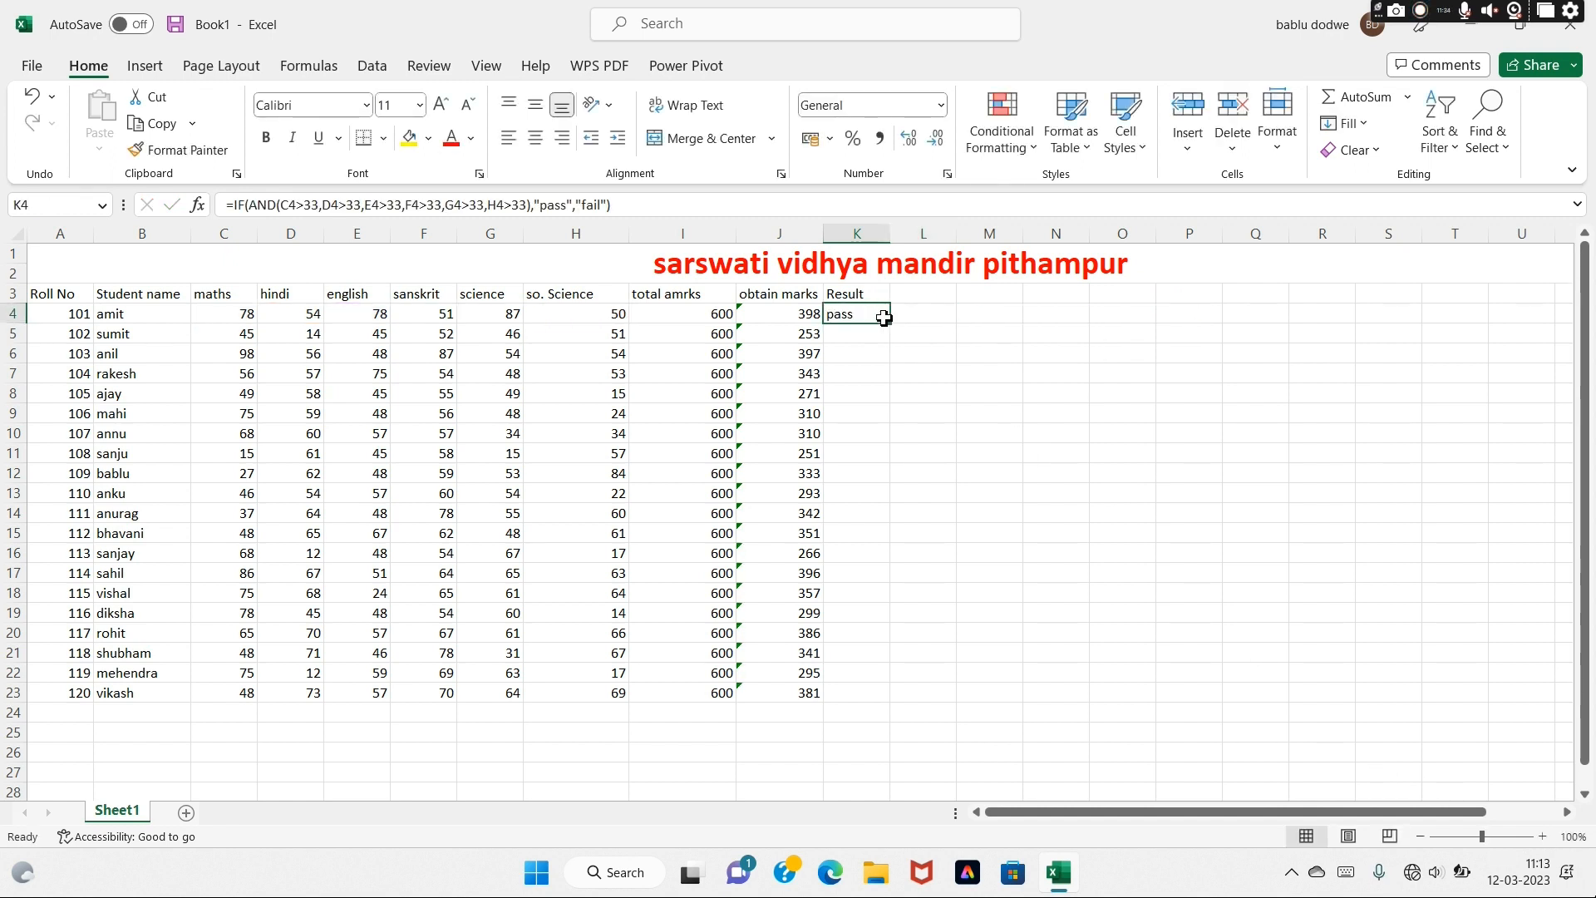
left_click_drag(890, 323, 889, 697)
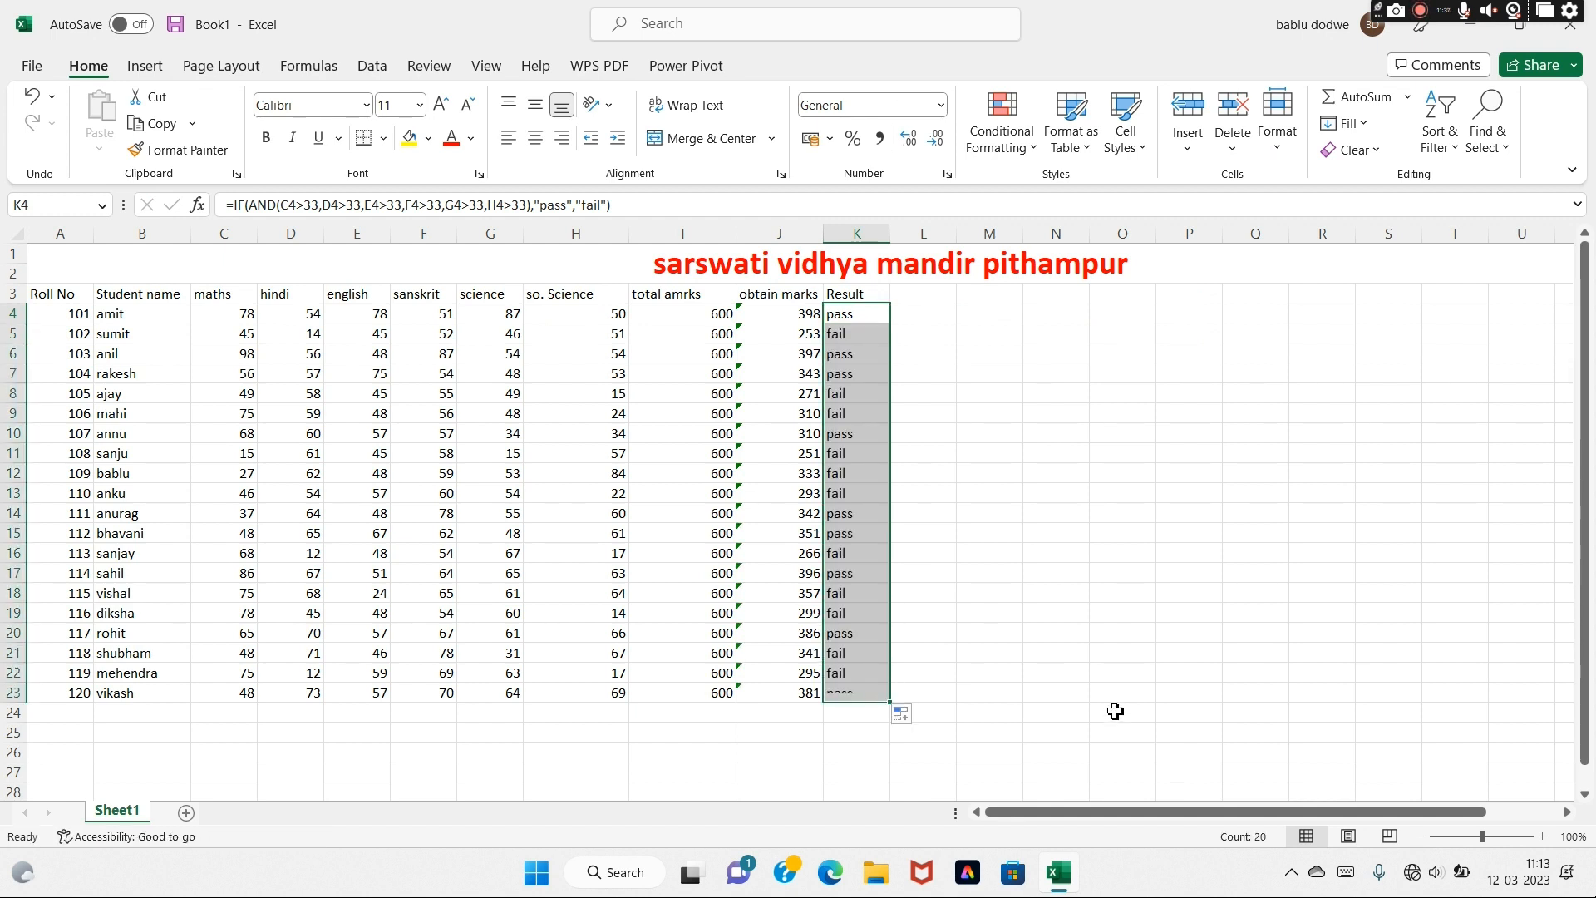
left_click(1004, 503)
Add the headings min in L3 and max in M3, beside the Result column
left_click(921, 295)
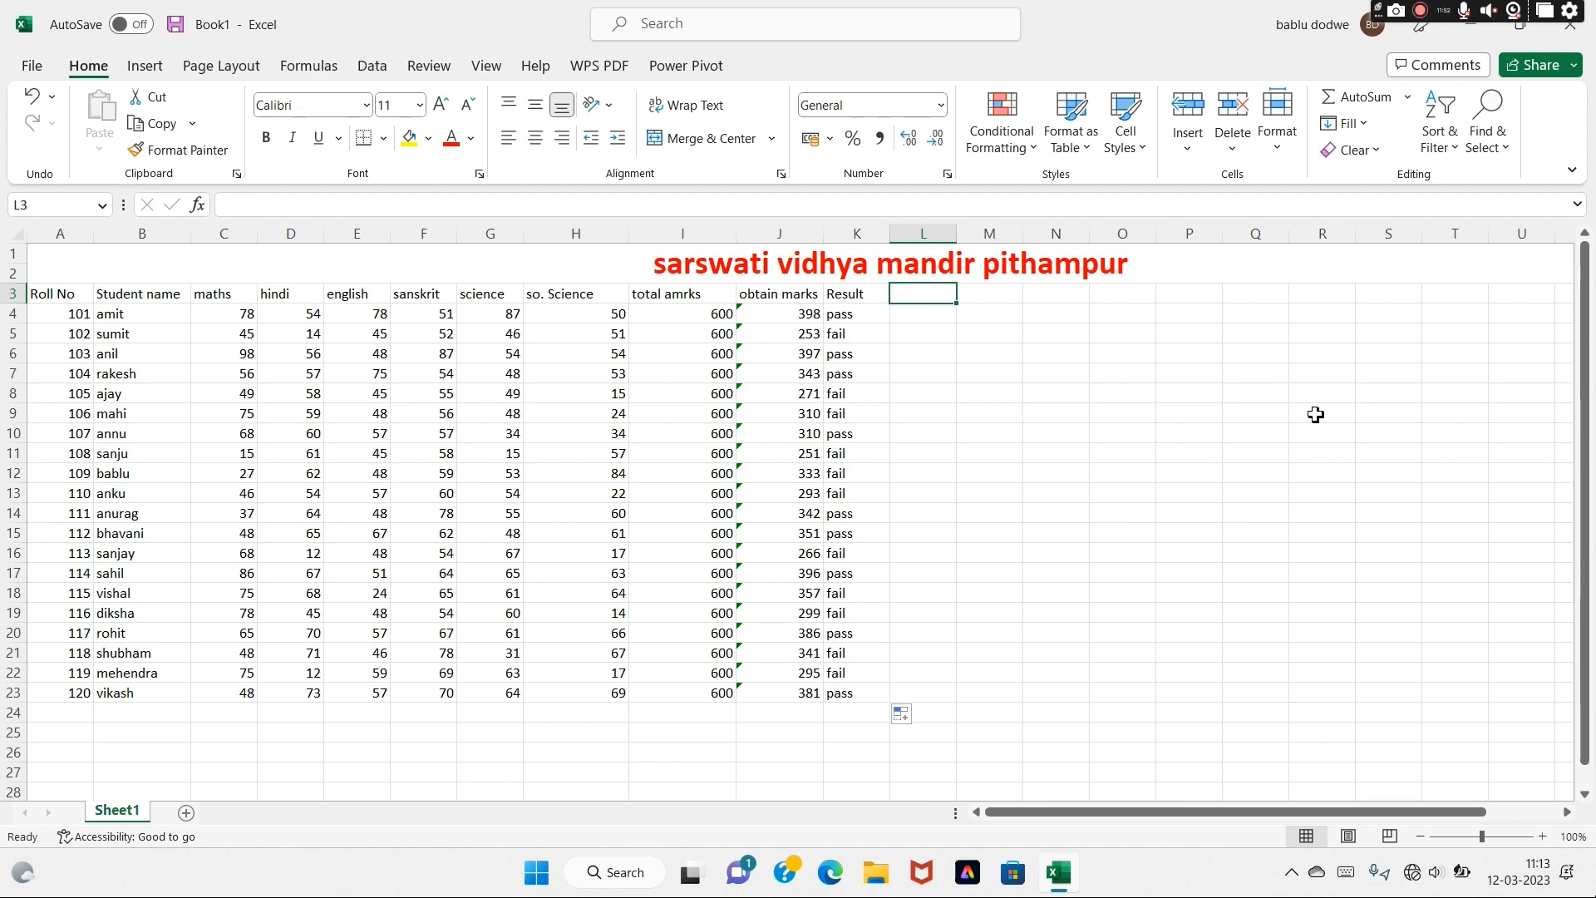
type("min")
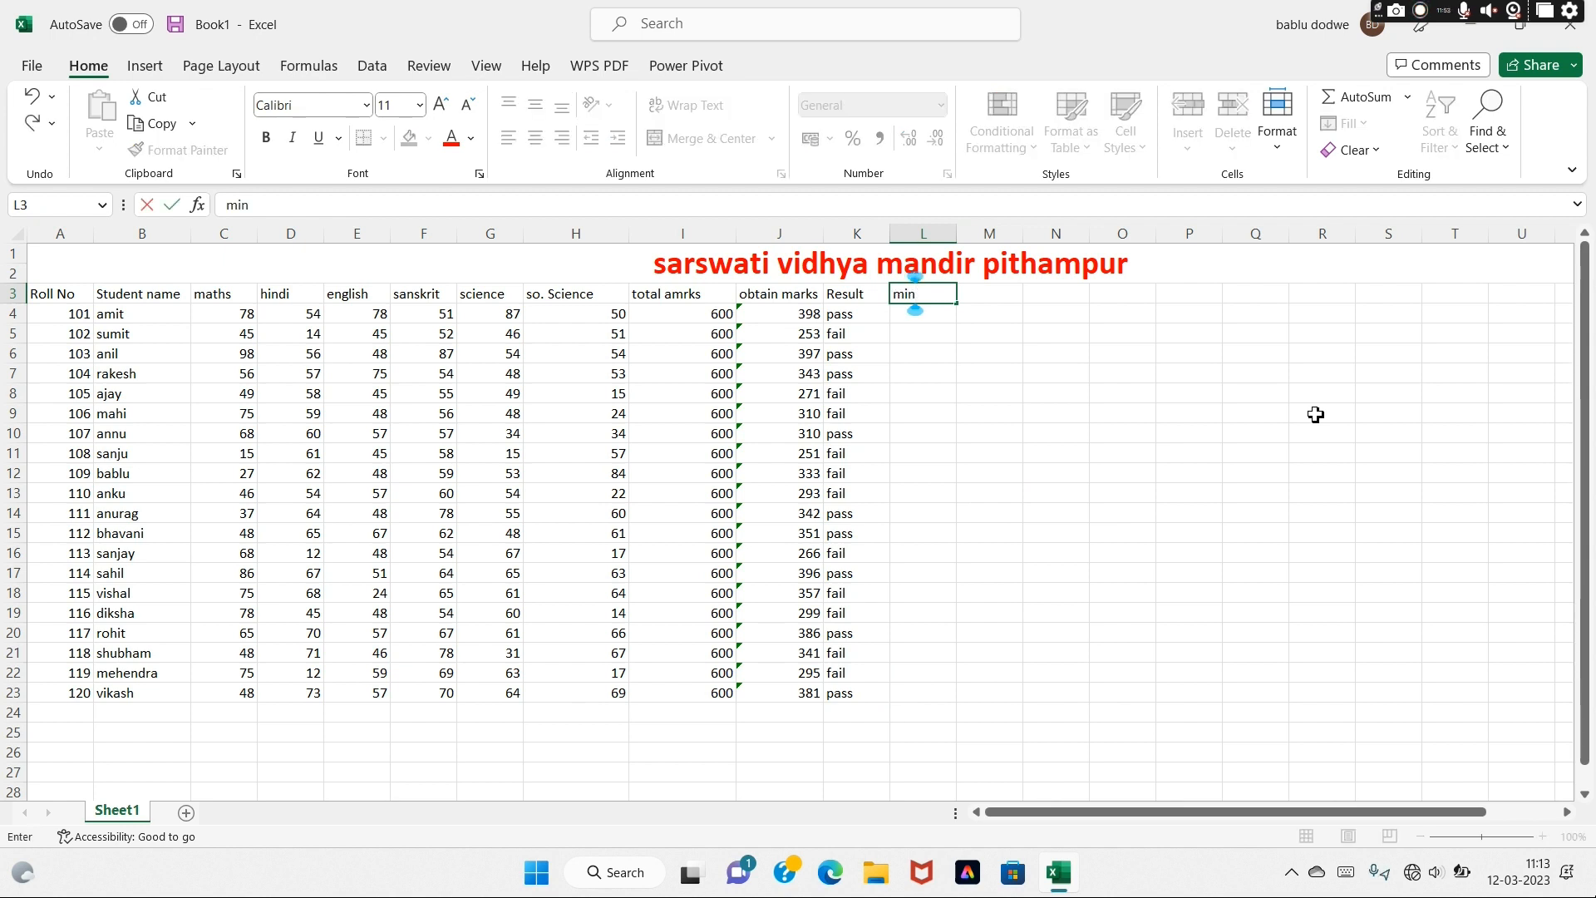
left_click(982, 297)
type("max")
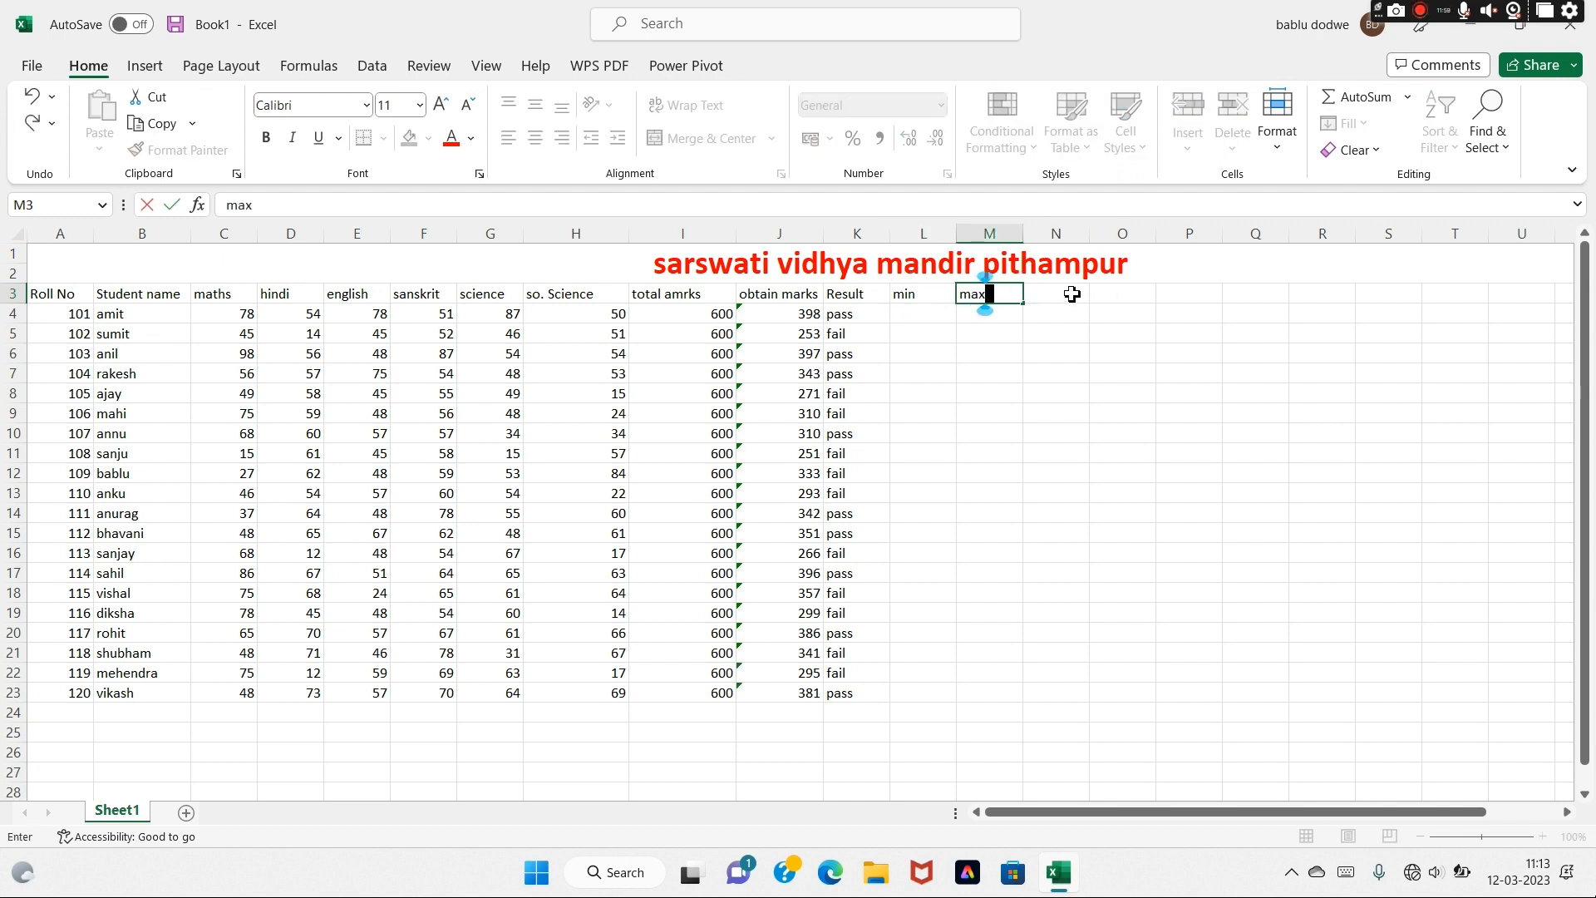
left_click(1071, 293)
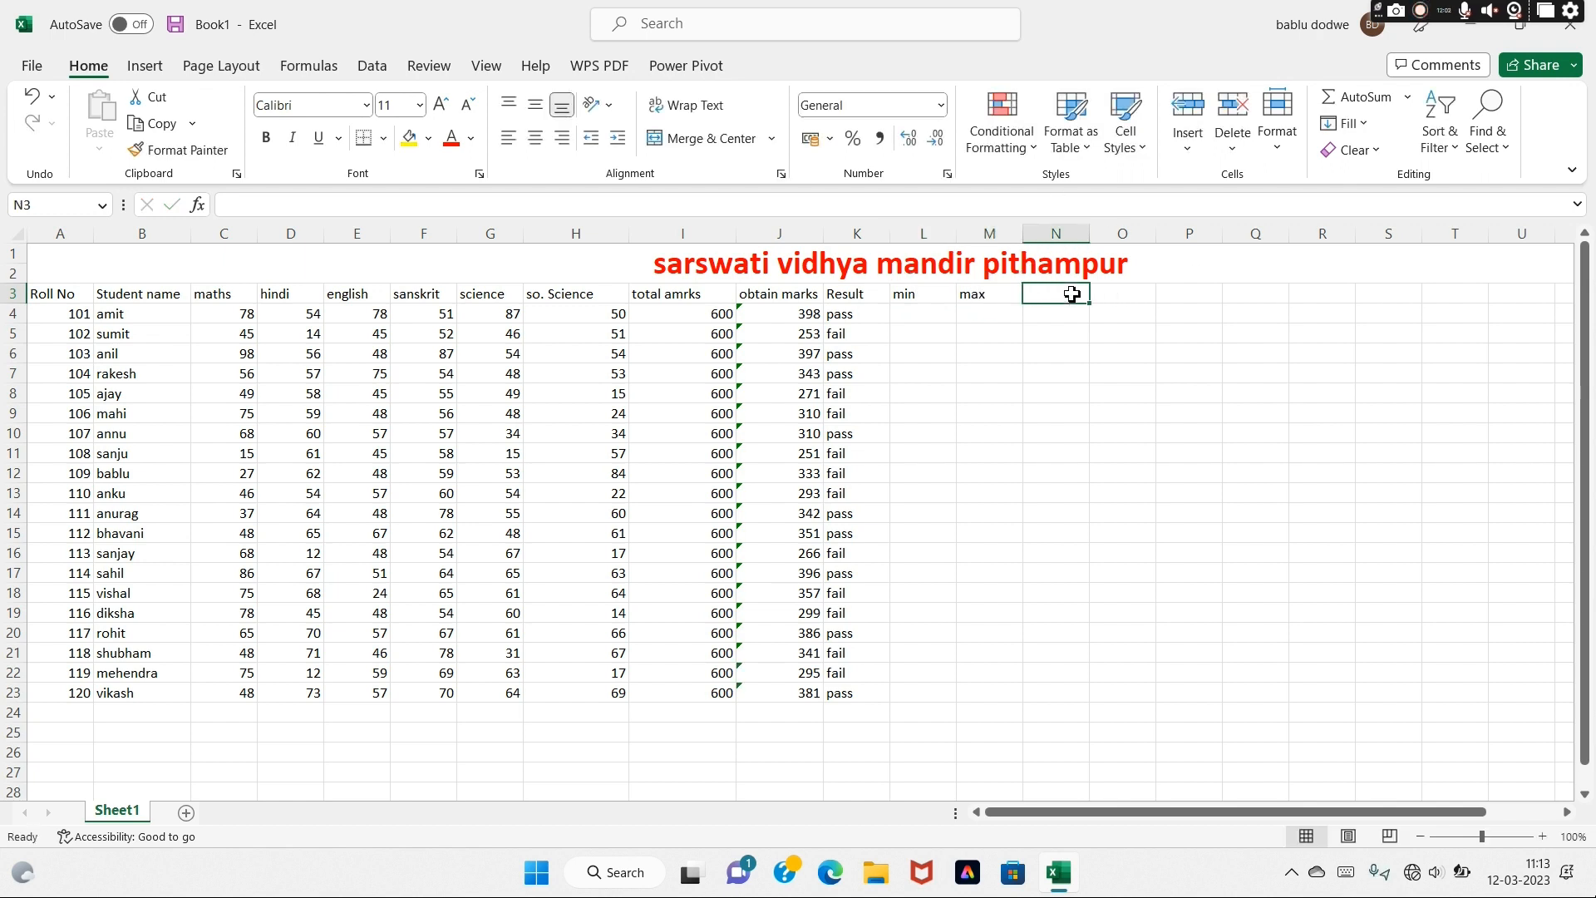
Calculate the lowest subject mark in L4 with =MIN(C4:H4) and fill the formula down to L23
left_click(922, 314)
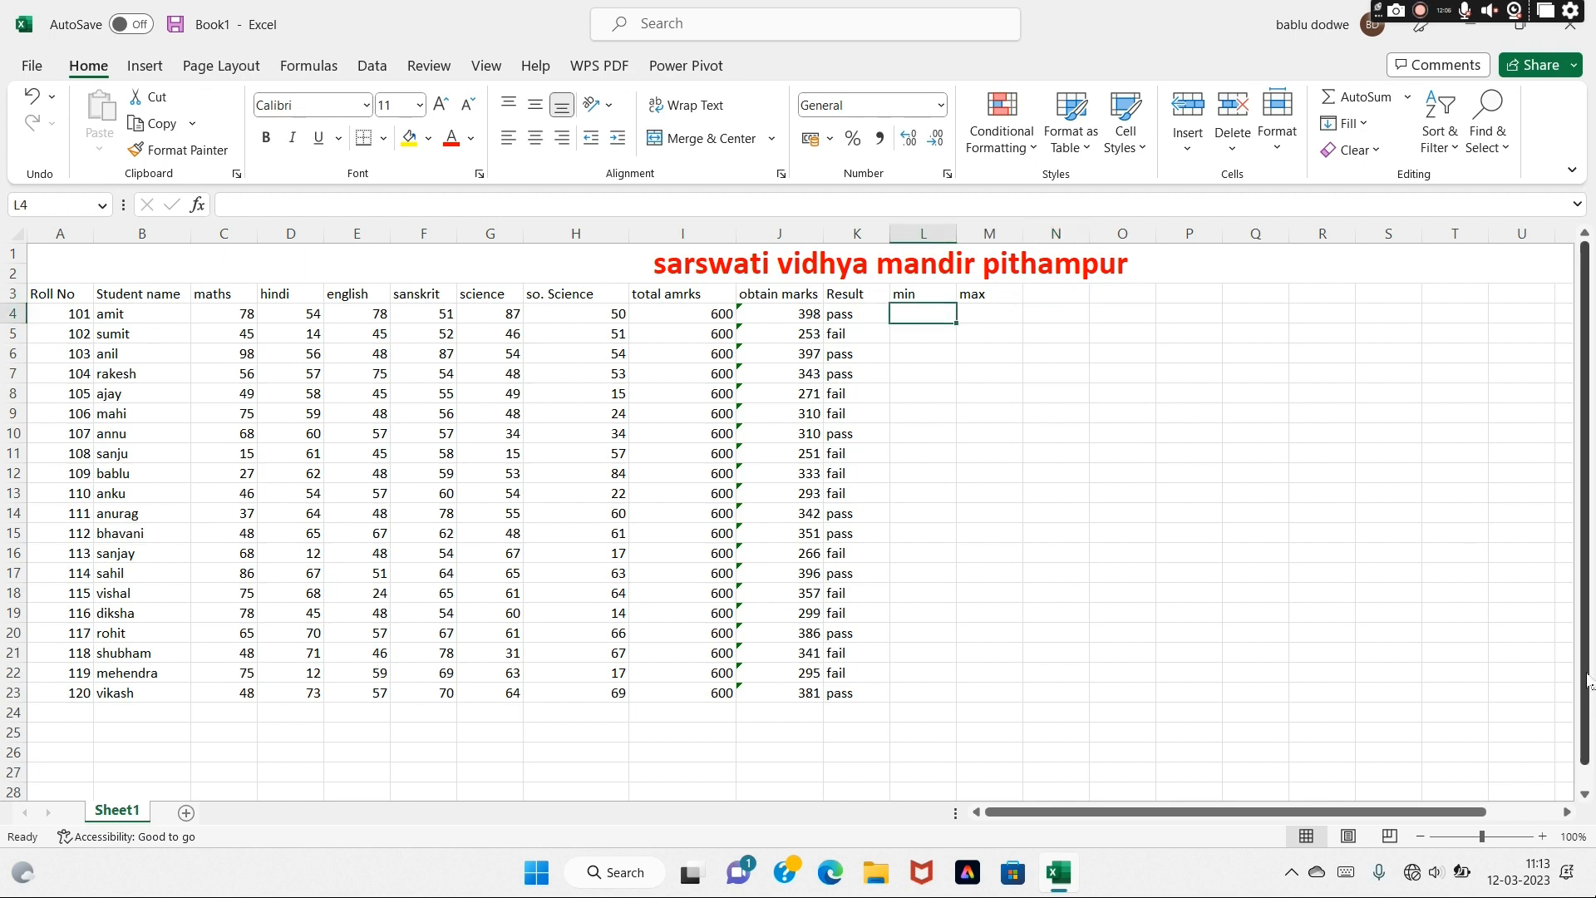
type("=min(")
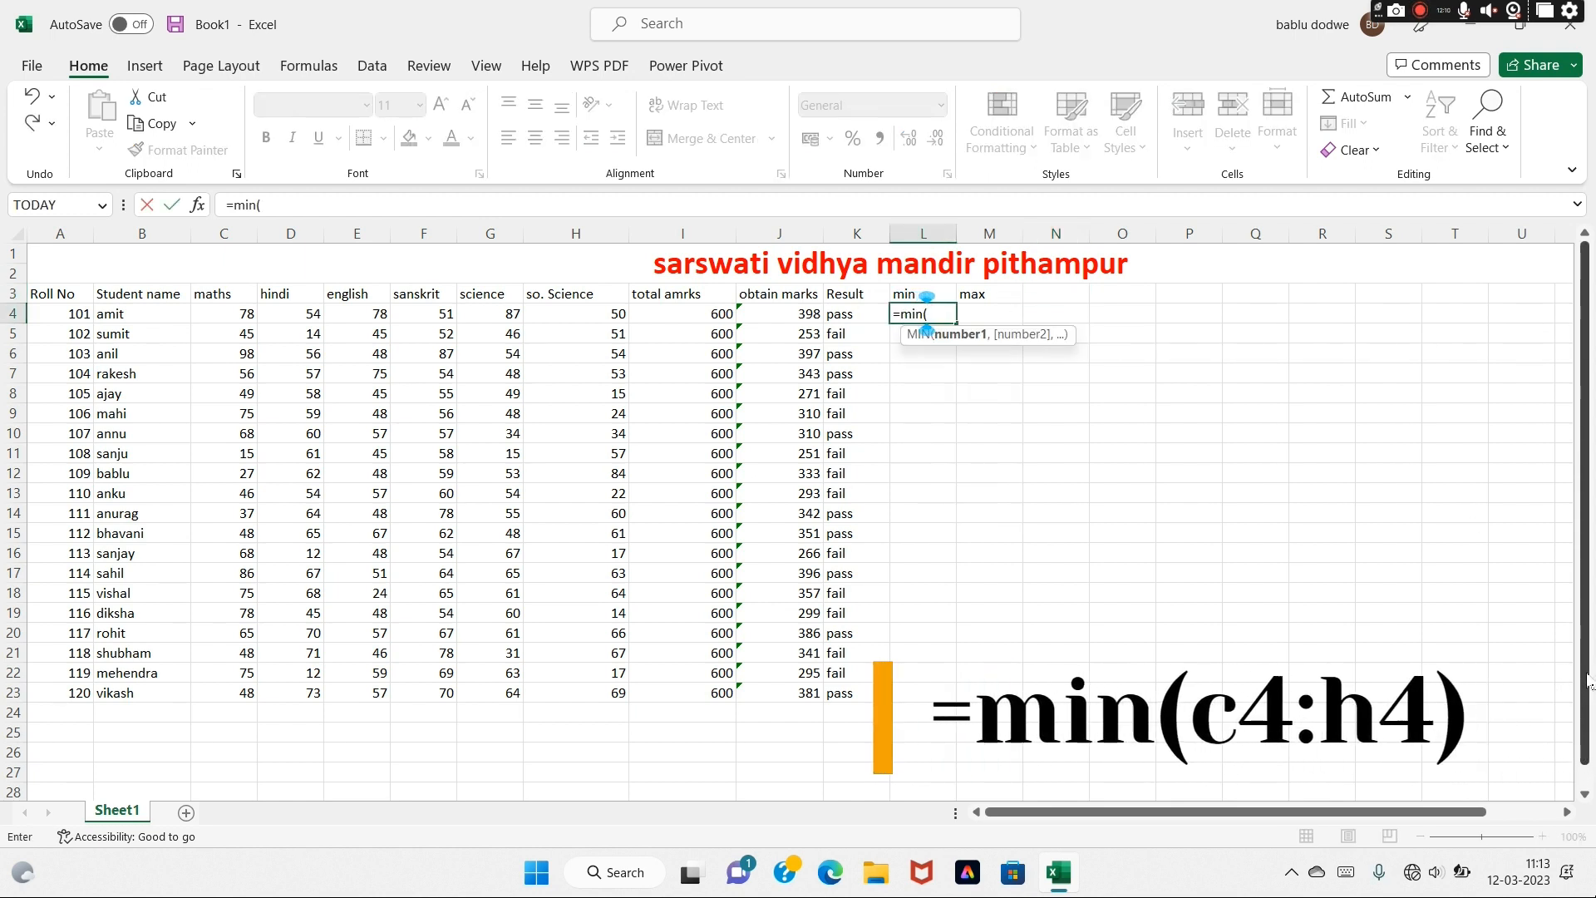
left_click_drag(232, 314, 585, 315)
key("Return")
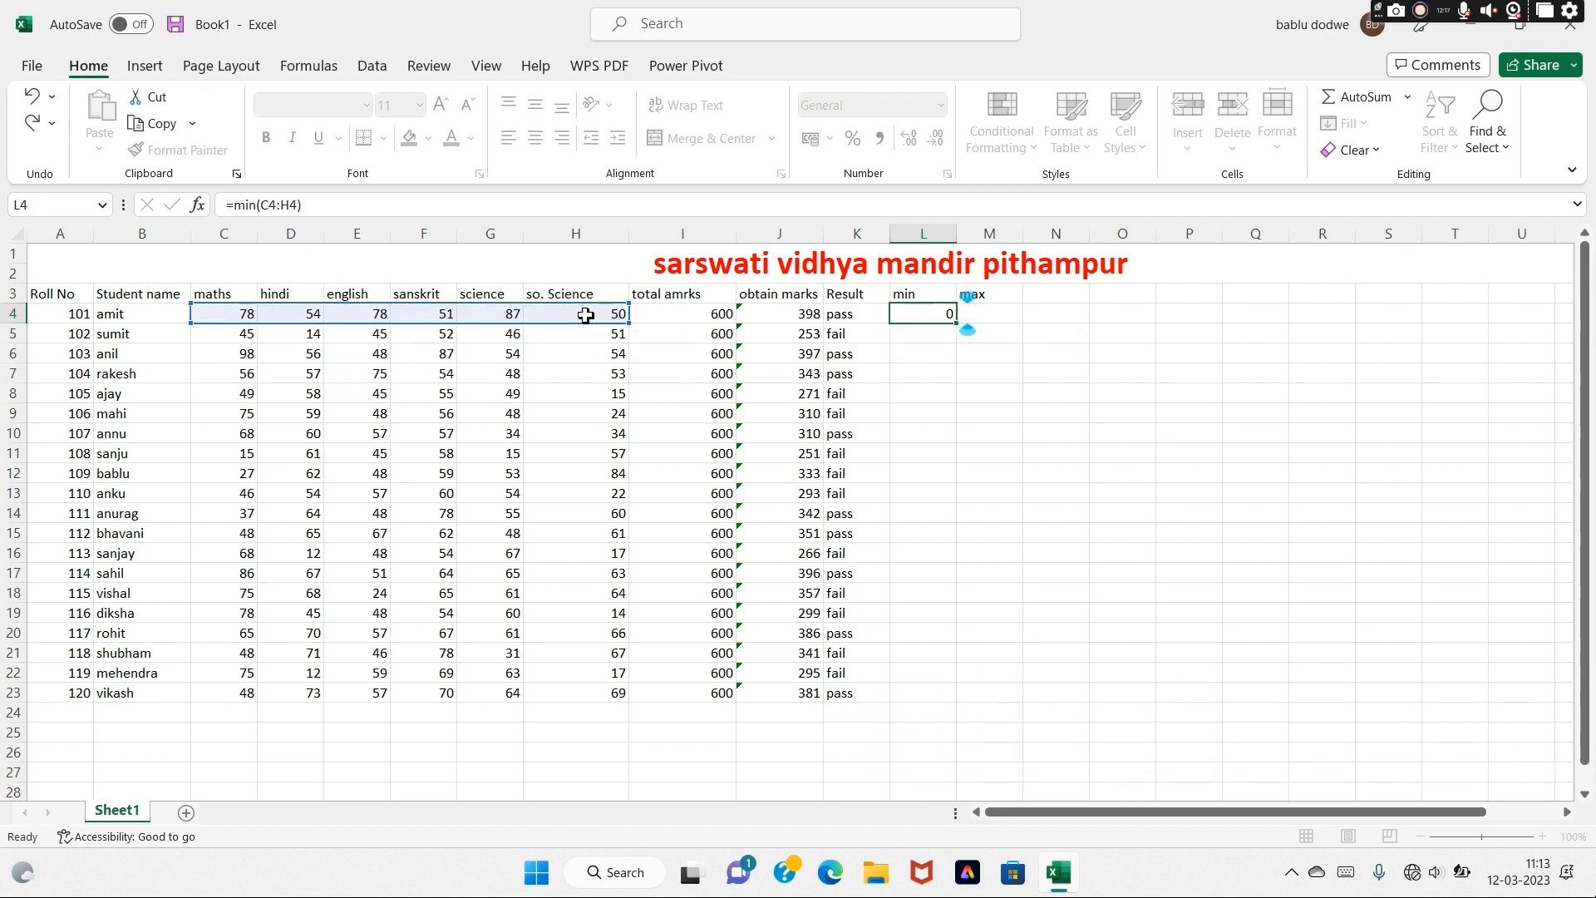
left_click(925, 320)
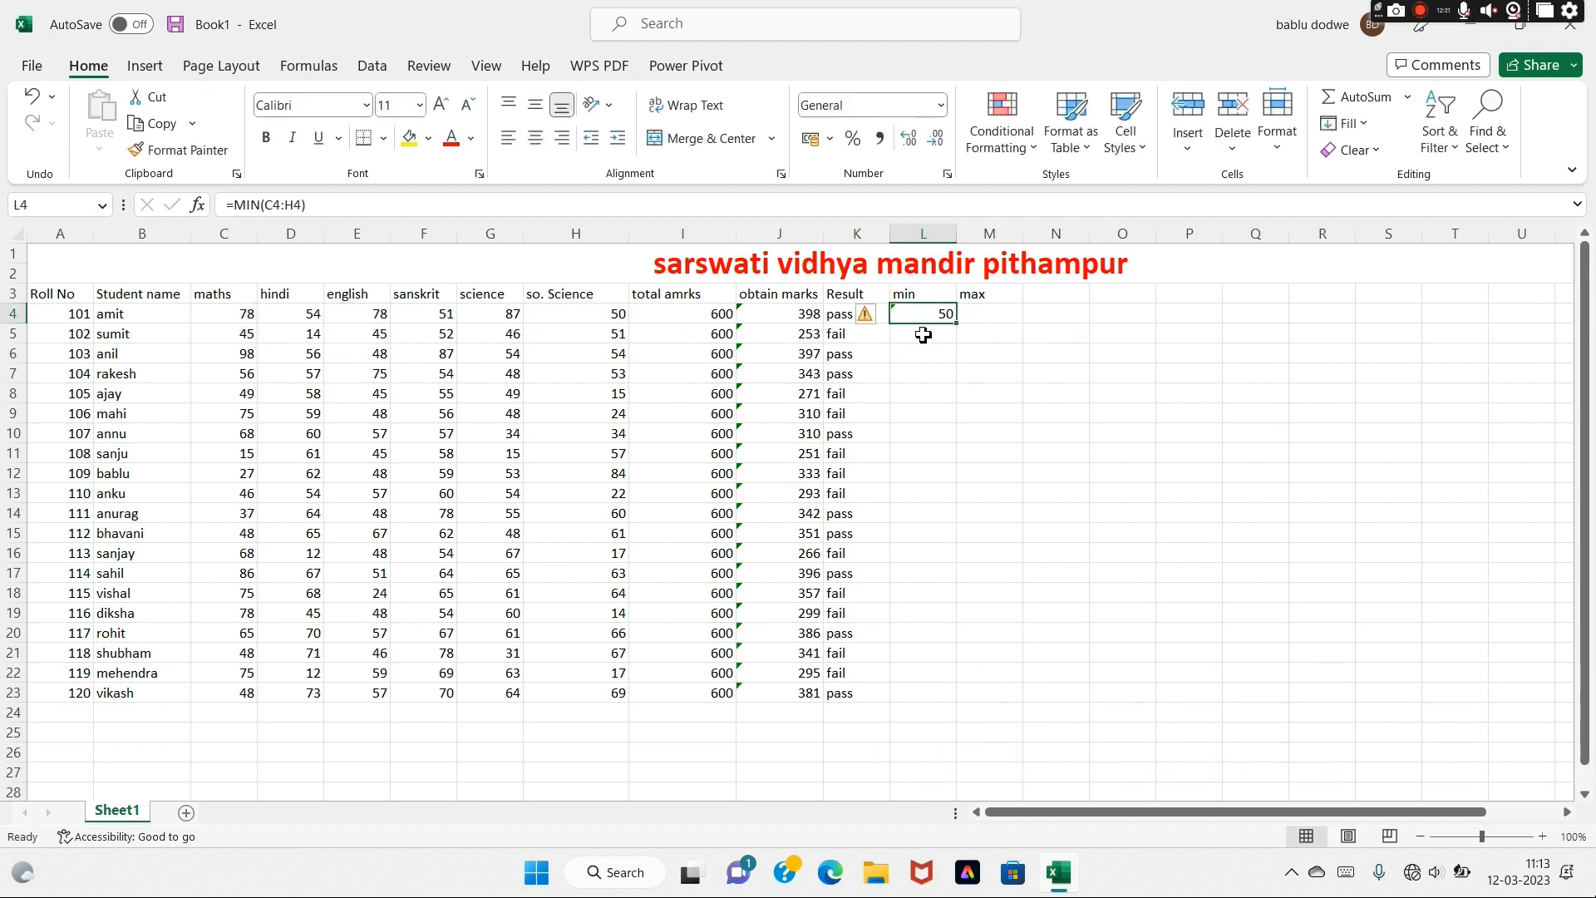
left_click_drag(958, 321, 925, 468)
scroll(1190, 366, "up", 4)
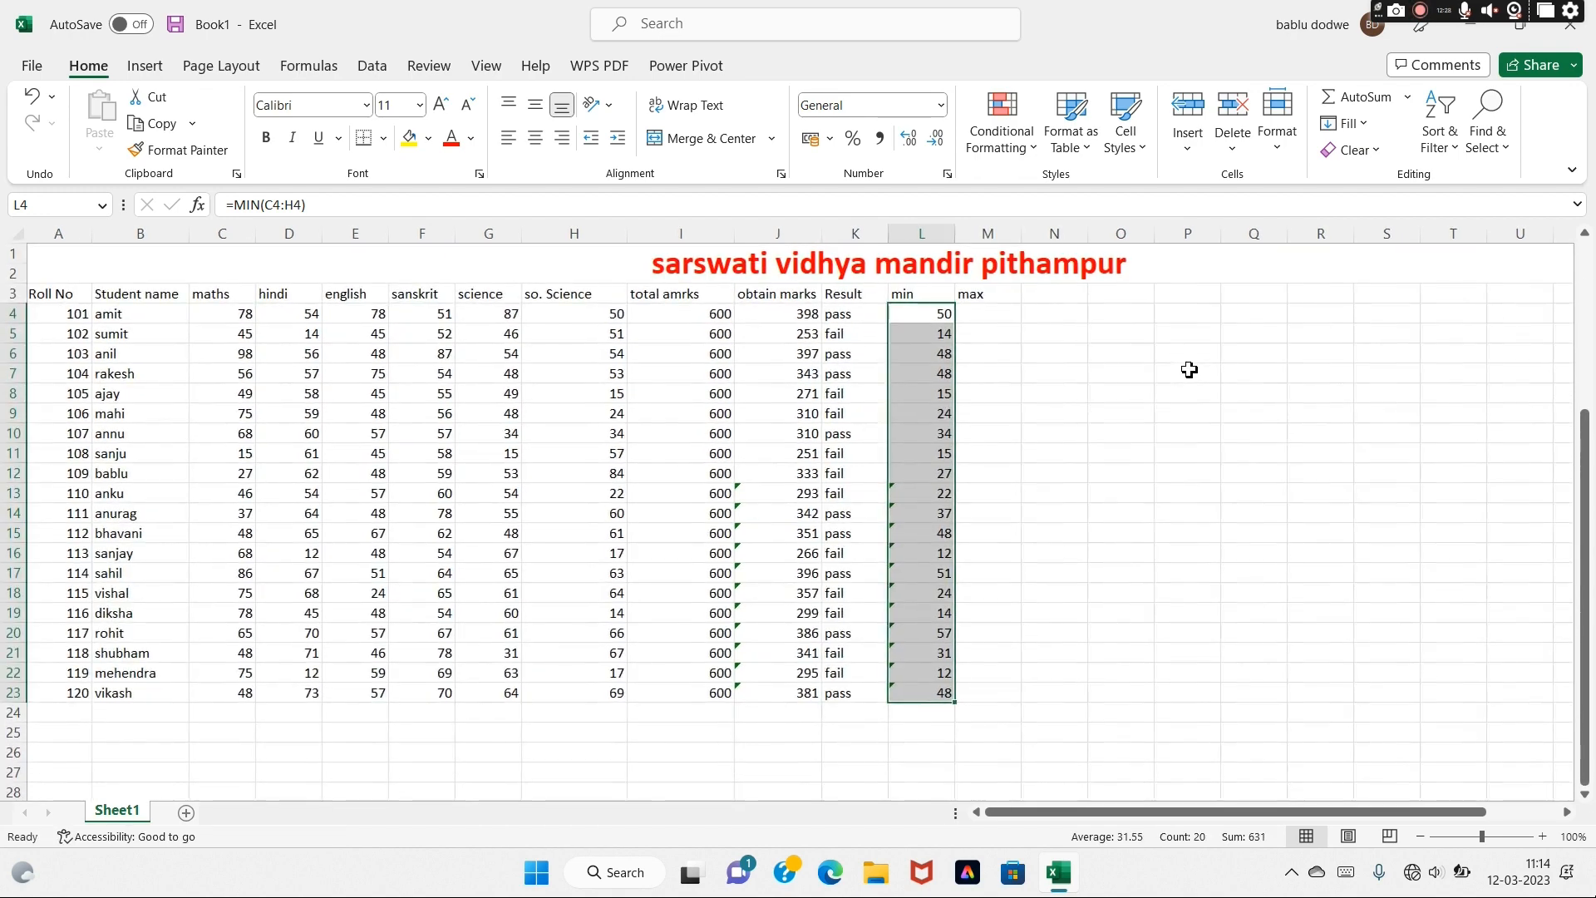
Ignore the formula errors flagged in the min cells L4:L23 and in the obtain marks cell J5
left_click(867, 314)
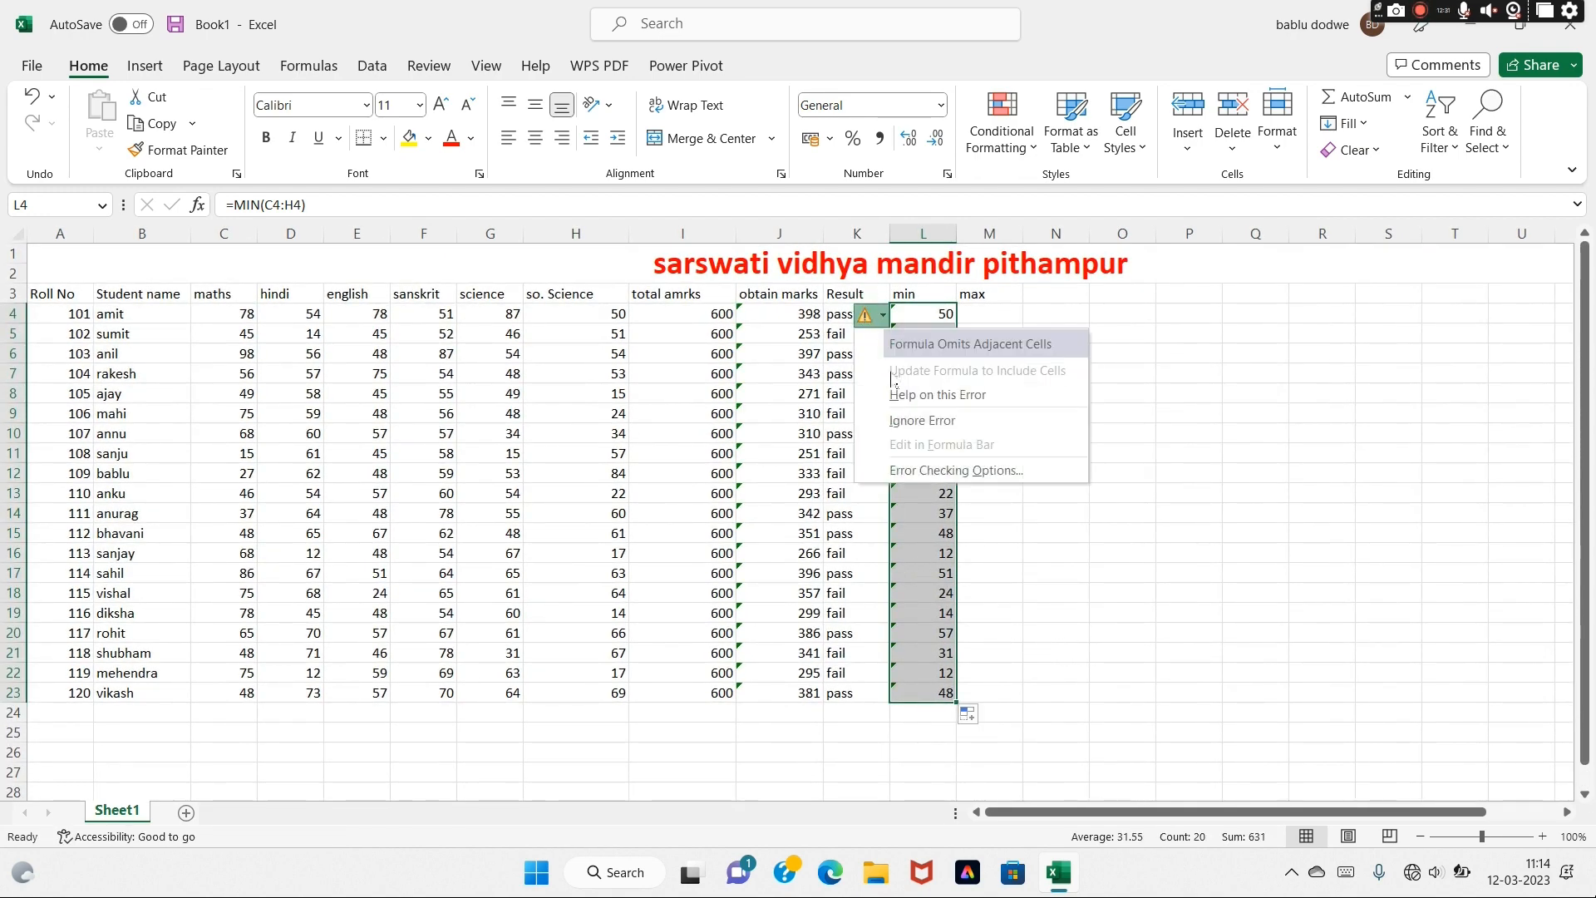
left_click(913, 415)
left_click(751, 334)
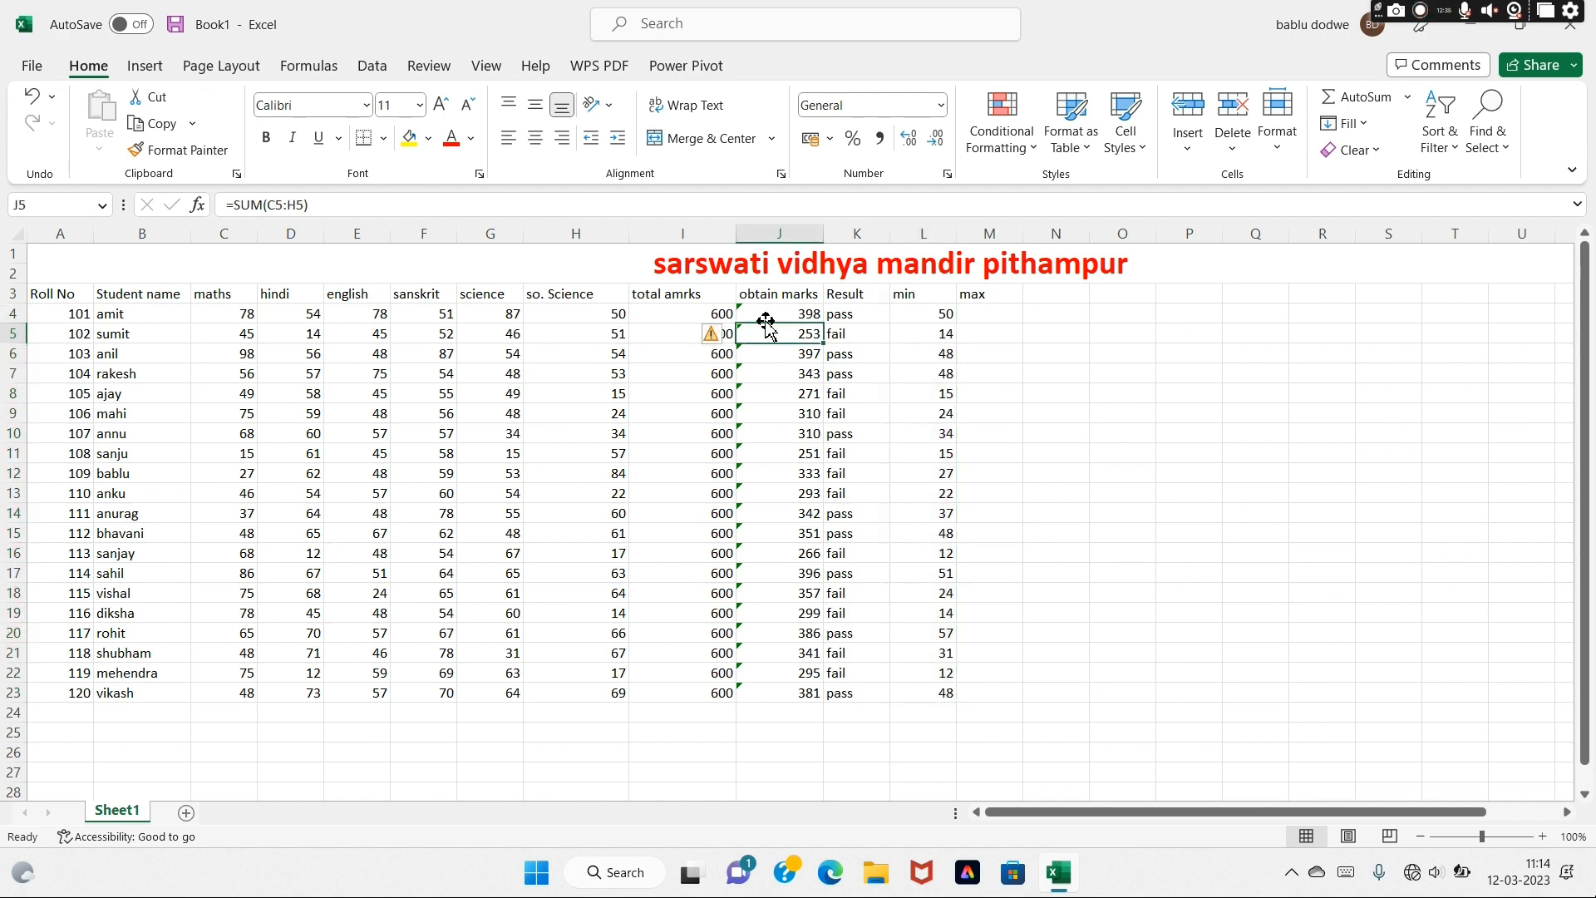
left_click(712, 335)
left_click(774, 439)
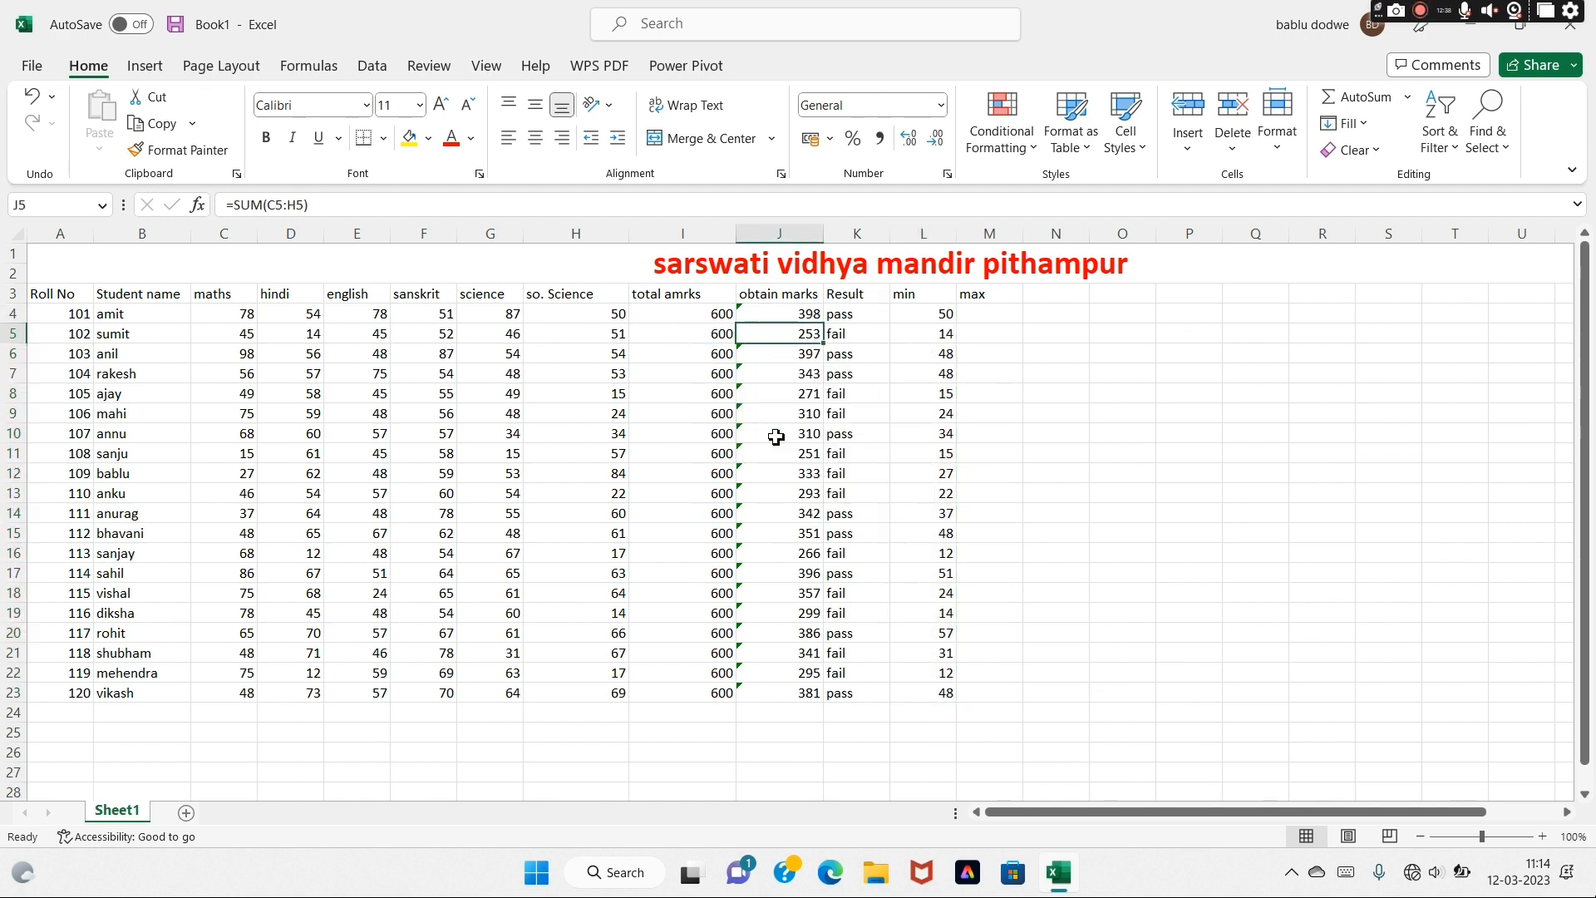
Ignore the formula error flagged in J4 and refill its SUM formula down to J23
left_click(757, 320)
left_click(712, 315)
left_click(773, 419)
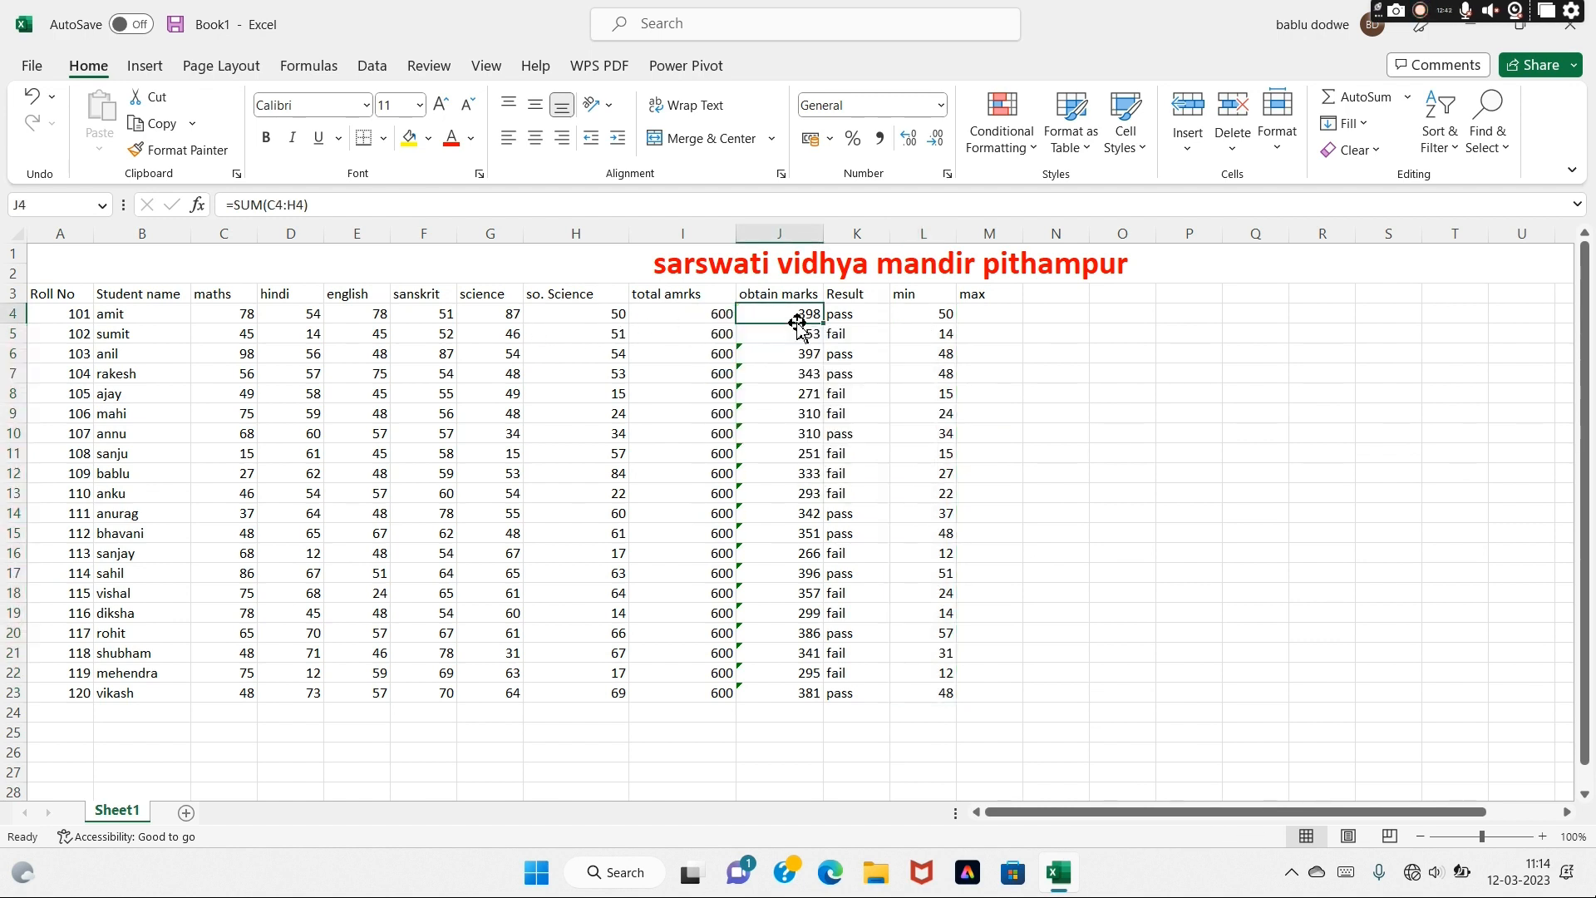
left_click_drag(824, 323, 825, 700)
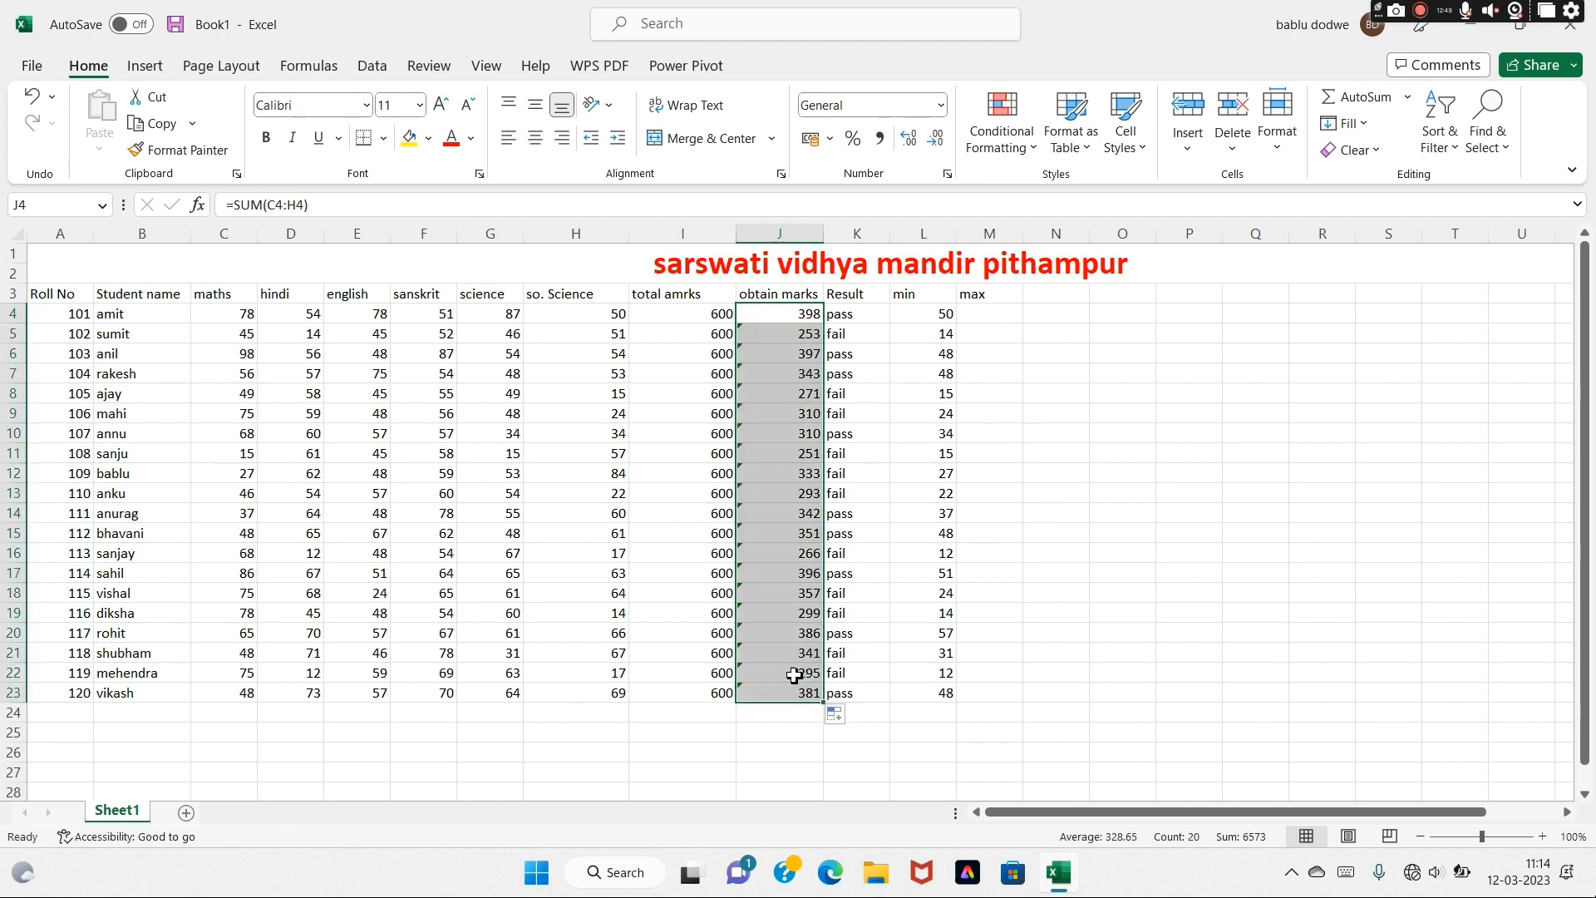
left_click(969, 457)
left_click(993, 315)
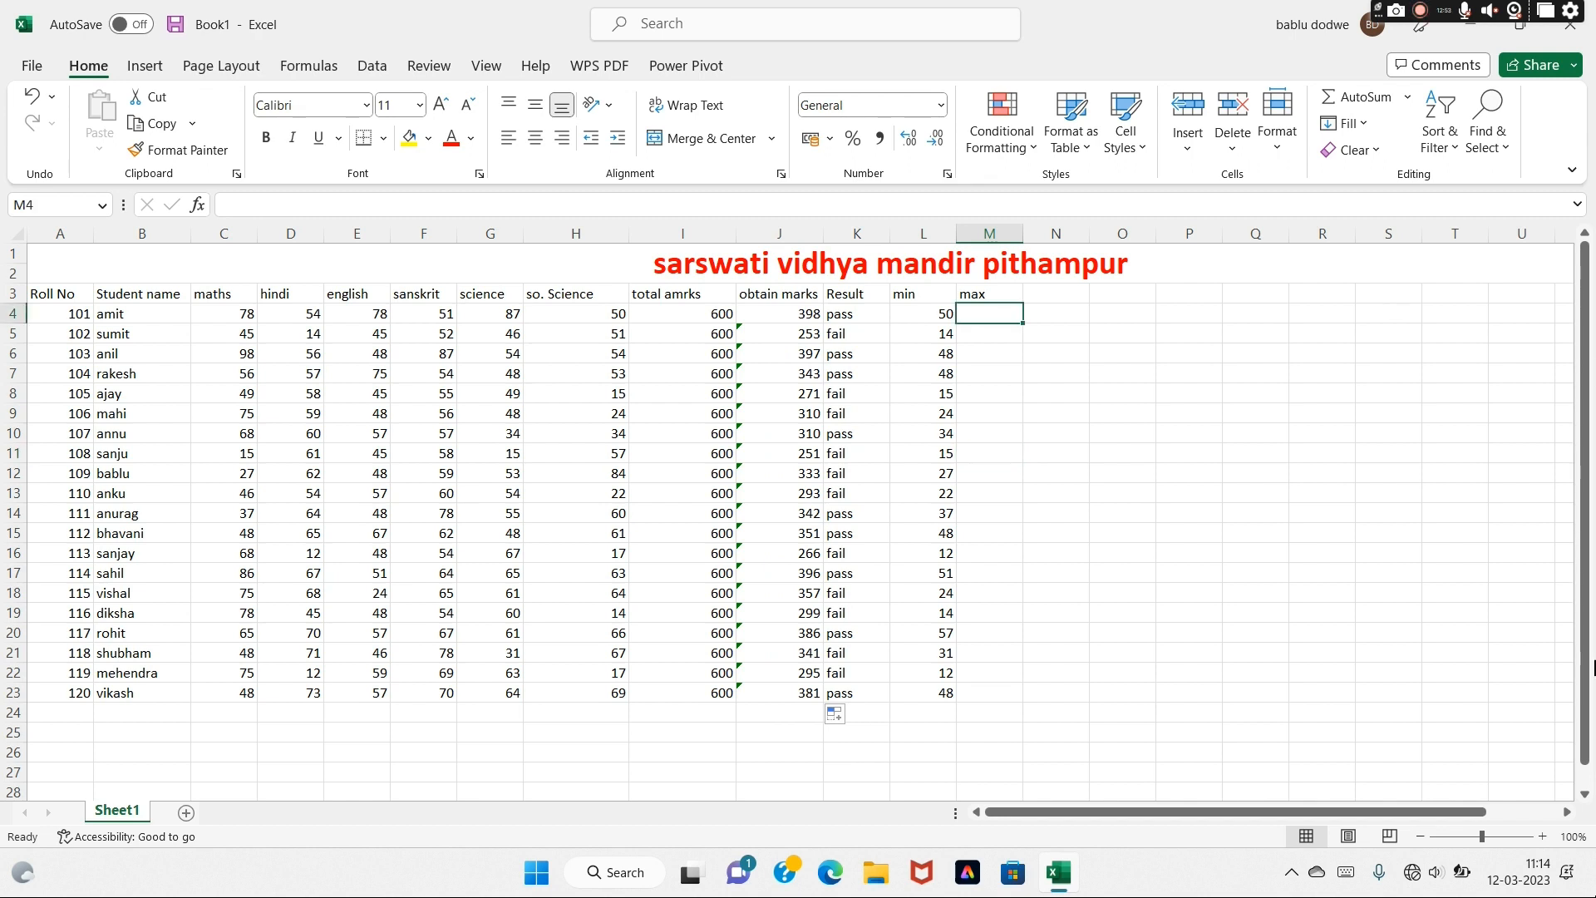
type("=max(")
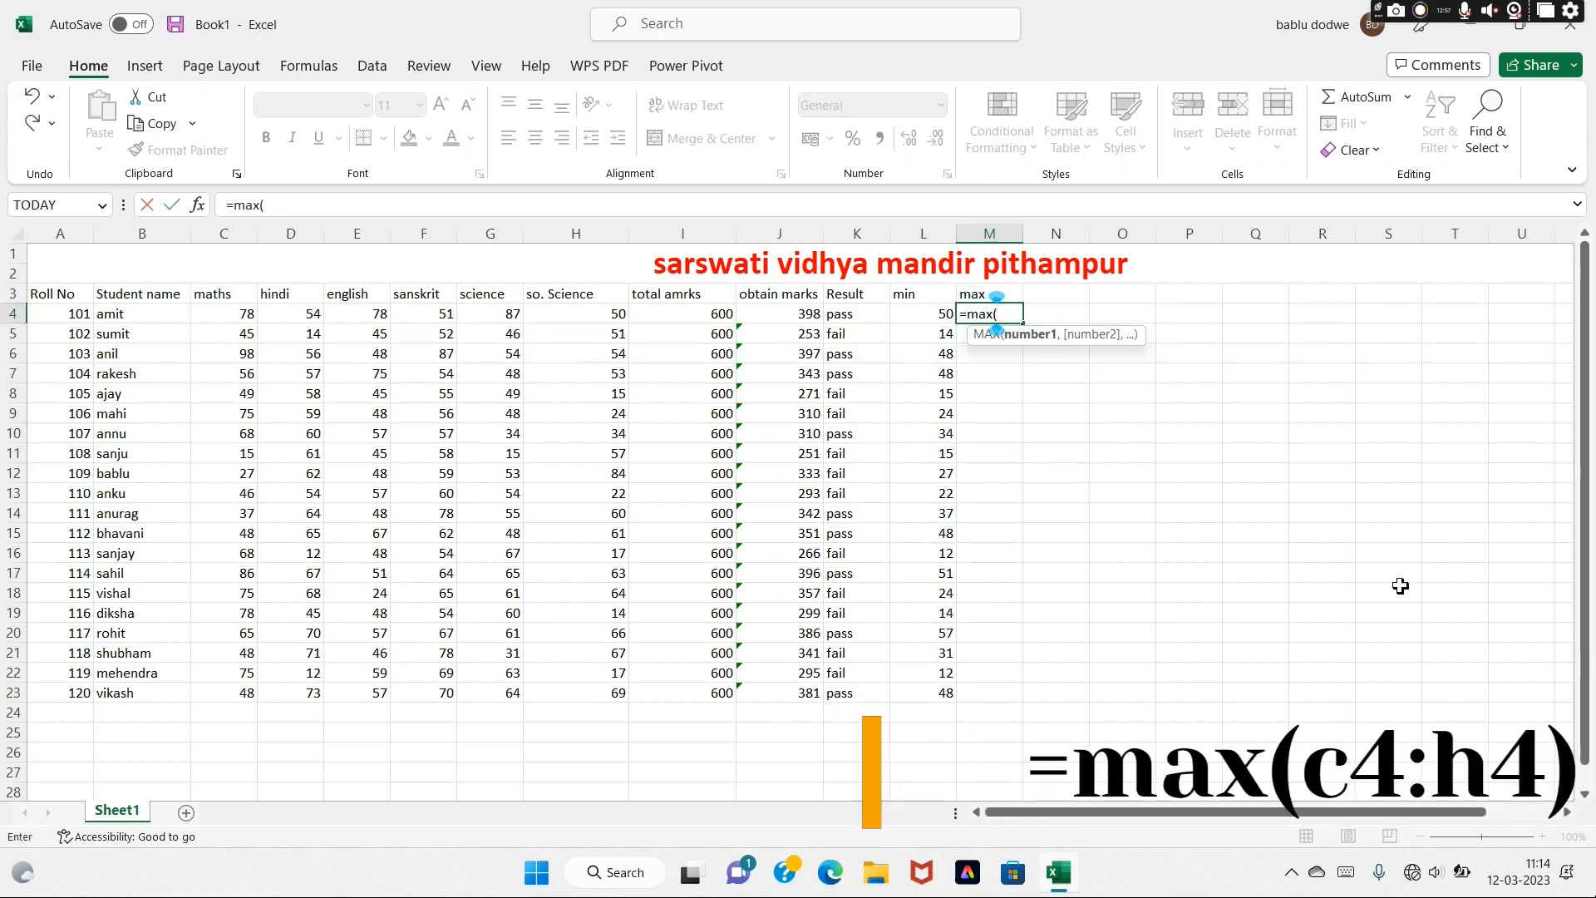
left_click_drag(249, 316, 616, 316)
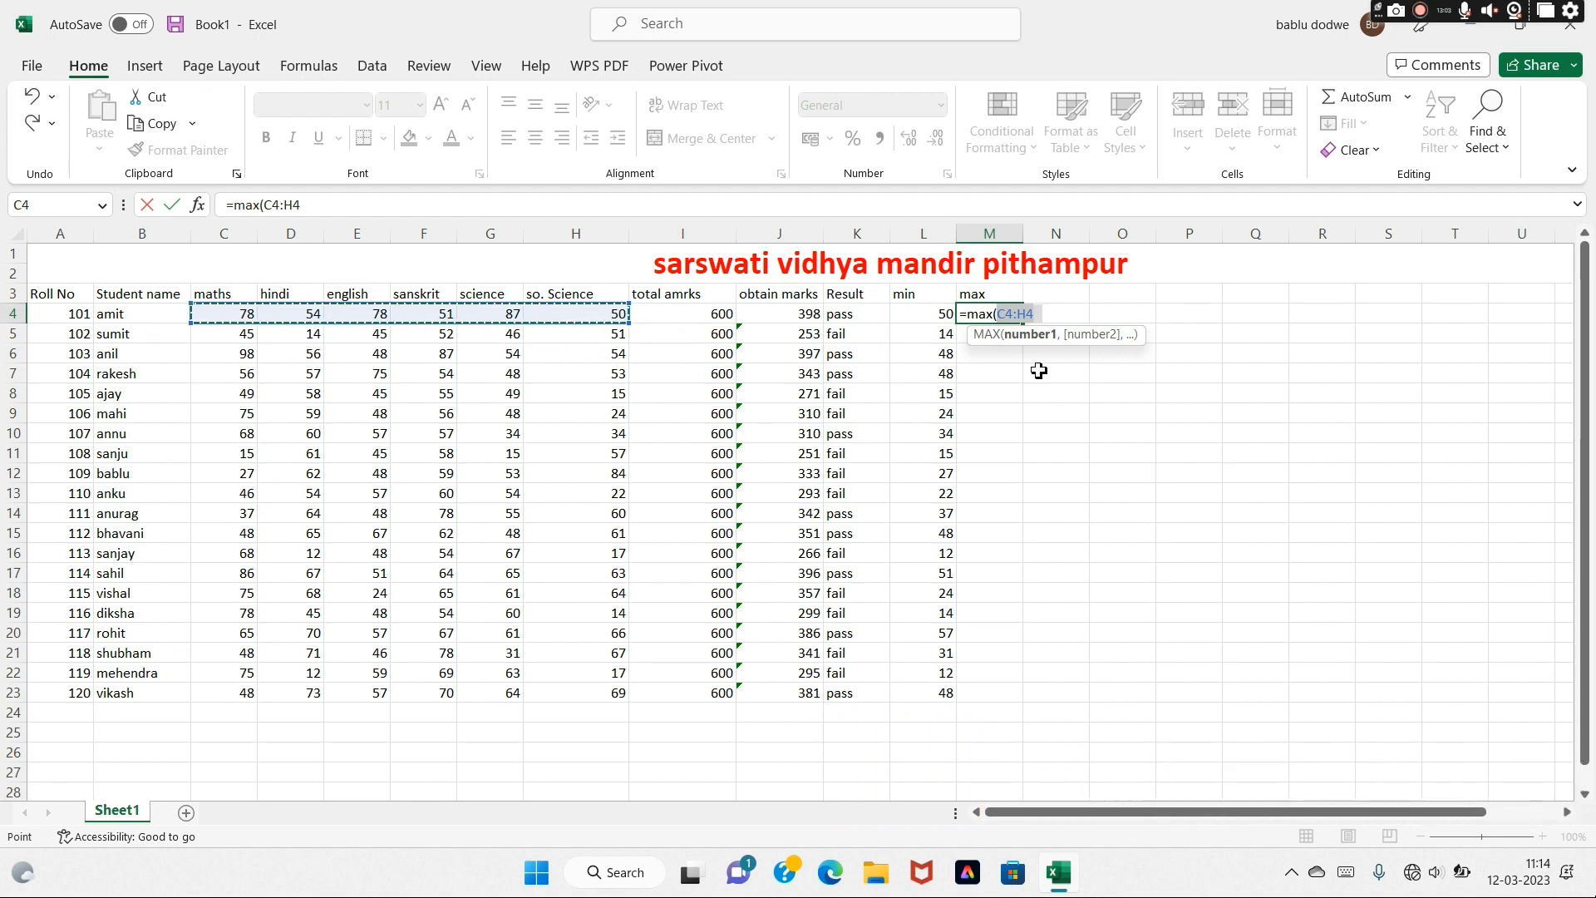
type(")")
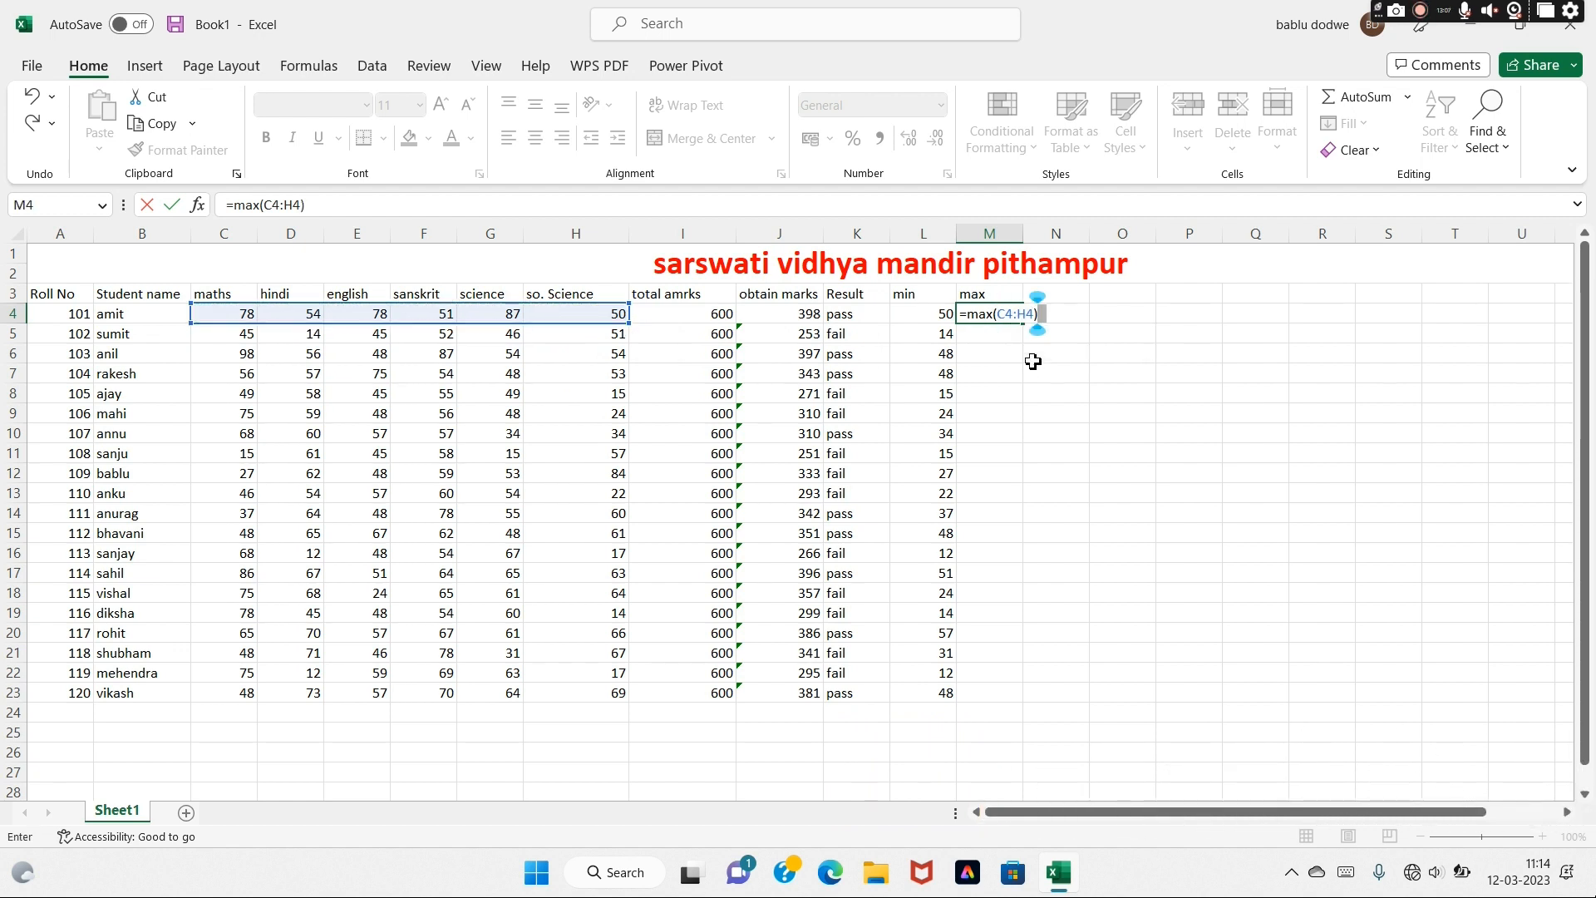
key("BackSpace")
key("BackSpace")
key("BackSpace")
key("BackSpace")
key("BackSpace")
key("BackSpace")
key("BackSpace")
key("BackSpace")
key("BackSpace")
key("BackSpace")
key("BackSpace")
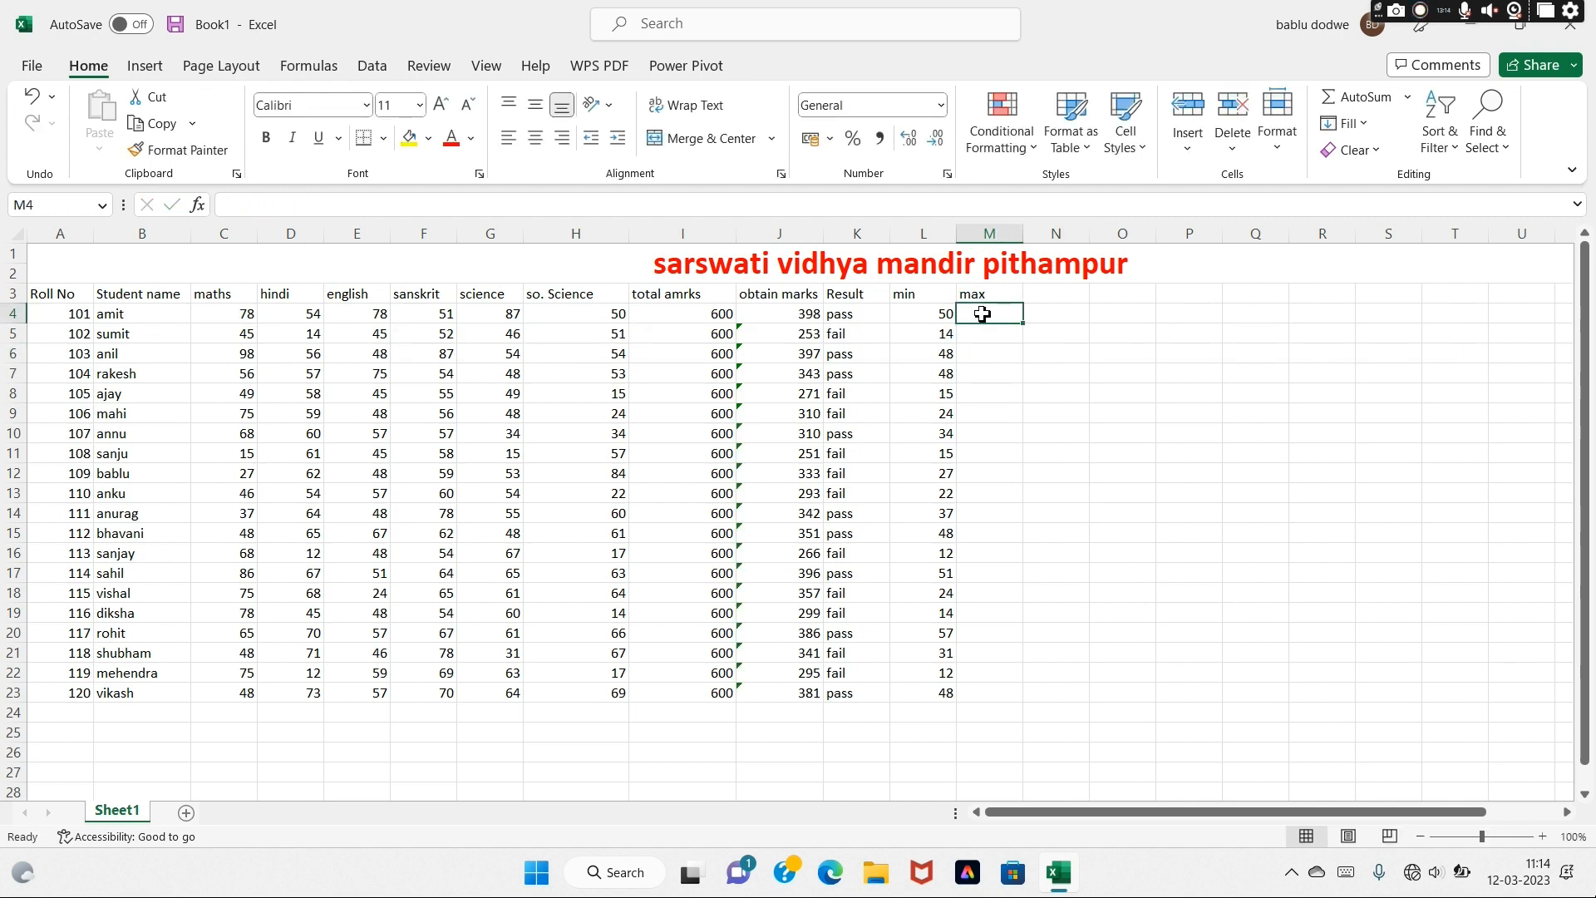
Calculate the highest subject mark for the first student in M4 with =MAX(C4:H4)
type("=max")
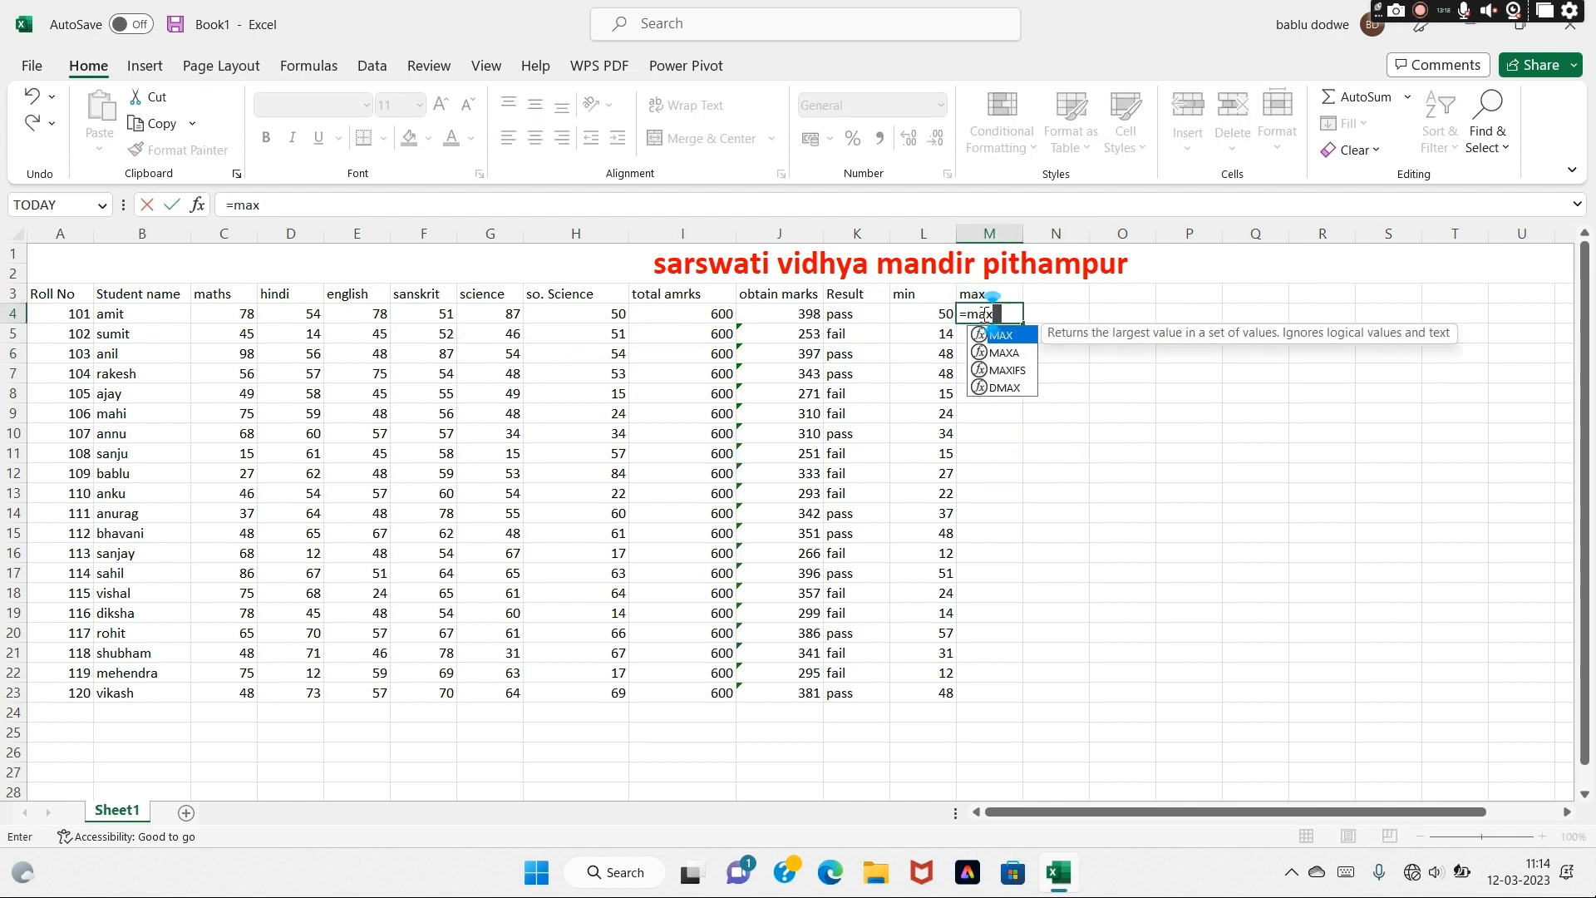
type("(")
left_click(255, 317)
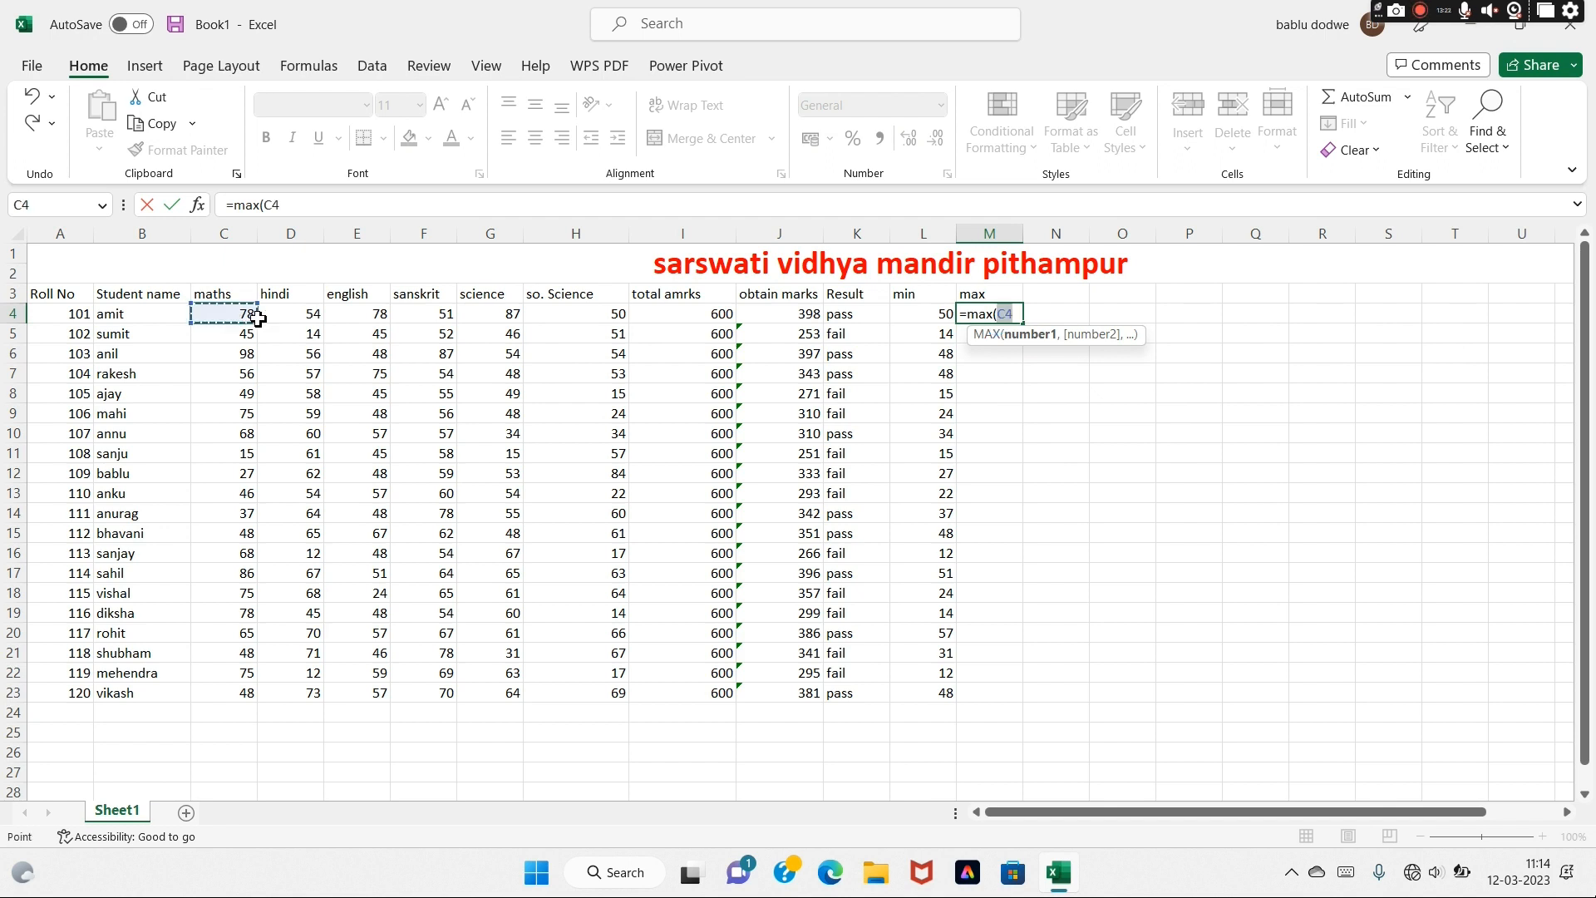
left_click_drag(257, 318, 566, 324)
type(")")
key("Return")
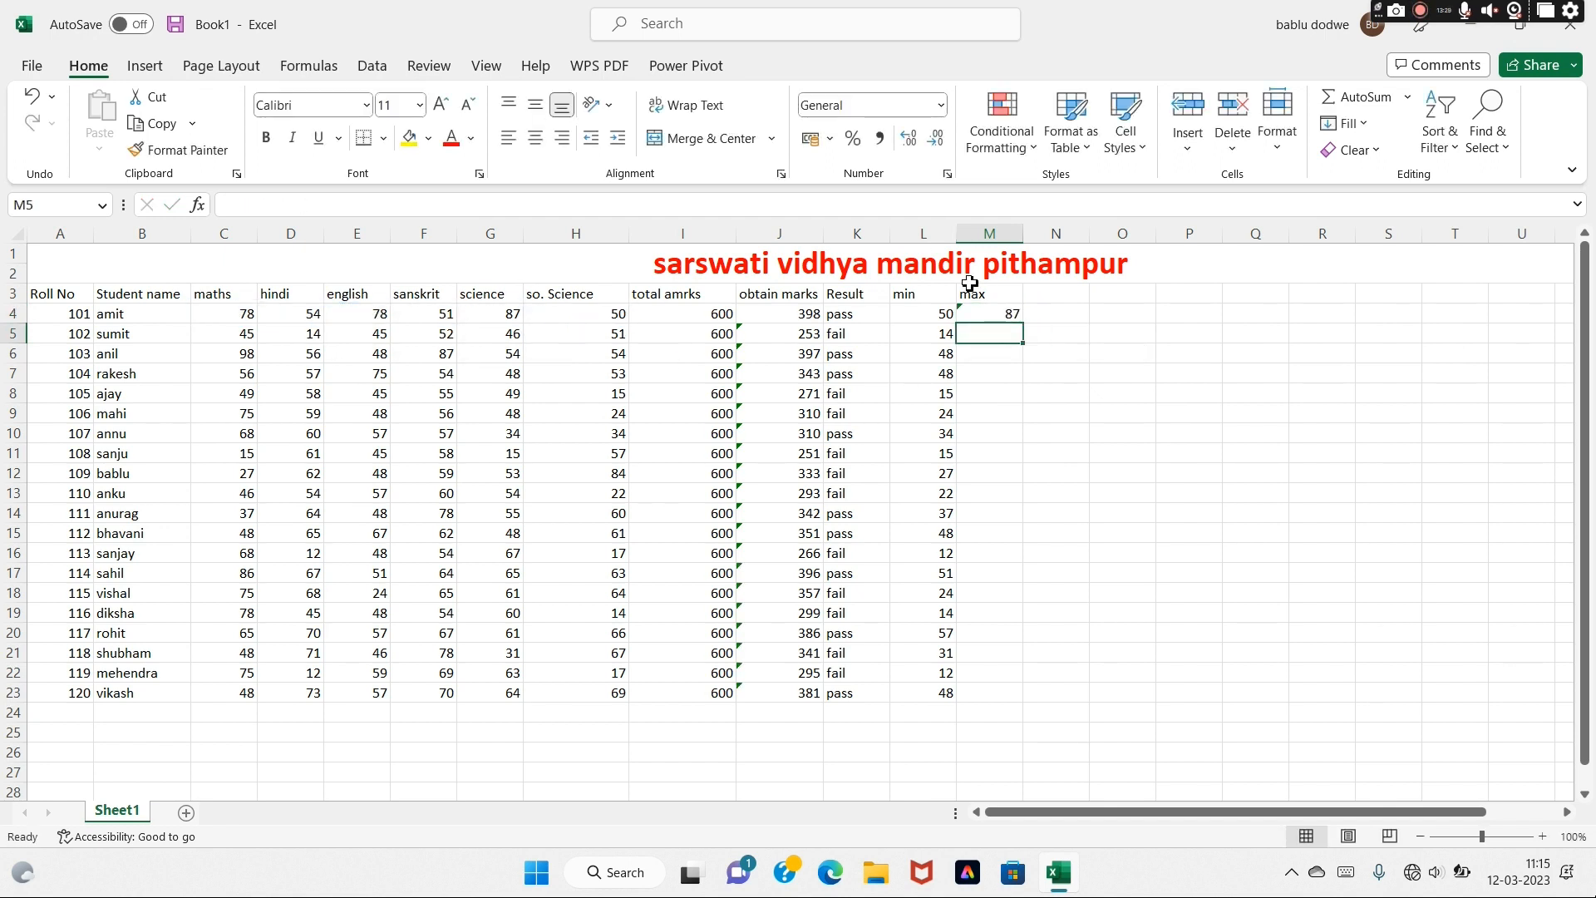
left_click(979, 315)
left_click_drag(1023, 322, 1033, 699)
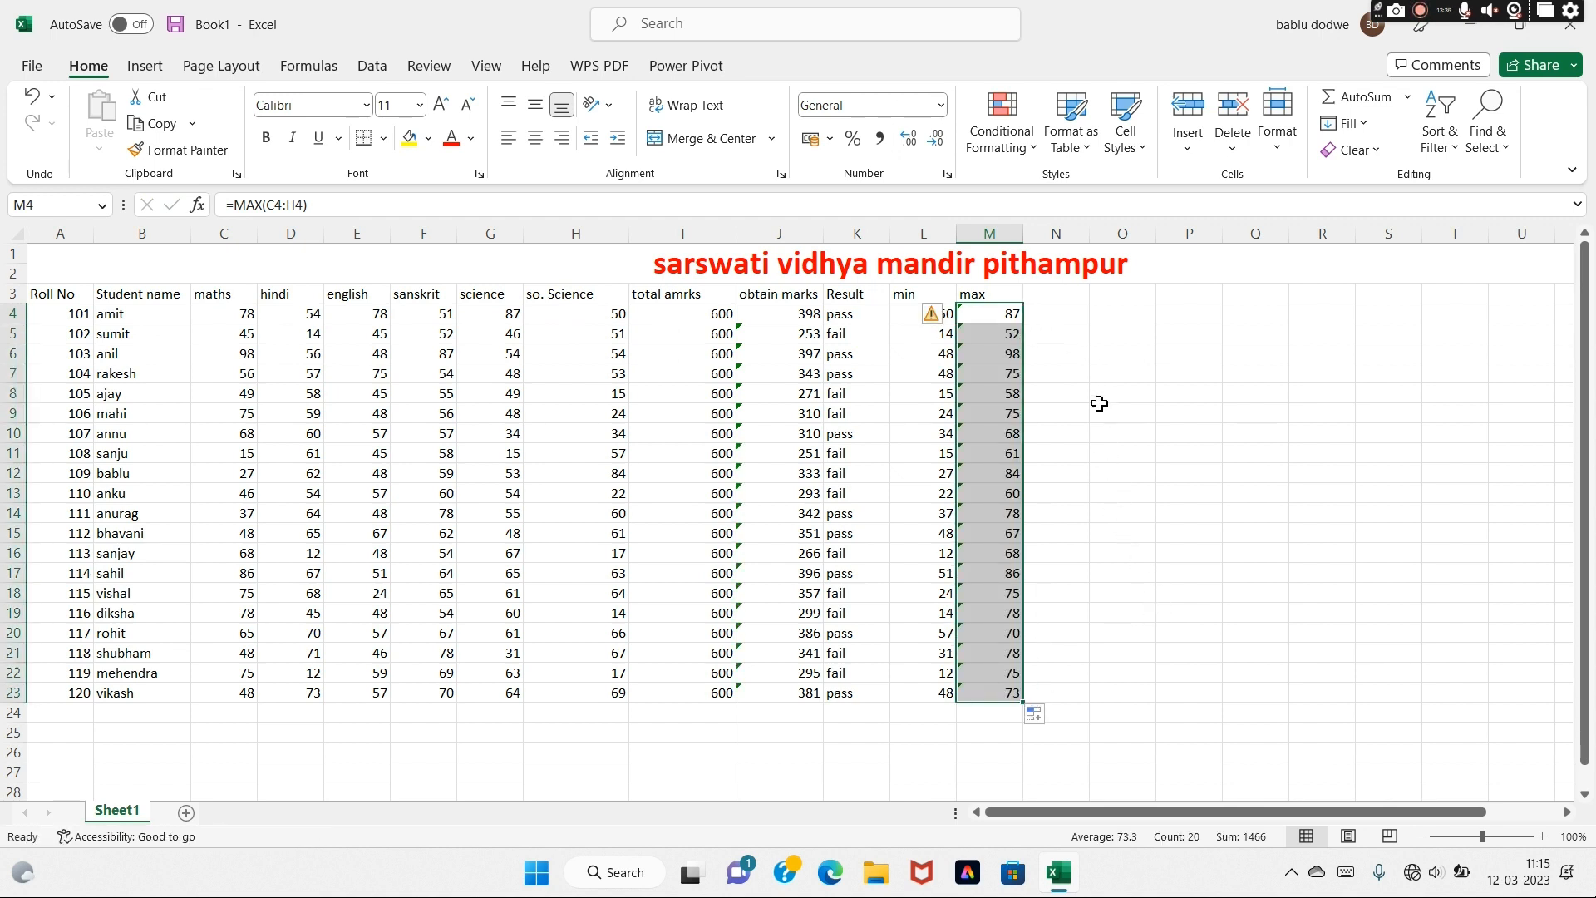
left_click(931, 300)
left_click(964, 315)
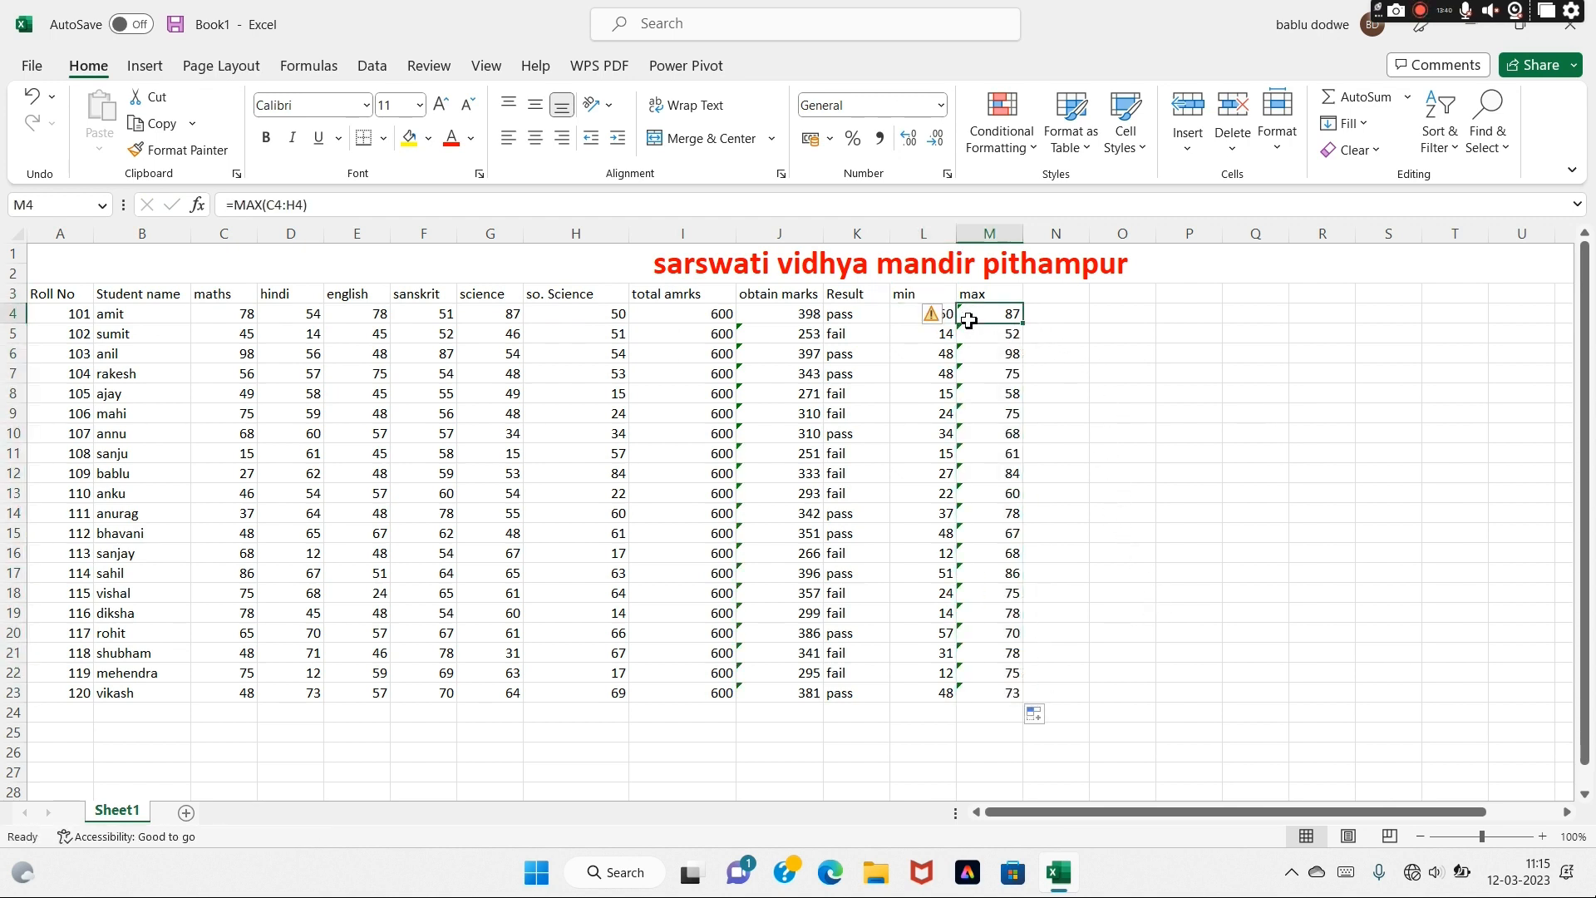
left_click(932, 315)
left_click(1006, 429)
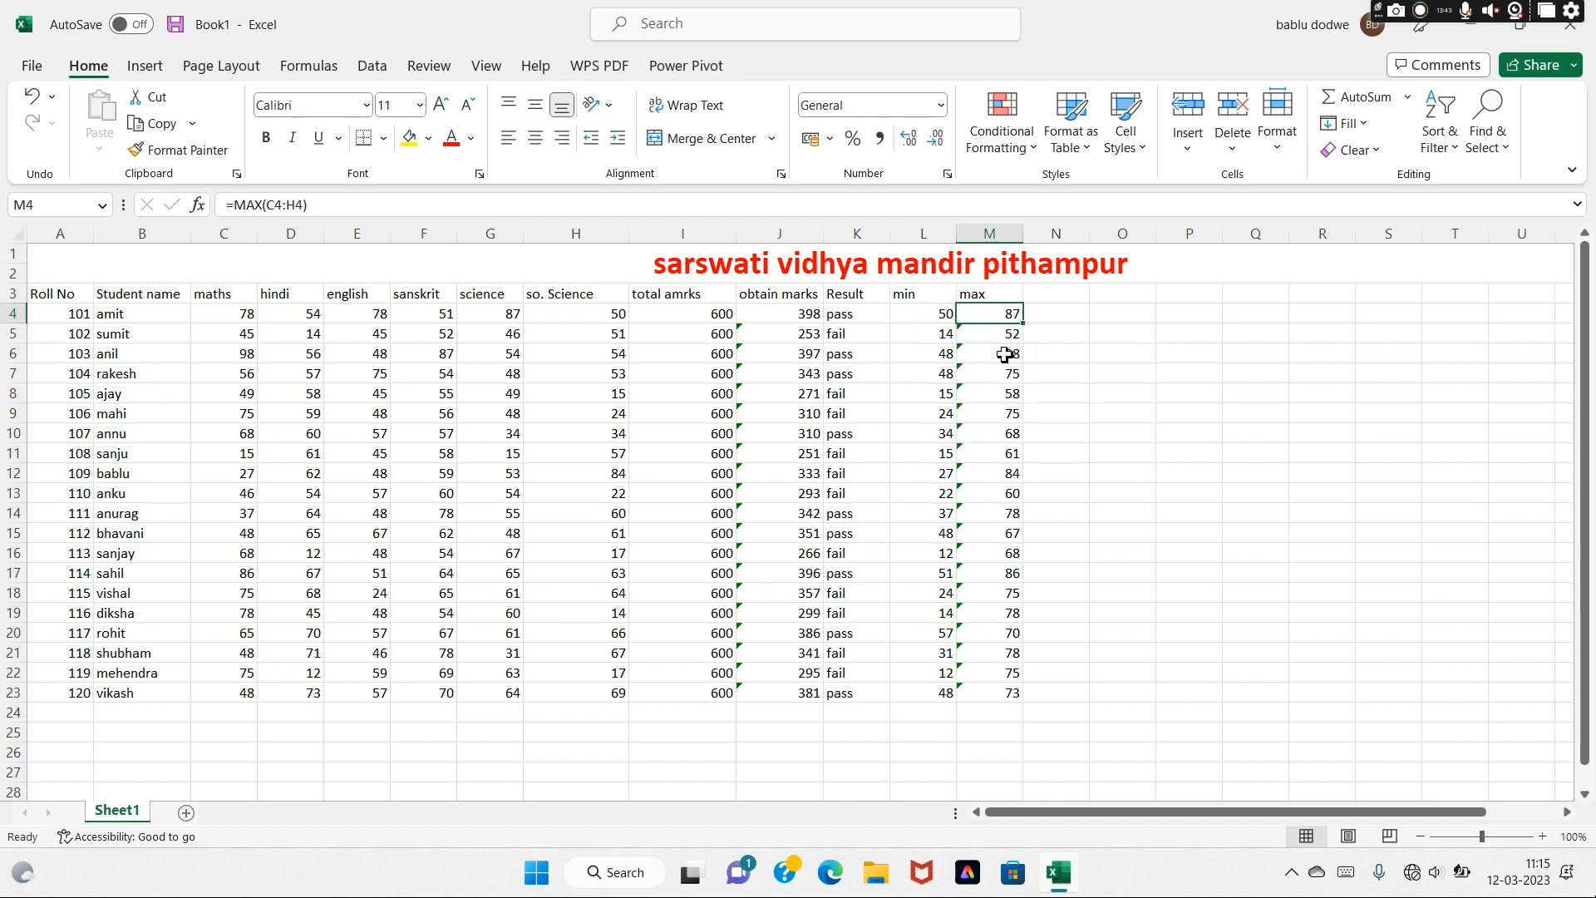
key("ctrl+z")
key("ctrl+z")
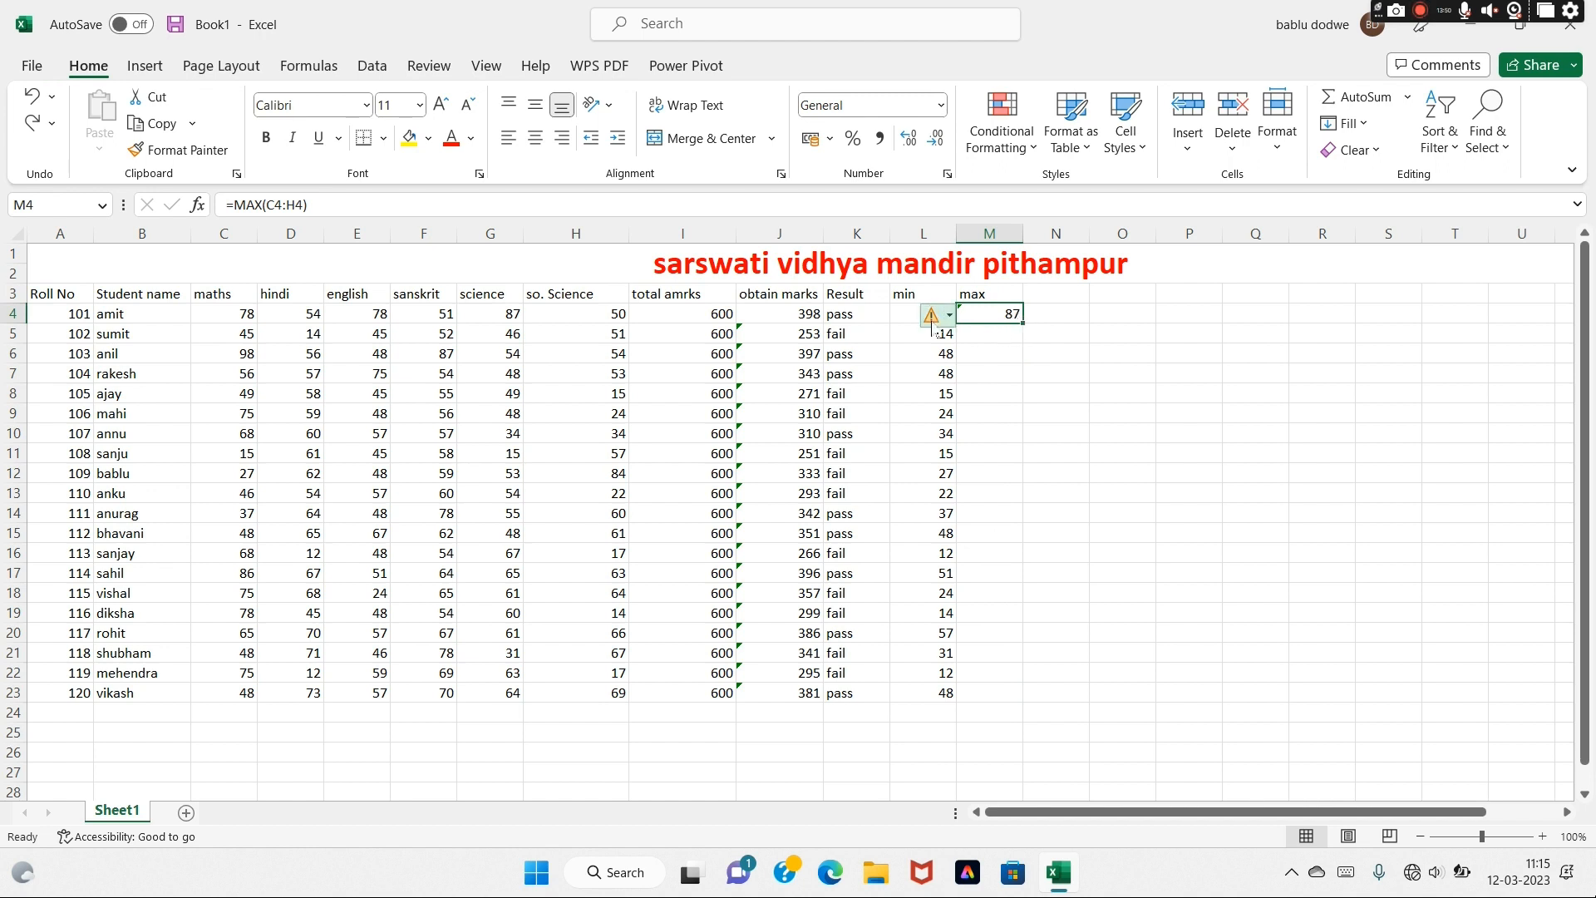
Ignore the formula error flagged in M4 and fill its MAX formula down to M23
left_click(932, 315)
left_click(999, 420)
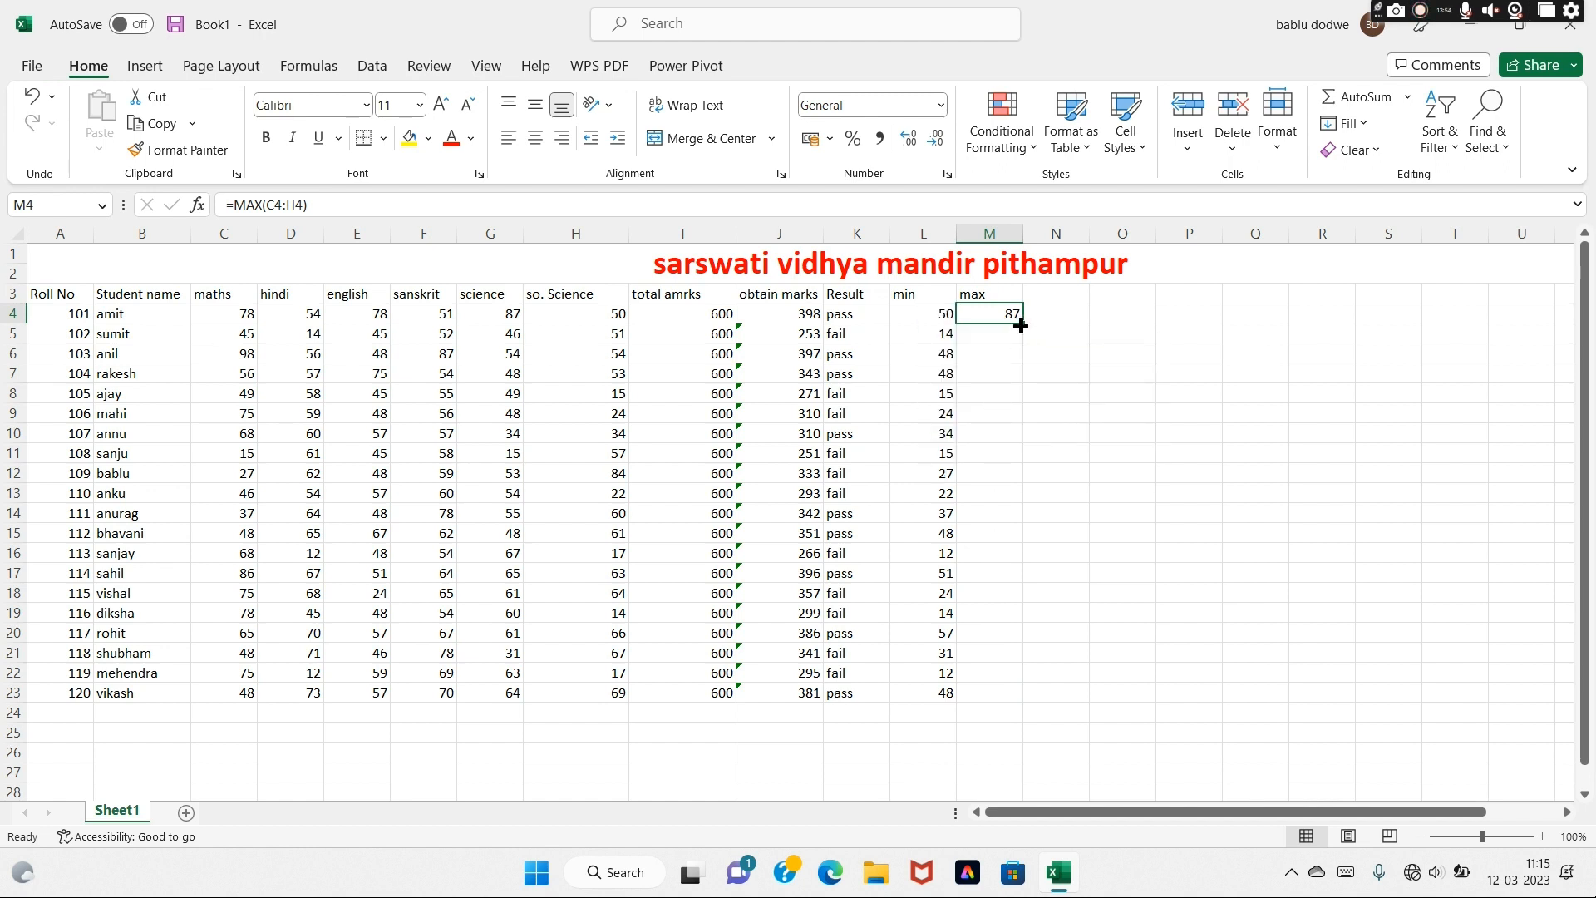
left_click_drag(1024, 323, 1029, 703)
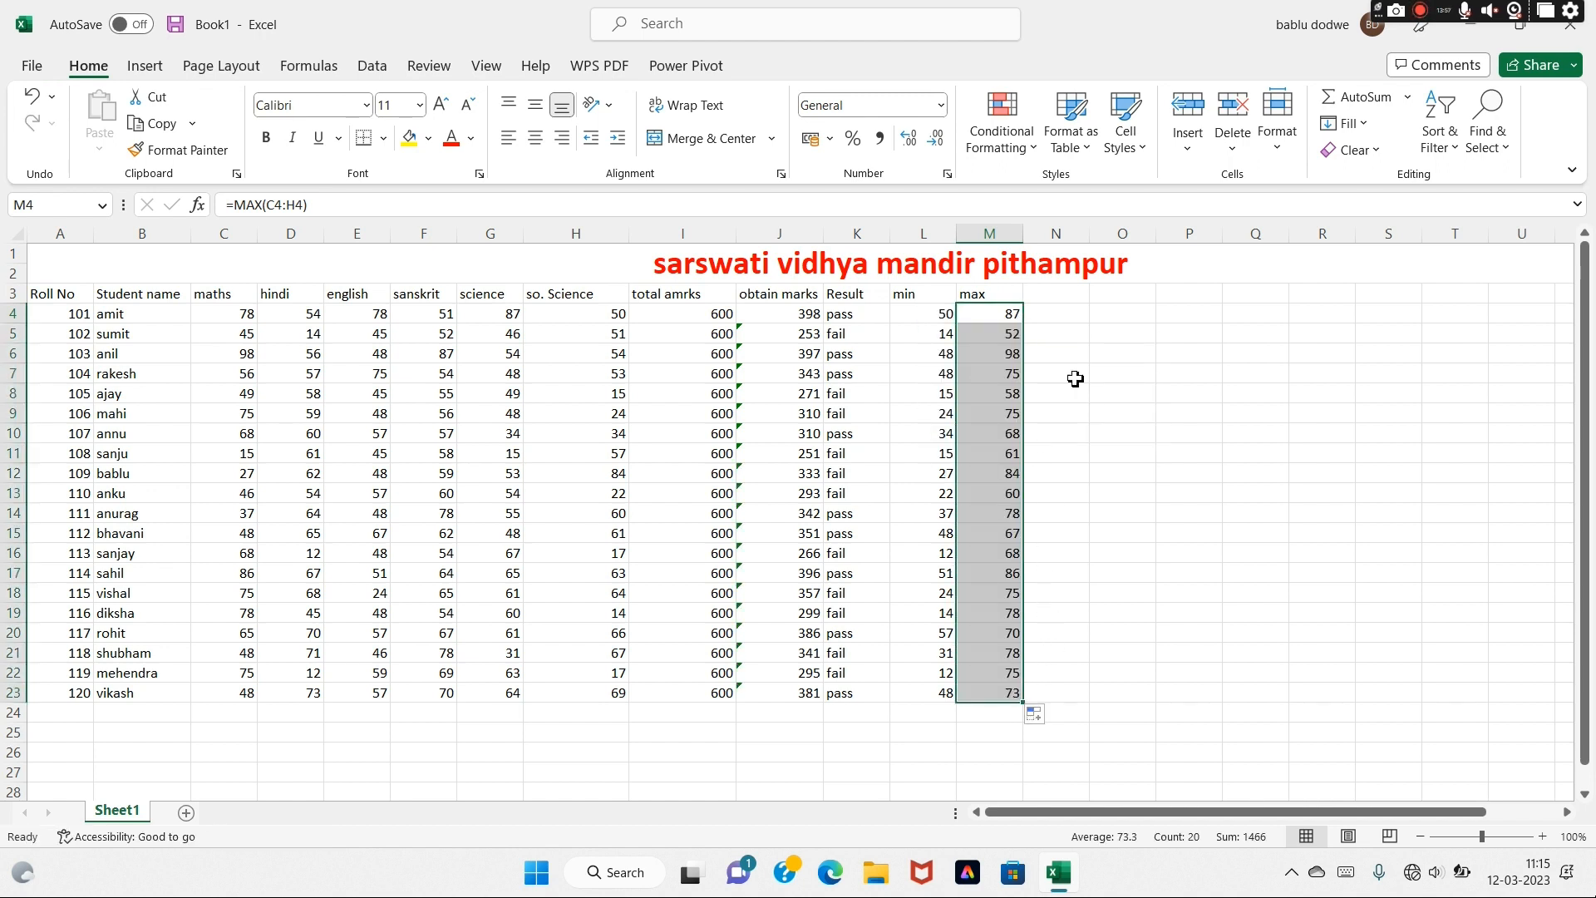
Add the heading average in N3 and calculate the first student's average in N4 with =AVERAGE(C4:H4)
left_click(1056, 294)
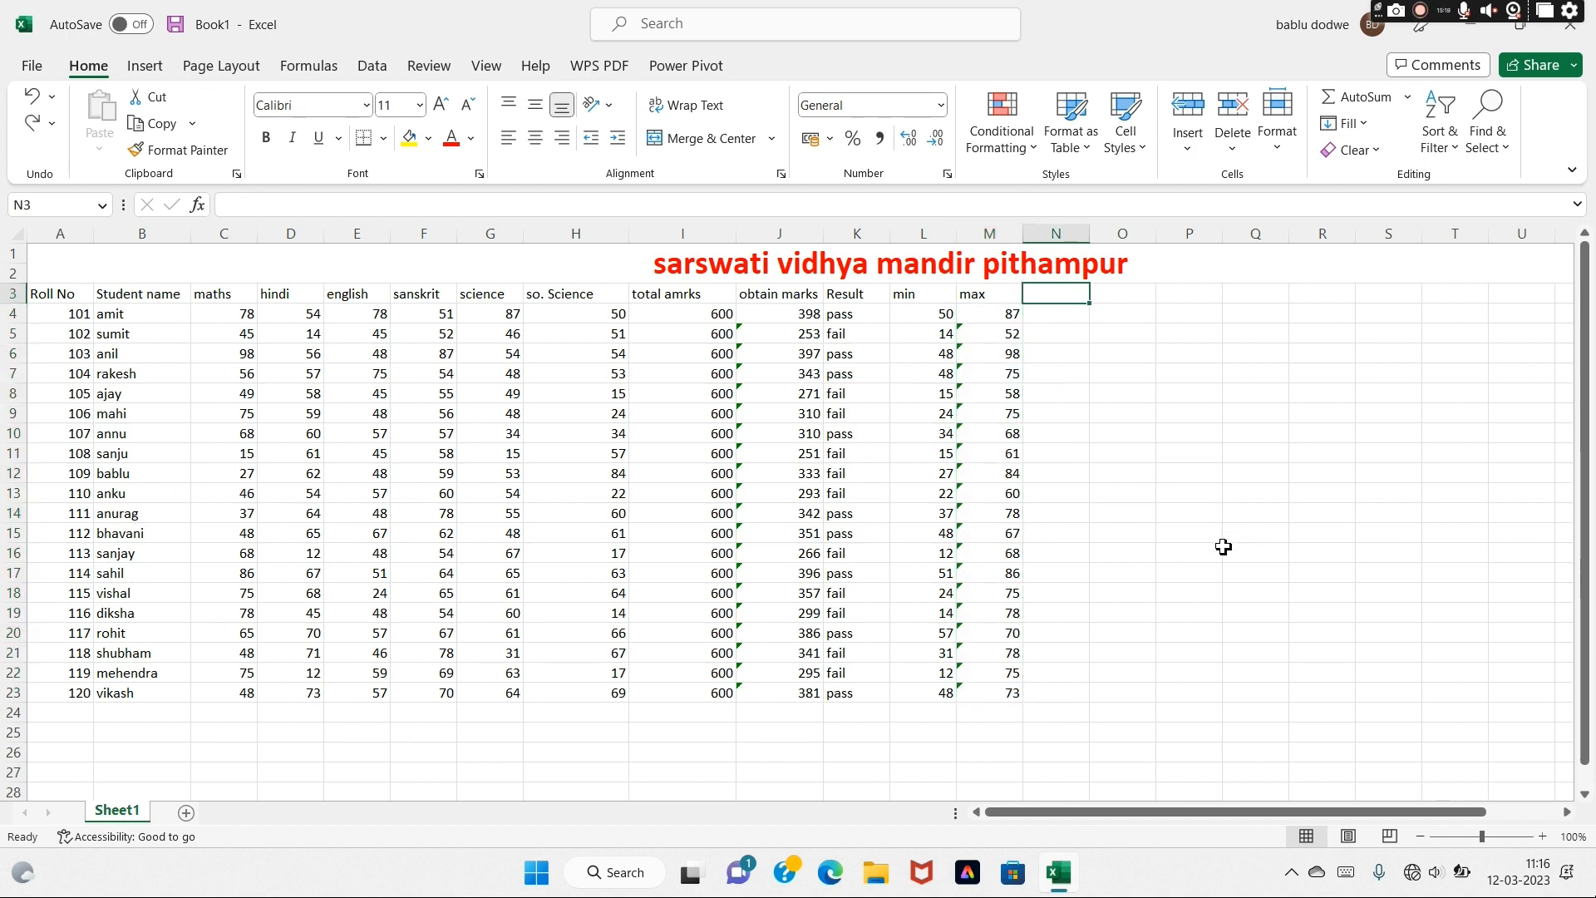
type("average")
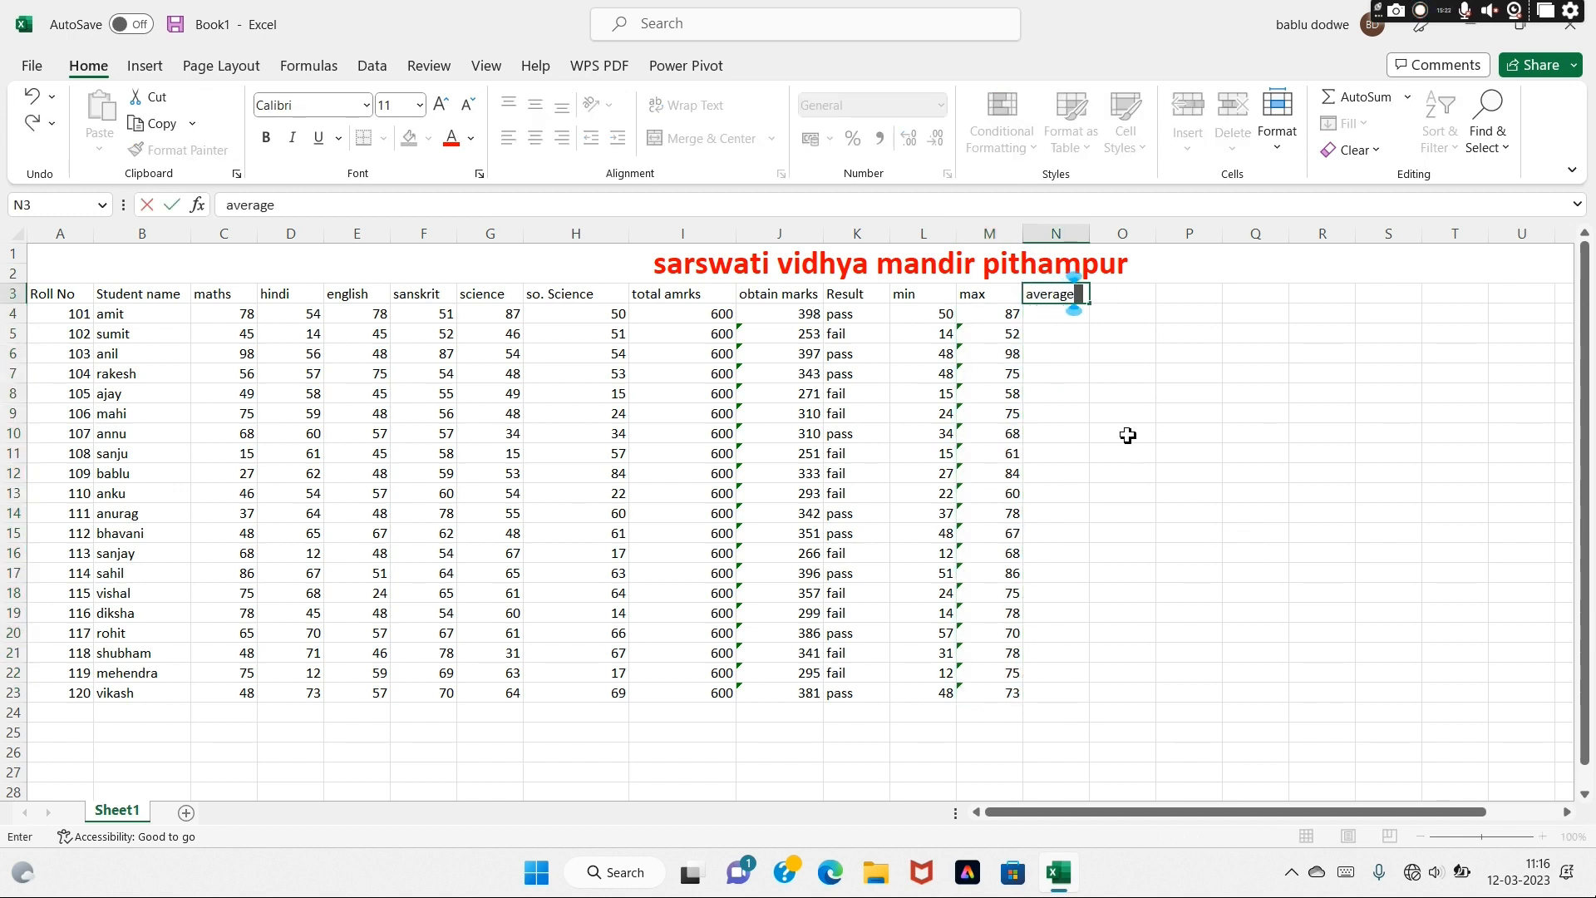
left_click(1054, 319)
type("=")
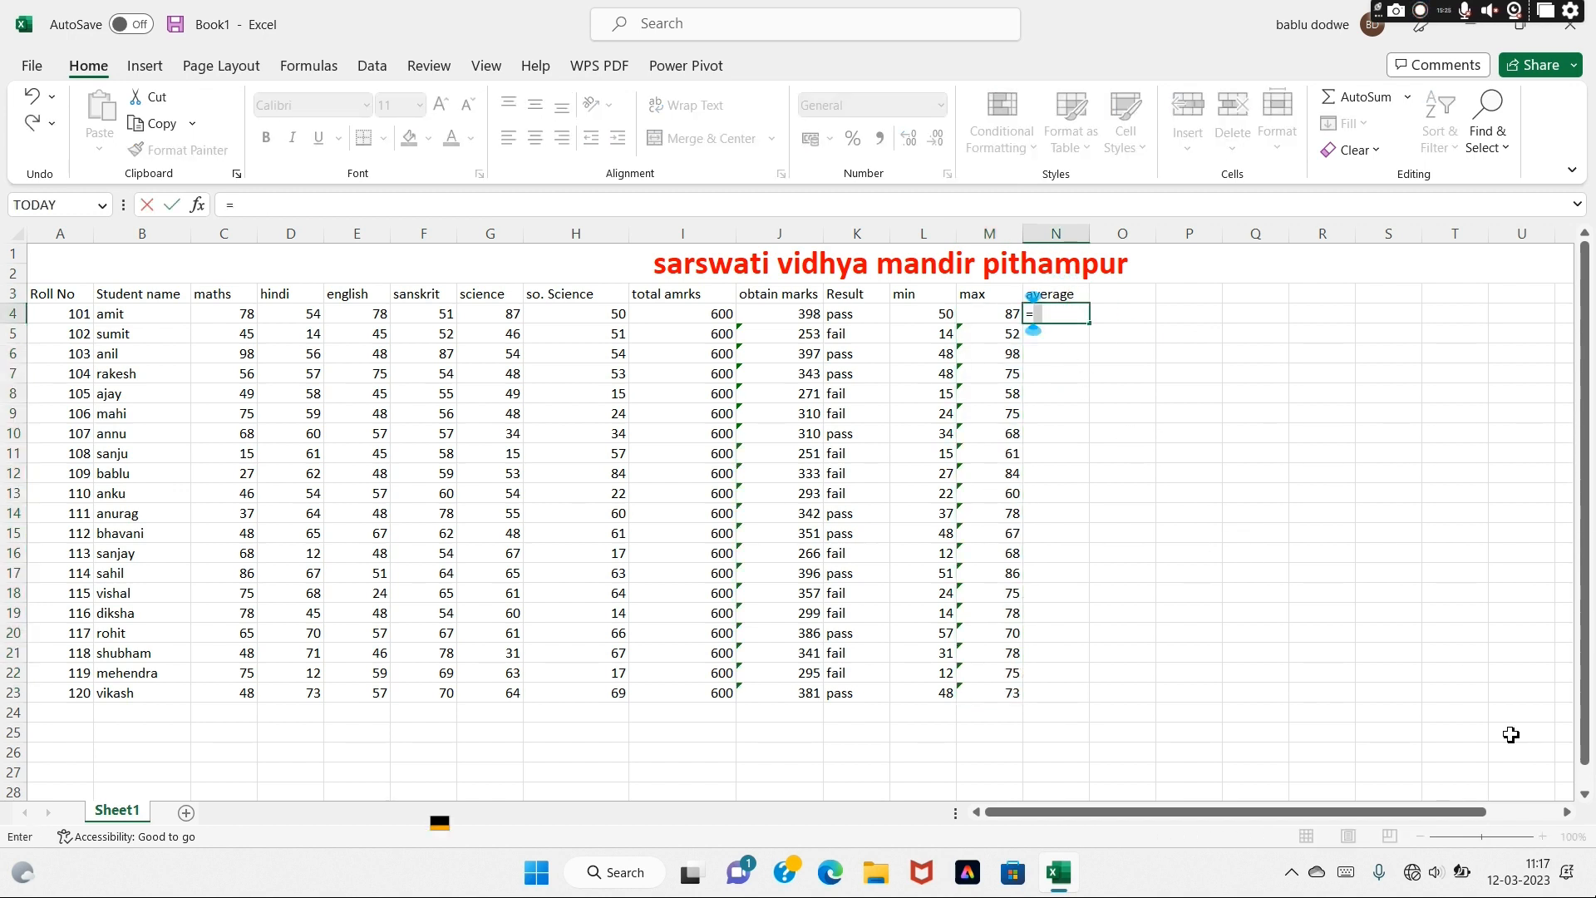
type("average")
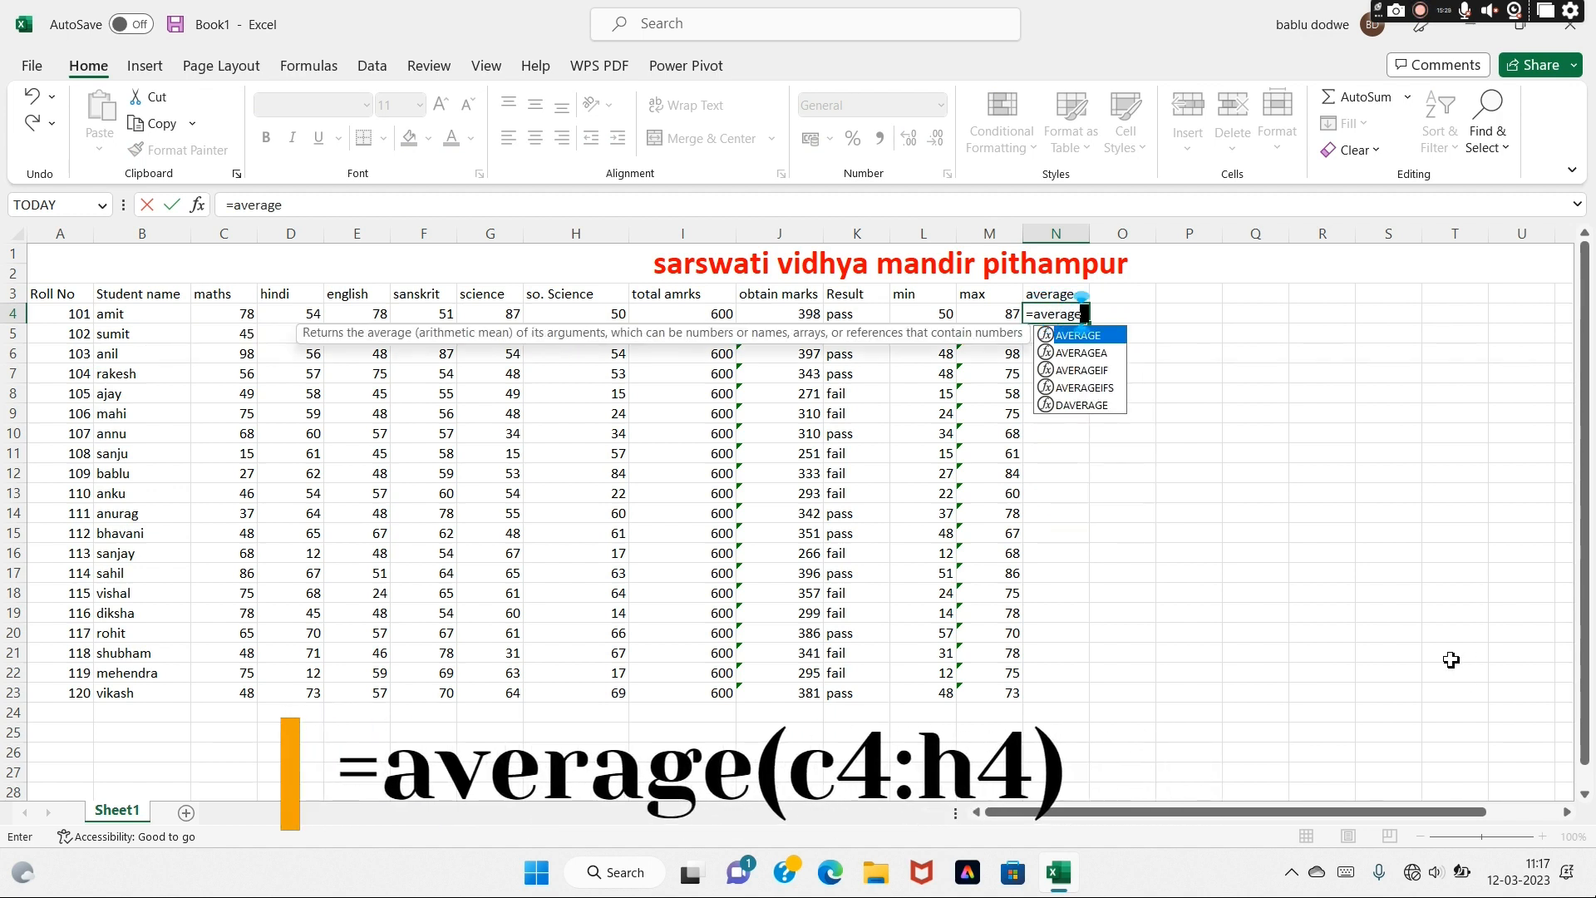
type("(")
left_click_drag(239, 318, 570, 323)
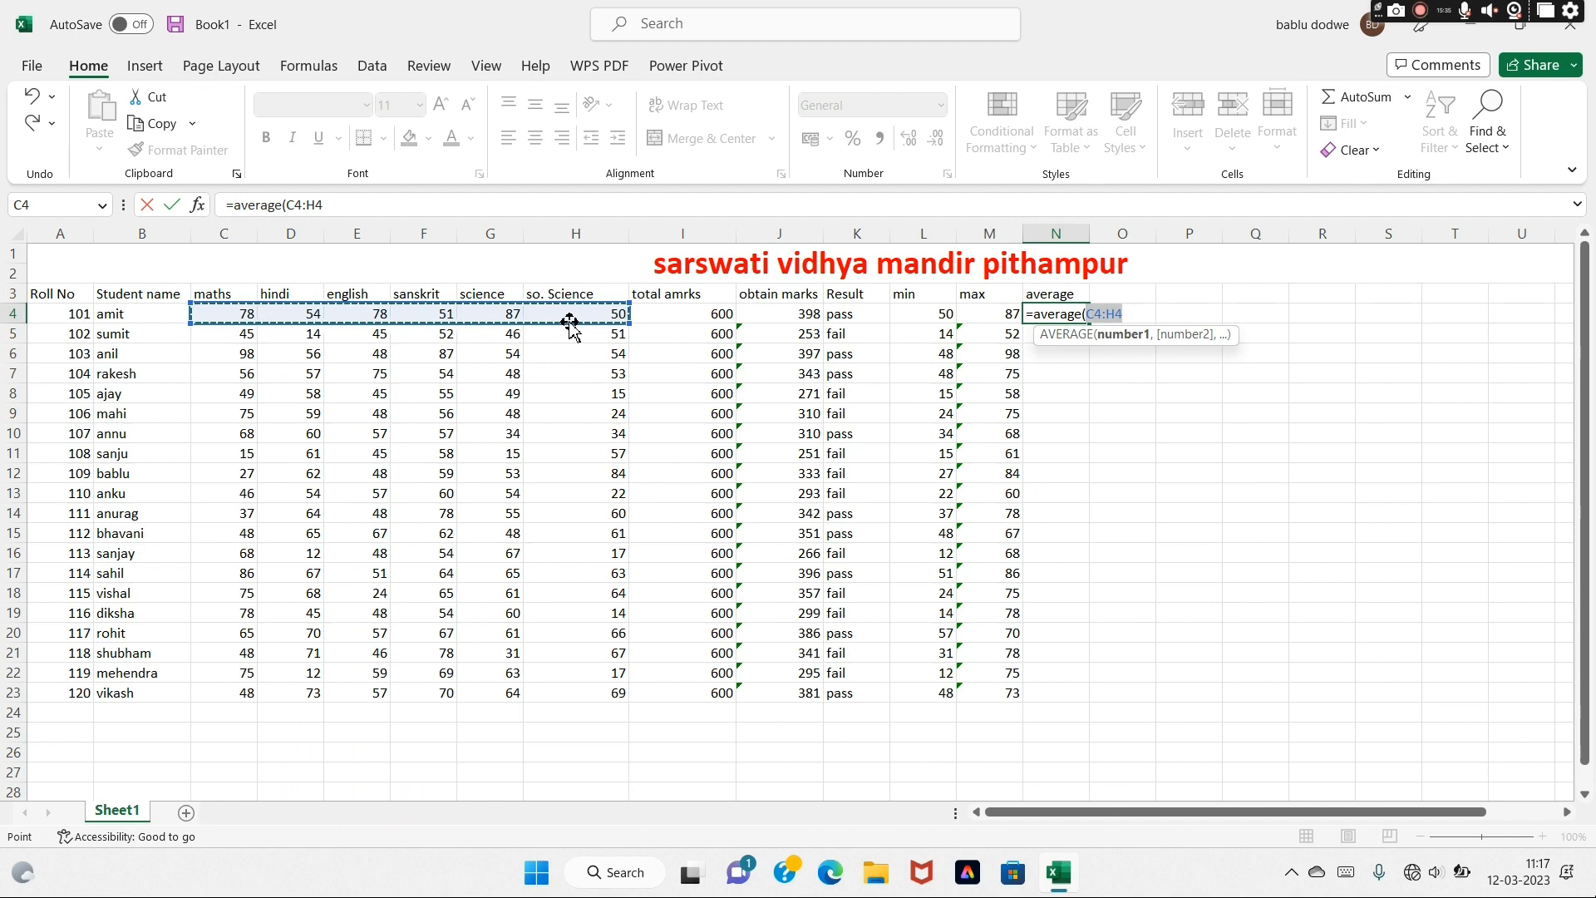
type(")")
key("Return")
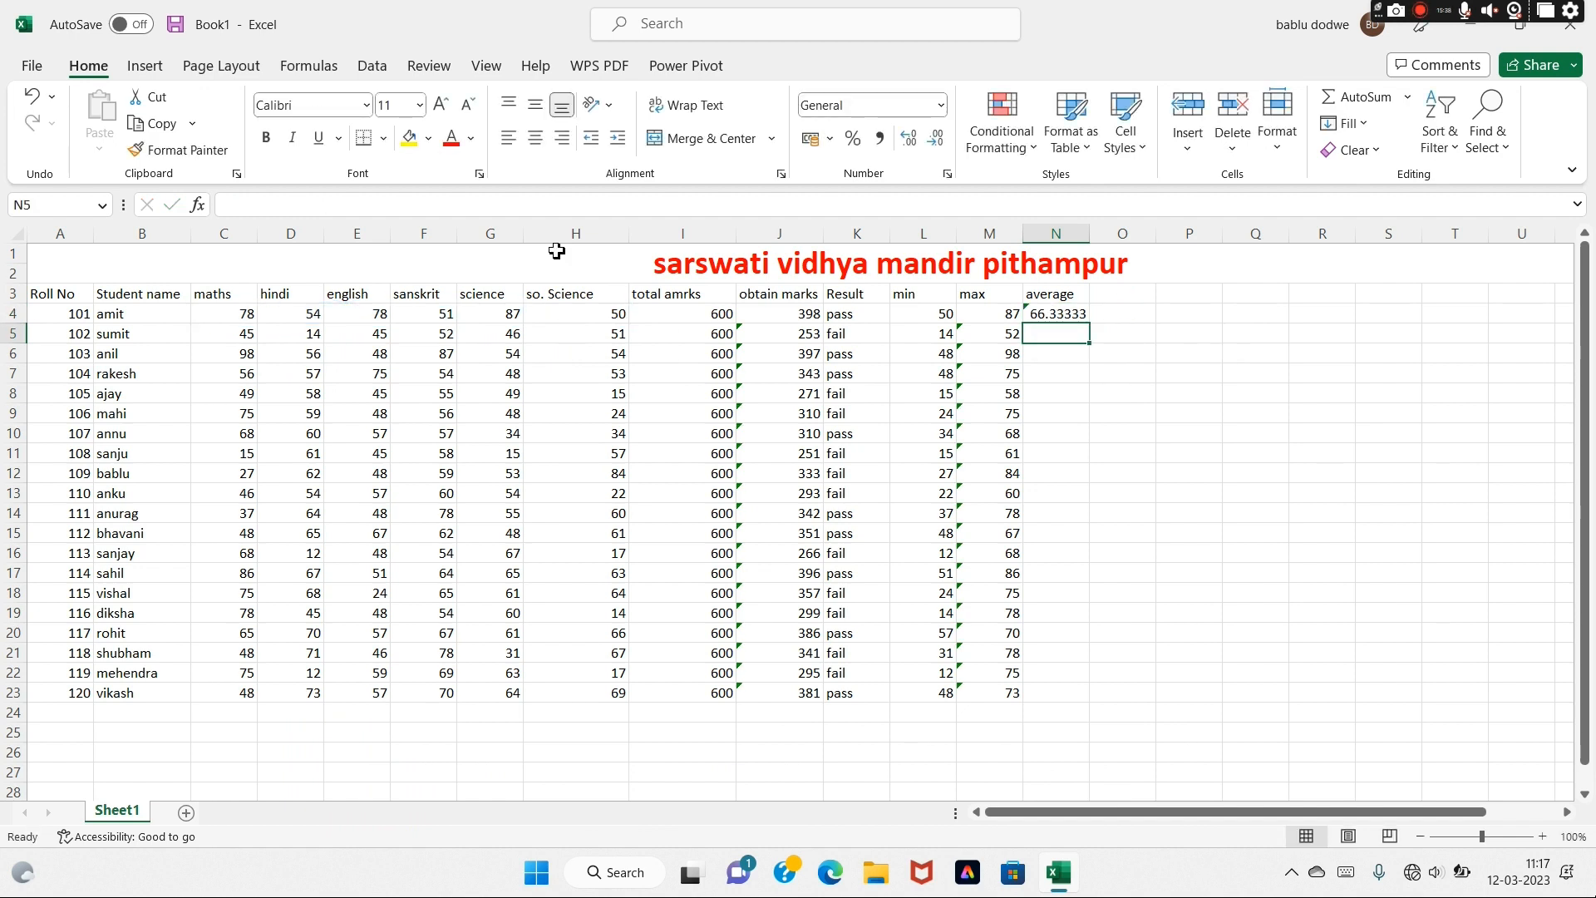
Ignore the formula error flagged in N4 and fill its AVERAGE formula down to N23
left_click(1047, 320)
left_click(1009, 320)
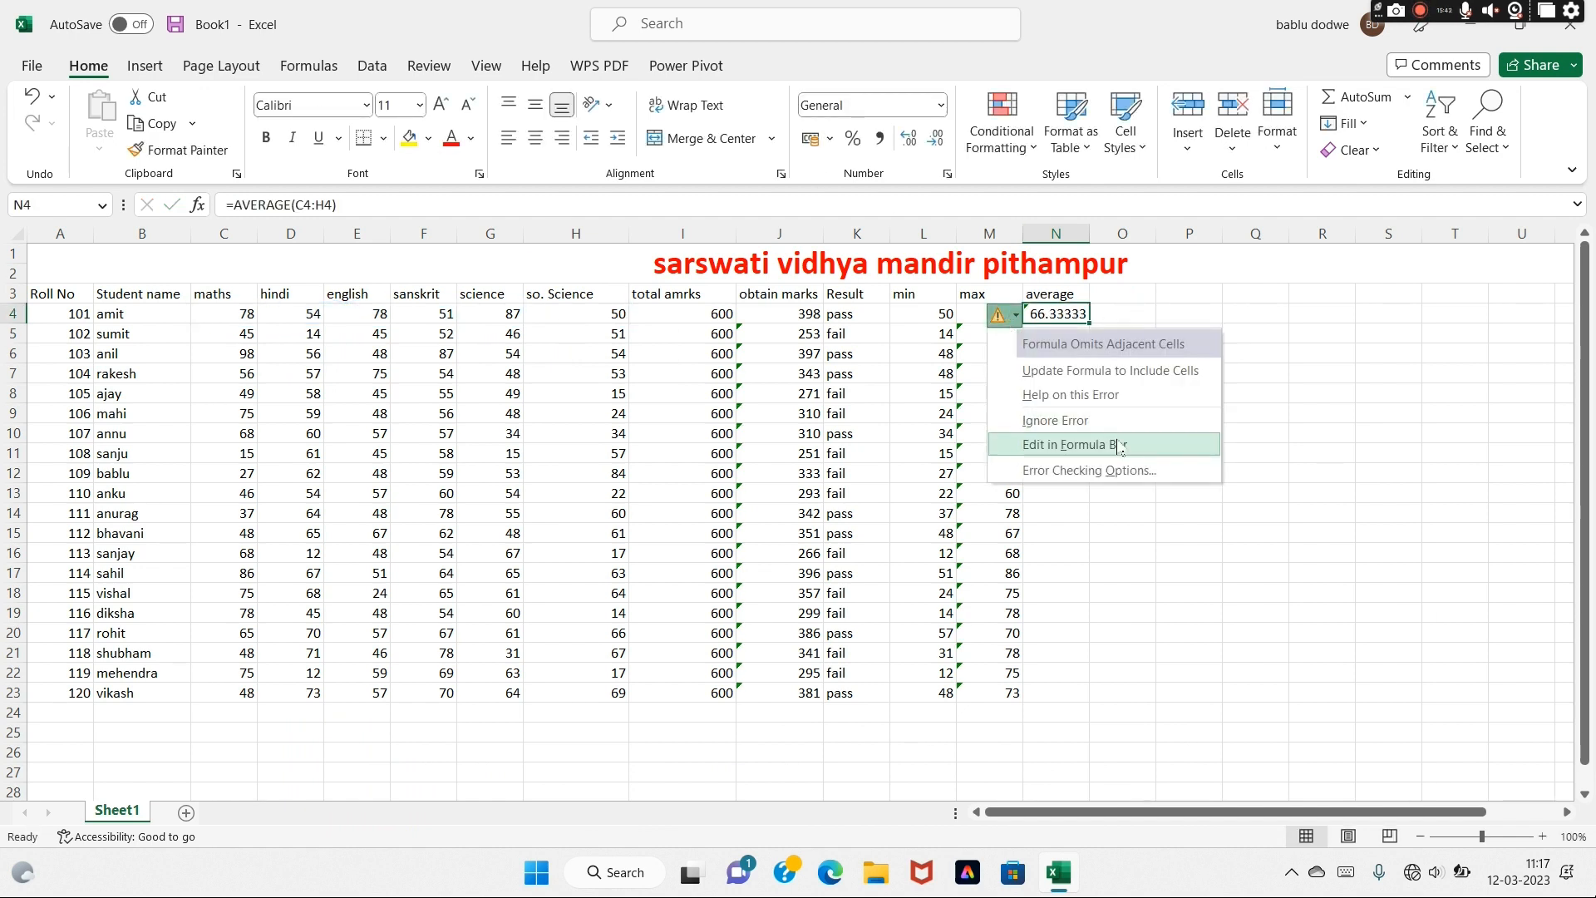
left_click(1094, 413)
left_click_drag(1091, 323, 1083, 697)
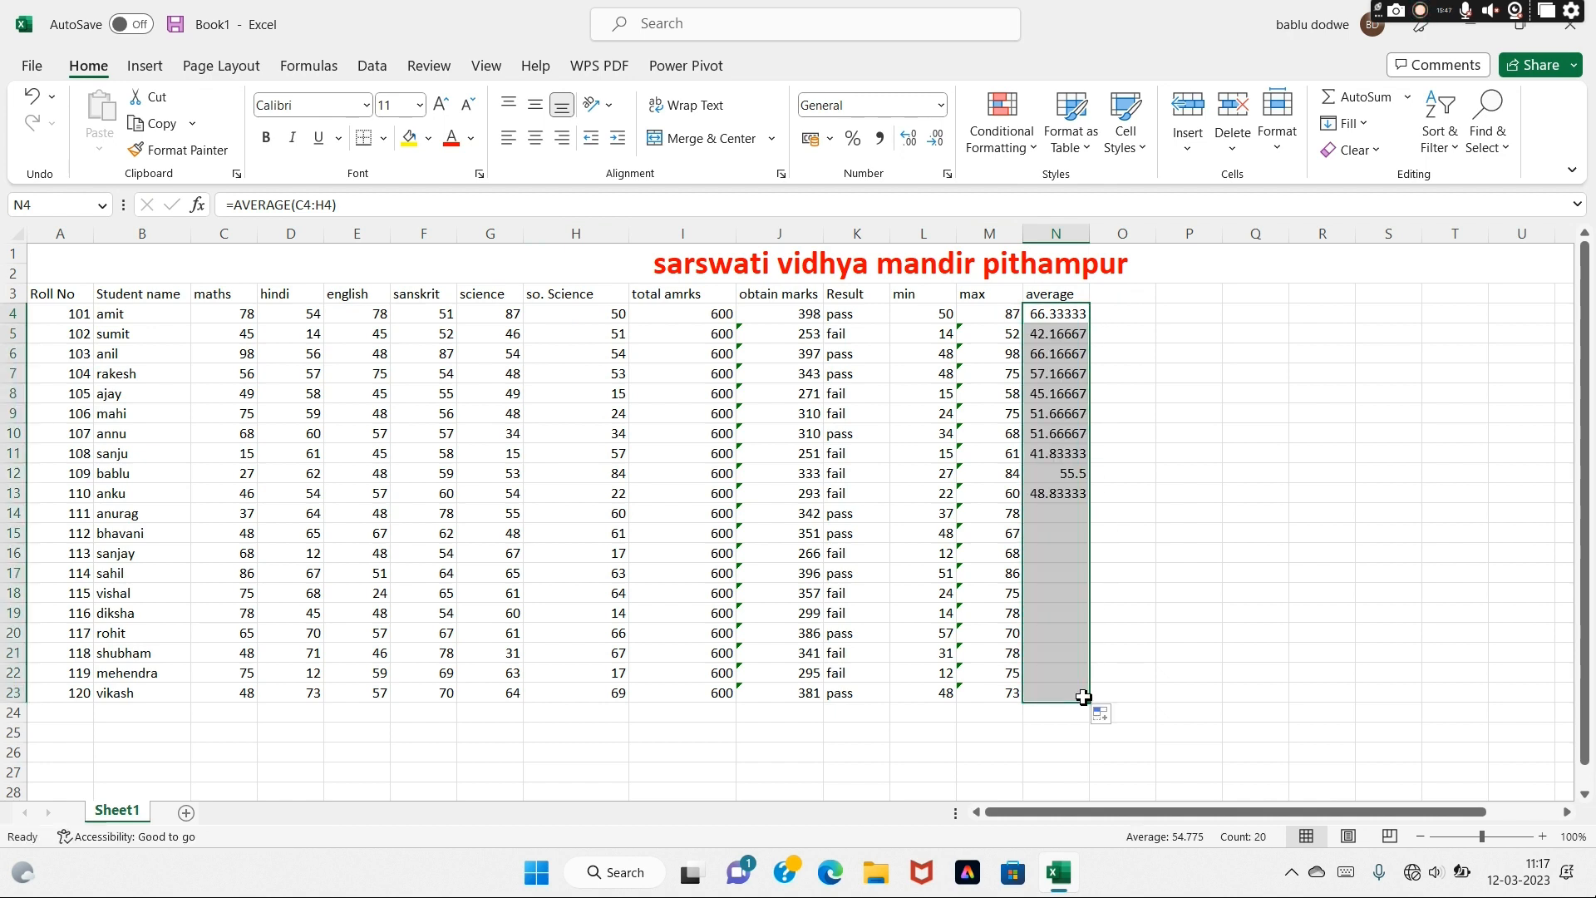
Reduce the average values in N4:N23 to two decimal places
left_click(937, 148)
left_click(937, 148)
left_click(937, 148)
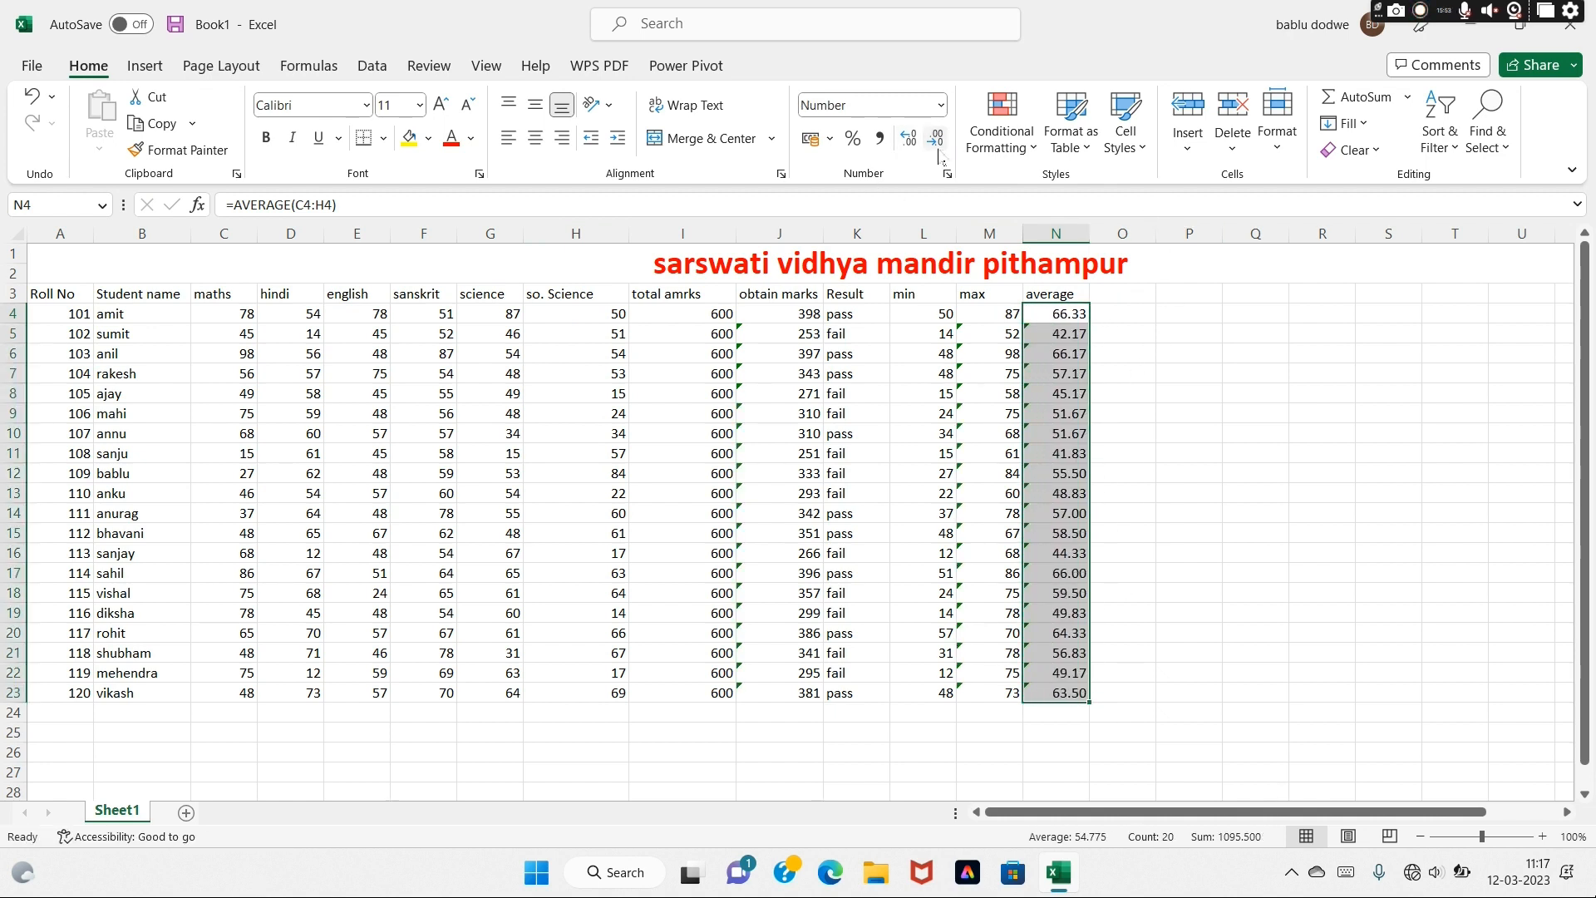
key("Up")
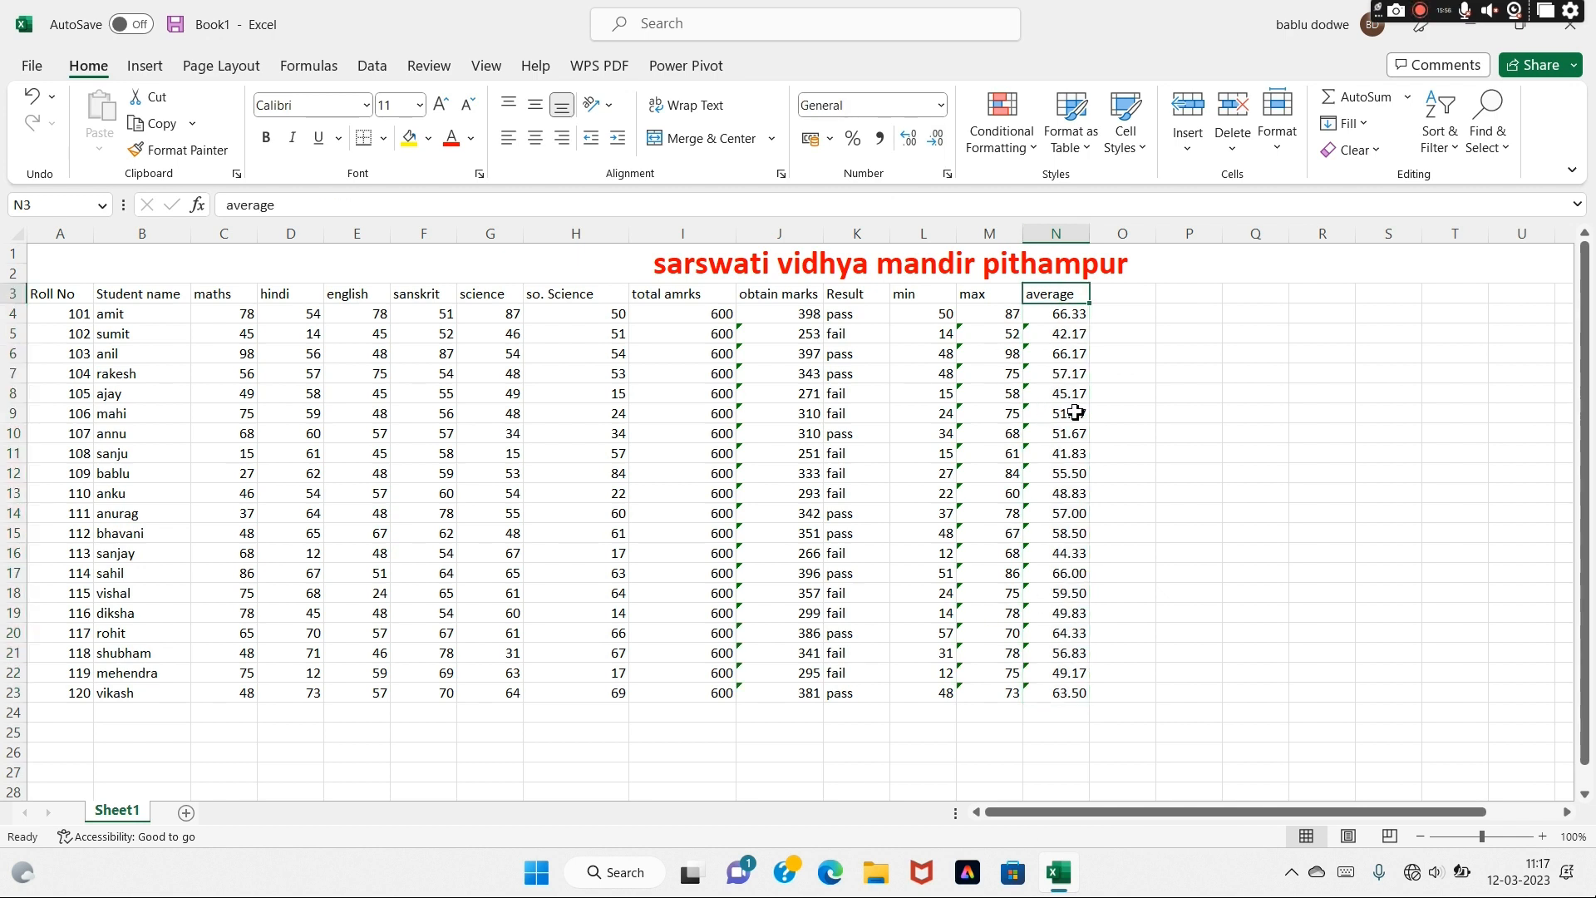
Add the heading percentage in O3 and calculate the first student's percentage in O4 with =J4/6
left_click(1114, 298)
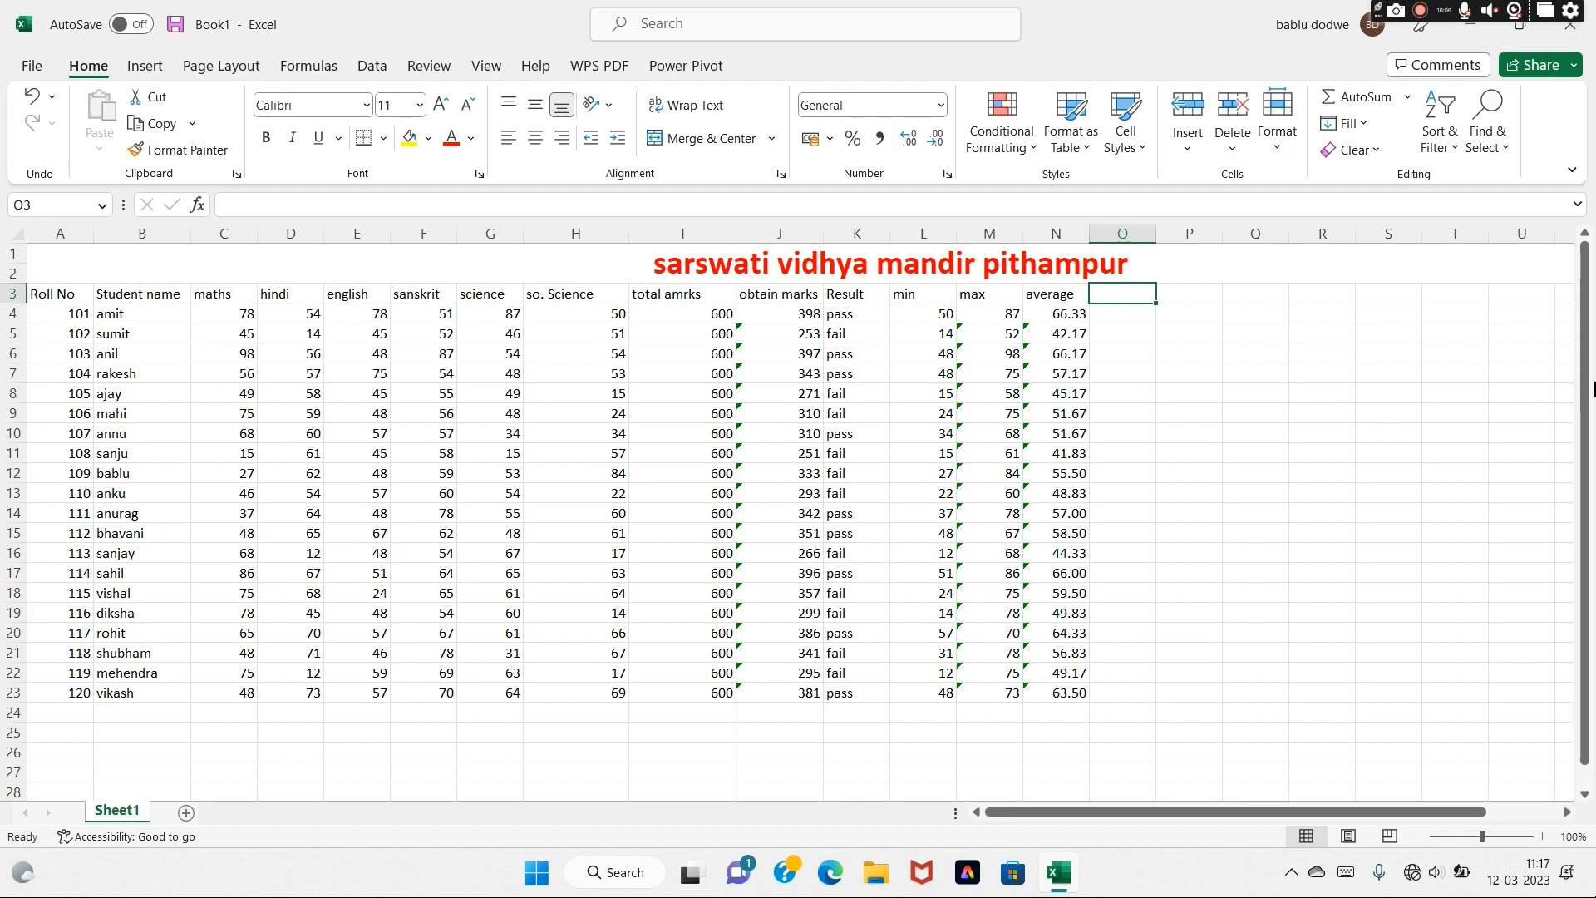
type("p")
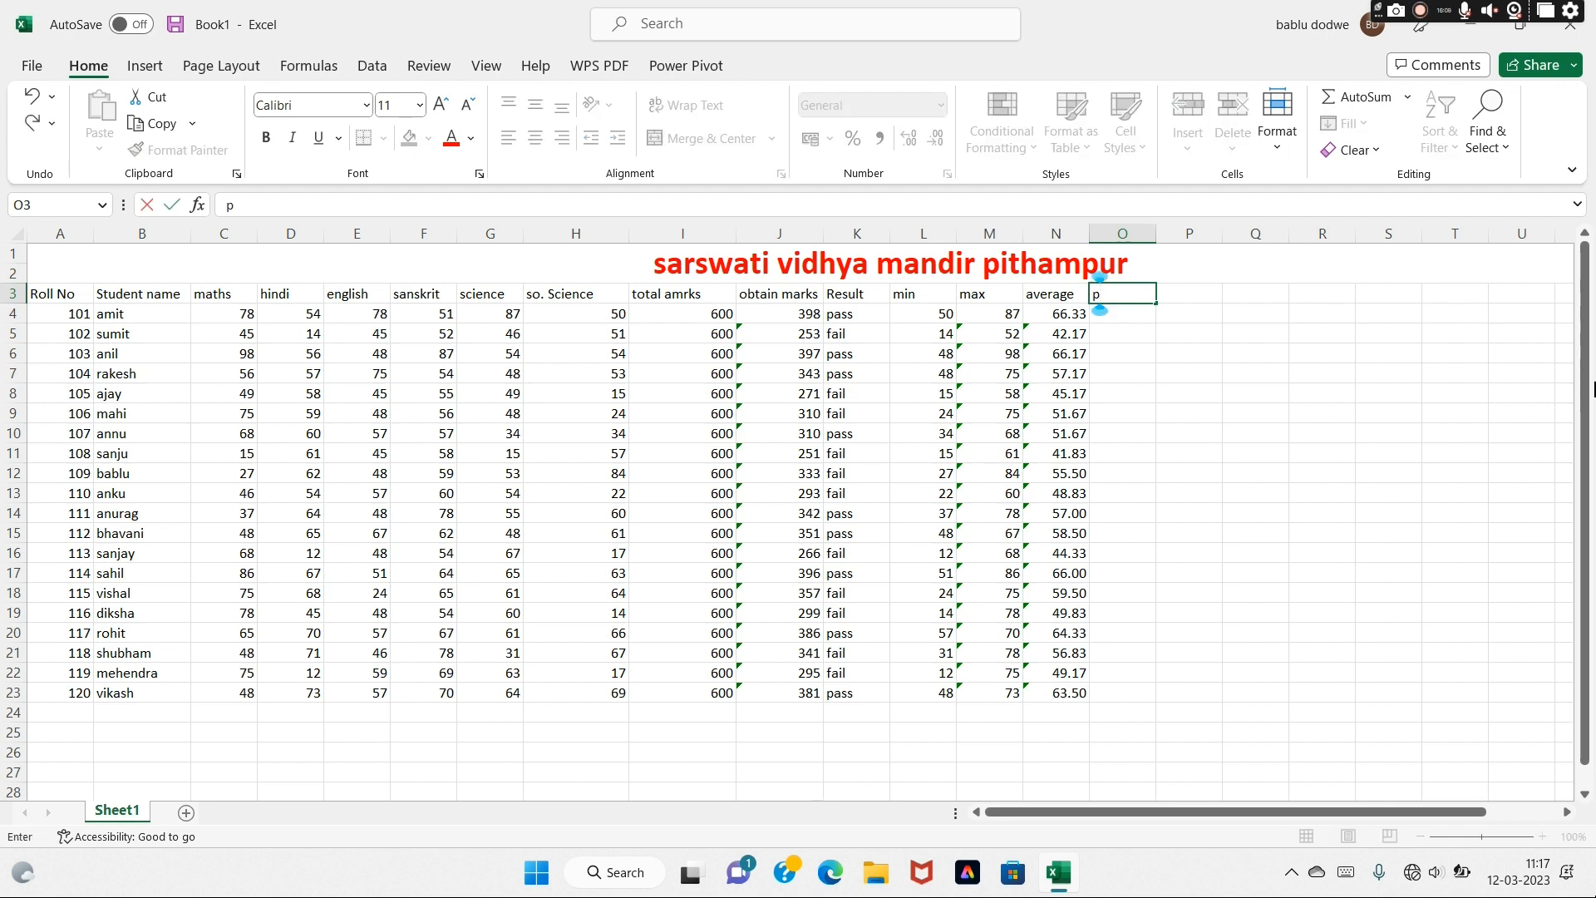
type("ercen")
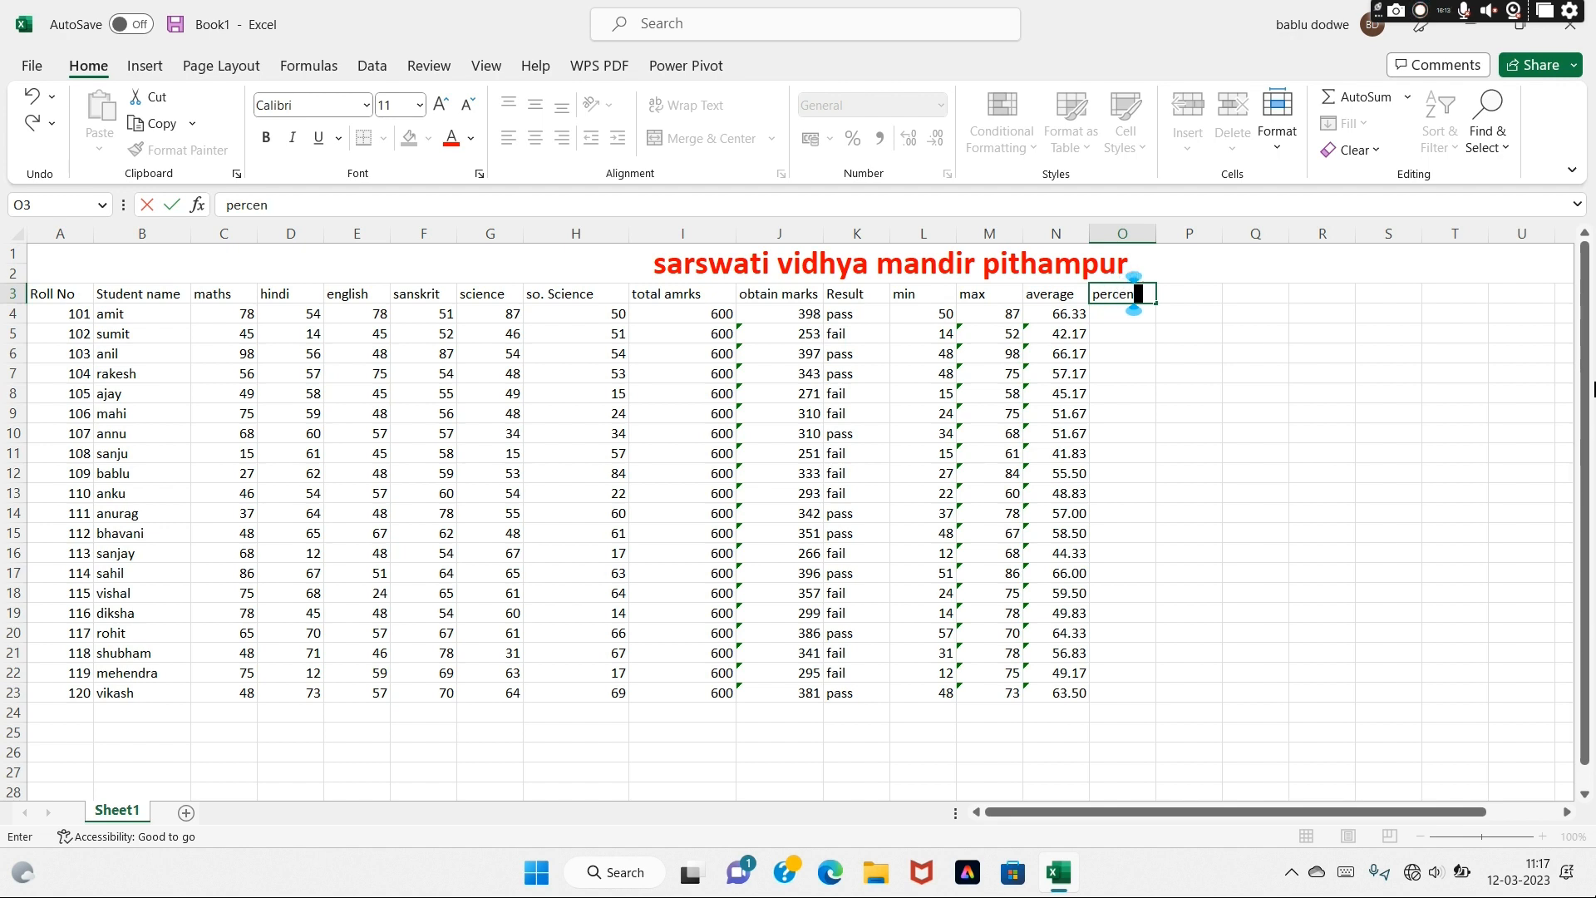
type("tage")
left_click(1132, 313)
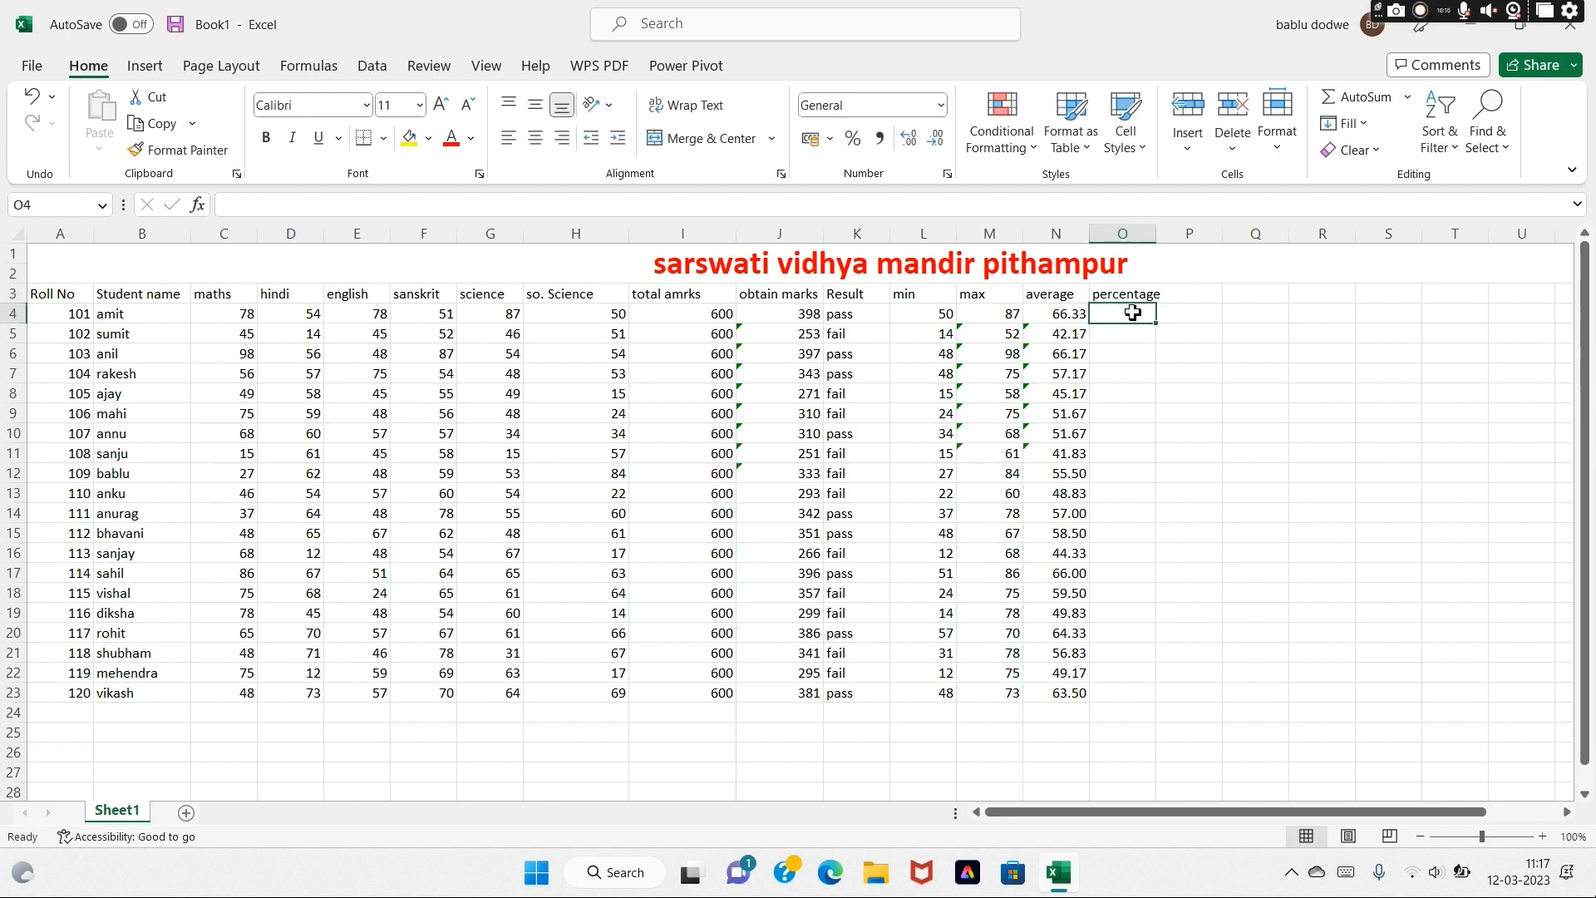
type("=")
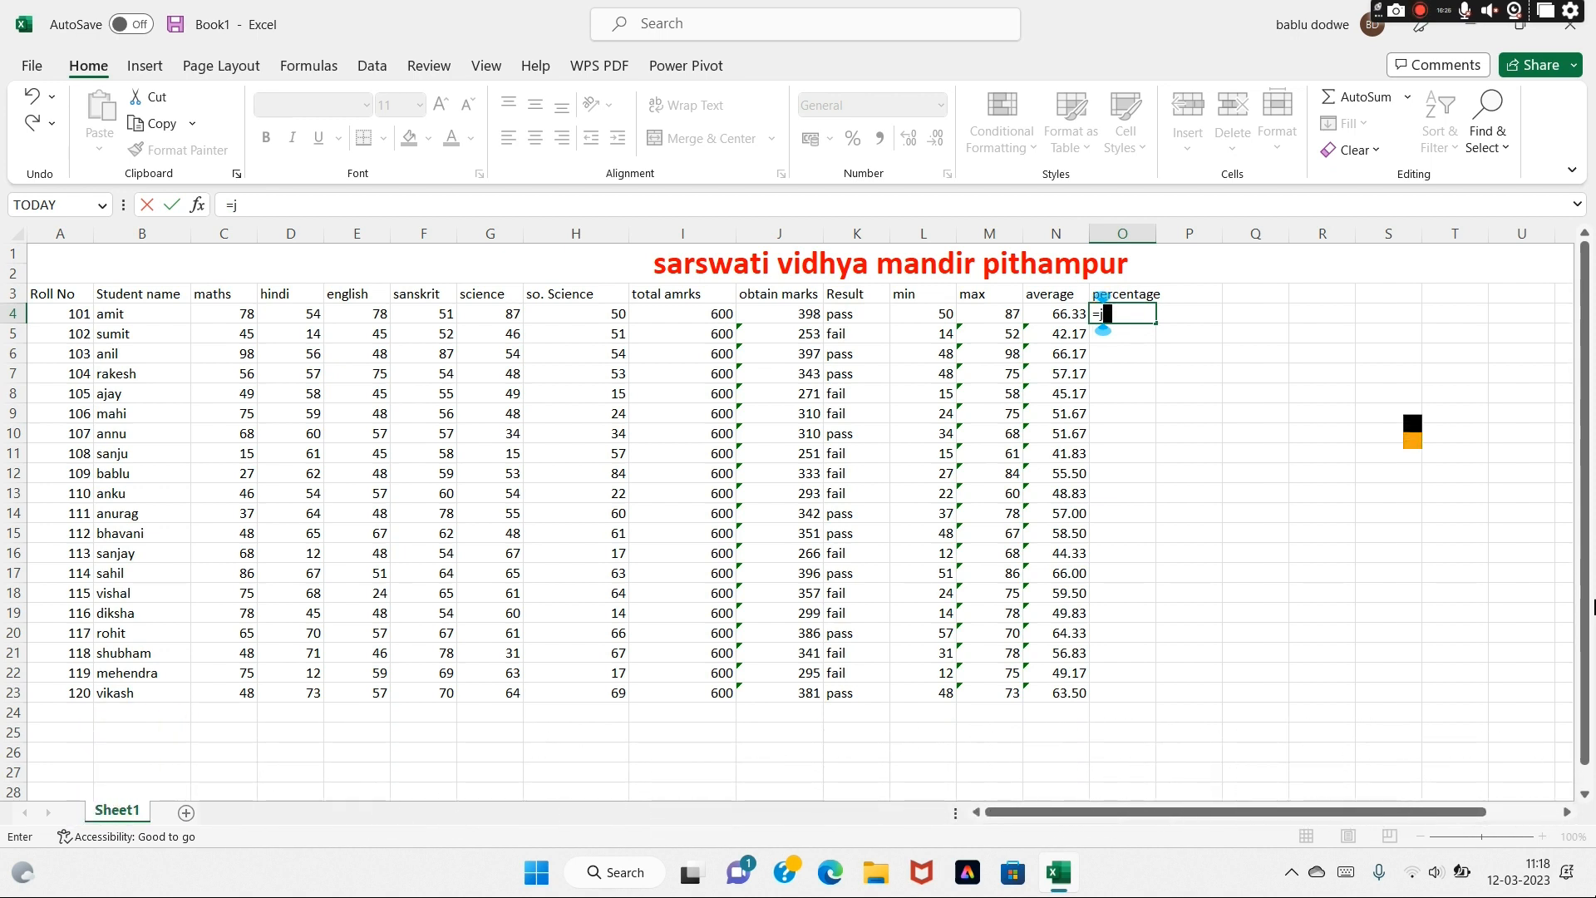
type("j4")
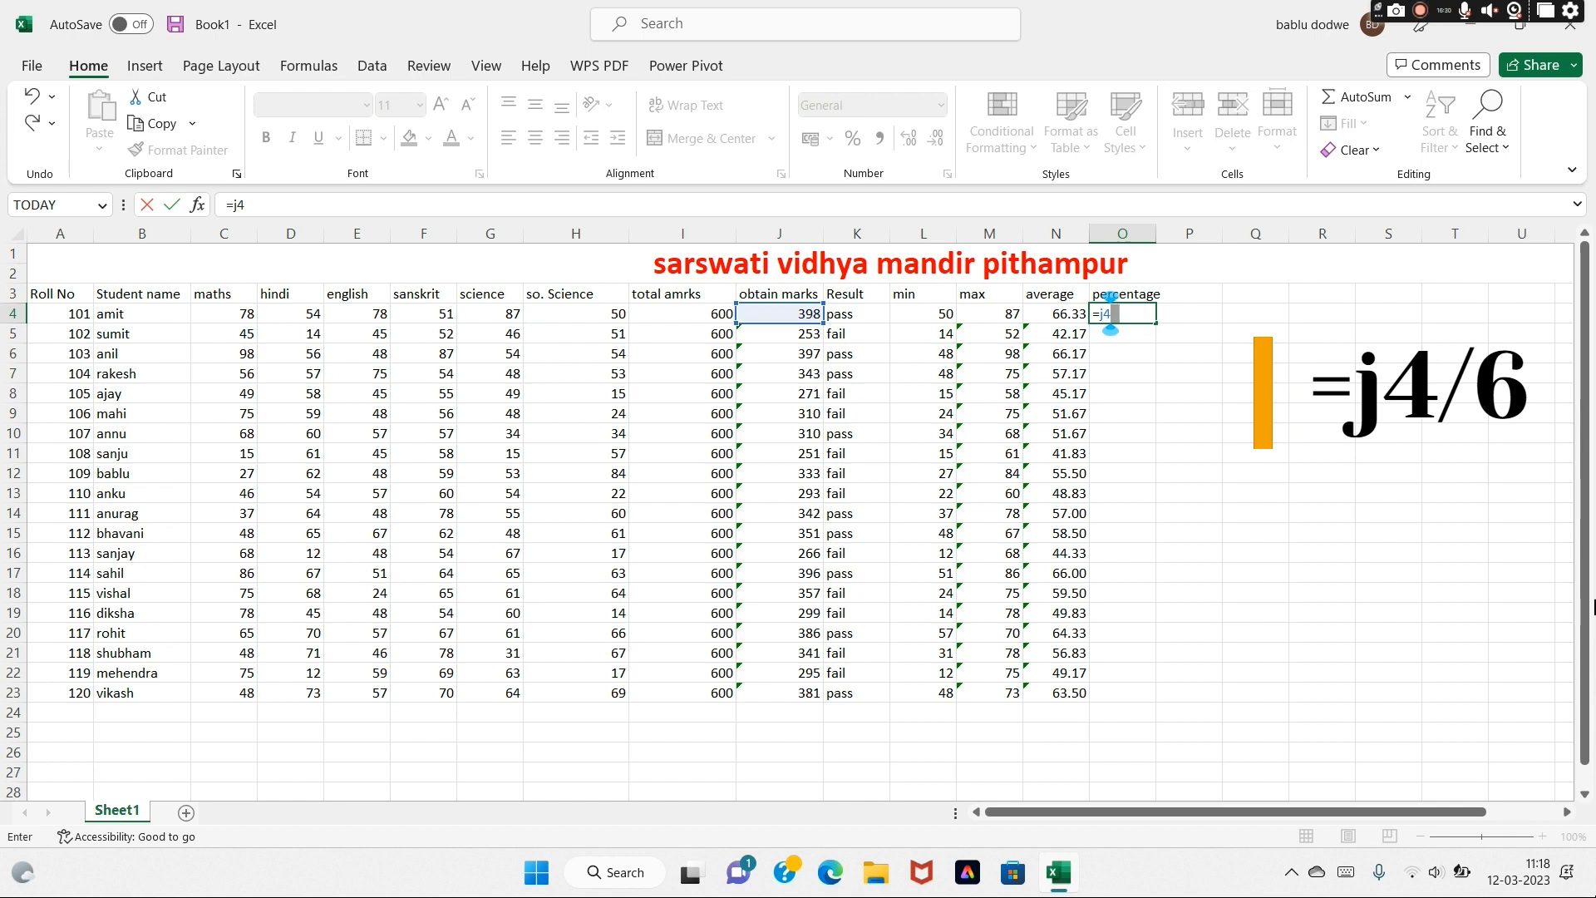
type("/6")
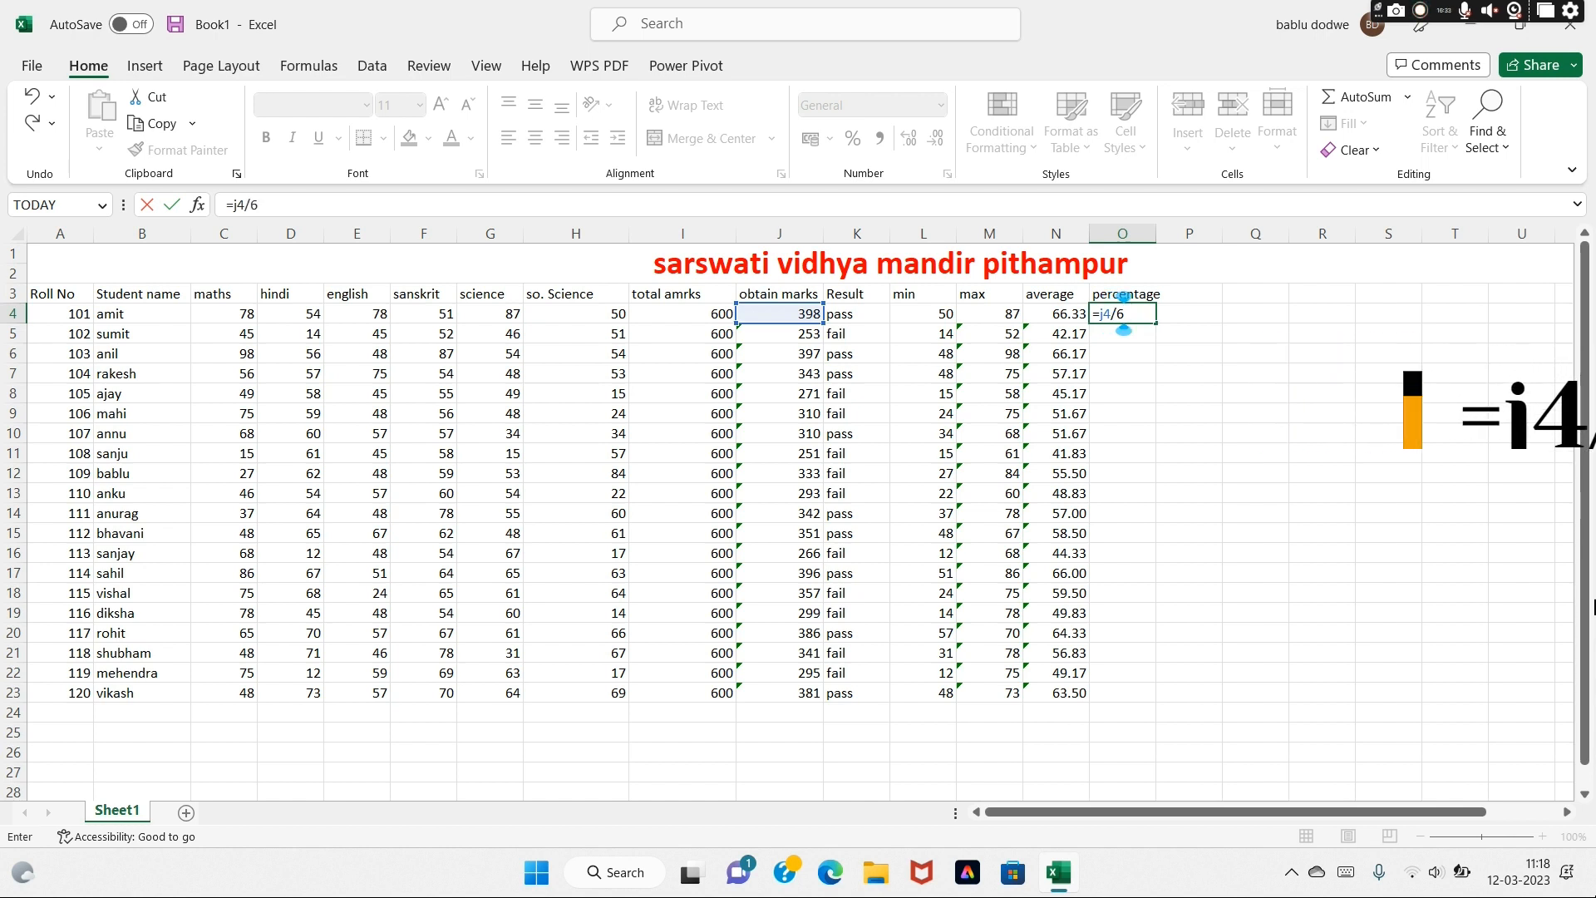
key("Return")
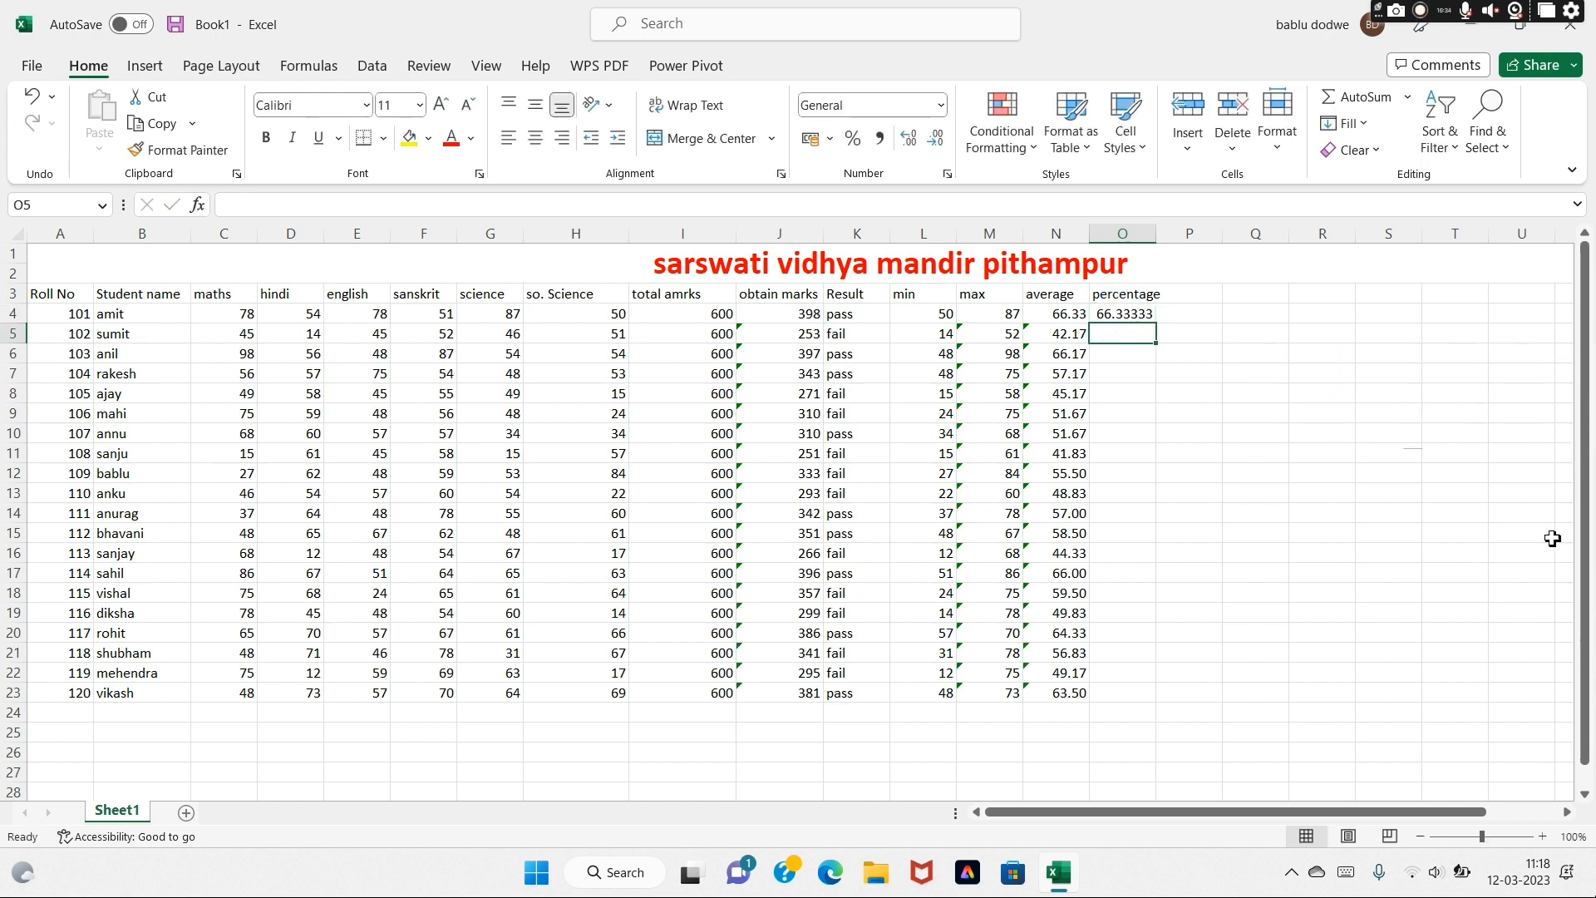
Format the percentage in O4 to two decimal places and fill its formula down to O23
left_click(1113, 314)
left_click(935, 137)
left_click(936, 138)
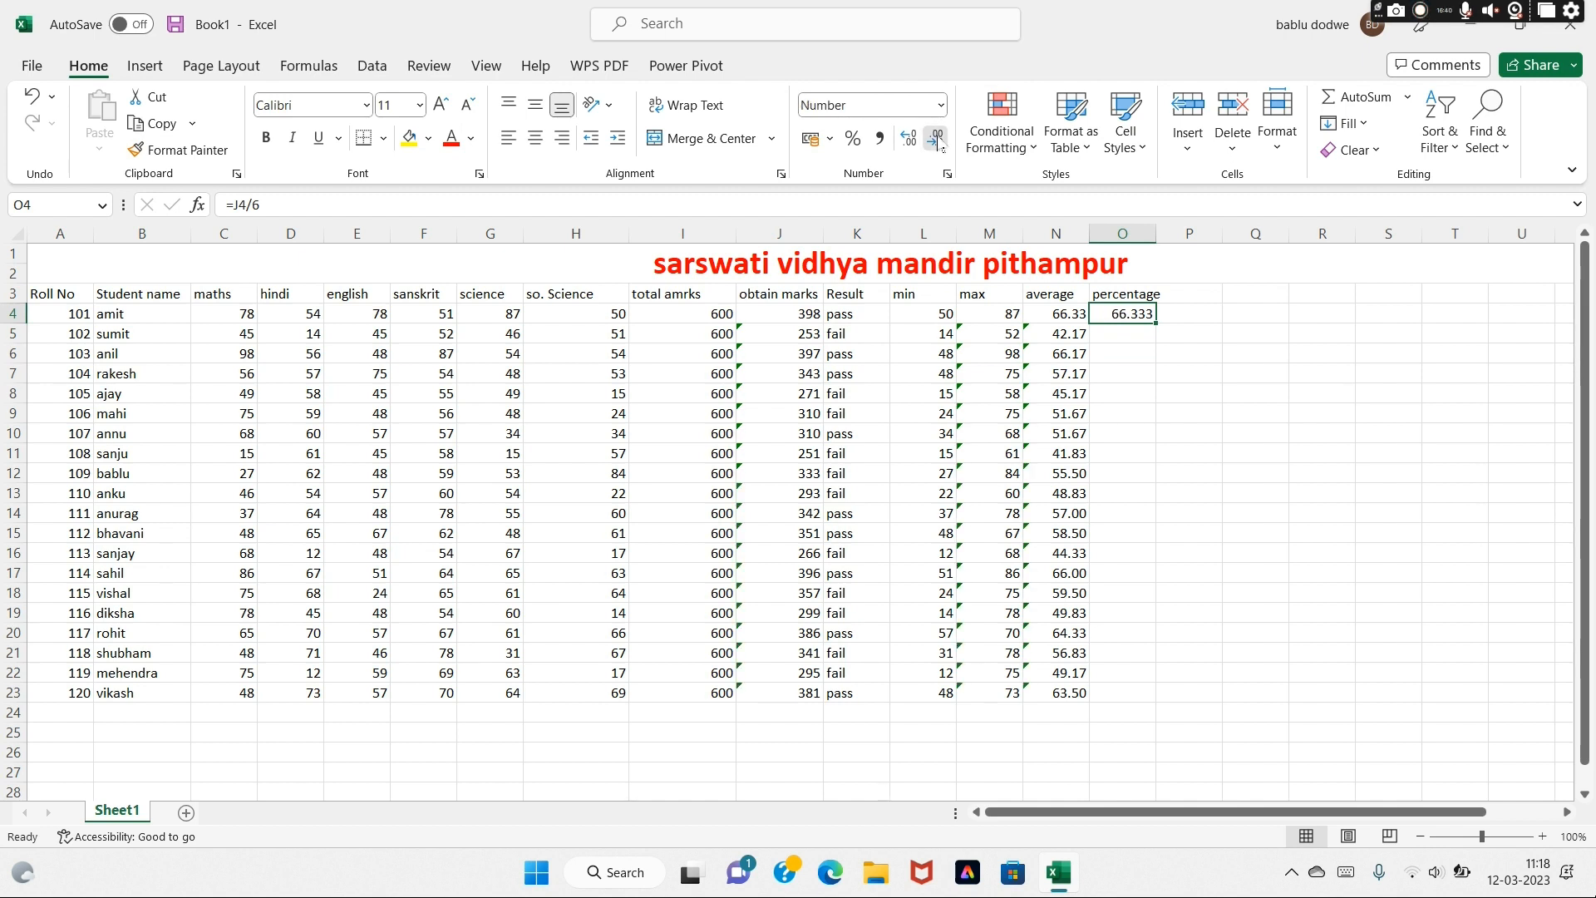
left_click_drag(1155, 324, 1158, 694)
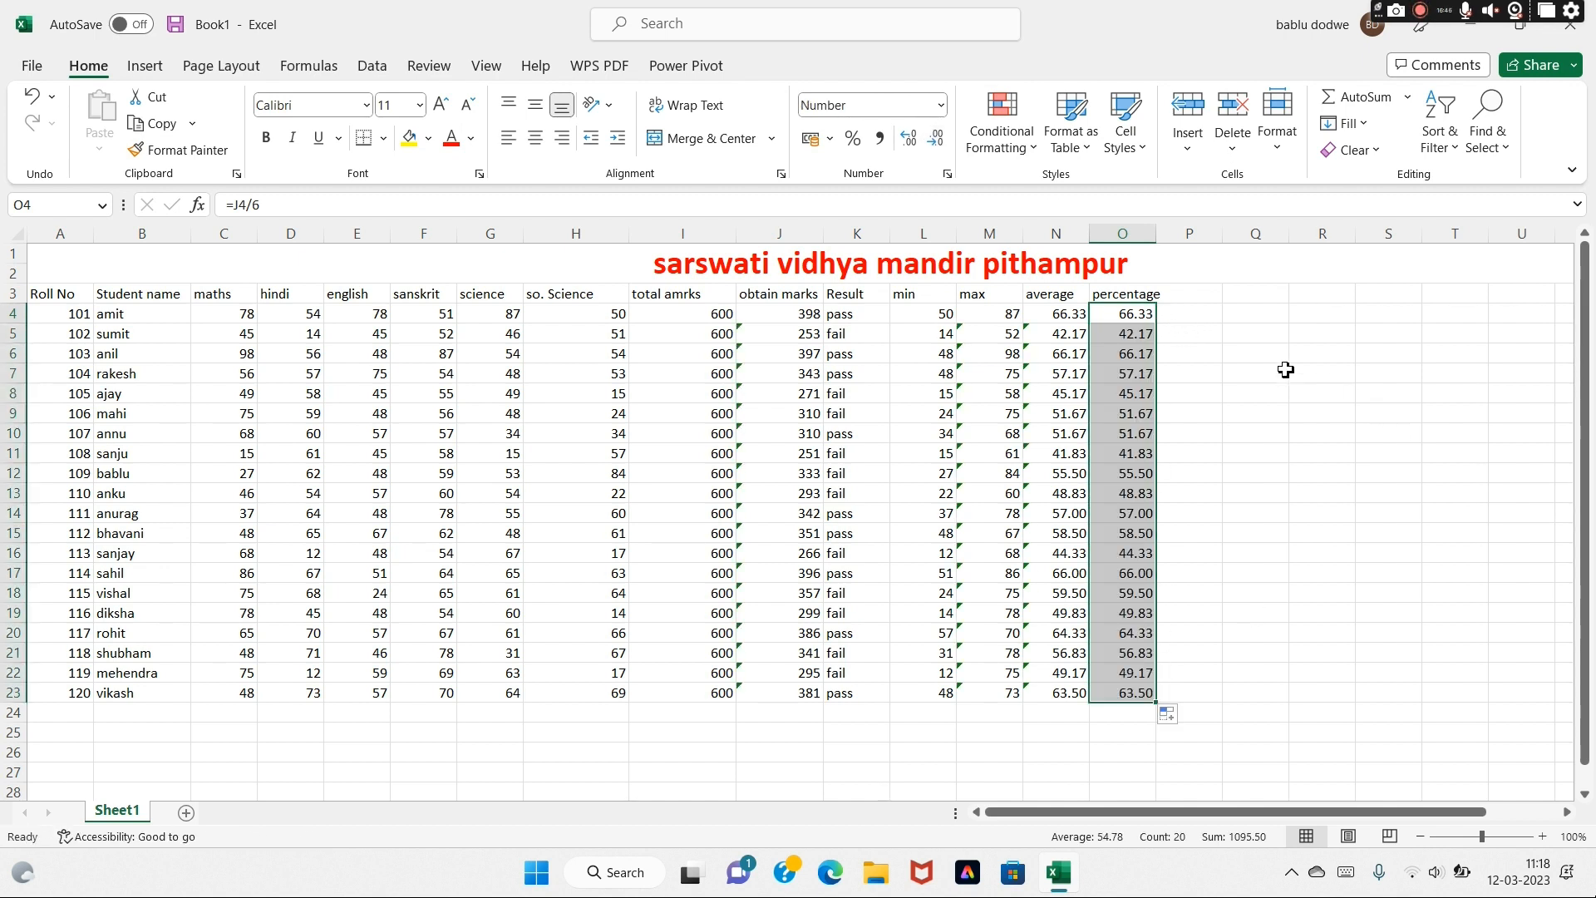
Add the heading grad in P3, beside the percentage column
left_click(1189, 297)
type("grad")
key("Return")
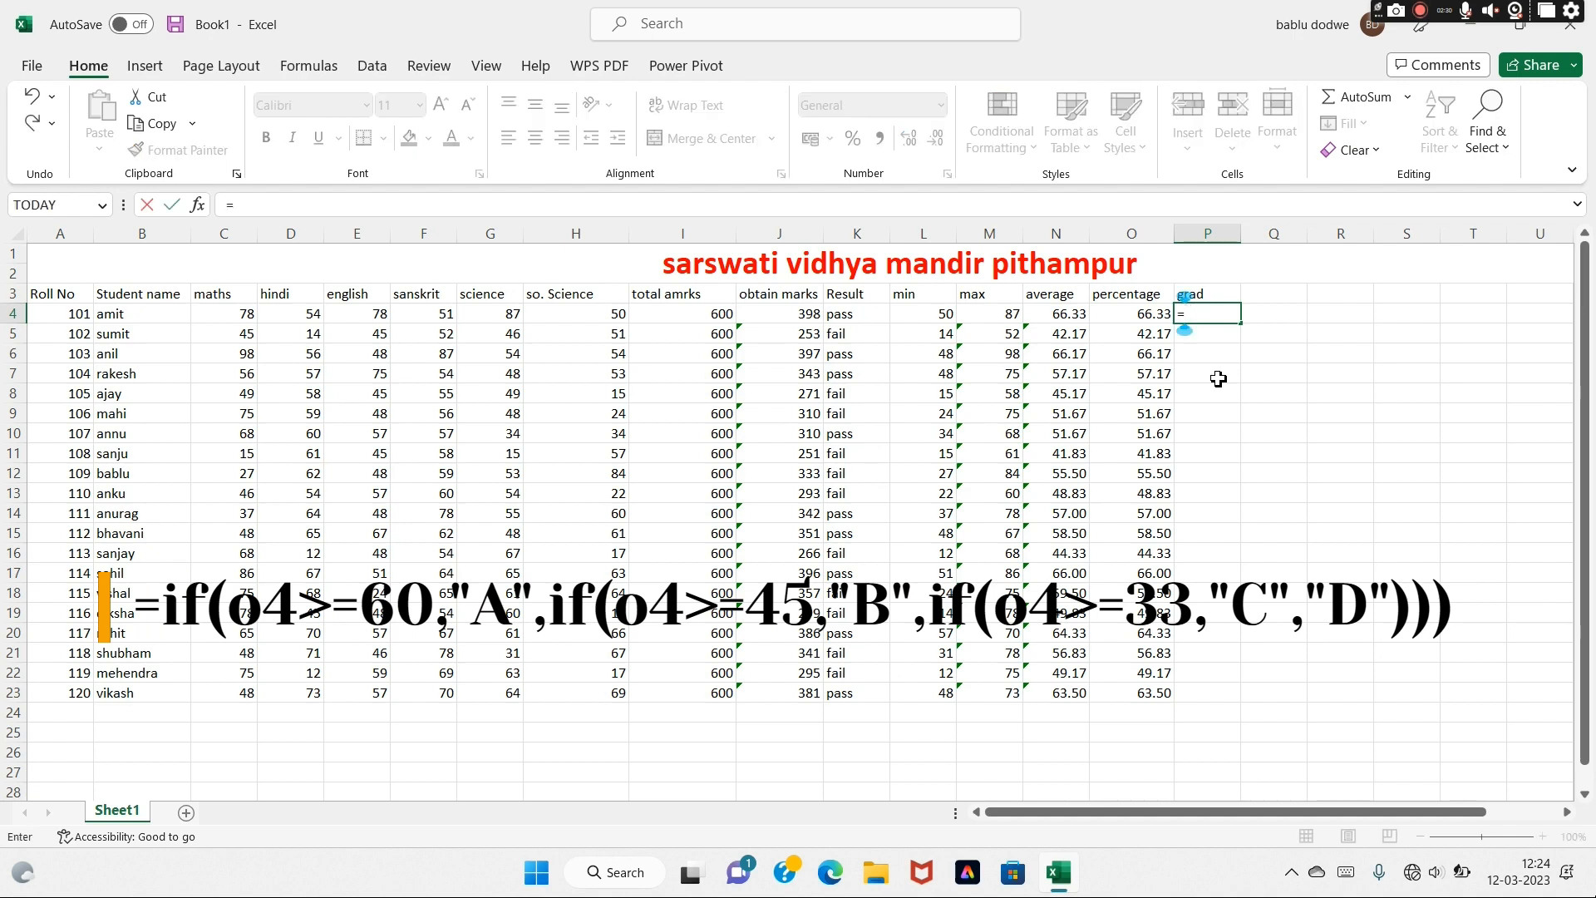
Begin the grade formula in P4 with =if(o4>=60,"A", so percentages of at least 60 return A
type("=if(")
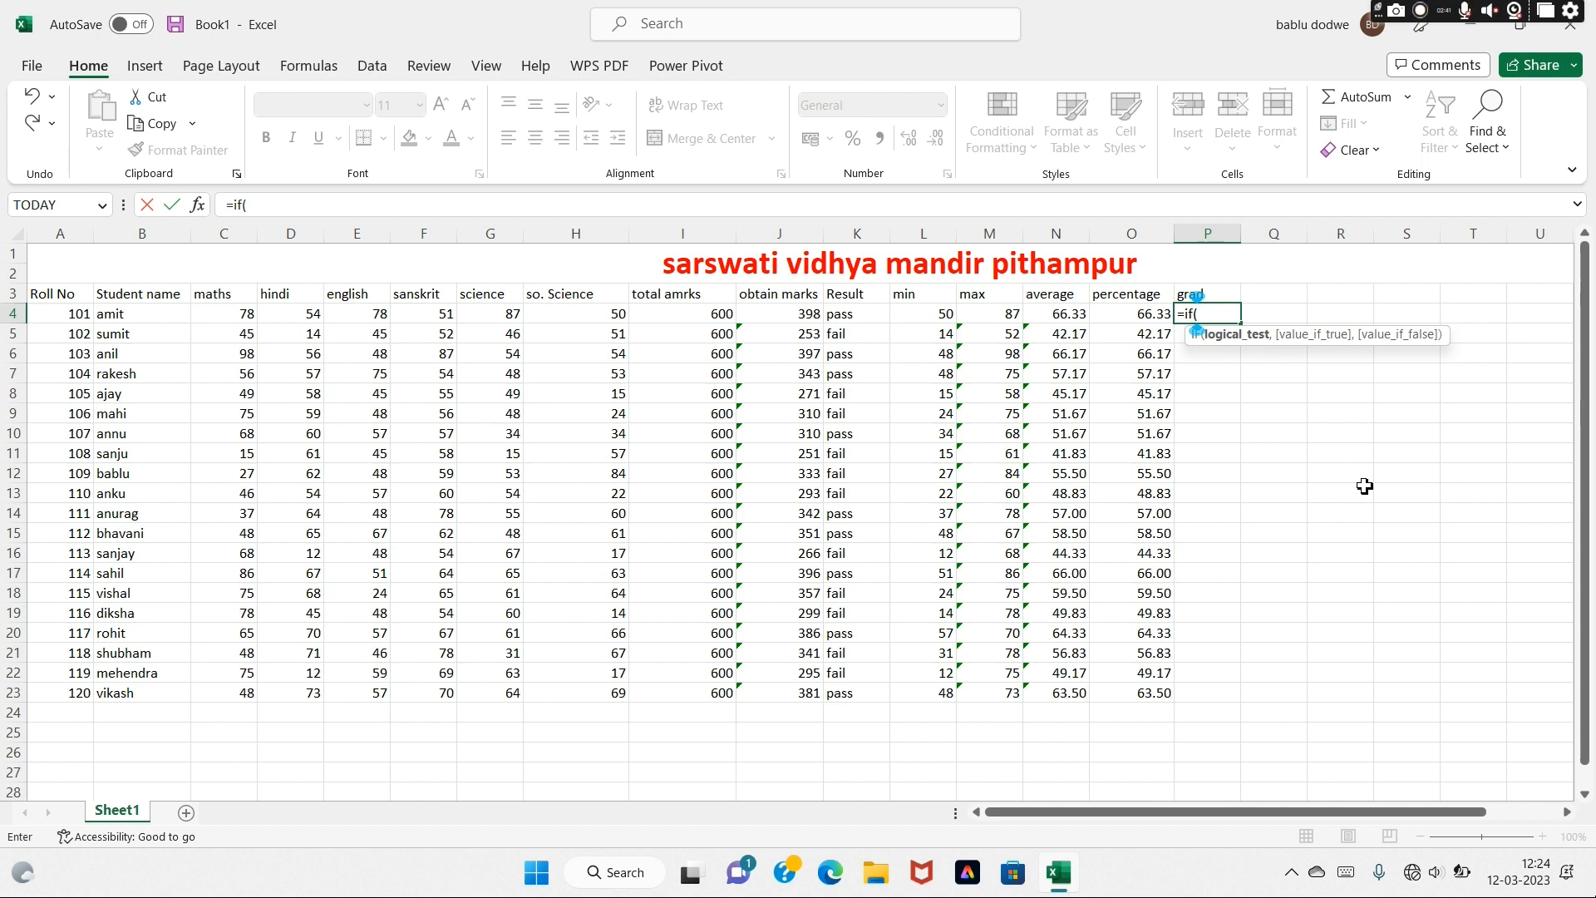
type("o4")
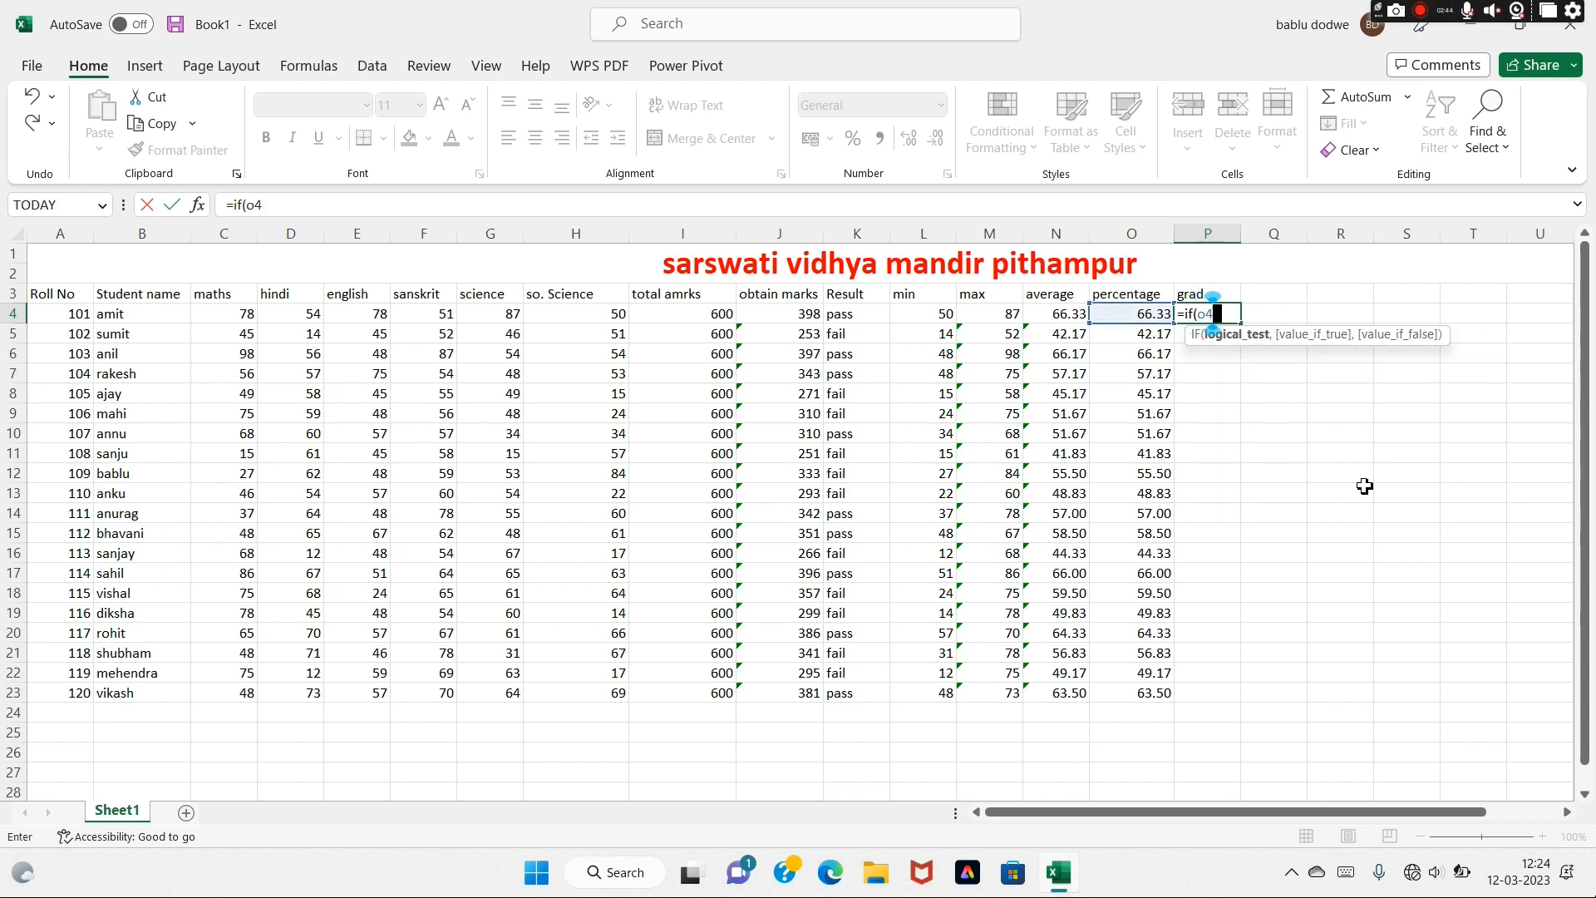
type(">")
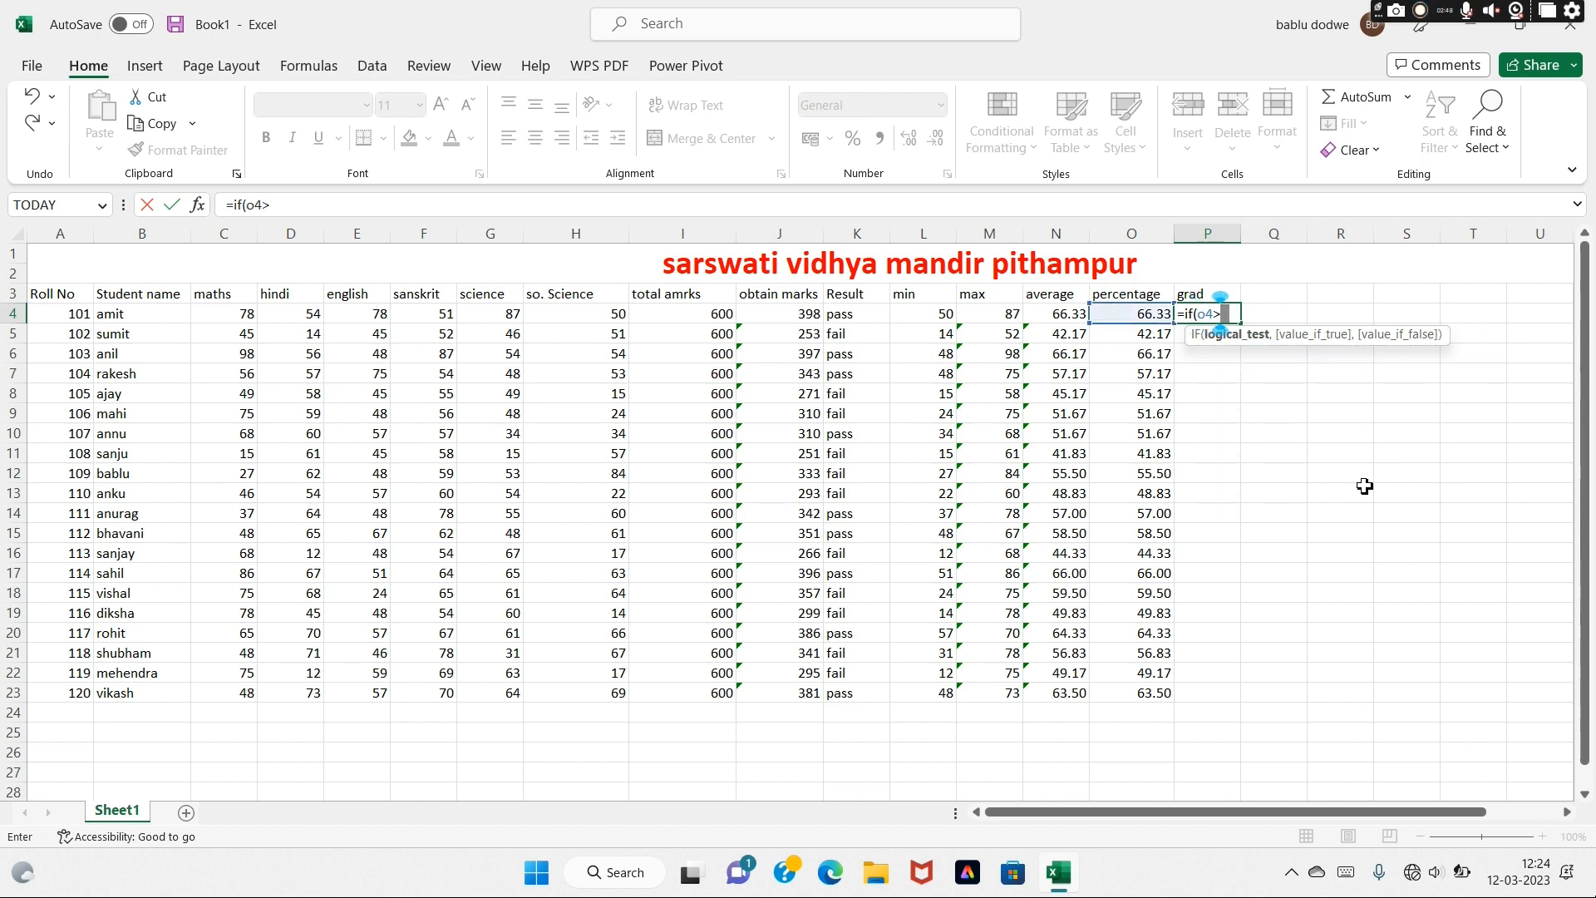
type("=3")
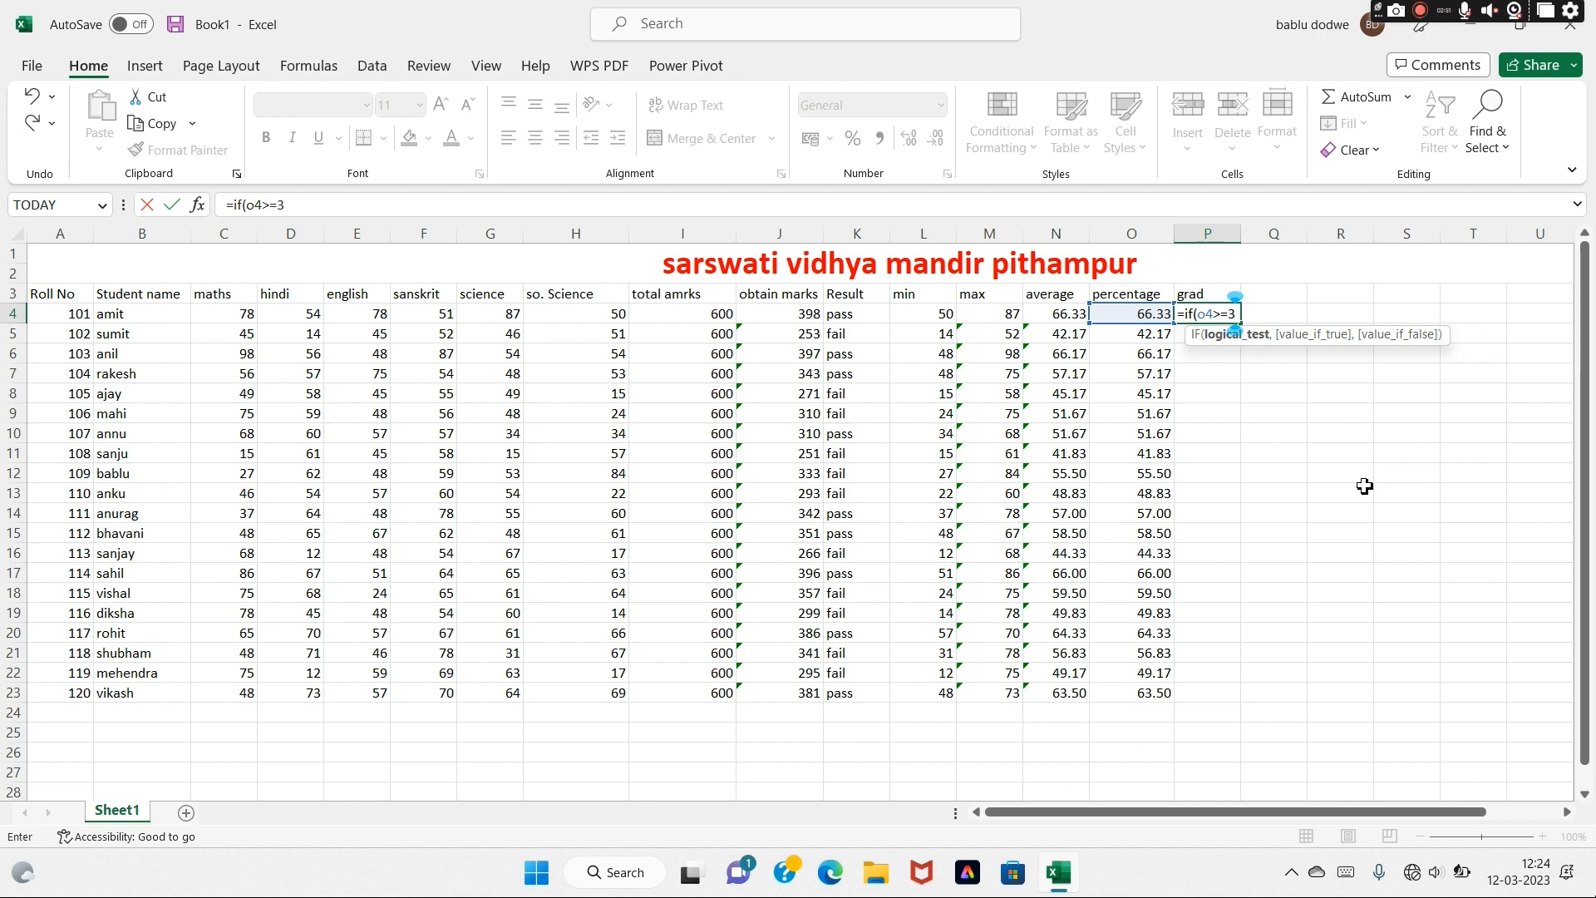
key("BackSpace")
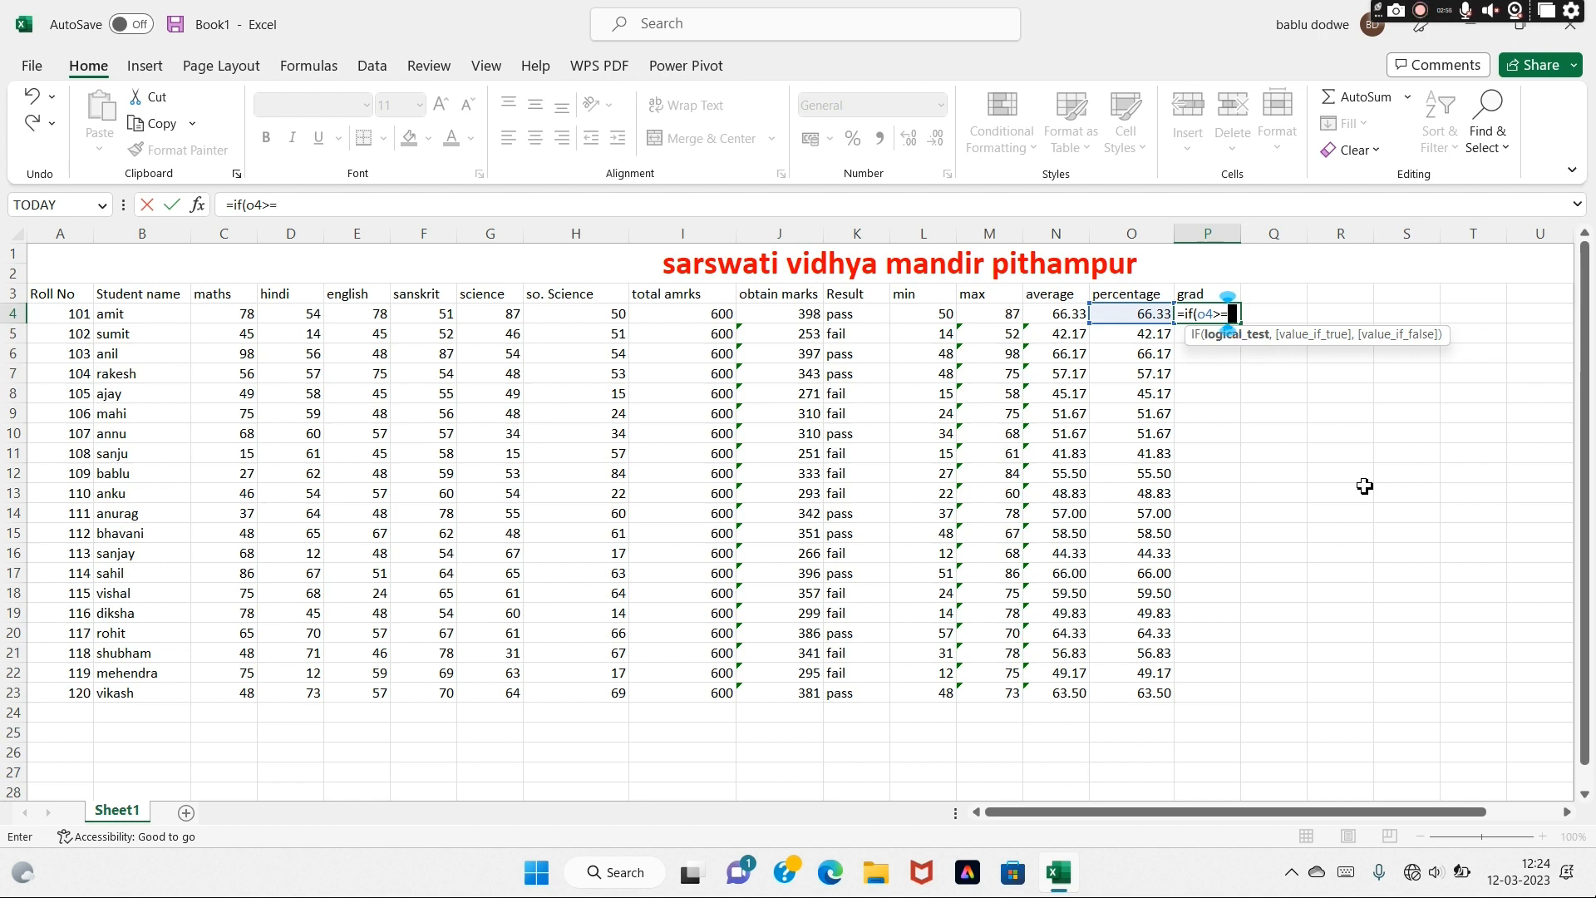
type("60,\"A\",")
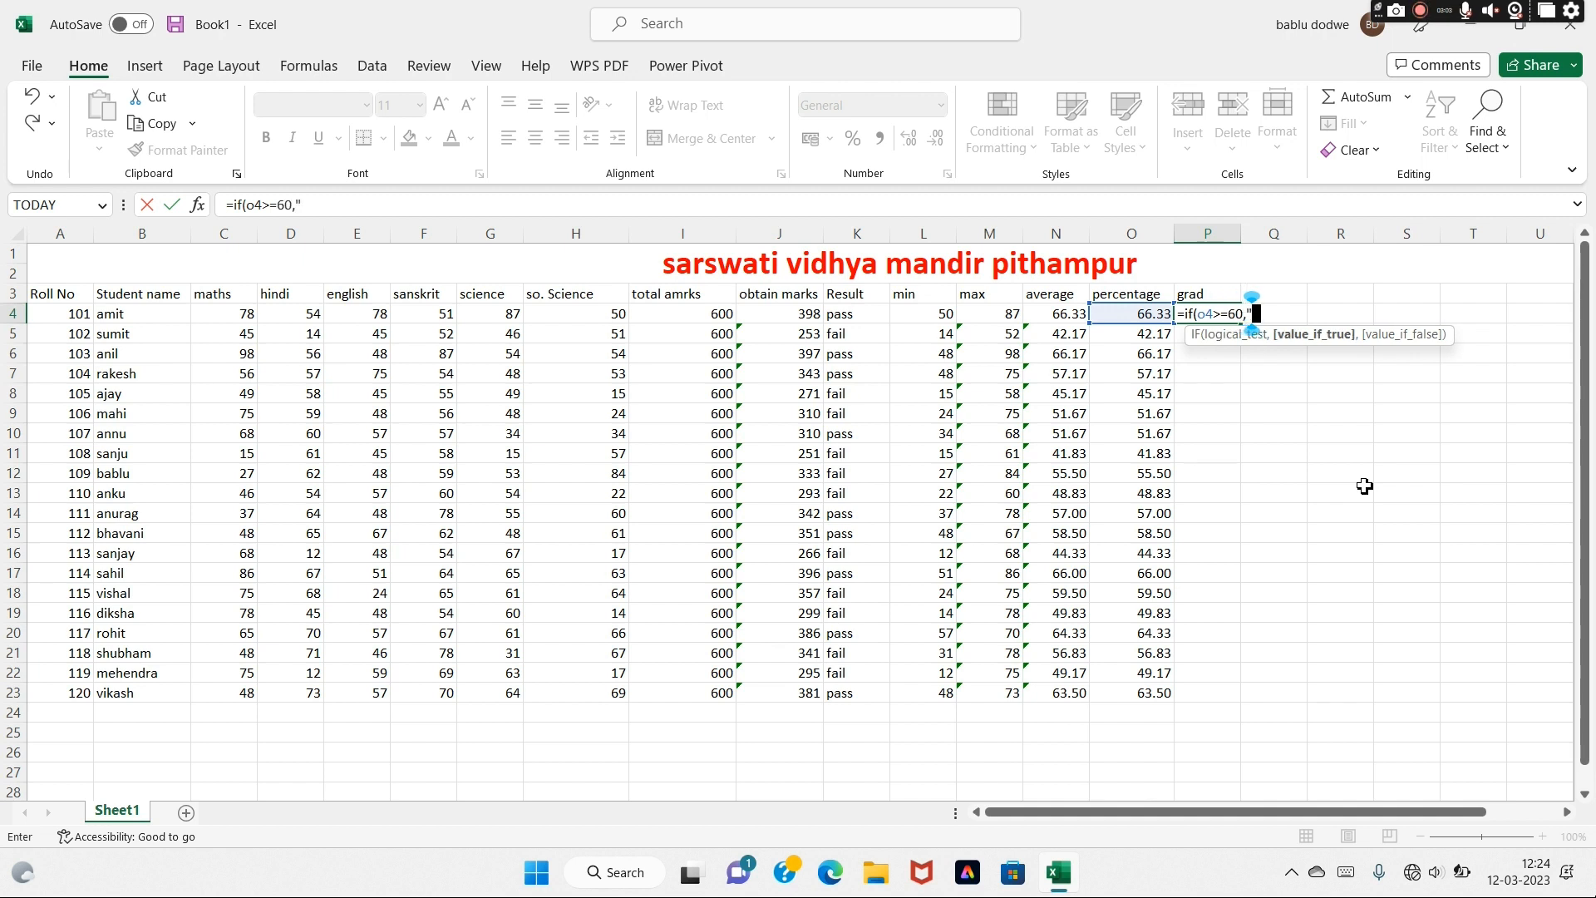
Nest a second condition in P4's grade formula, if(o4>=45,"B", as the first IF's value-if-false
type("if")
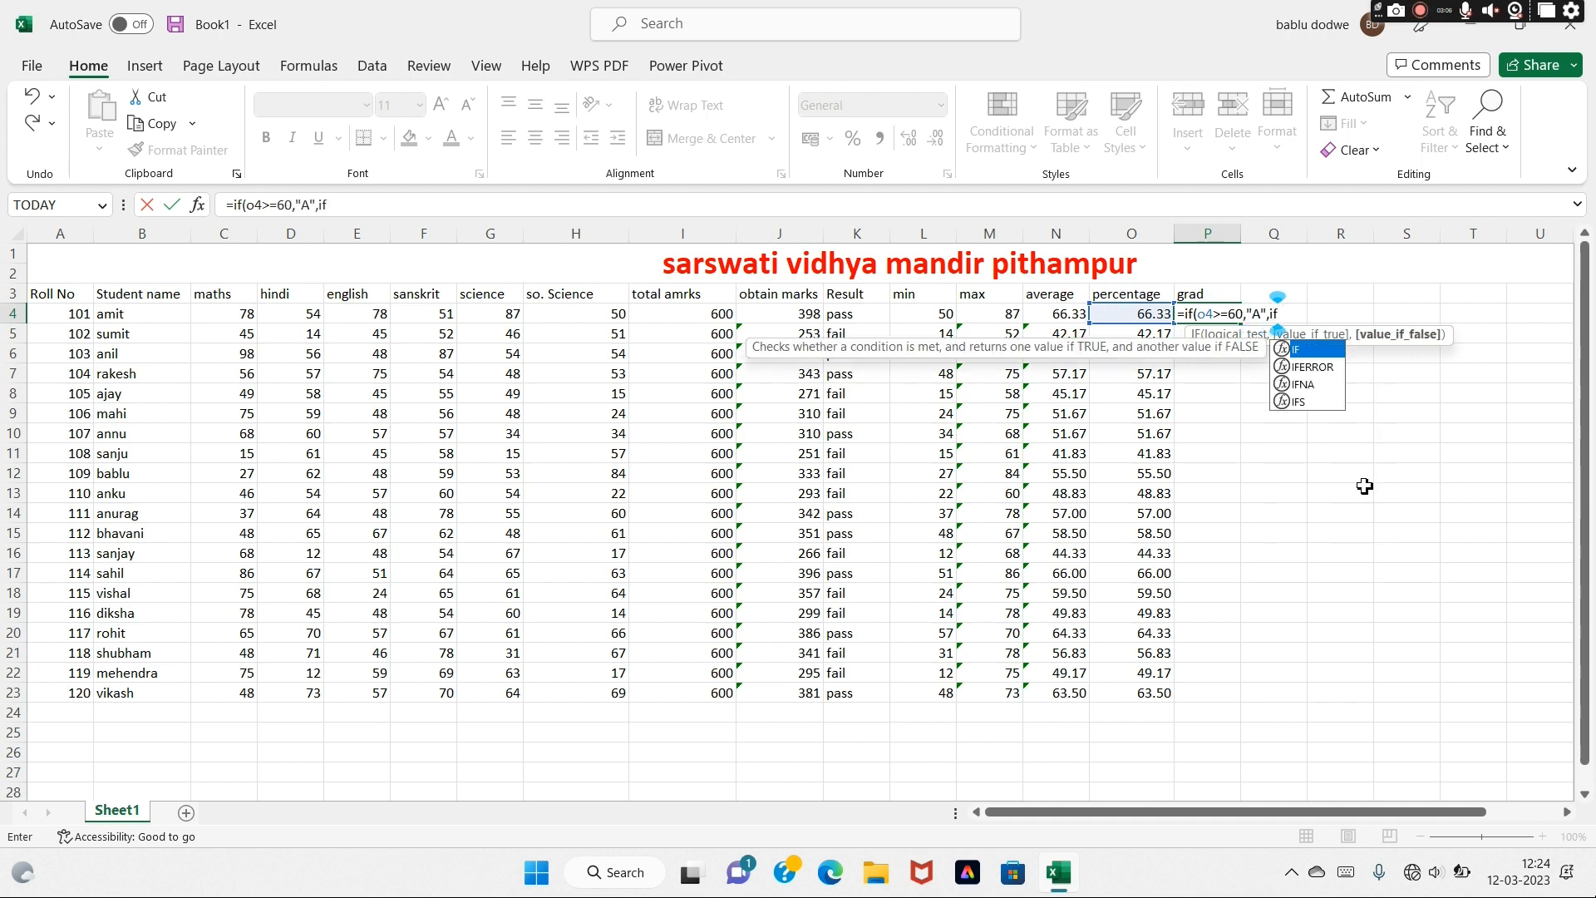
type("(")
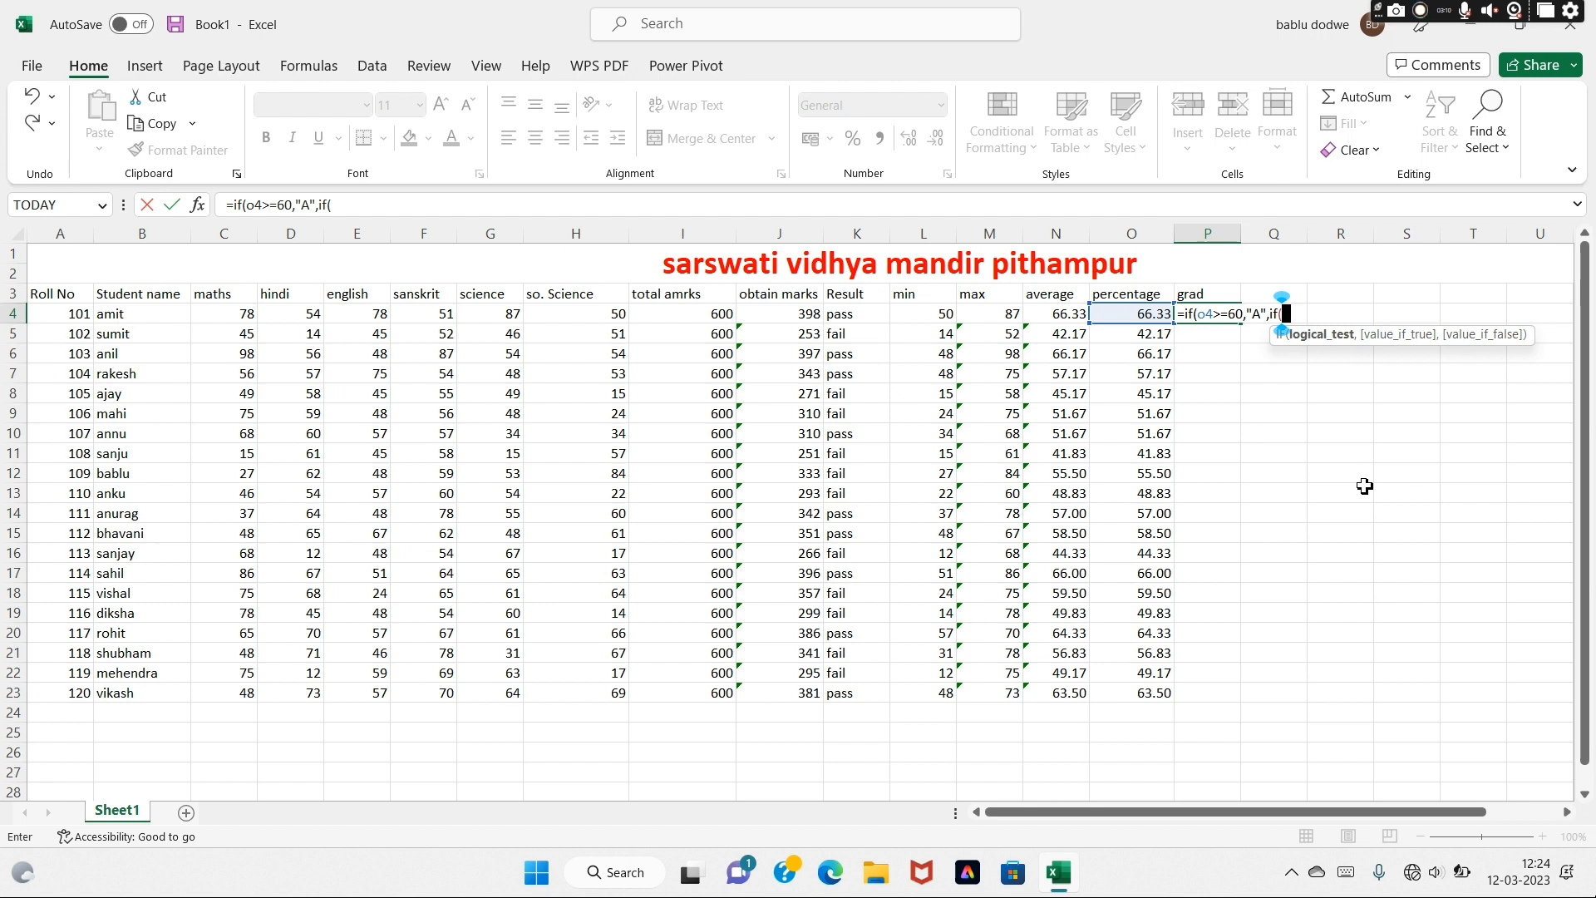
type("o4>")
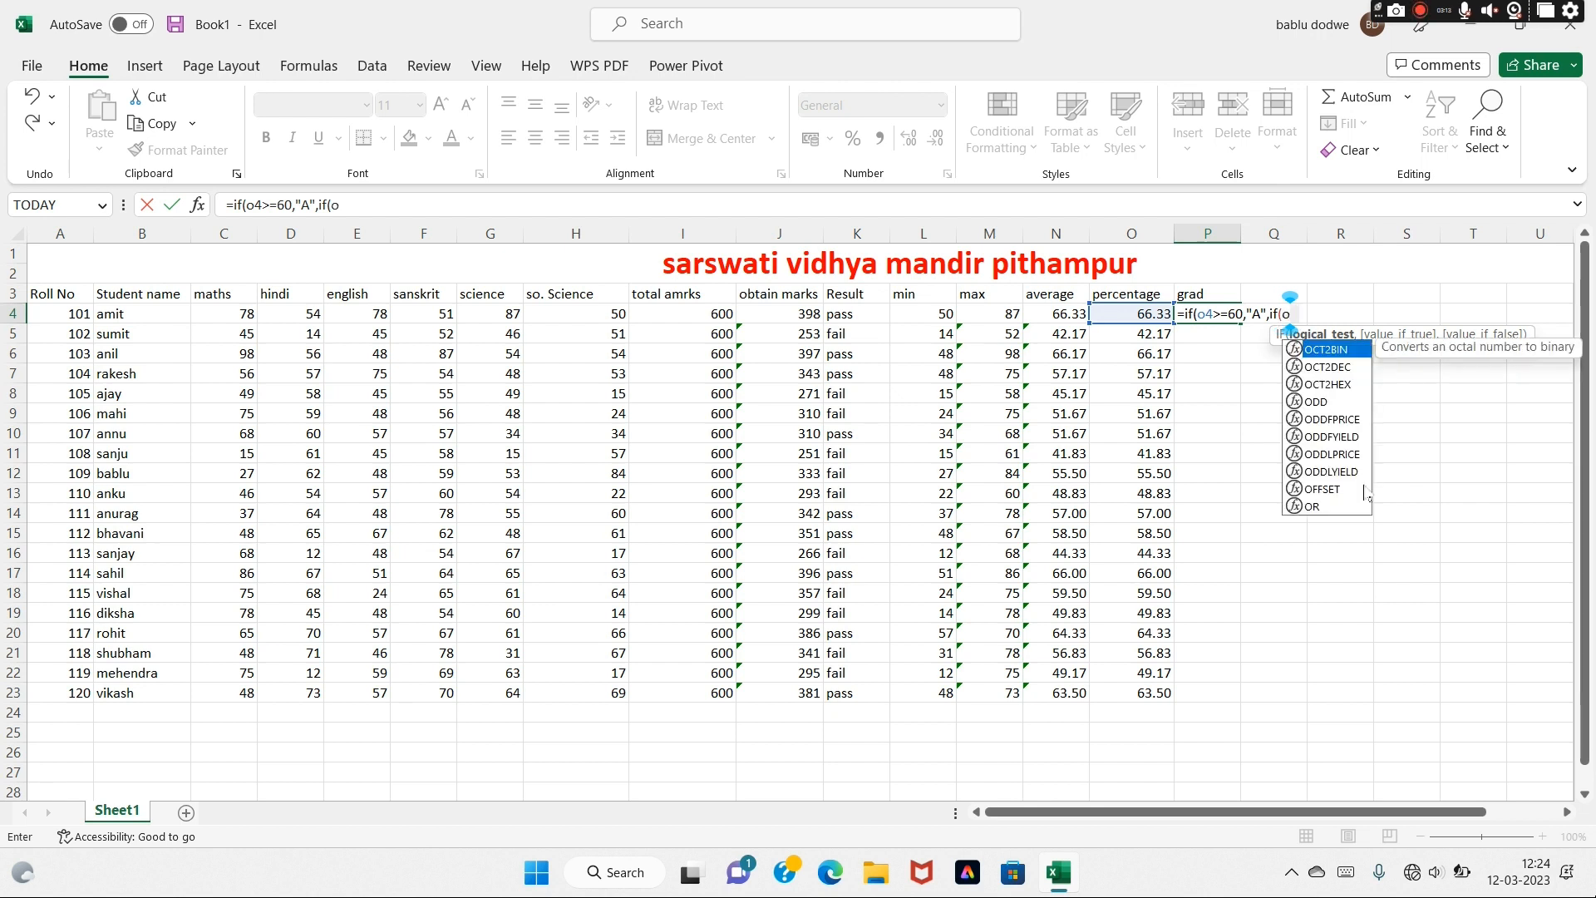
type("=")
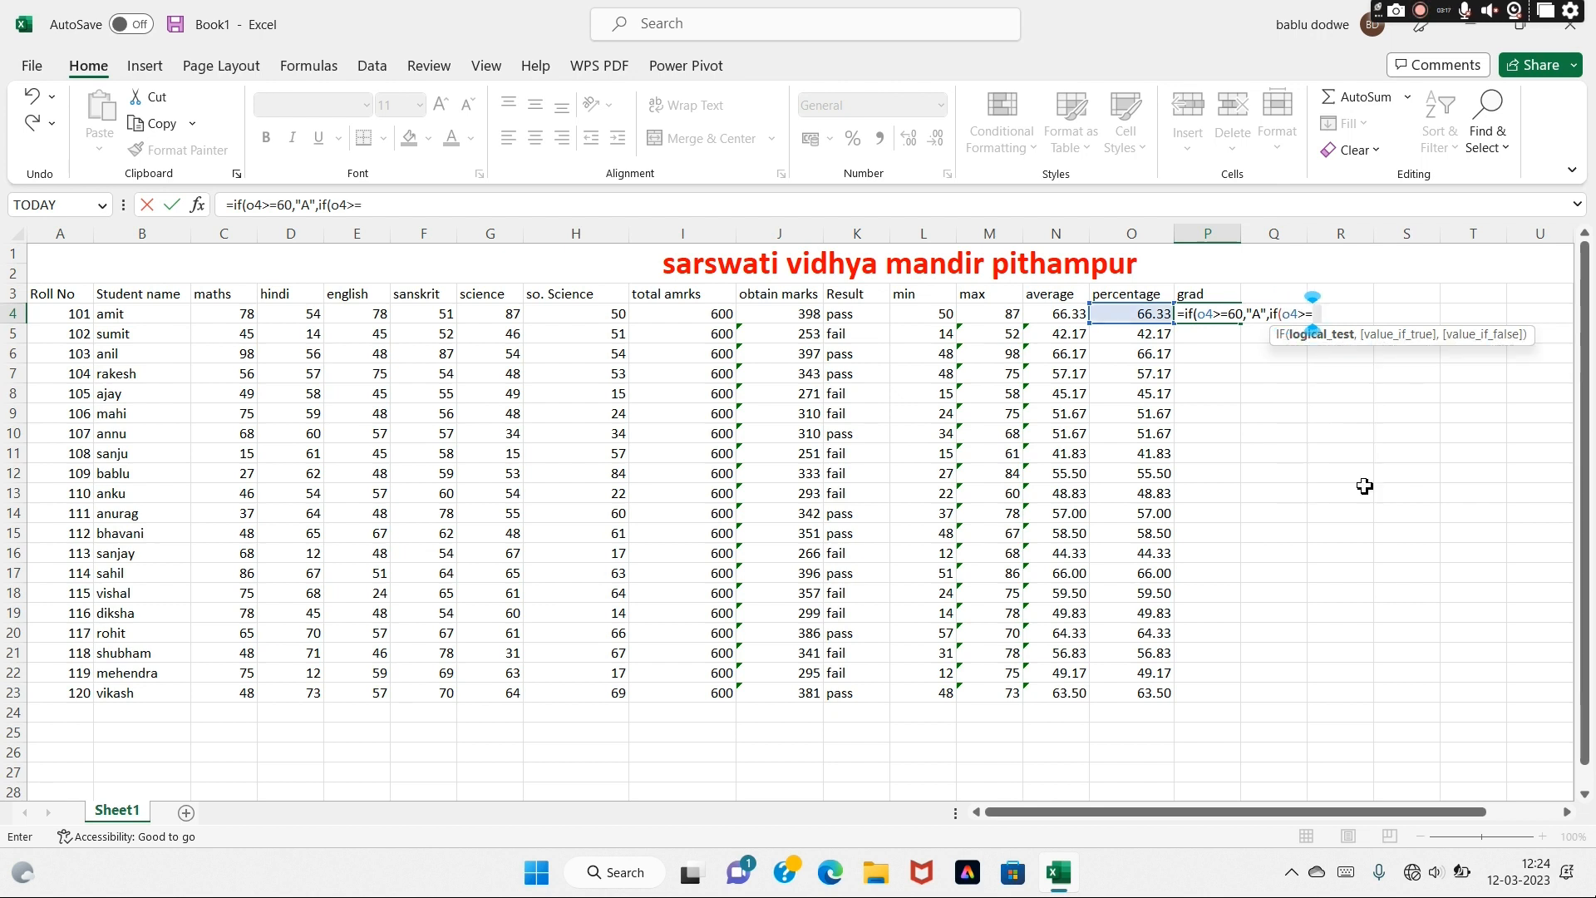
type("45")
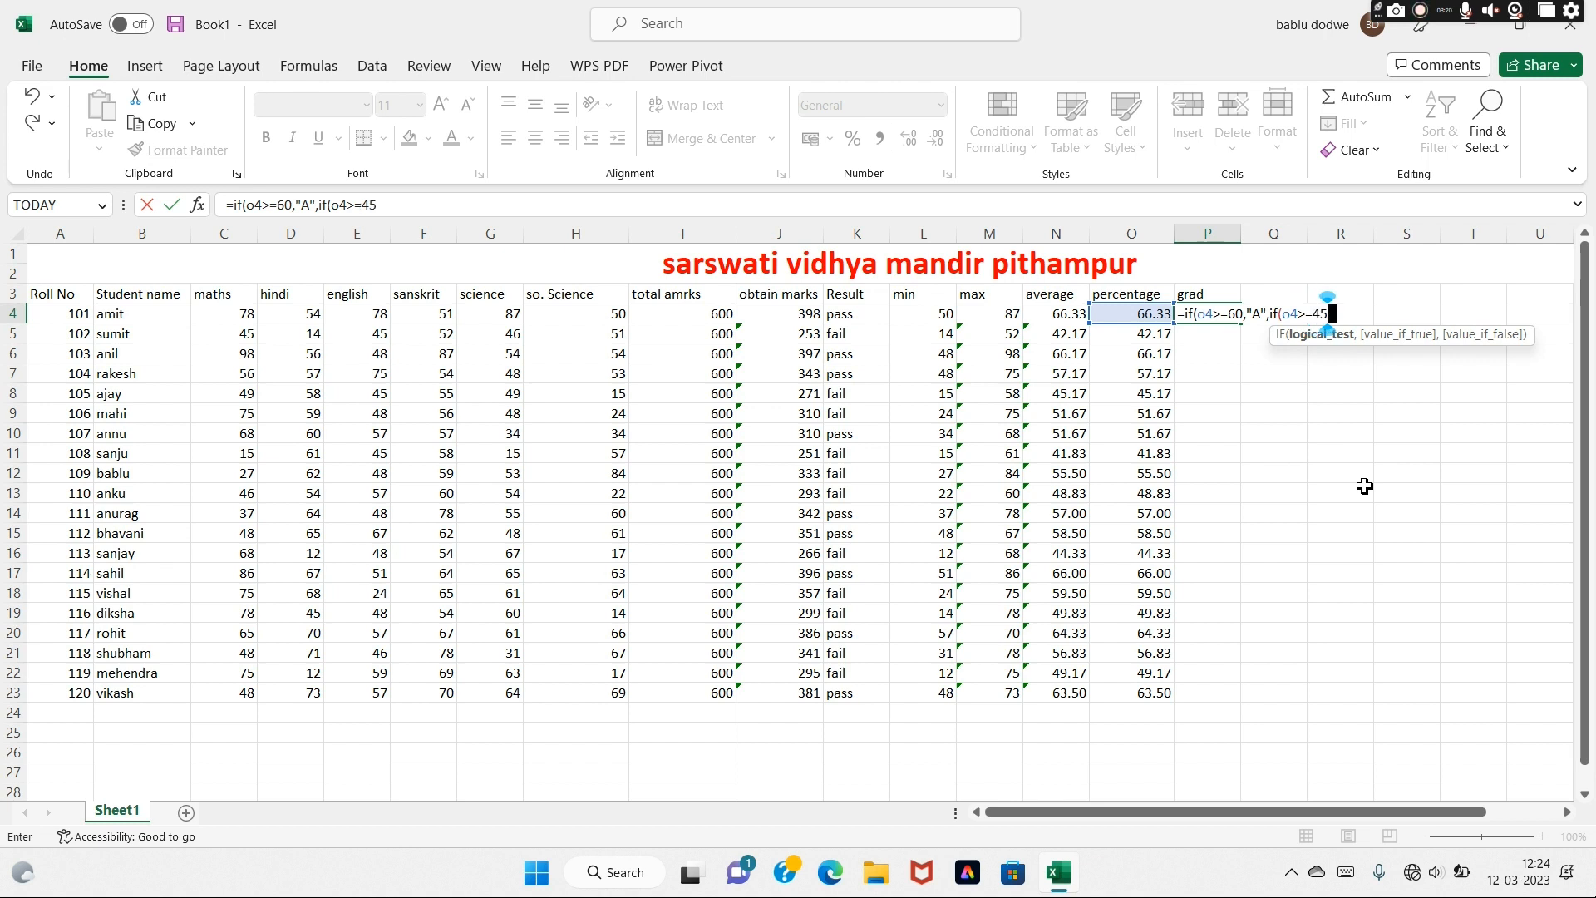
type(",\"B\"")
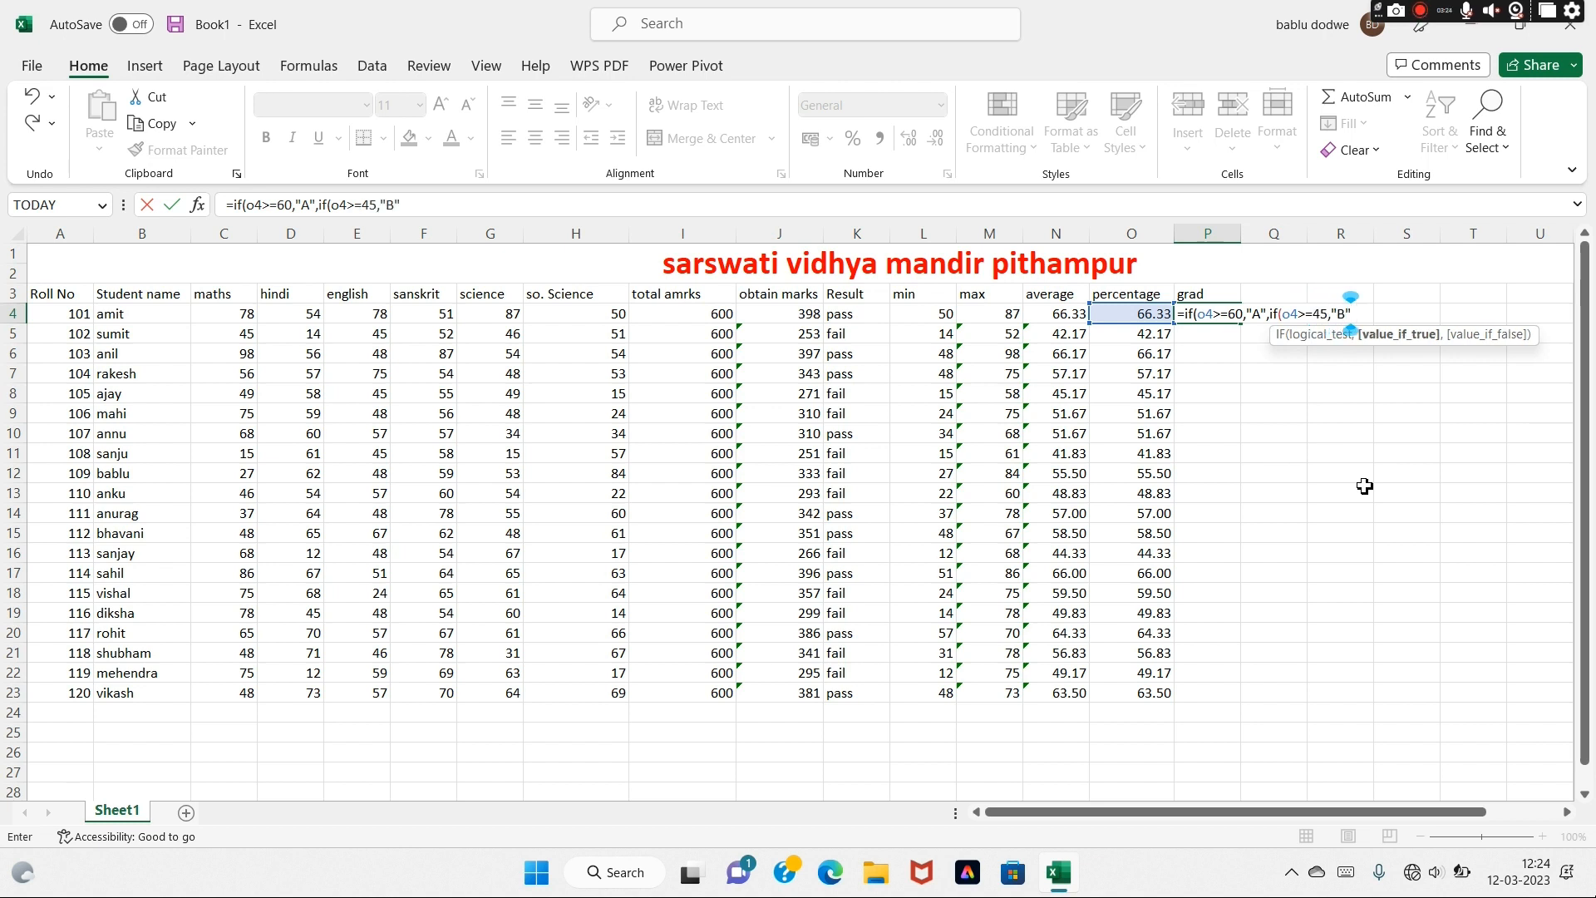
Complete P4's grade formula with the nested if(o4>=33,"C","D"))) and fill it down to P23
type(",if(")
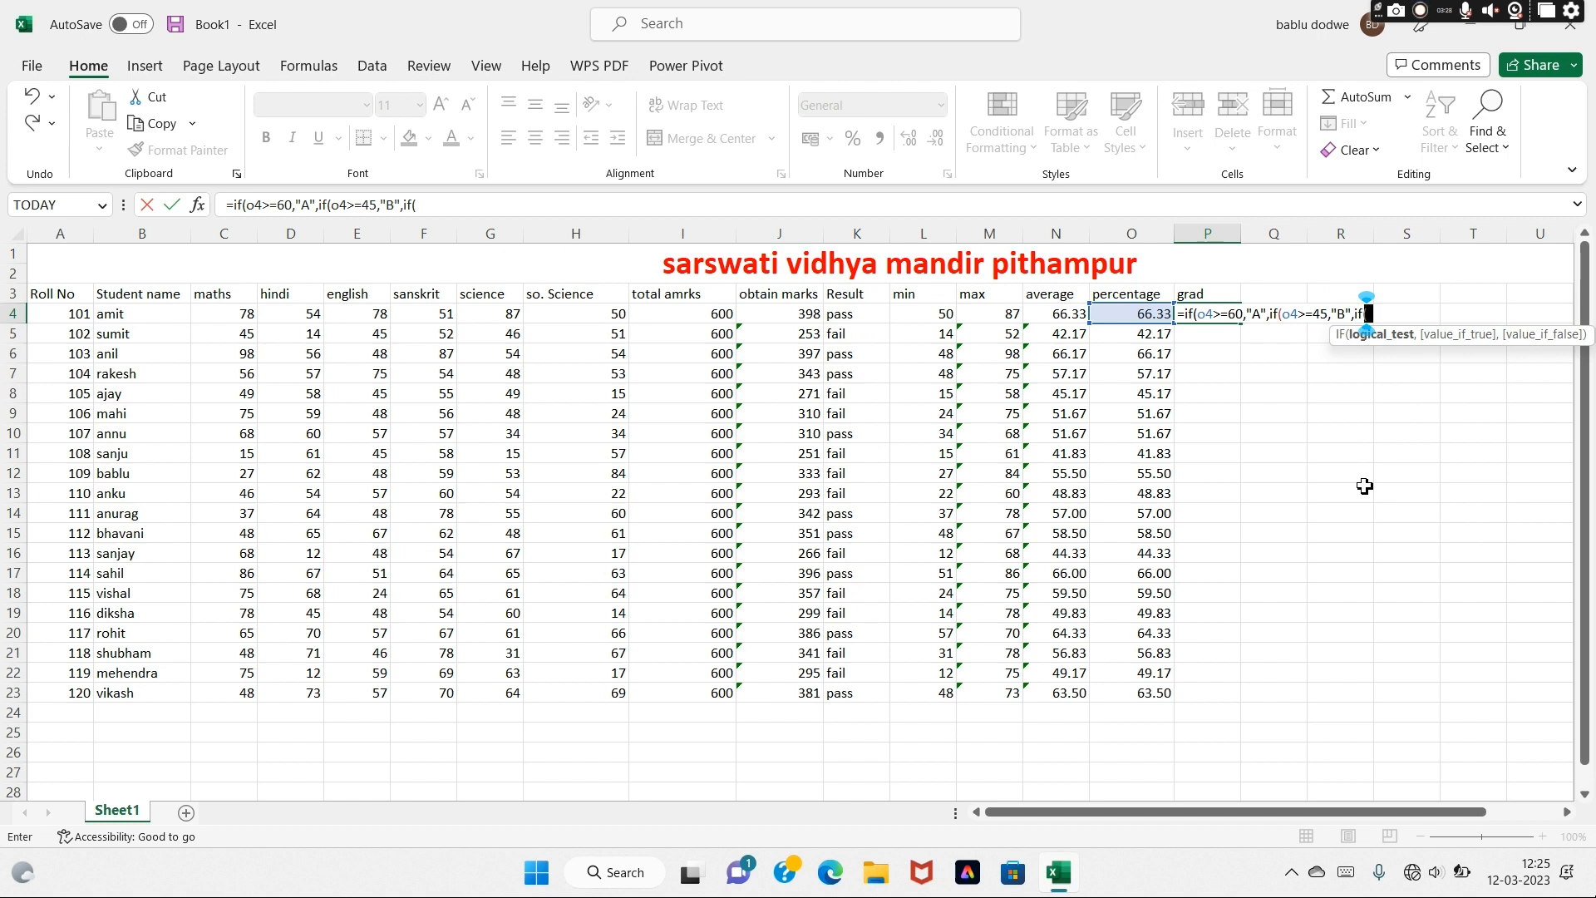
type("o4>")
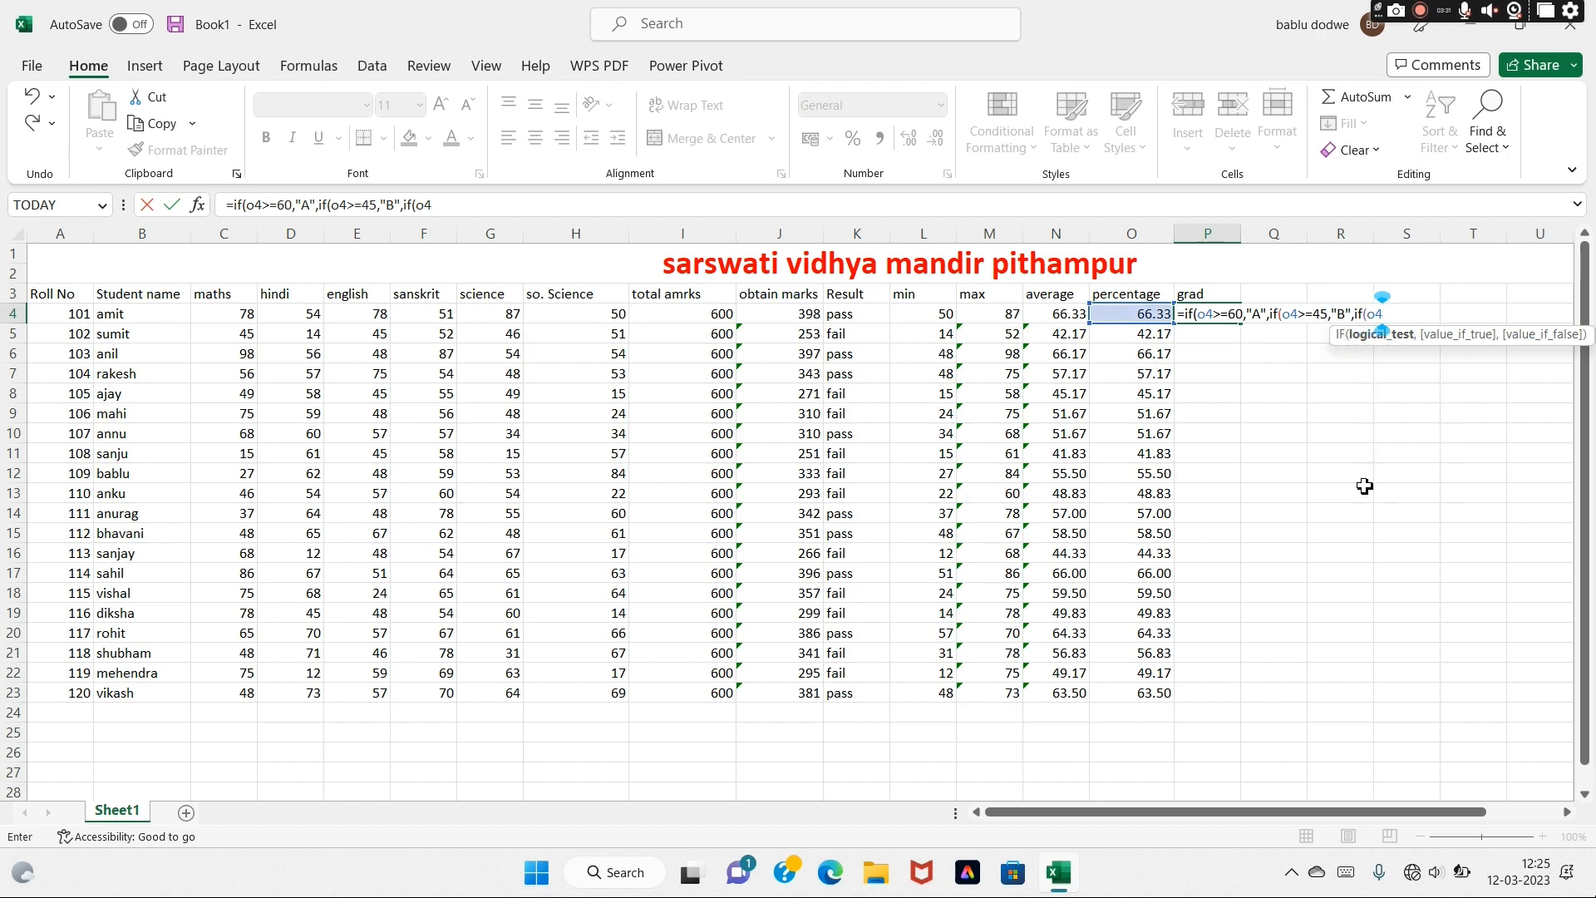
type("=")
type("33")
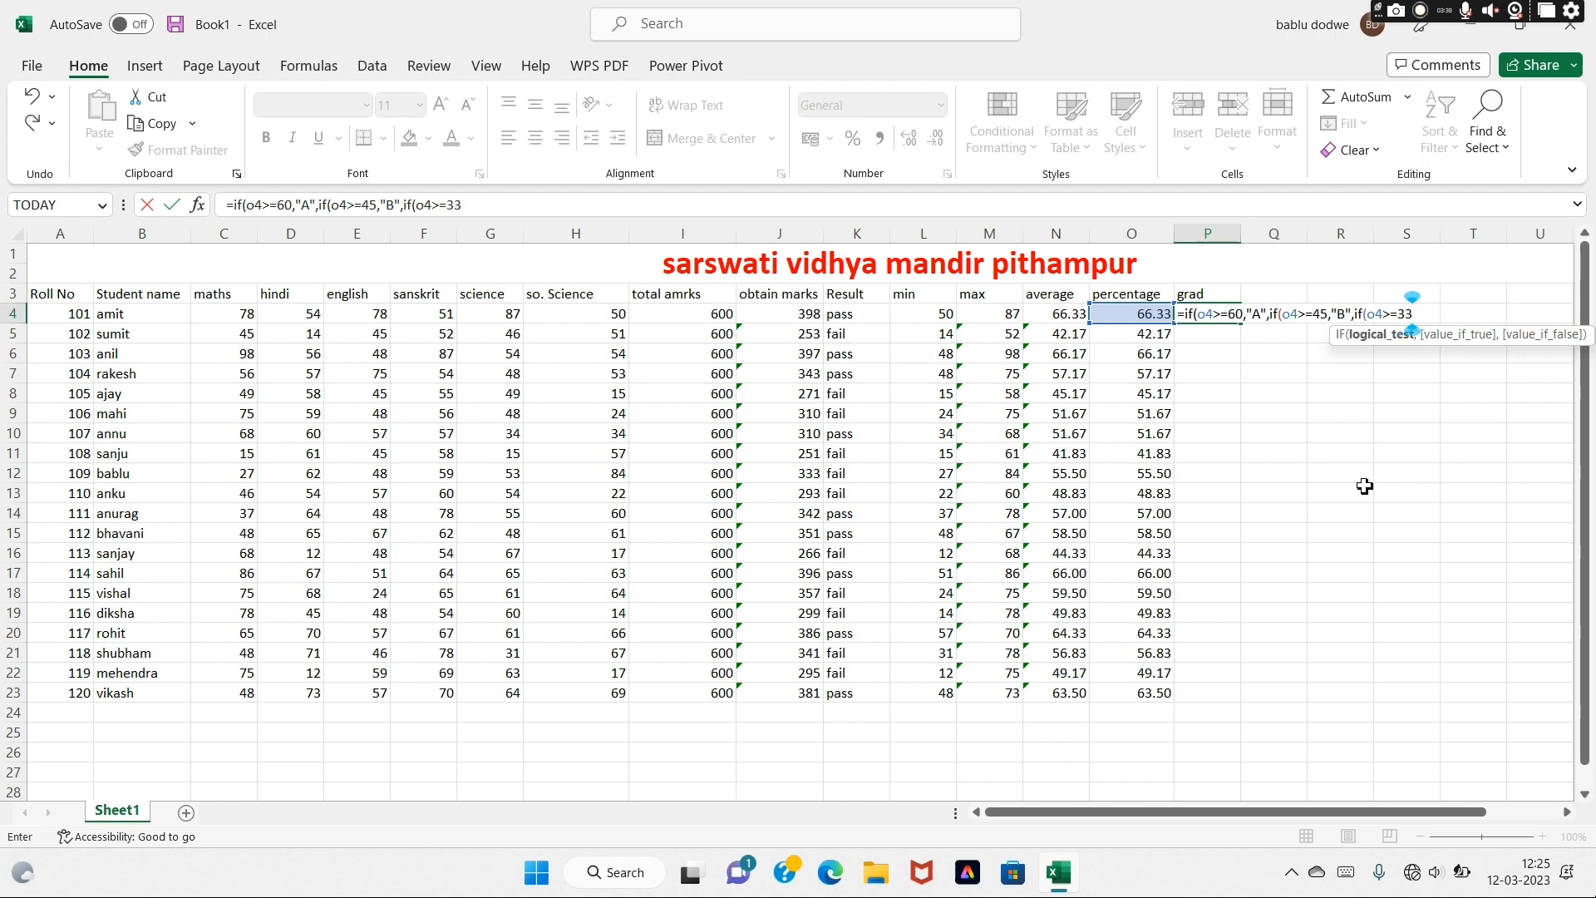
type(",\"C")
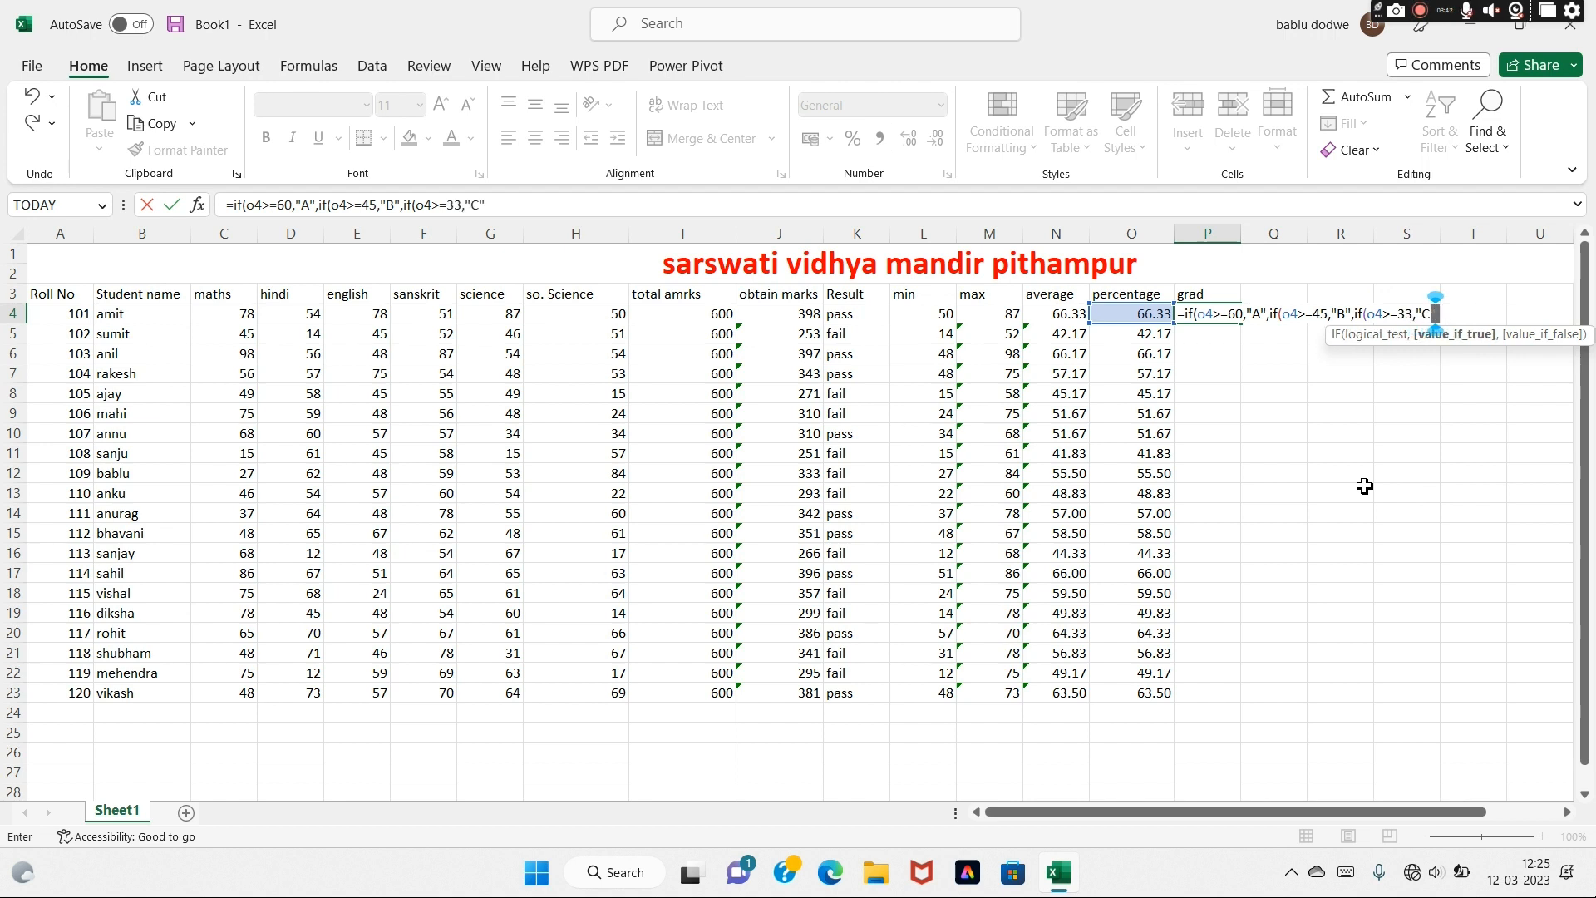
type("\",")
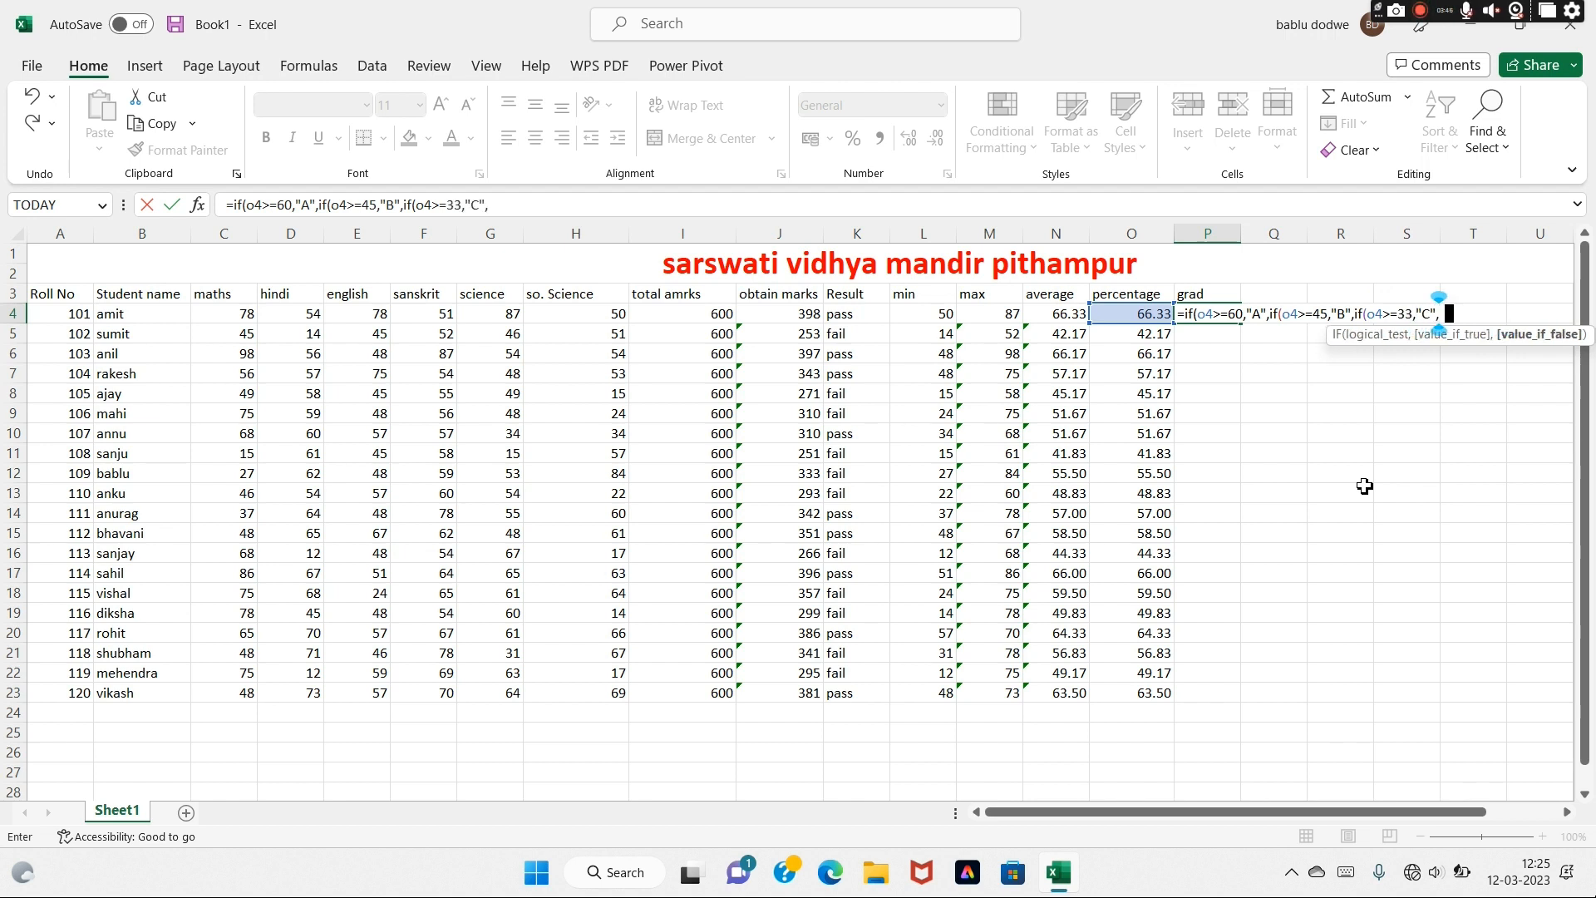
type("\"D")
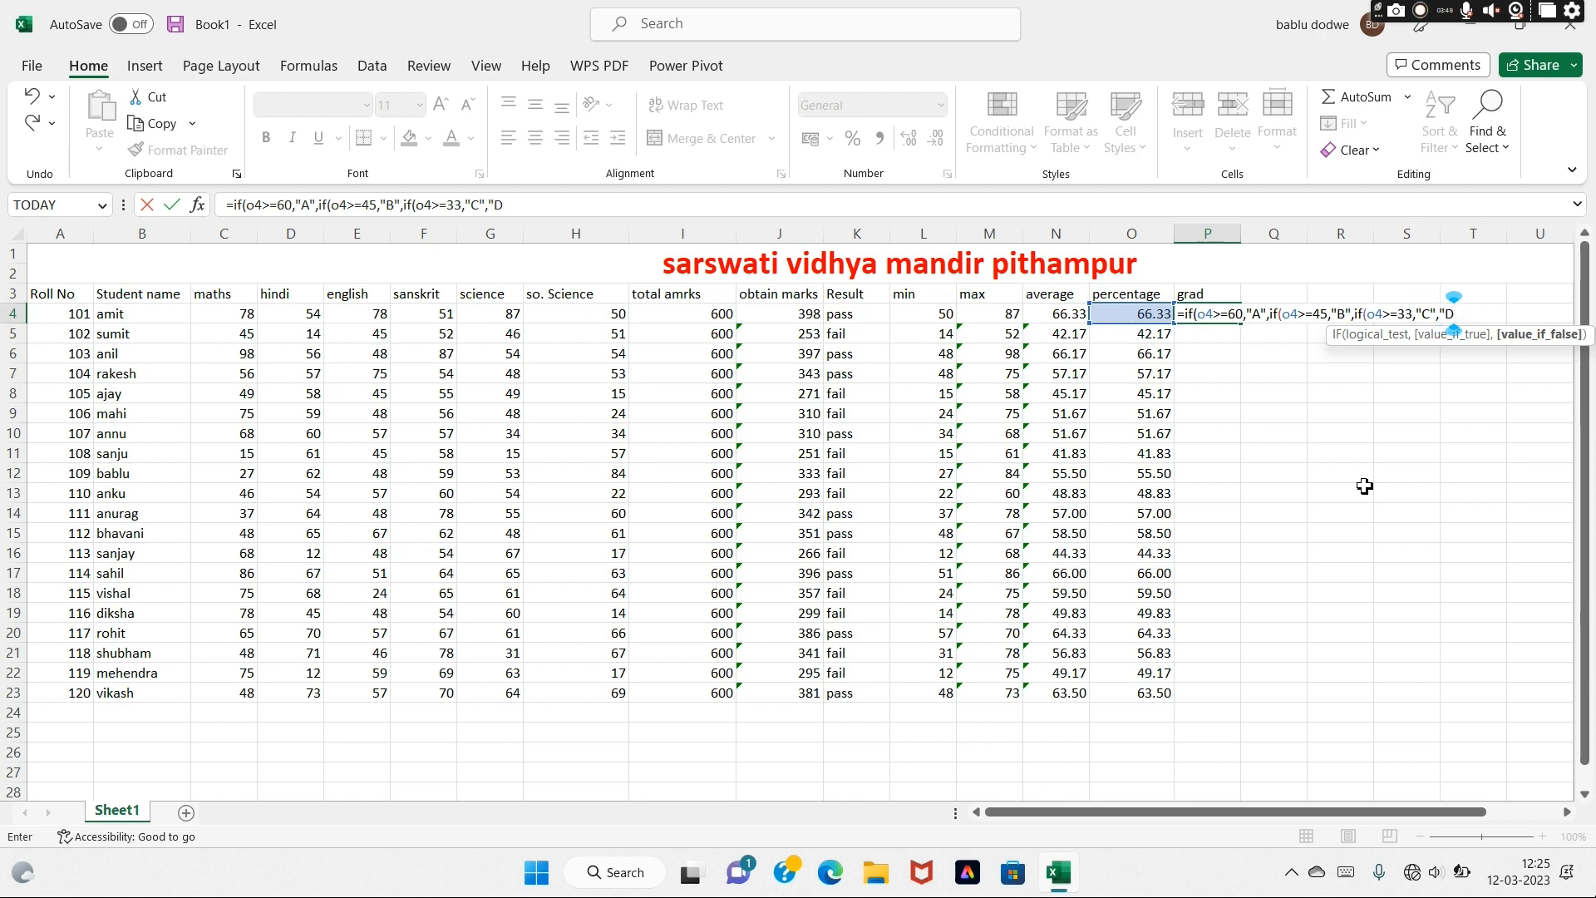
type("\"")
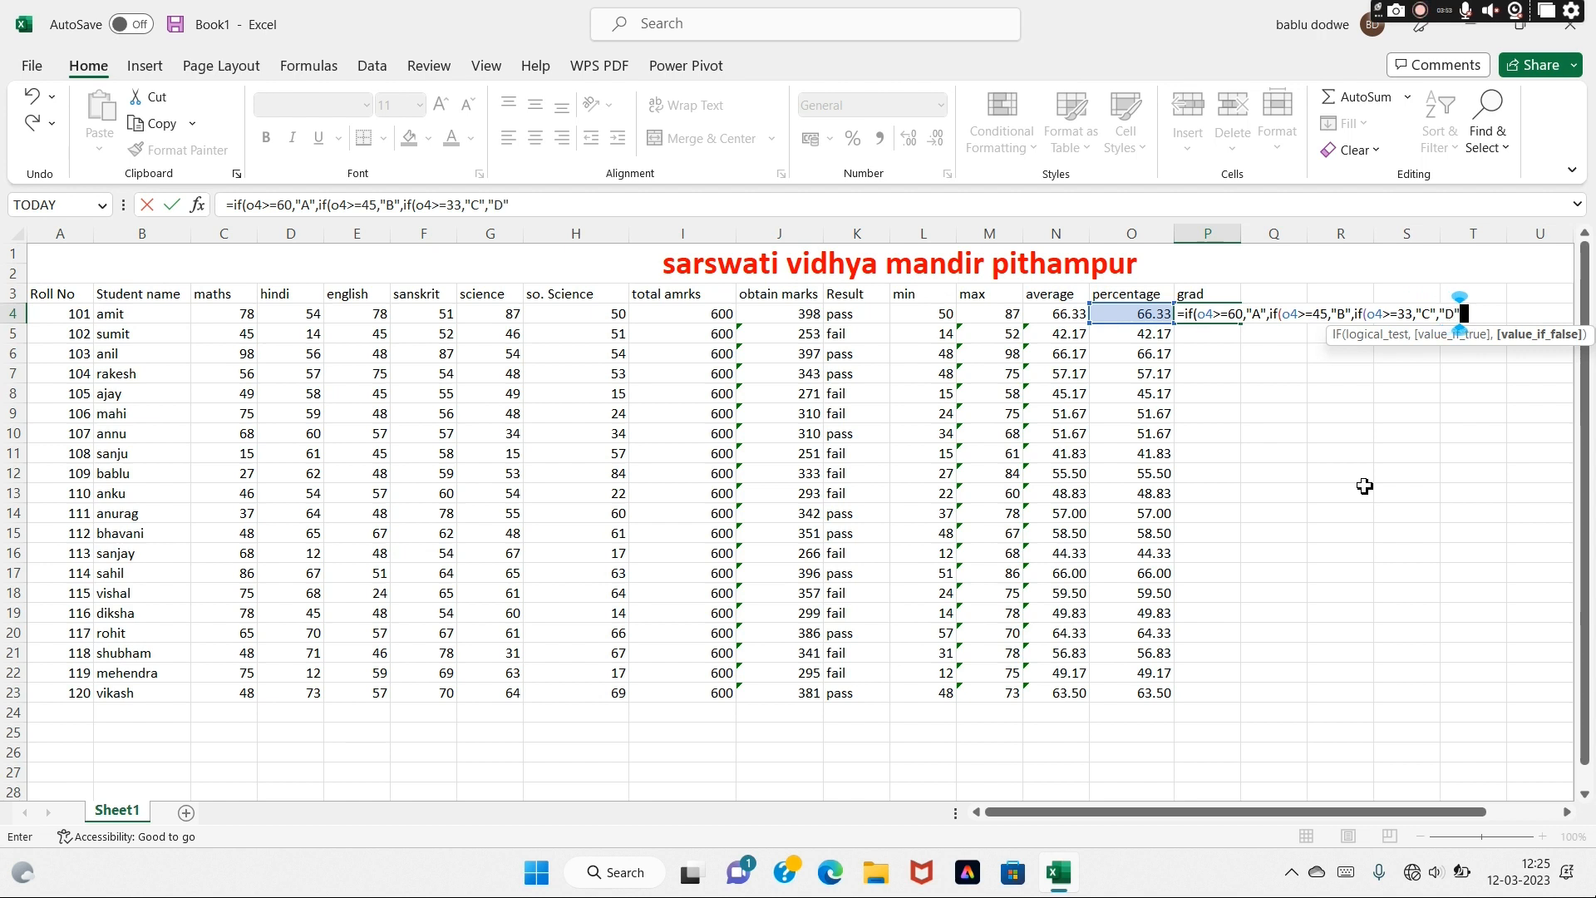
type("))")
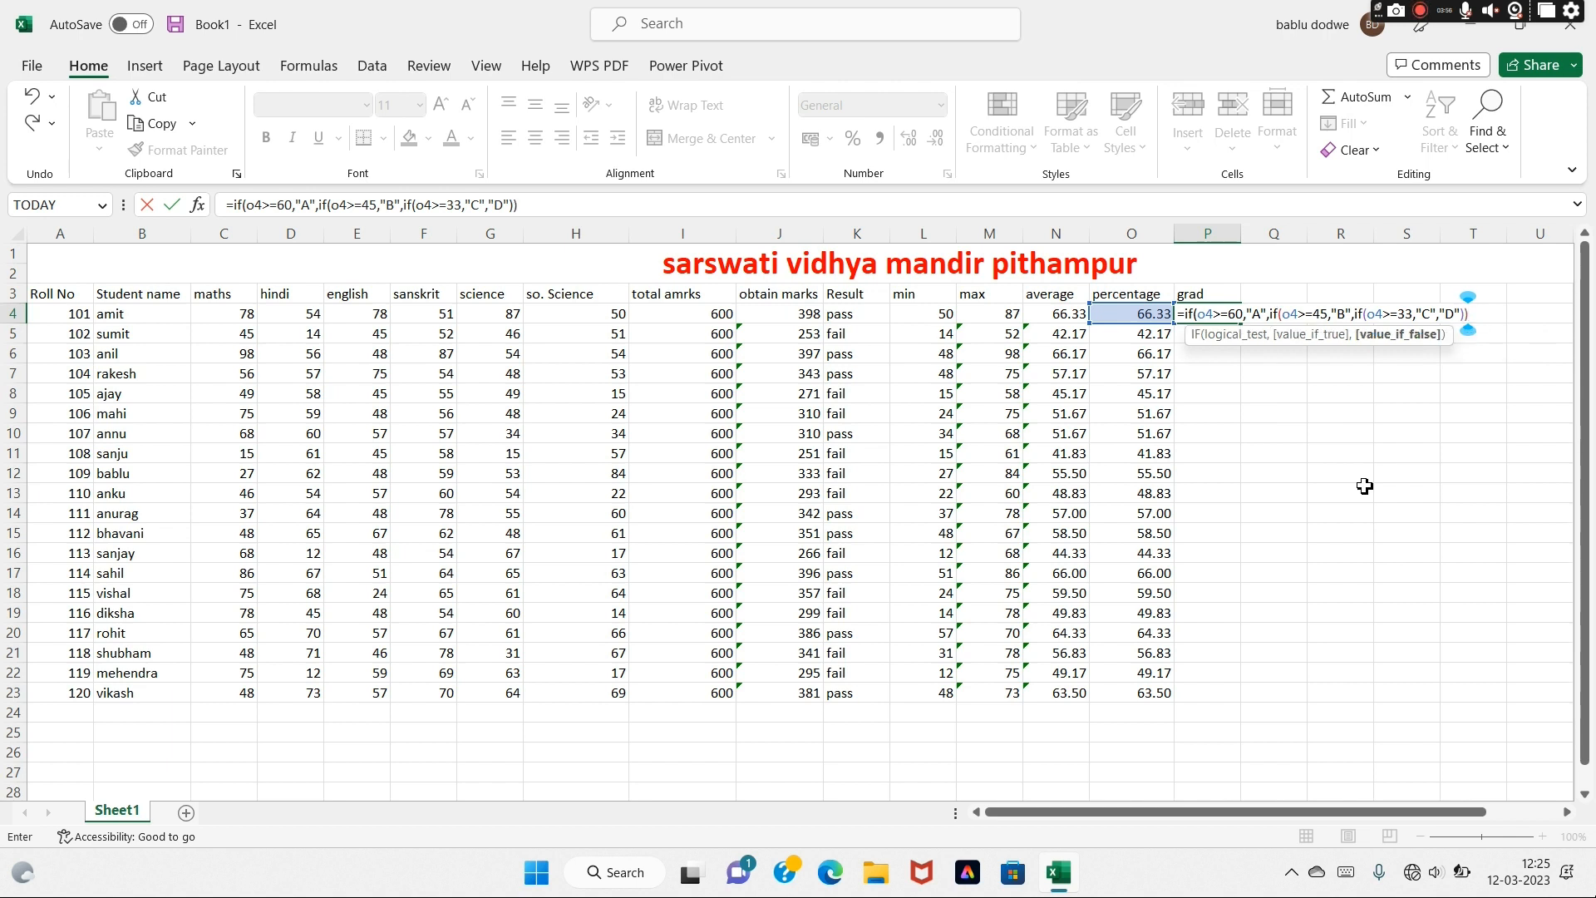
type(")")
key("ctrl+Return")
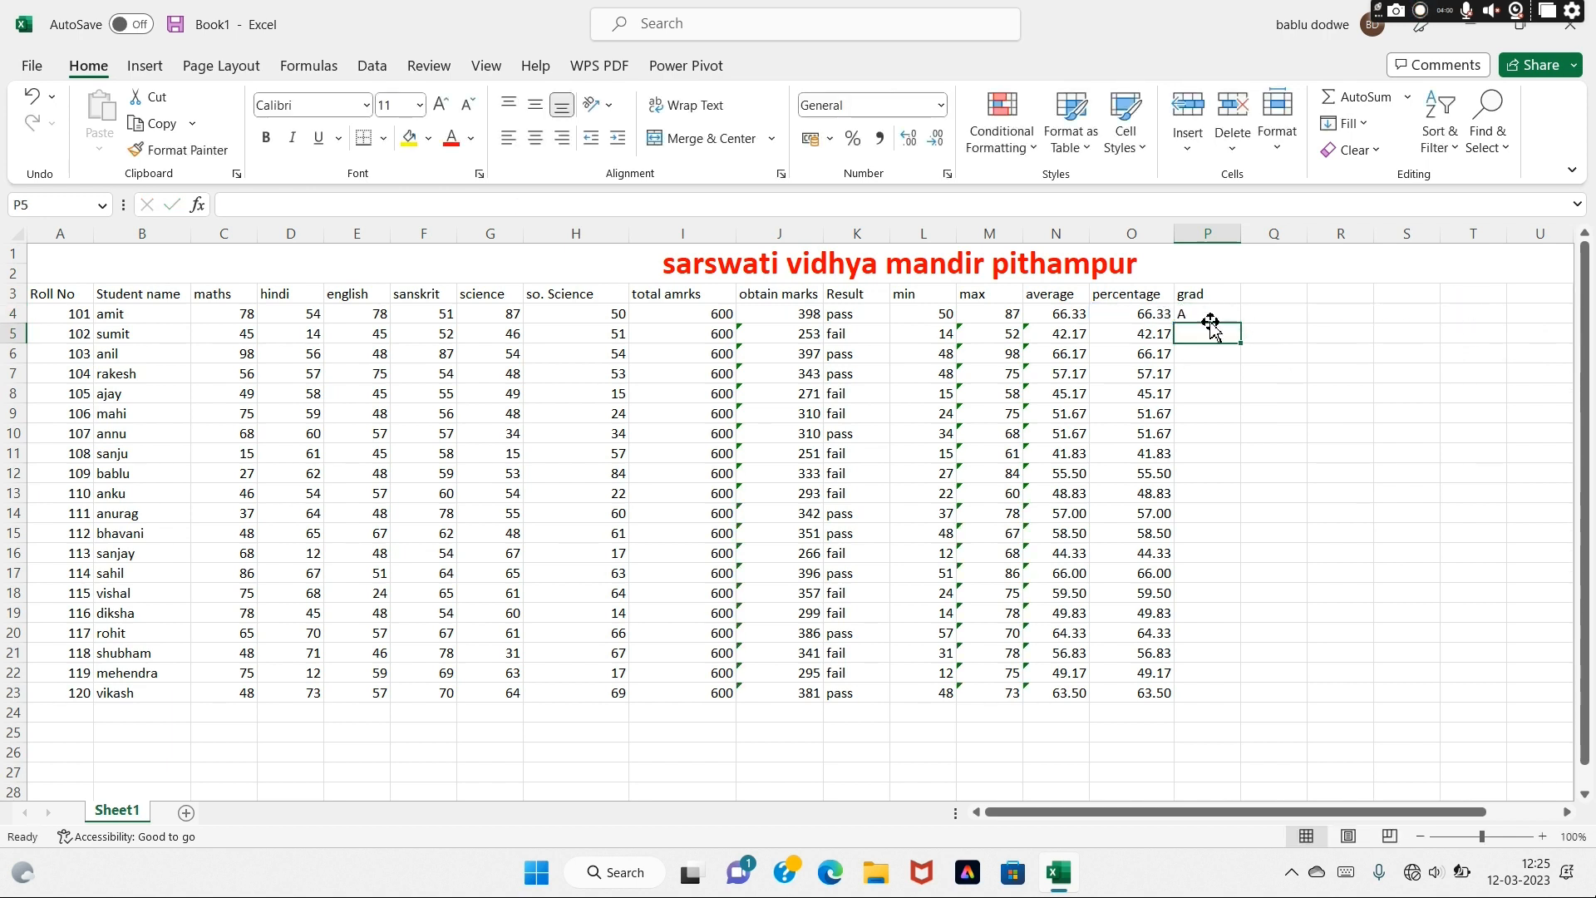
left_click_drag(1241, 323, 1244, 698)
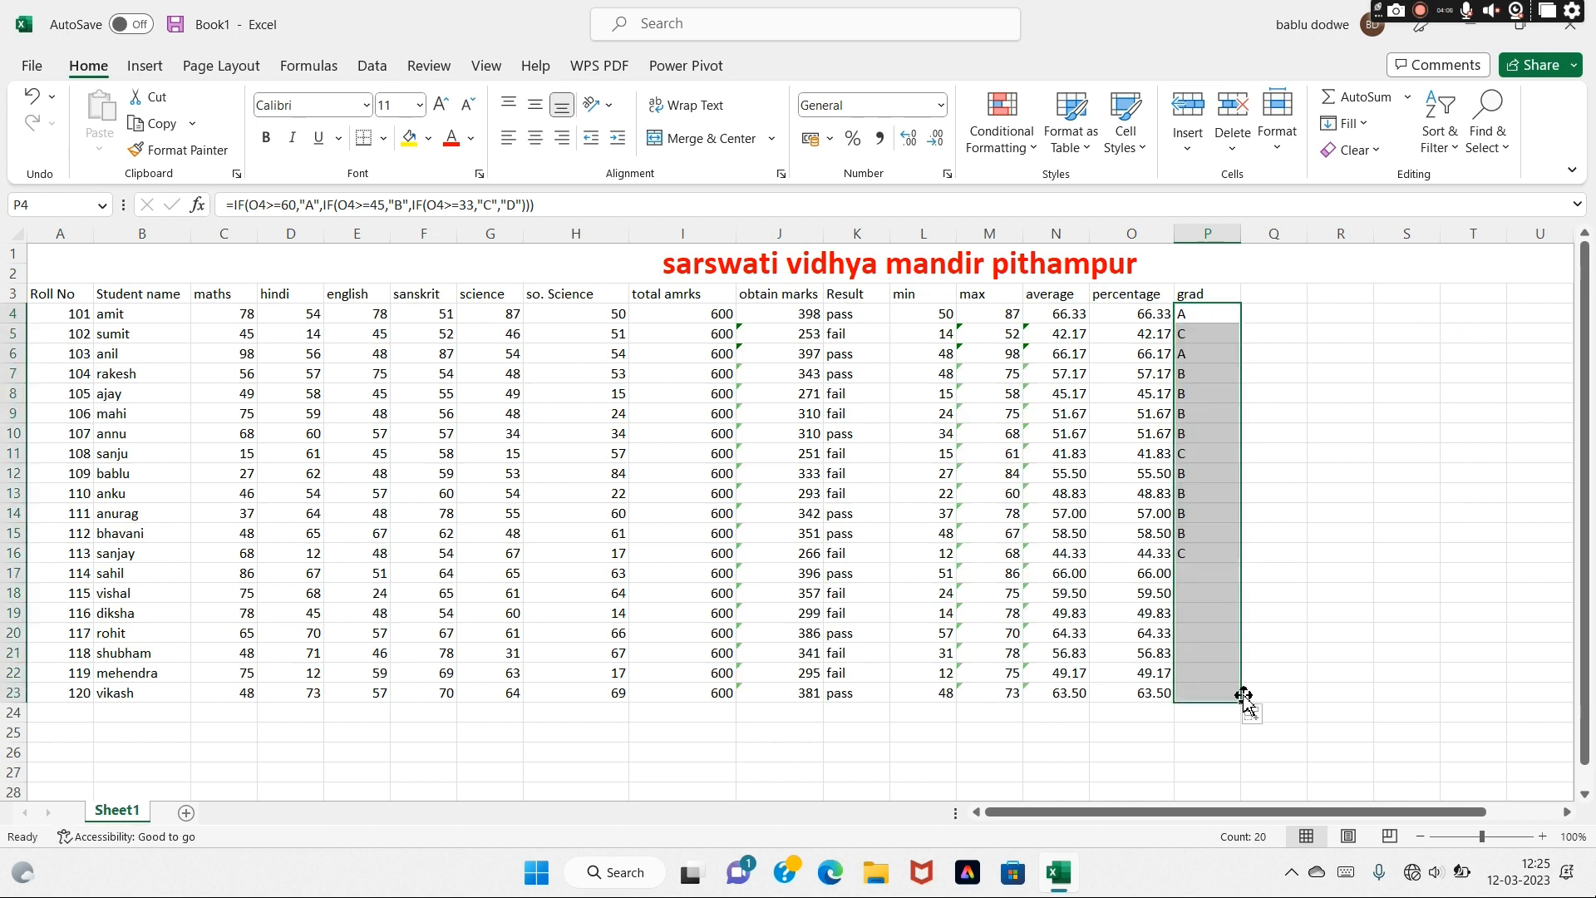
left_click(1294, 688)
Add the heading division in Q3, beside the grad column
left_click(1269, 296)
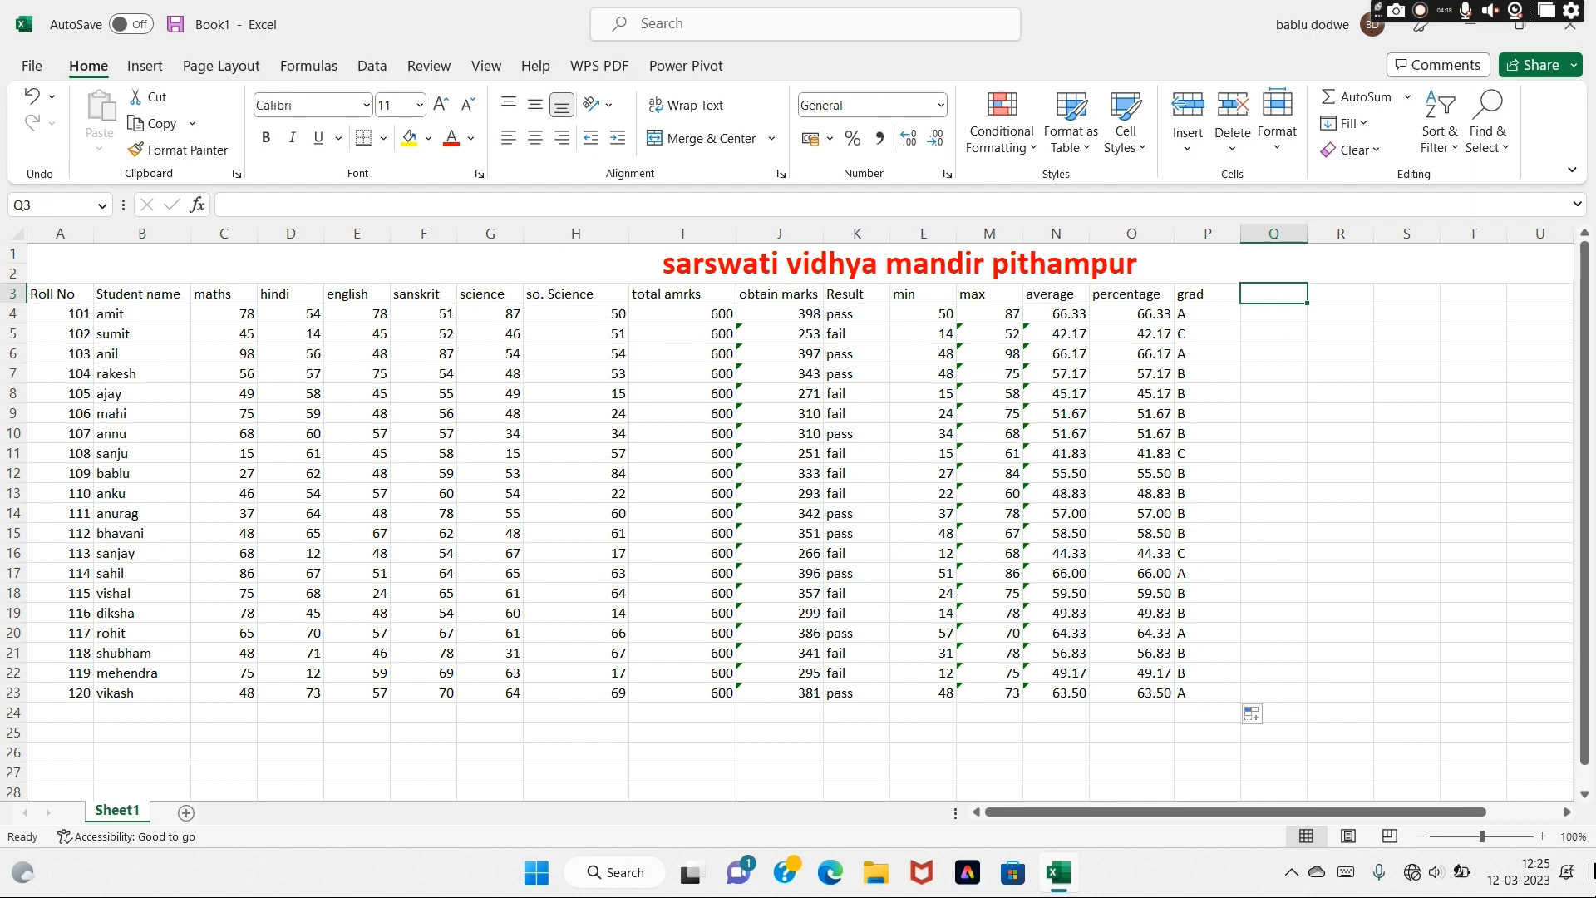
type("di")
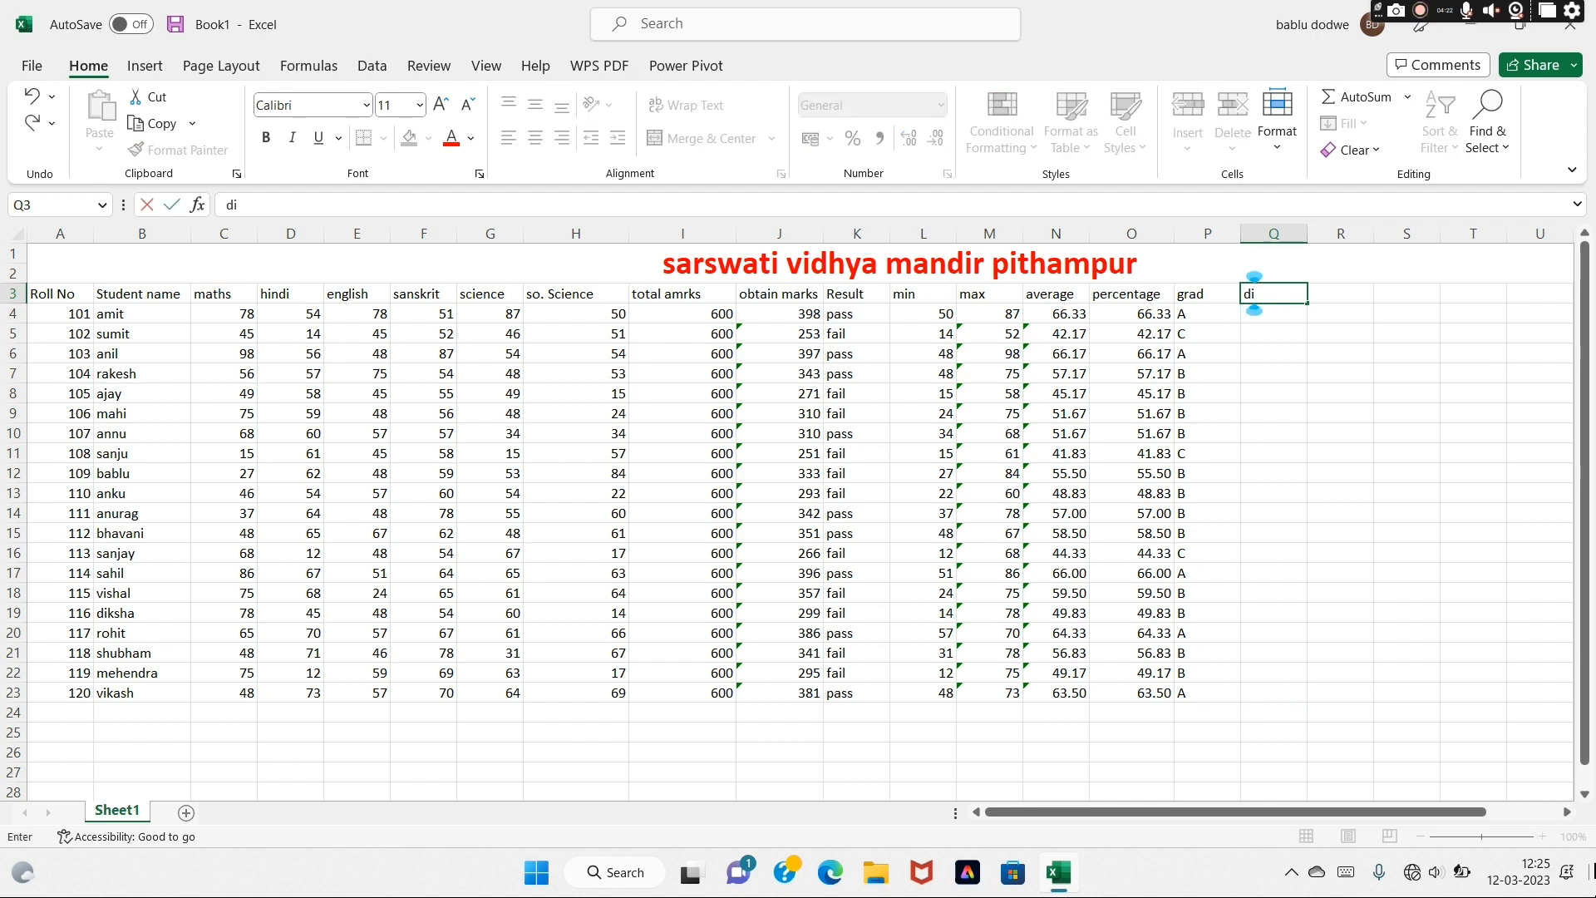
type("vision")
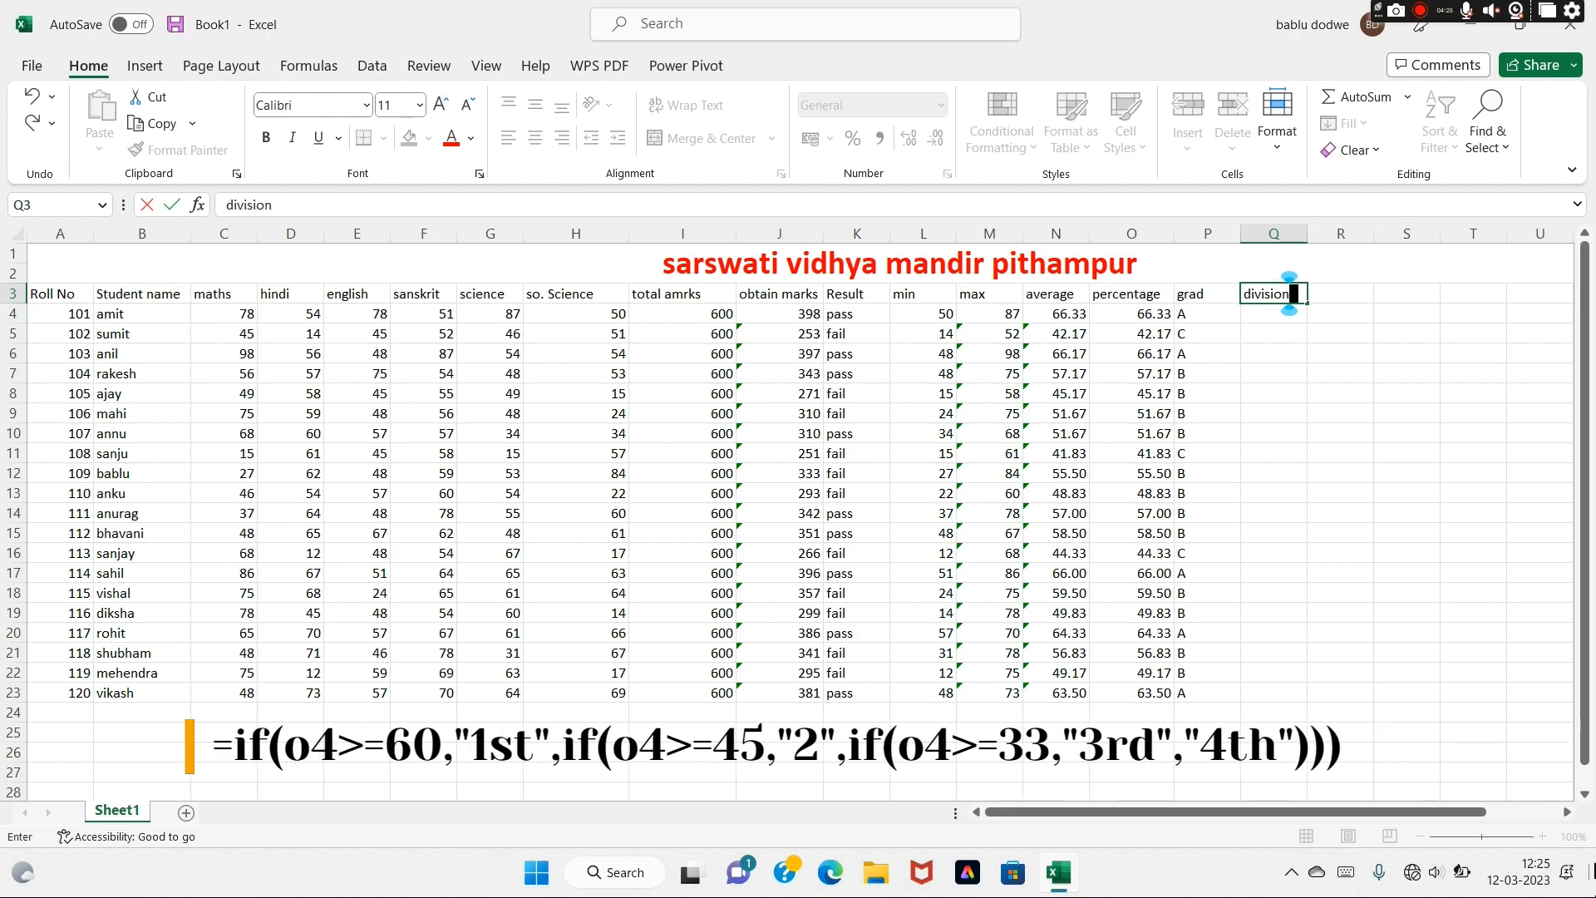
key("Return")
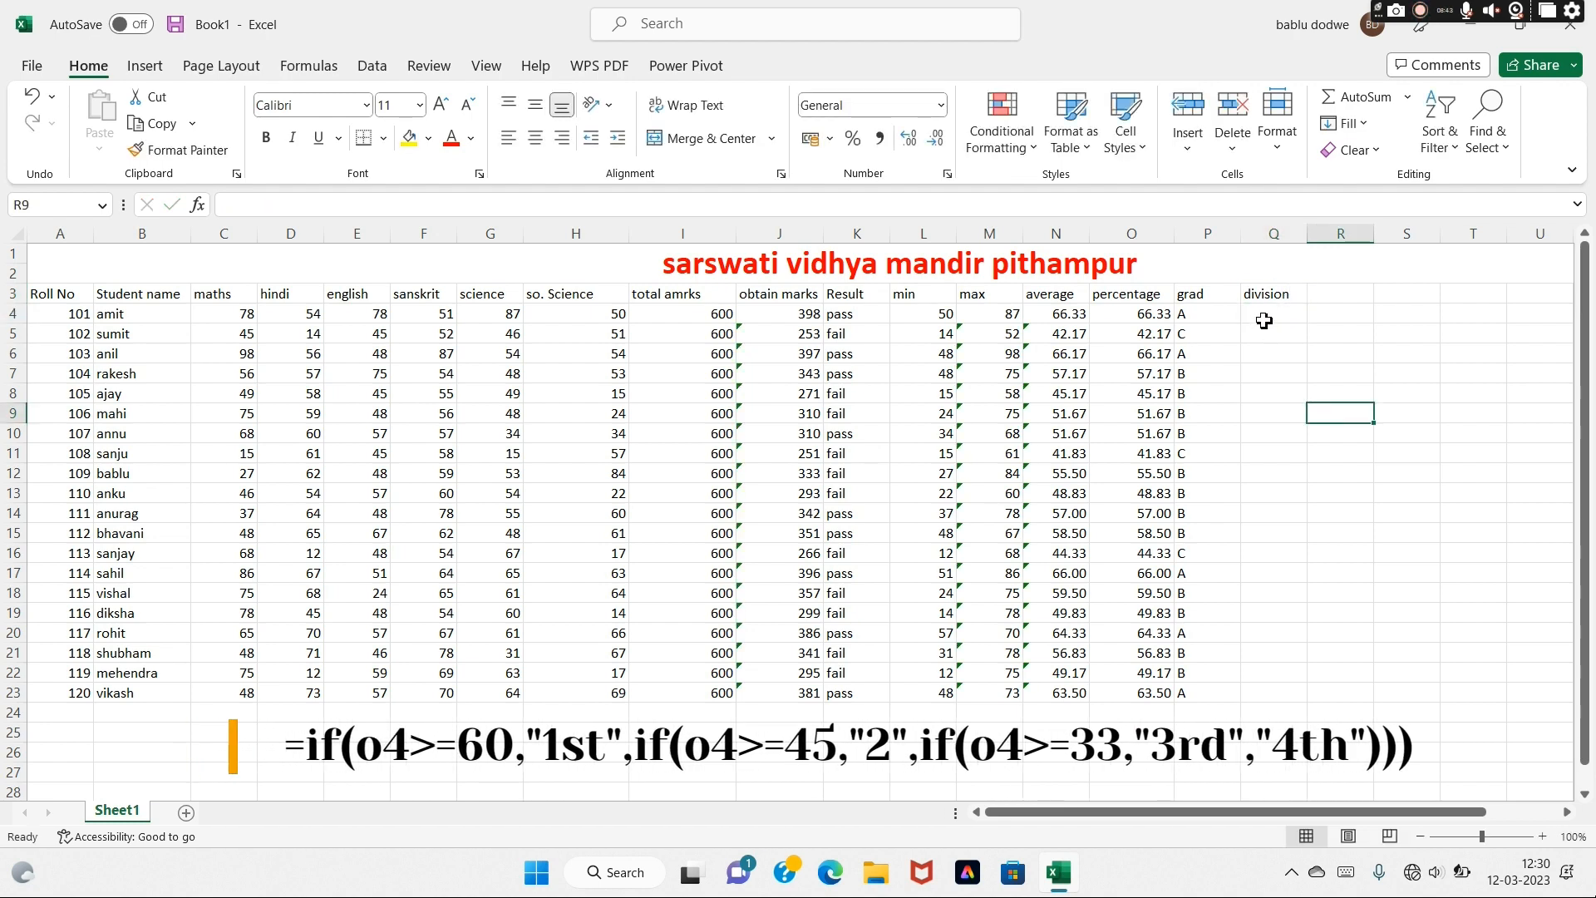
Enter the first division condition in Q4 as =IF(O4>=60,"1st"), accepting the corrected closing of the formula
type("=if(")
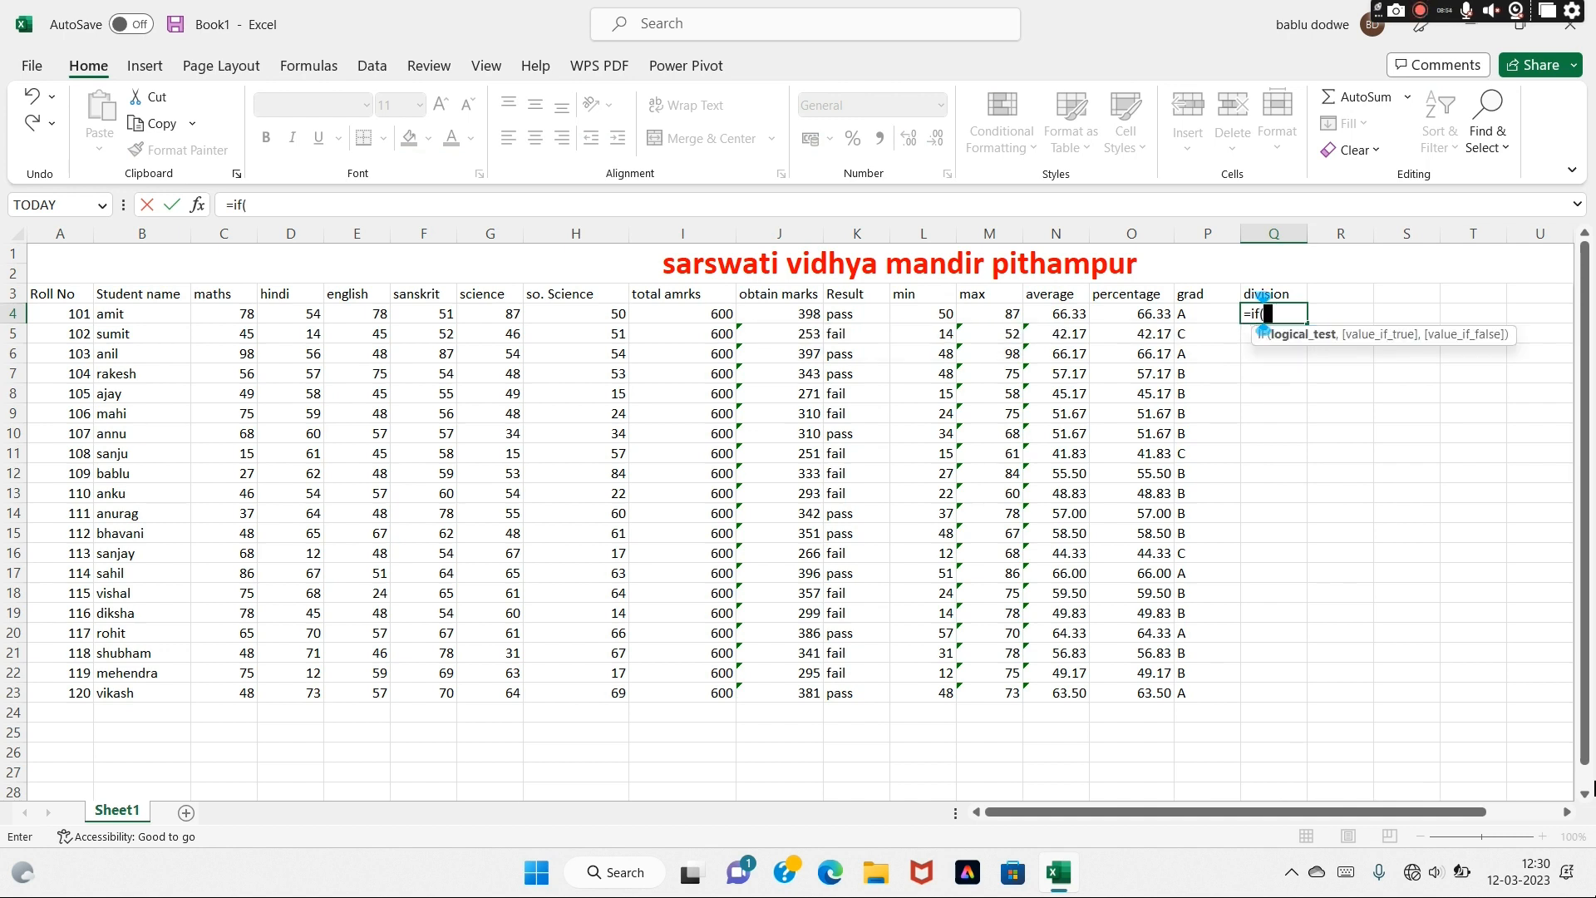
type("o4")
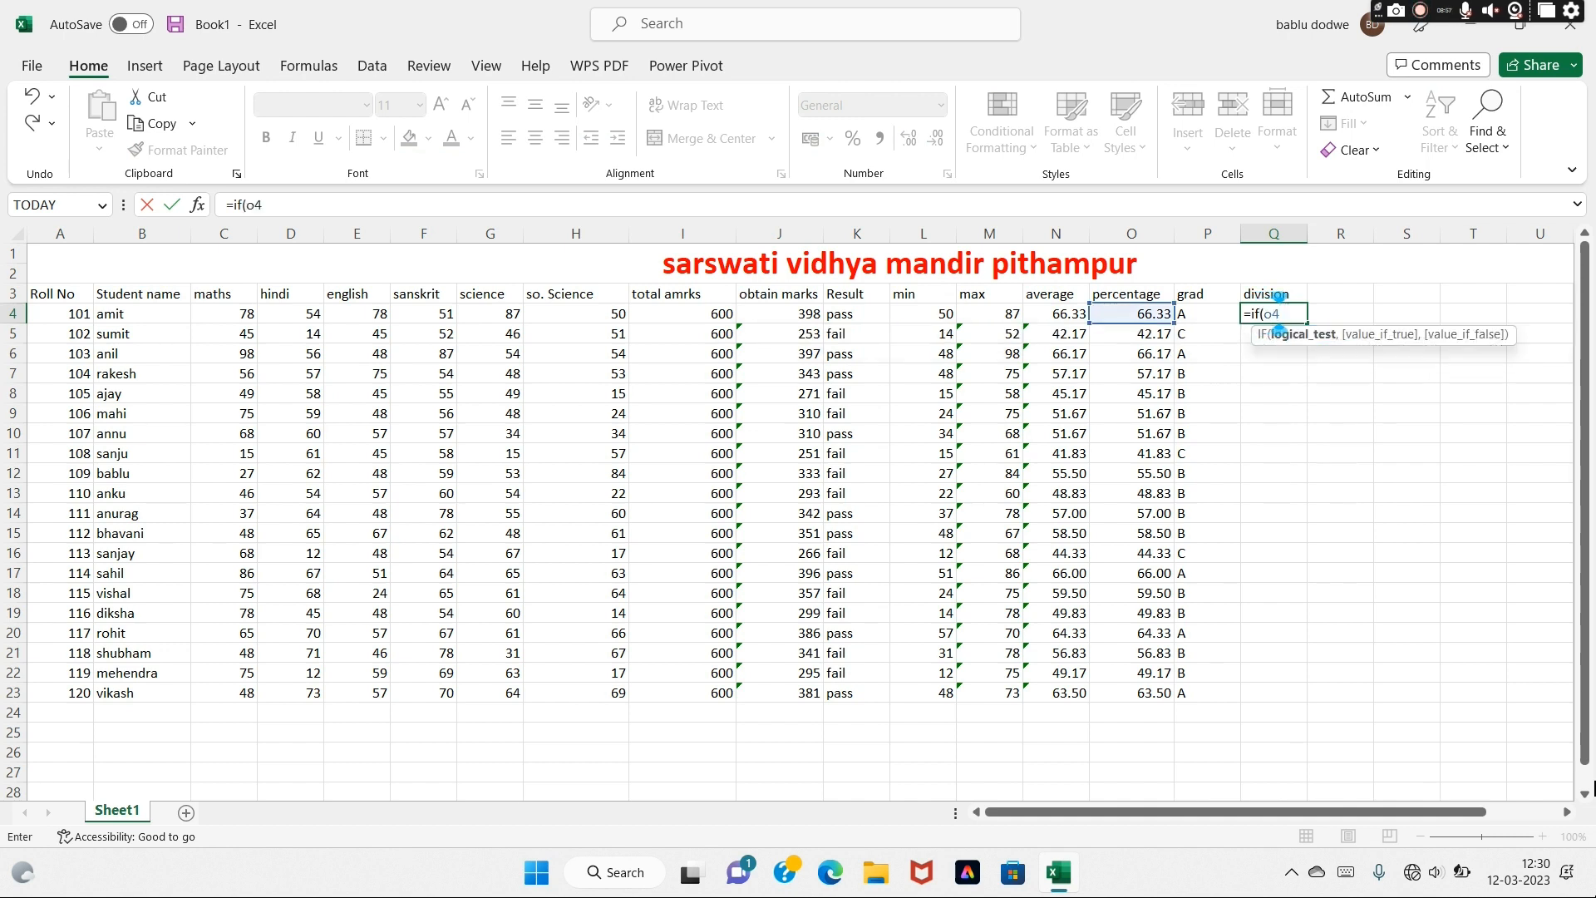
type(">=")
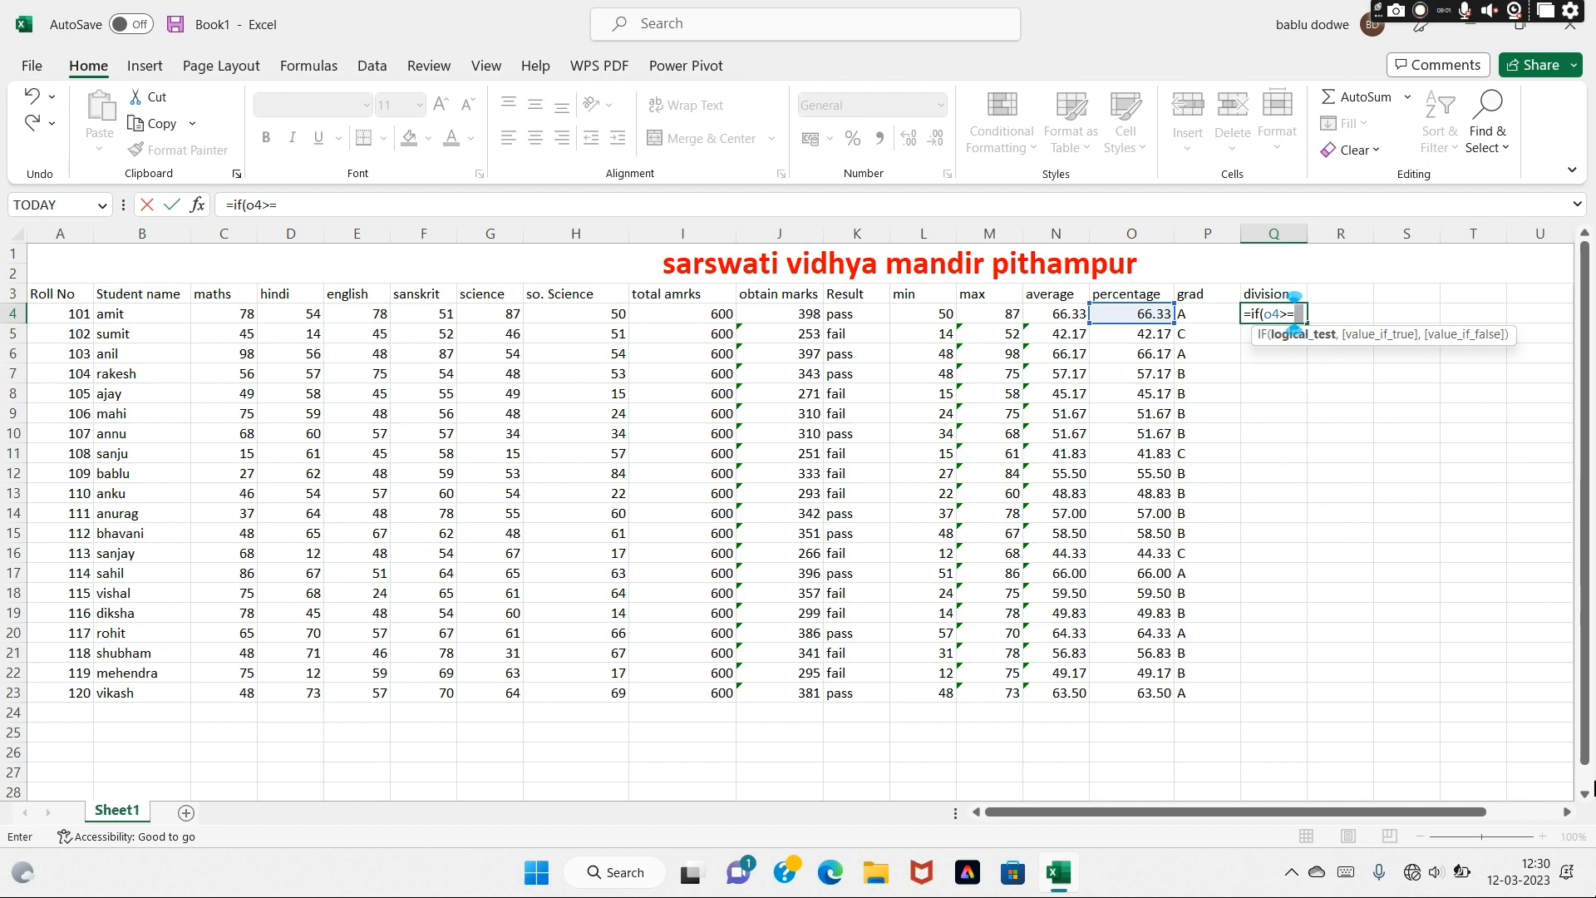
type("60,\"")
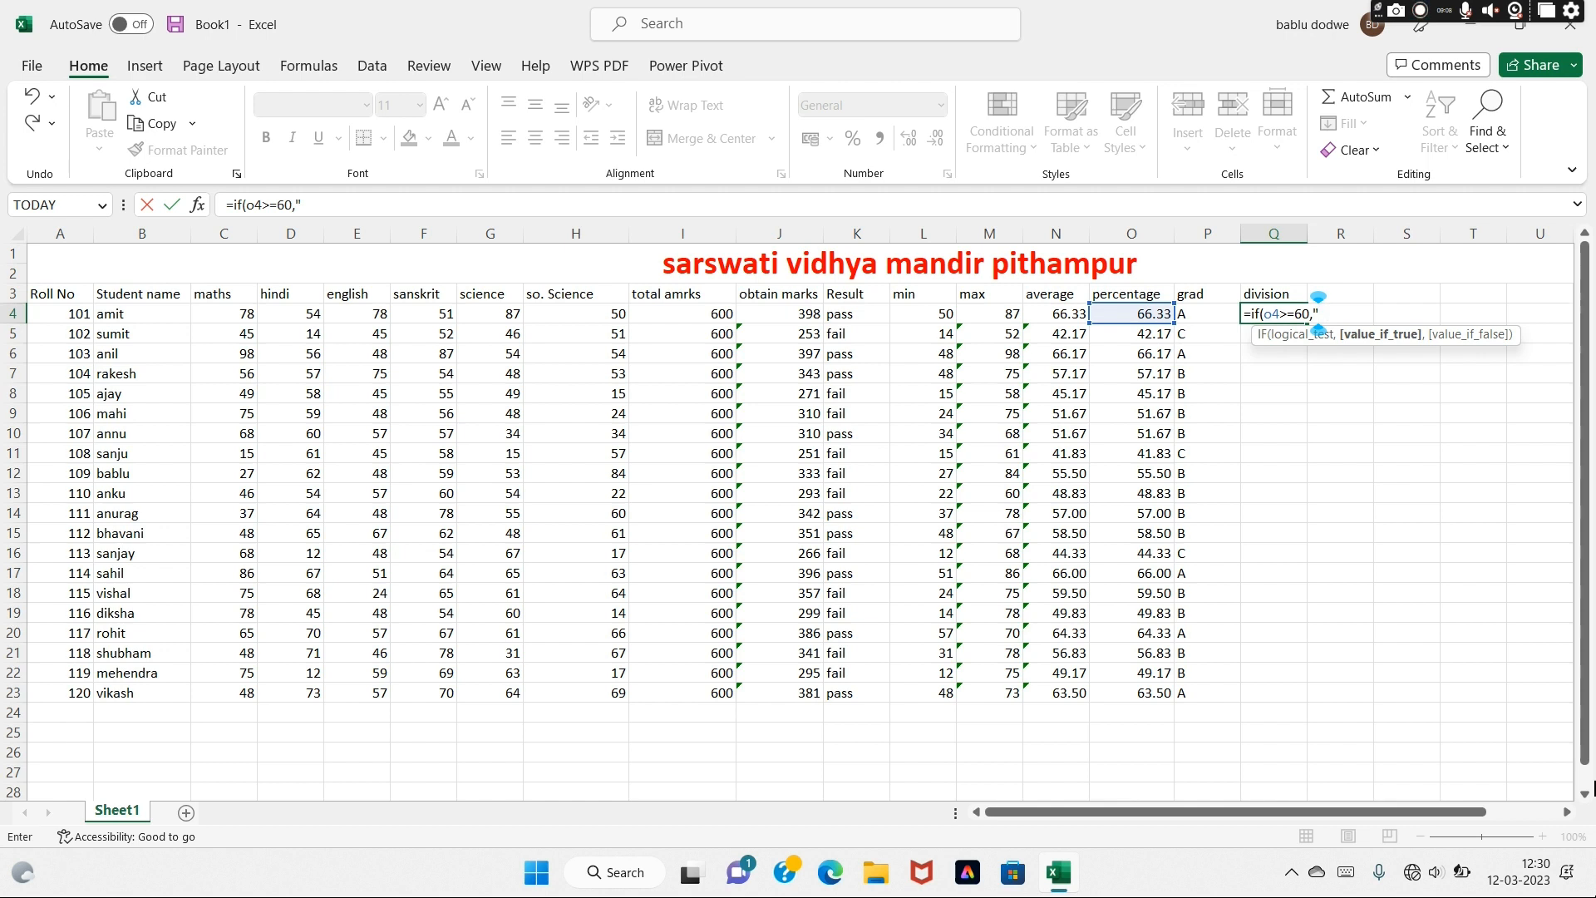
type("1s")
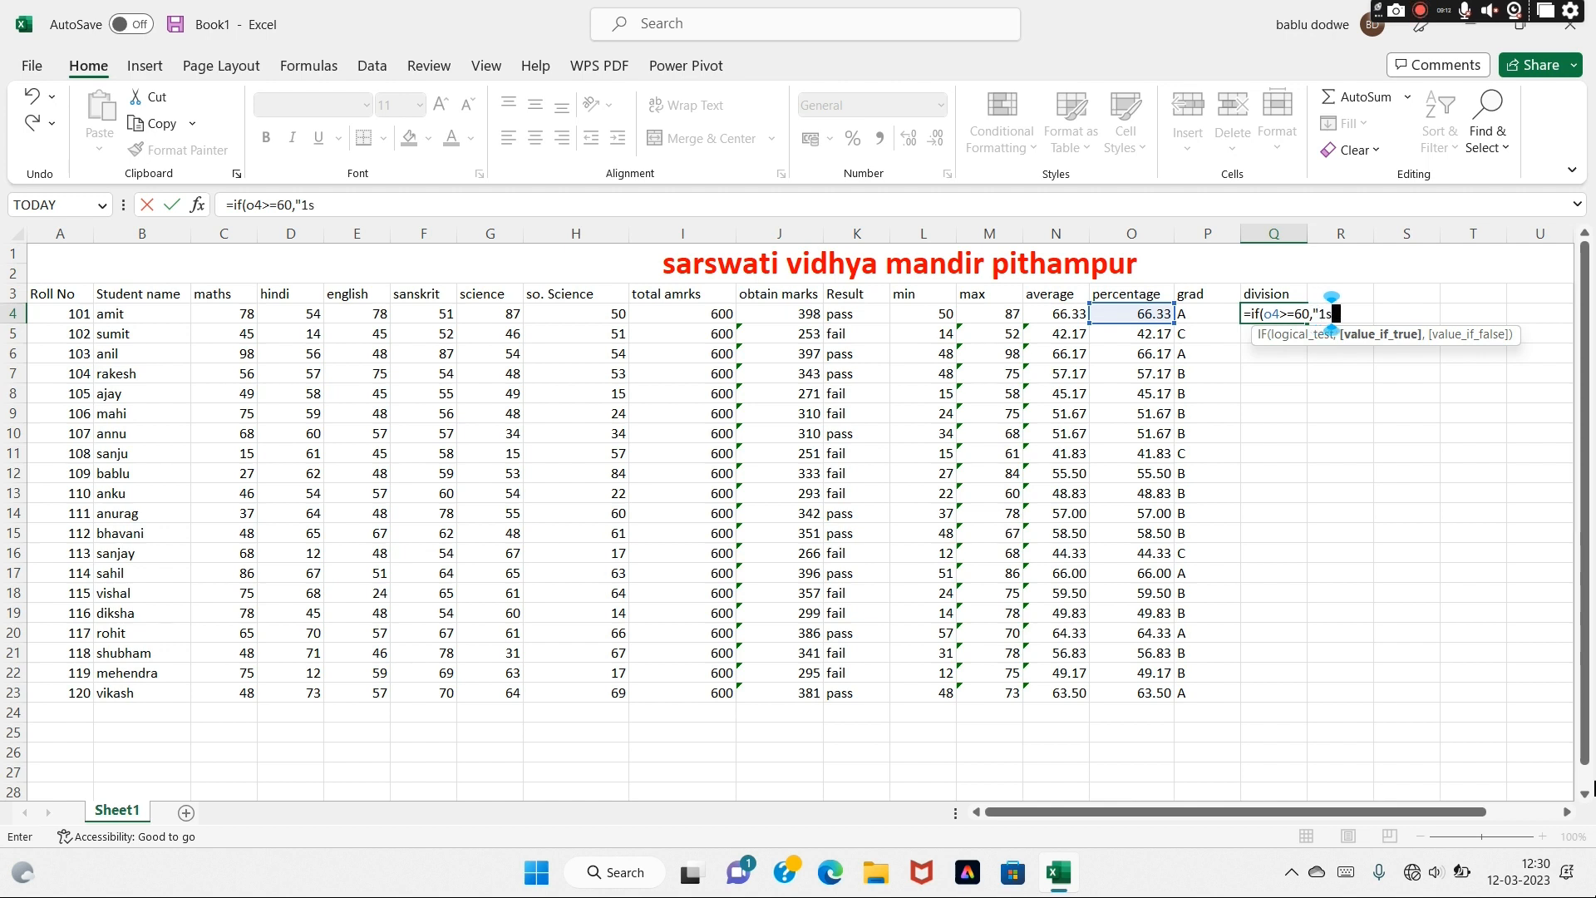
type("t")
key("Return")
left_click(764, 512)
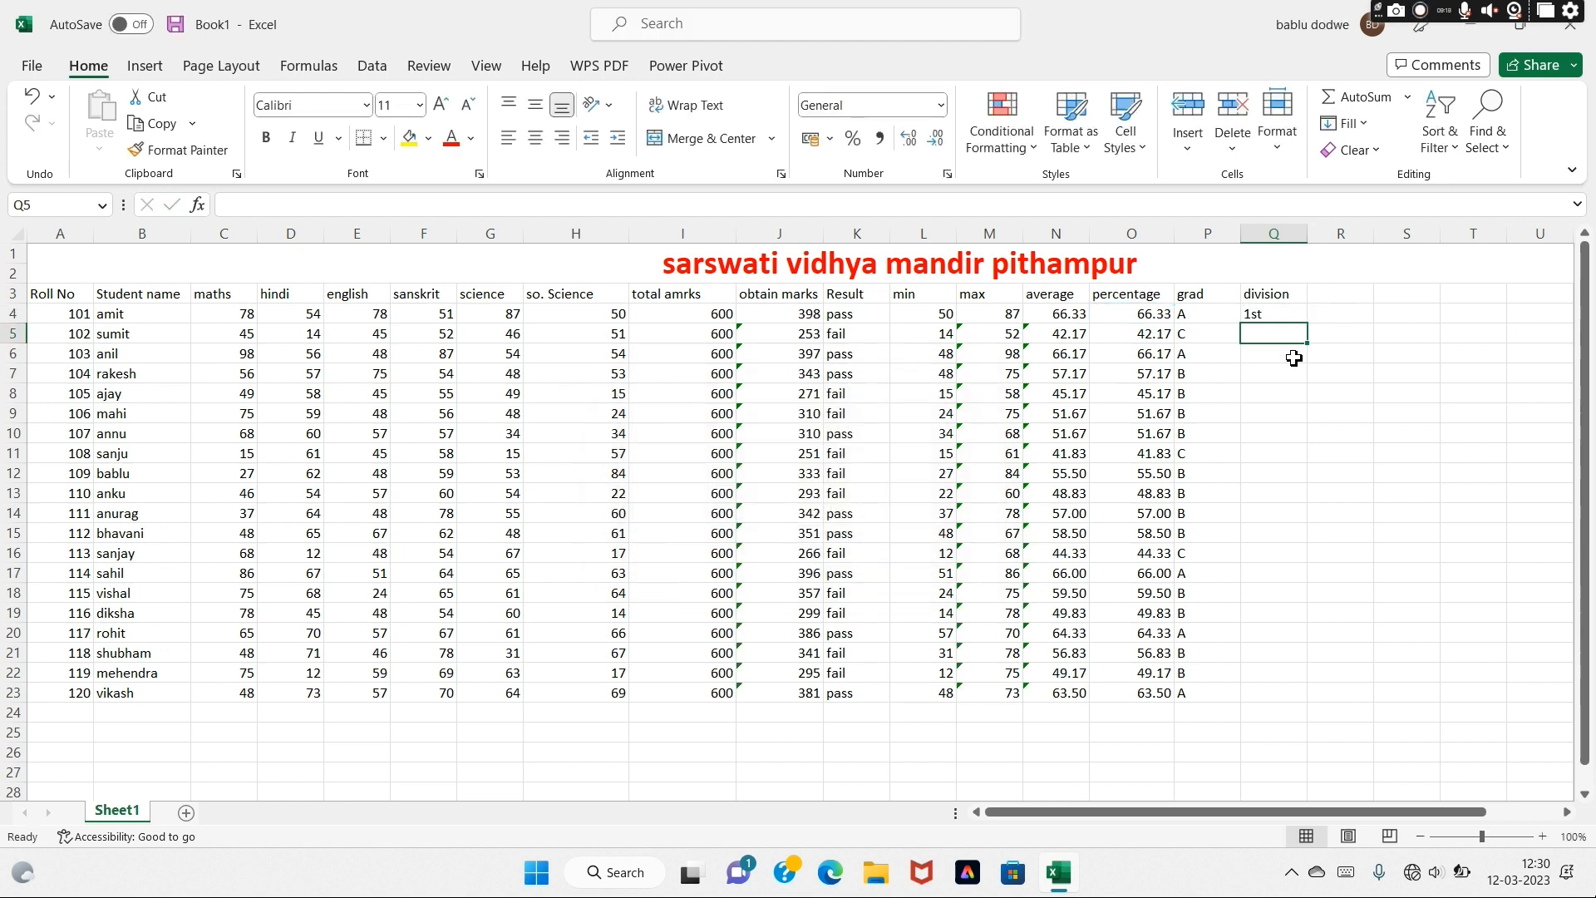
Nest a second condition in Q4's division formula, if(o4>=45,"2nd", as the first IF's value-if-false
left_click(353, 205)
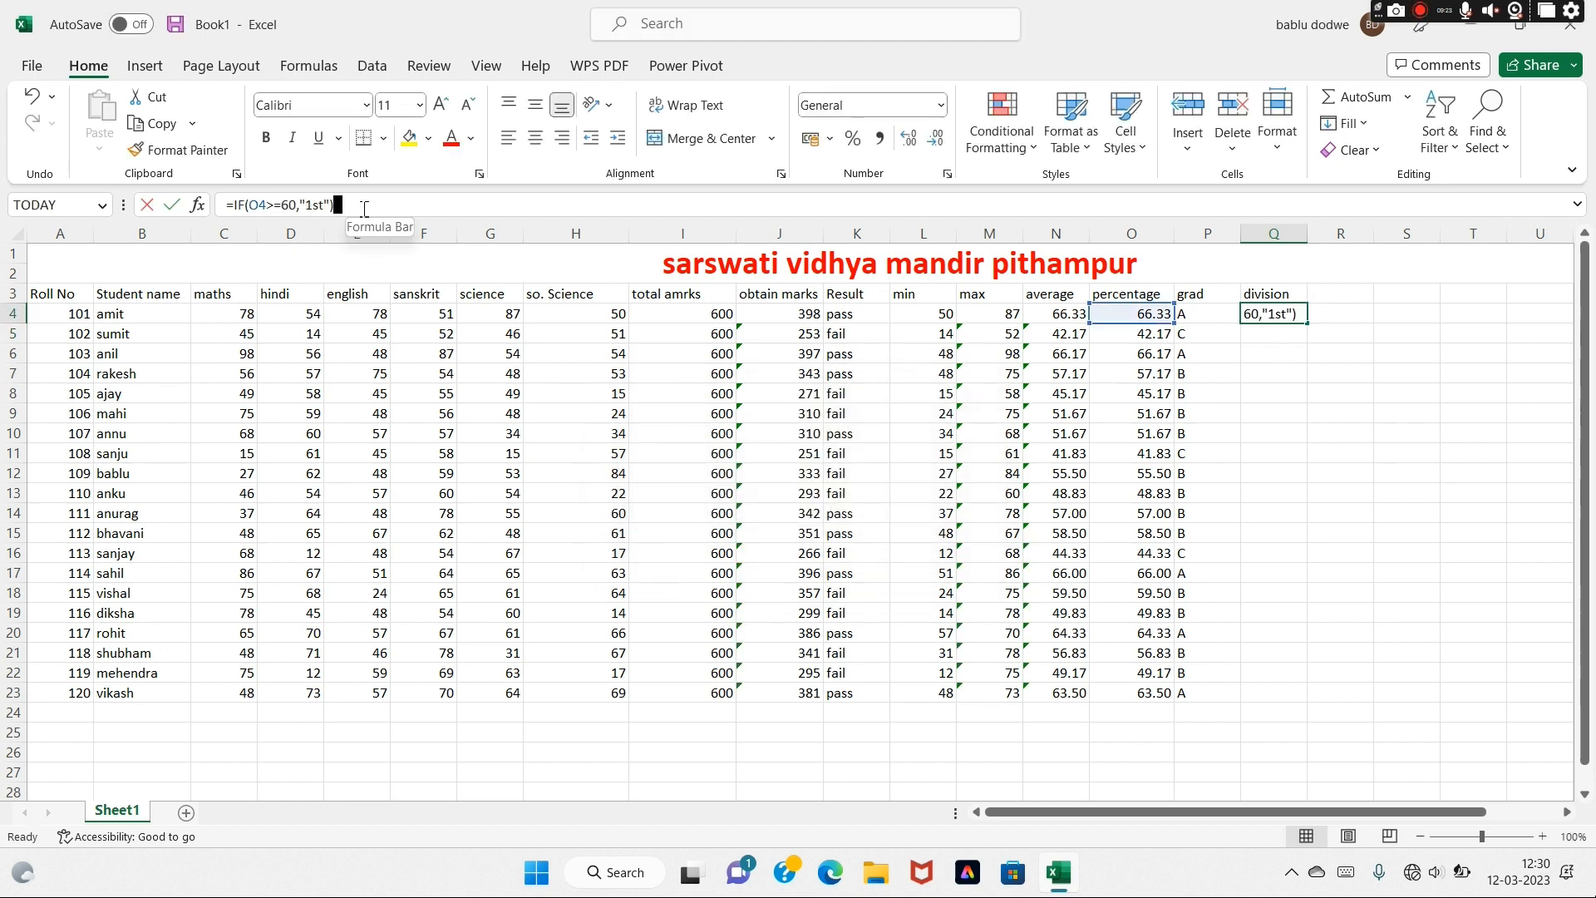
key("BackSpace")
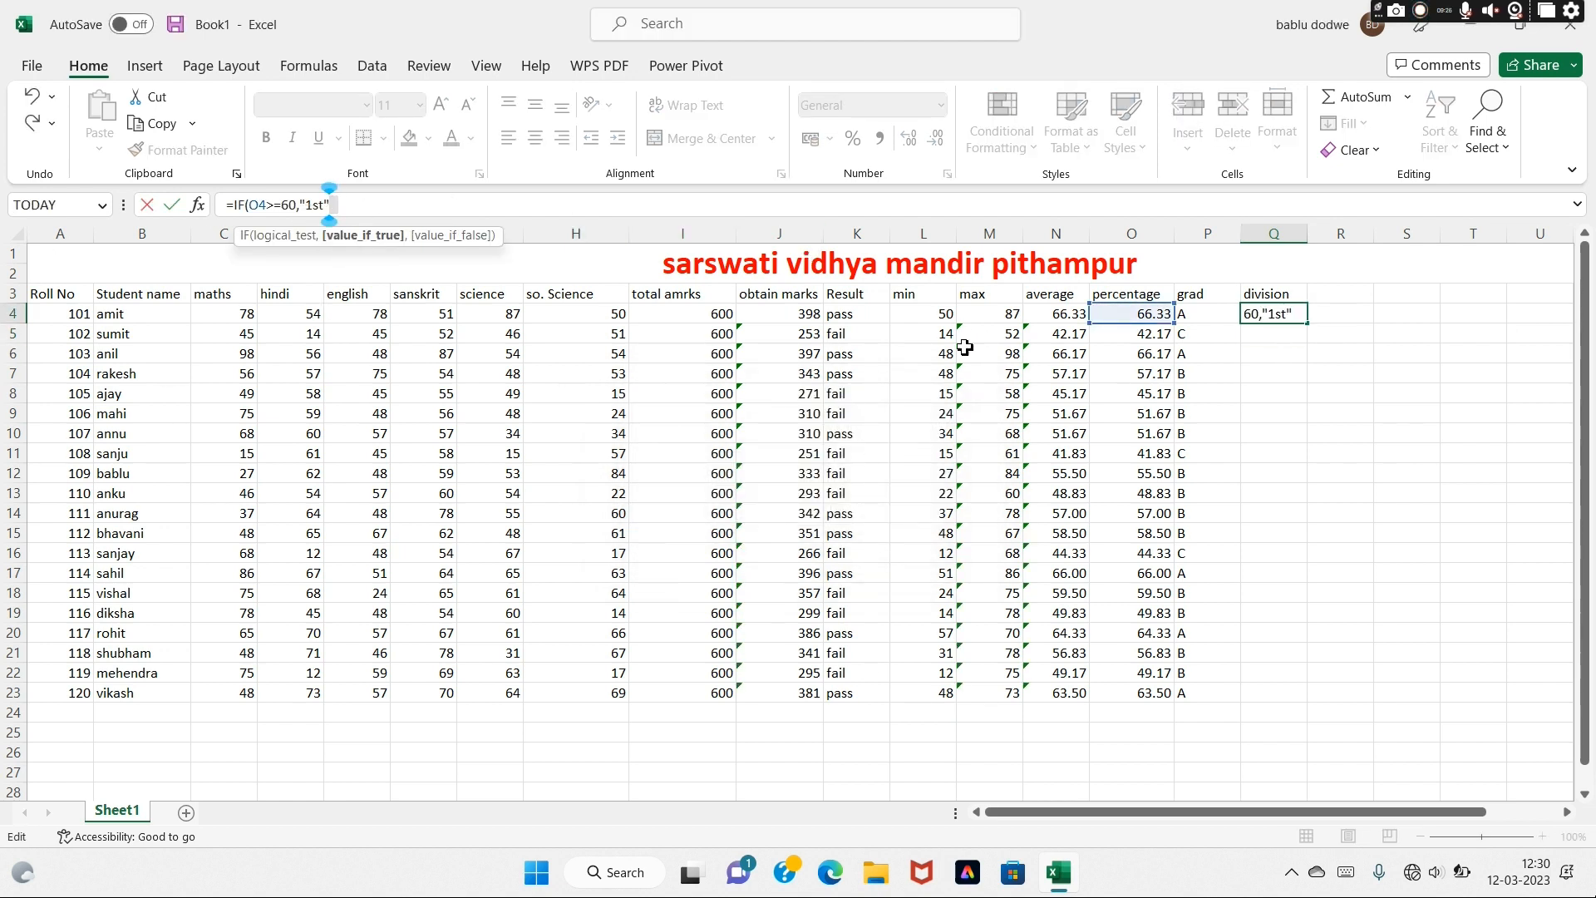
type(",if")
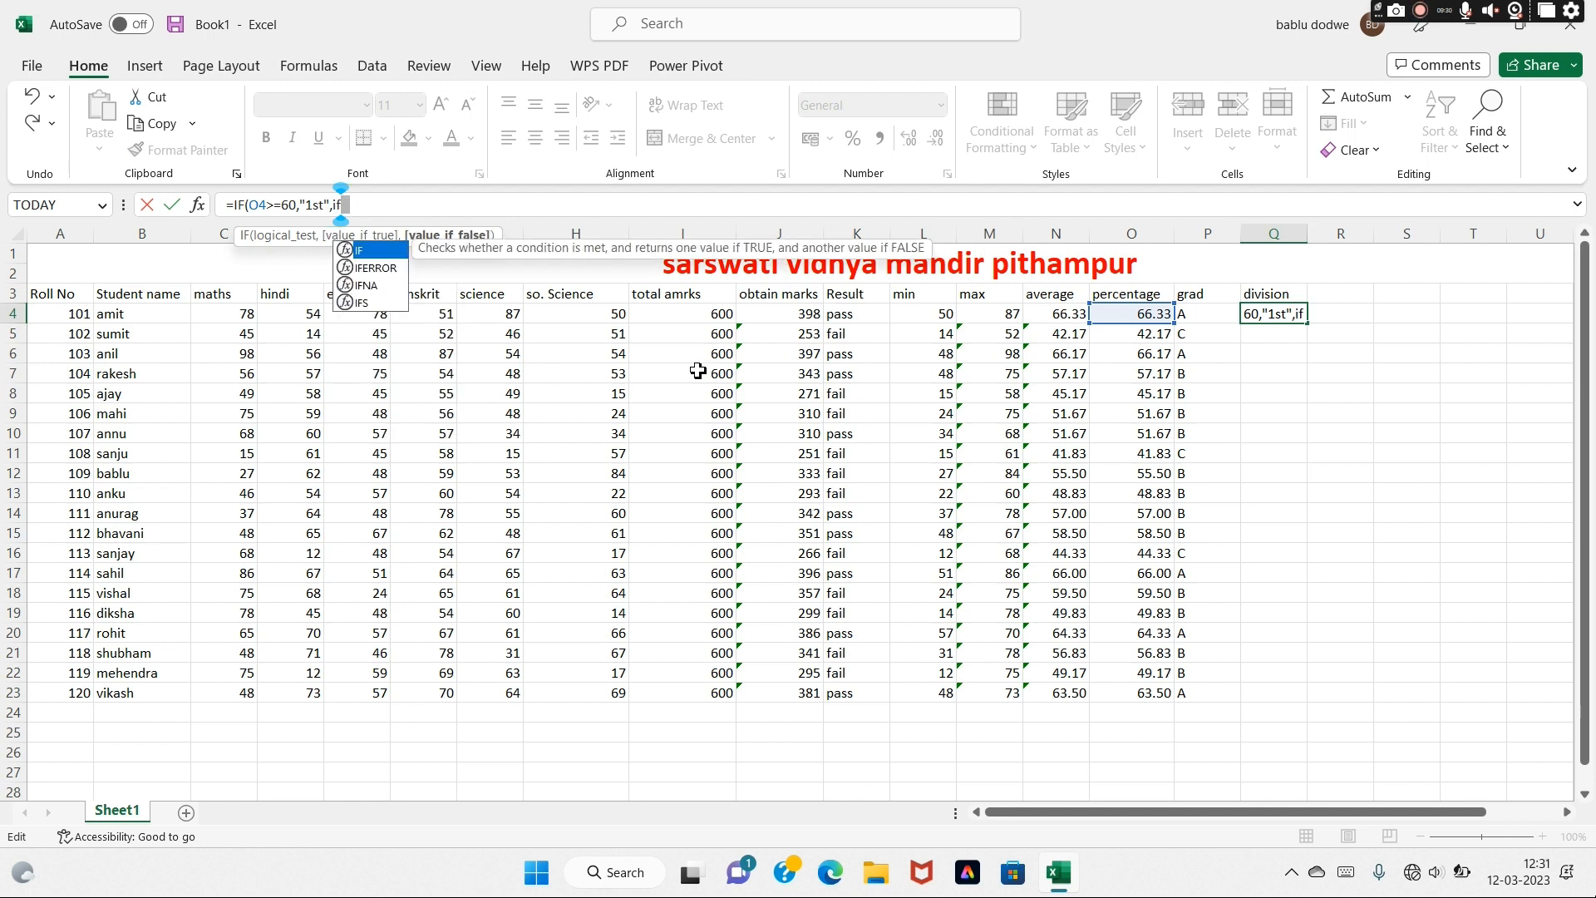
type("(")
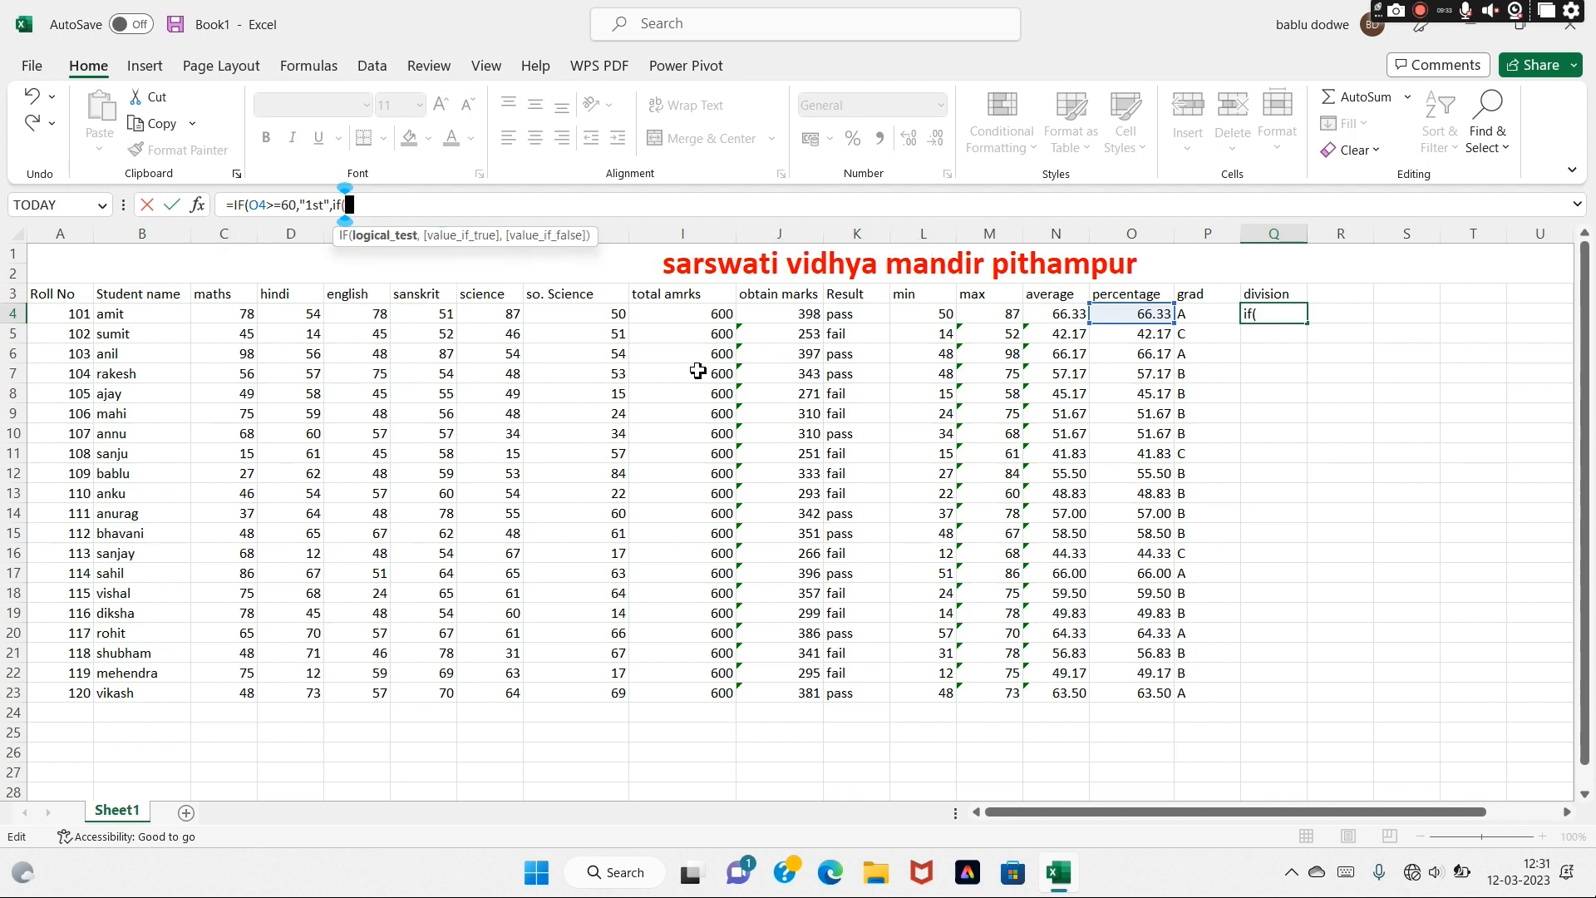
type("o4>=")
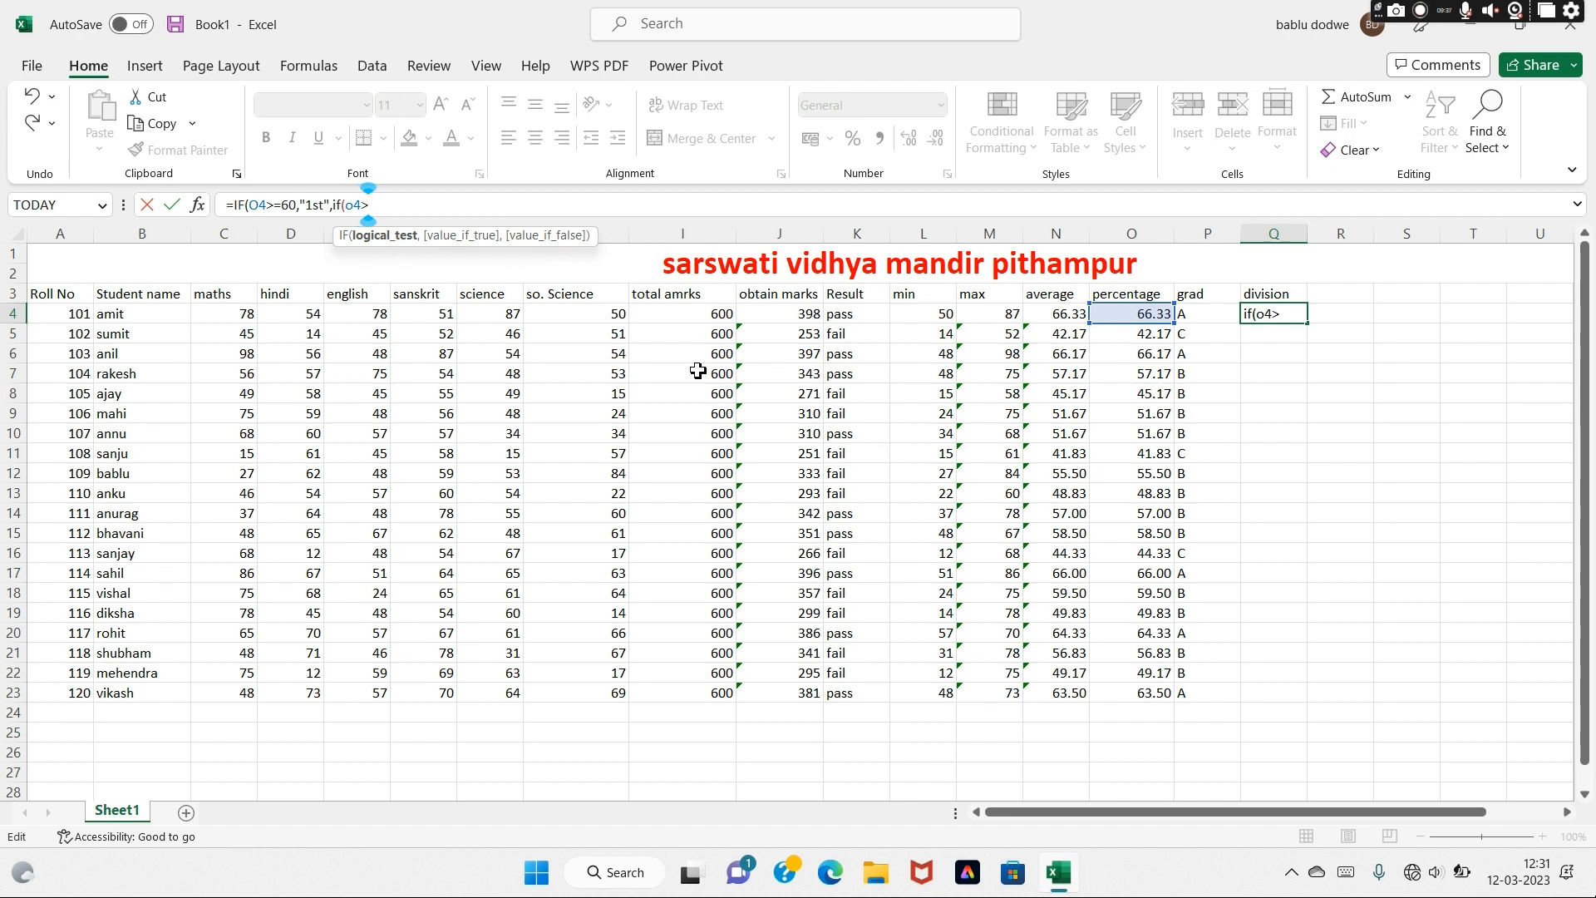
type("45")
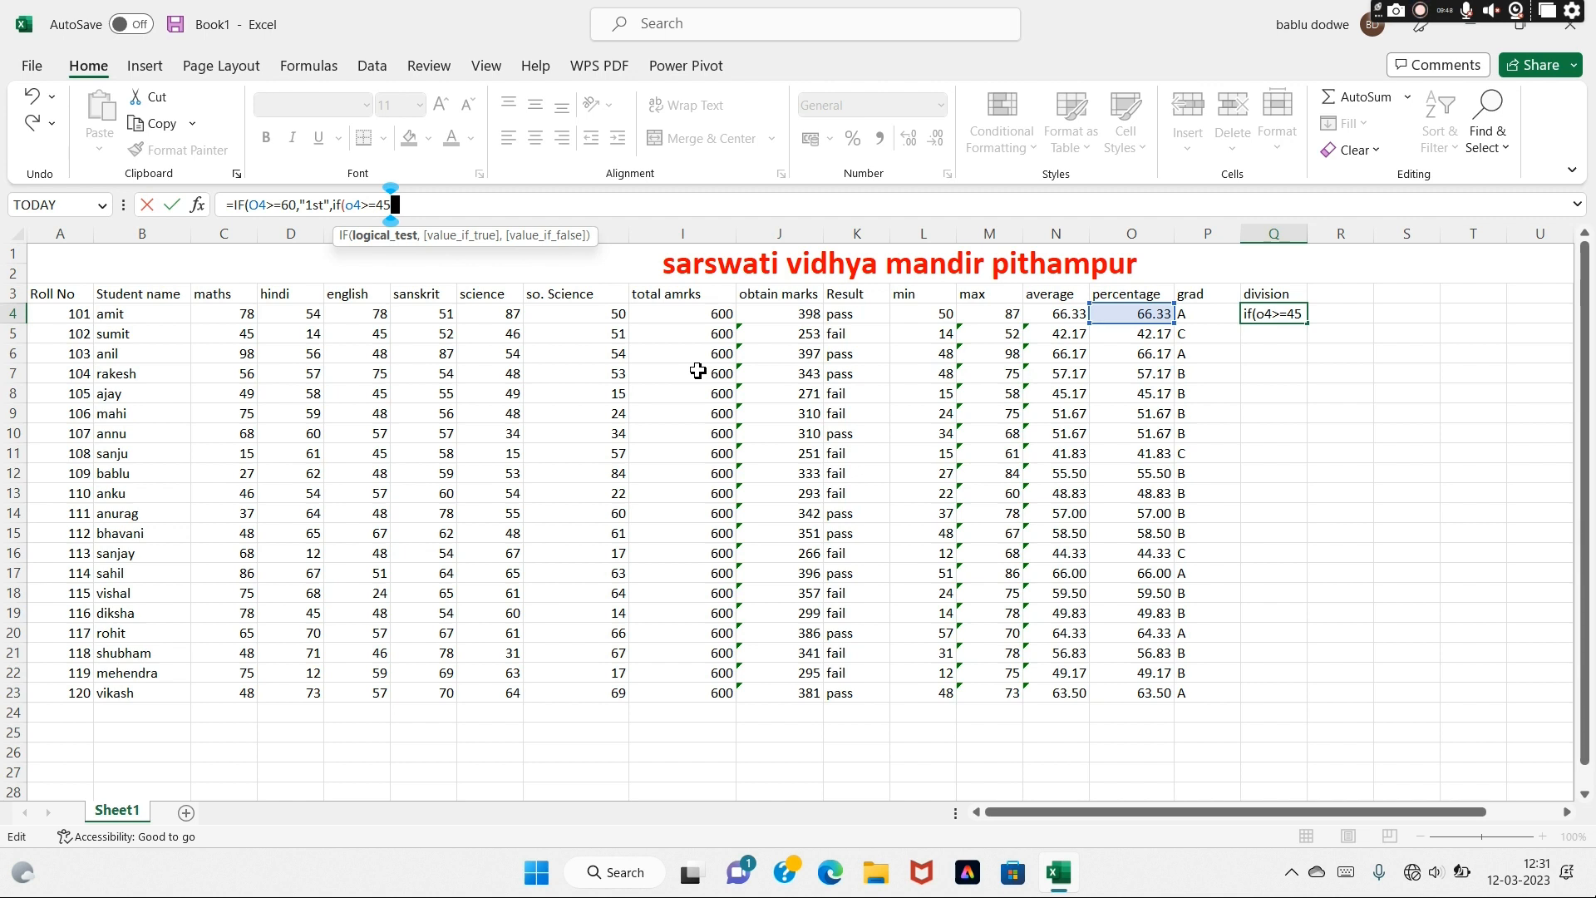
type(",\"")
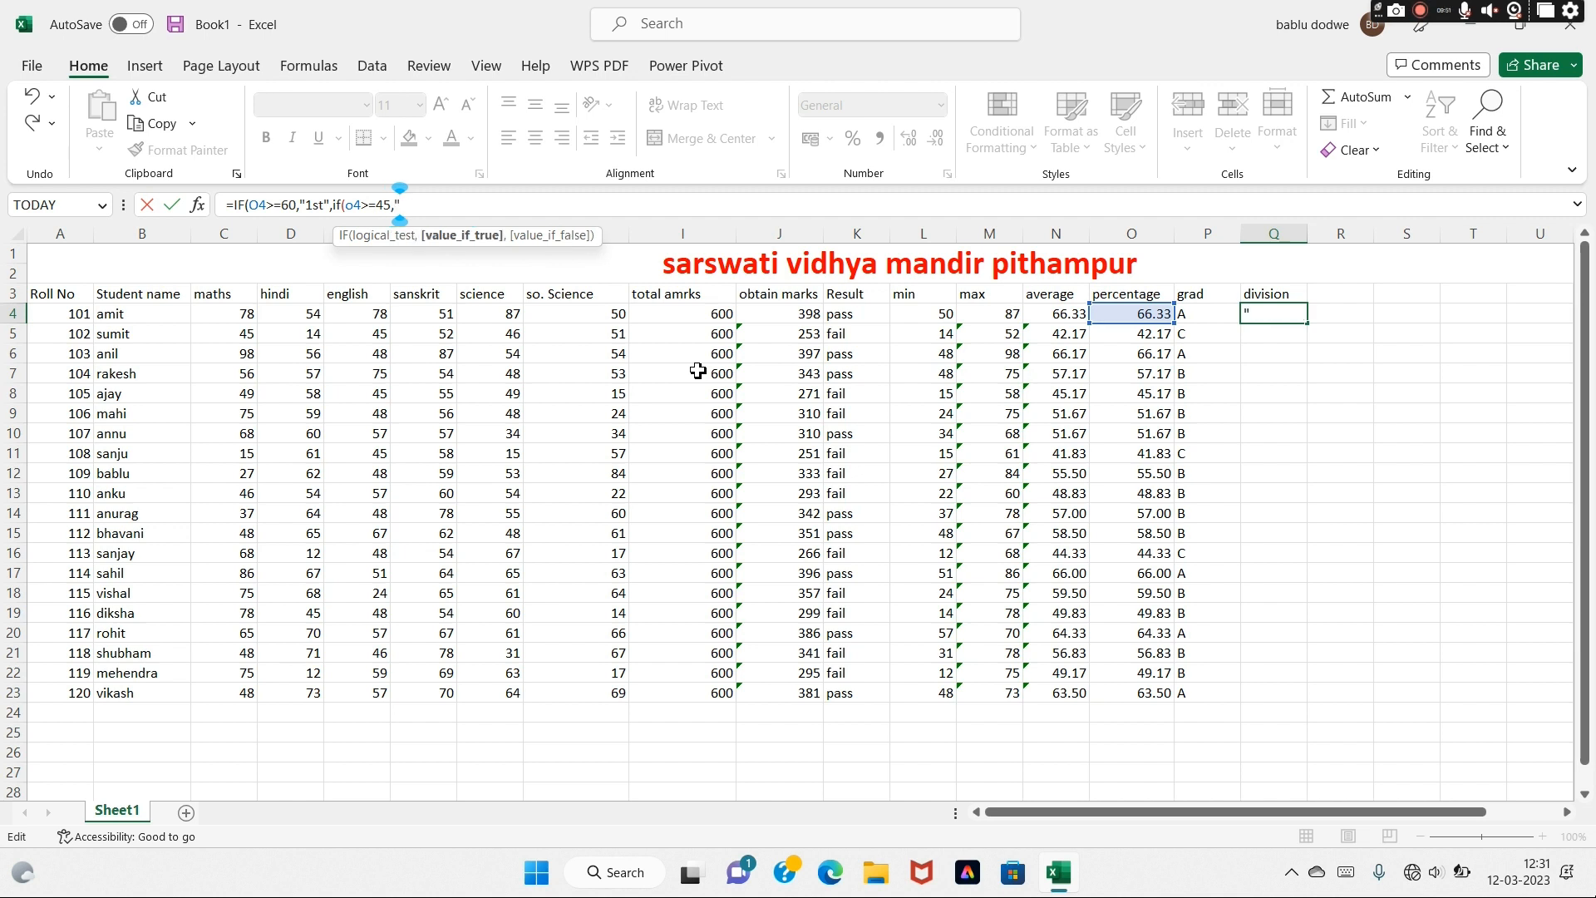
type("2nd")
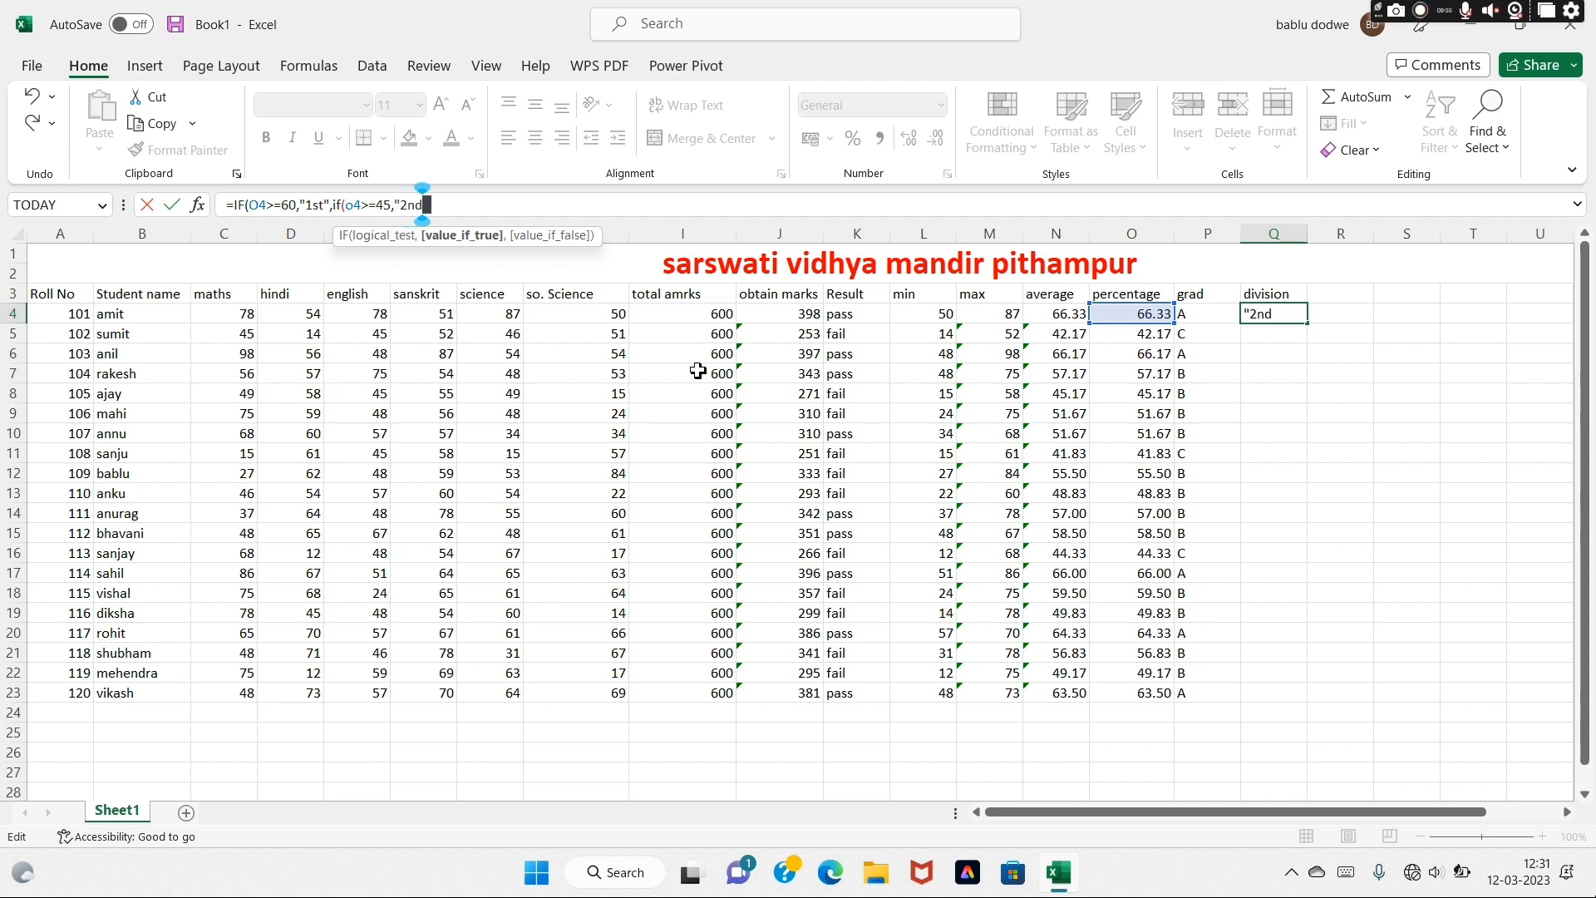
Complete Q4's division formula with the nested if(o4>=33,"3rd","4th"))) and fill it down to Q23
type("\",if(")
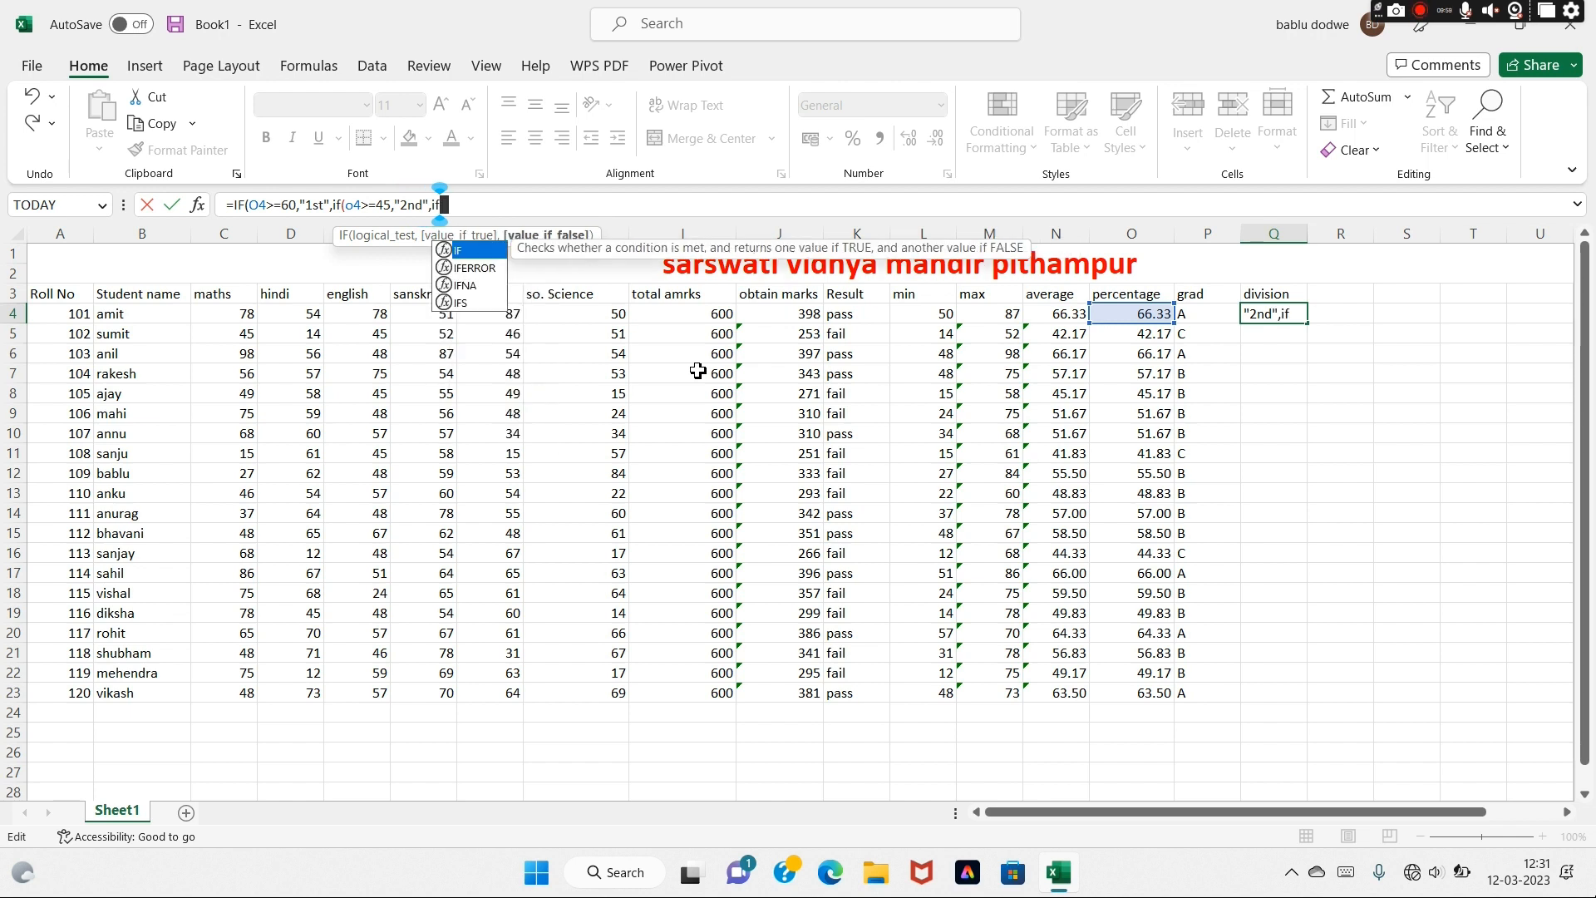
type("o4")
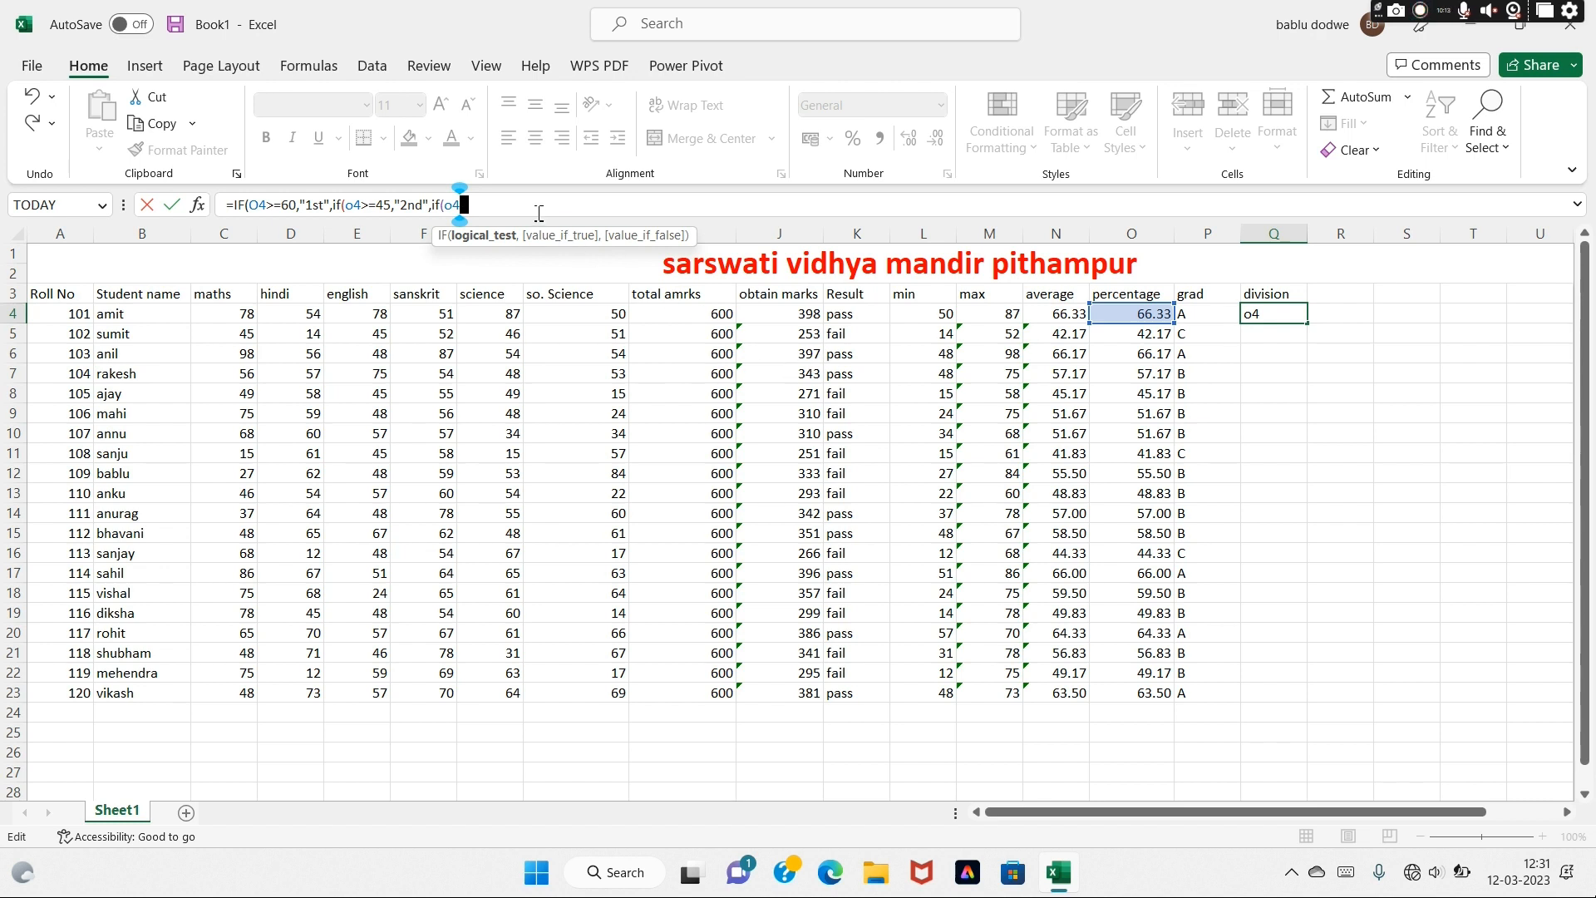
type(">=33")
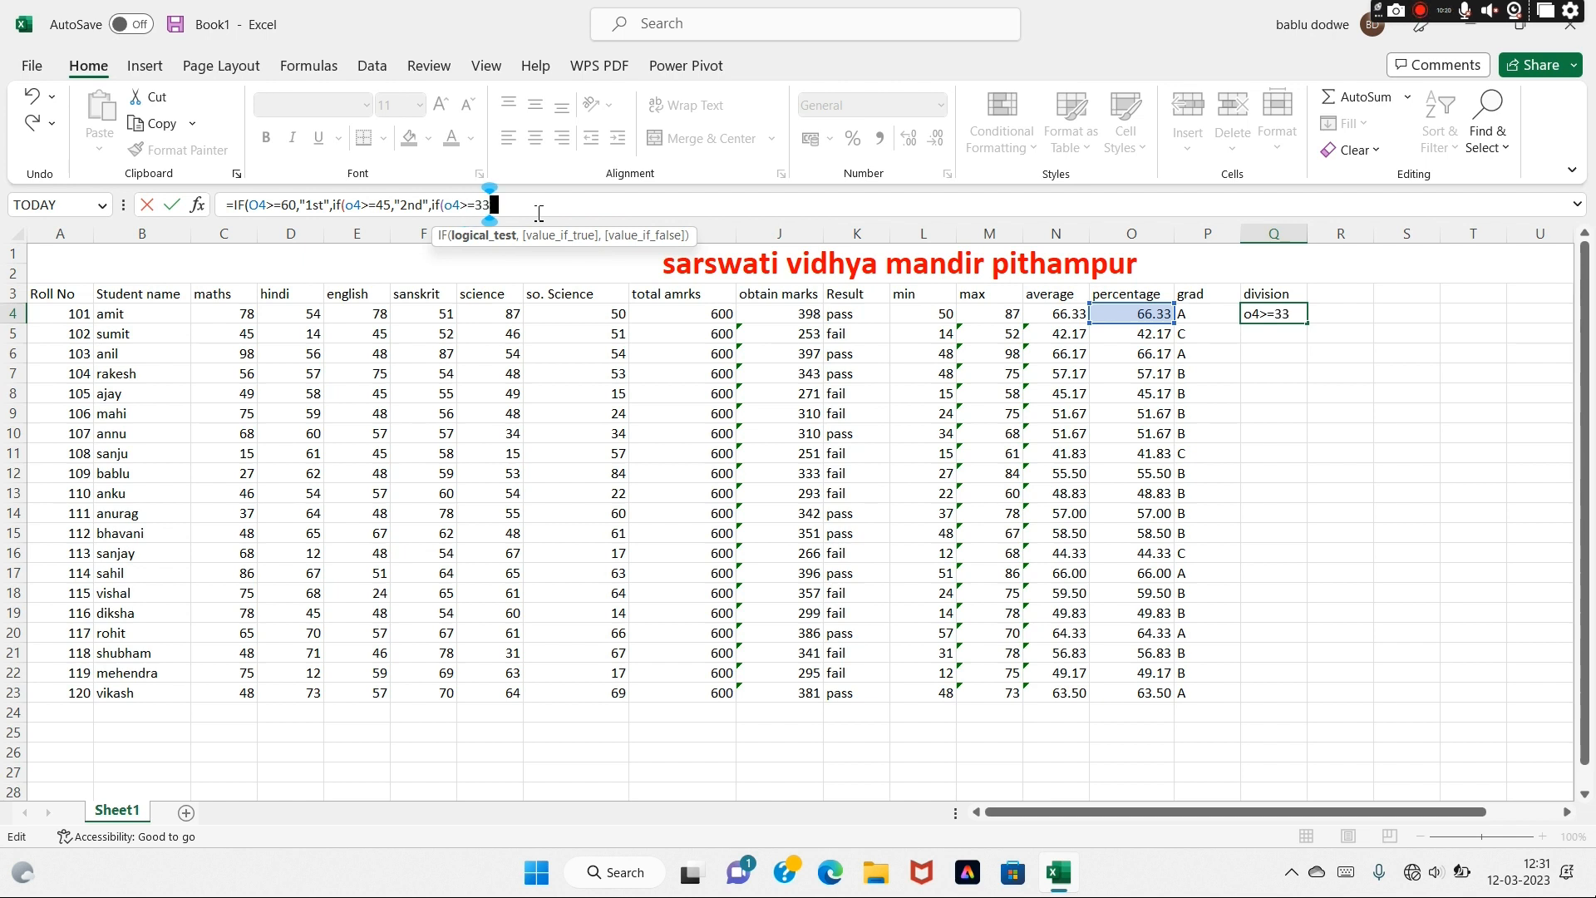
type(",\"")
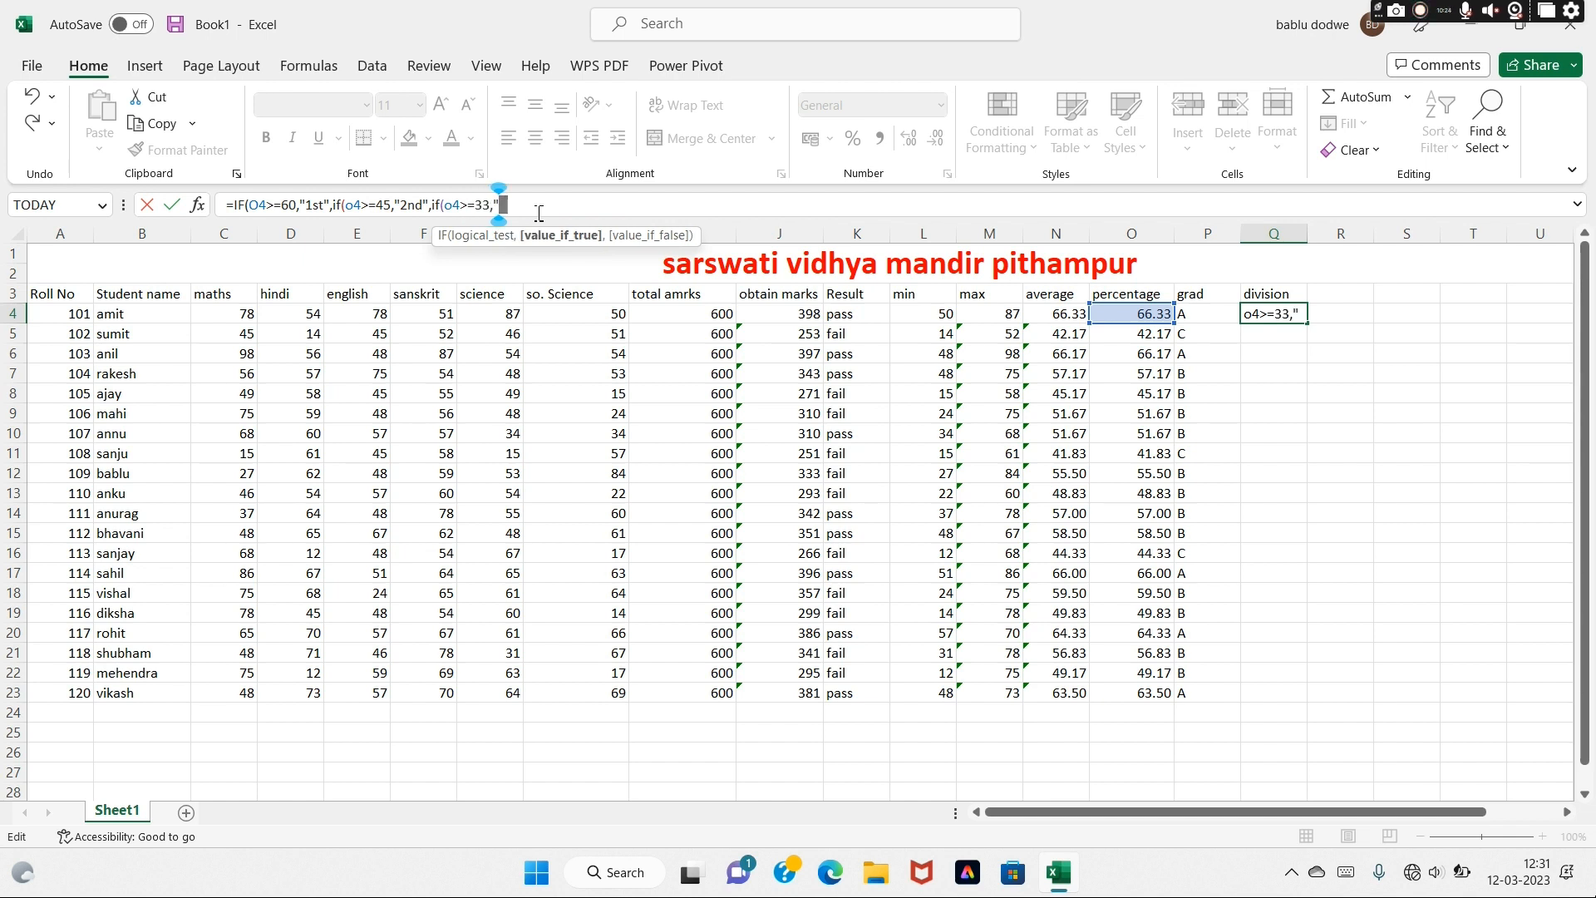
type("3rd\"")
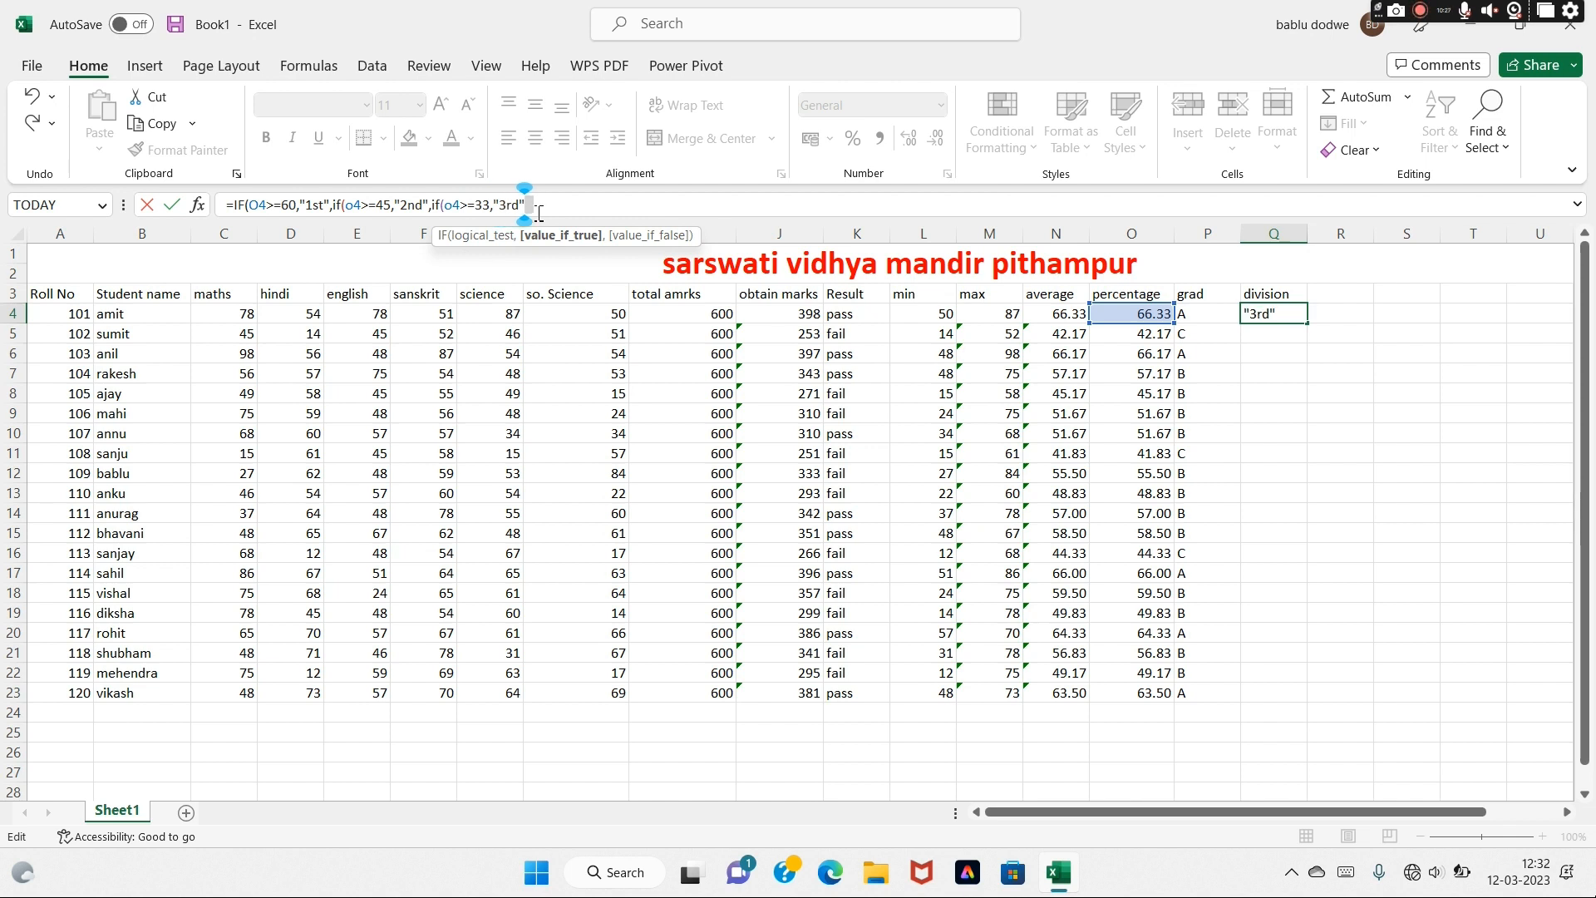
type(",")
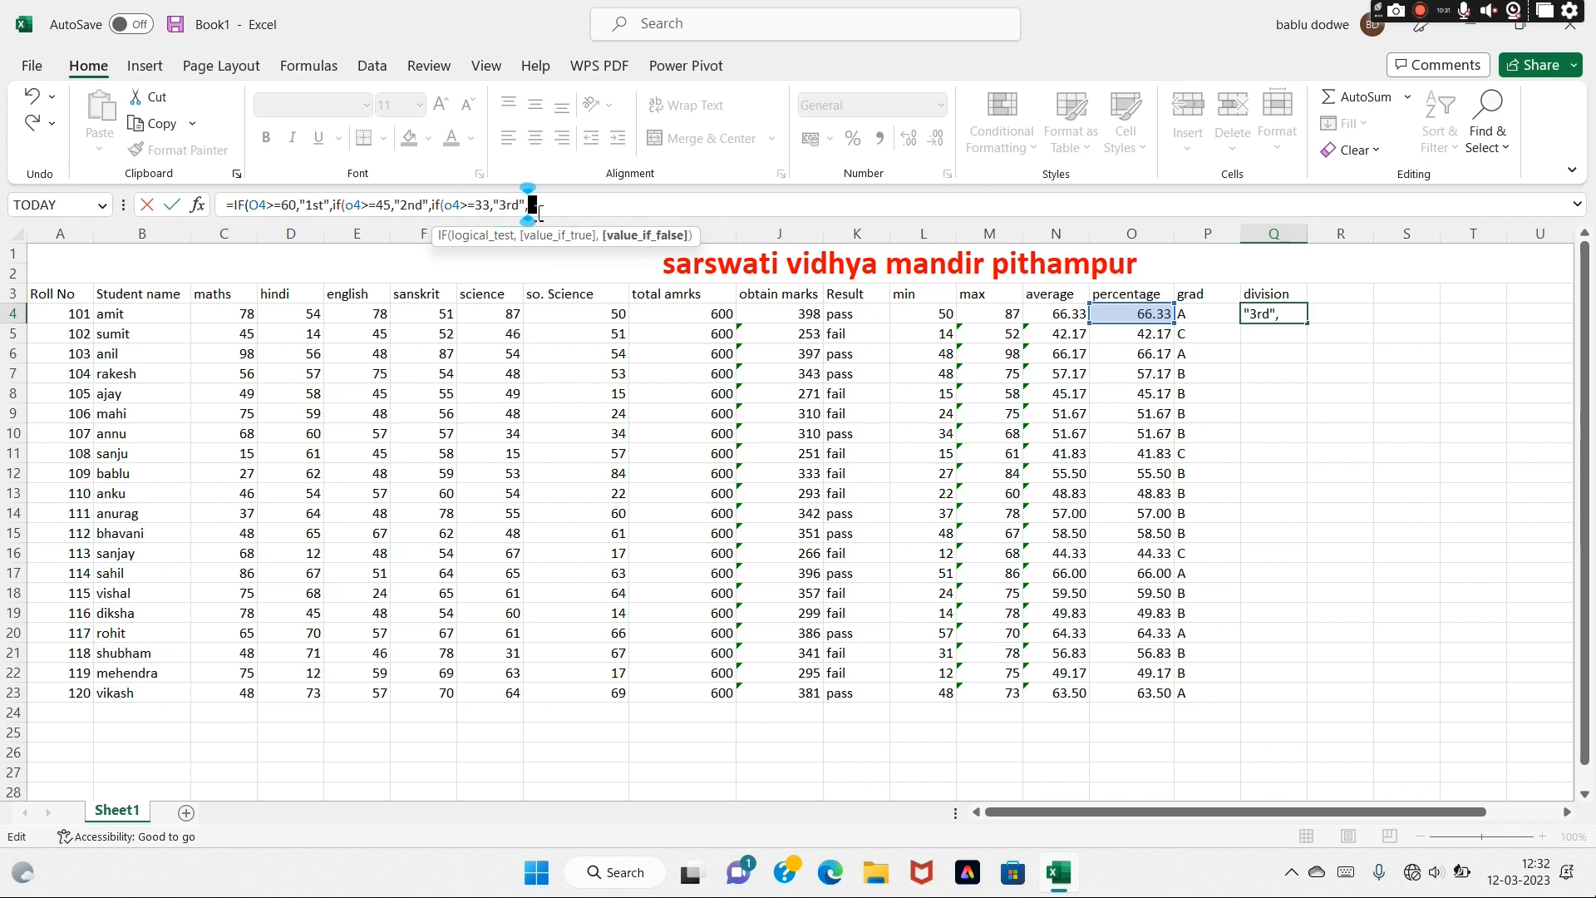
type("\"4th\"")
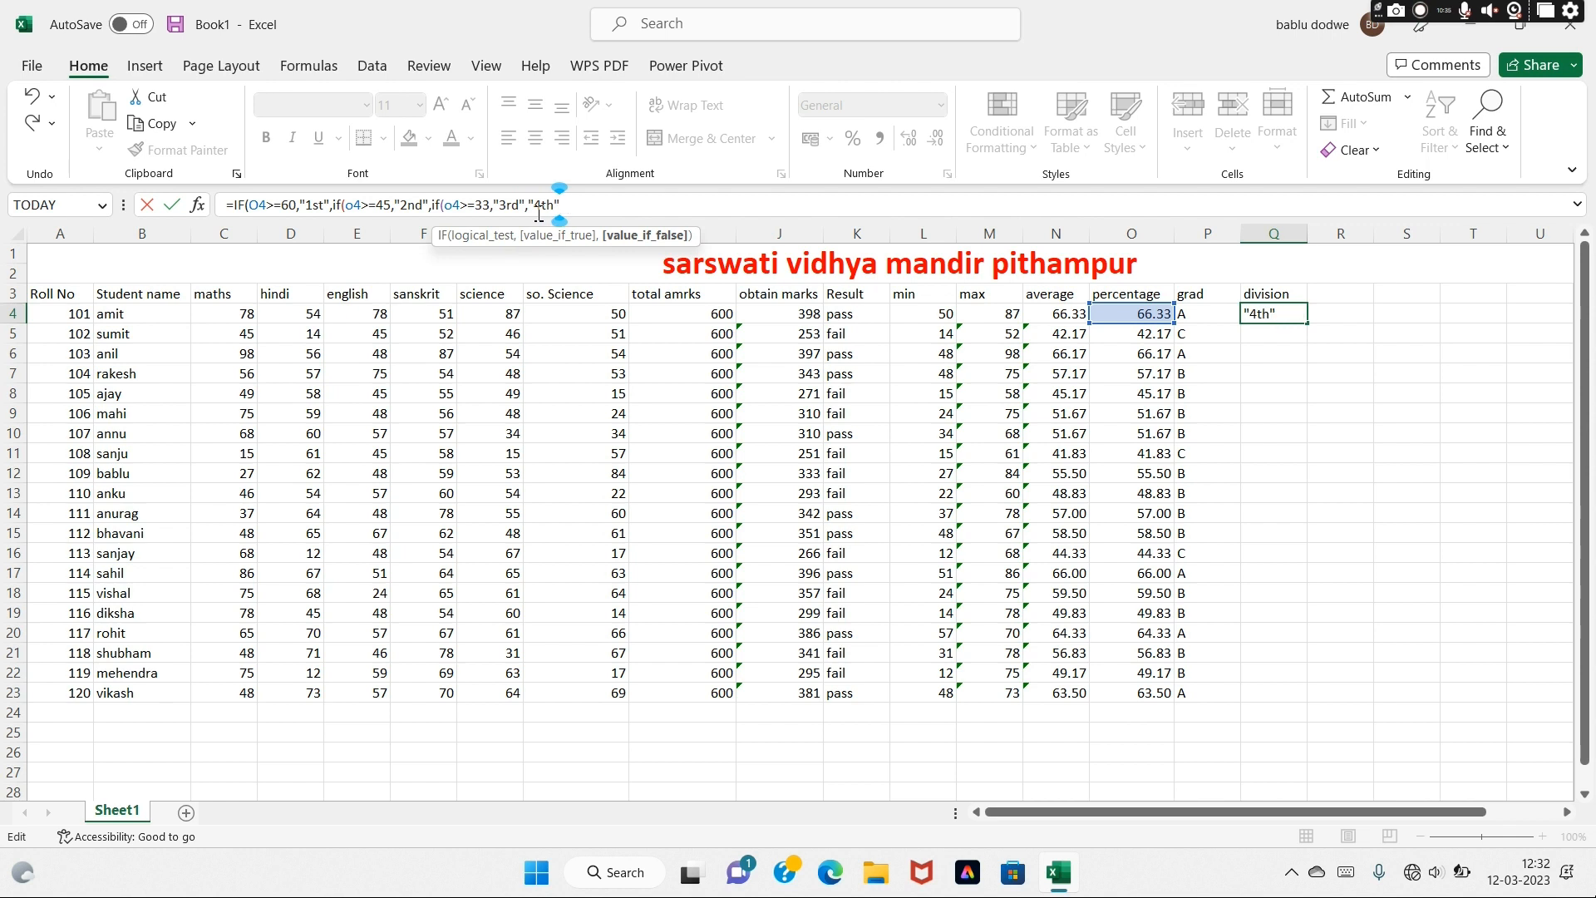
type(")))")
key("Return")
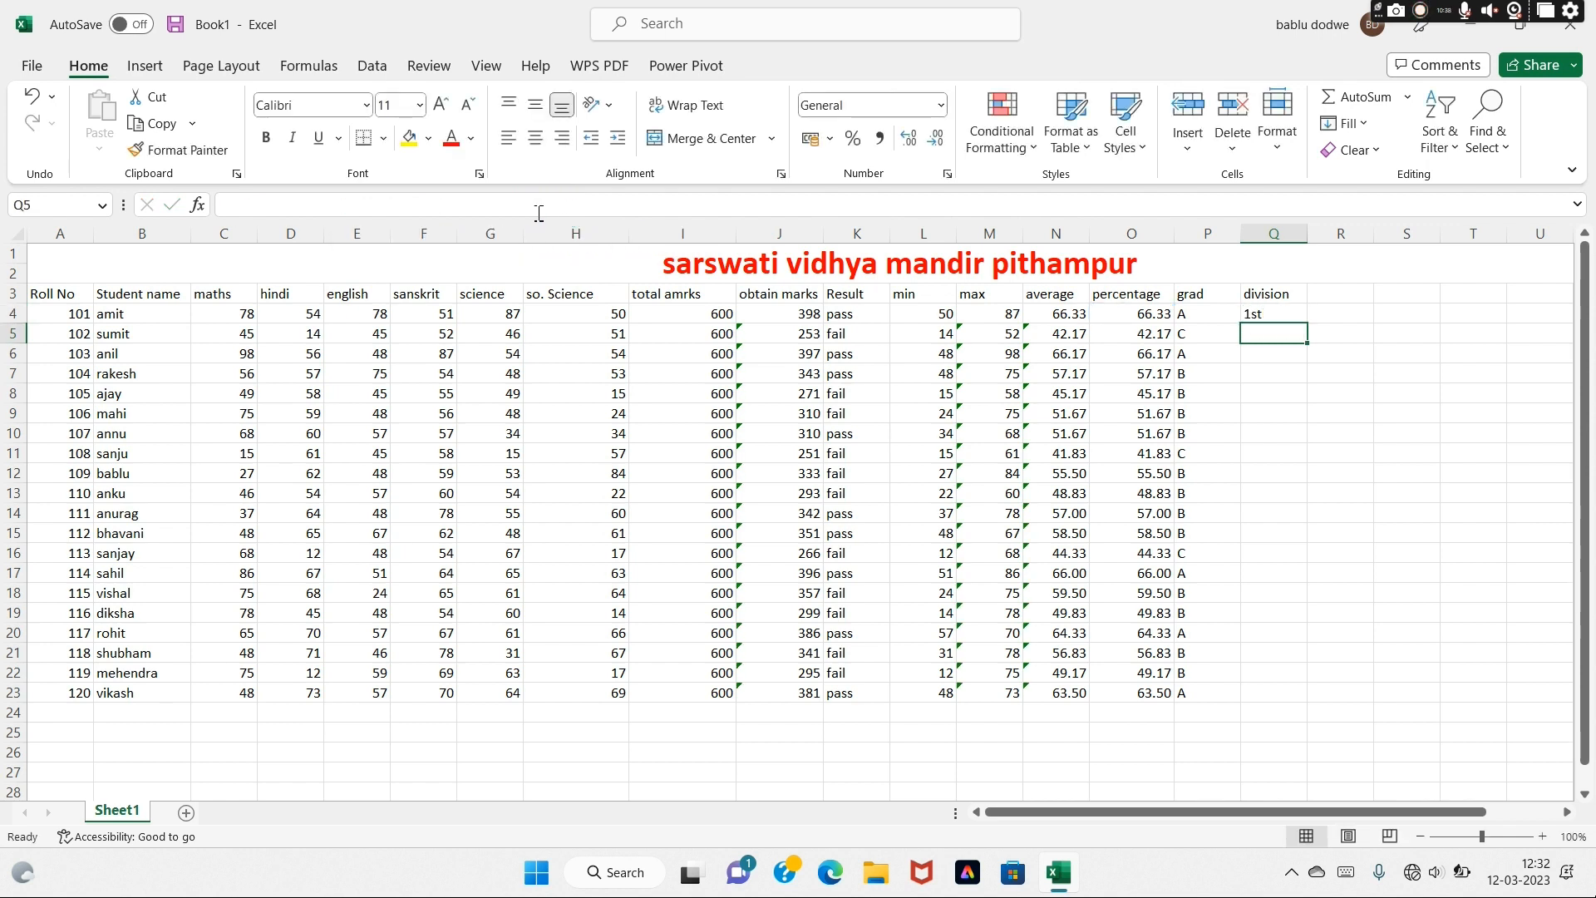
left_click(1257, 314)
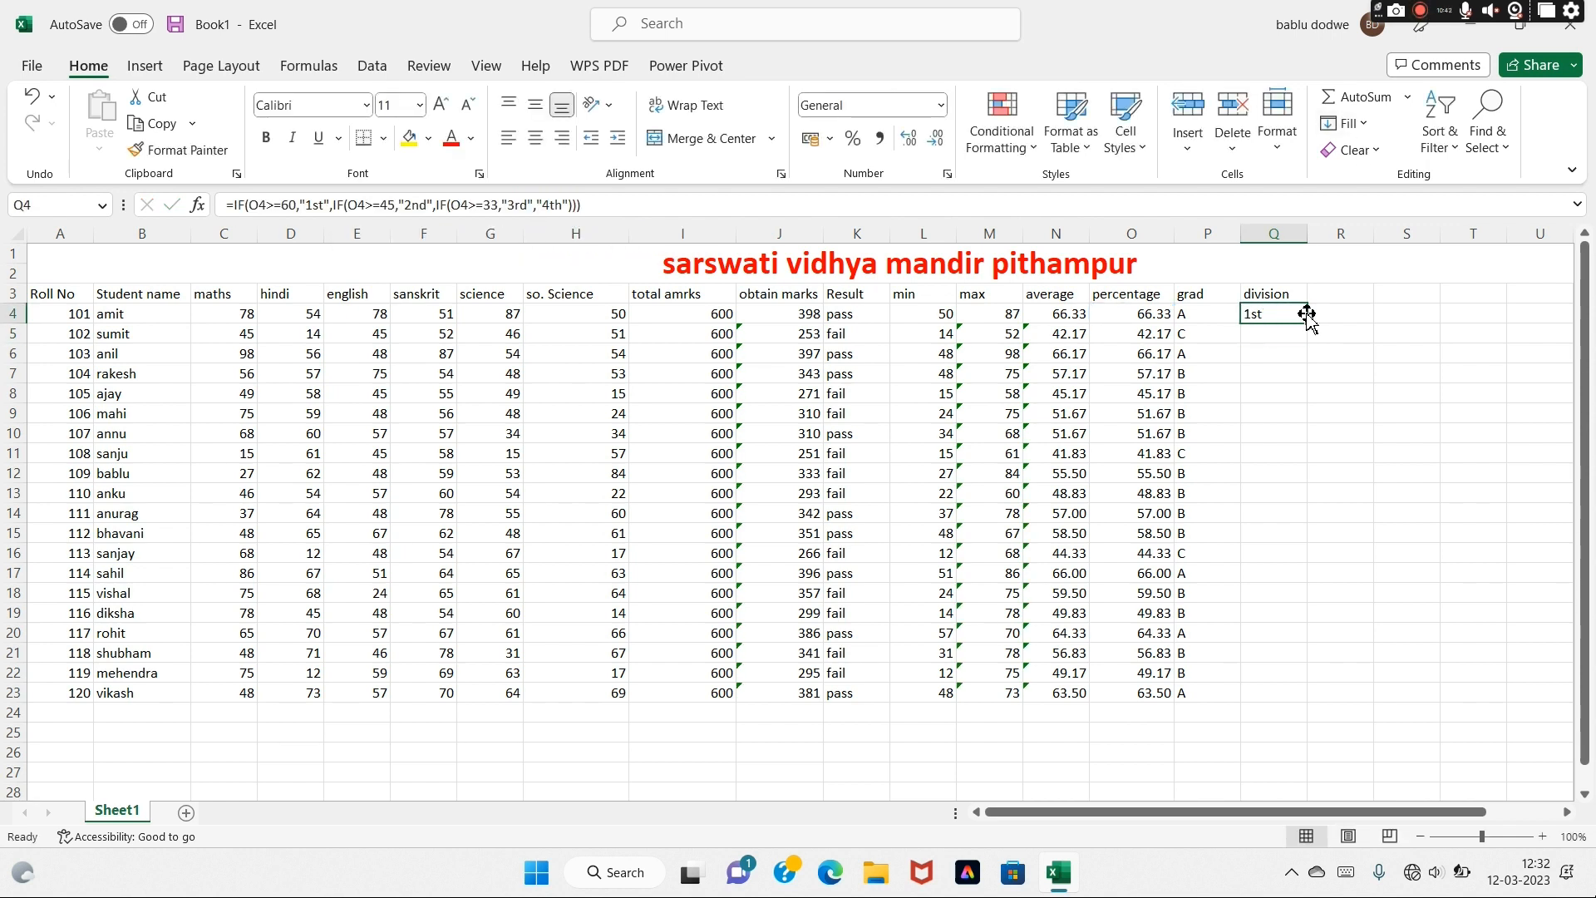
left_click_drag(1312, 321, 1315, 700)
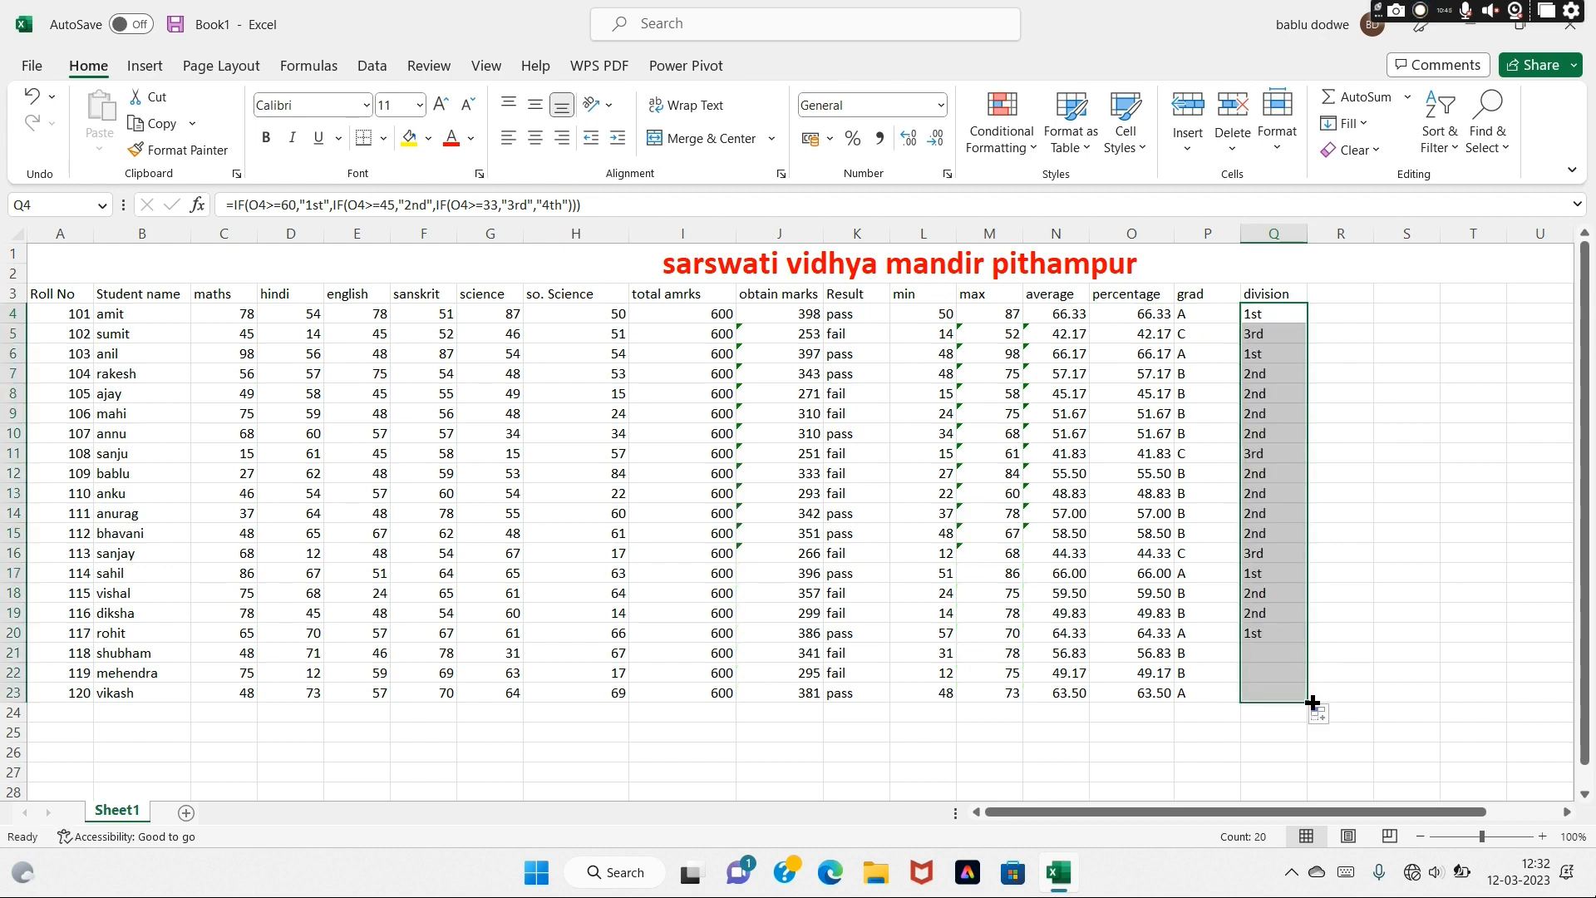
Add the heading Rank in R3, beside the division column
left_click(1339, 522)
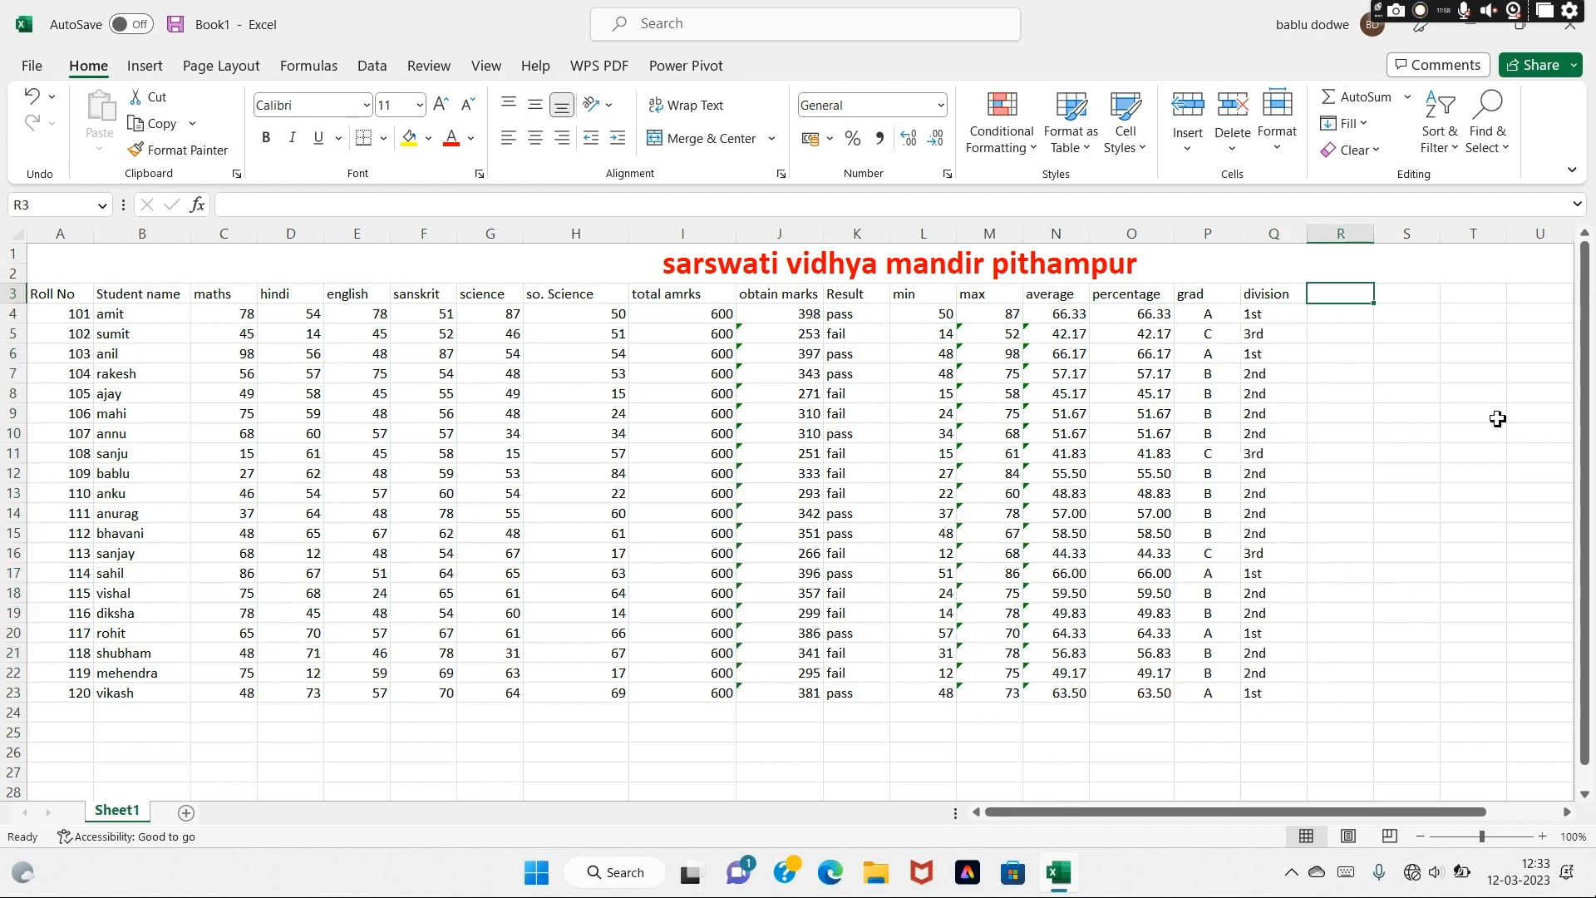
type("rank")
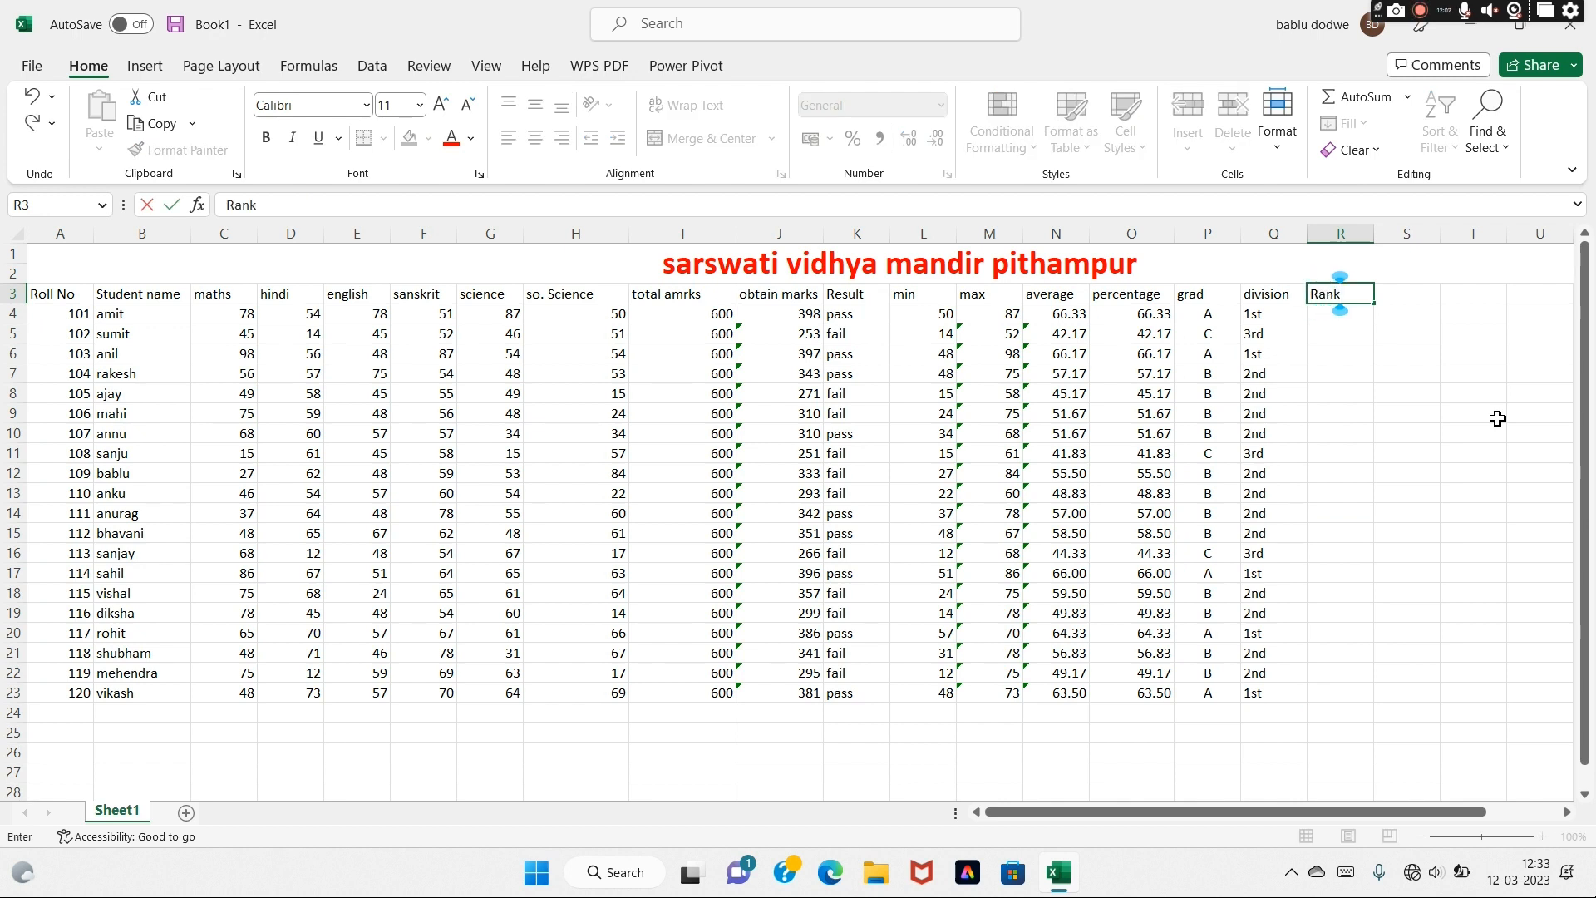
key("Return")
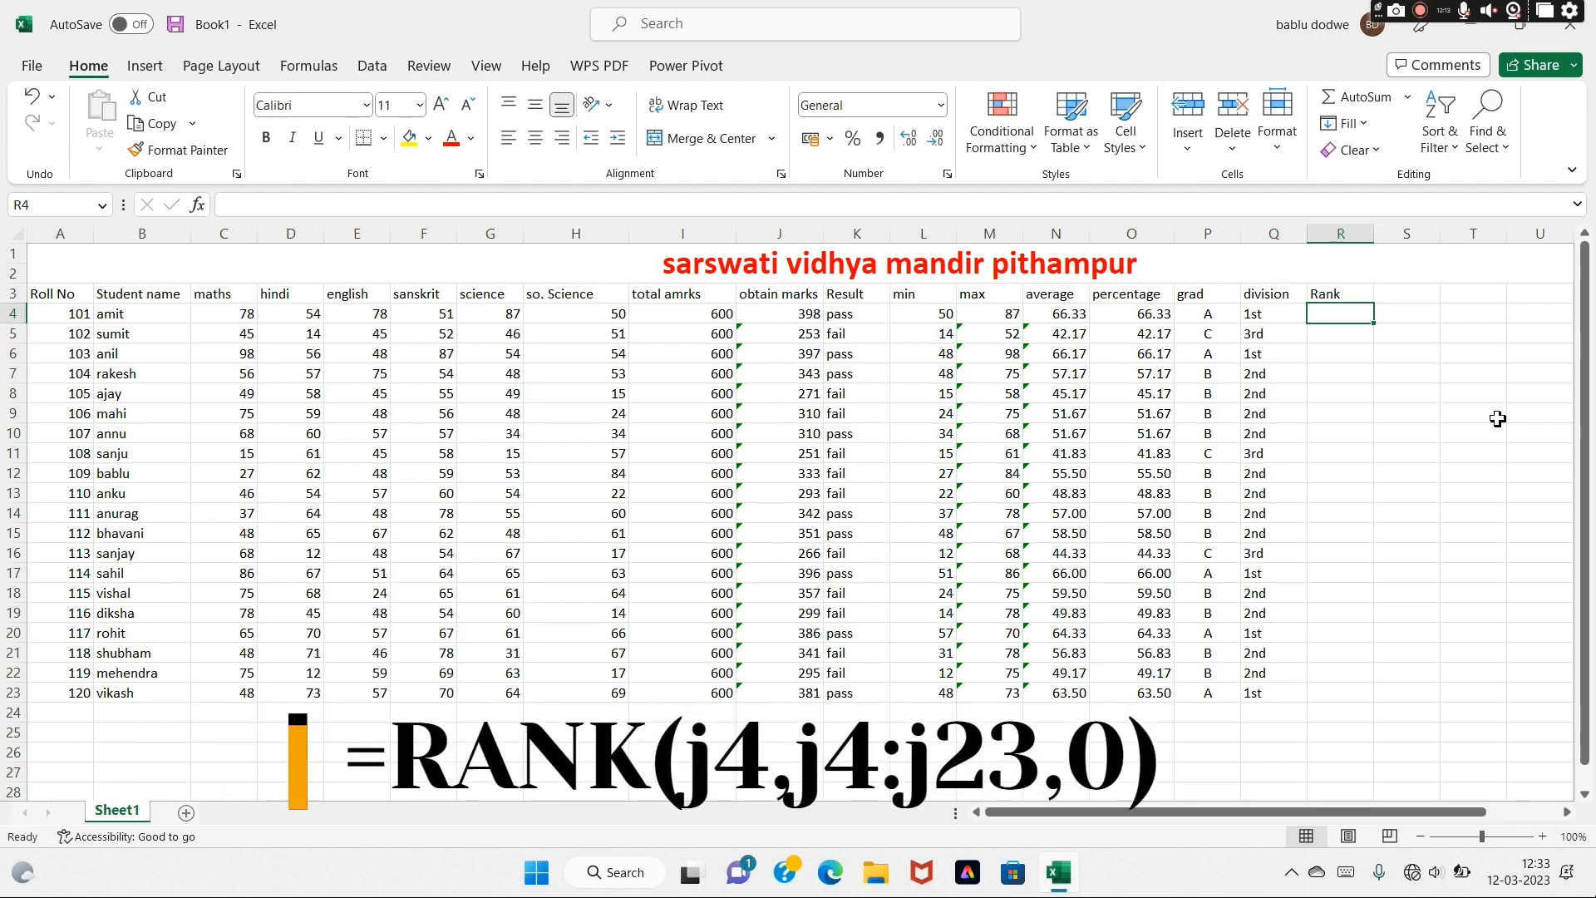
Rank the first student's obtained marks in descending order in R4 with the formula =rank(j4,j4:j23,0)
type("=rank")
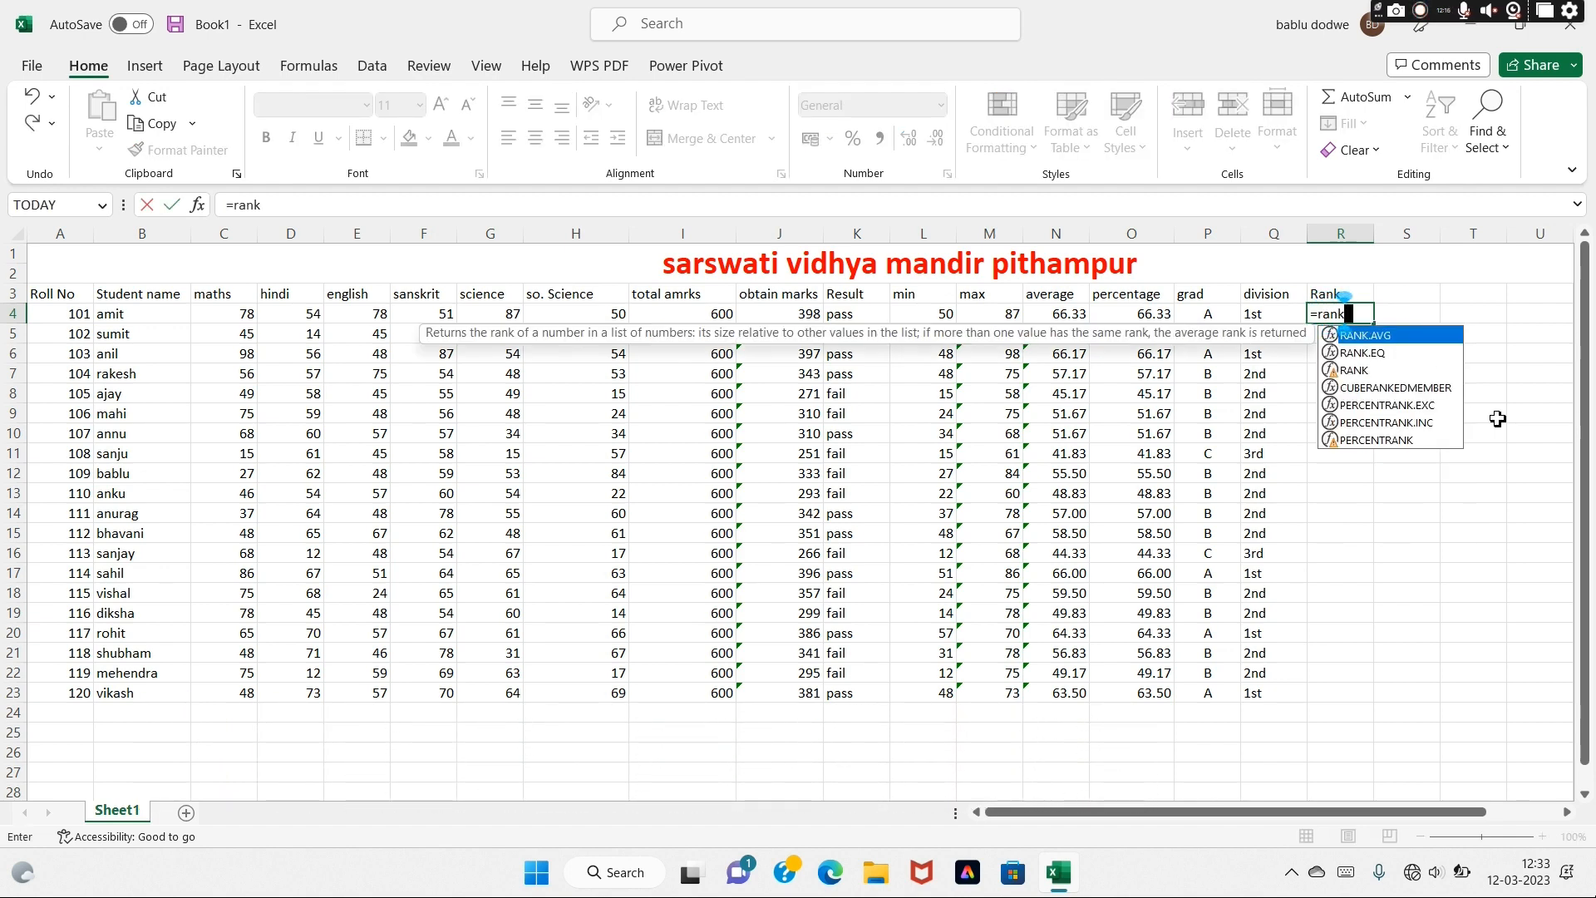
type("(")
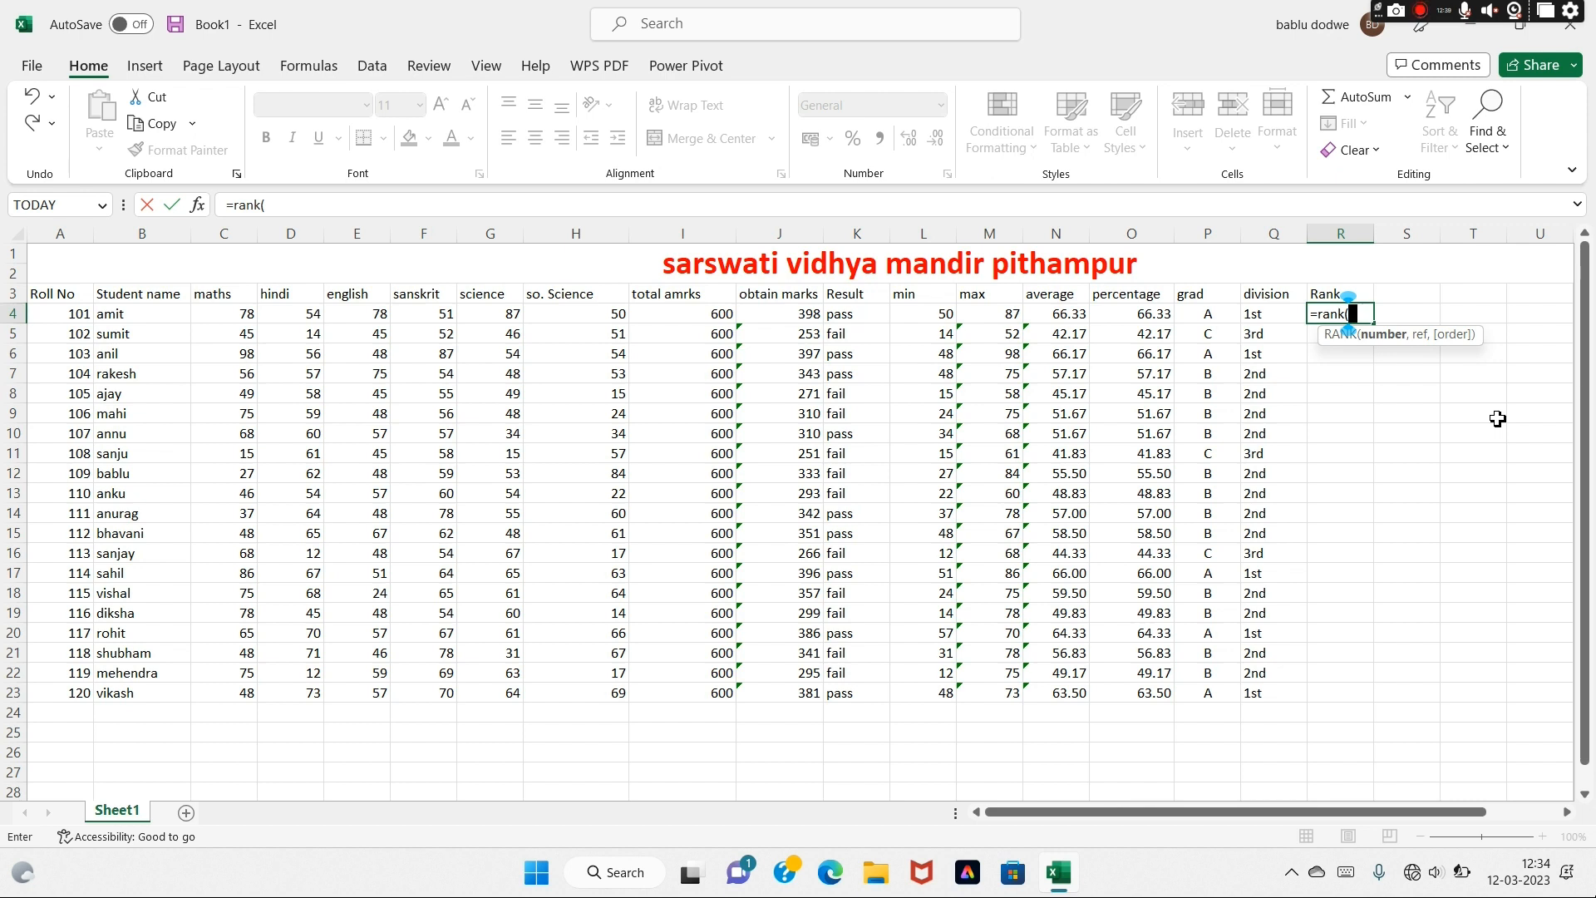
type("j4")
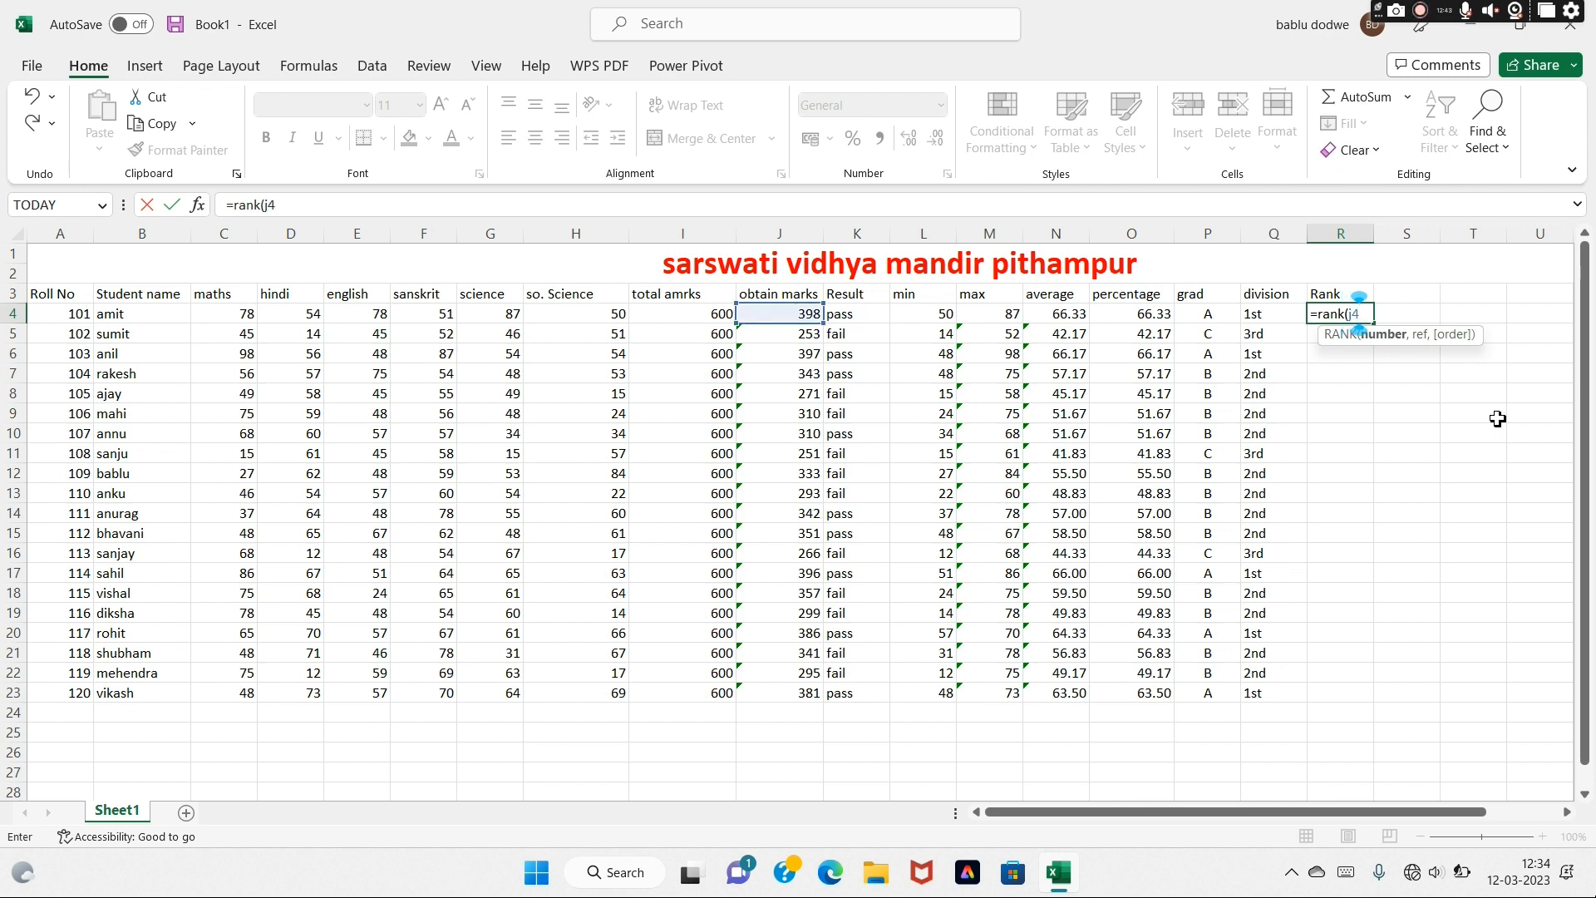
type(",j4")
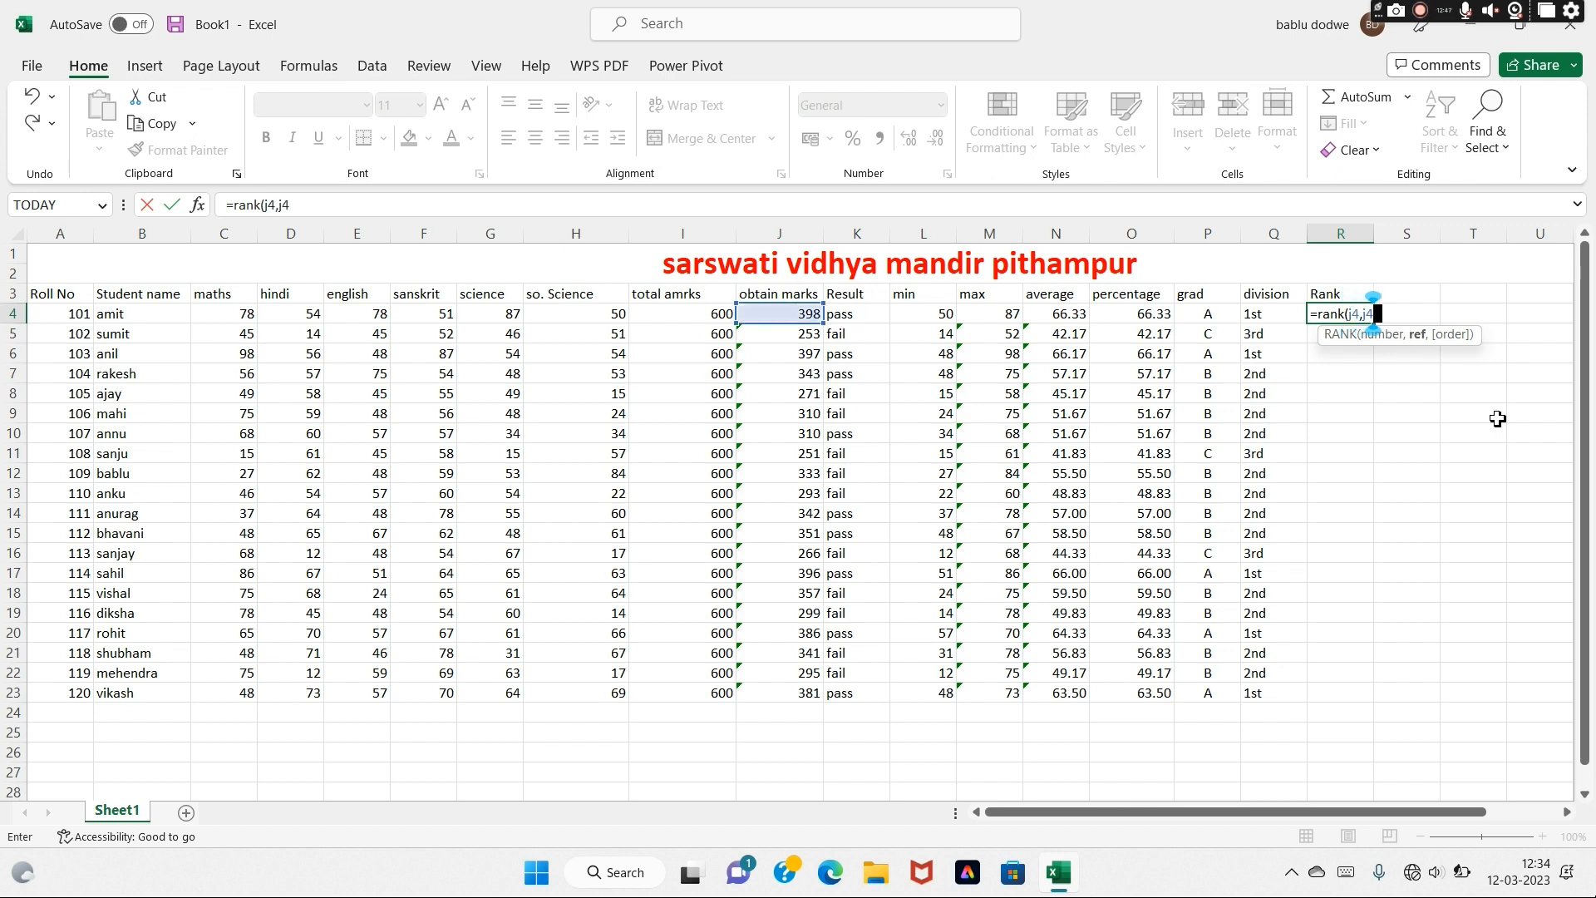
type(":")
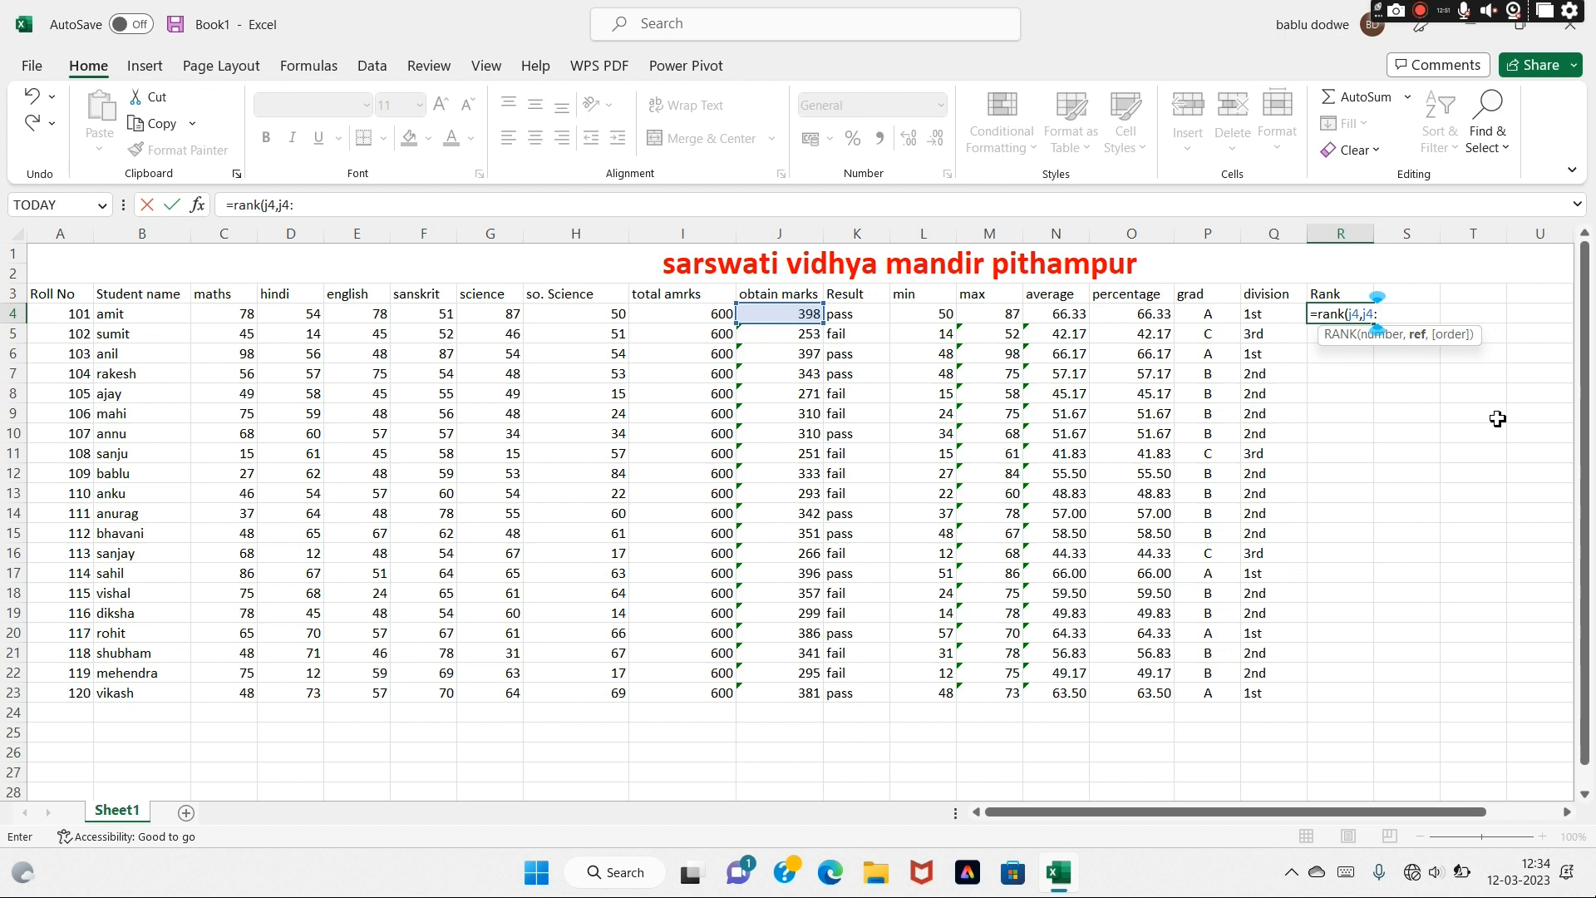
type("j")
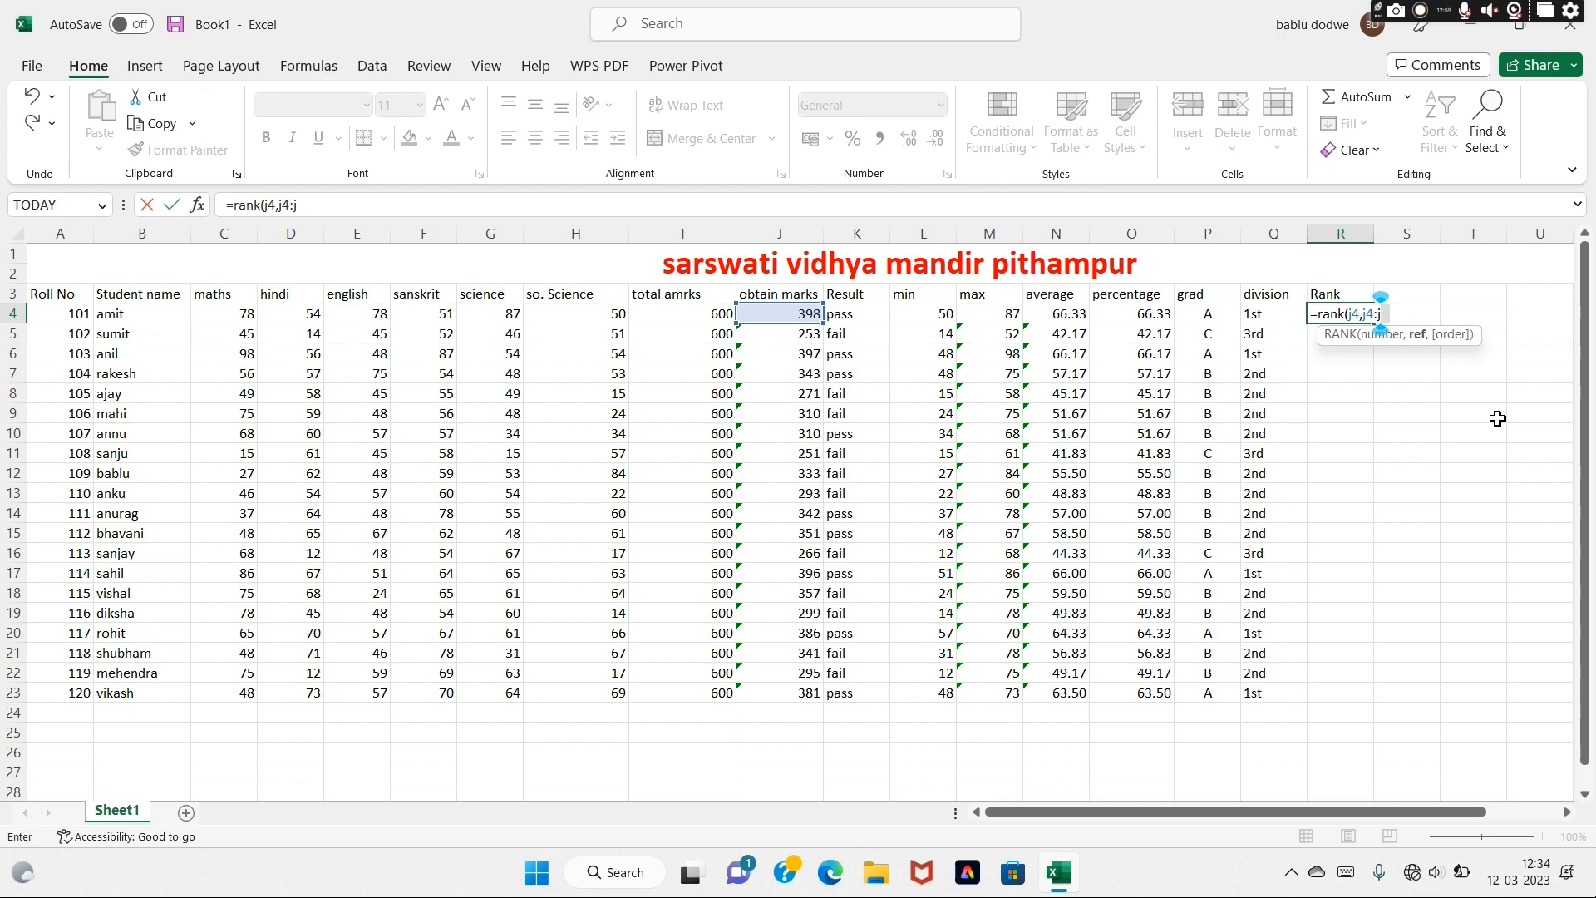
type("20")
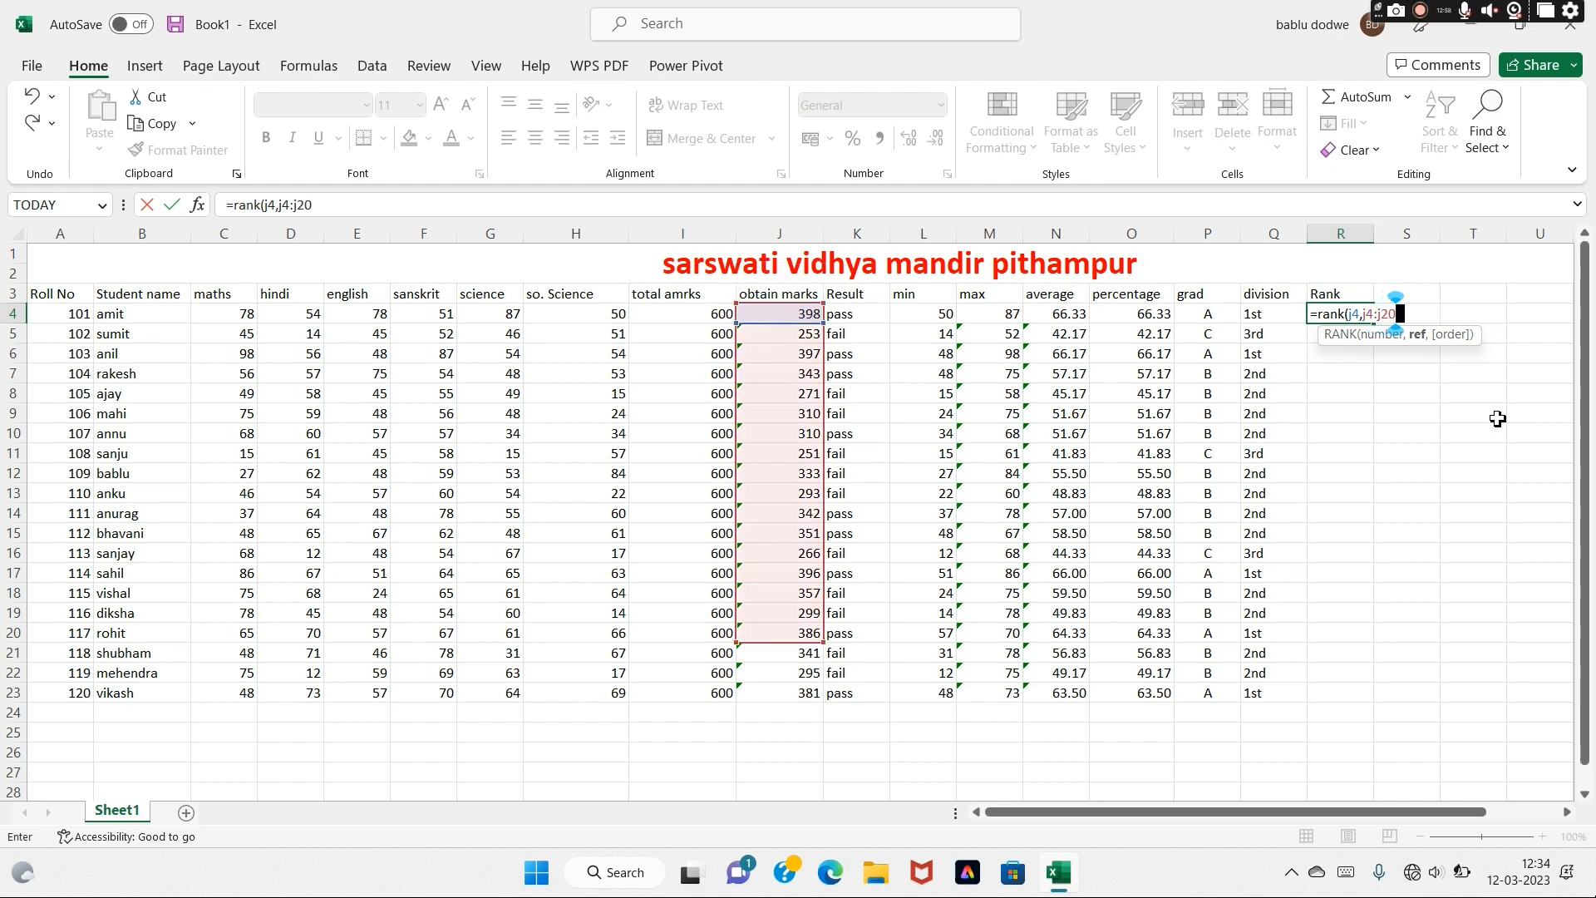
key("BackSpace")
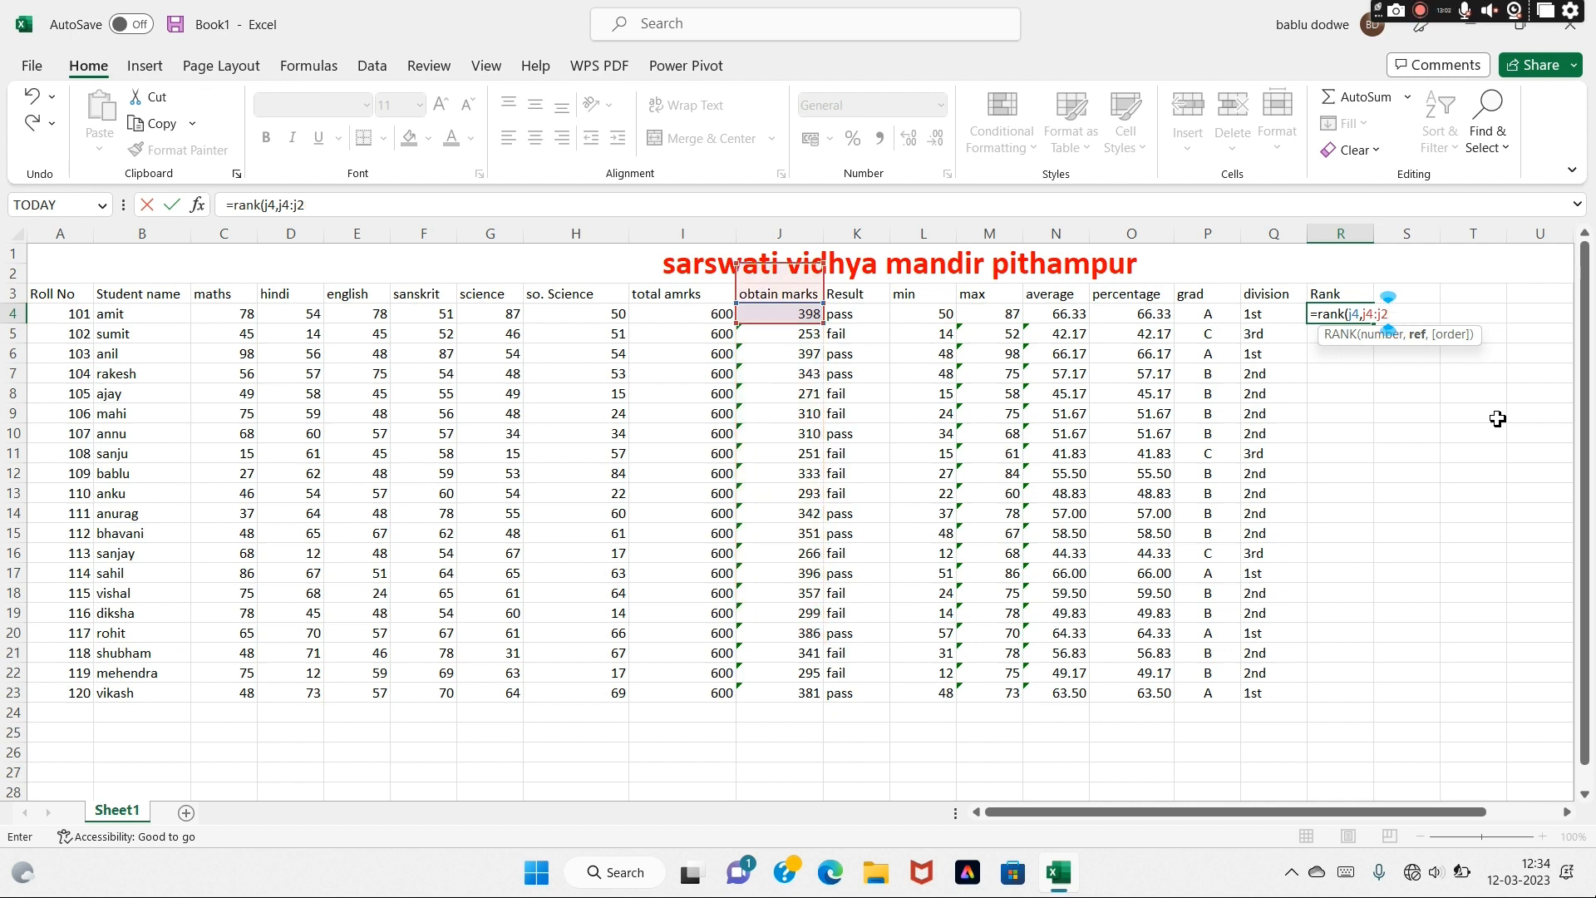
type("23")
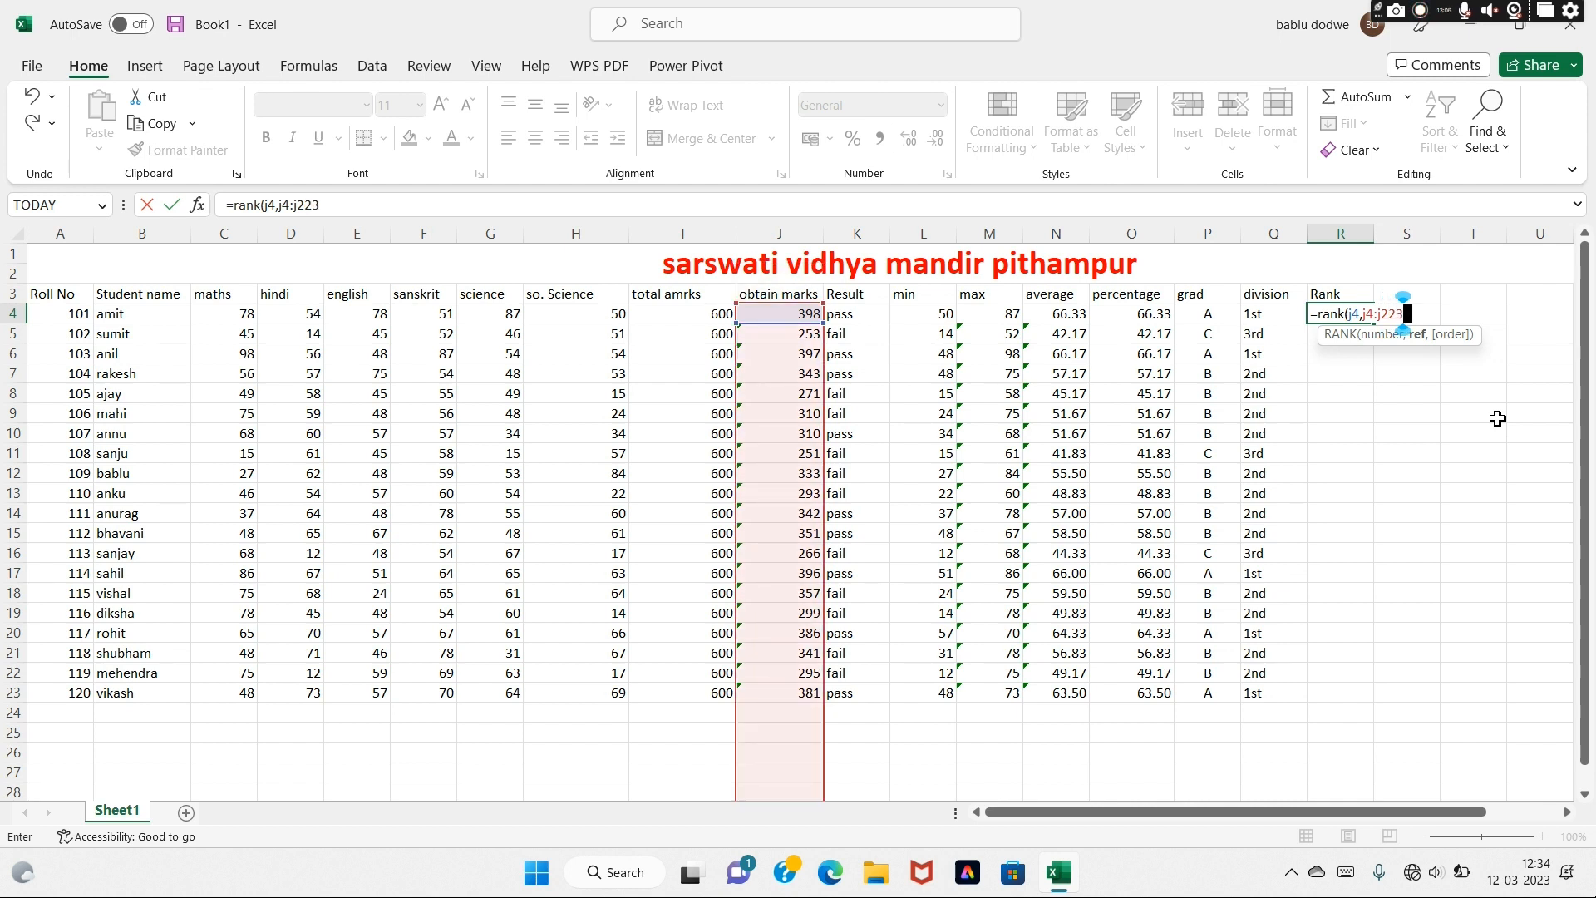
key("BackSpace")
key("BackSpace")
type("3")
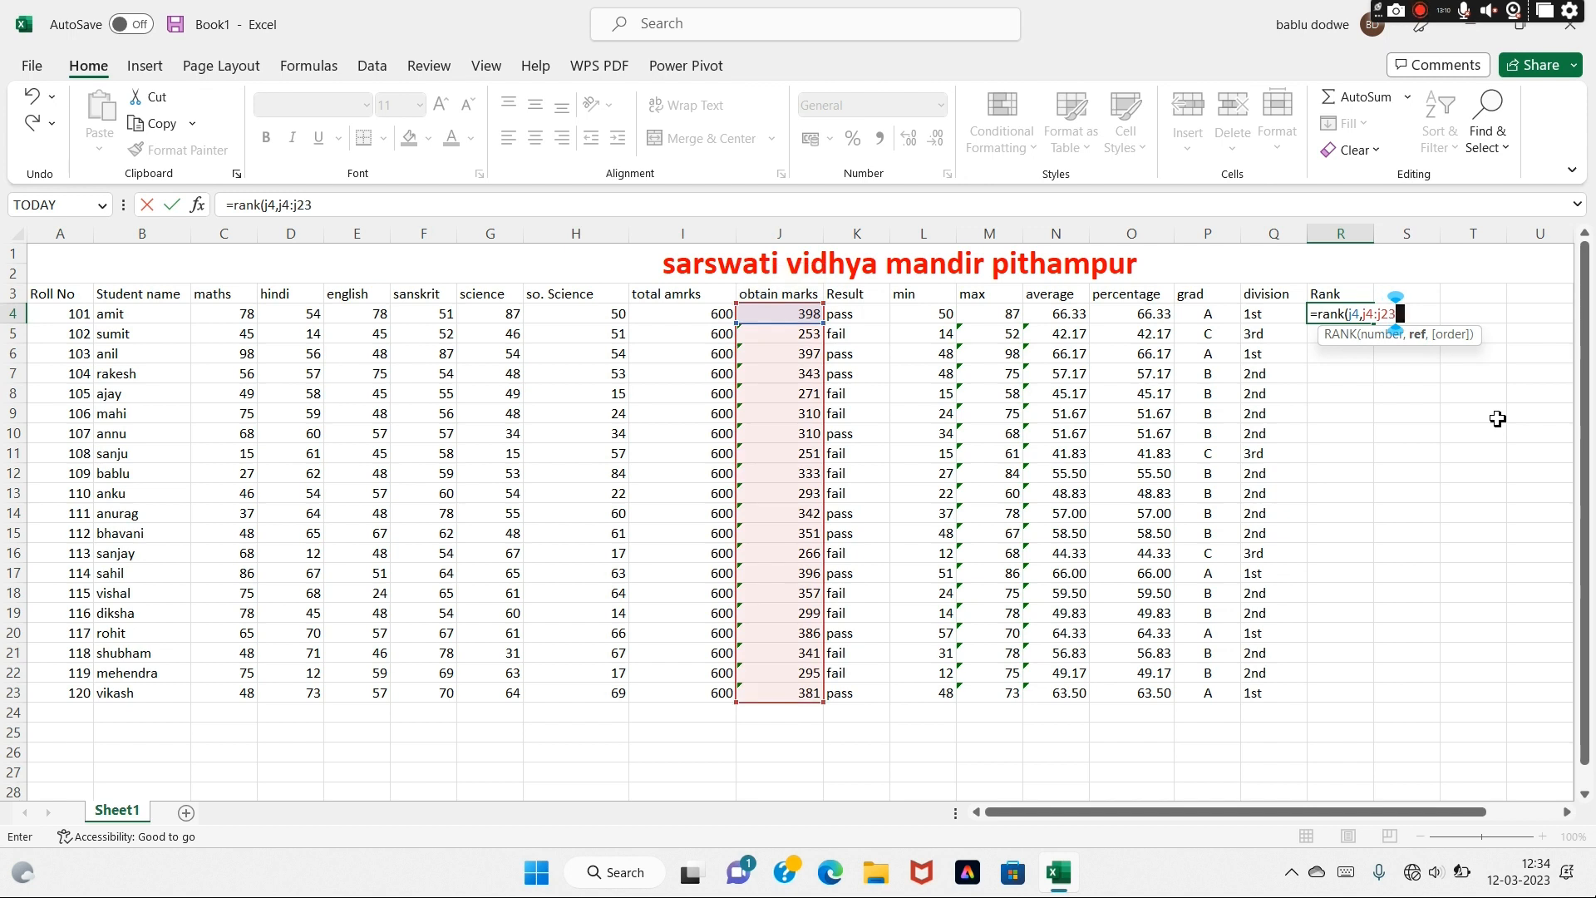
type(",")
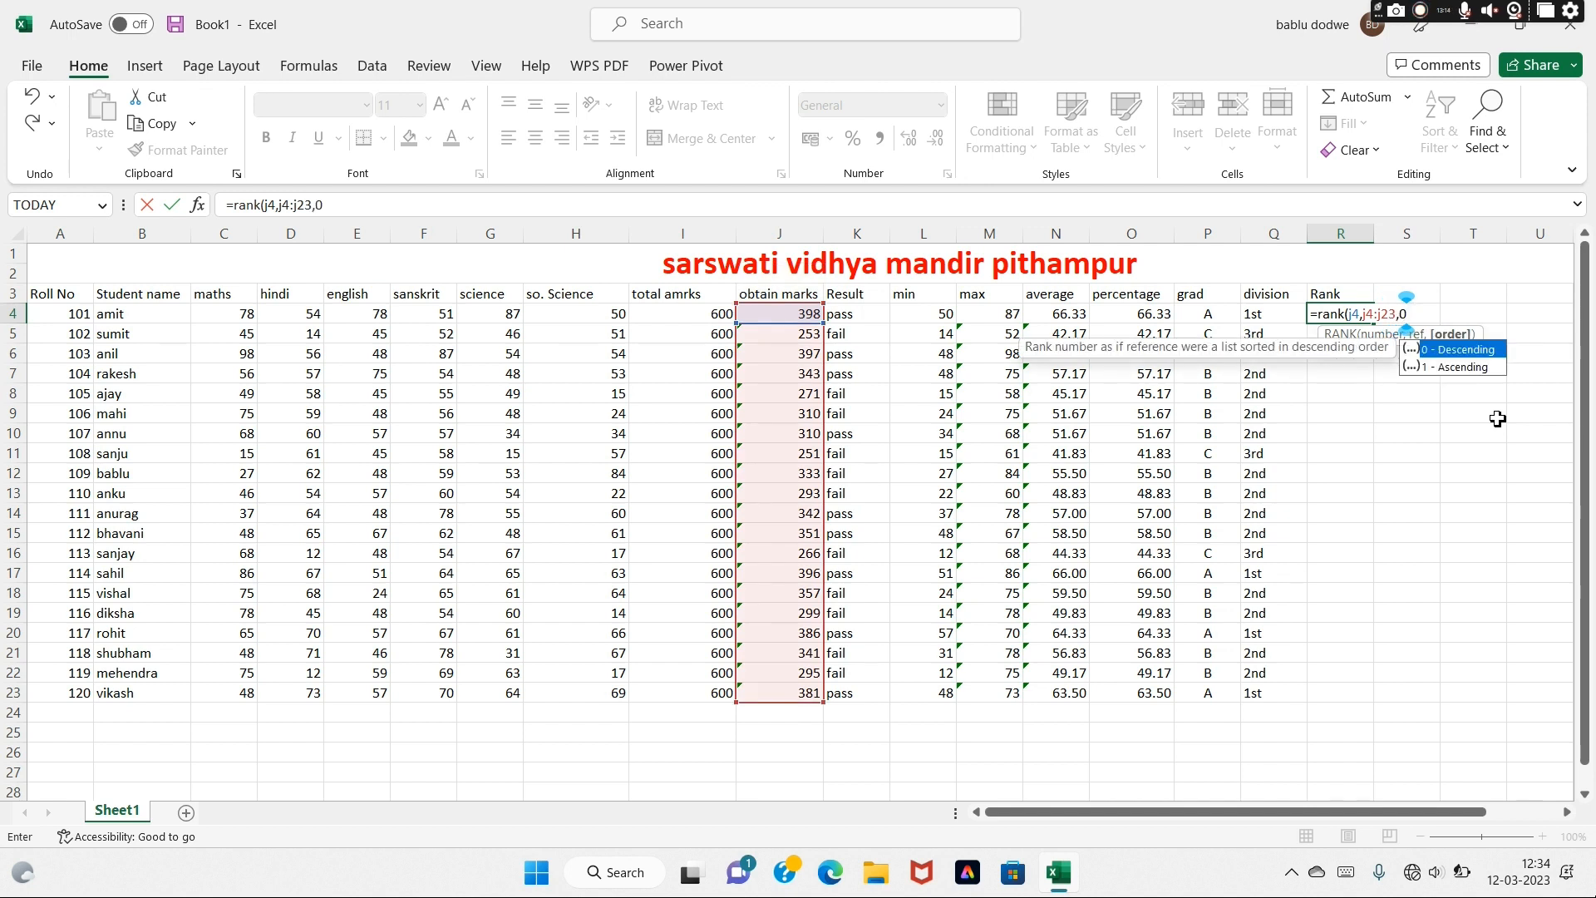
type("0)")
key("Return")
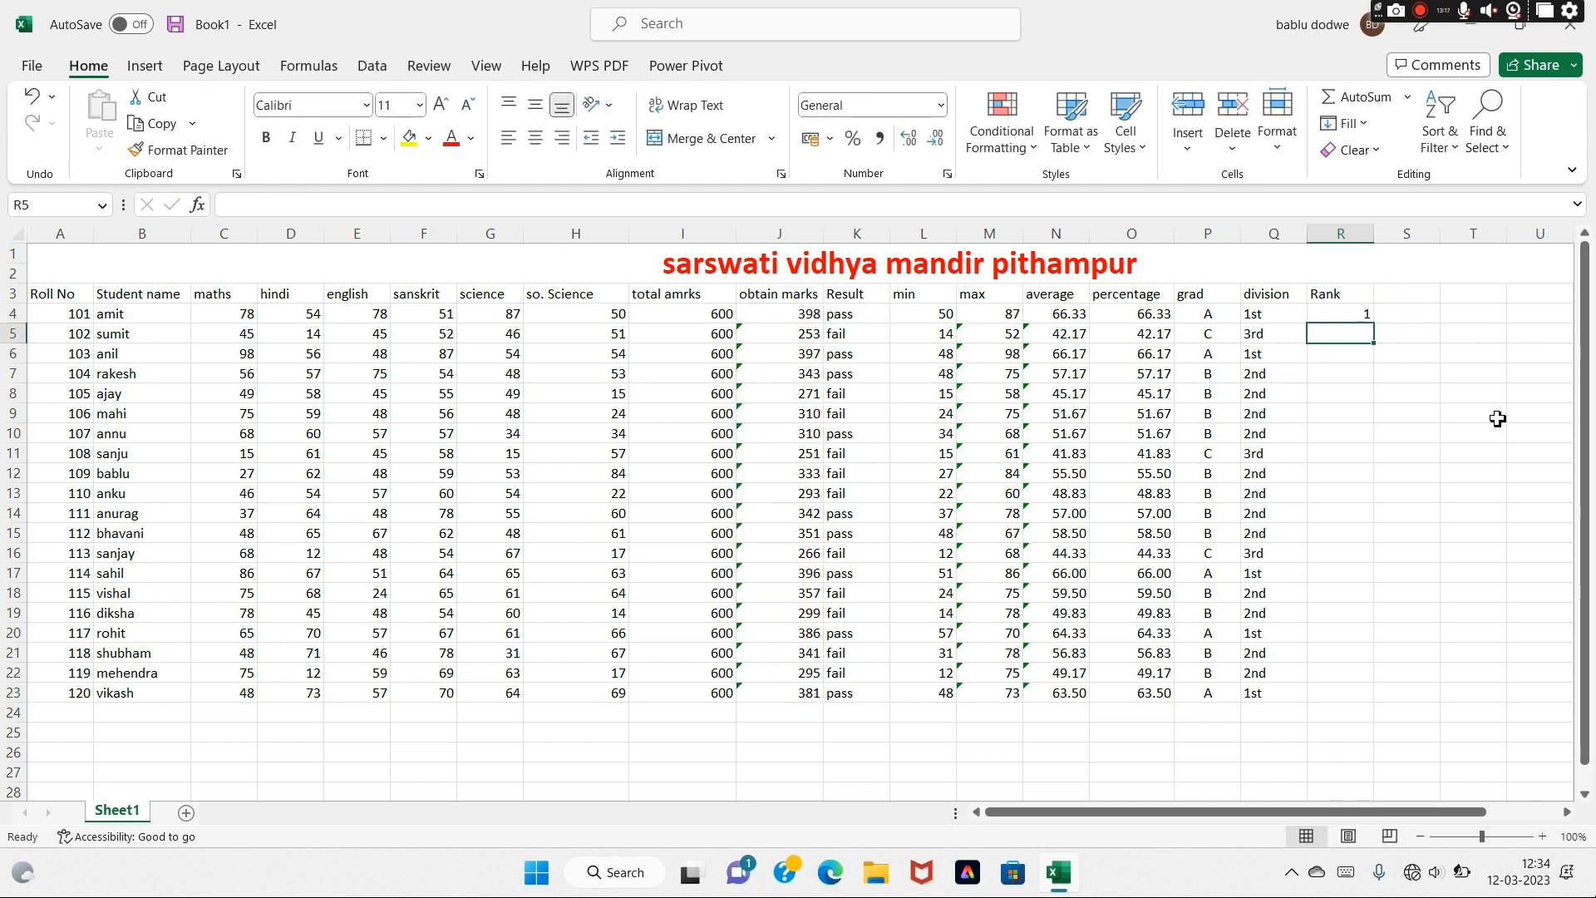
Rank the second student's obtained marks in descending order in R5 with the formula =rank(j5,j4:j23,0)
left_click(1344, 314)
left_click(1345, 336)
type("=rank")
type("(")
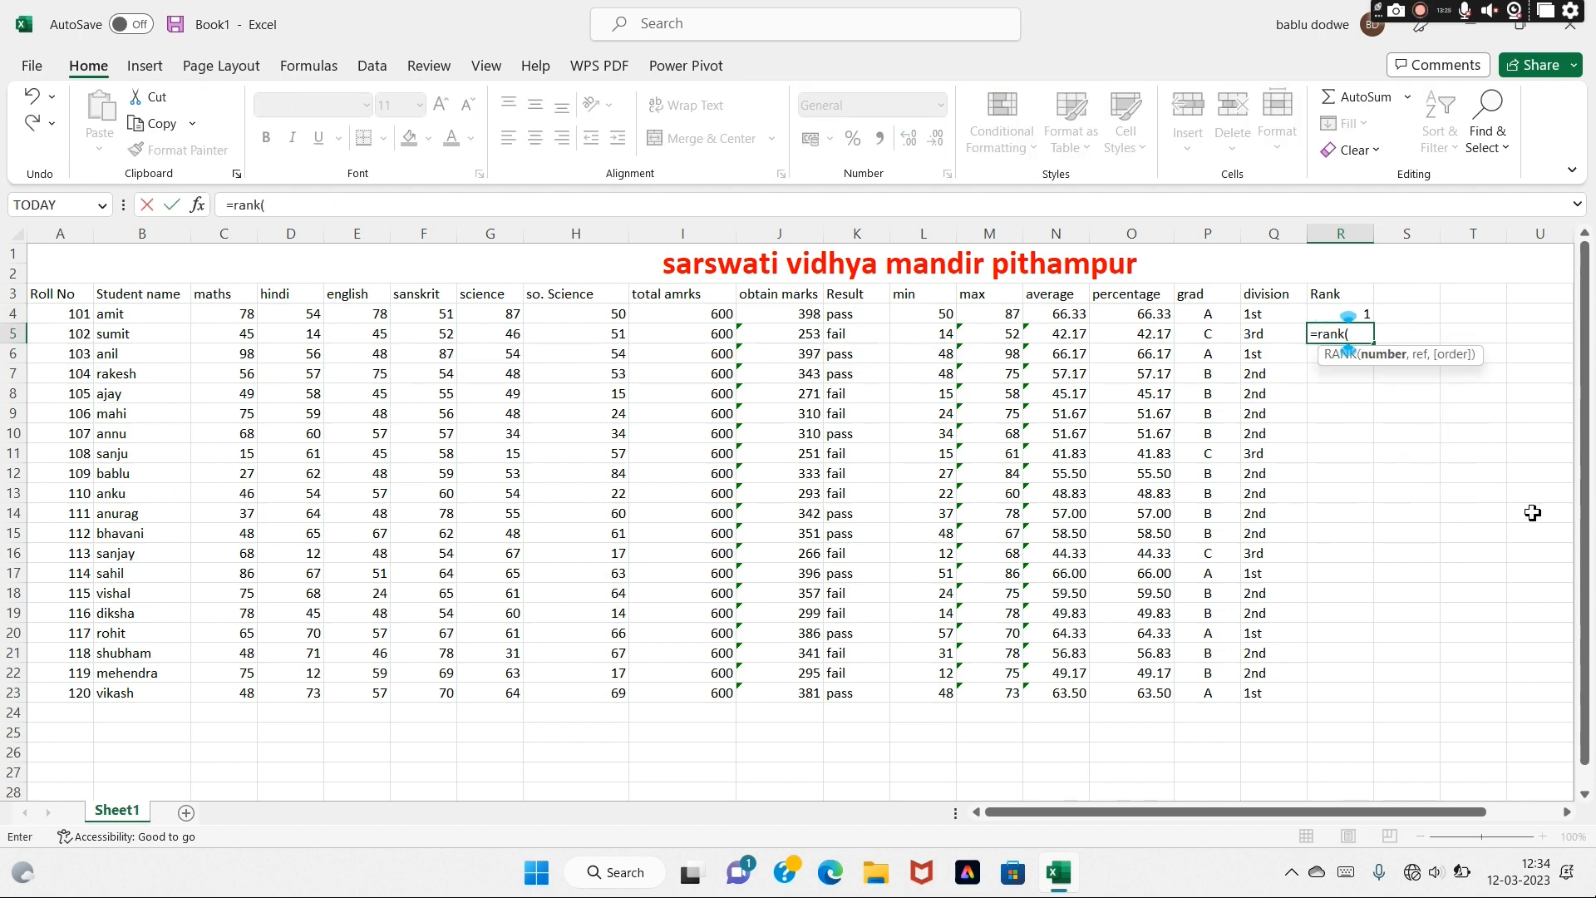
type("j4")
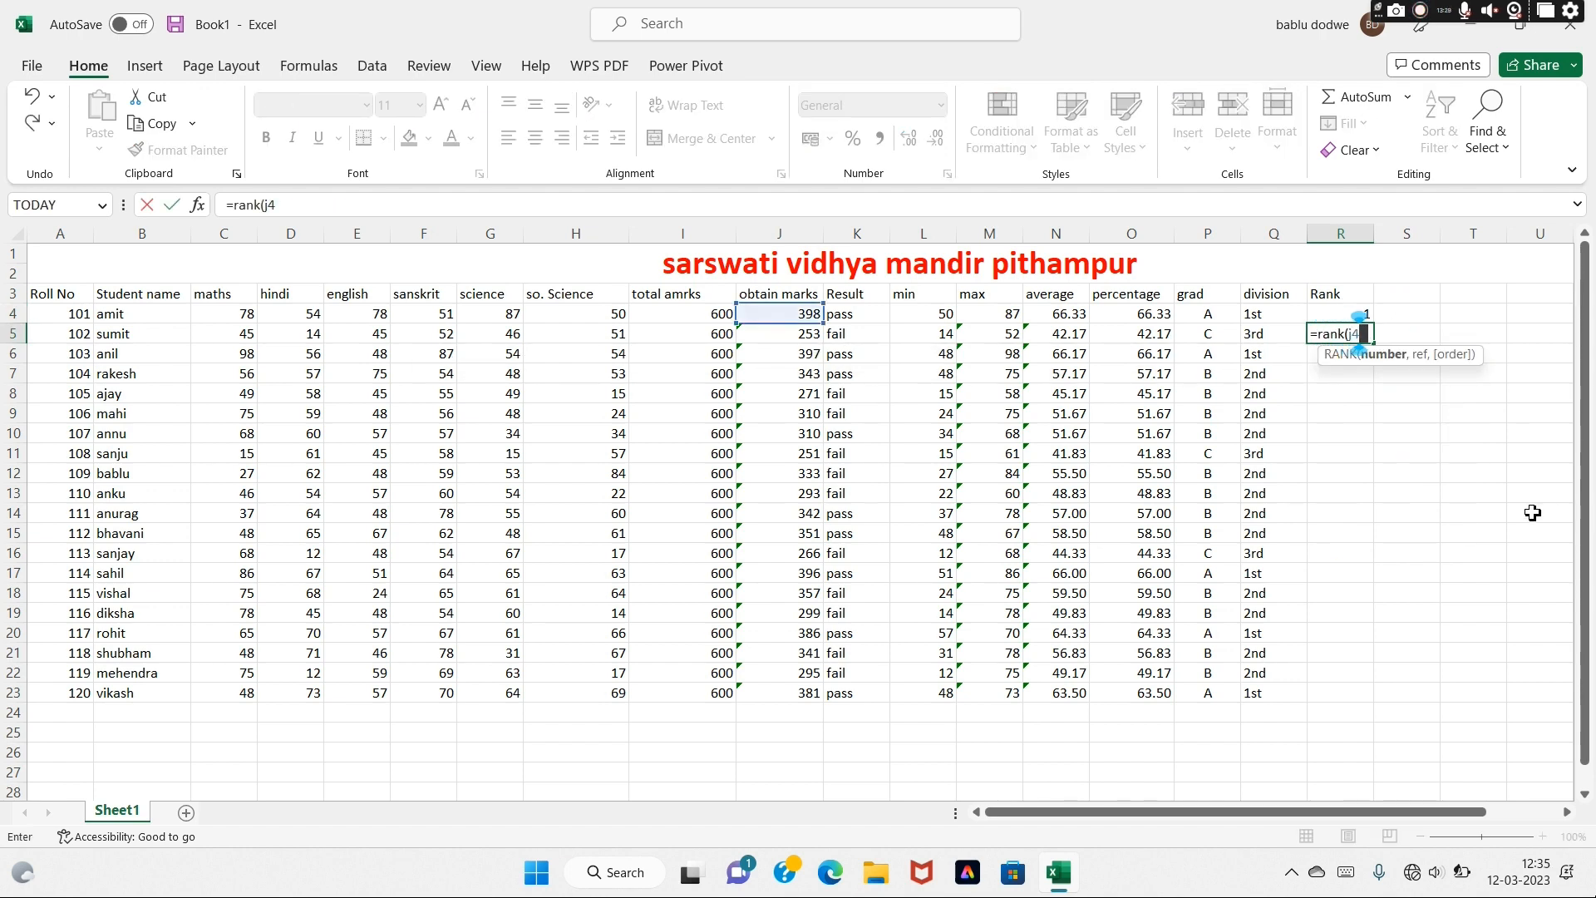
key("BackSpace")
type("5")
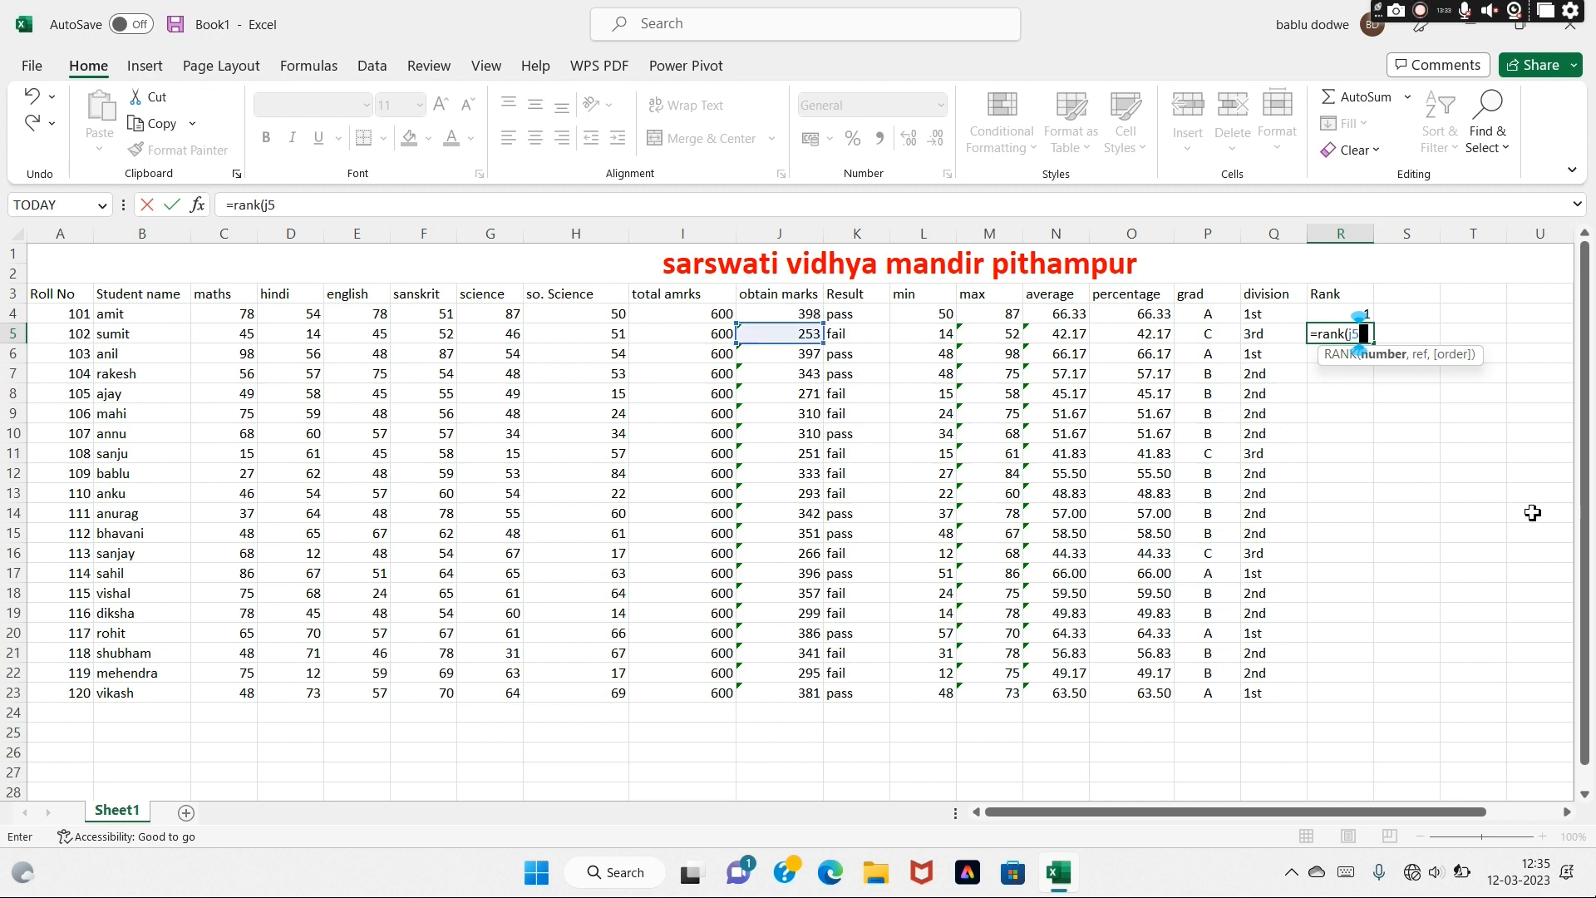
type(",j4")
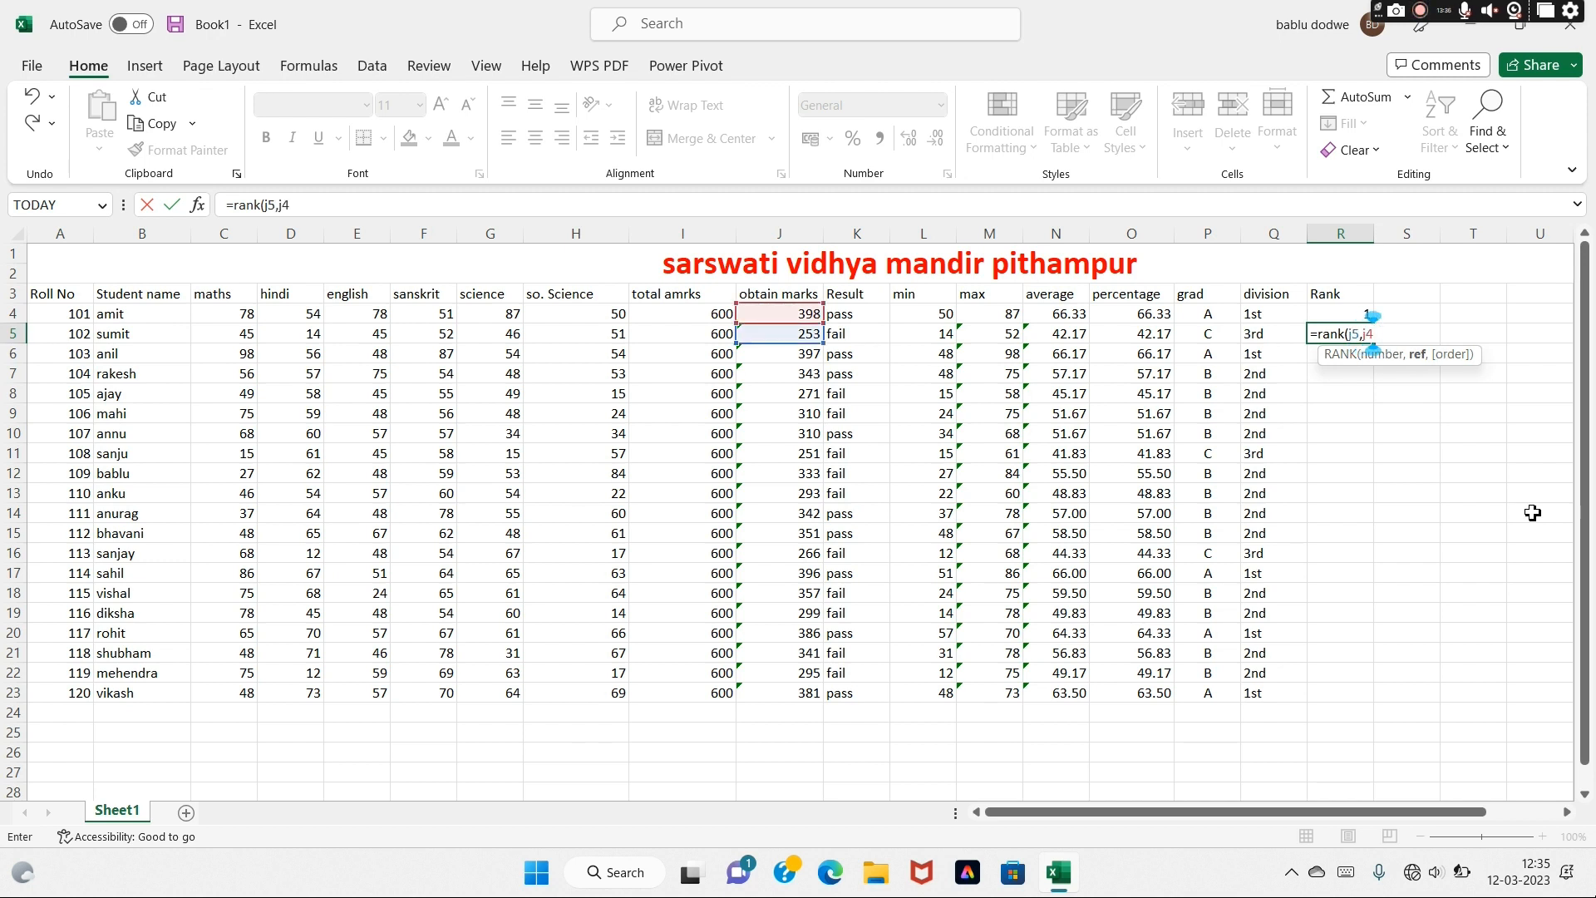
type(":j23,0")
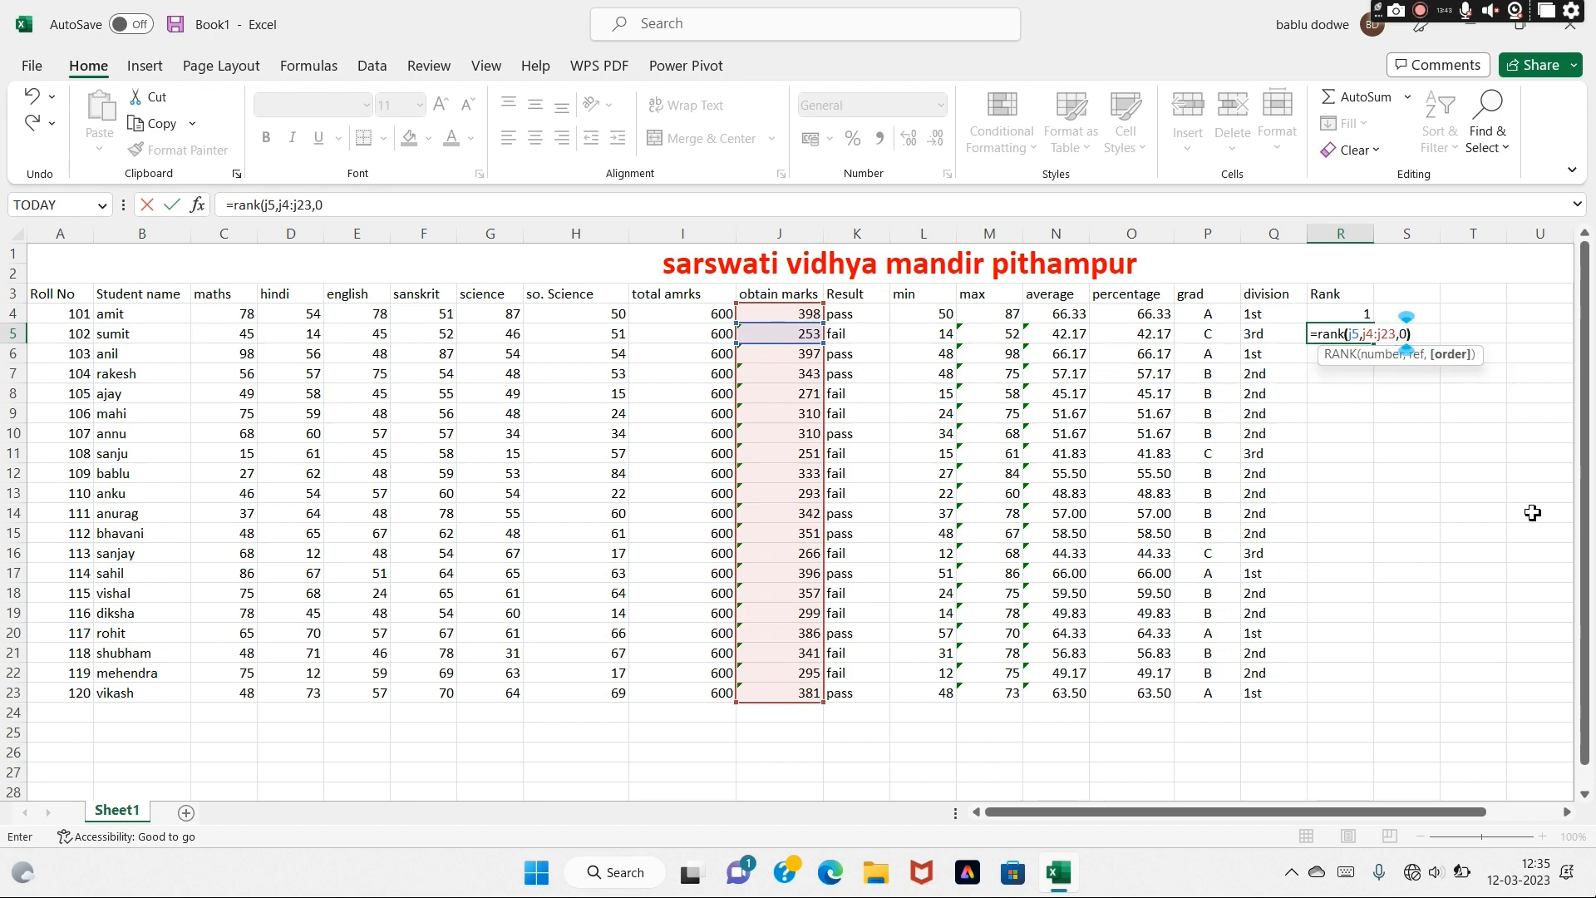
key("Return")
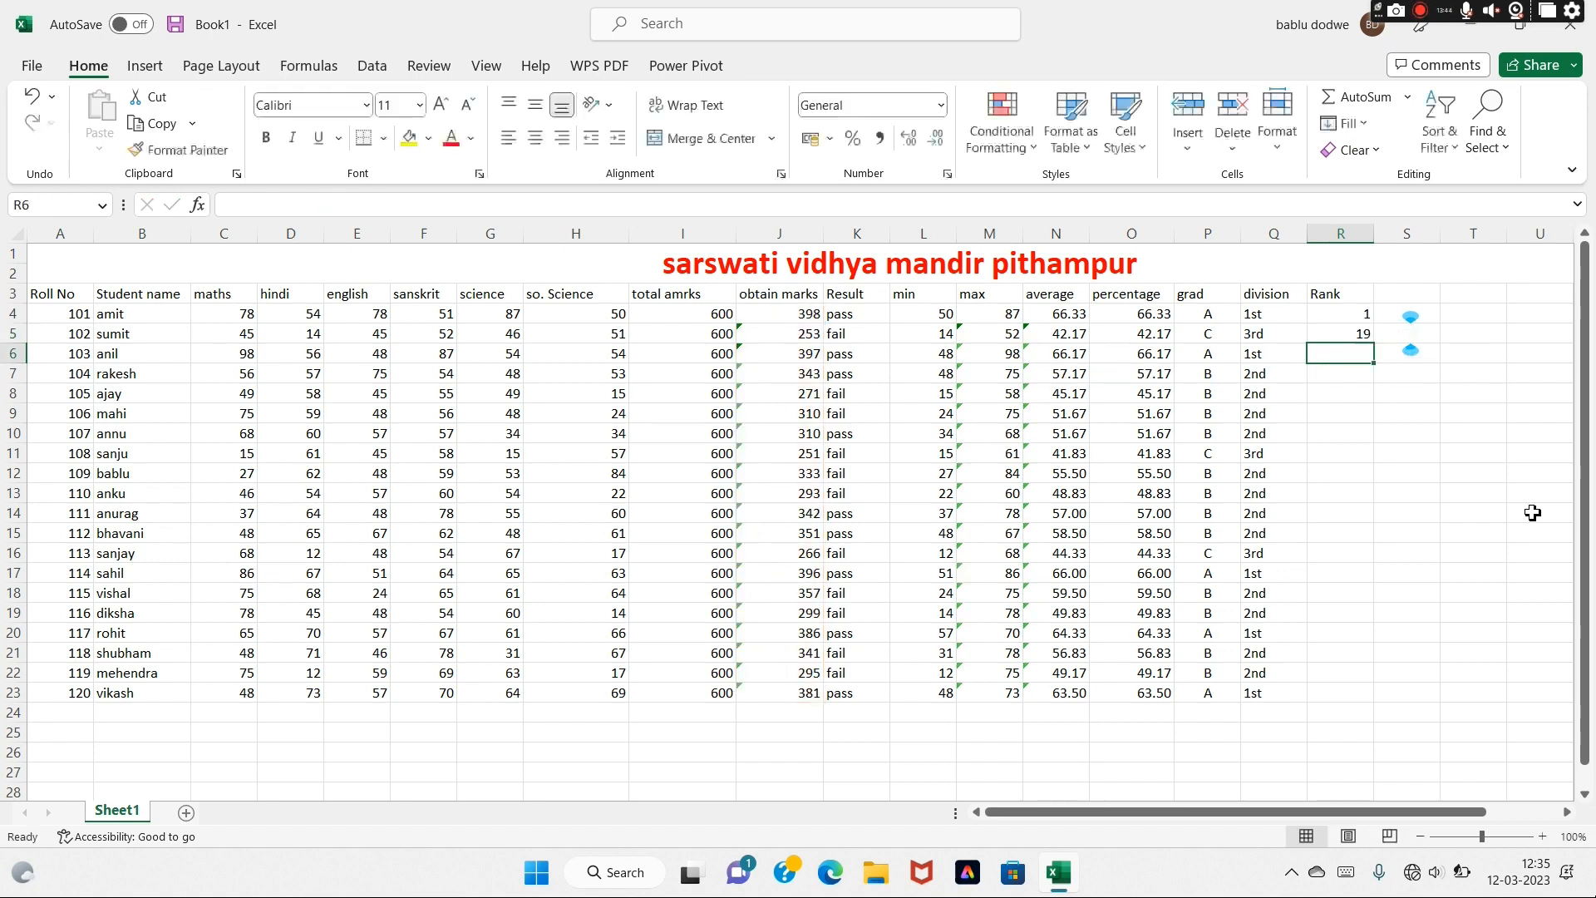
Rank the third student's obtained marks against the whole column in R6 with the formula =rank(j6,j4:j23)
type("=rank")
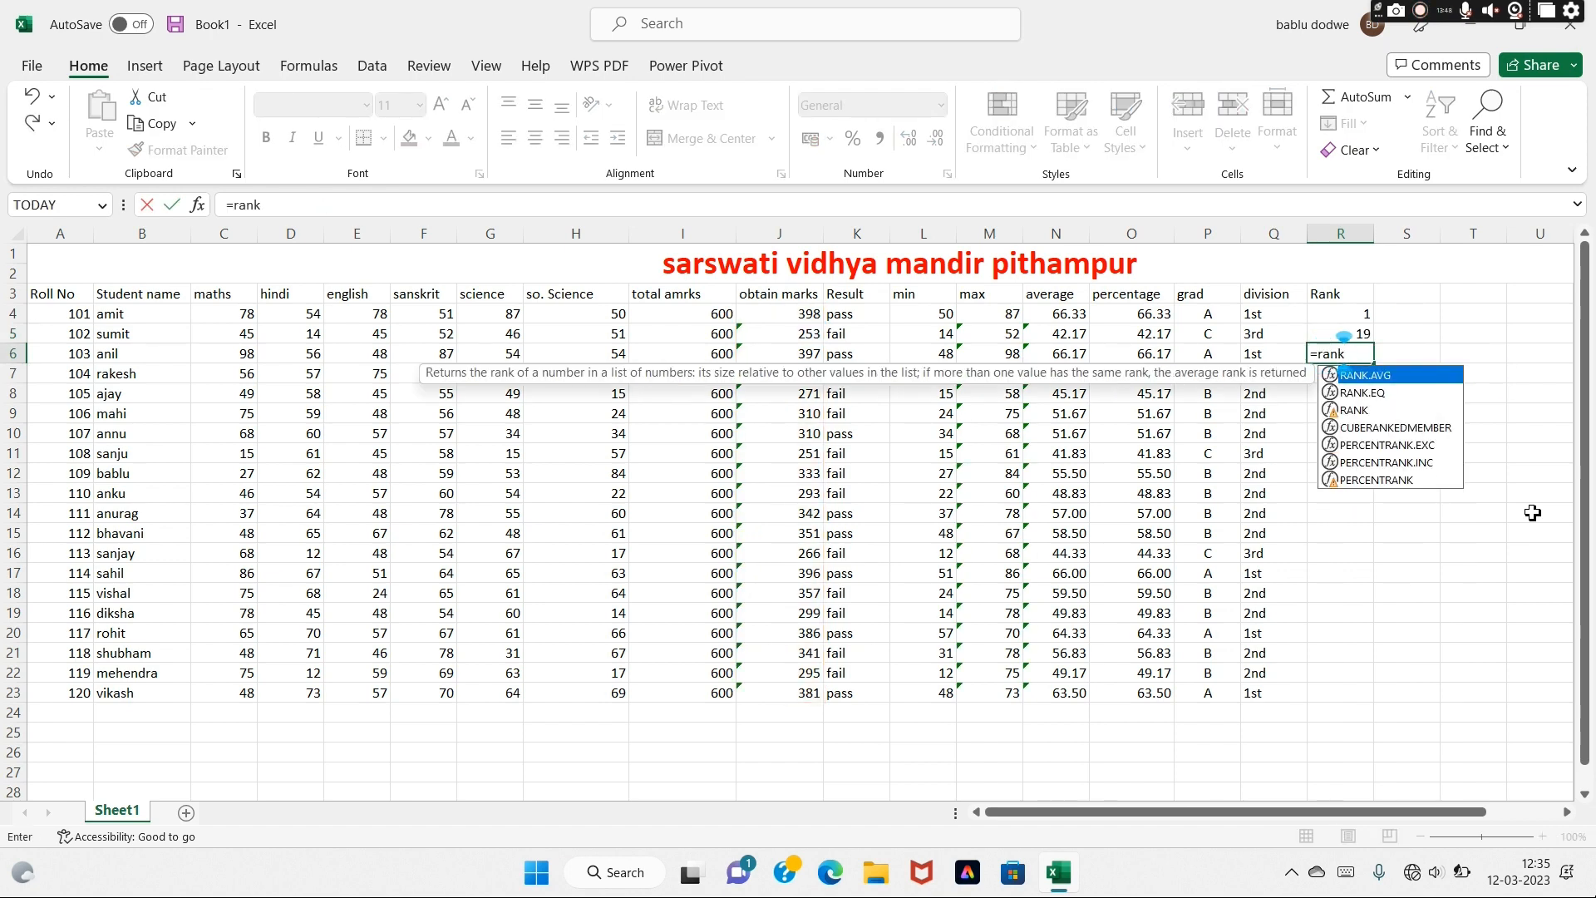
type("(j")
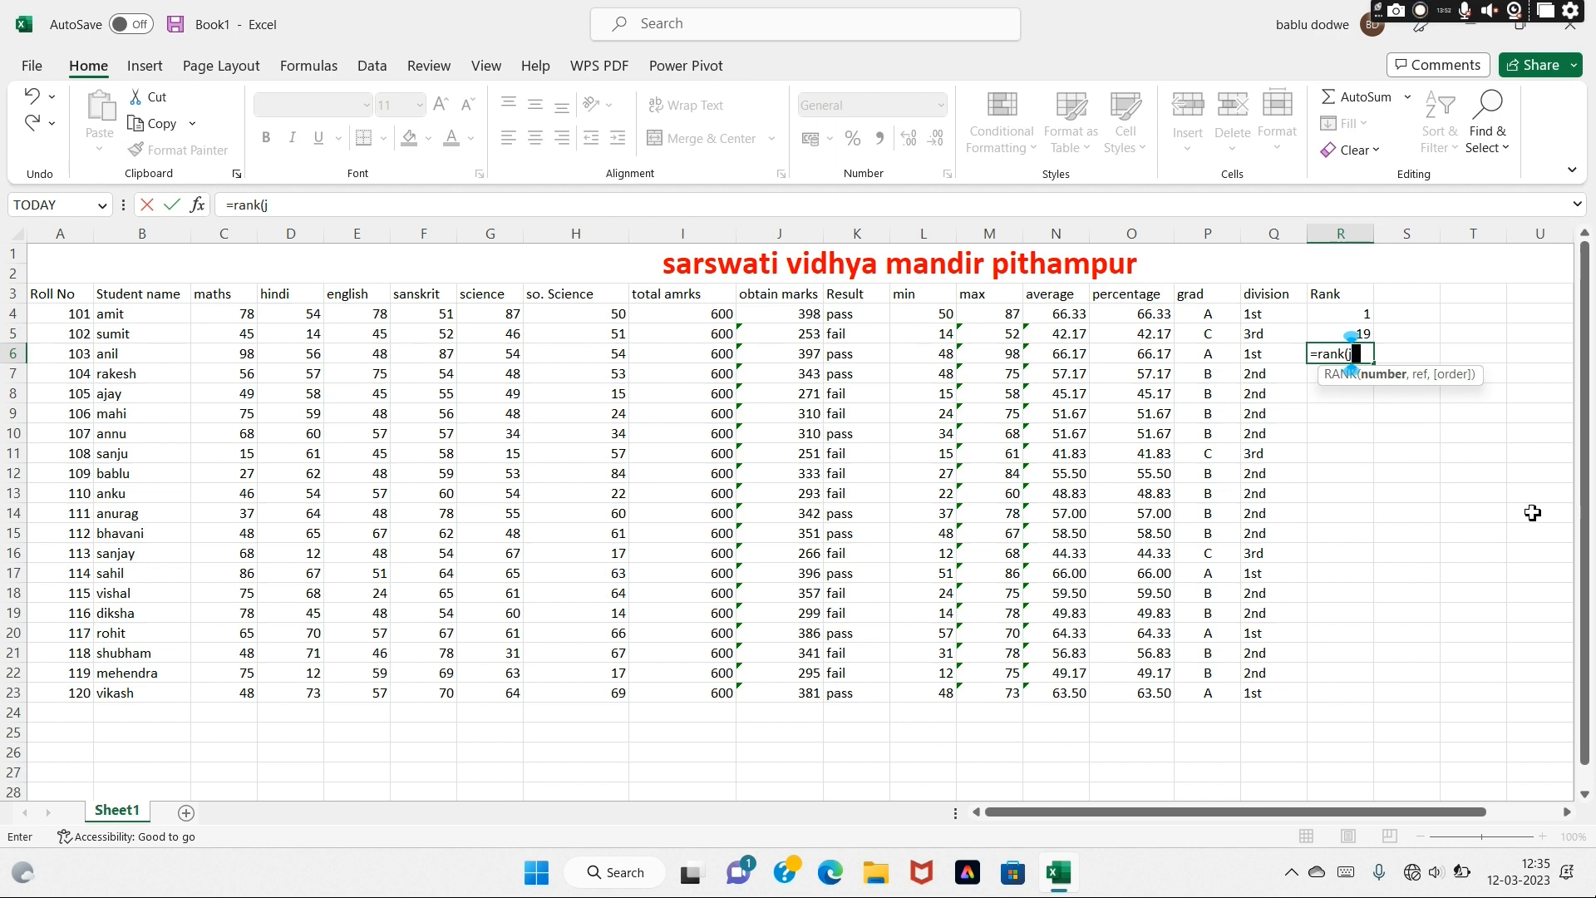
type("6,J")
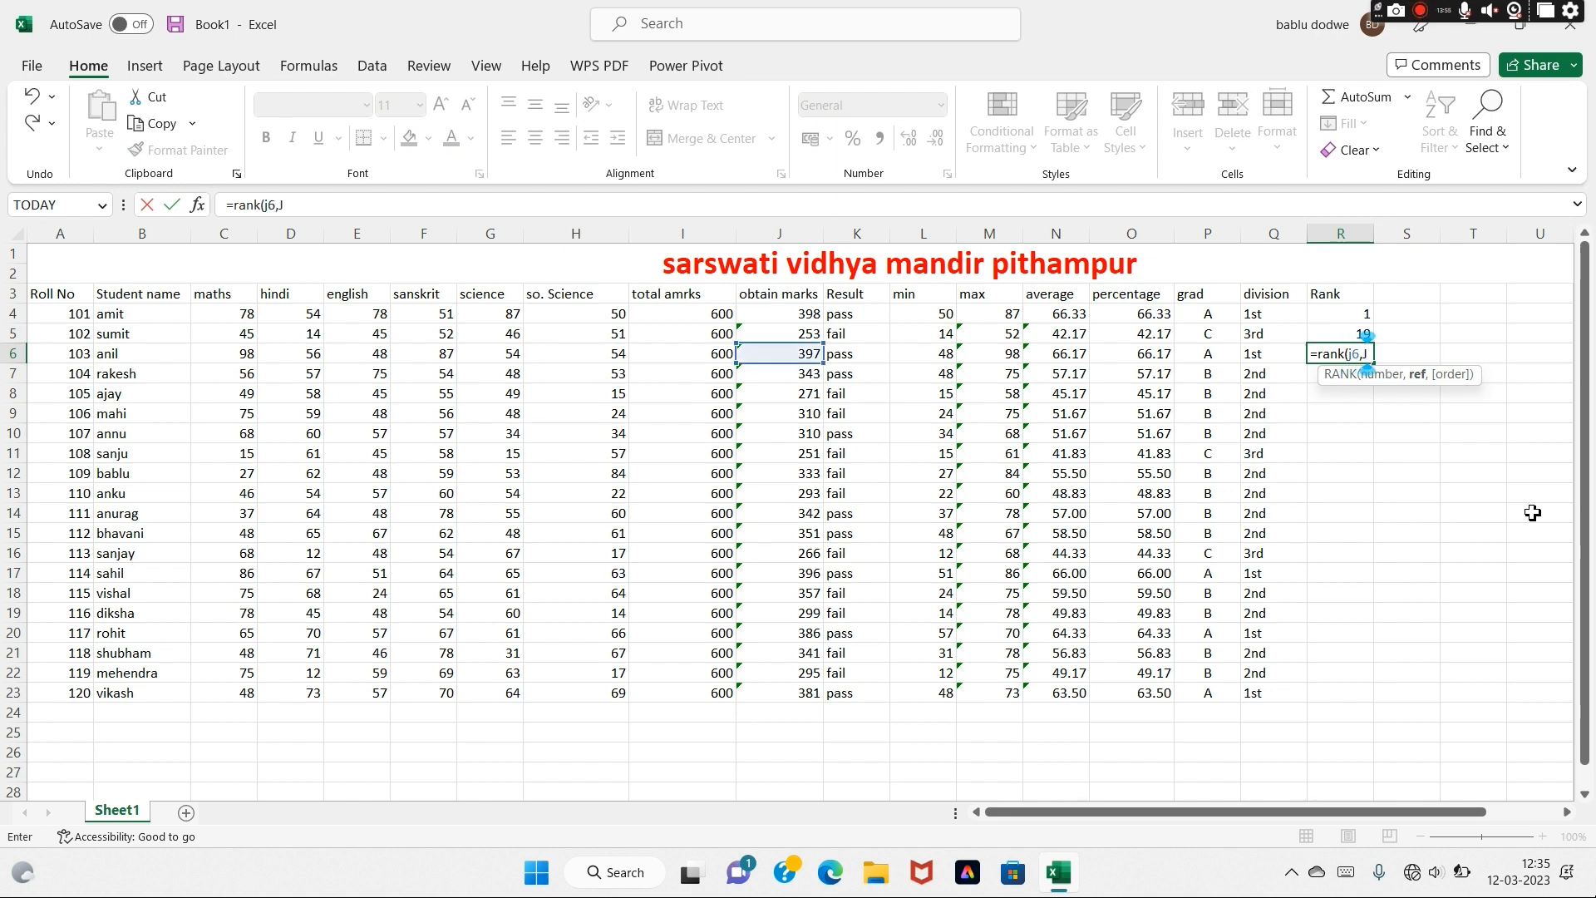
type("4:j23")
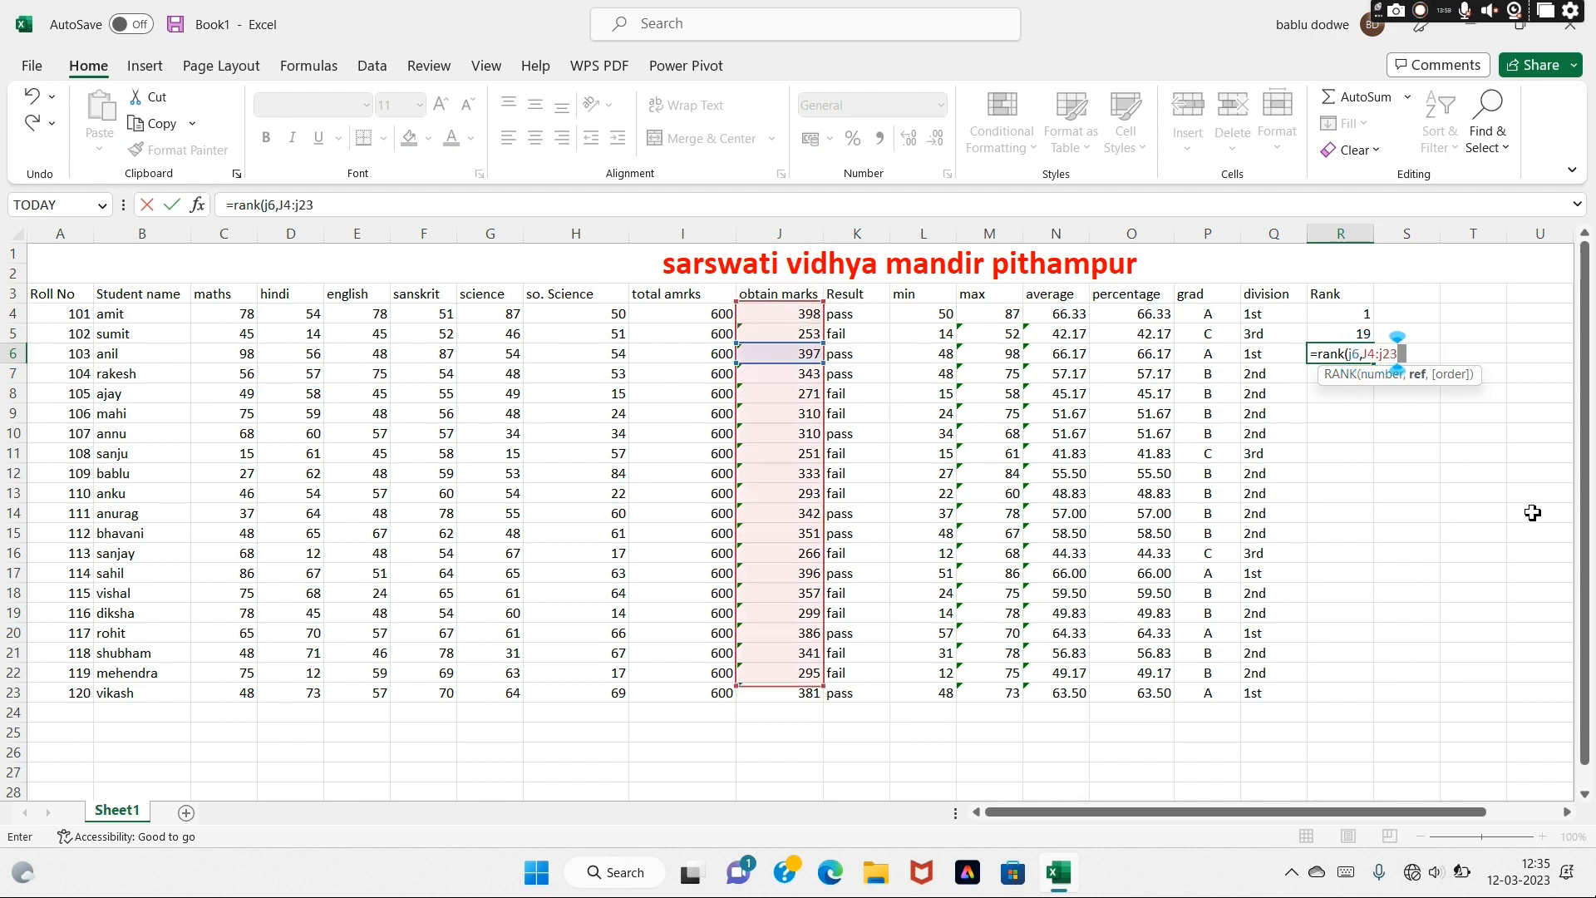
key("Return")
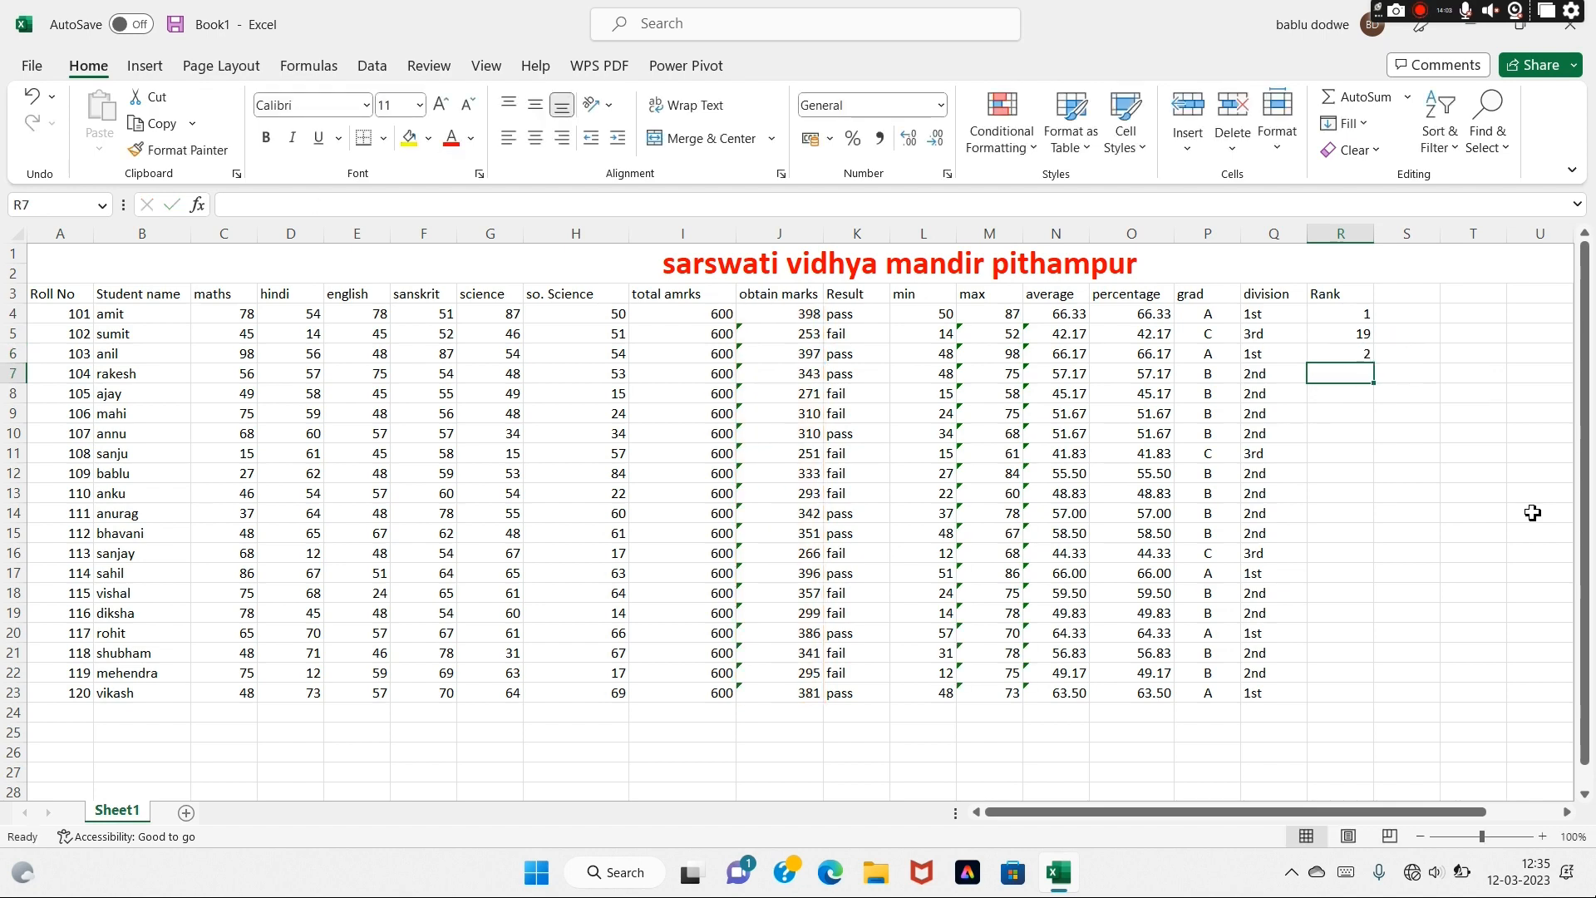
Rank the fourth student's obtained marks in R7 with the formula =rank(j7,j4:j23)
type("=rank")
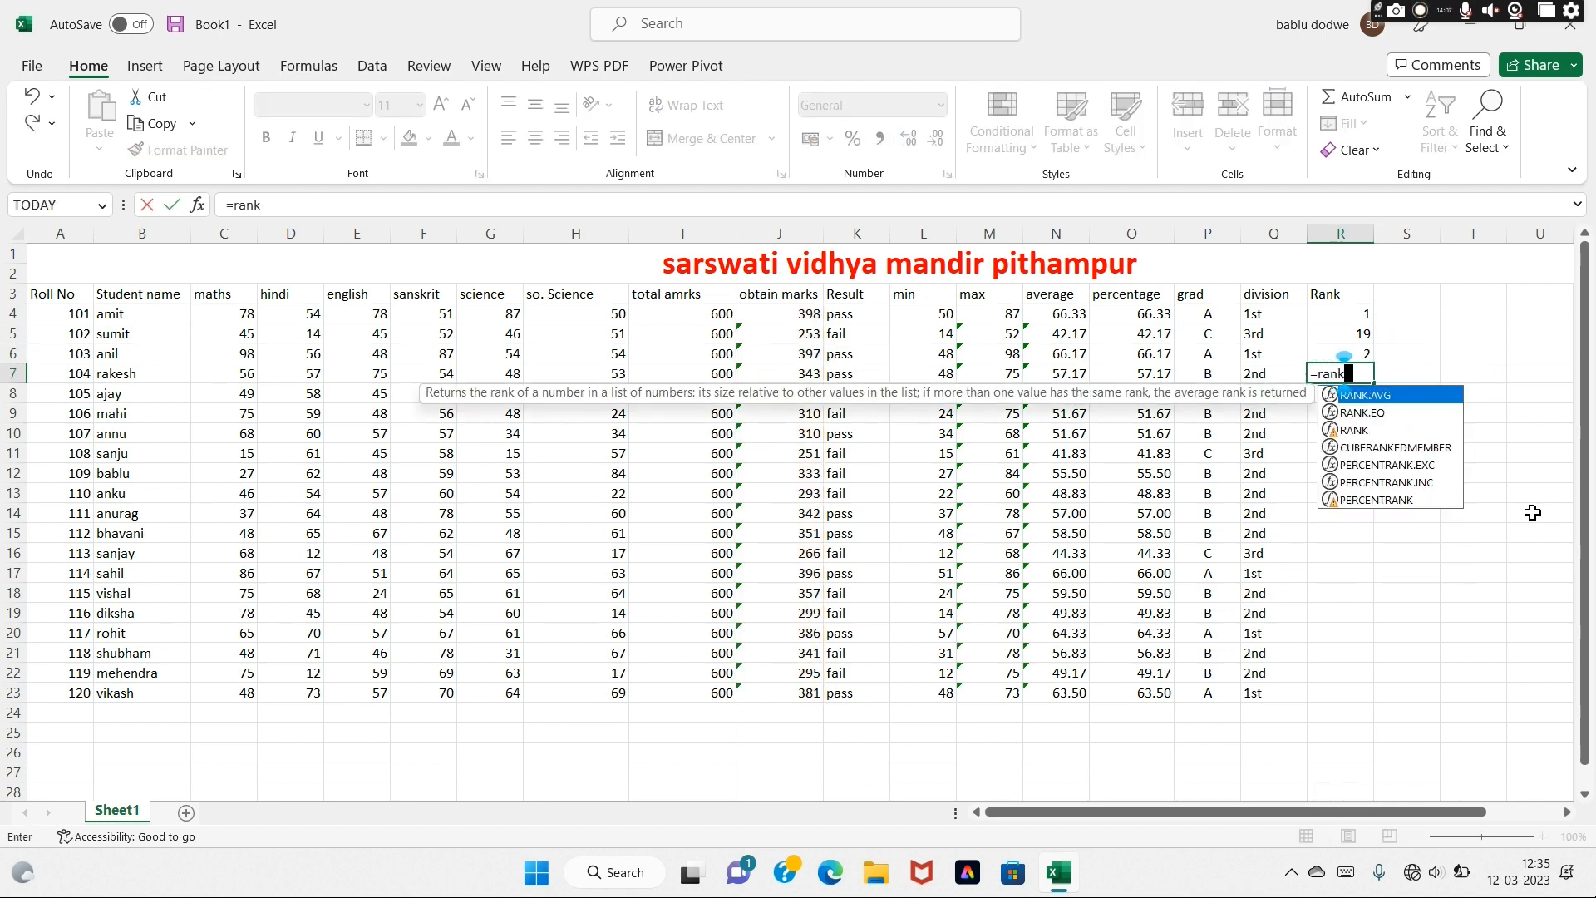
type("(j")
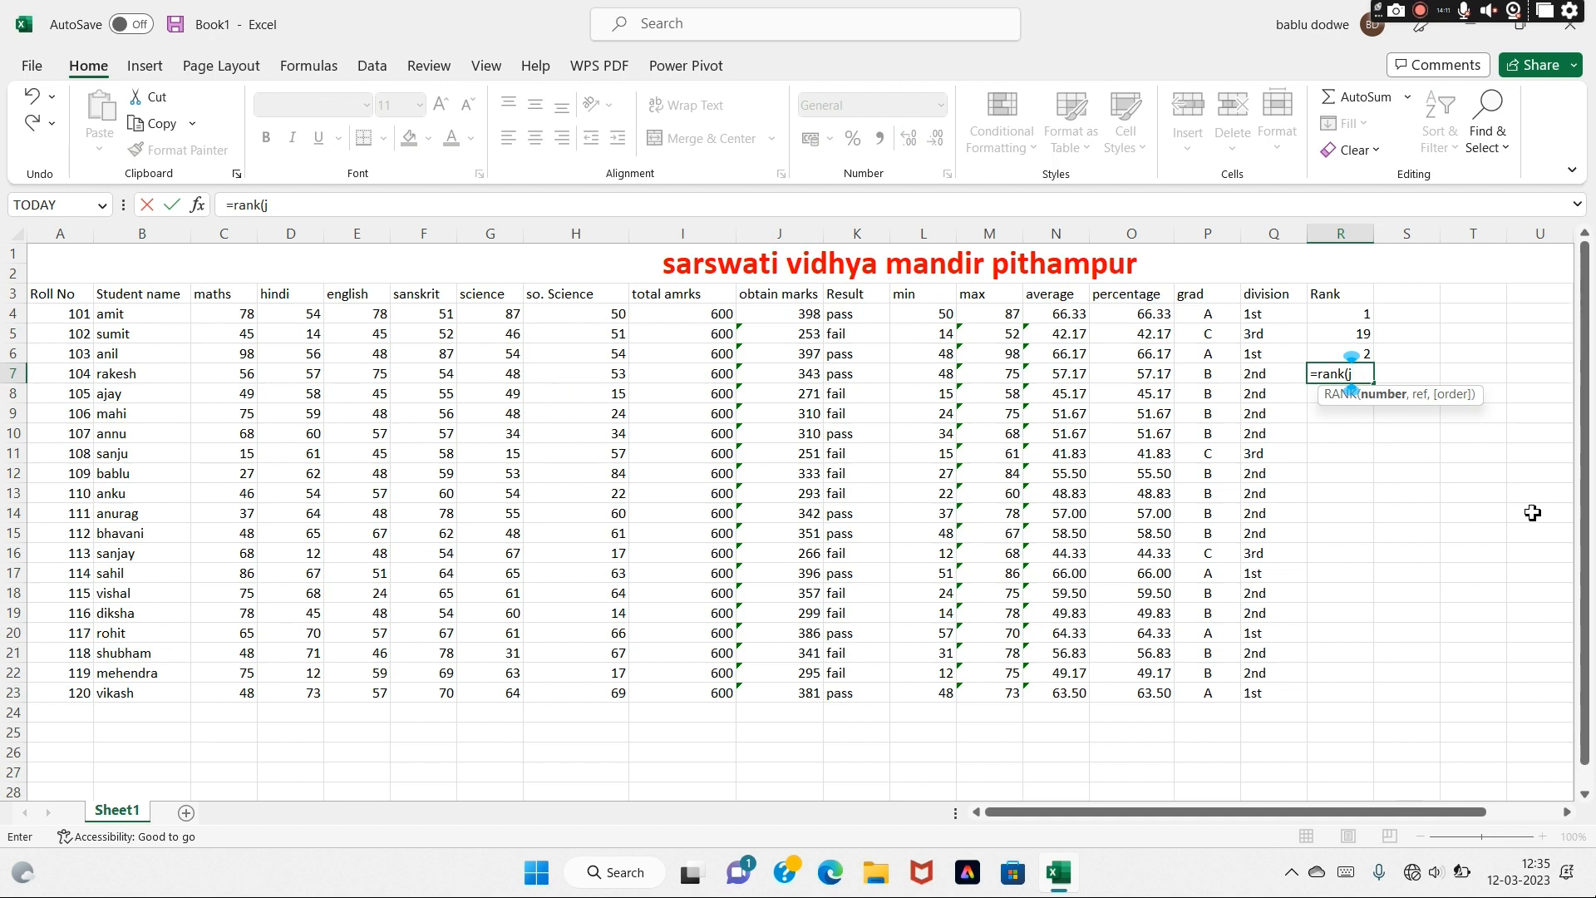
type("7,j4:")
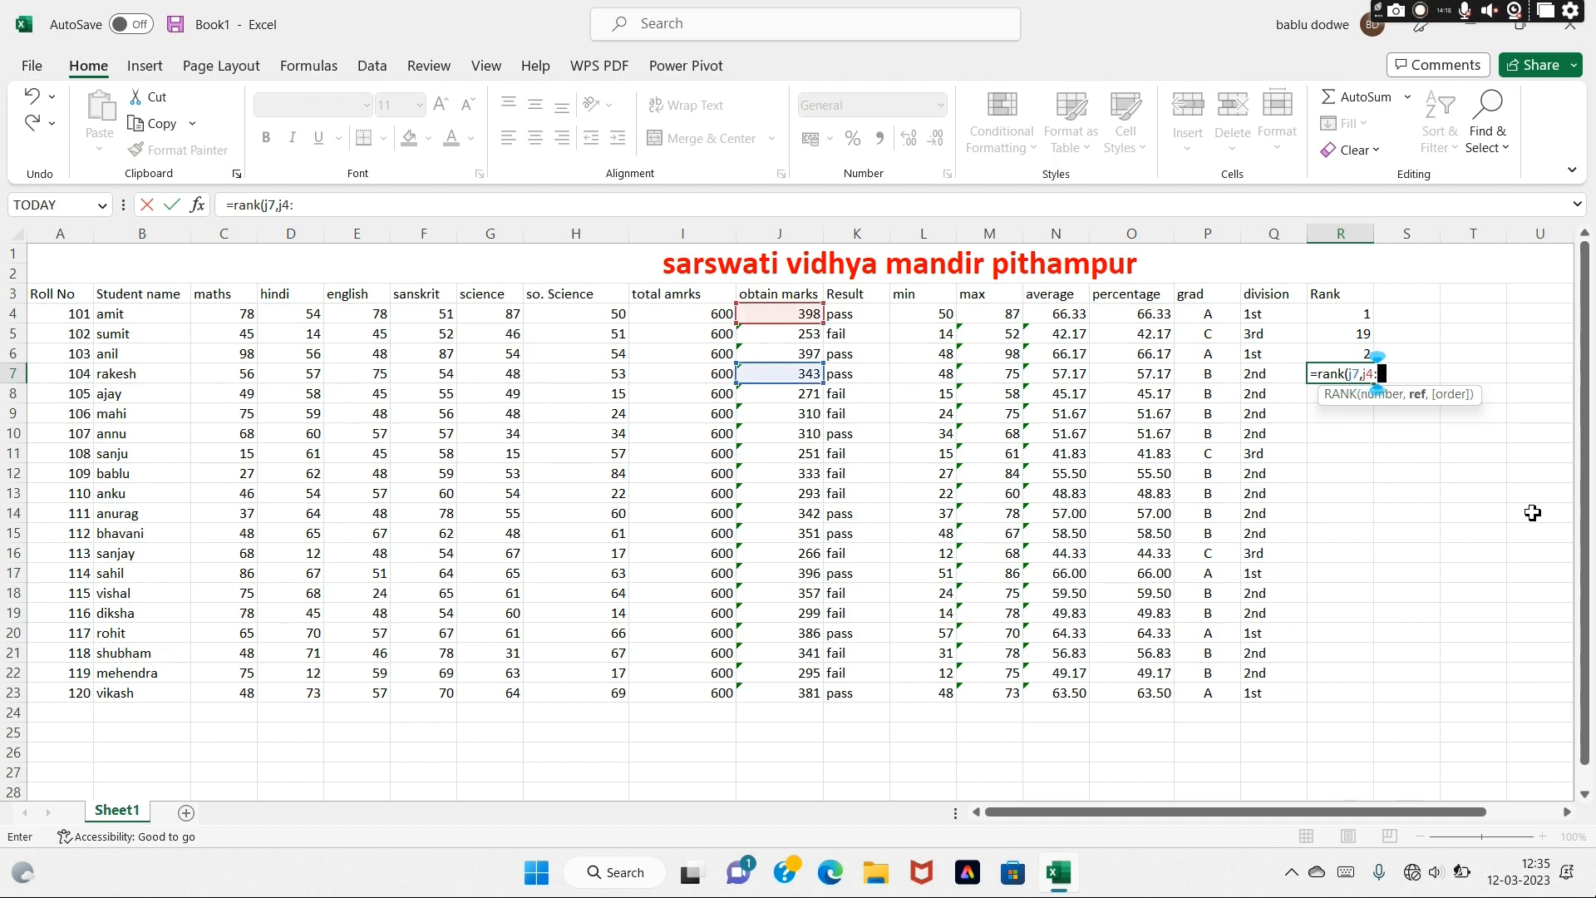
type("j23)")
key("Return")
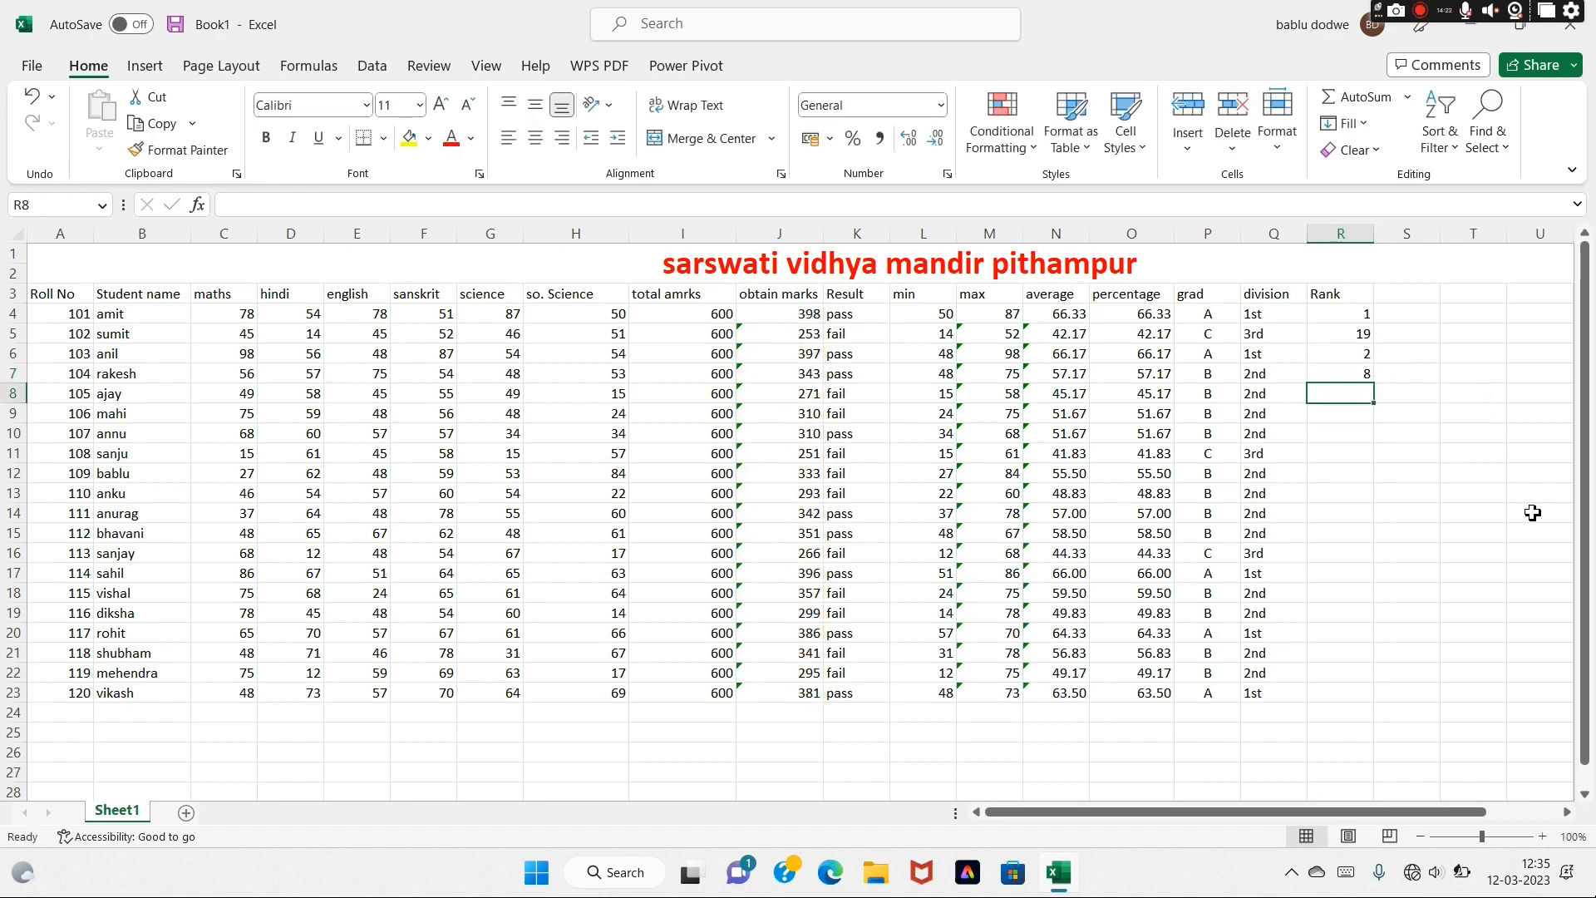
Rank the fifth student's obtained marks in R8 with the formula =rank(j8,j4:j23)
type("=rank")
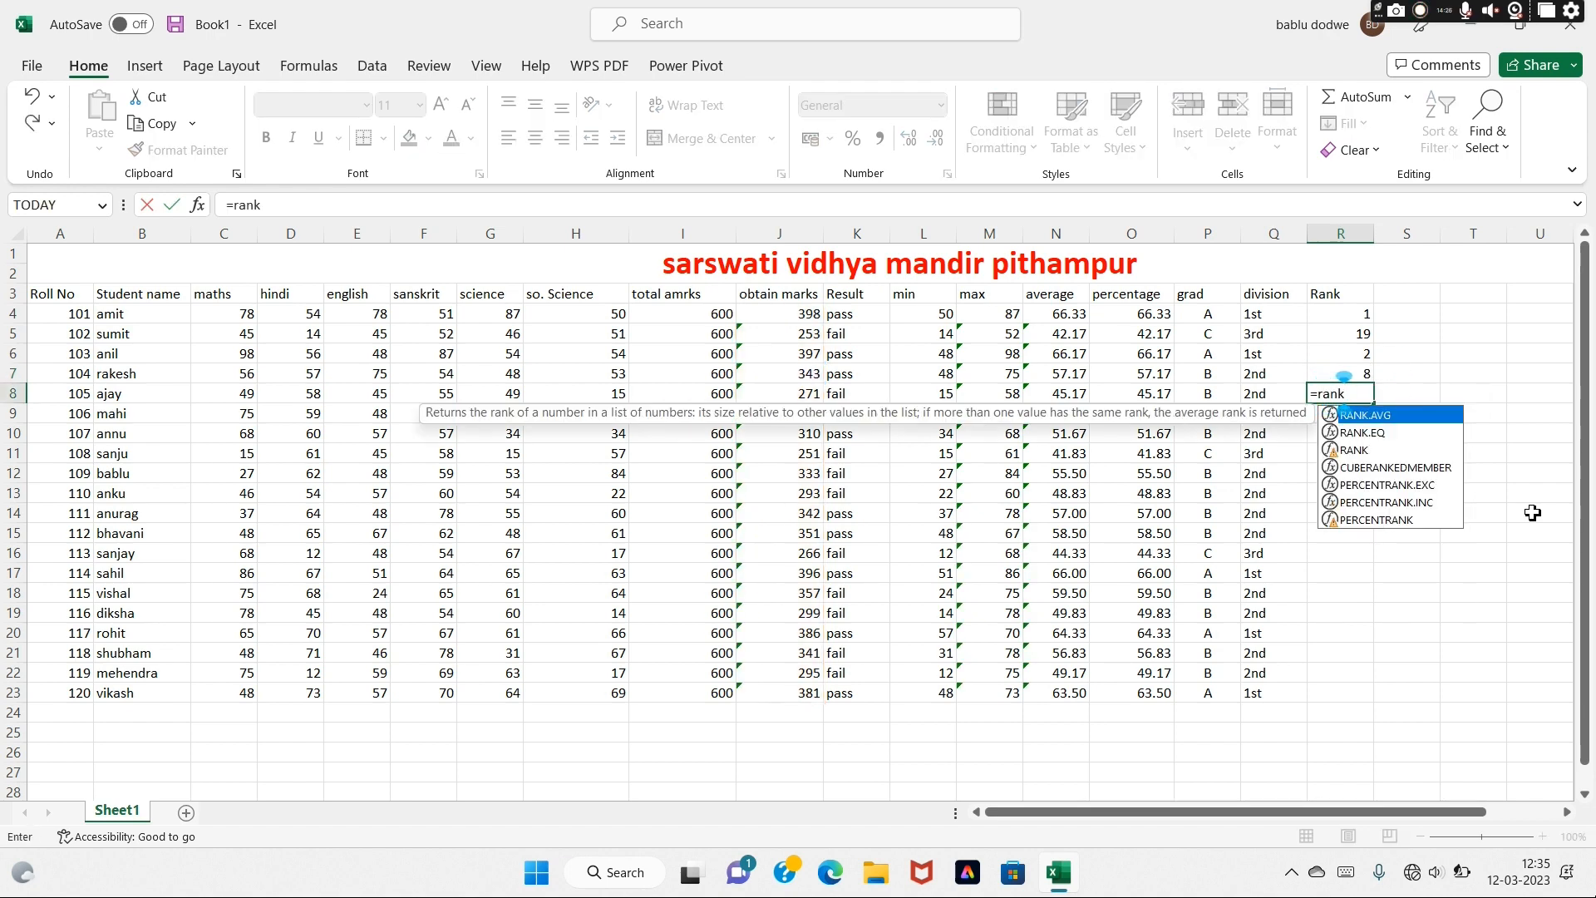
type("(j")
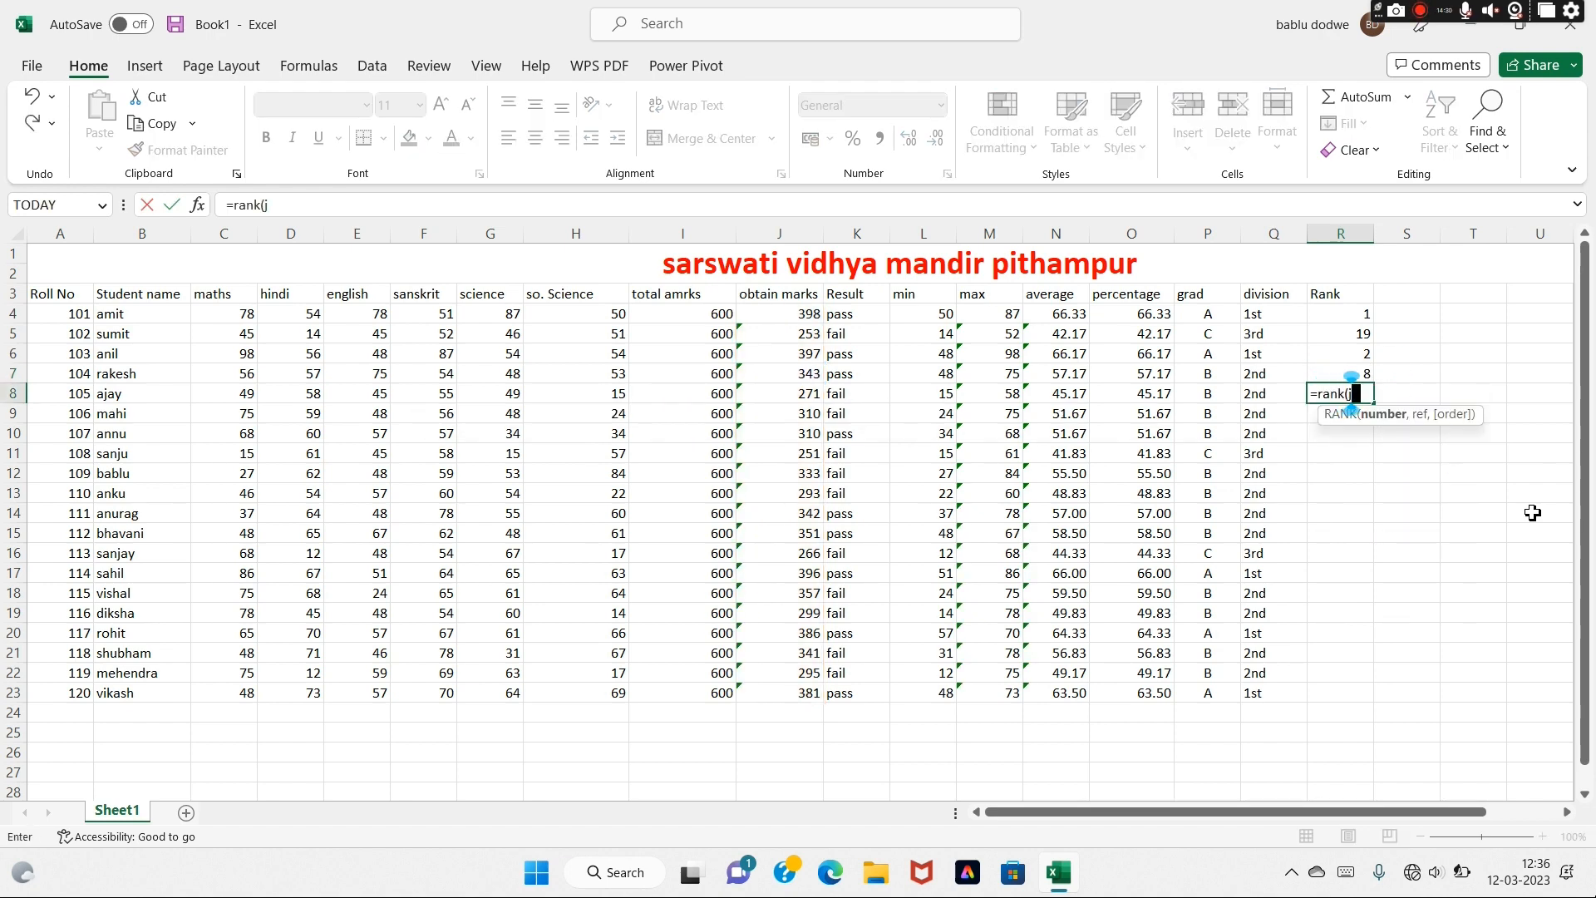
type("8,j4")
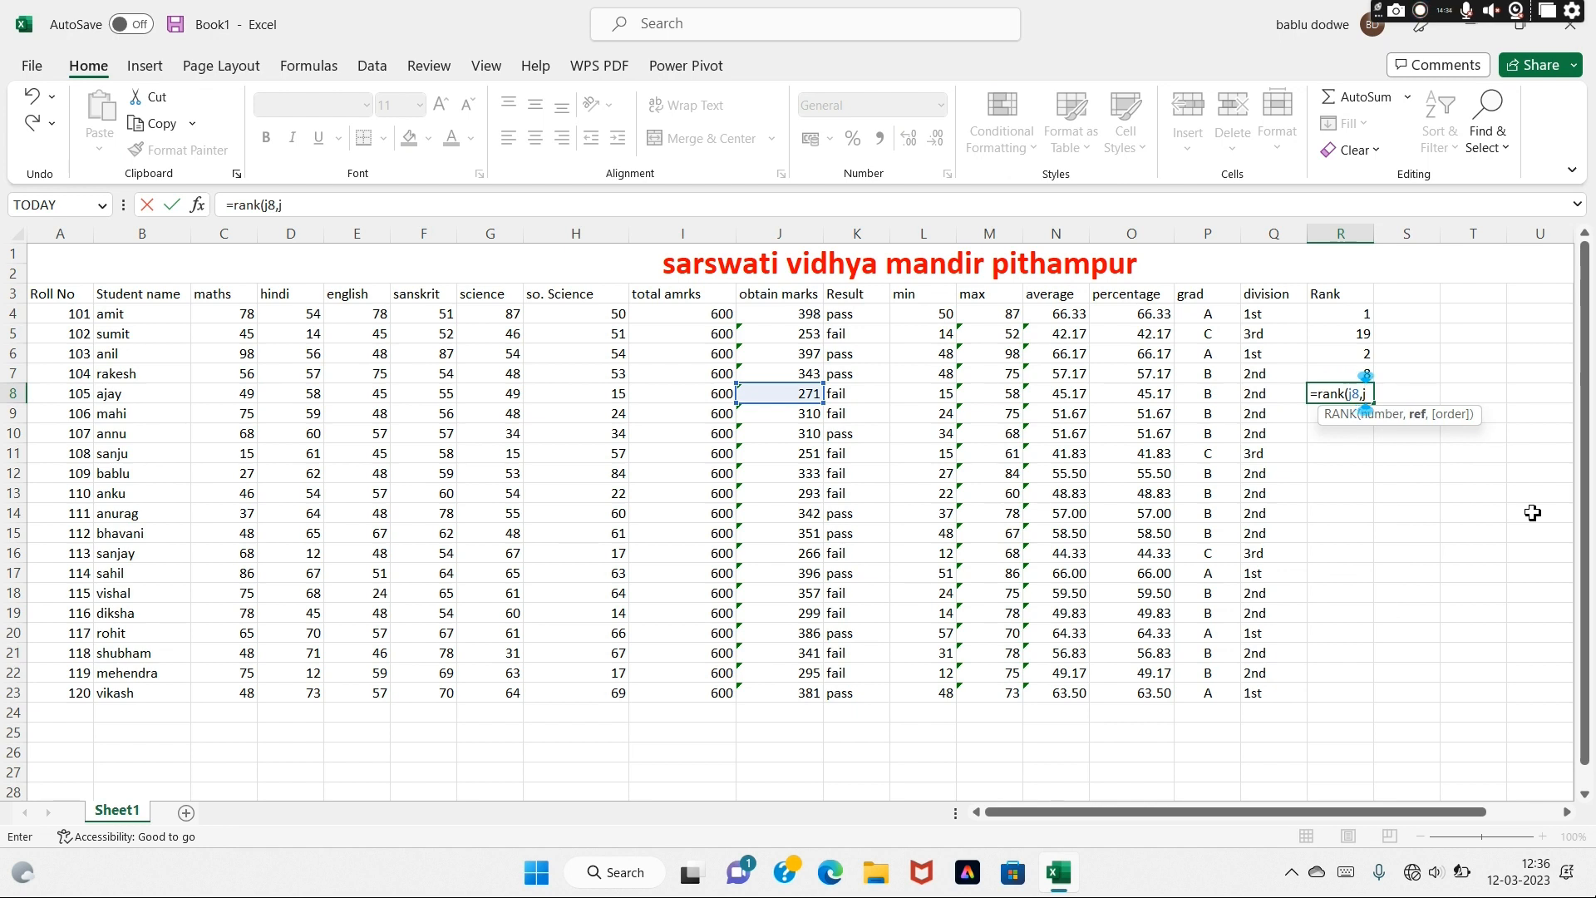
type(":j23")
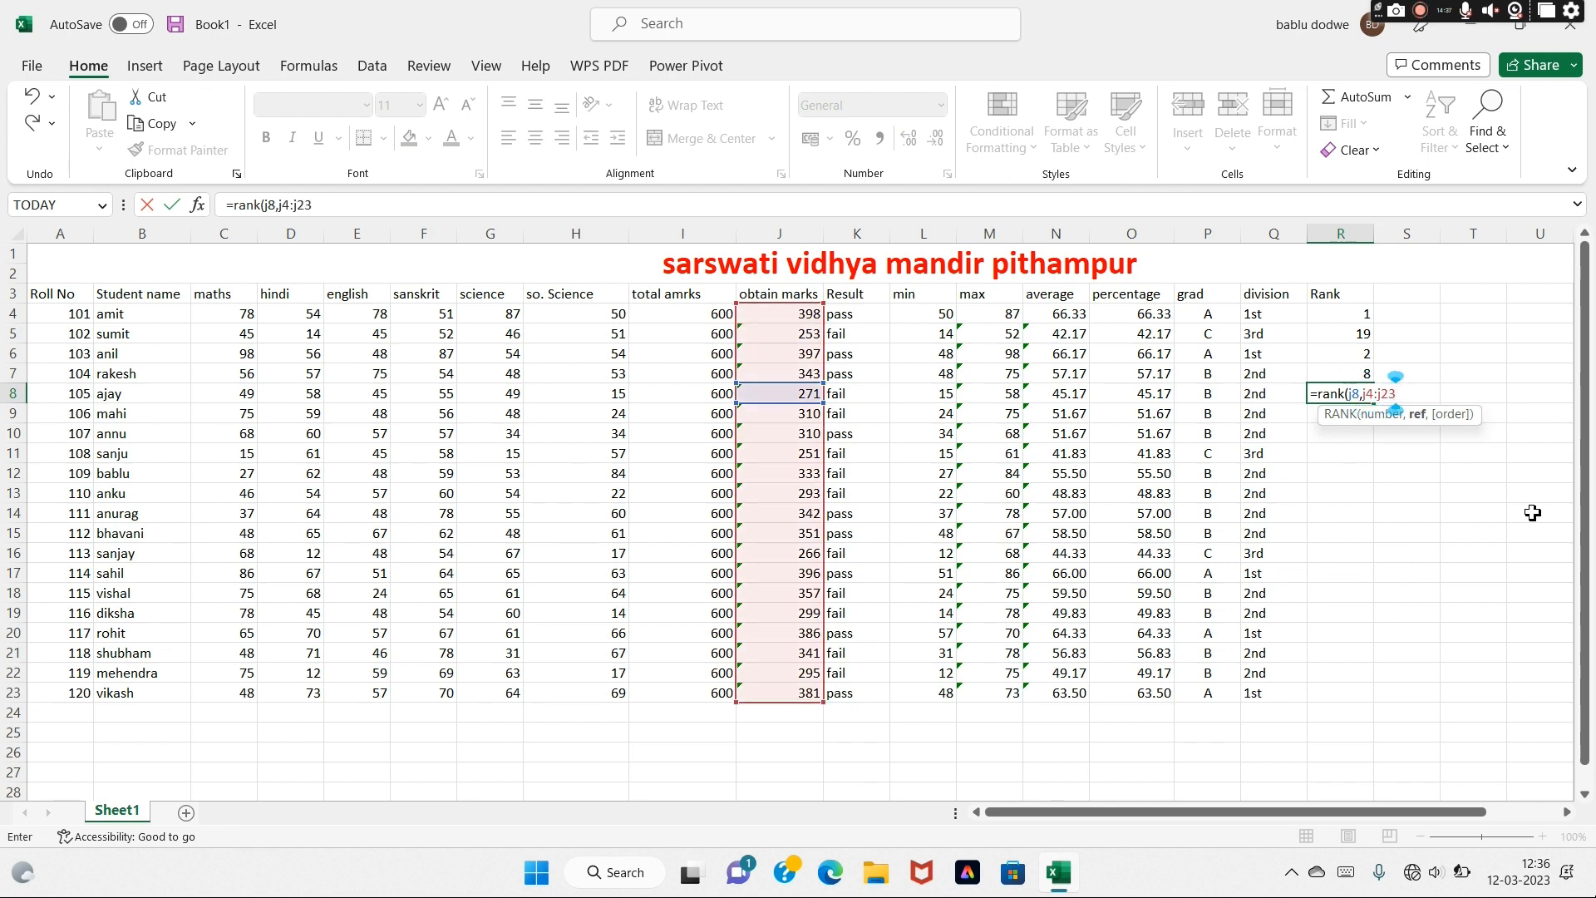
key("Return")
Rank the sixth student's obtained marks in R9 with the formula =rank(j9,j4:j23)
type("=")
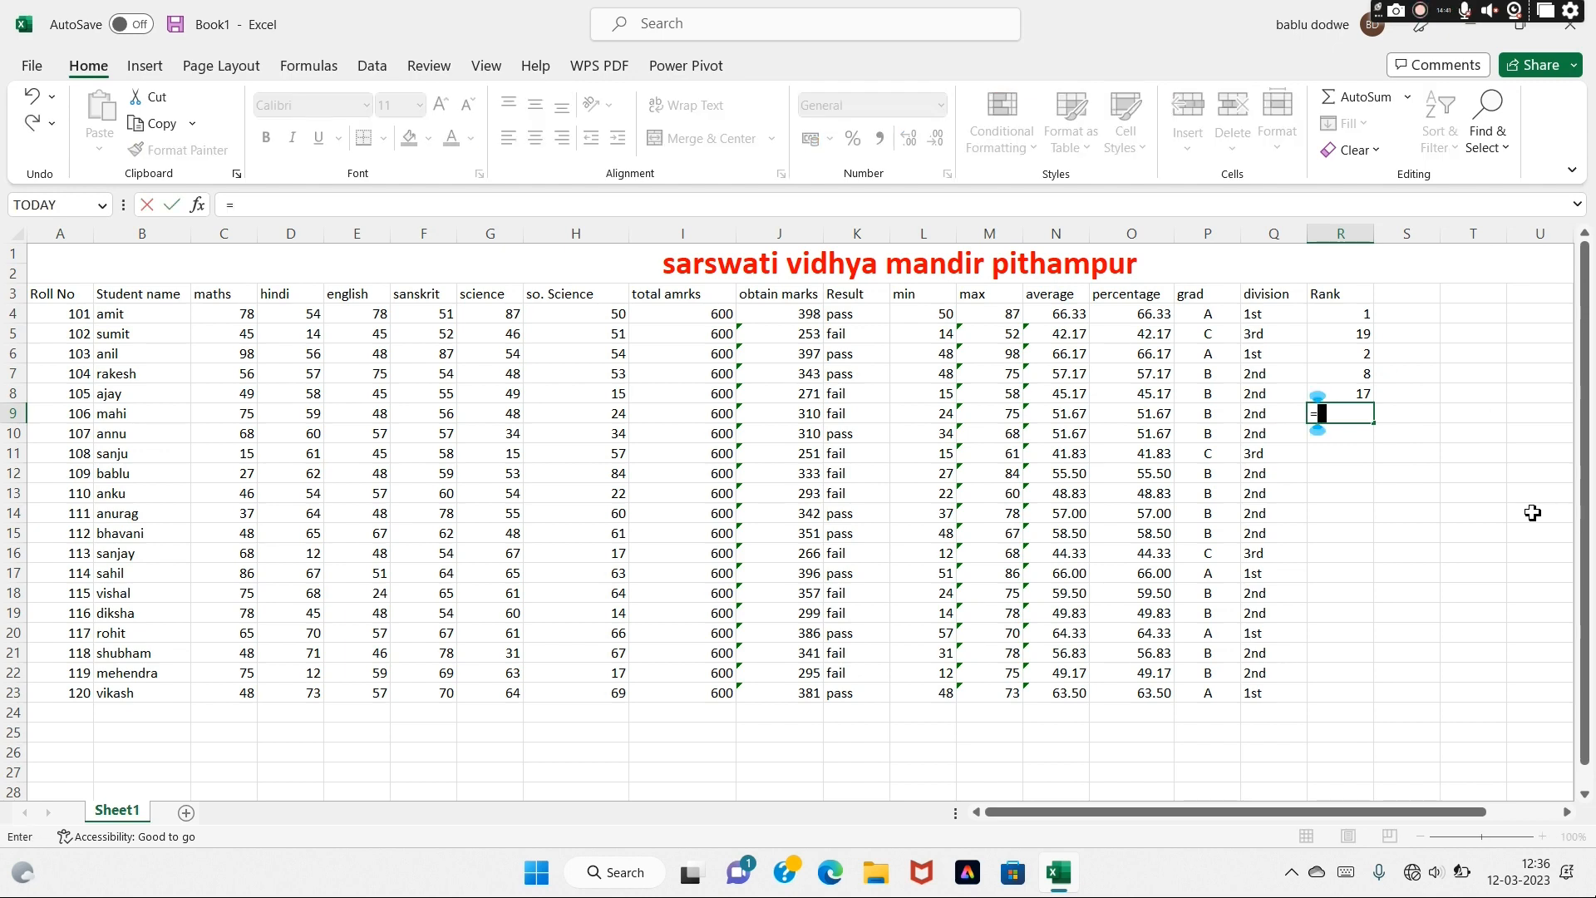
type("rank(")
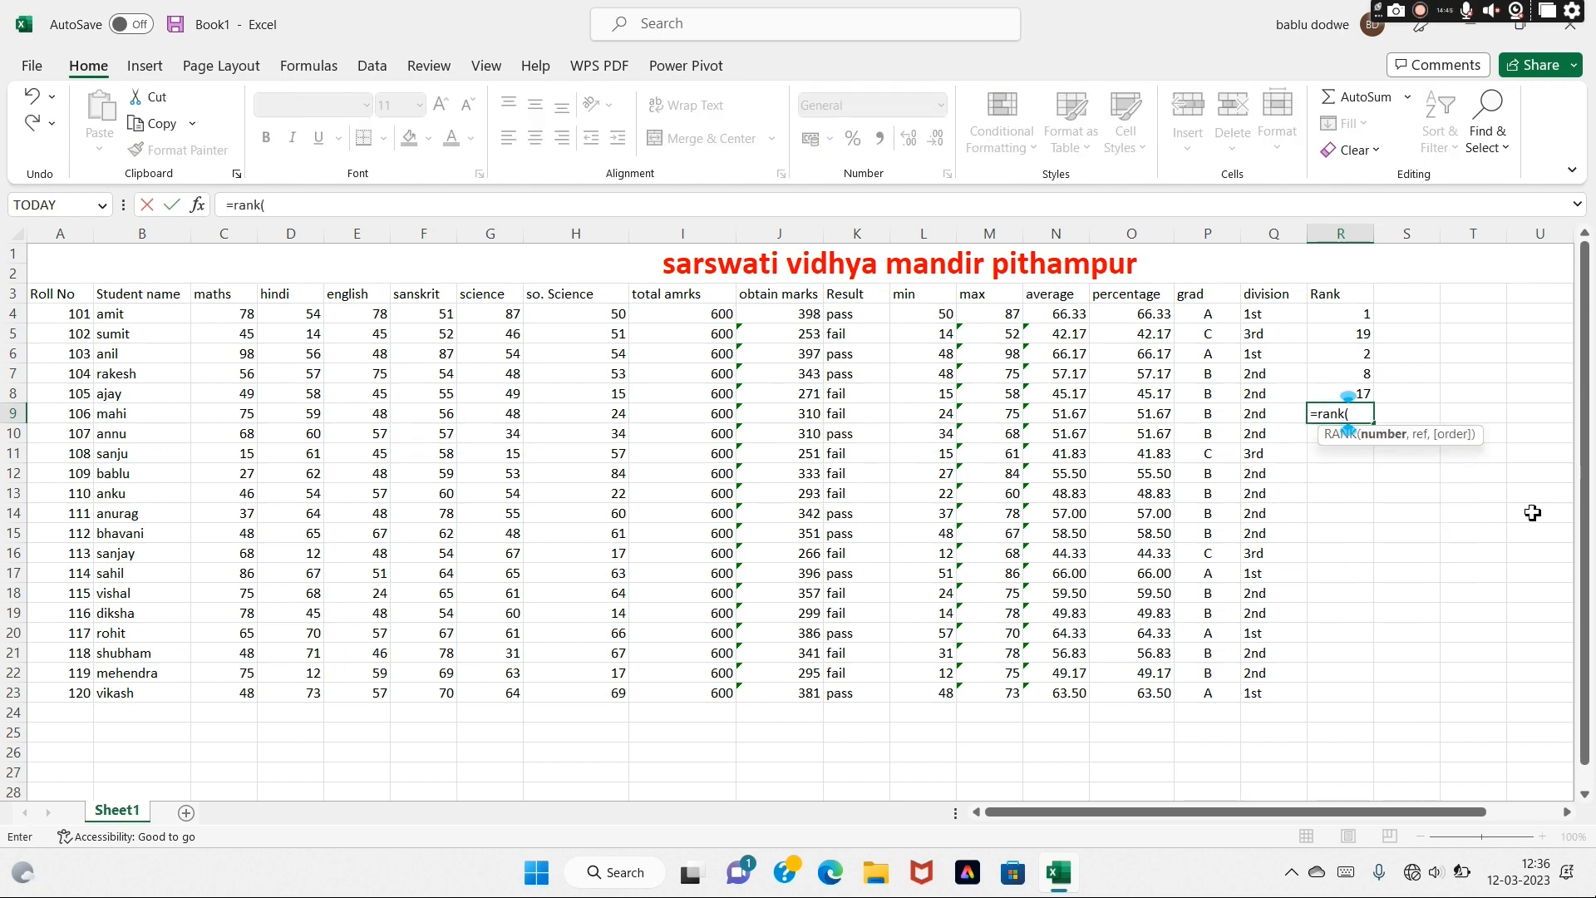
type("j9")
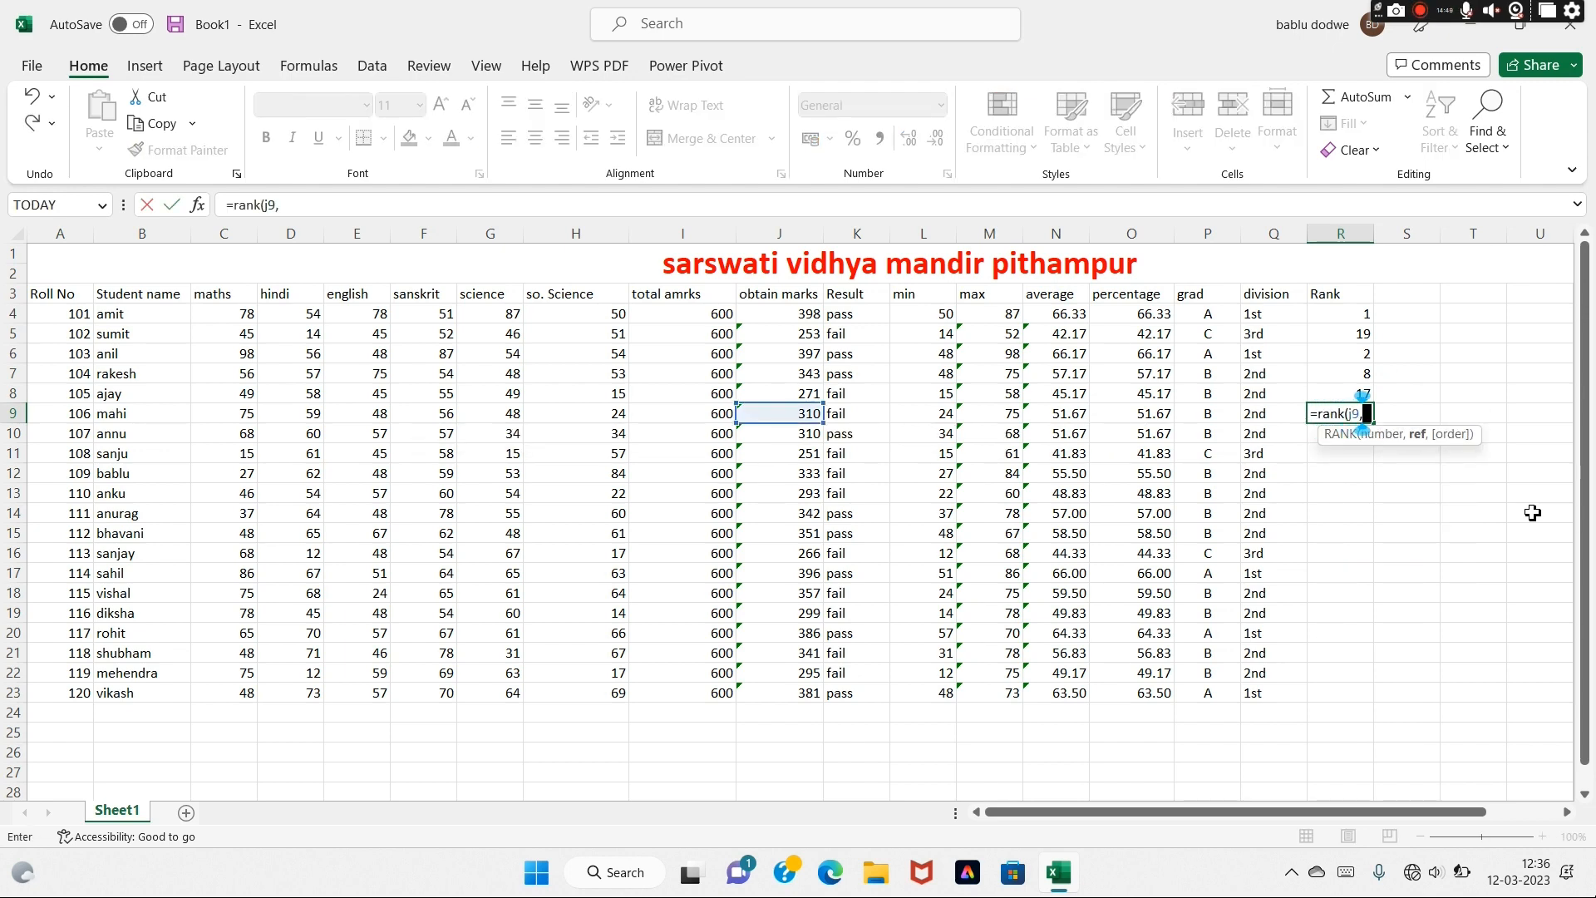
type(",j4")
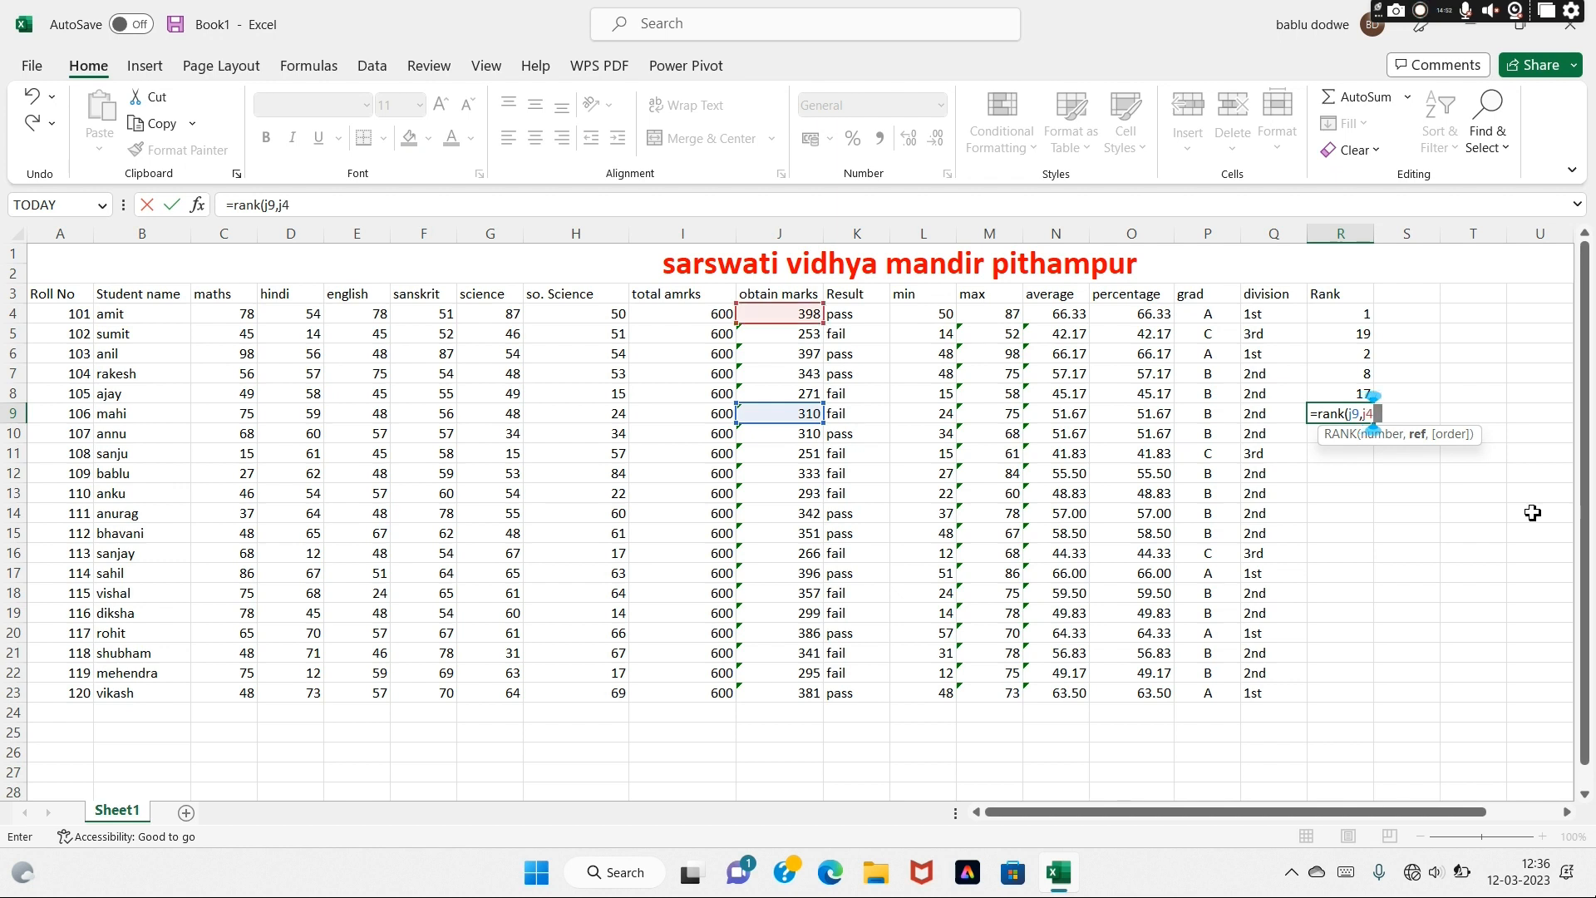
type(":j23)")
key("Return")
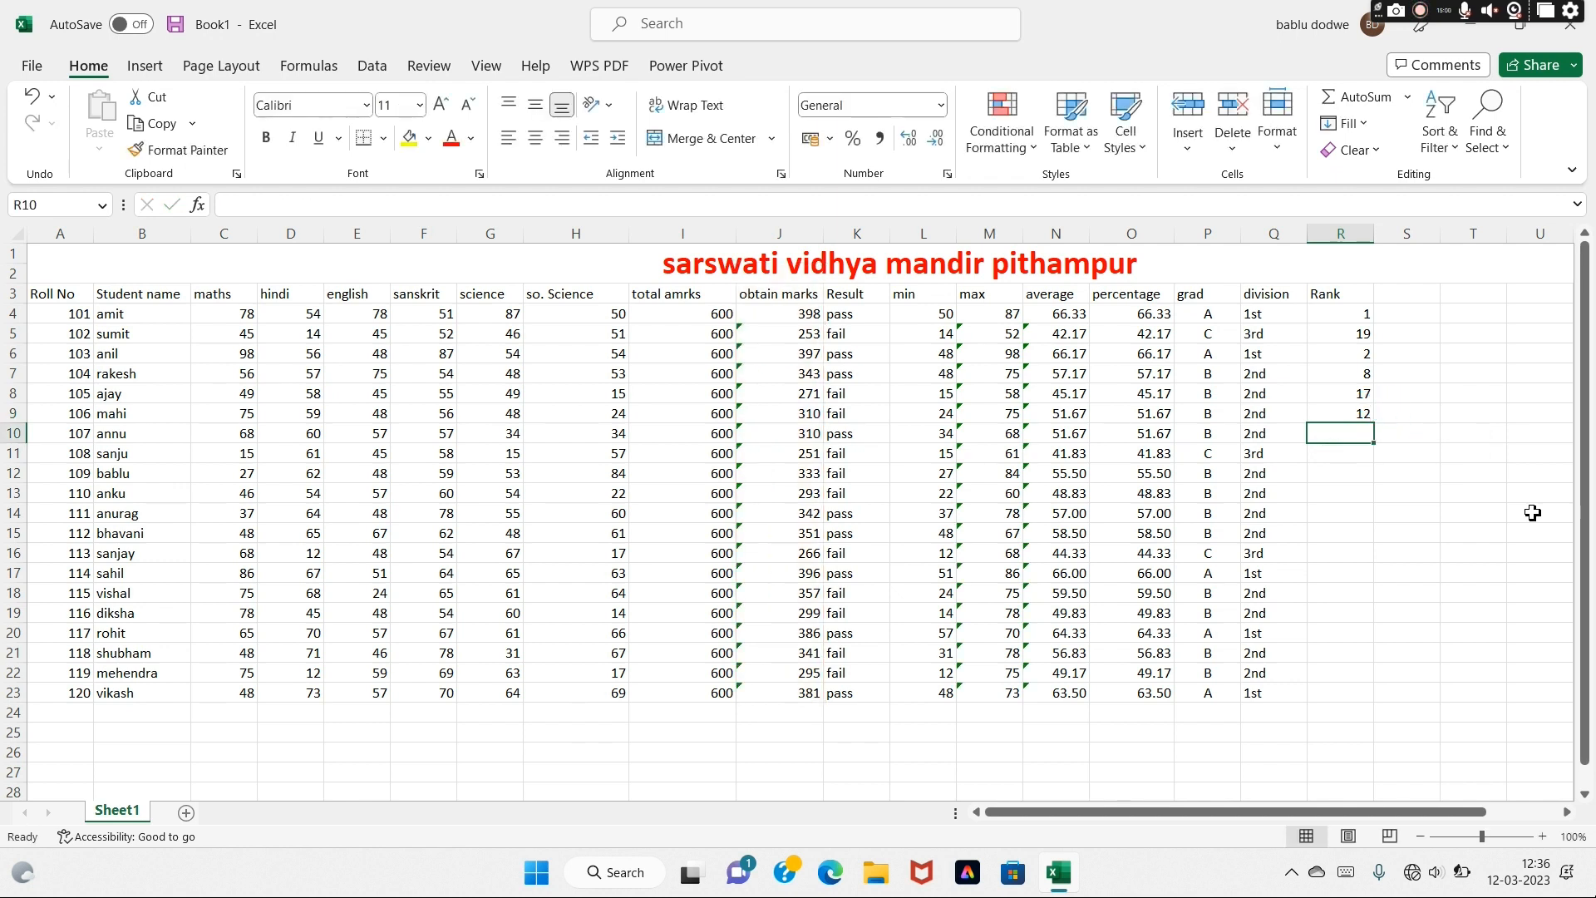
Rank the seventh student's obtained marks in R10 with the formula =rank(j10,j4:j23)
type("=rank")
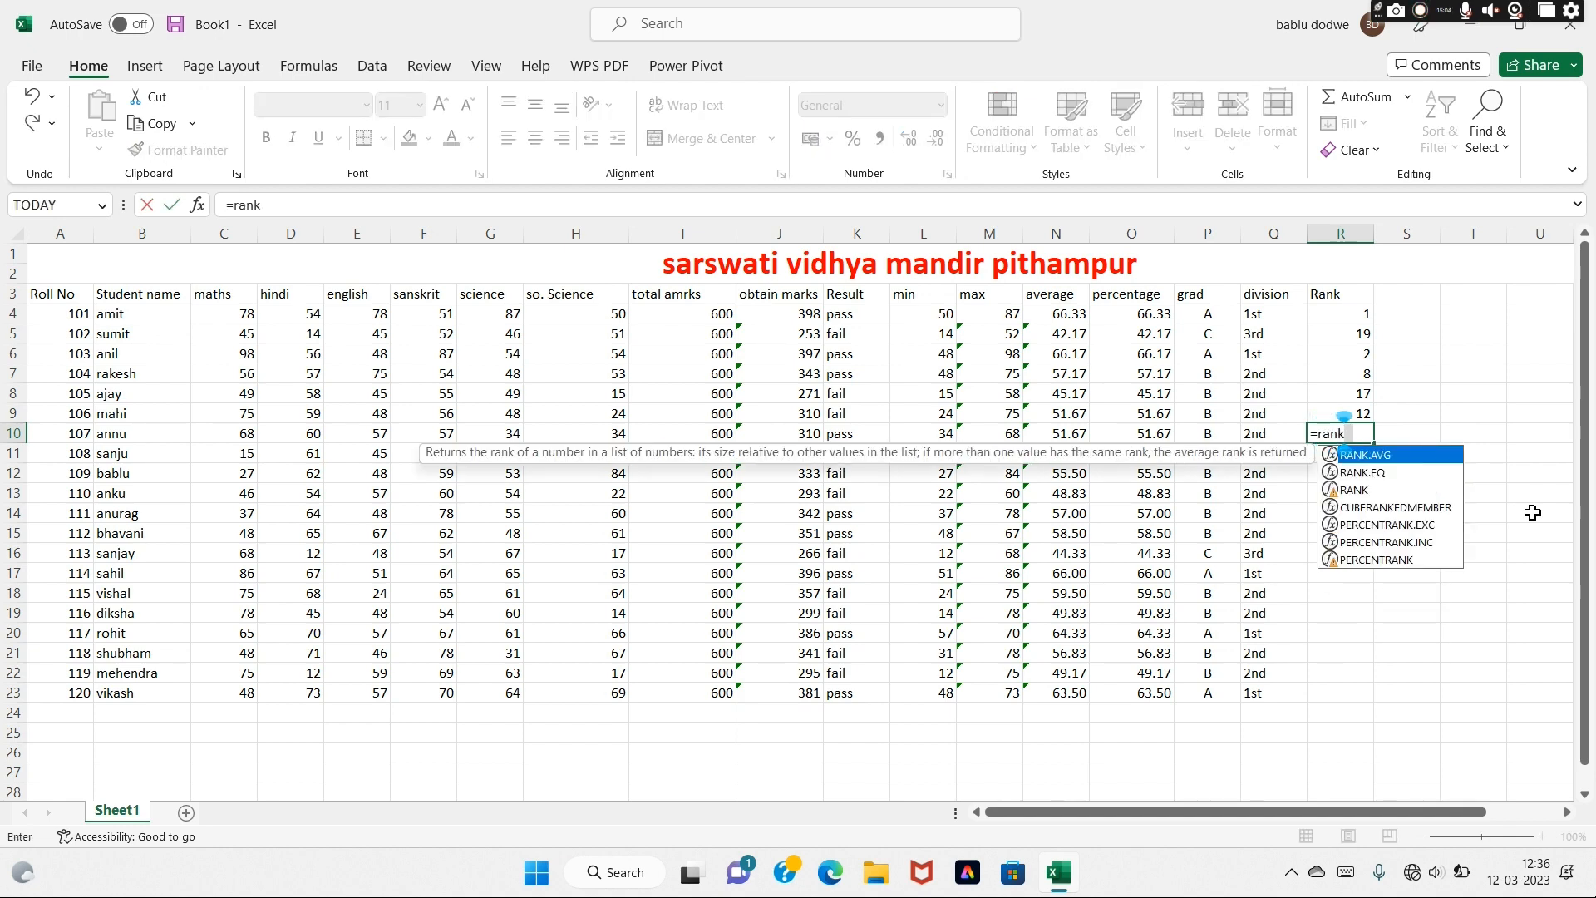
type("(j10")
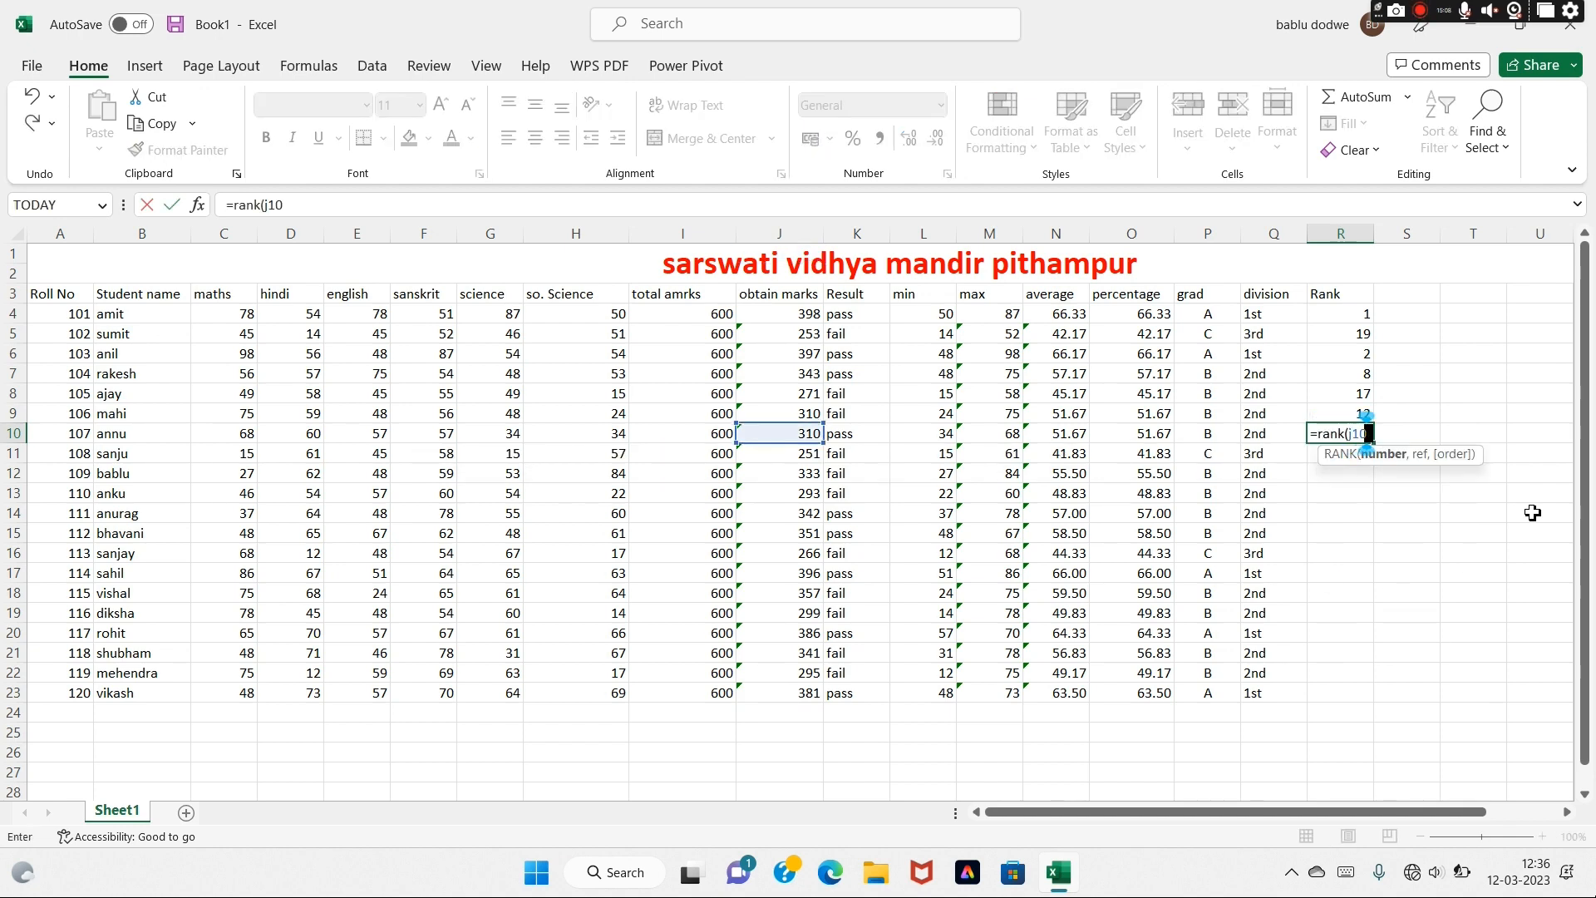
type(",j4:")
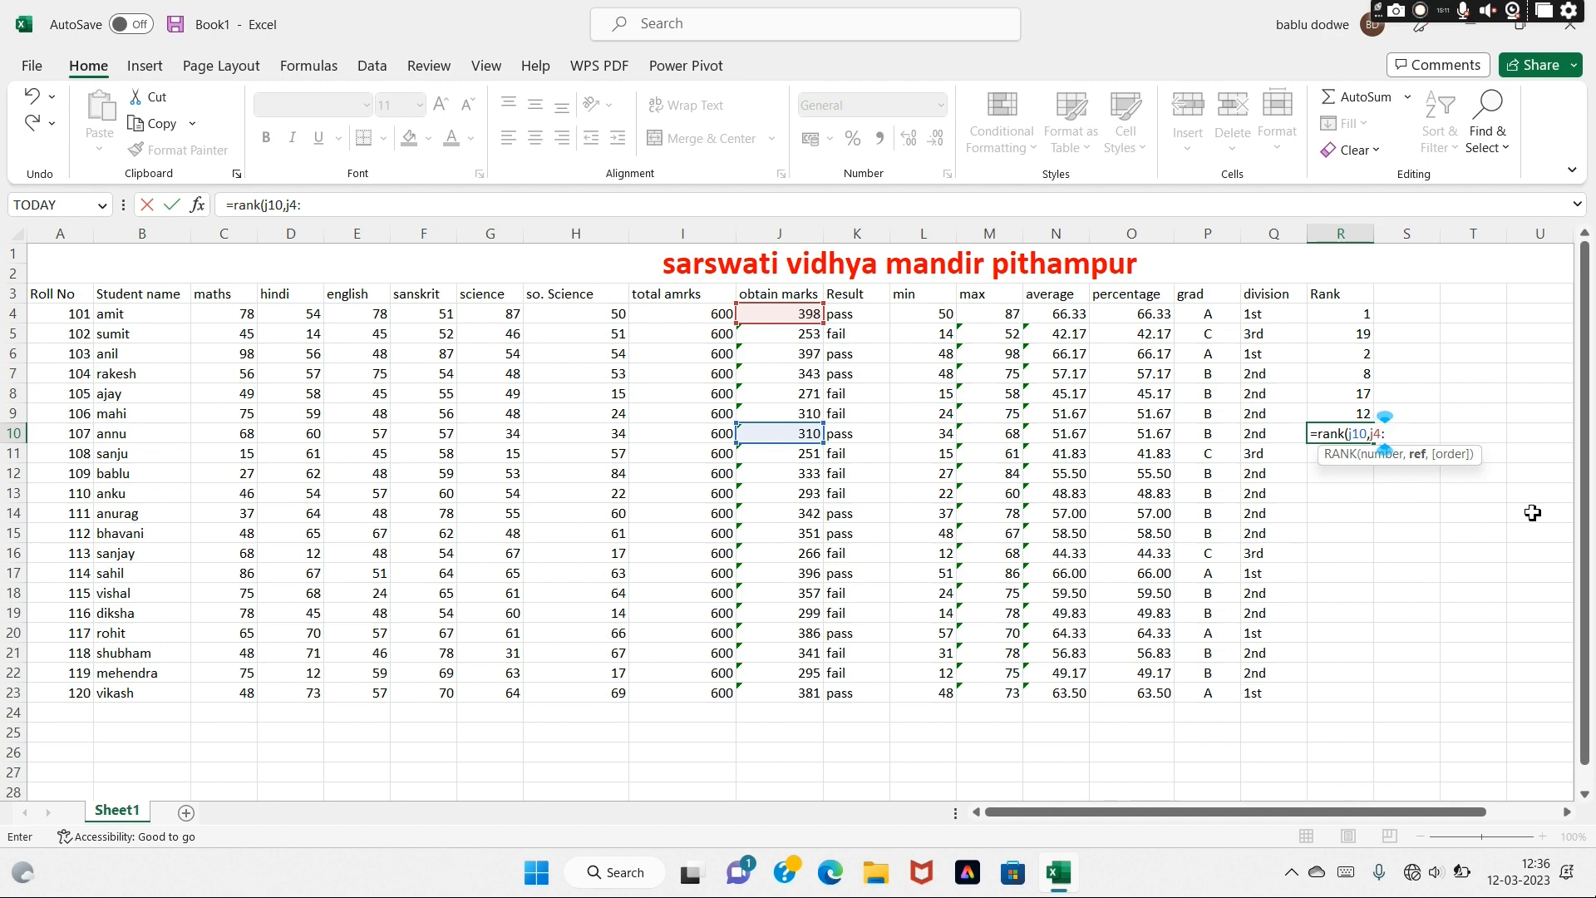
type("j23)")
key("Return")
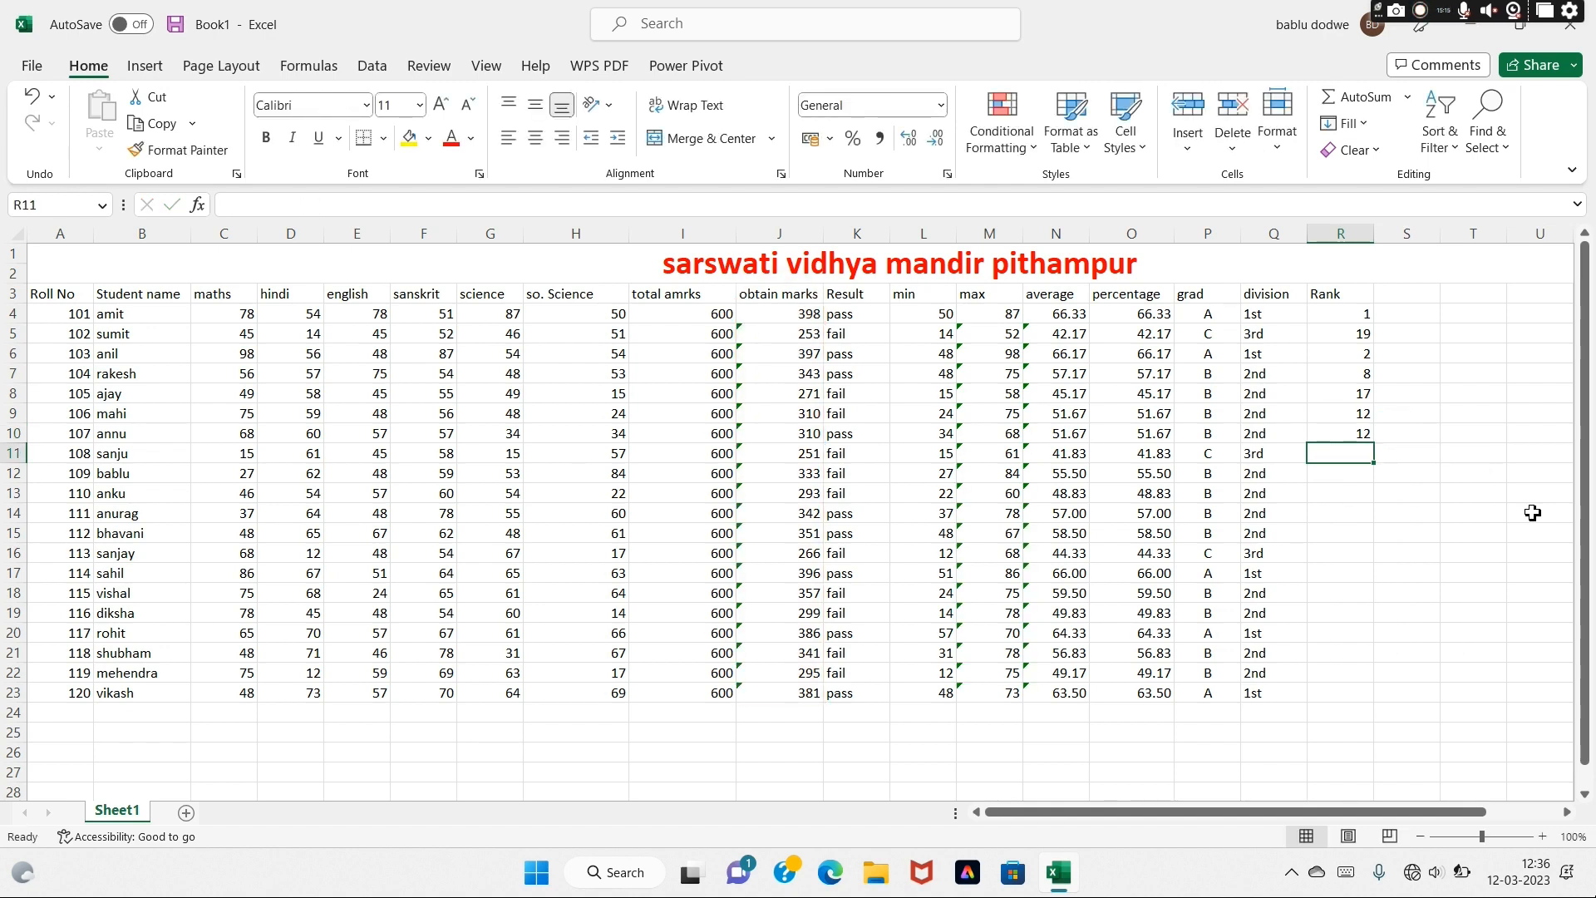
Rank the eighth student's obtained marks in R11 with the formula =rank(j11,j4:j23)
type("=rank(")
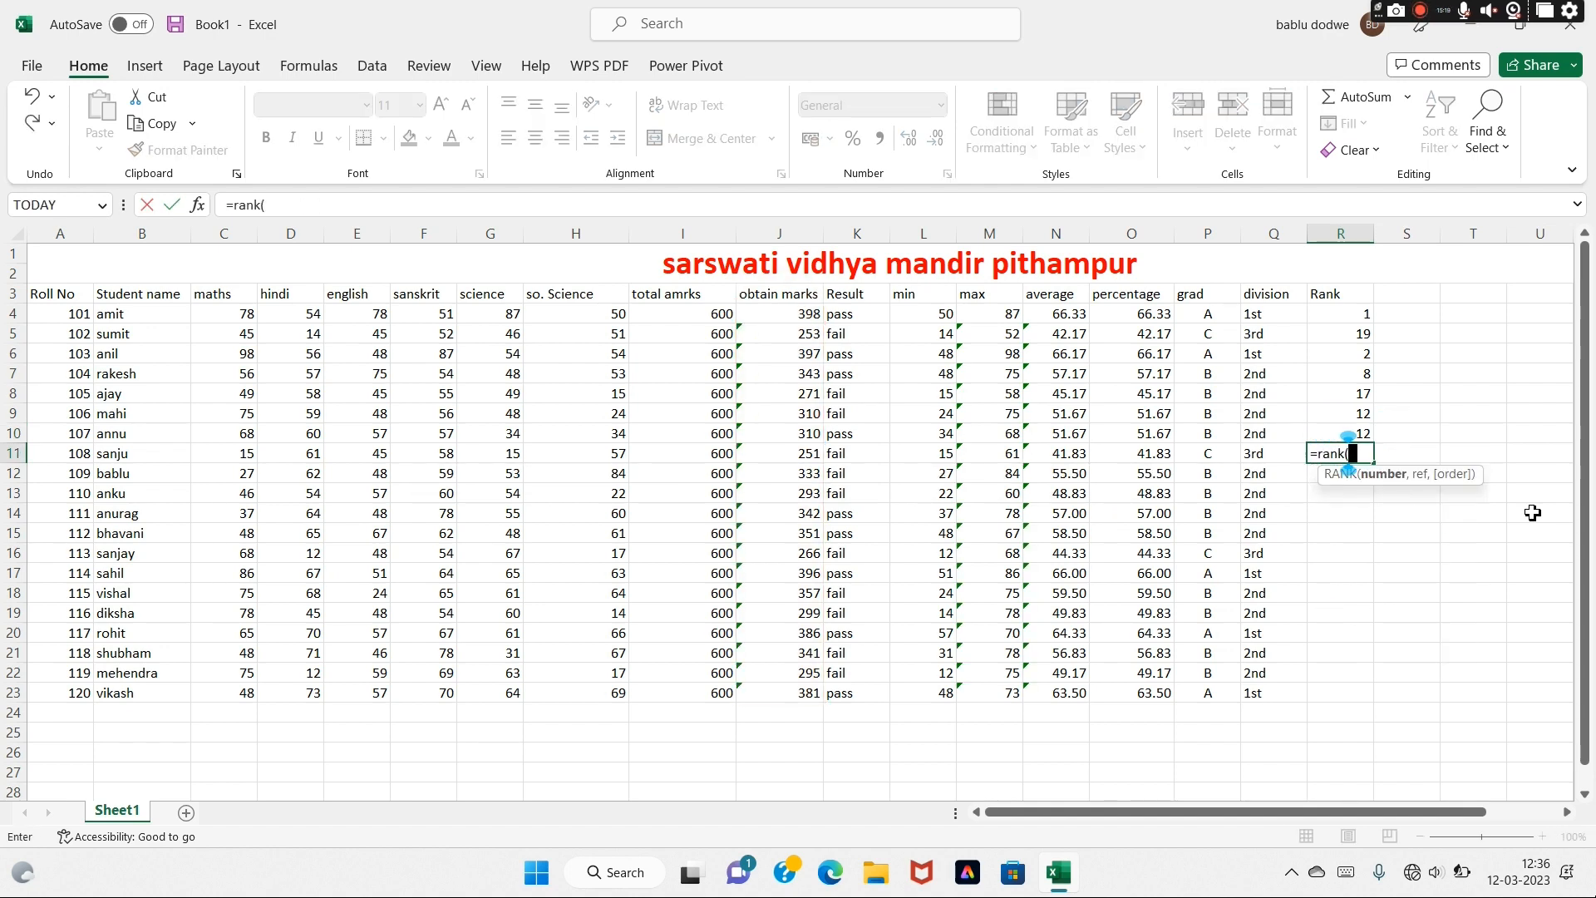
type("j11")
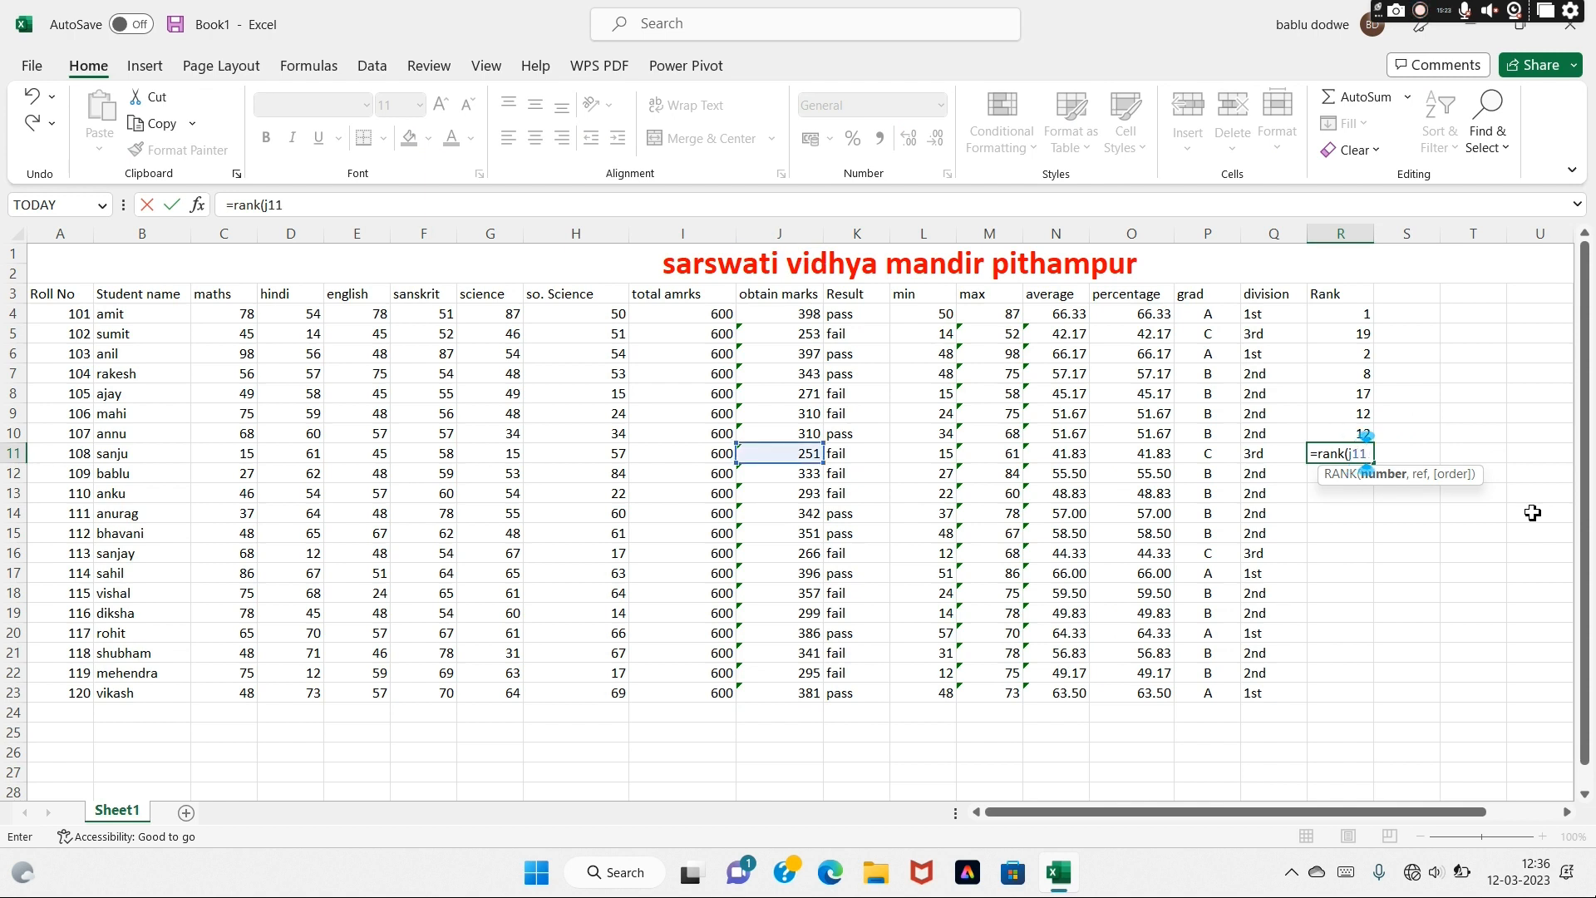
type(",j4:j23")
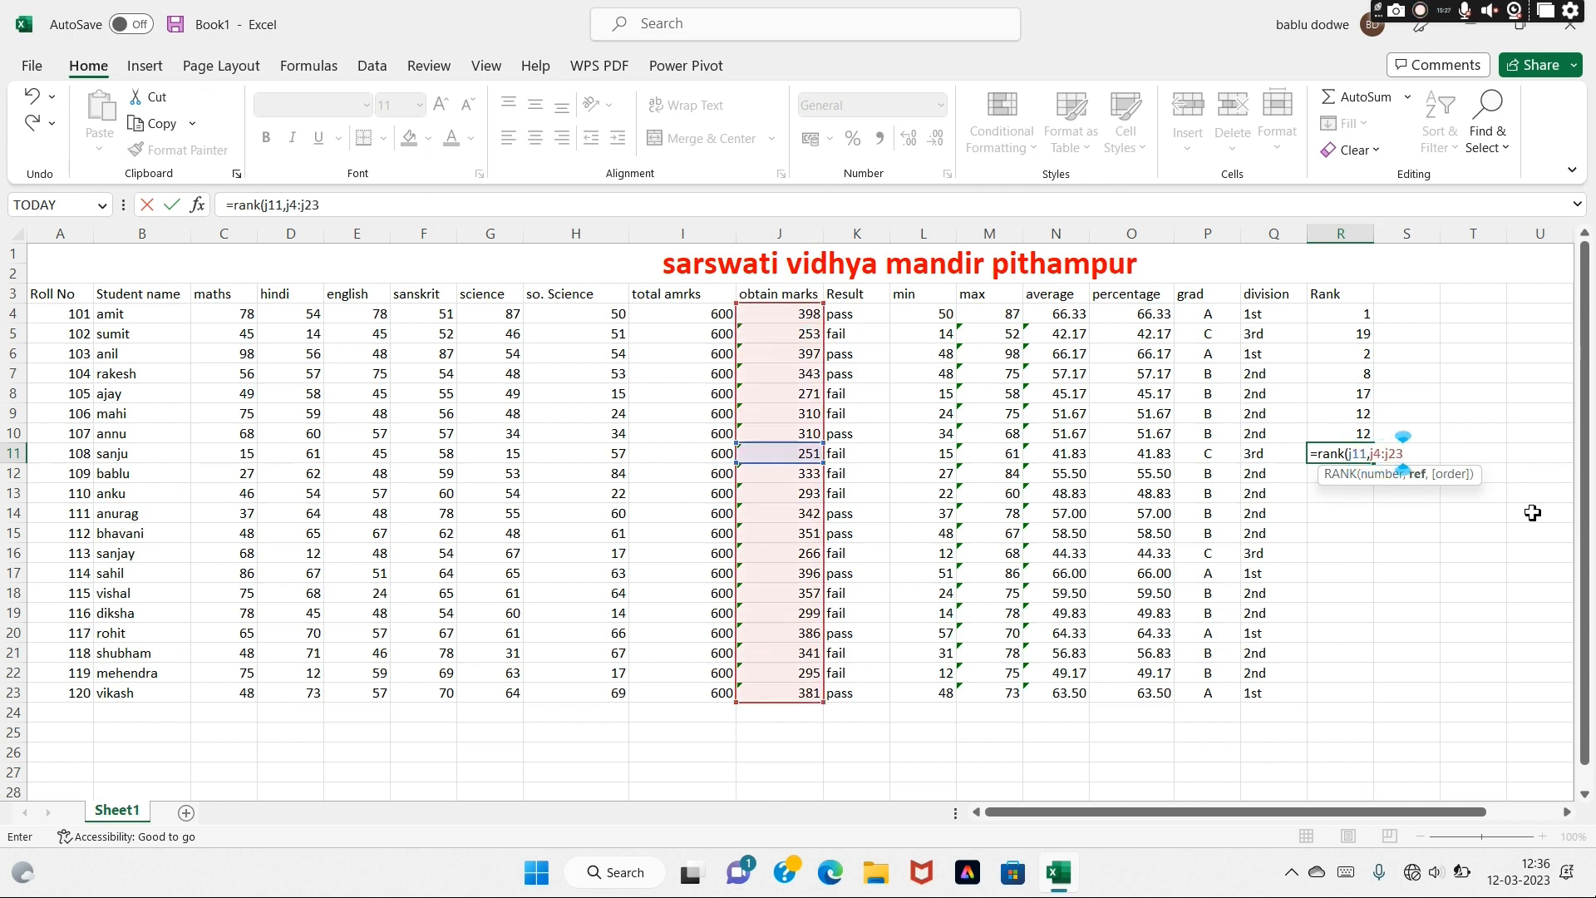
key("Return")
Rank the ninth student's obtained marks in R12 with the formula =rank(j12,j4:j23)
type("=")
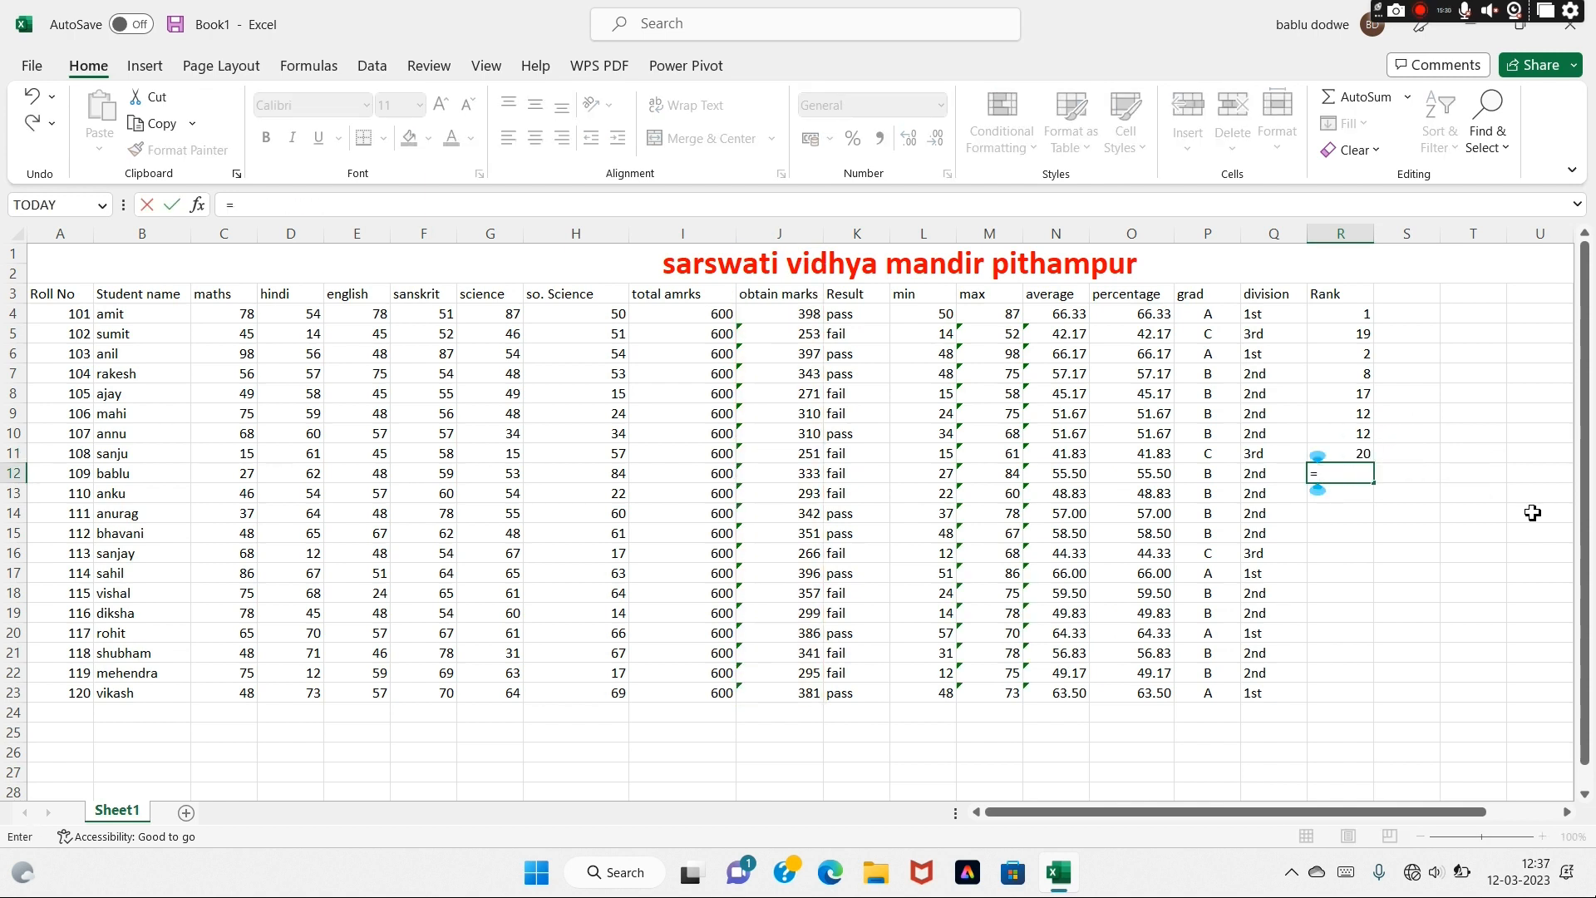
type("rank(")
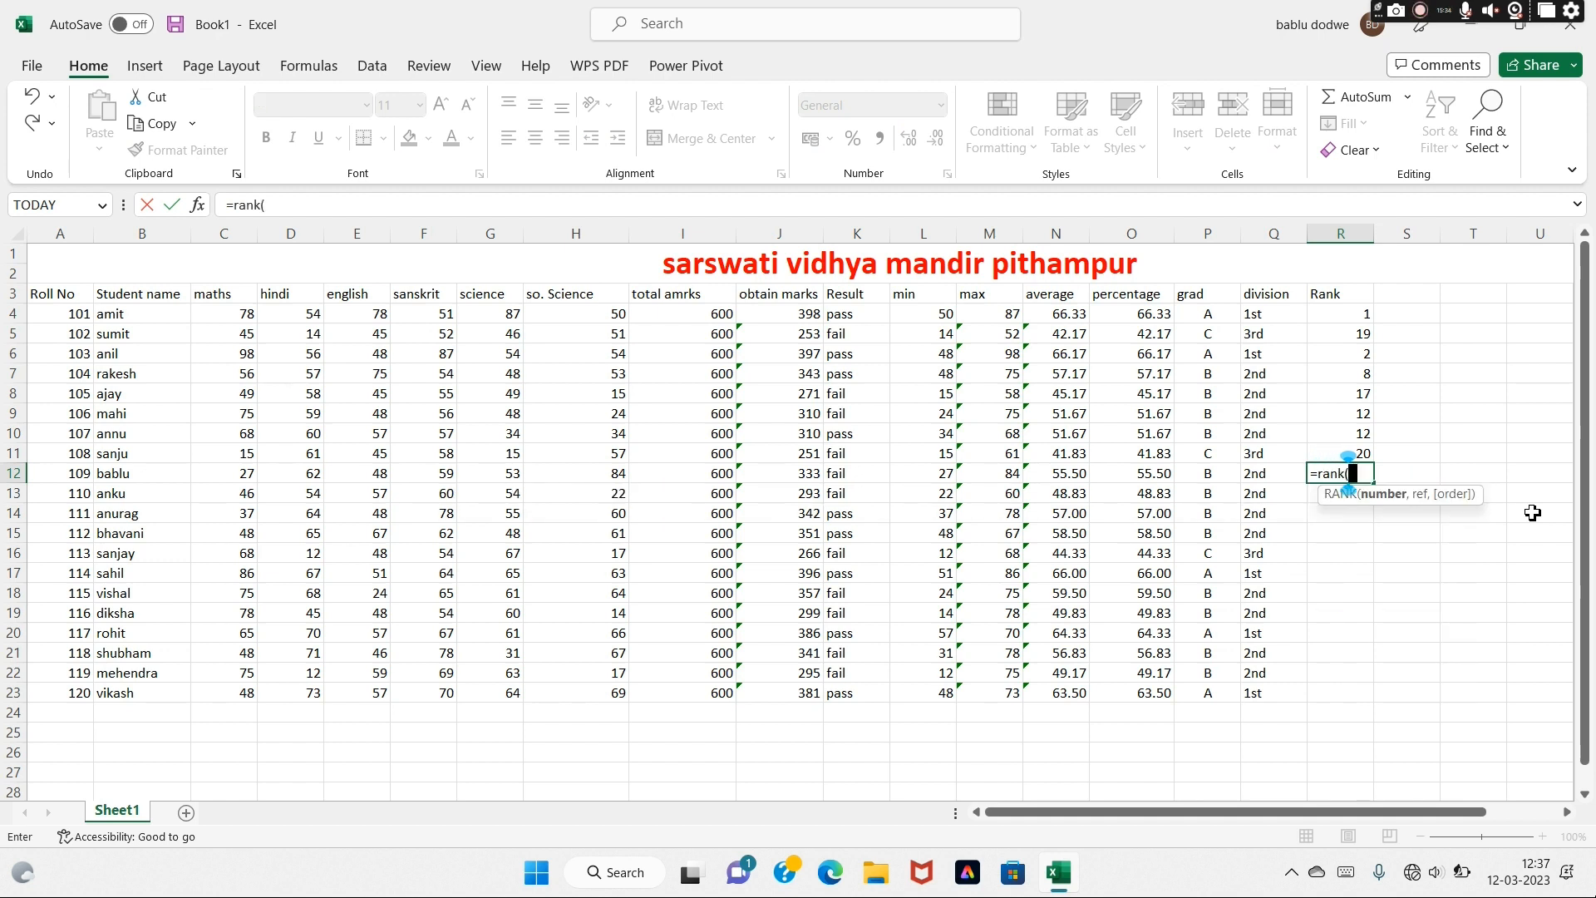
type("j12,")
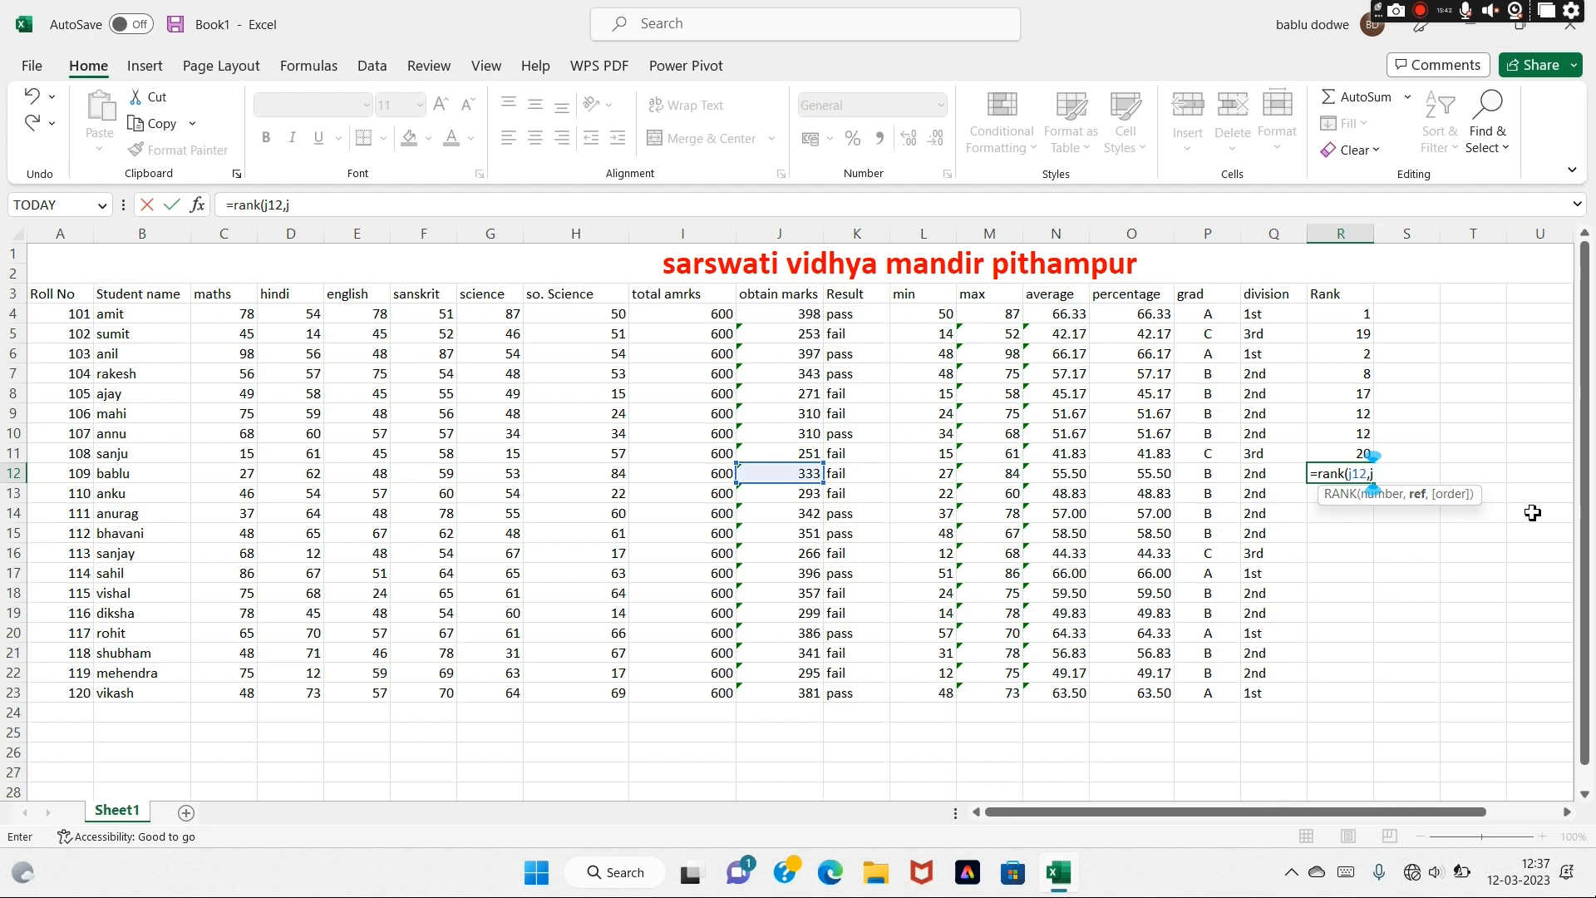
type("j4:")
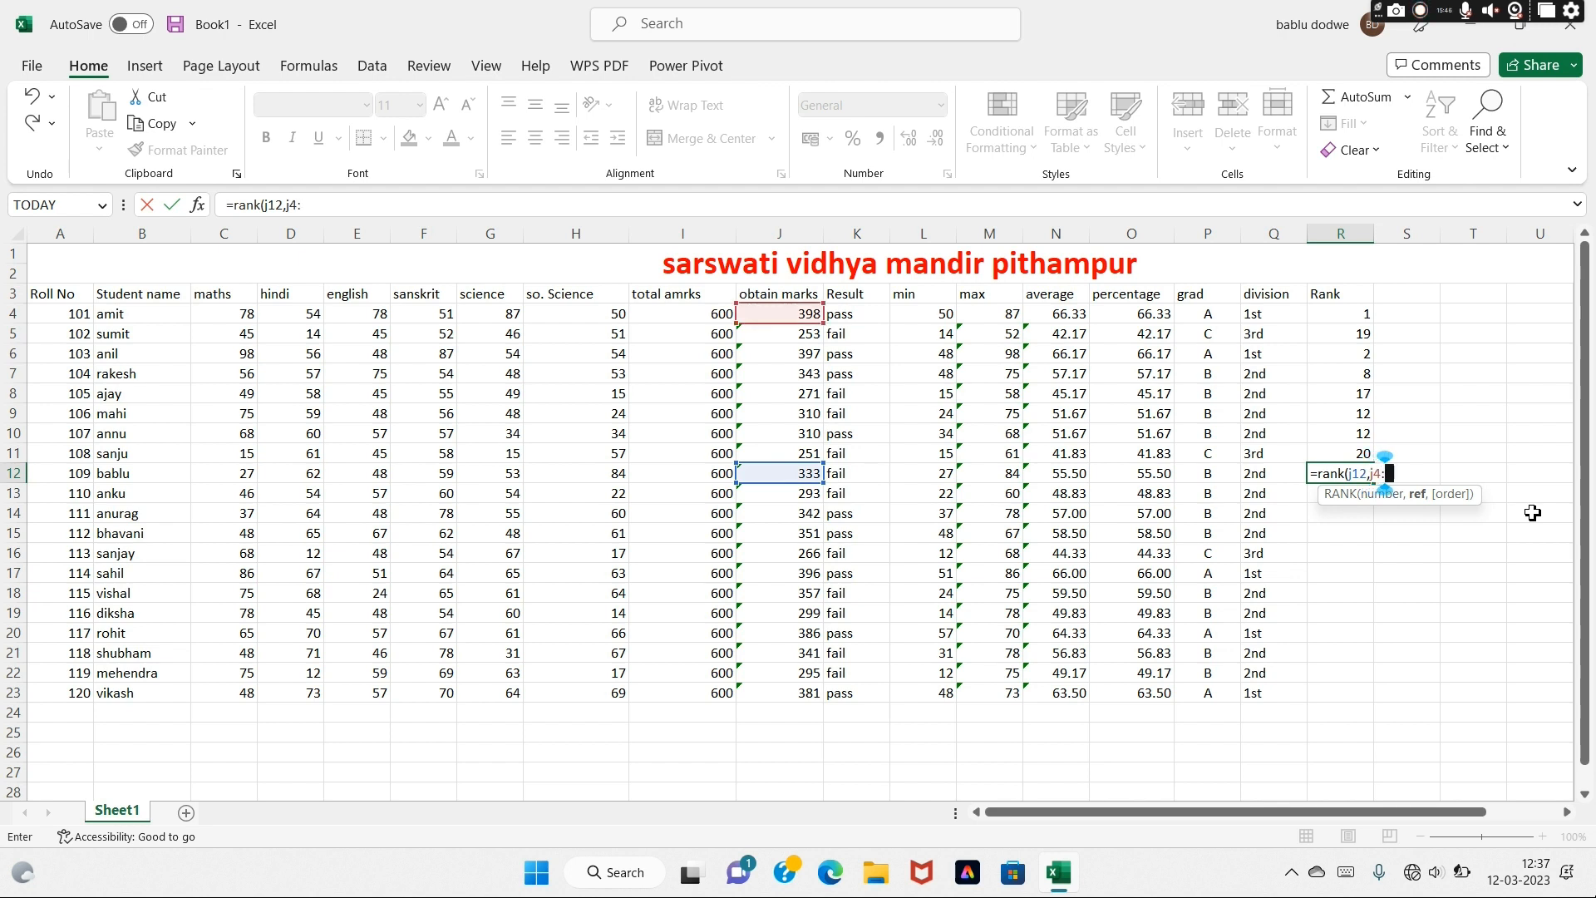
type("j23)")
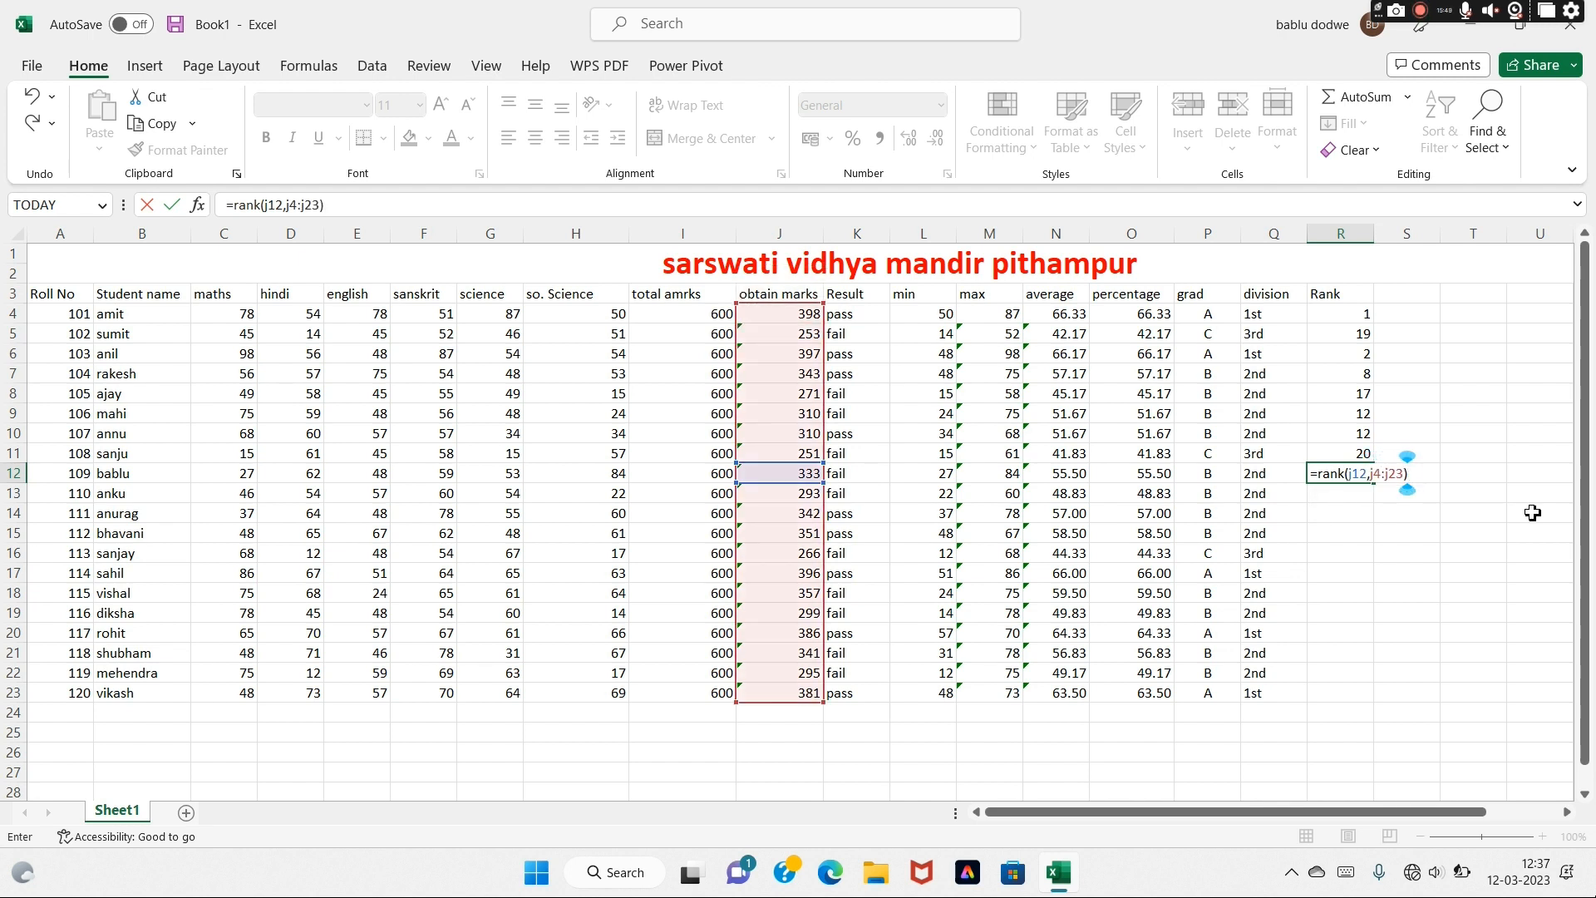
key("Return")
Rank the tenth student's obtained marks in R13 with the formula =rank(j13,j4:j23)
type("=rank")
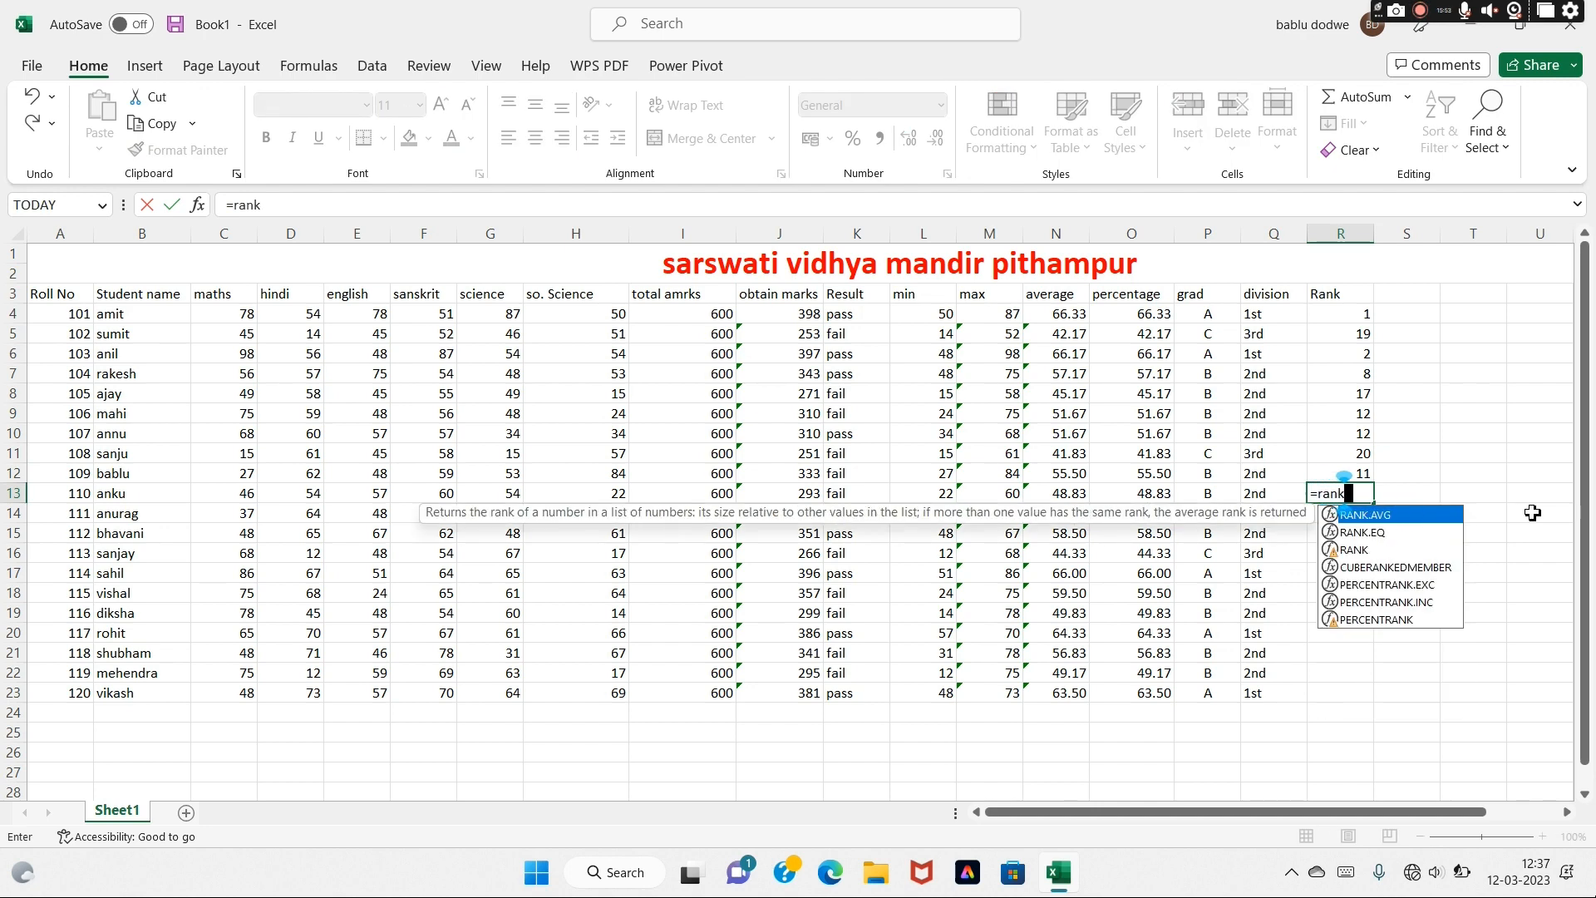
type("(j")
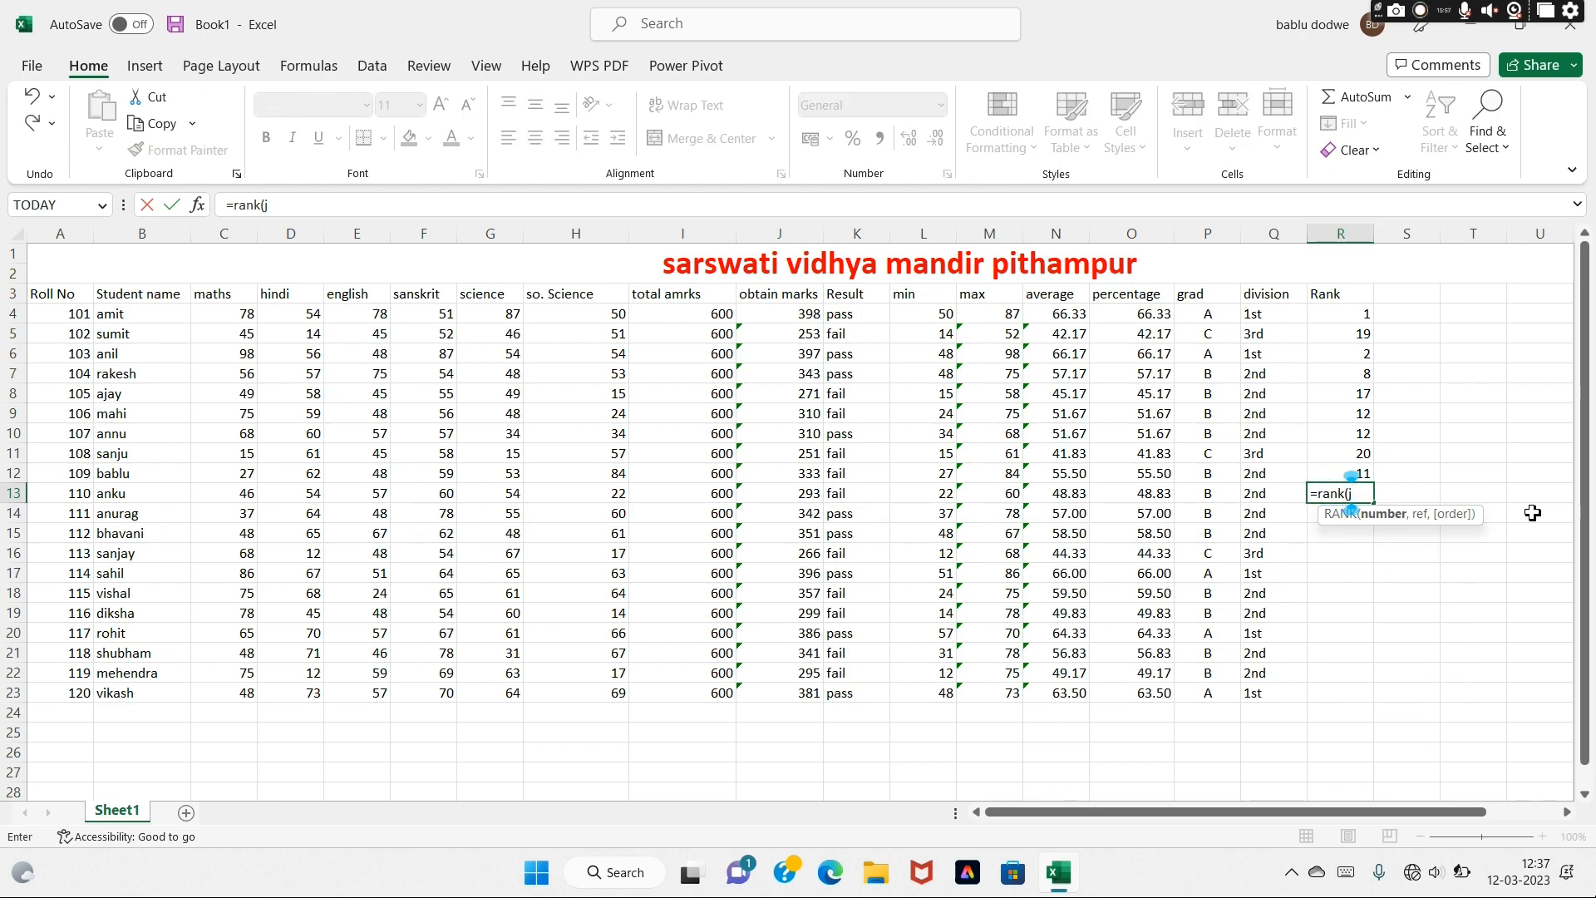
type("13,j4:")
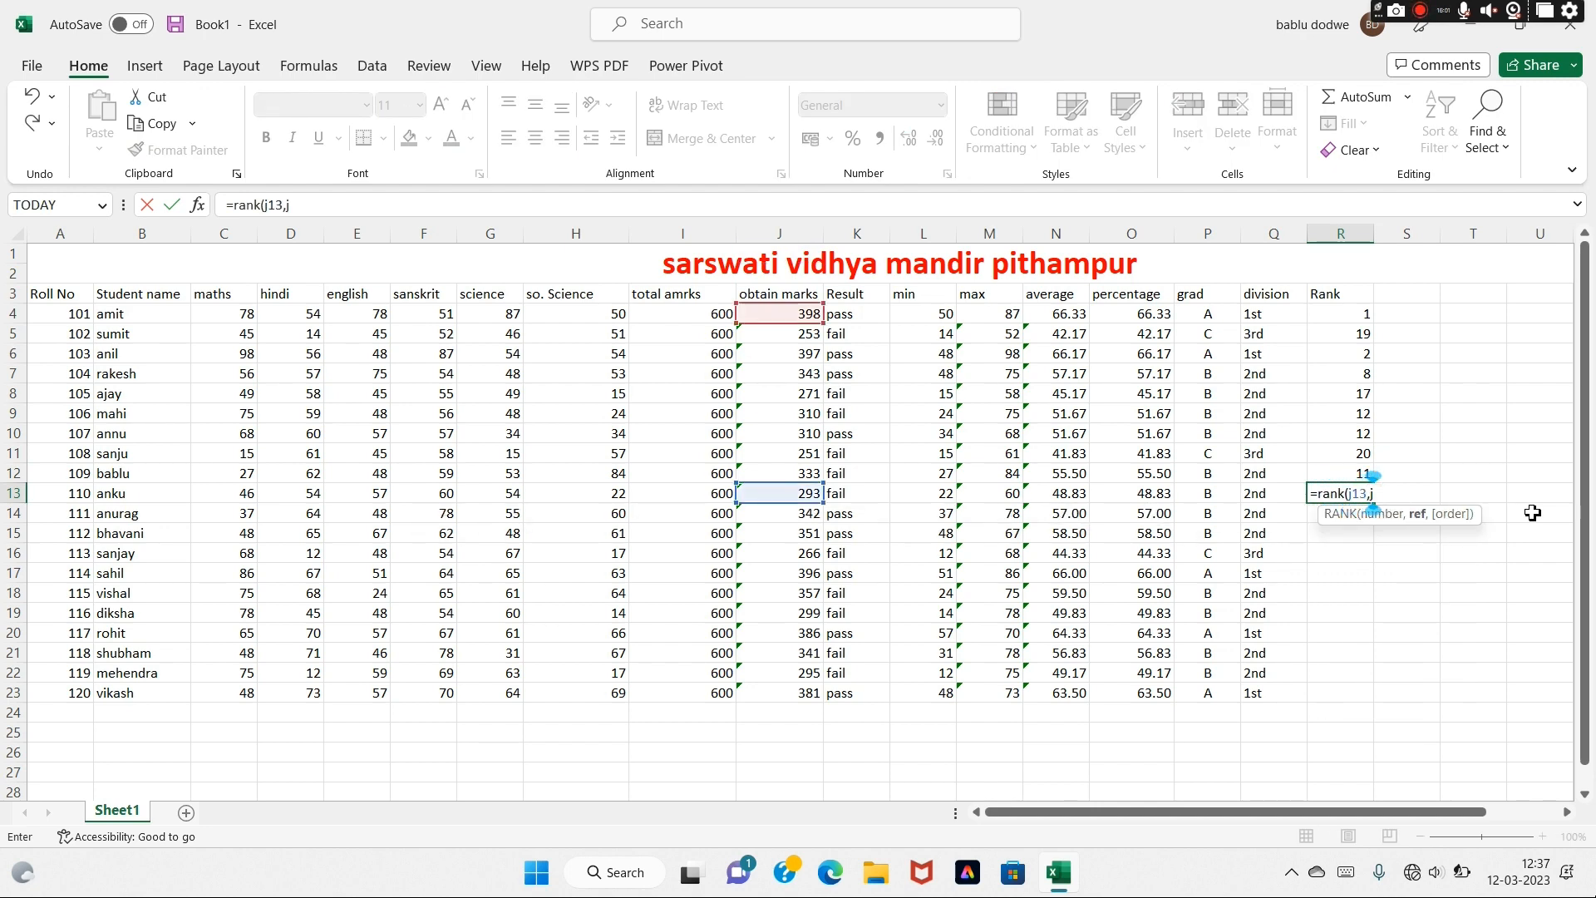
type("j23)")
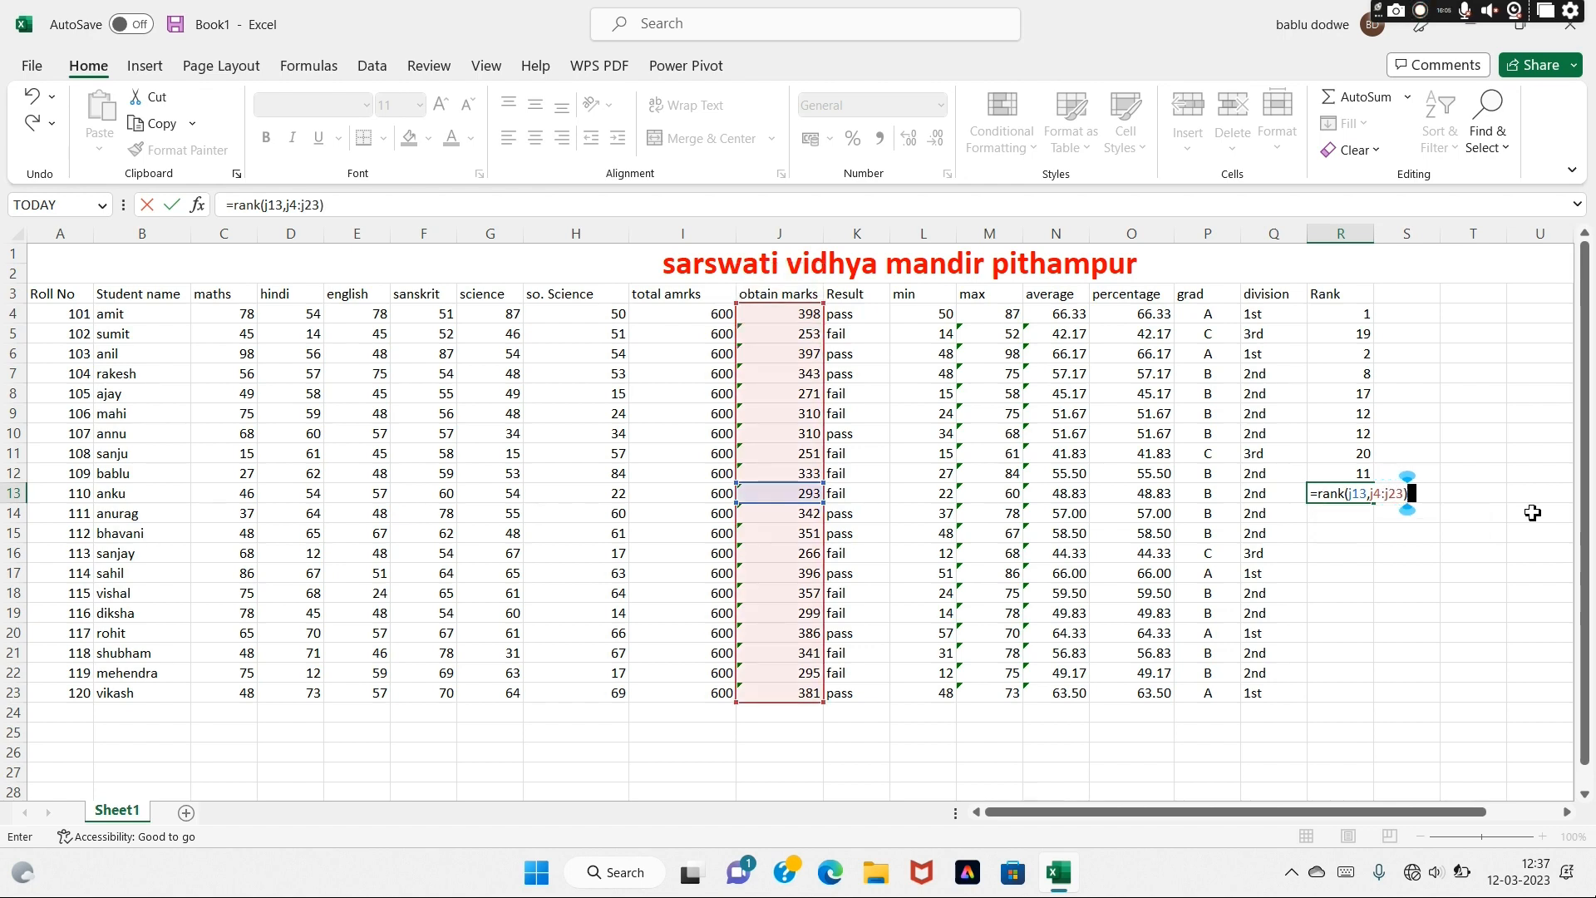
key("Return")
Rank the eleventh student's obtained marks in R14 with the formula =rank(j14,j4:j23)
type("=ran")
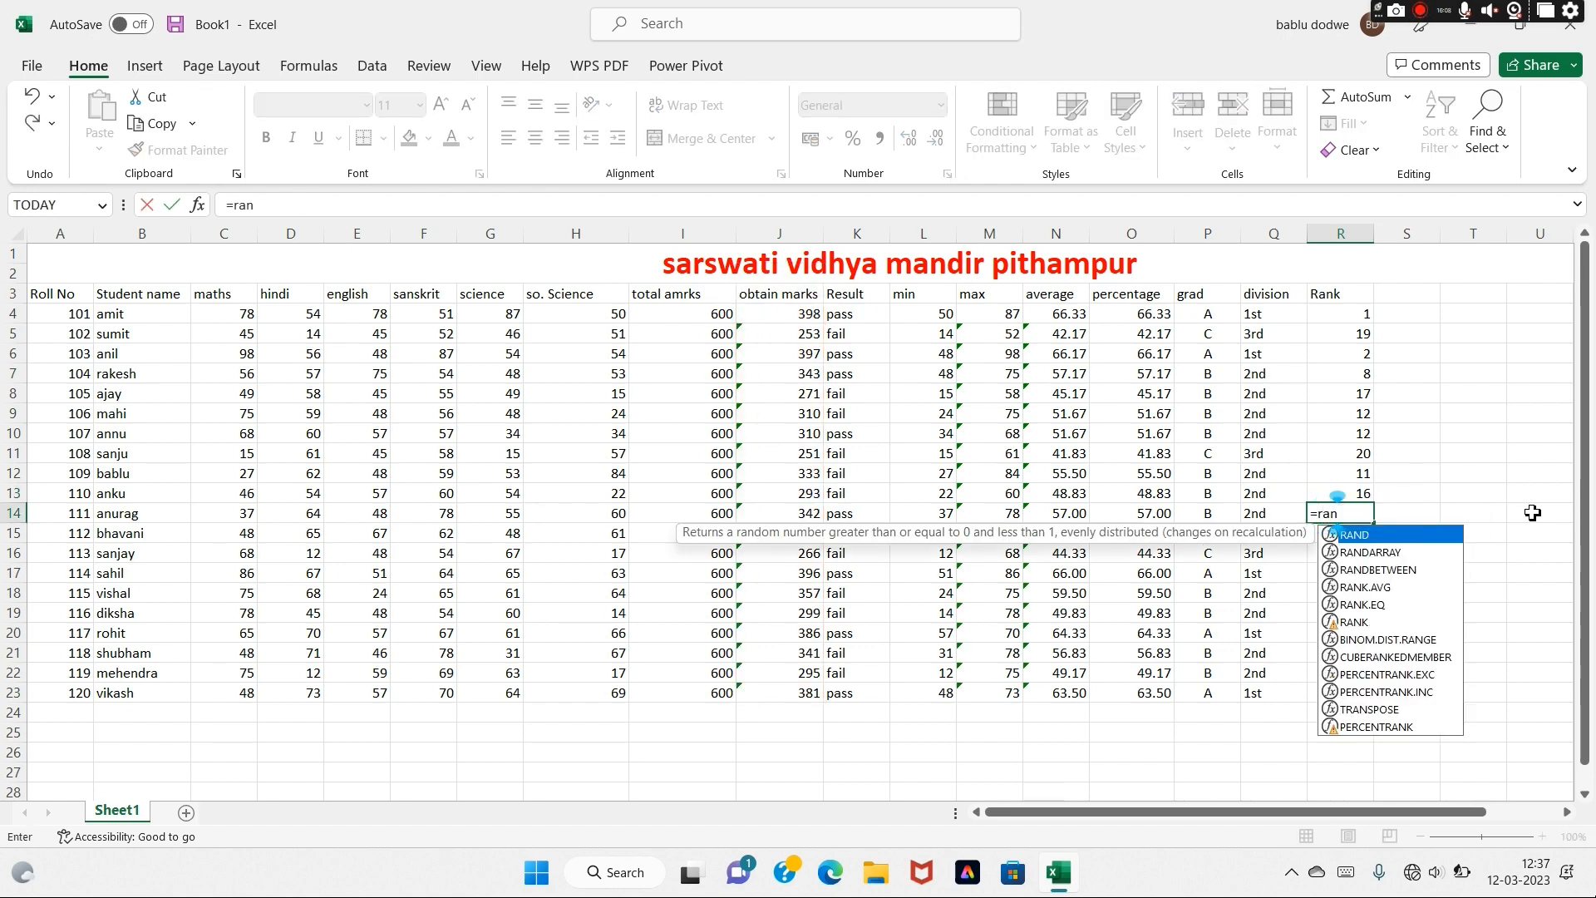
type("k(j")
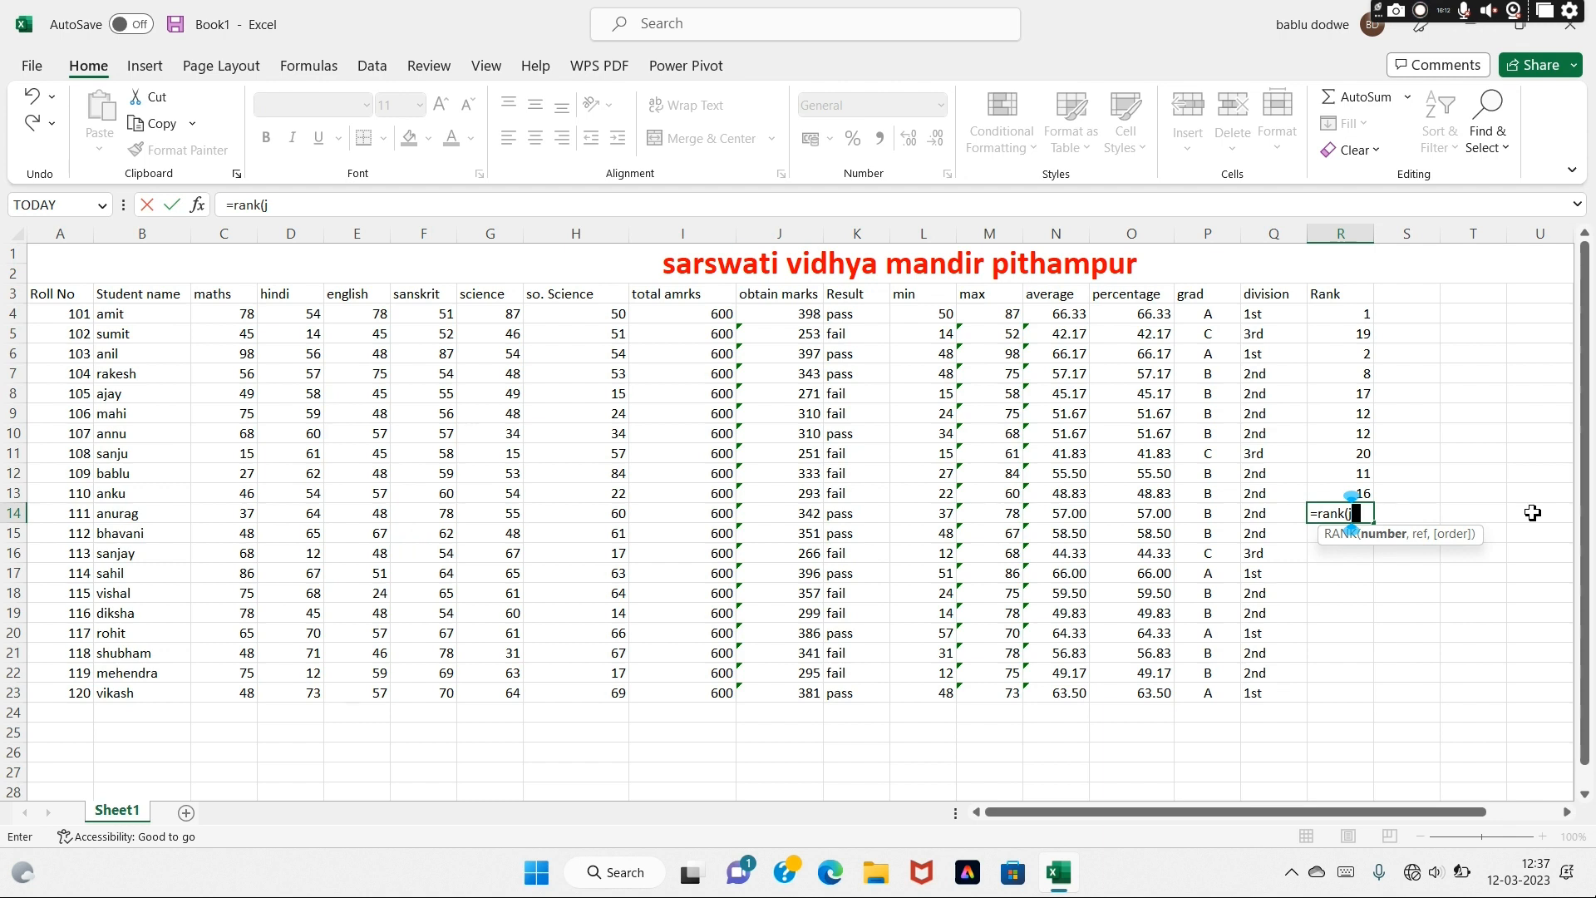
type("14,j4")
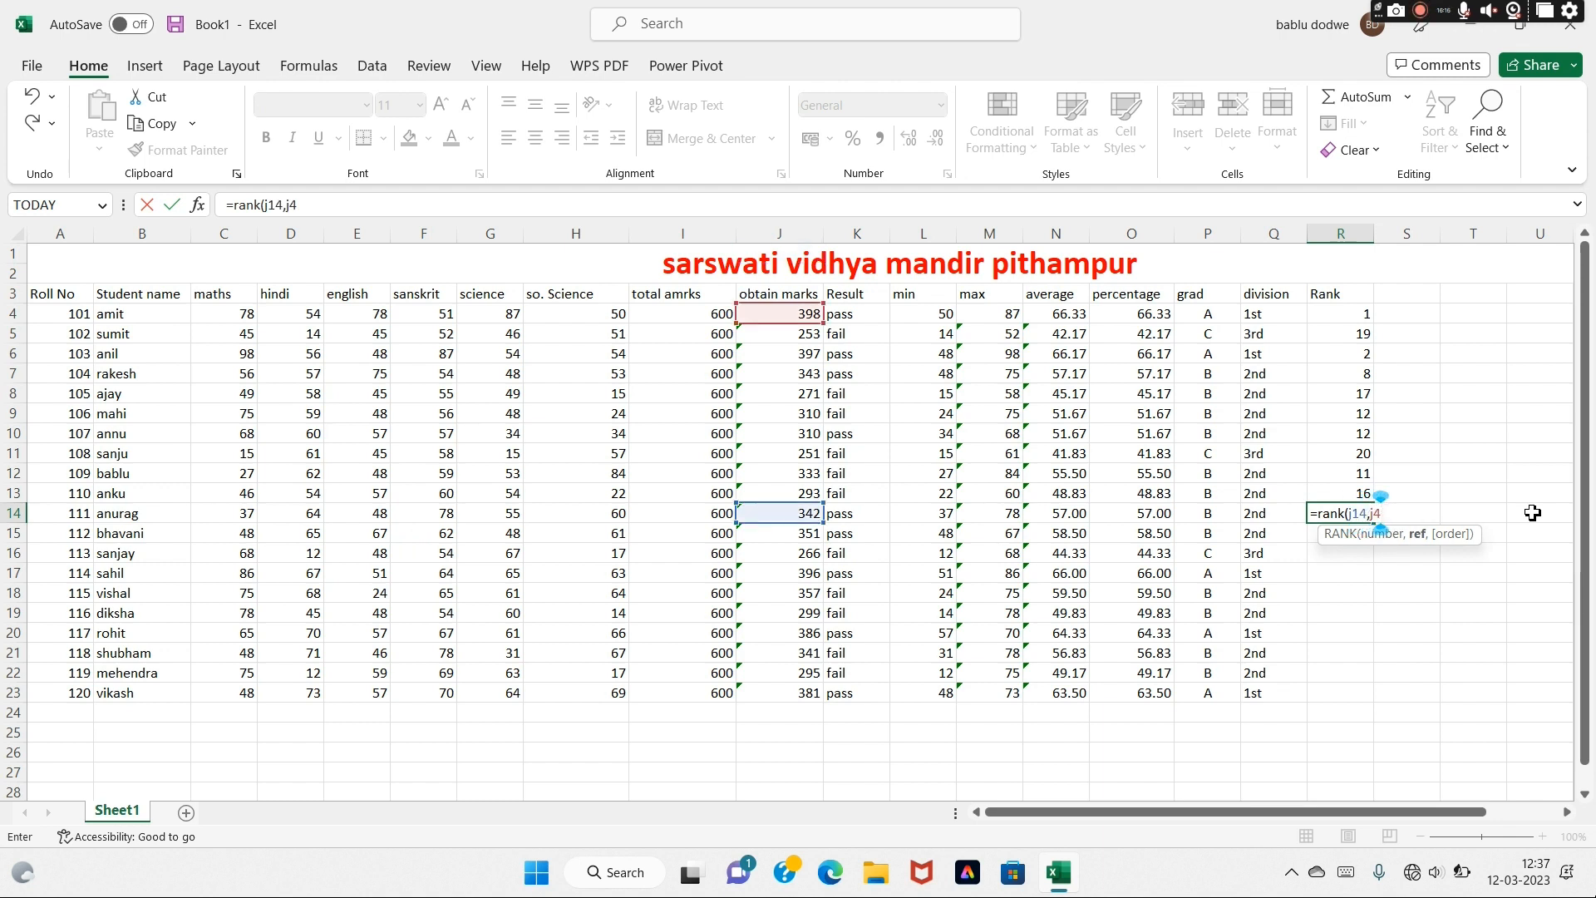
type(":j23)")
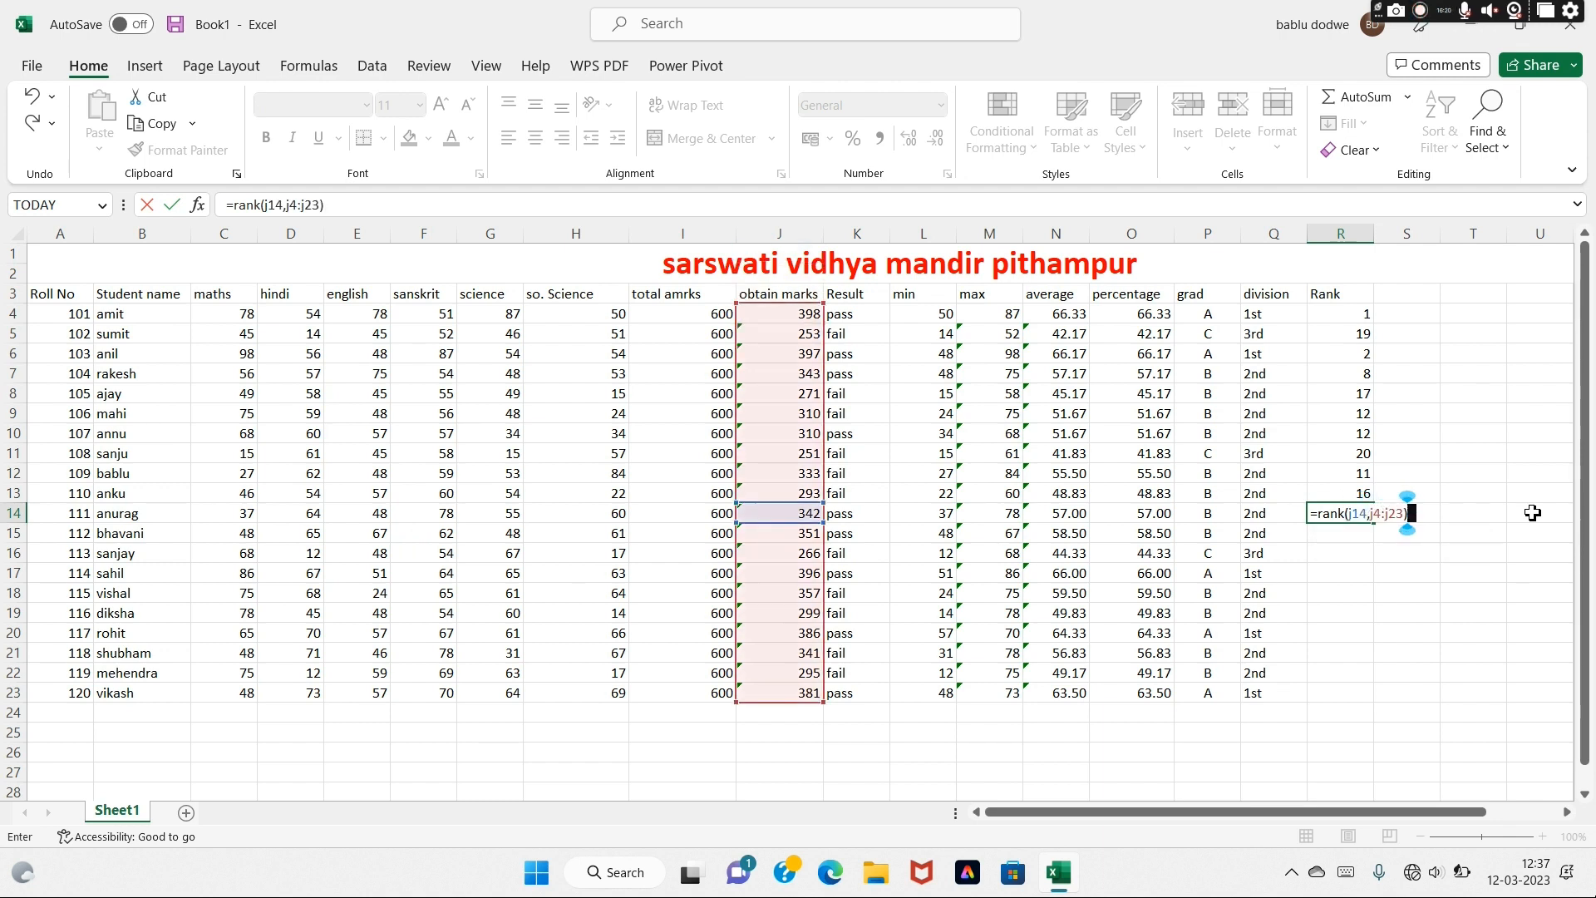
key("Return")
Rank the twelfth student's obtained marks in R15 with the formula =rank(j15,j4:j23)
type("=rank")
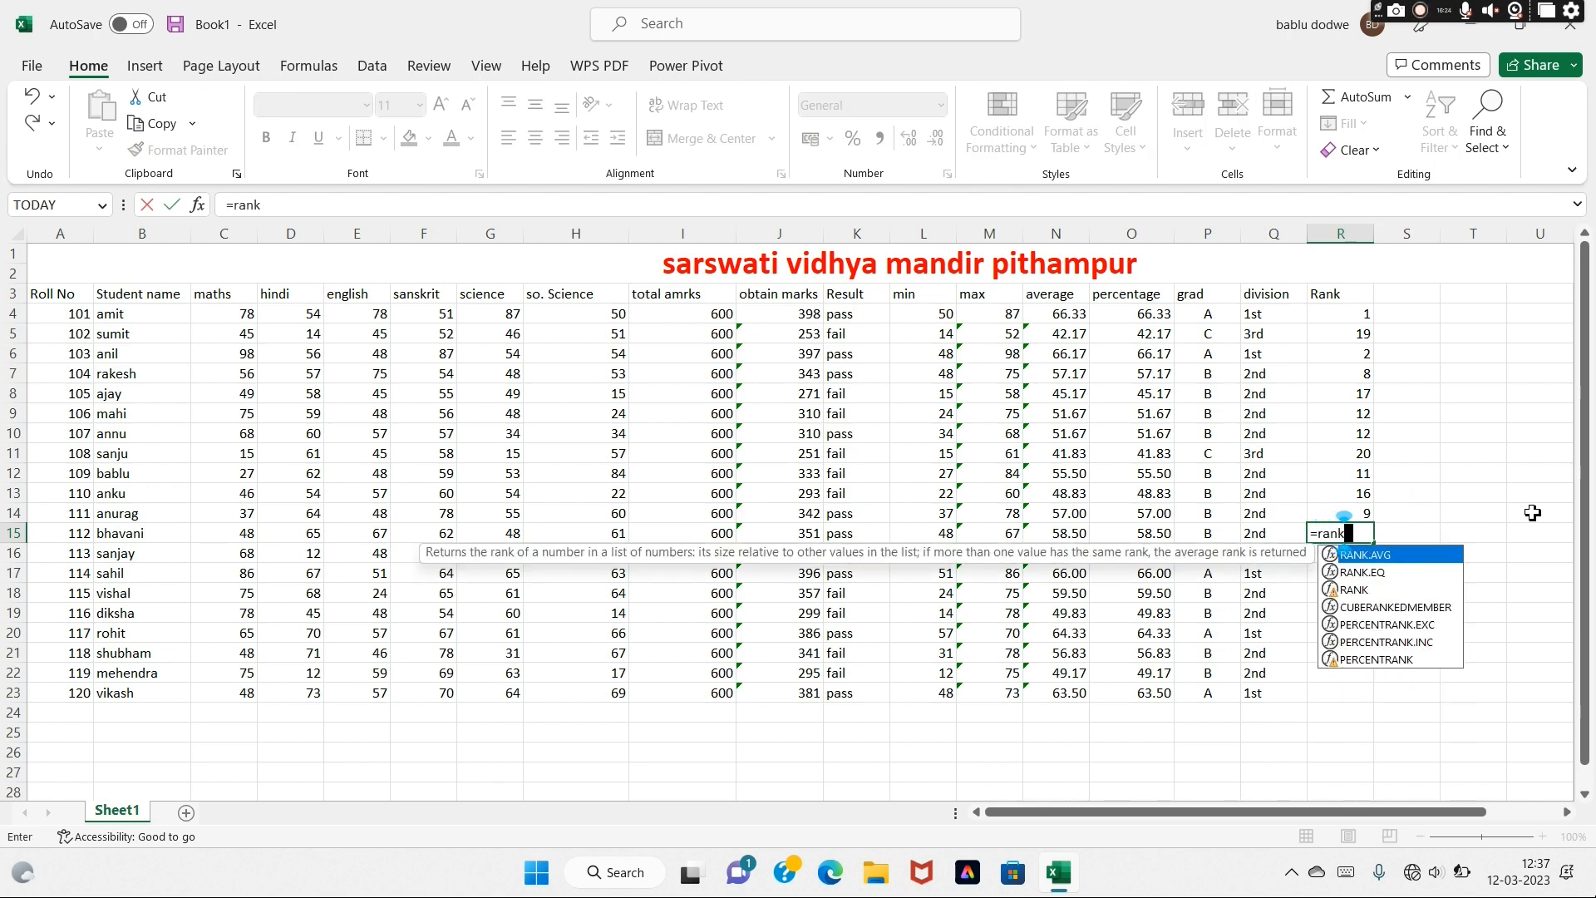
type("(j15")
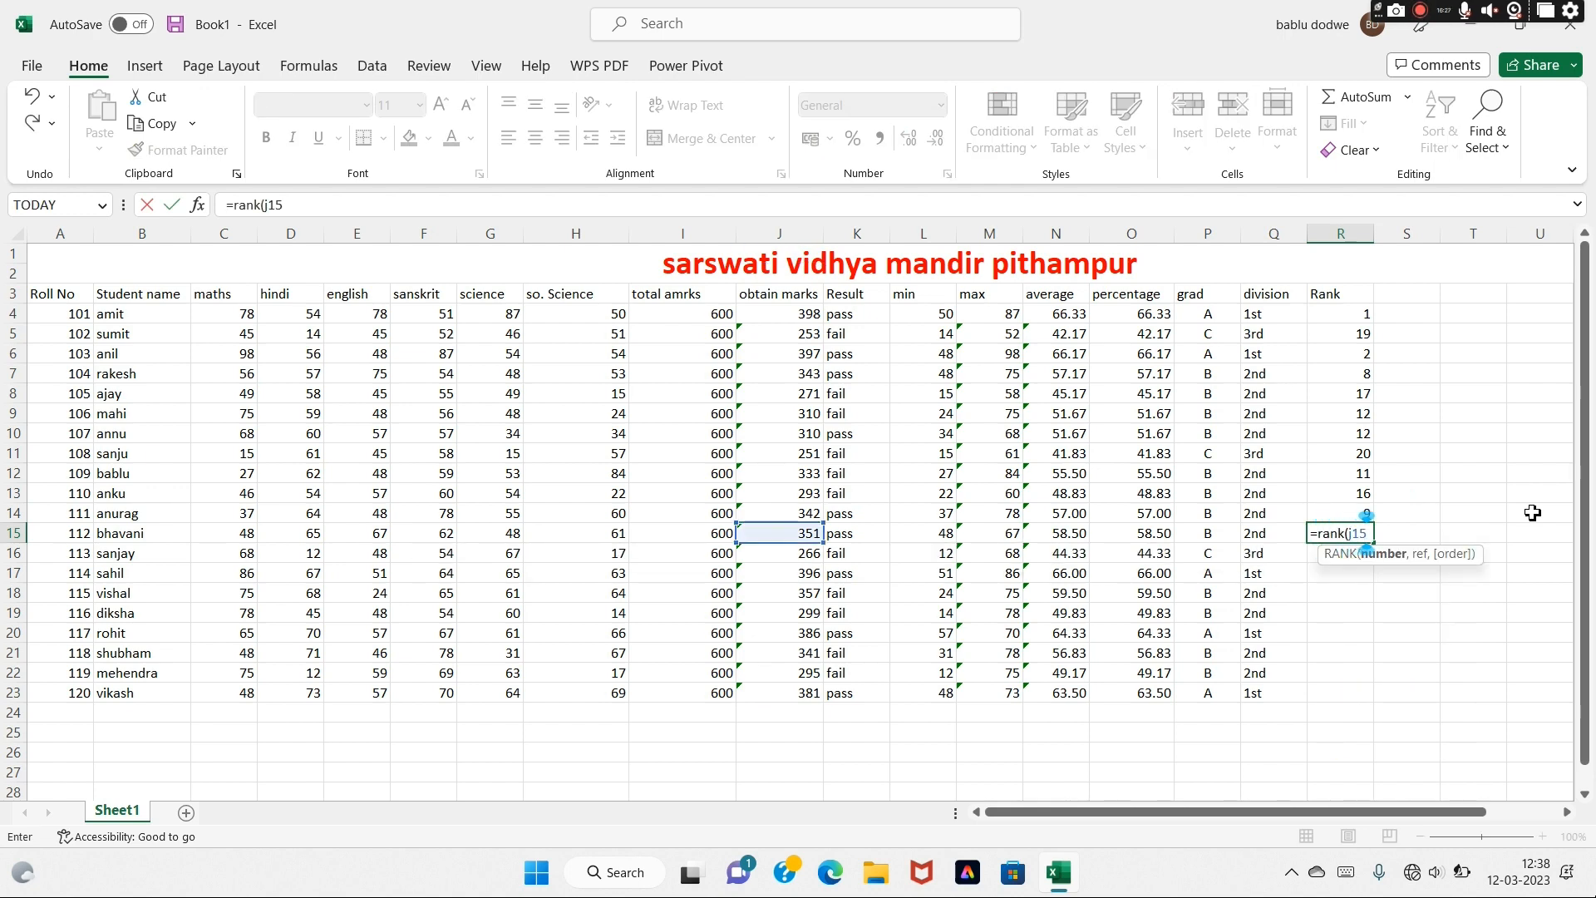
type(",j4:")
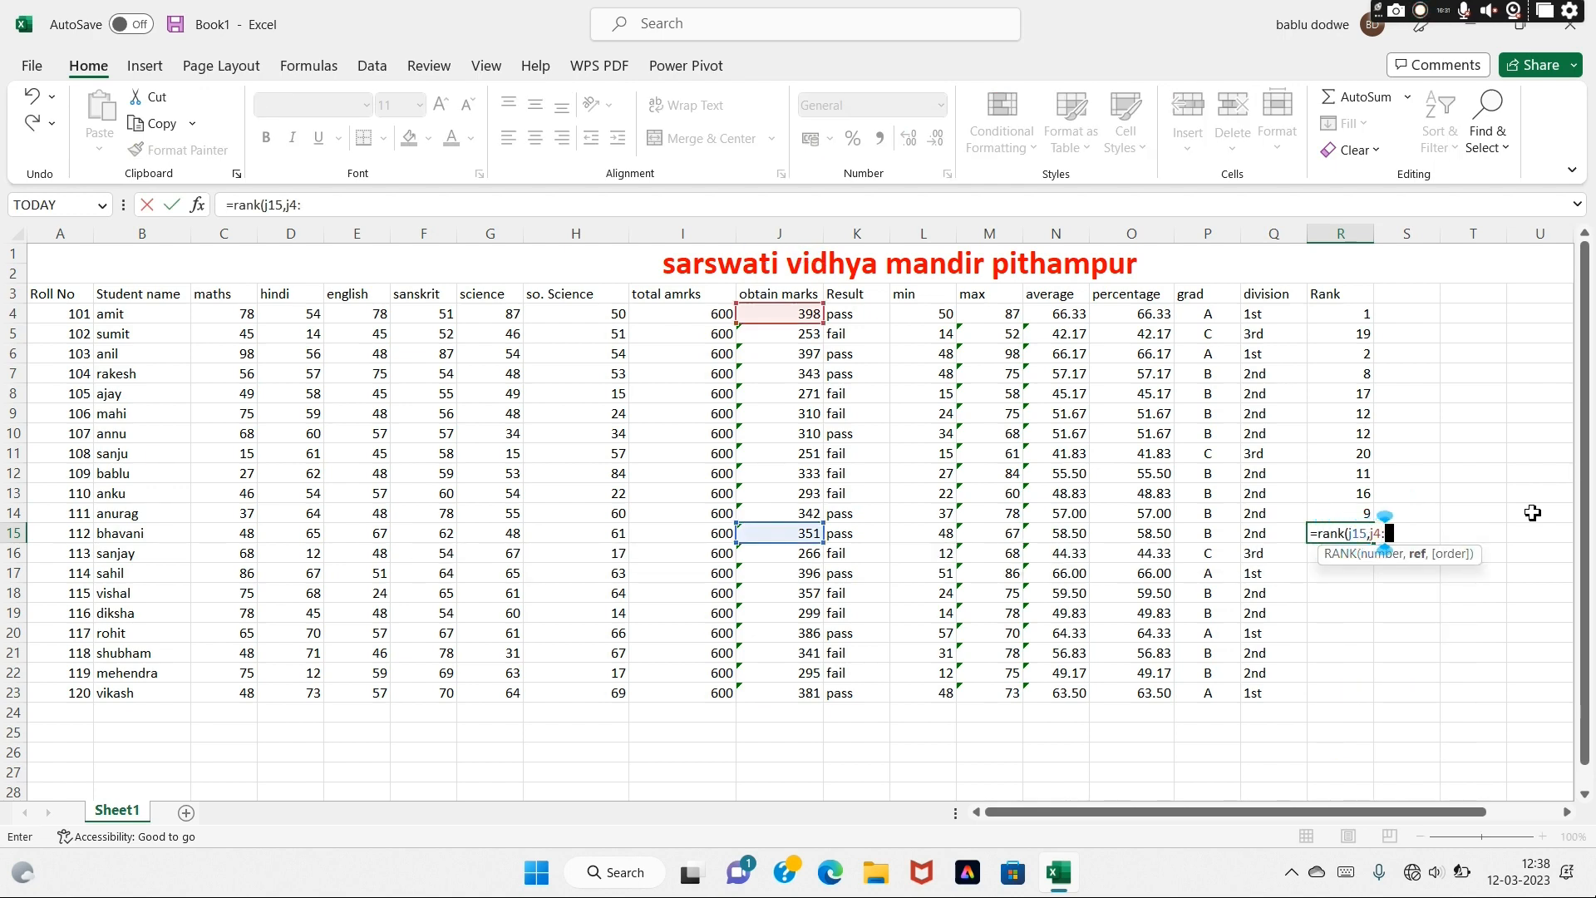
type("j23)")
key("Return")
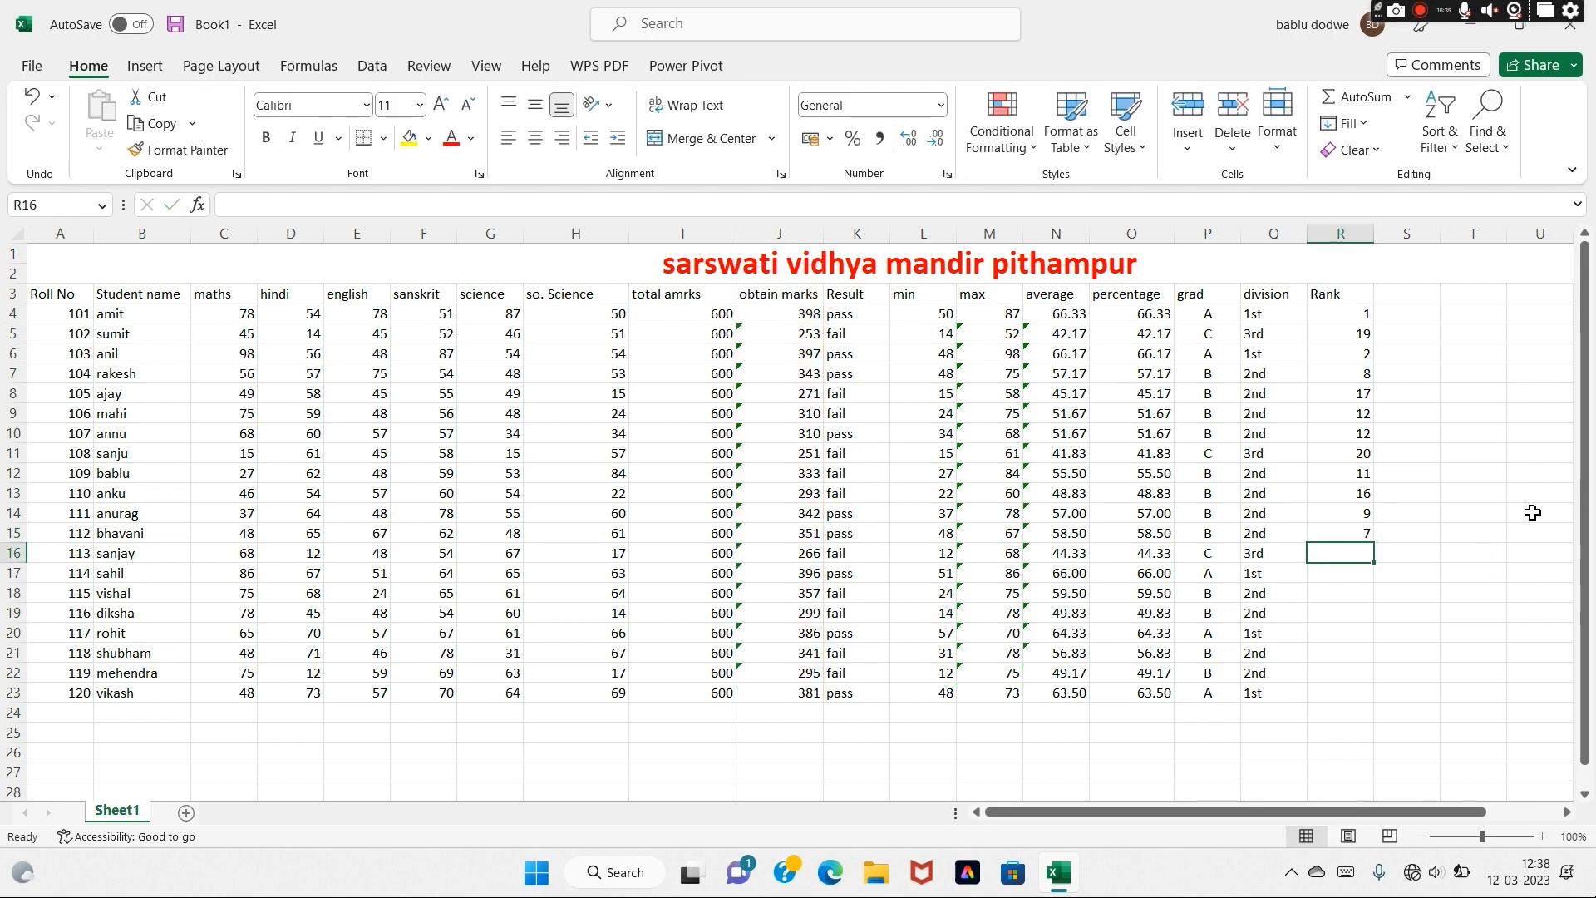
Rank the thirteenth student's obtained marks in R16 with the formula =rank(j16,j4:j23)
type("=rank")
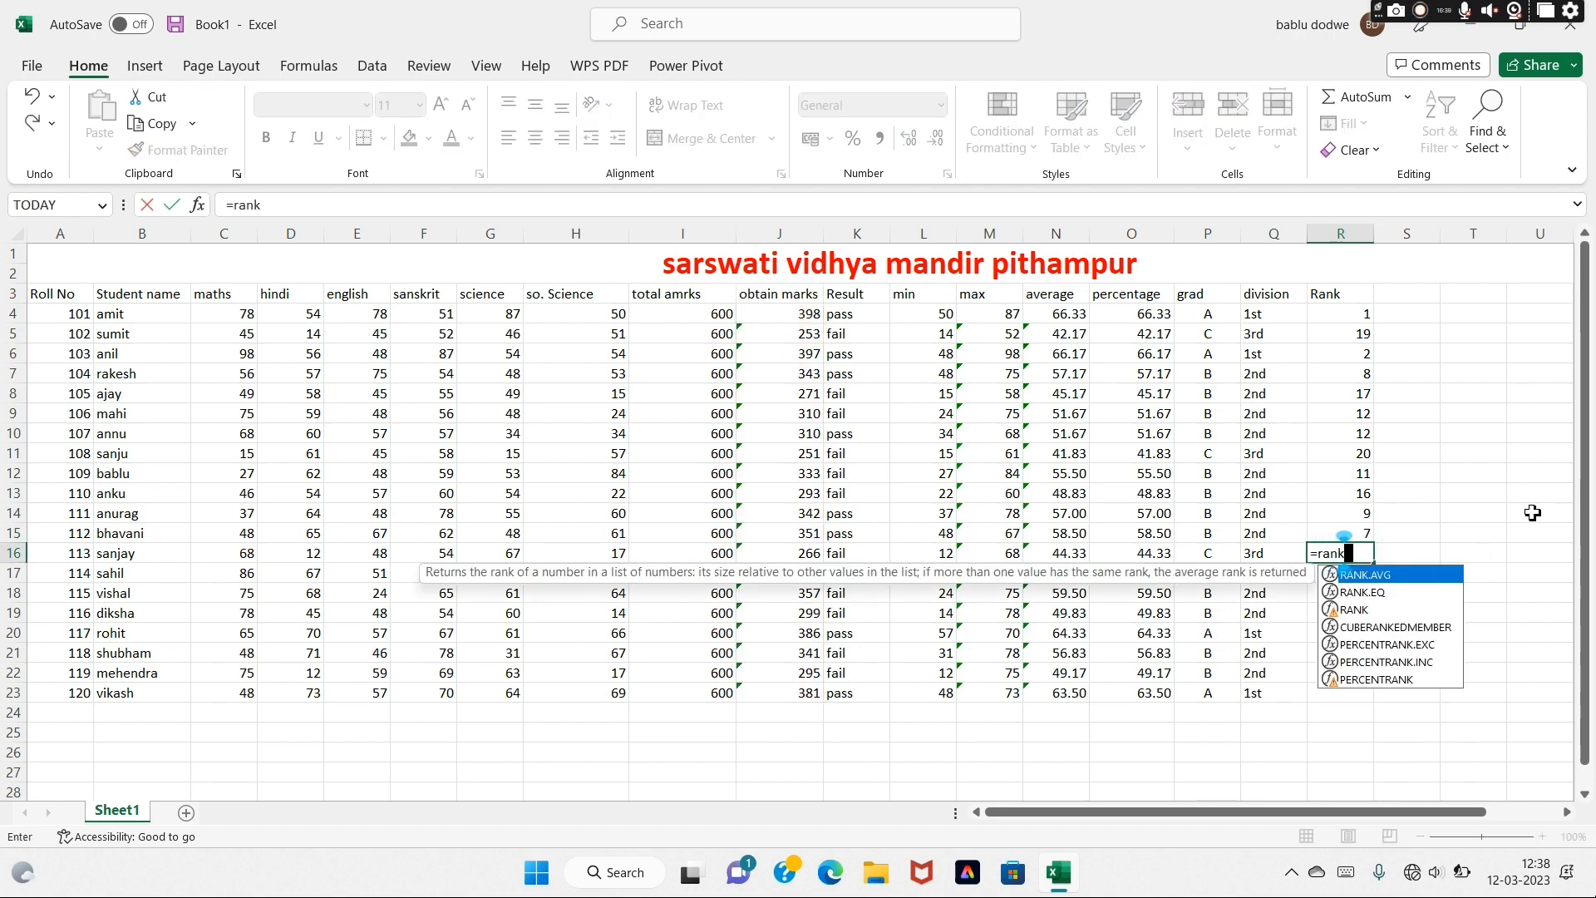
type("(j1")
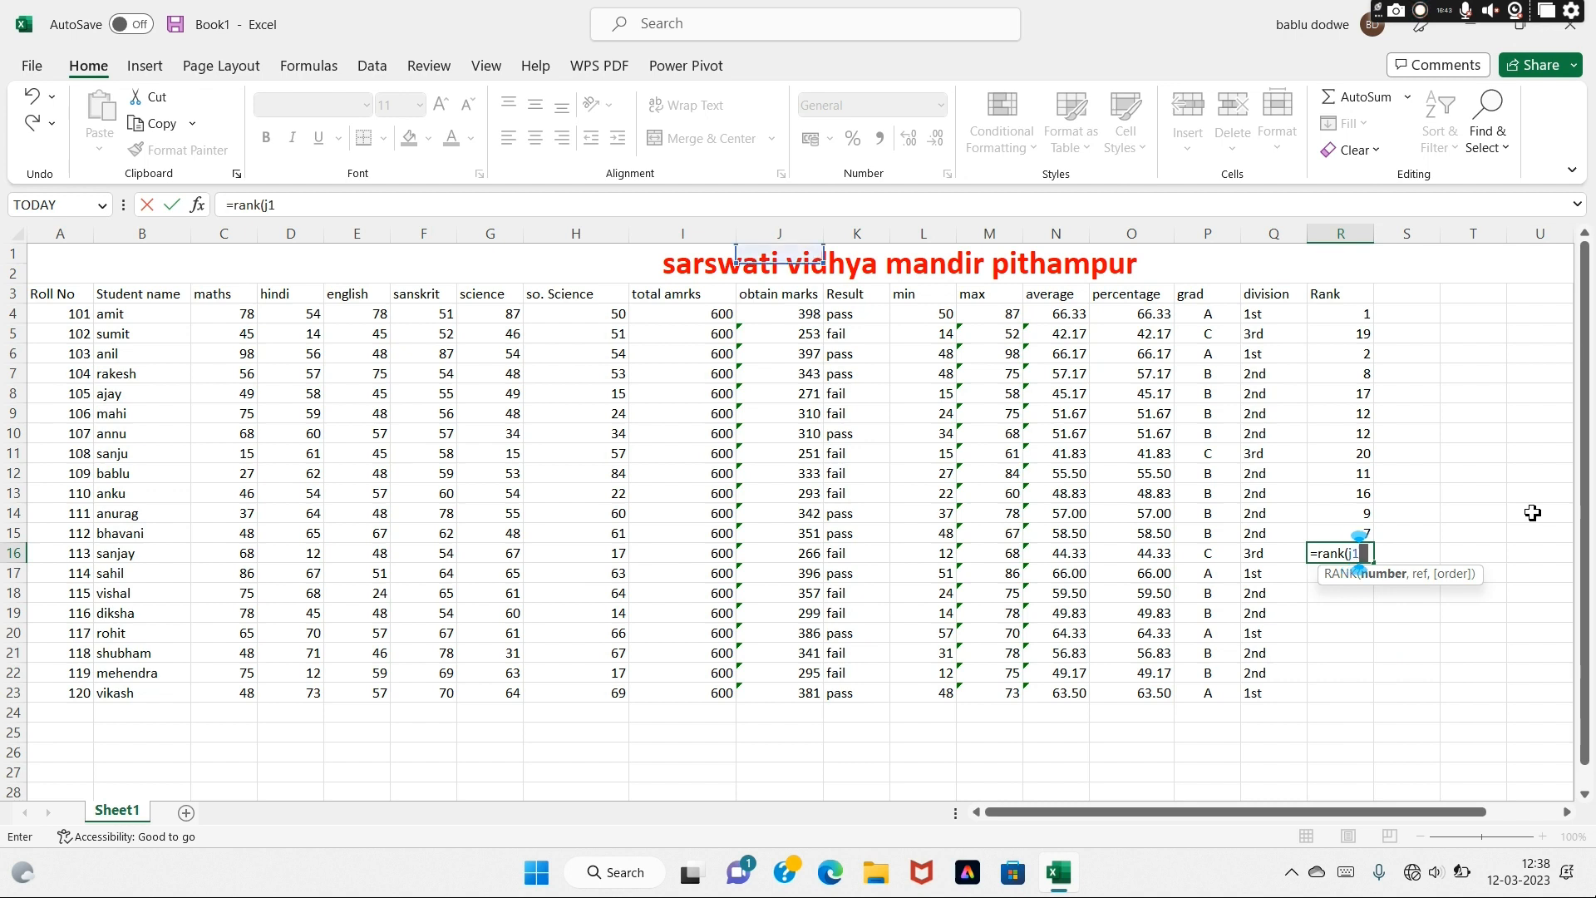
type("6,")
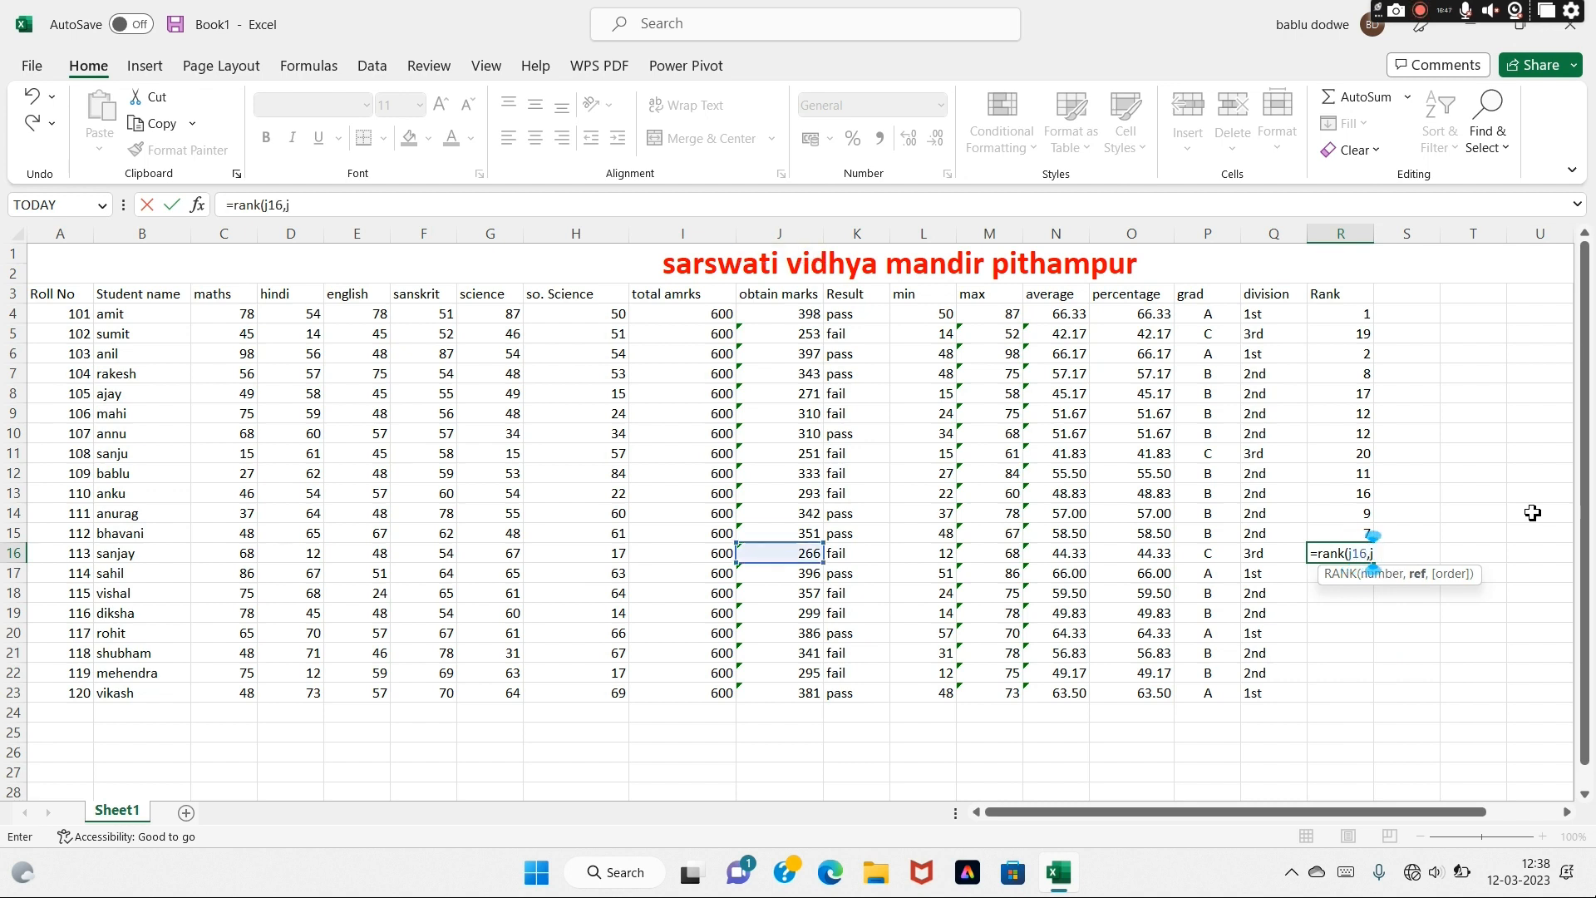
type("j4:j23")
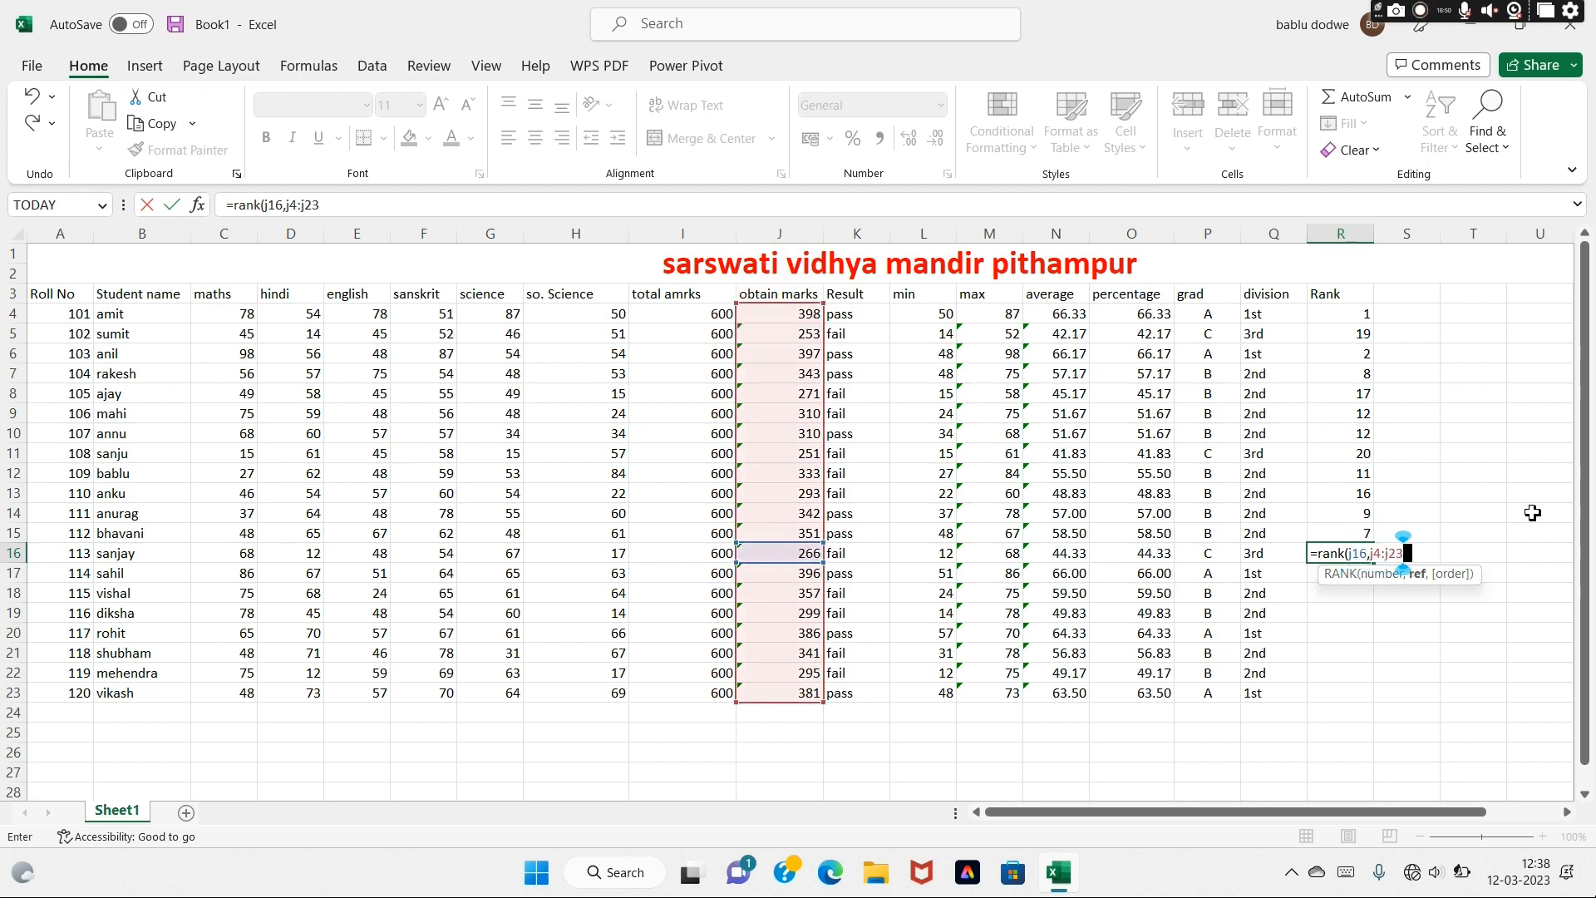
key("Return")
Rank the fourteenth student's obtained marks in R17 with the formula =rank(j17,j4:j23)
type("=")
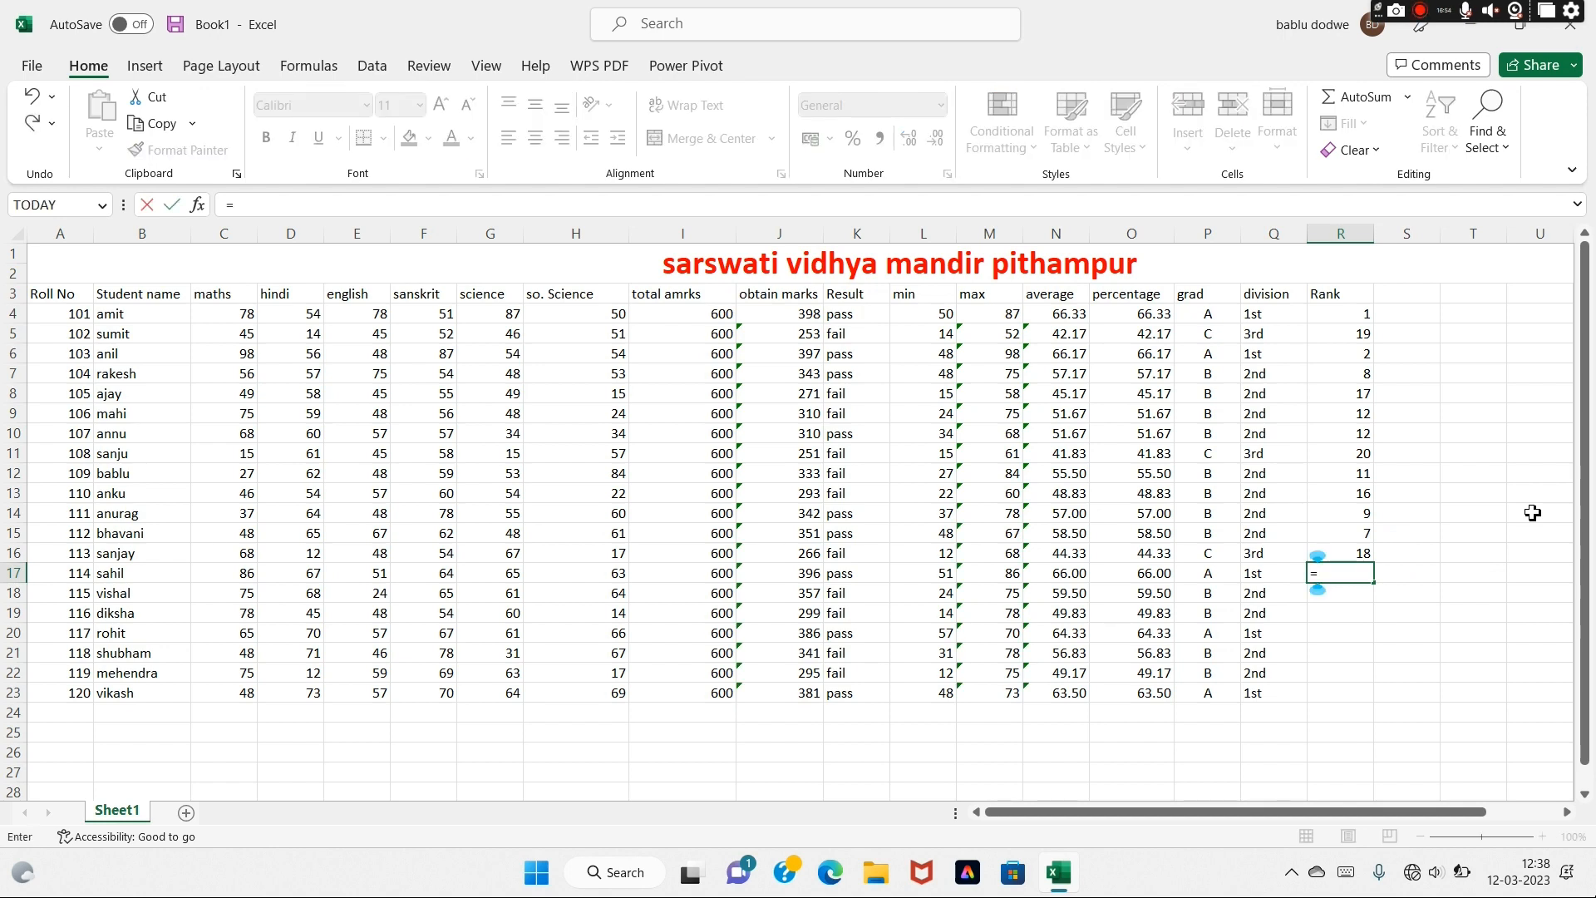
type("rank(")
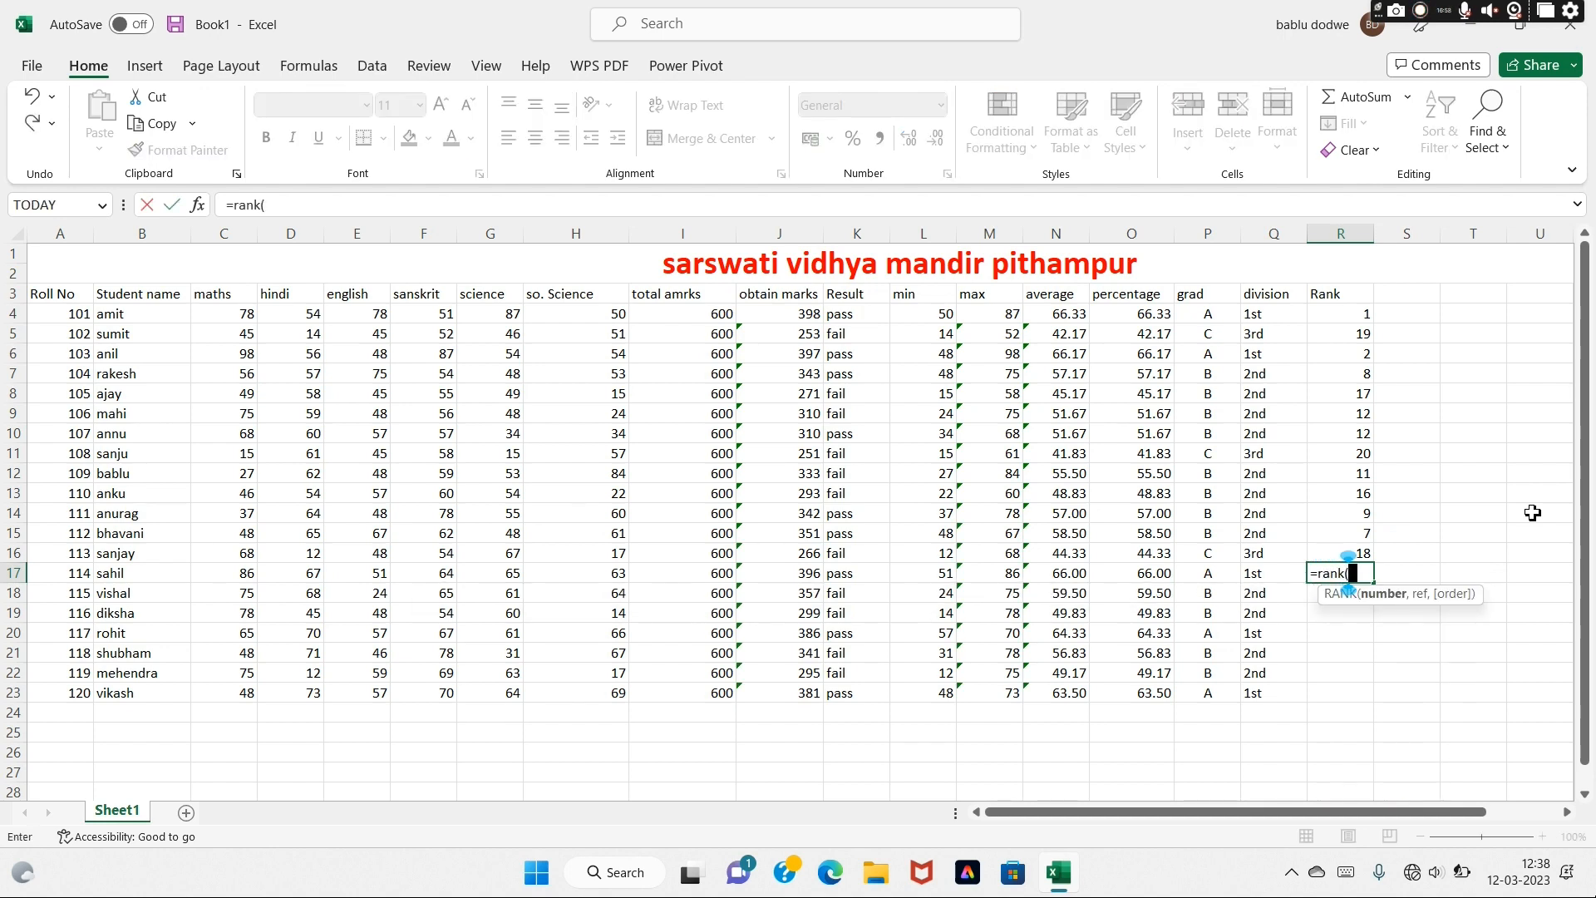
type("j17,")
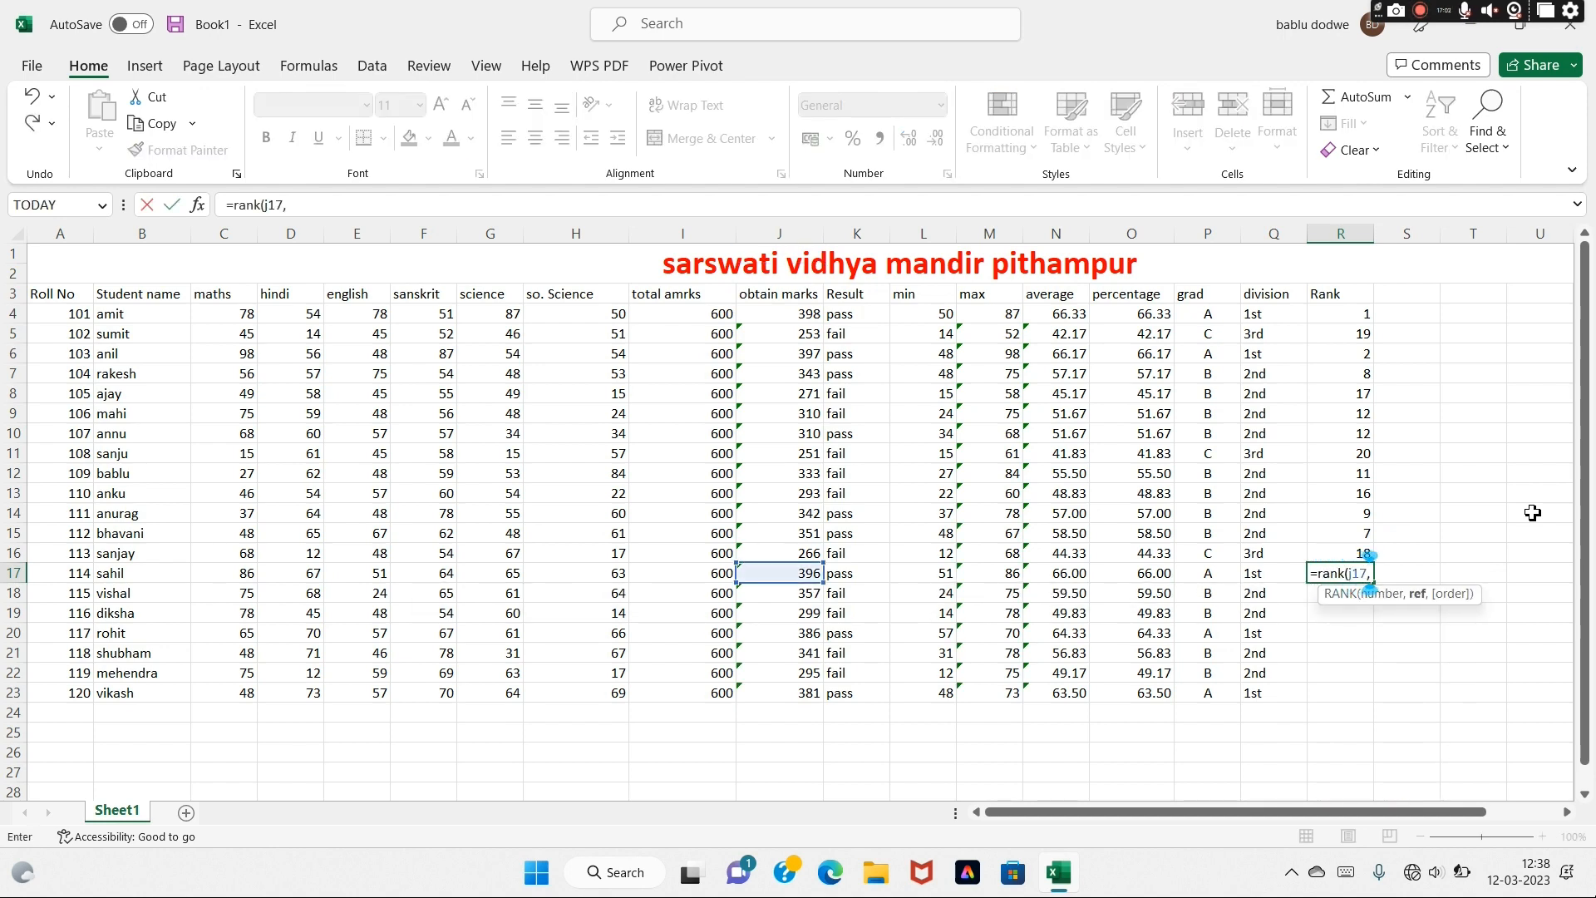
type("j4:")
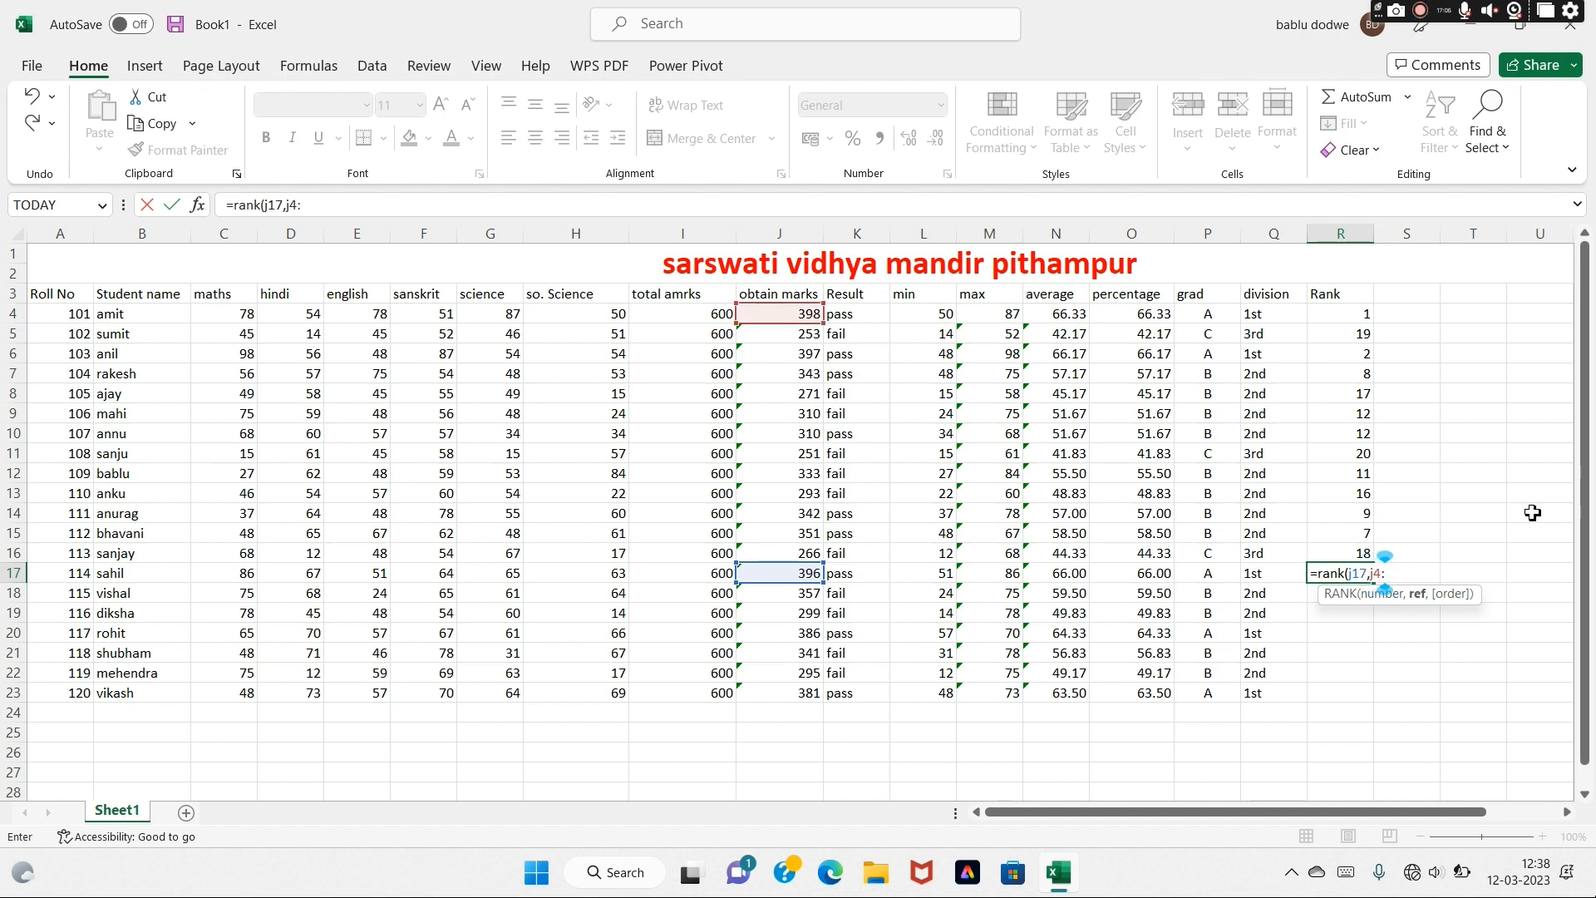
type("j23")
key("Return")
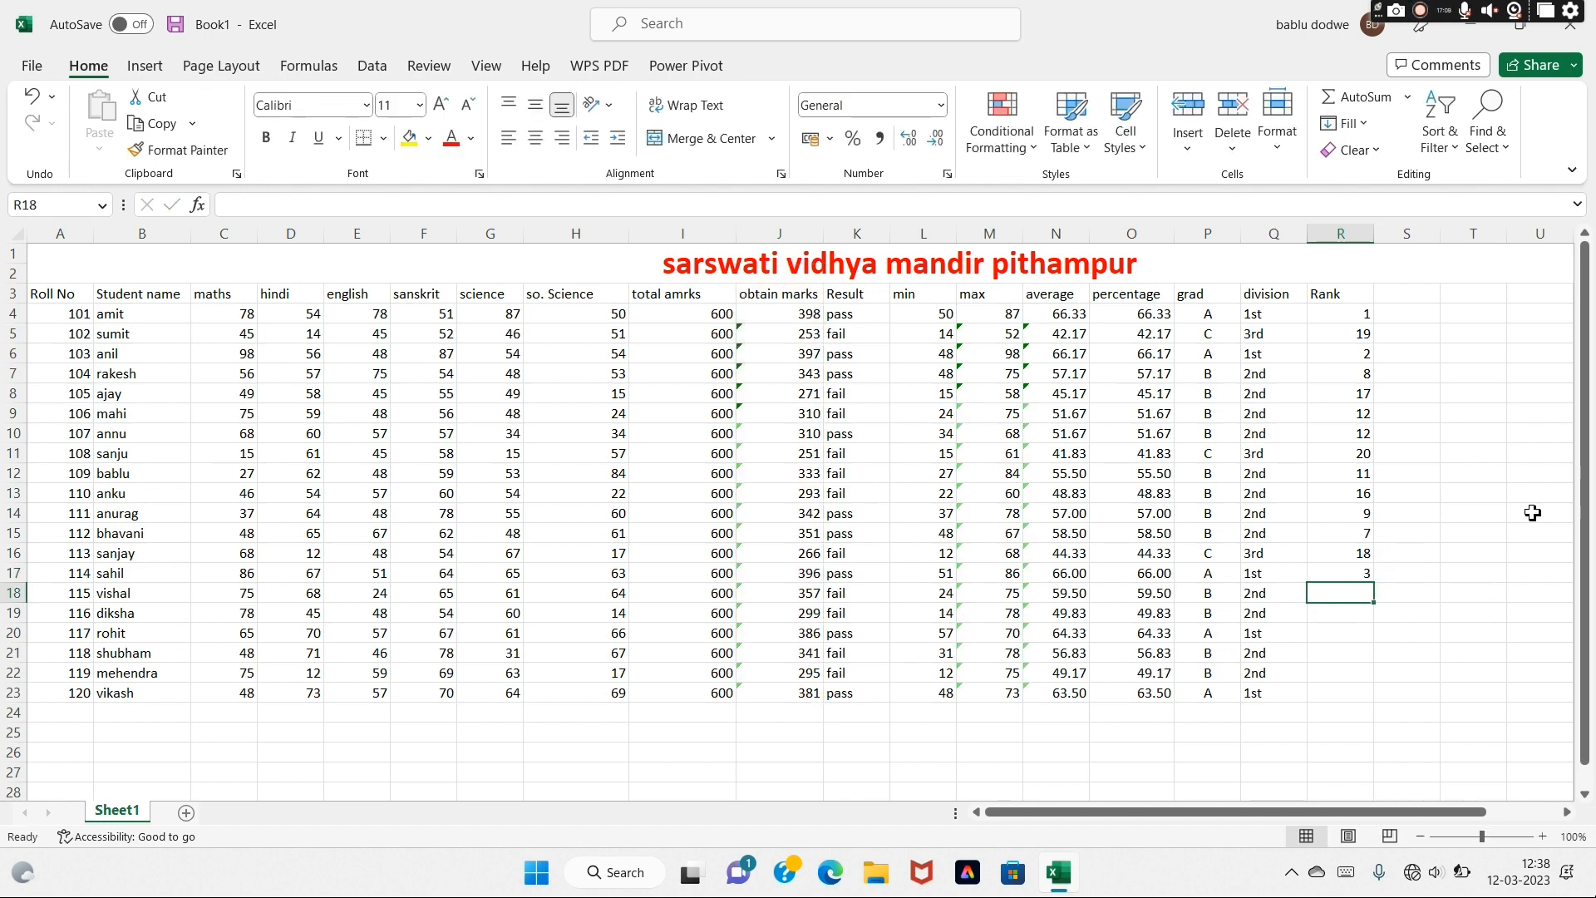
Rank the fifteenth student's obtained marks in R18 with the formula =rank(j18,j4:j23)
type("=rank")
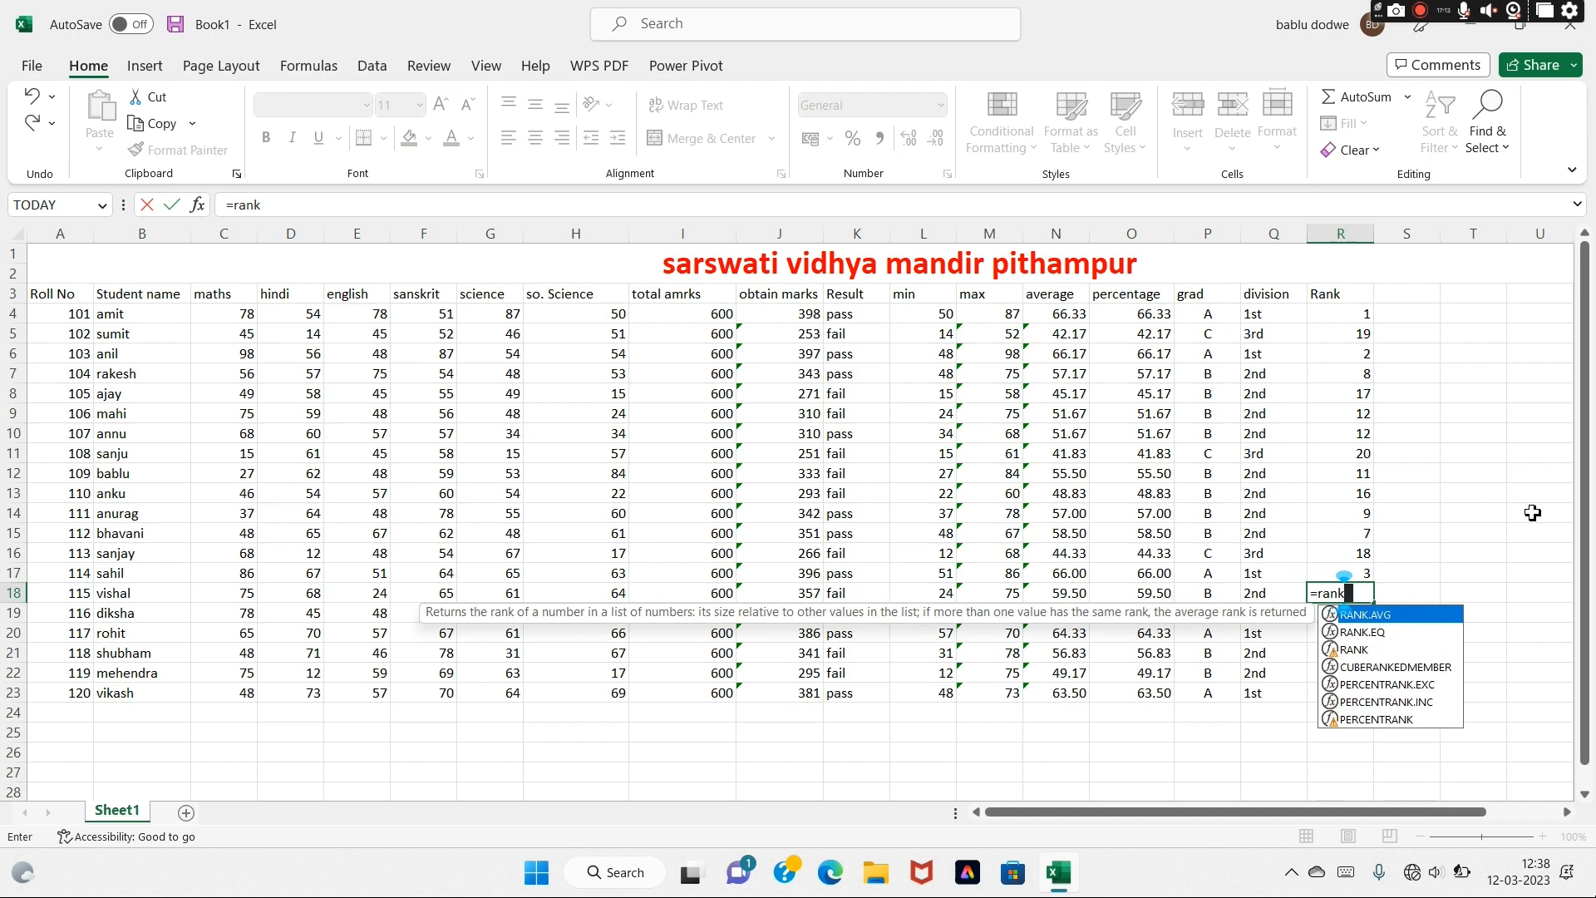
type("(j18")
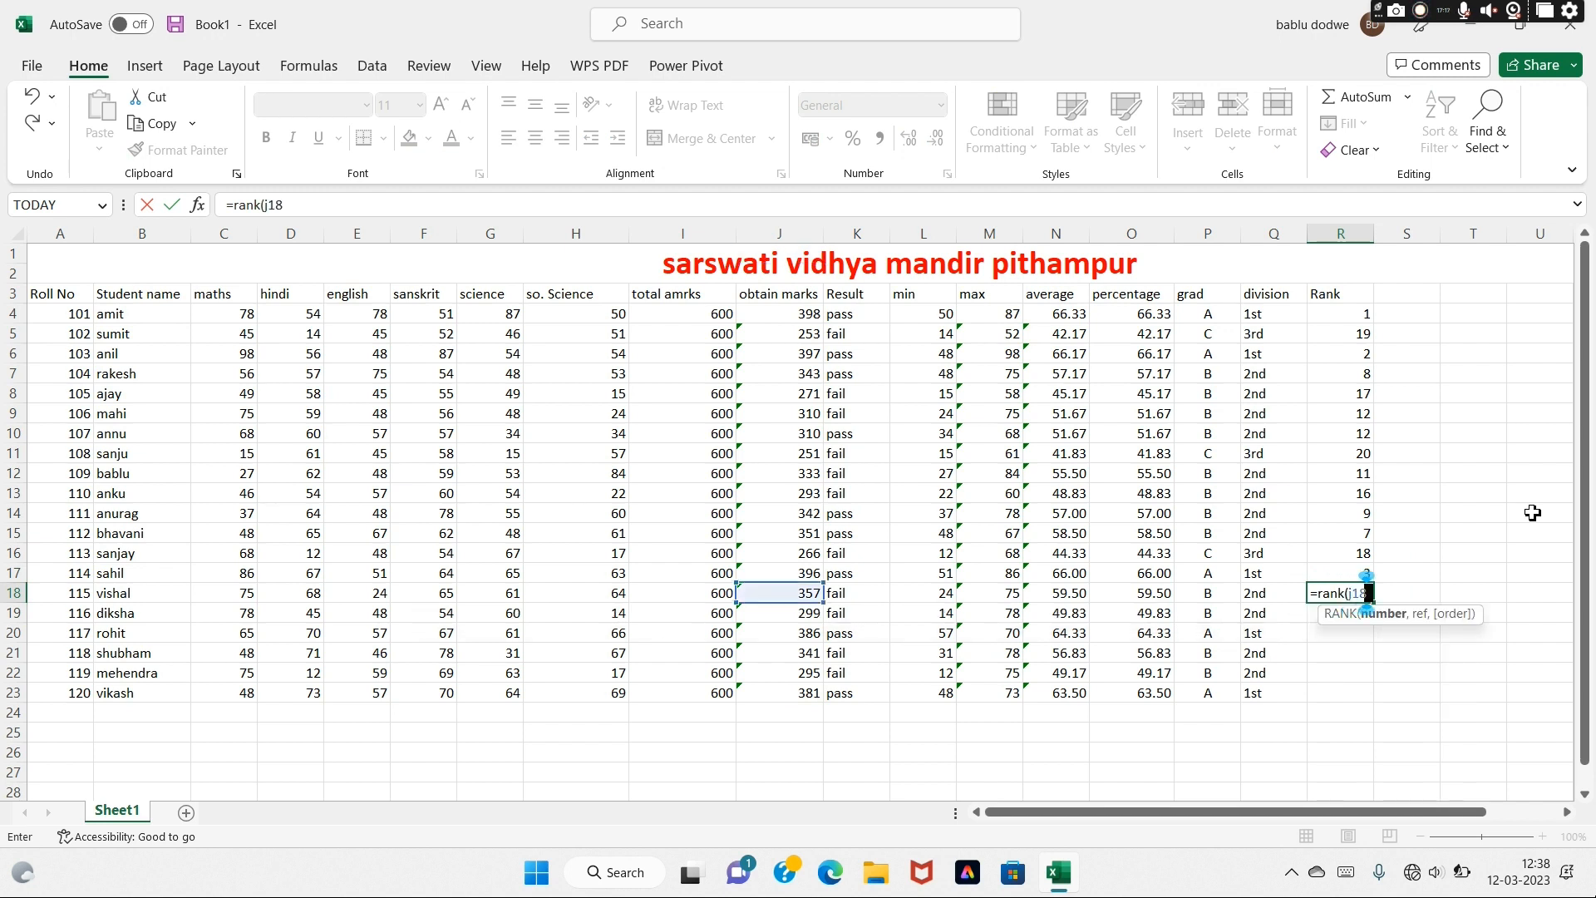
type(",j4")
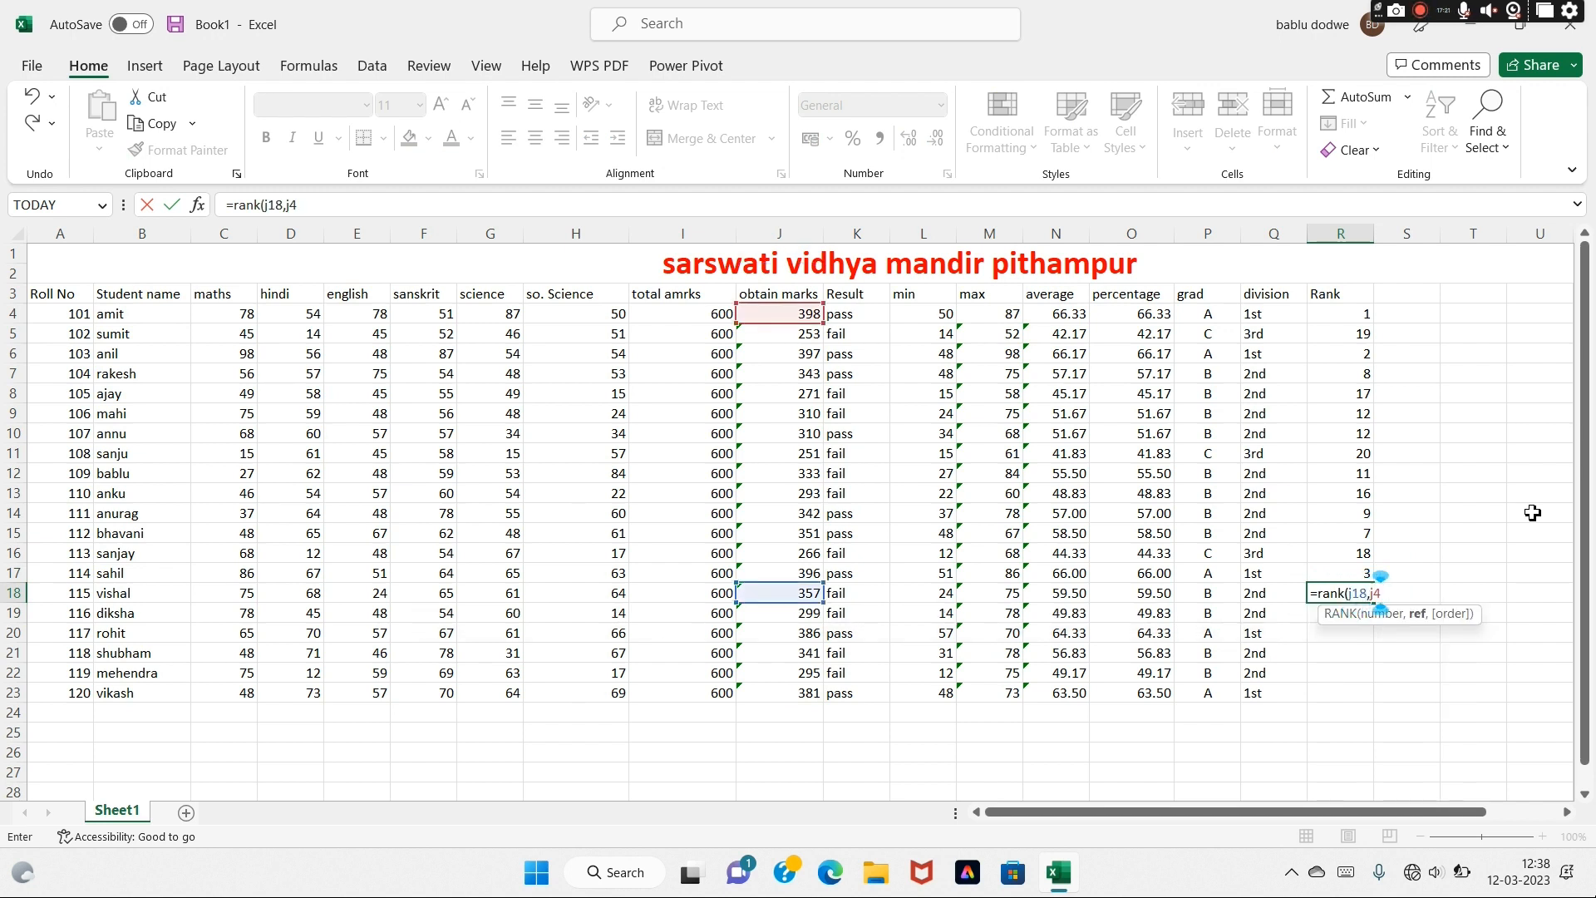
type(":j23)")
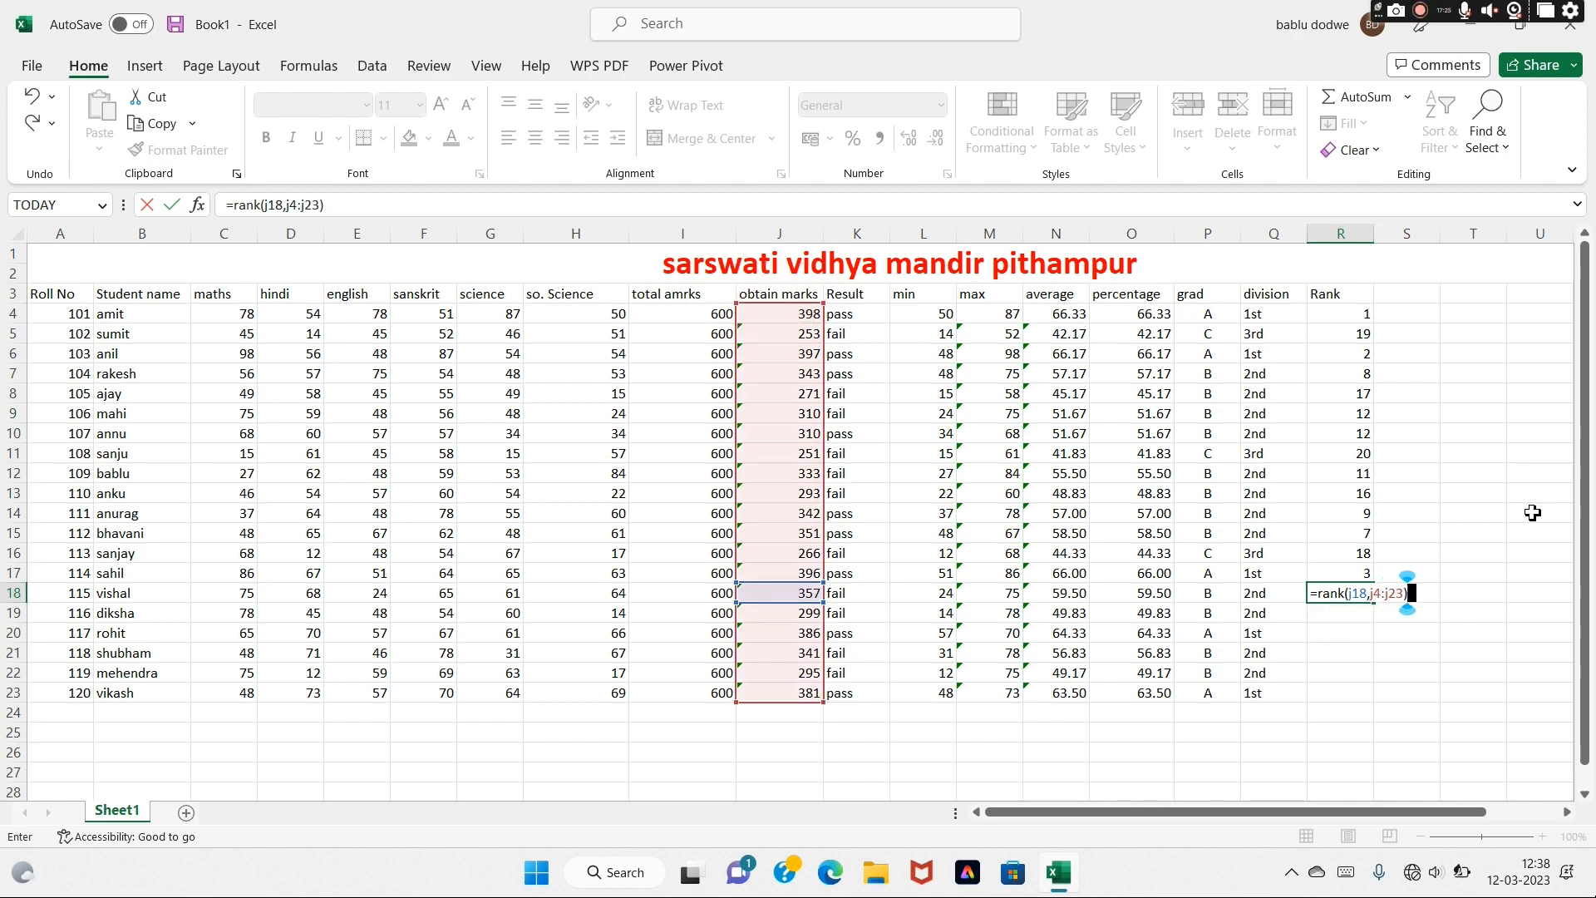
key("Return")
Rank the sixteenth student's obtained marks in R19 with the formula =rank(j19,j4:j23)
type("=r")
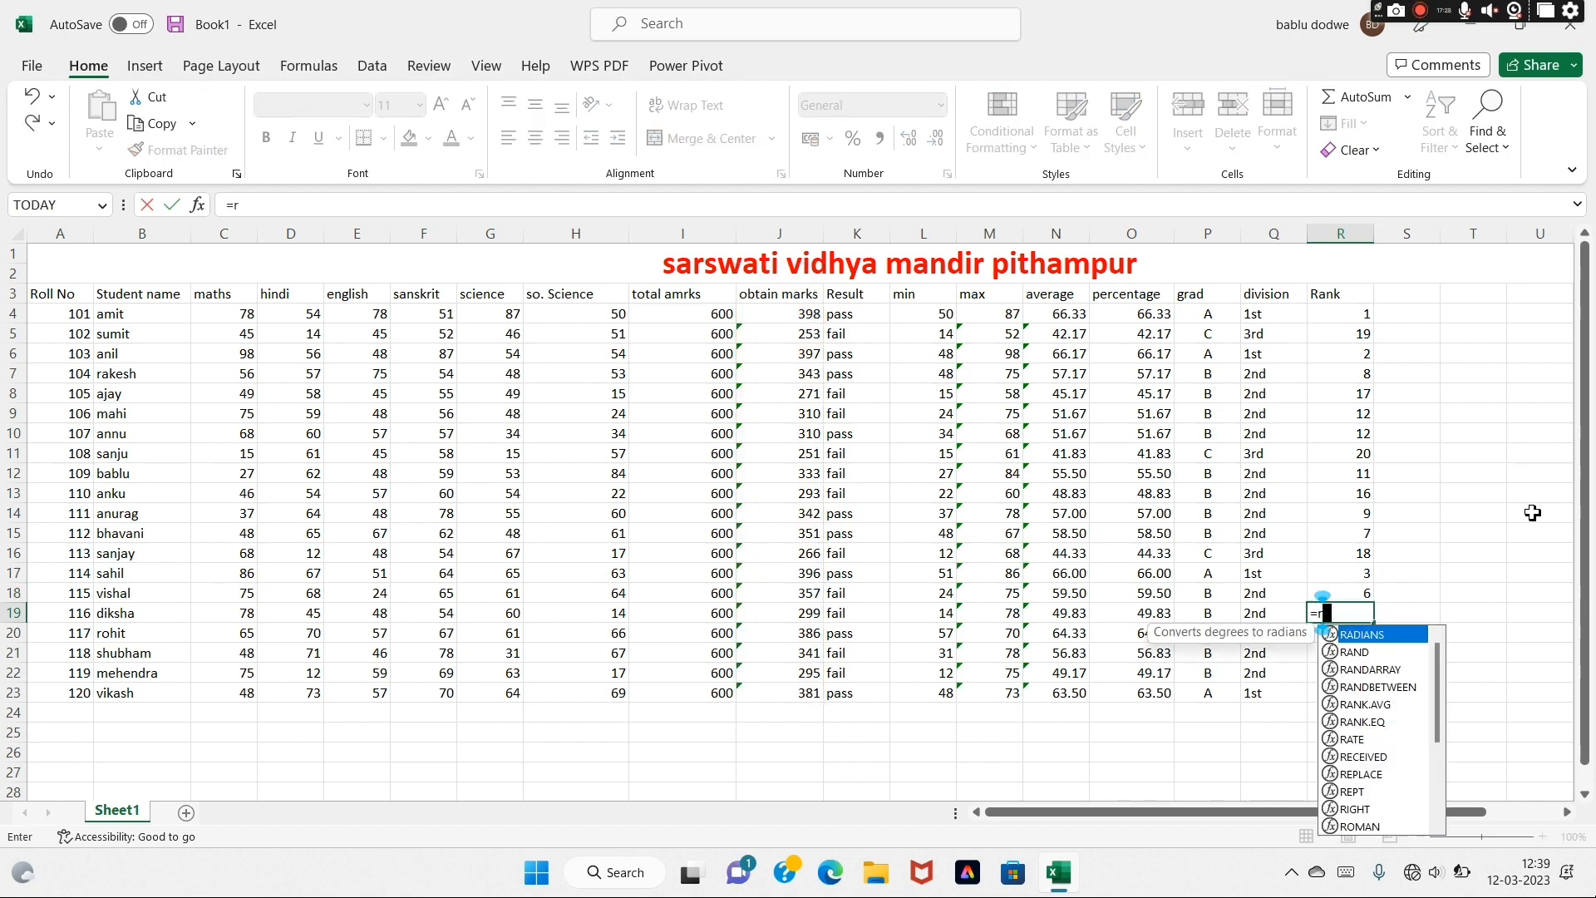
type("ank(j1")
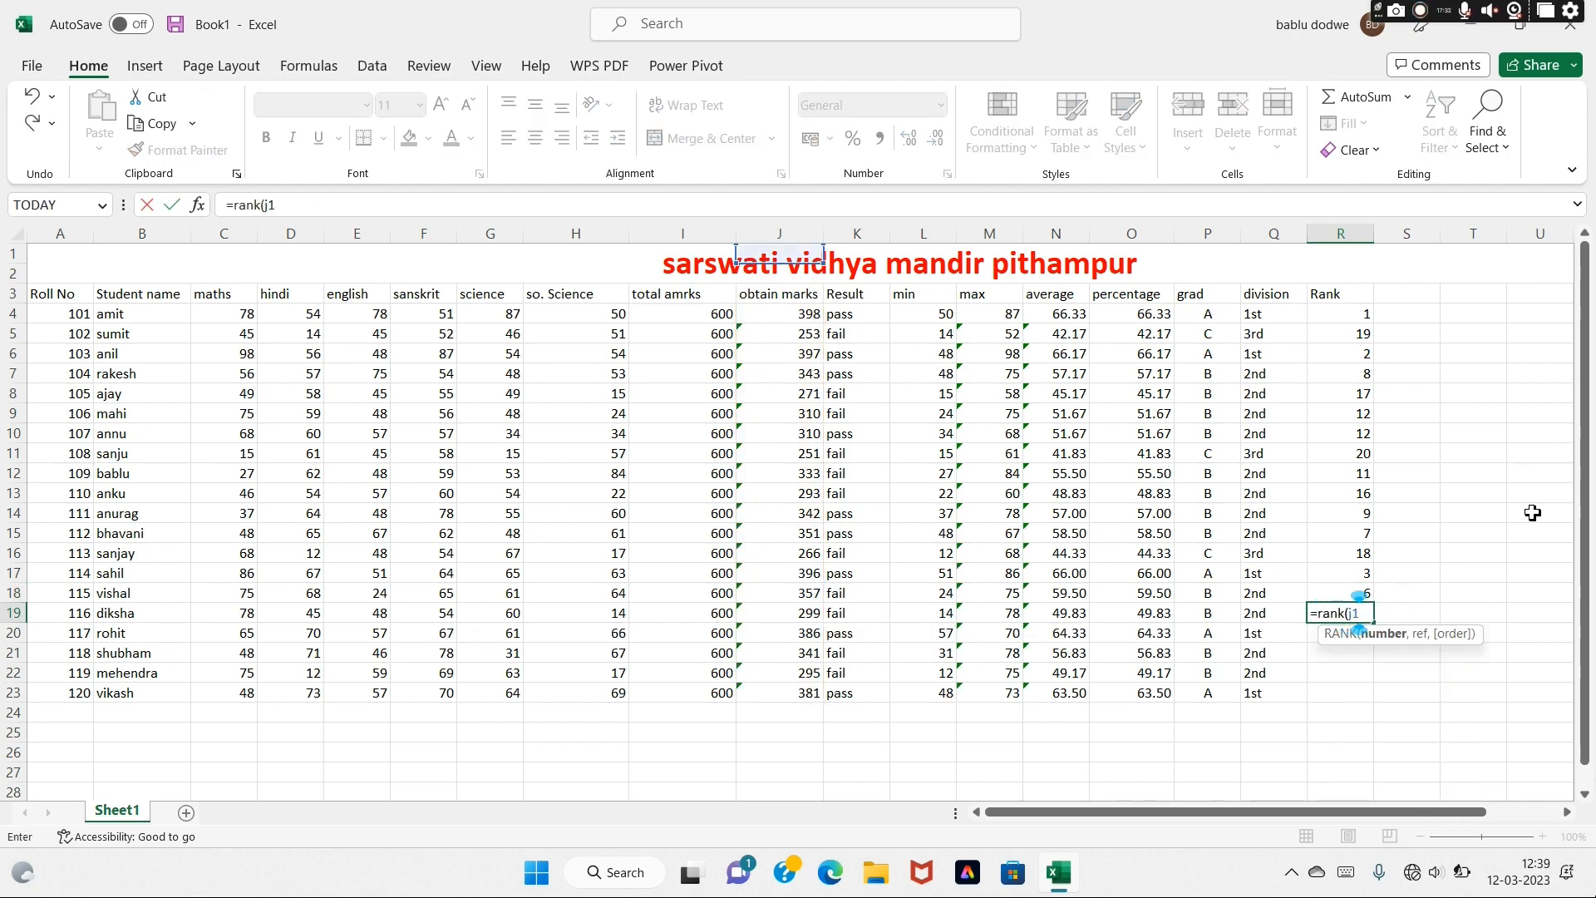
type("9,j4")
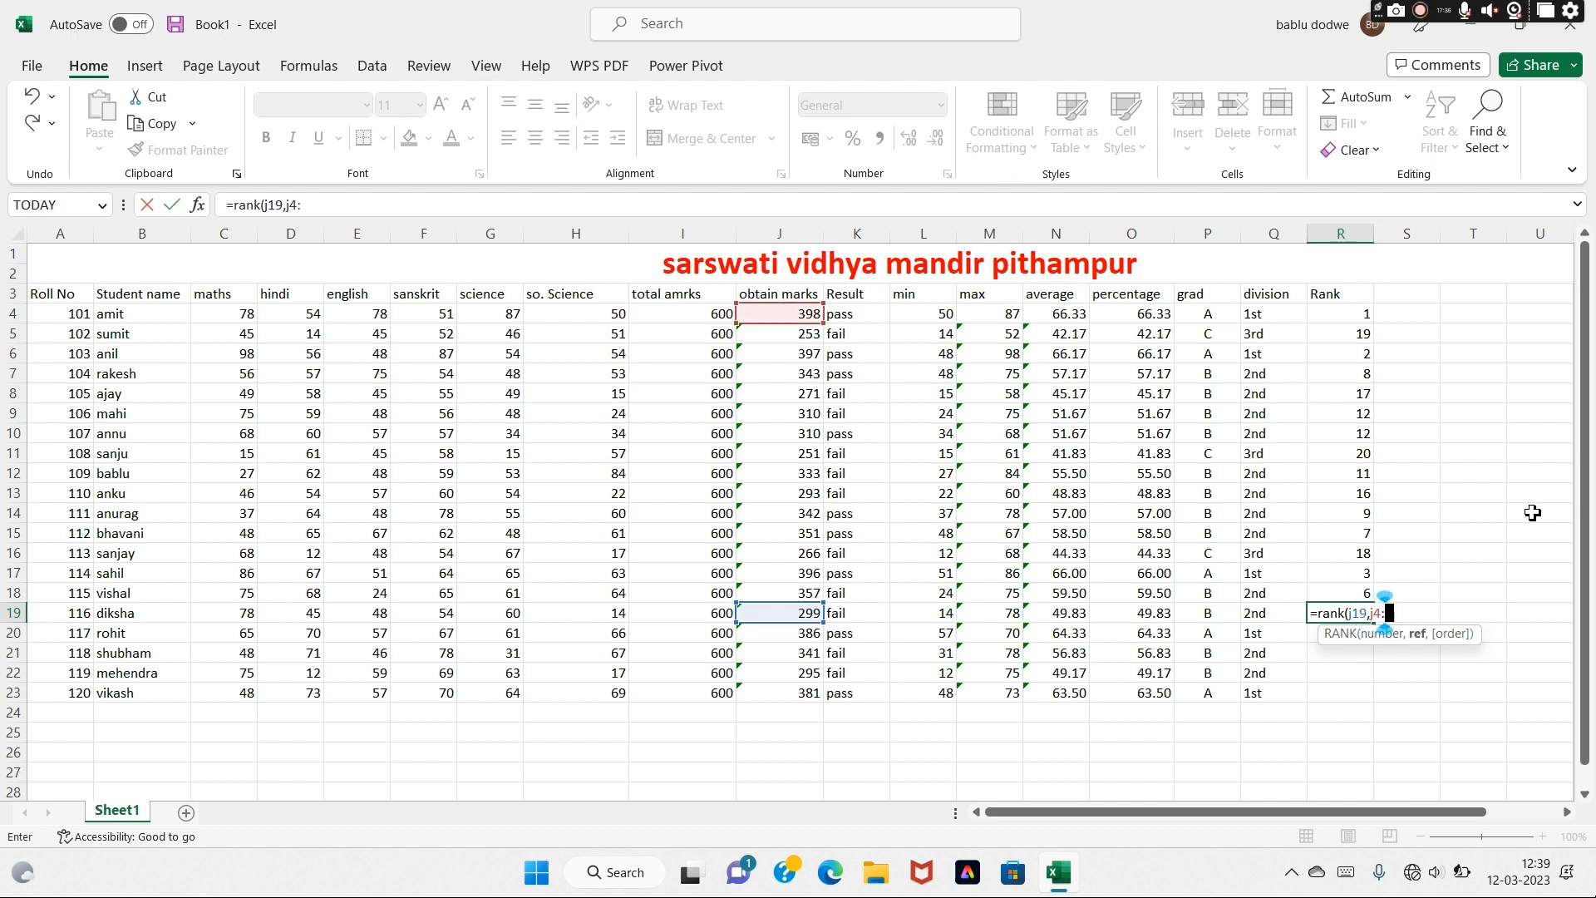
type(":j23")
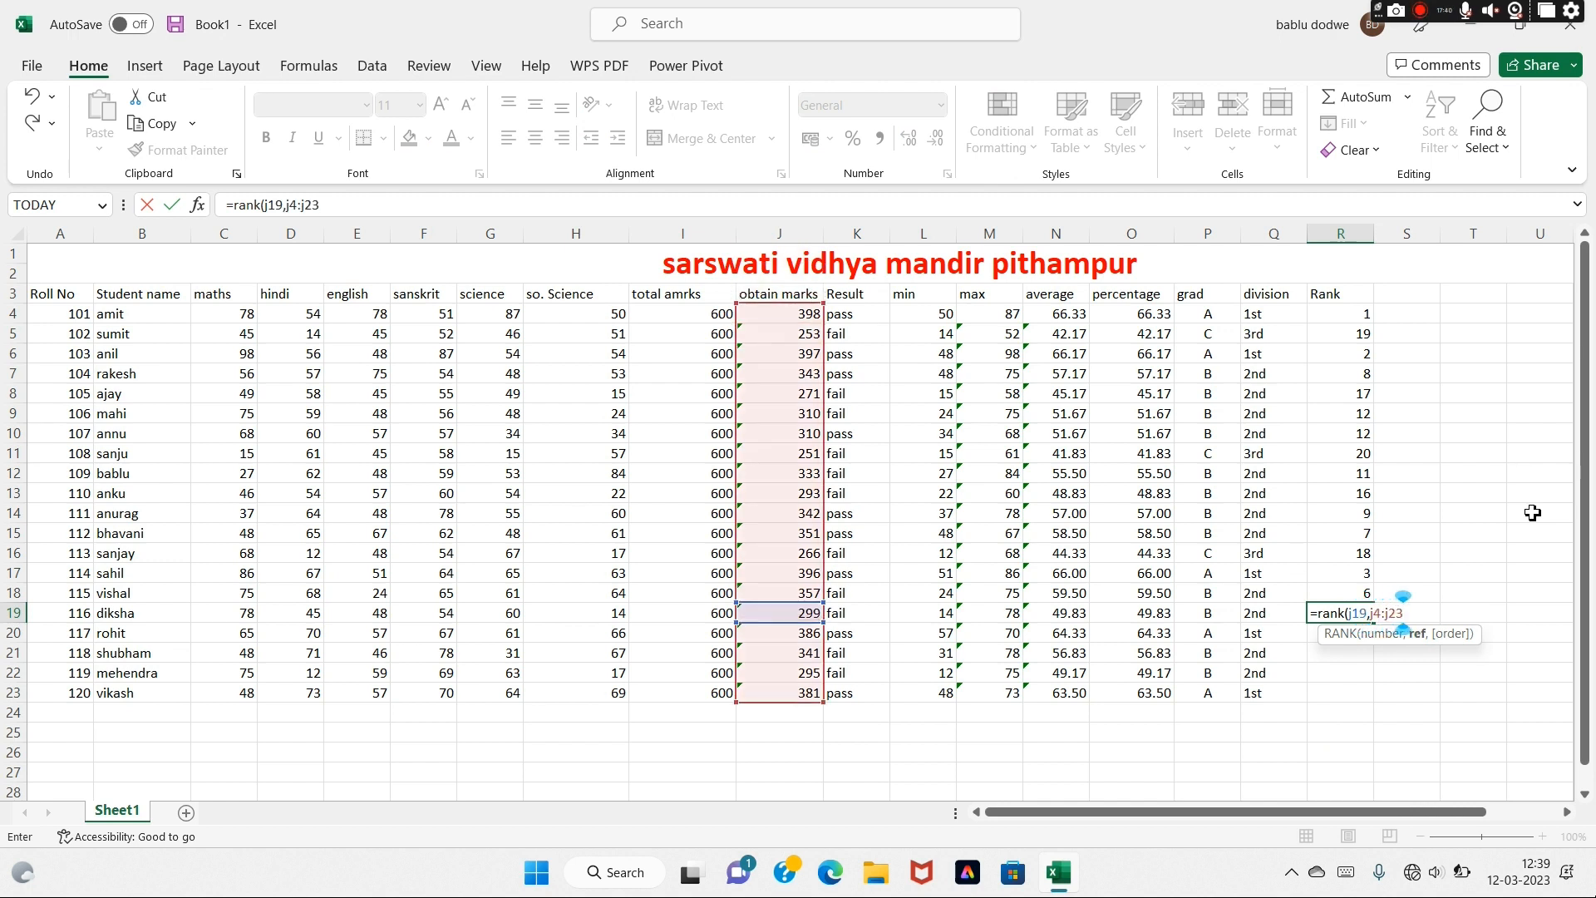
key("Return")
Rank the seventeenth student's obtained marks in R20 with the formula =rank(j20,j4:j23)
type("=r")
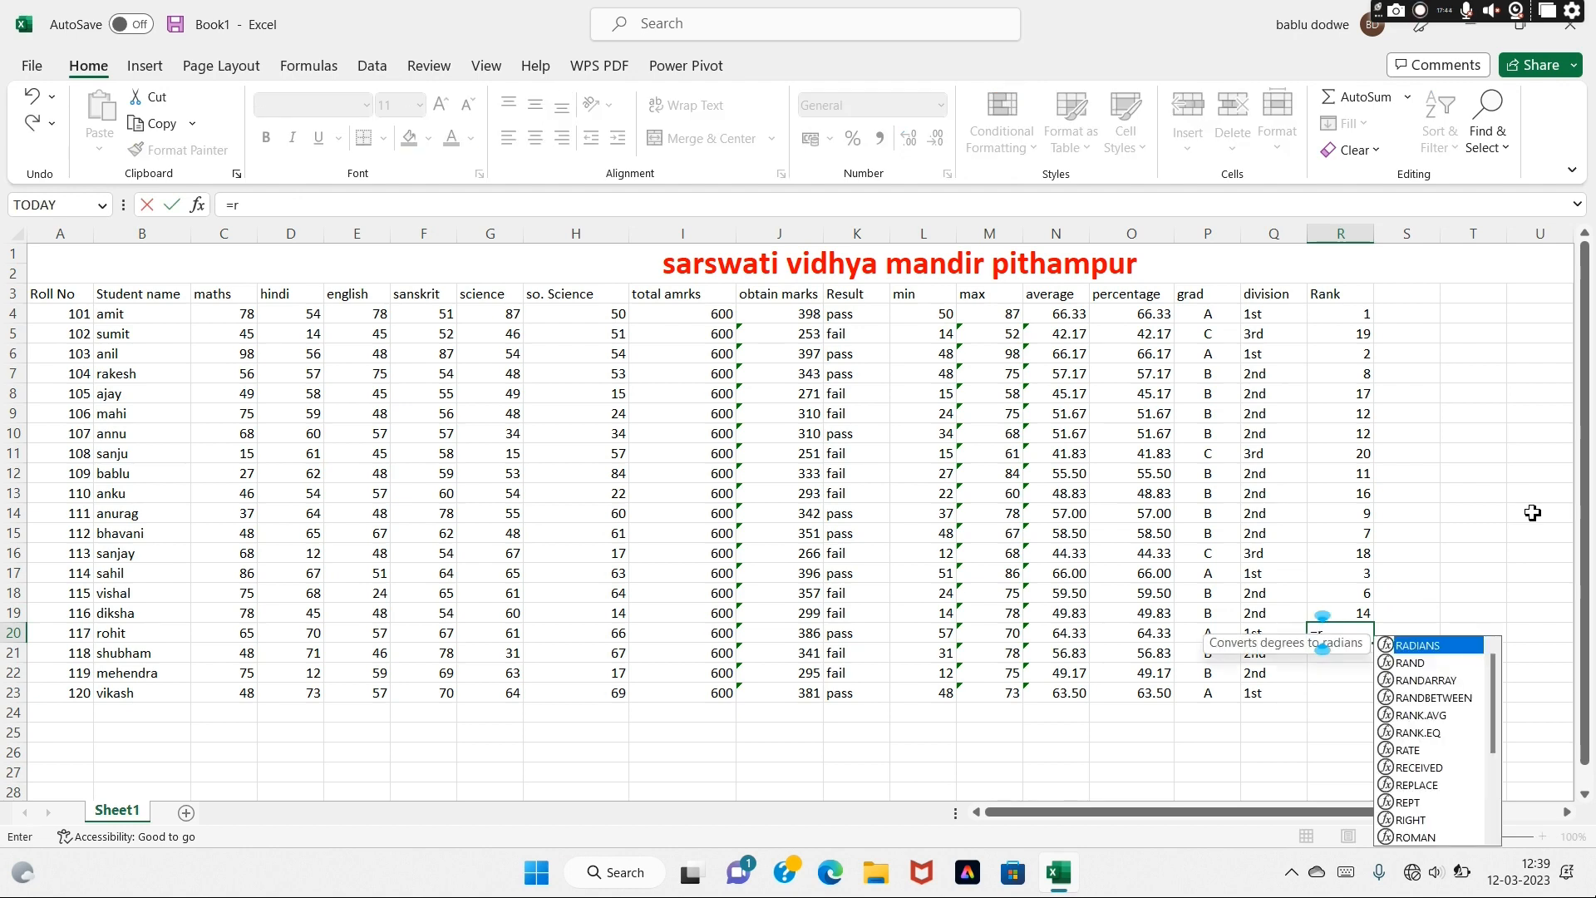
type("ank(")
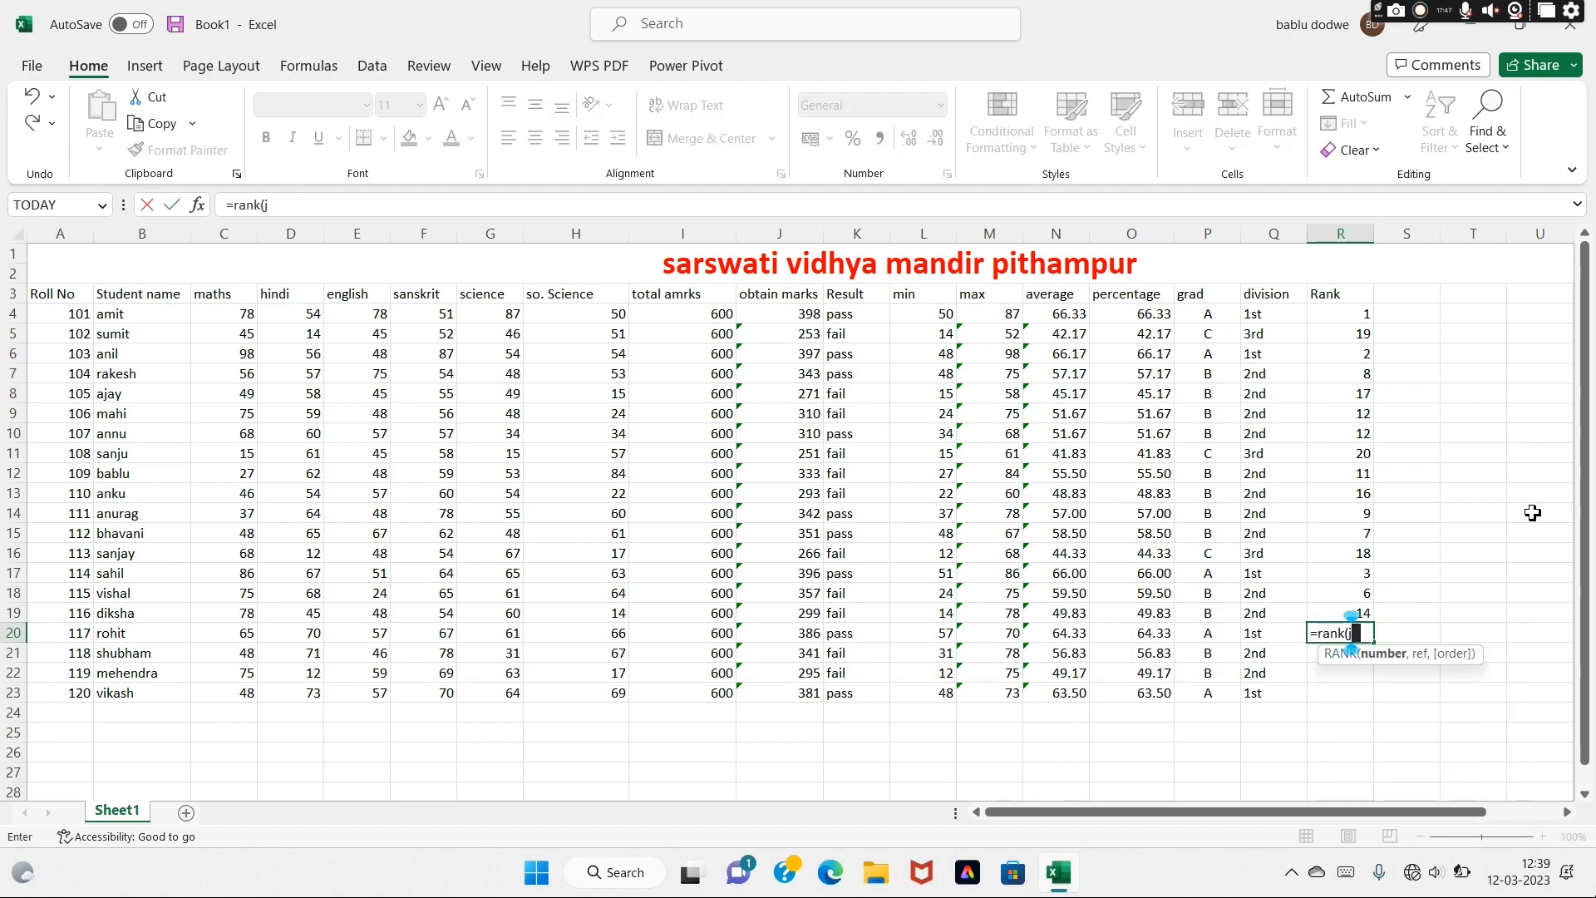
type("j20,")
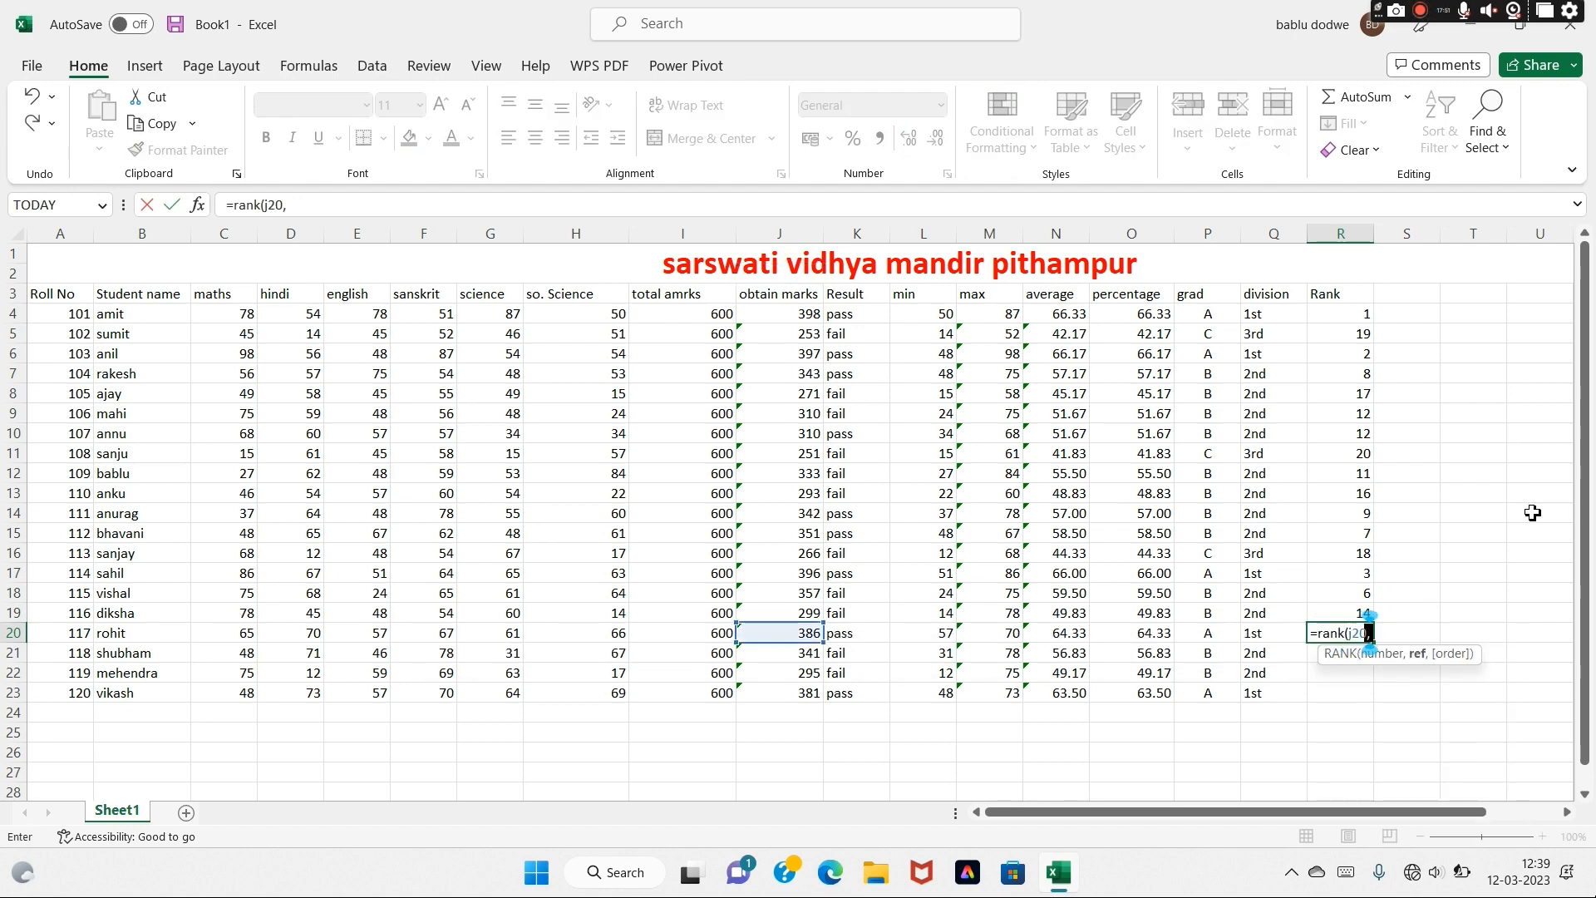
type("j4:j")
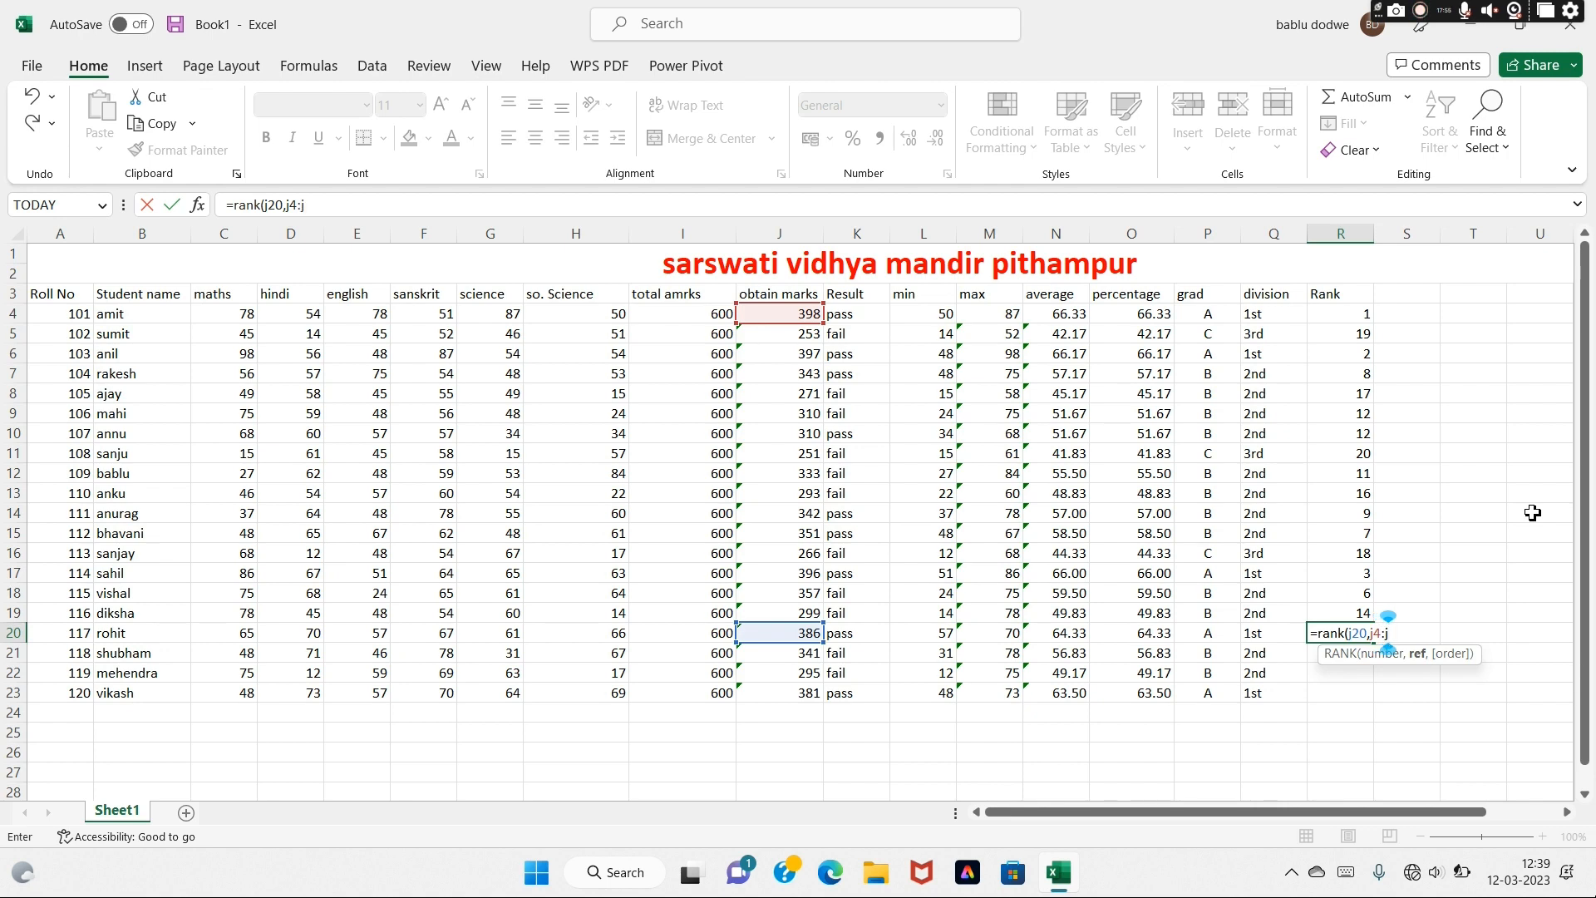
type("23")
key("Return")
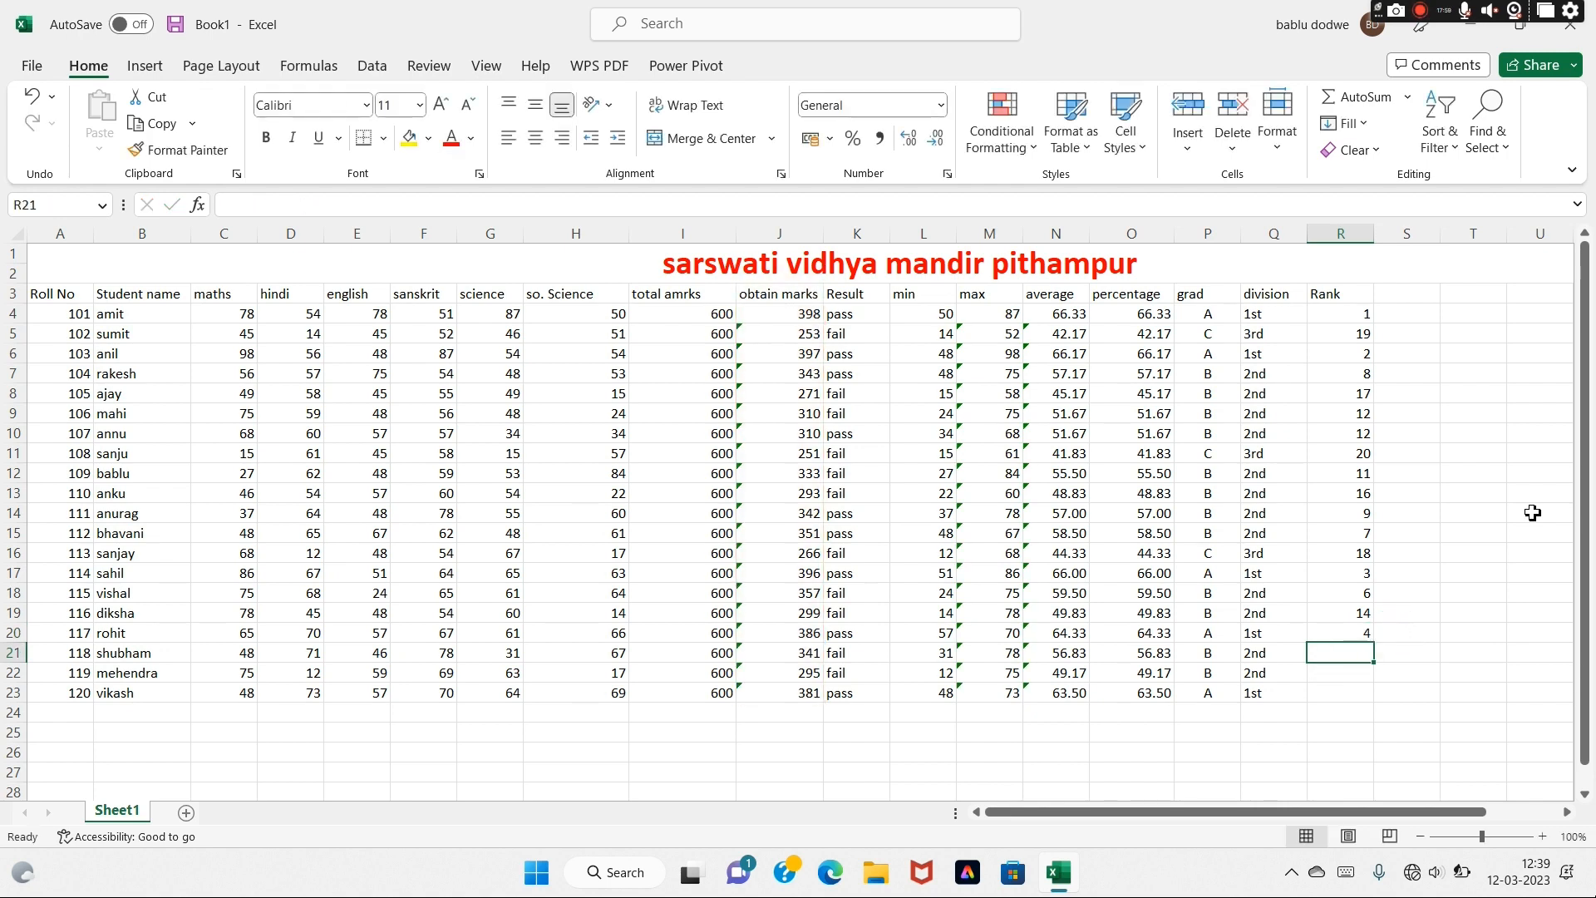
Rank the eighteenth student's obtained marks in R21 with the formula =rank(j21,j4:j23)
type("=rank(")
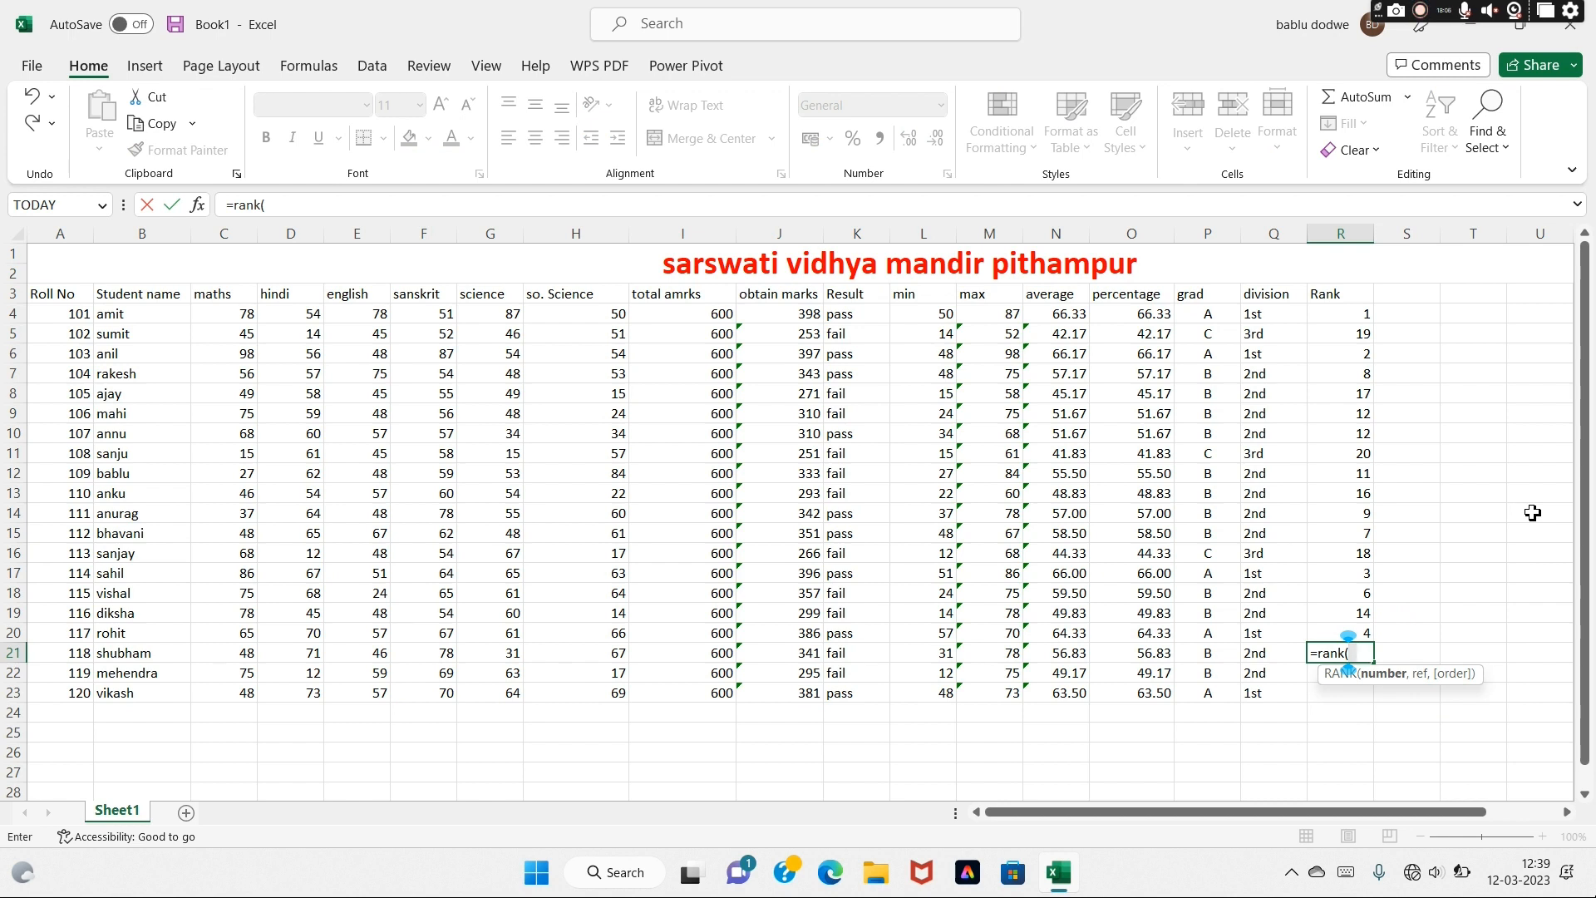
type("j20")
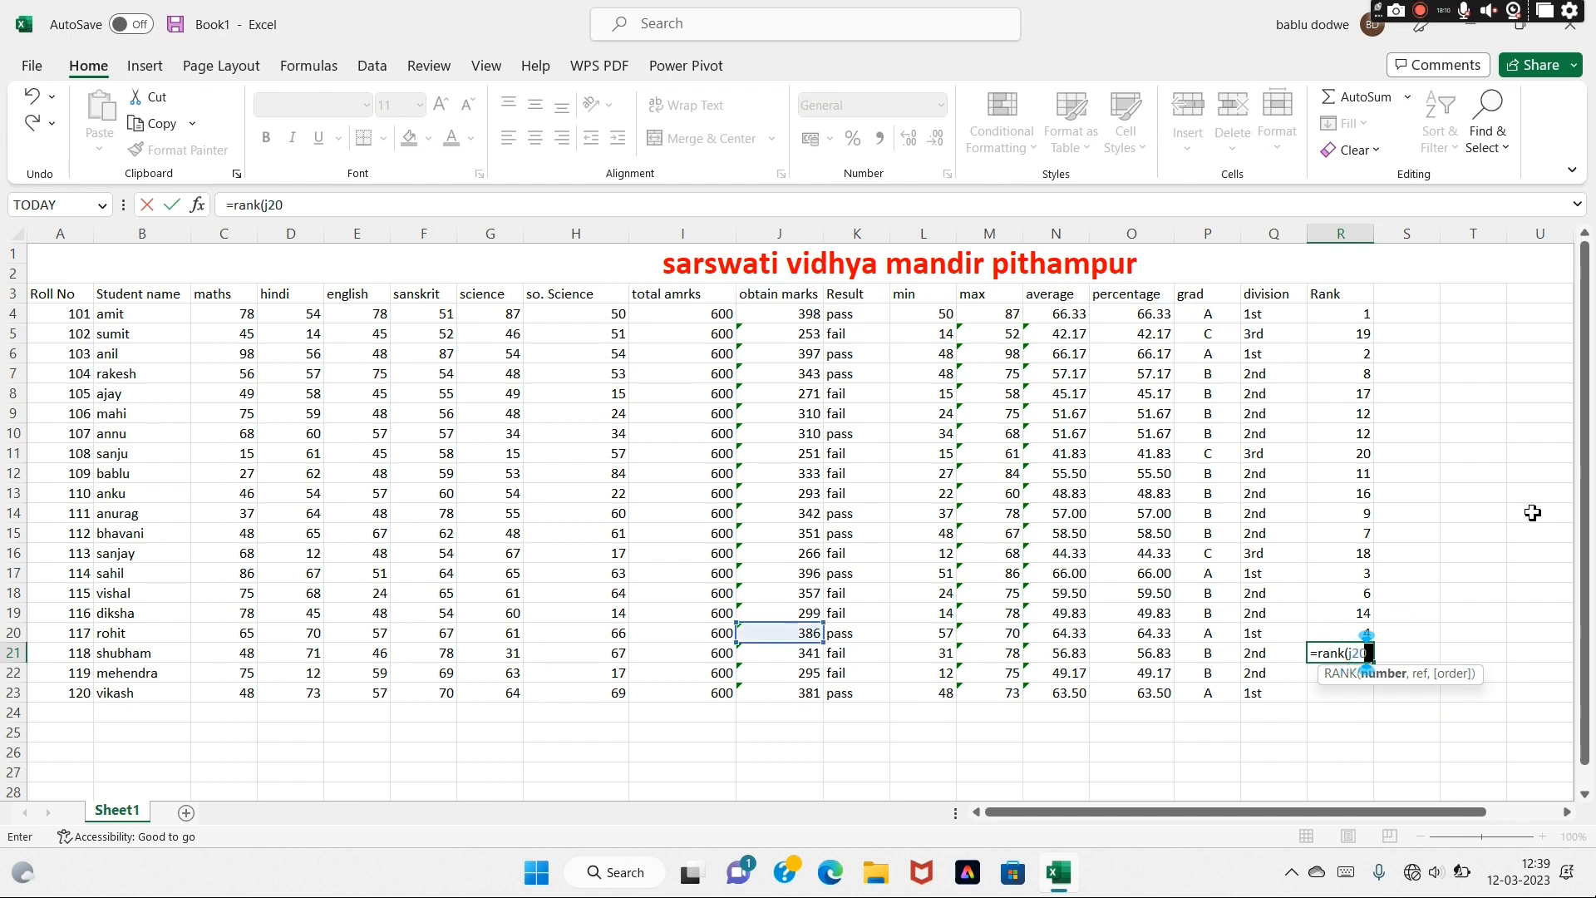
key("BackSpace")
type("1")
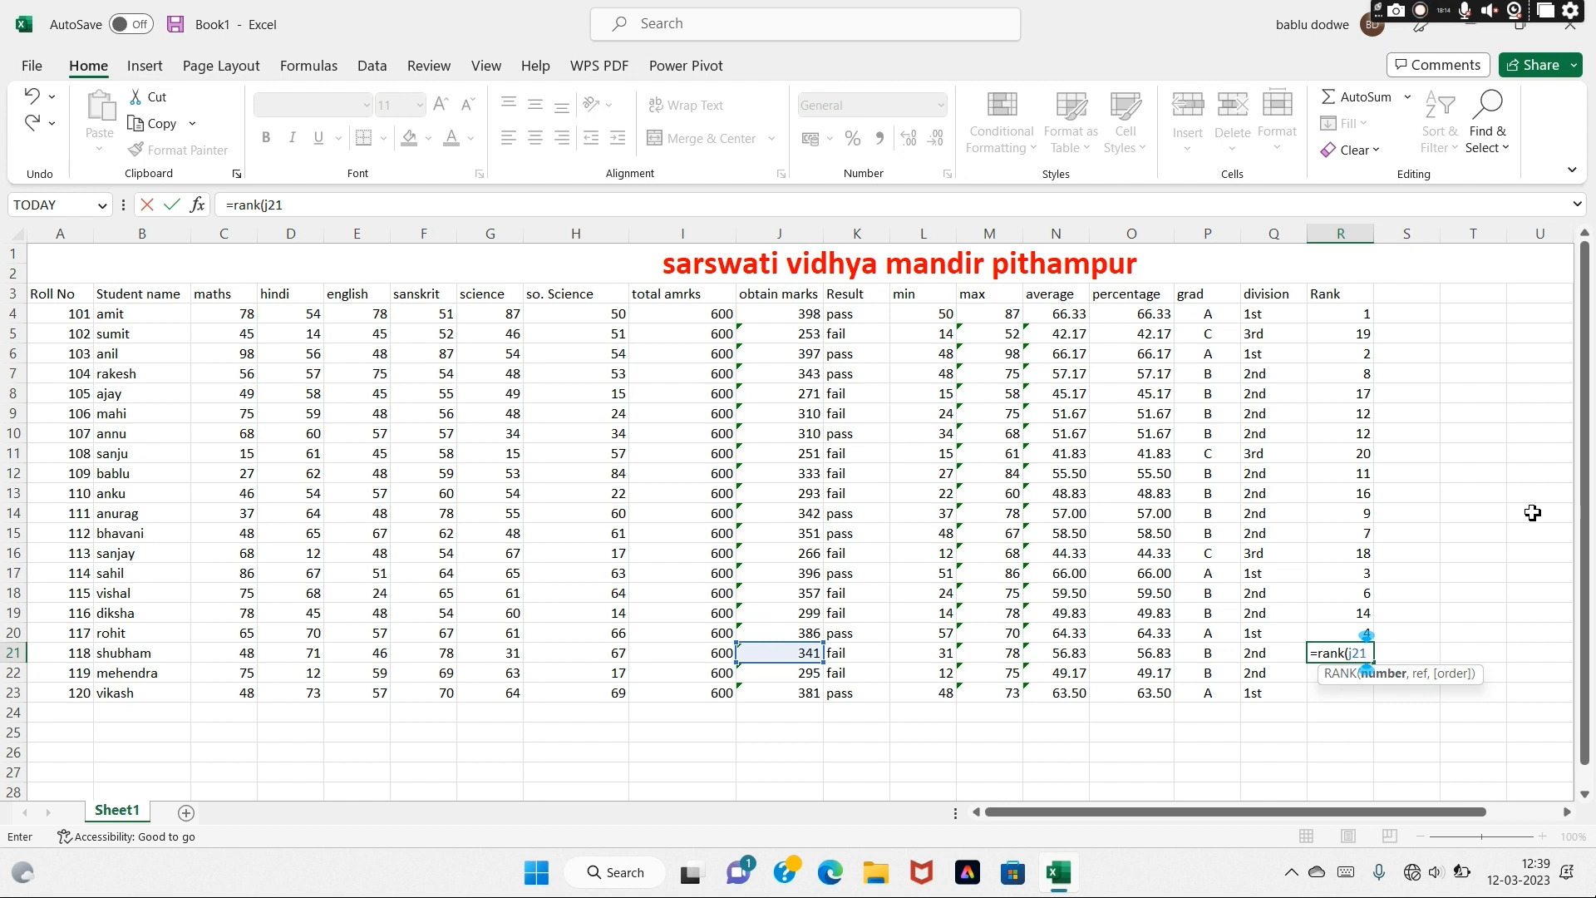
type(",j")
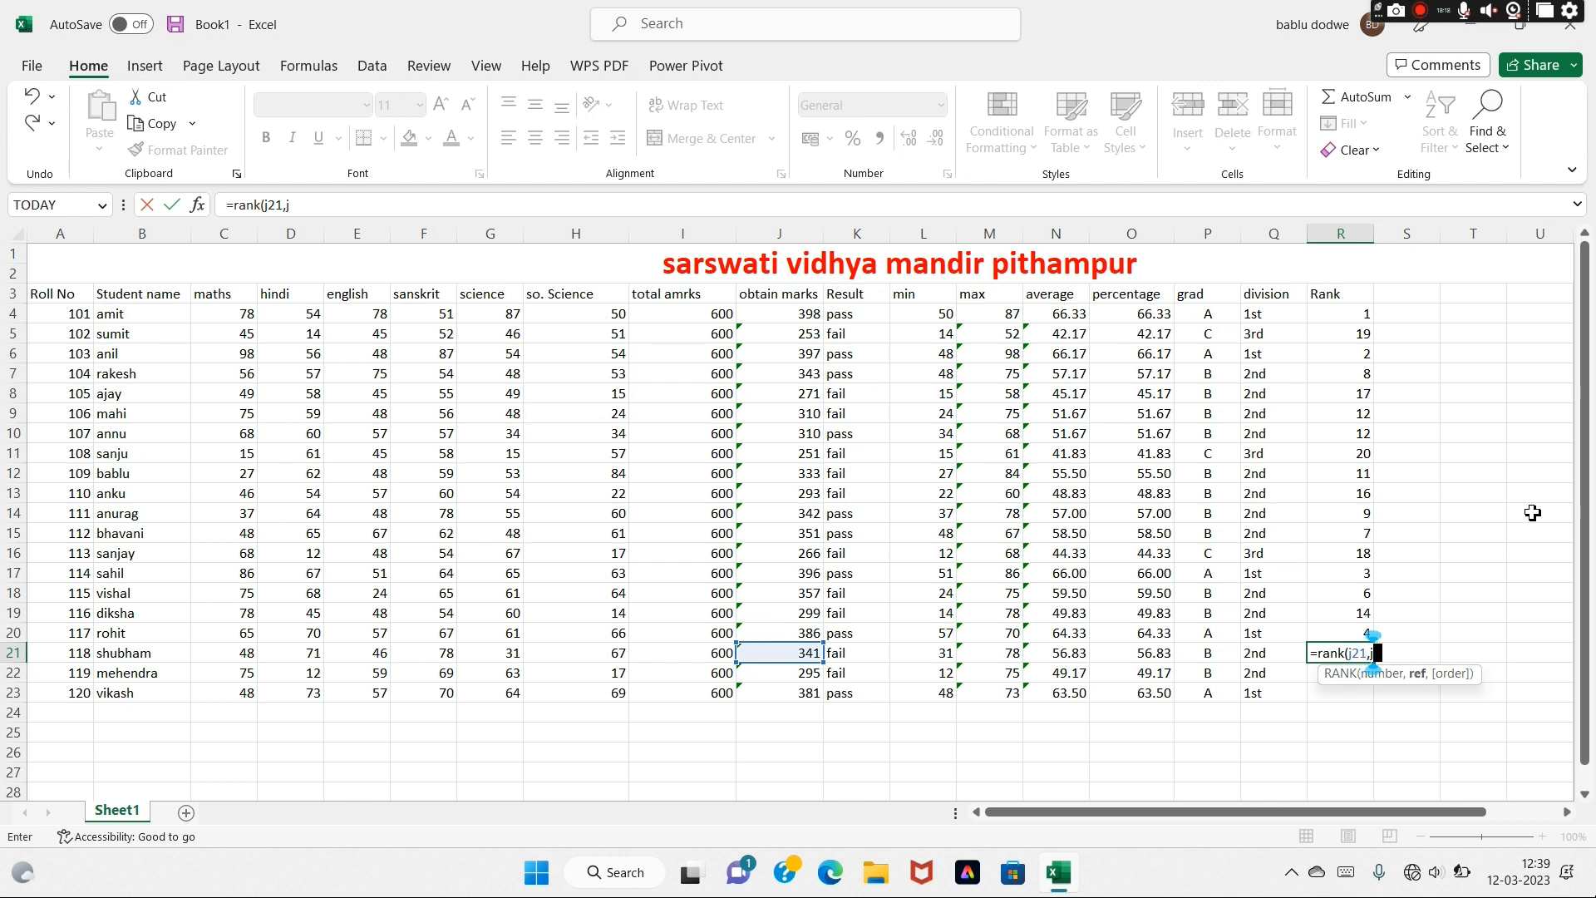
type("4:j23")
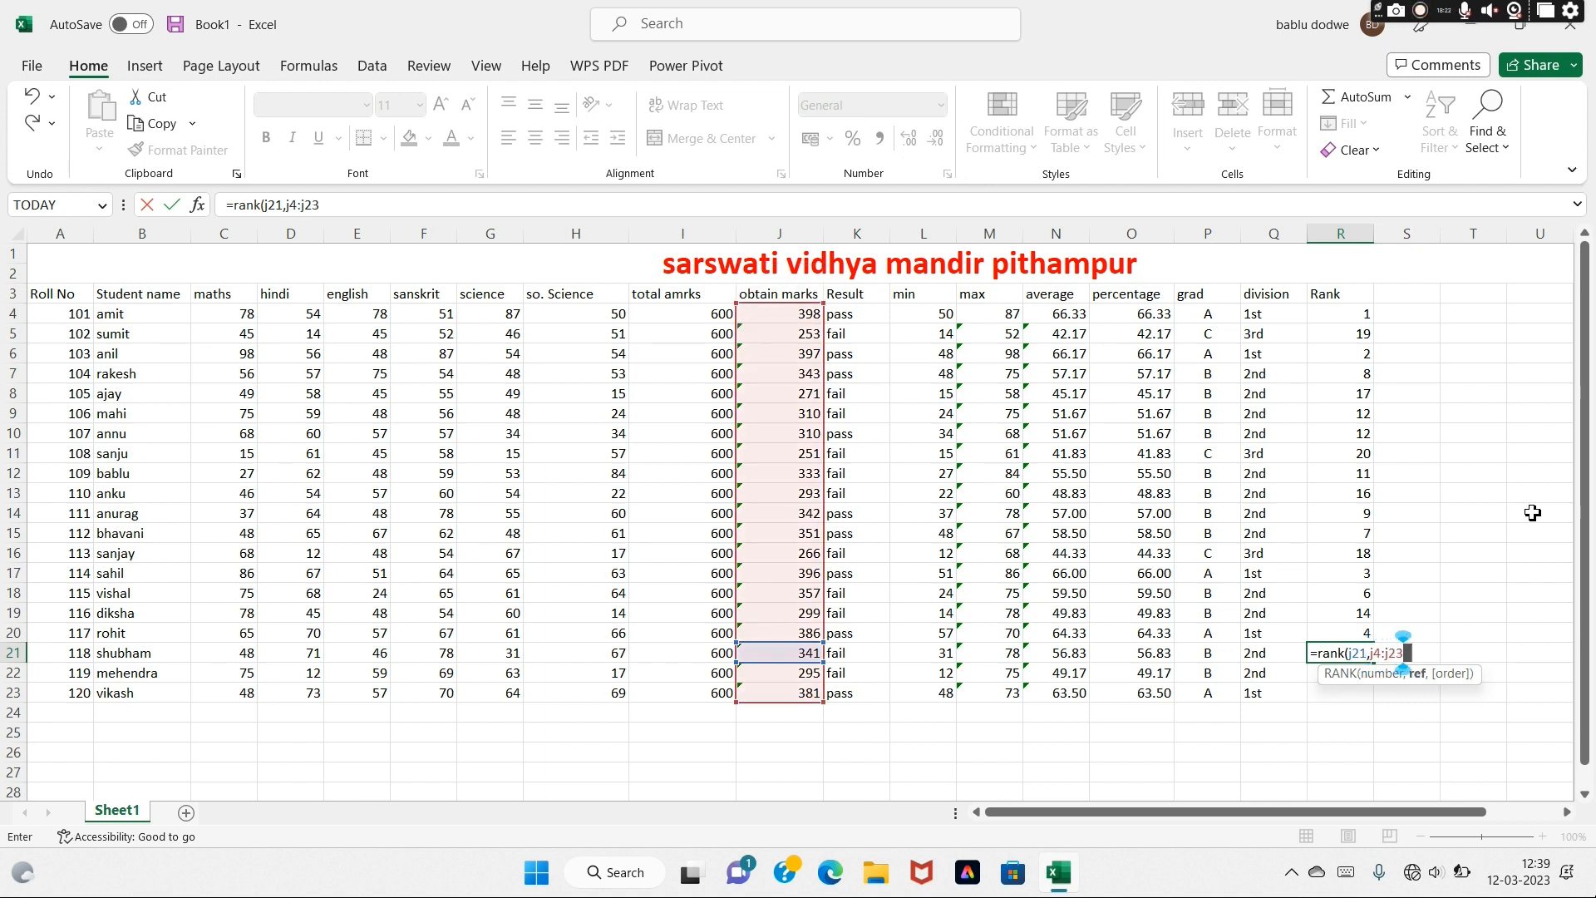
type(")")
key("Return")
Rank the nineteenth student's obtained marks in R22 with the formula =rank(j22,j4:j23)
type("=r")
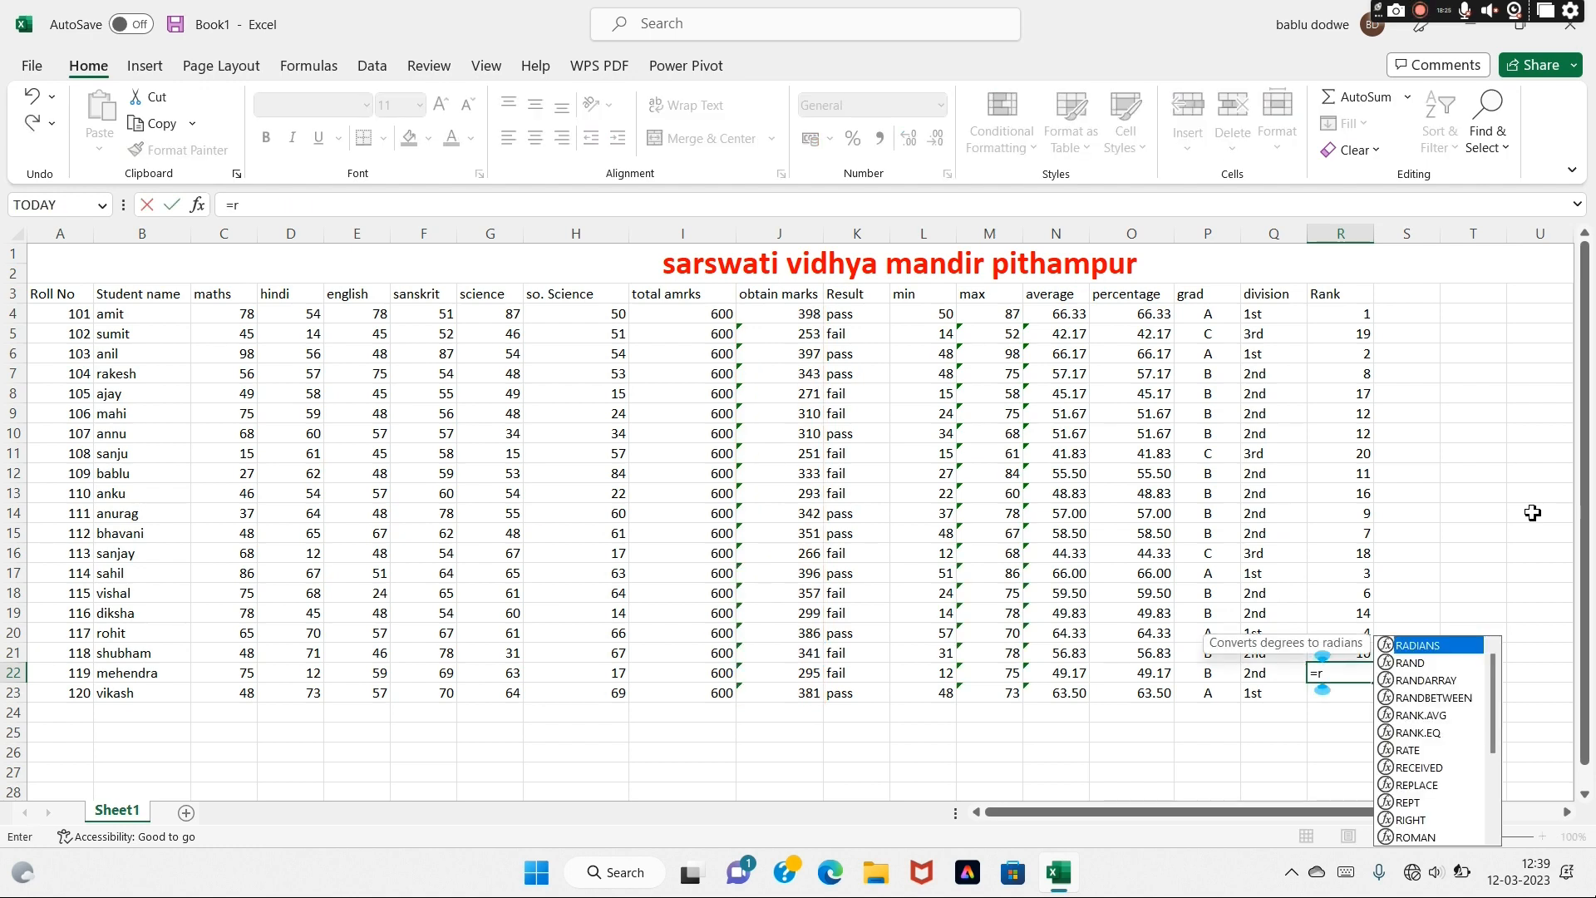
type("ank(")
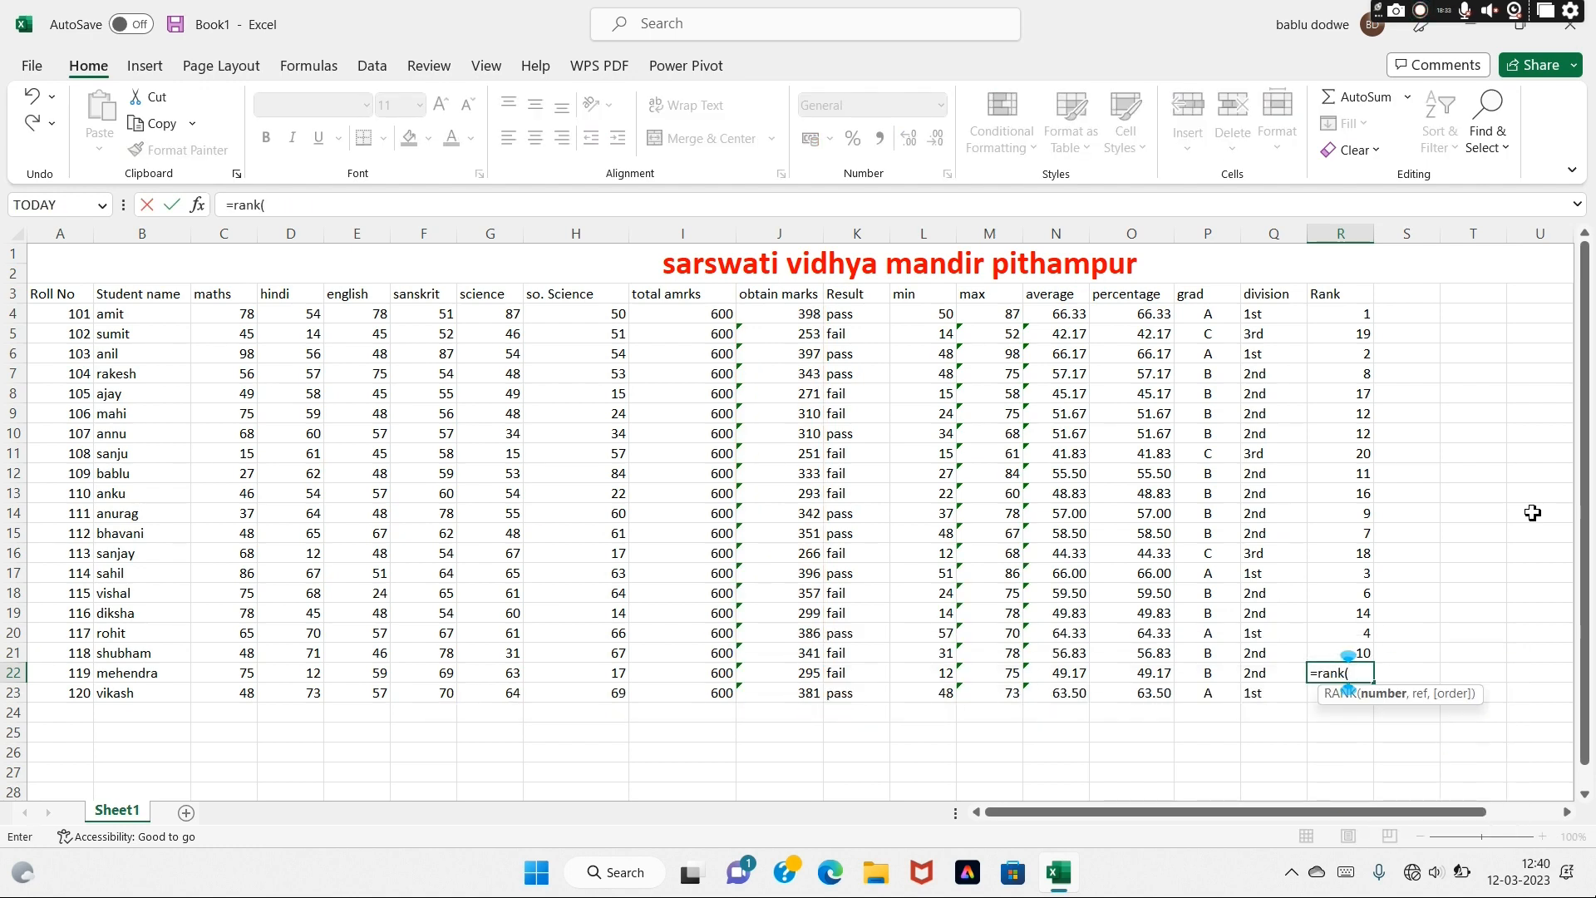
type("j22,")
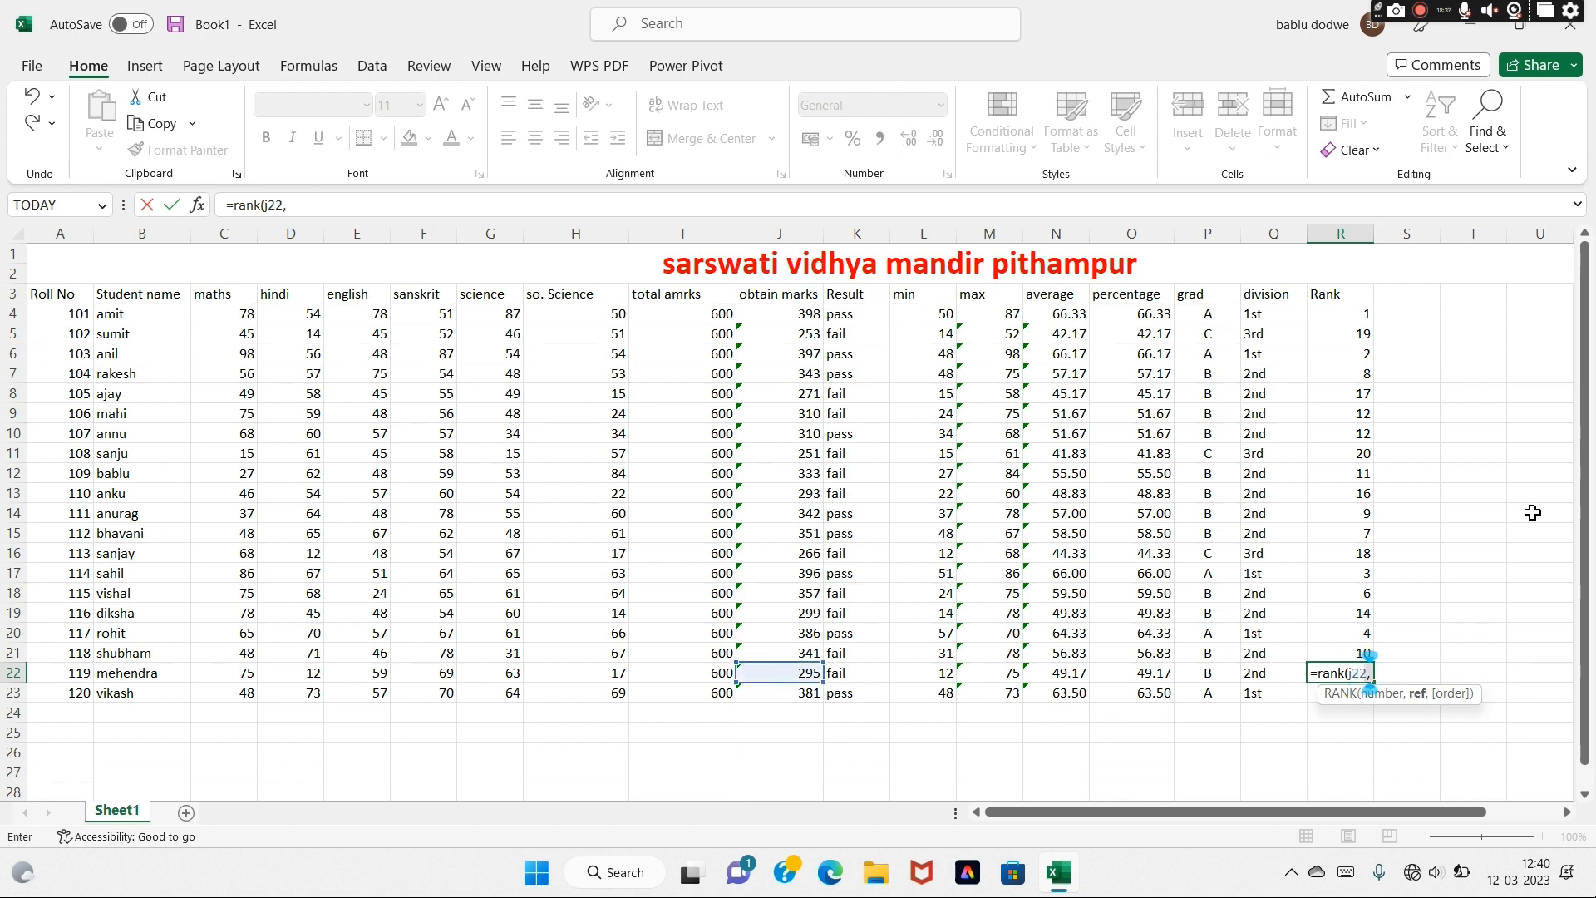
type("j4:j23")
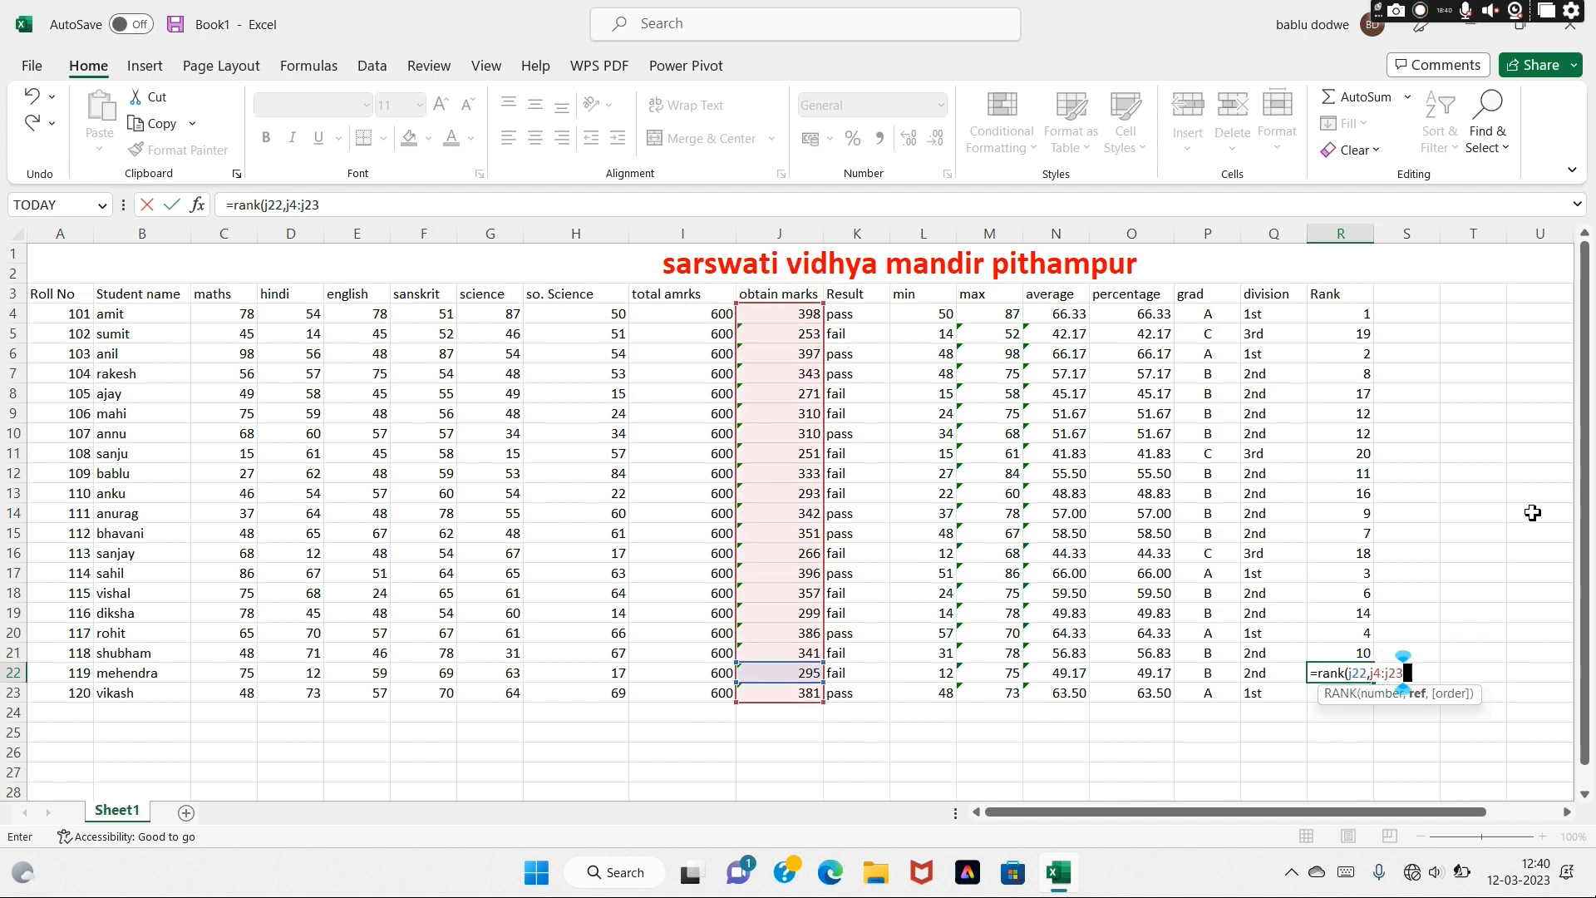
key("Return")
Rank the twentieth student's obtained marks in R23 with the formula =rank(j23,j4:j23)
type("=rank(")
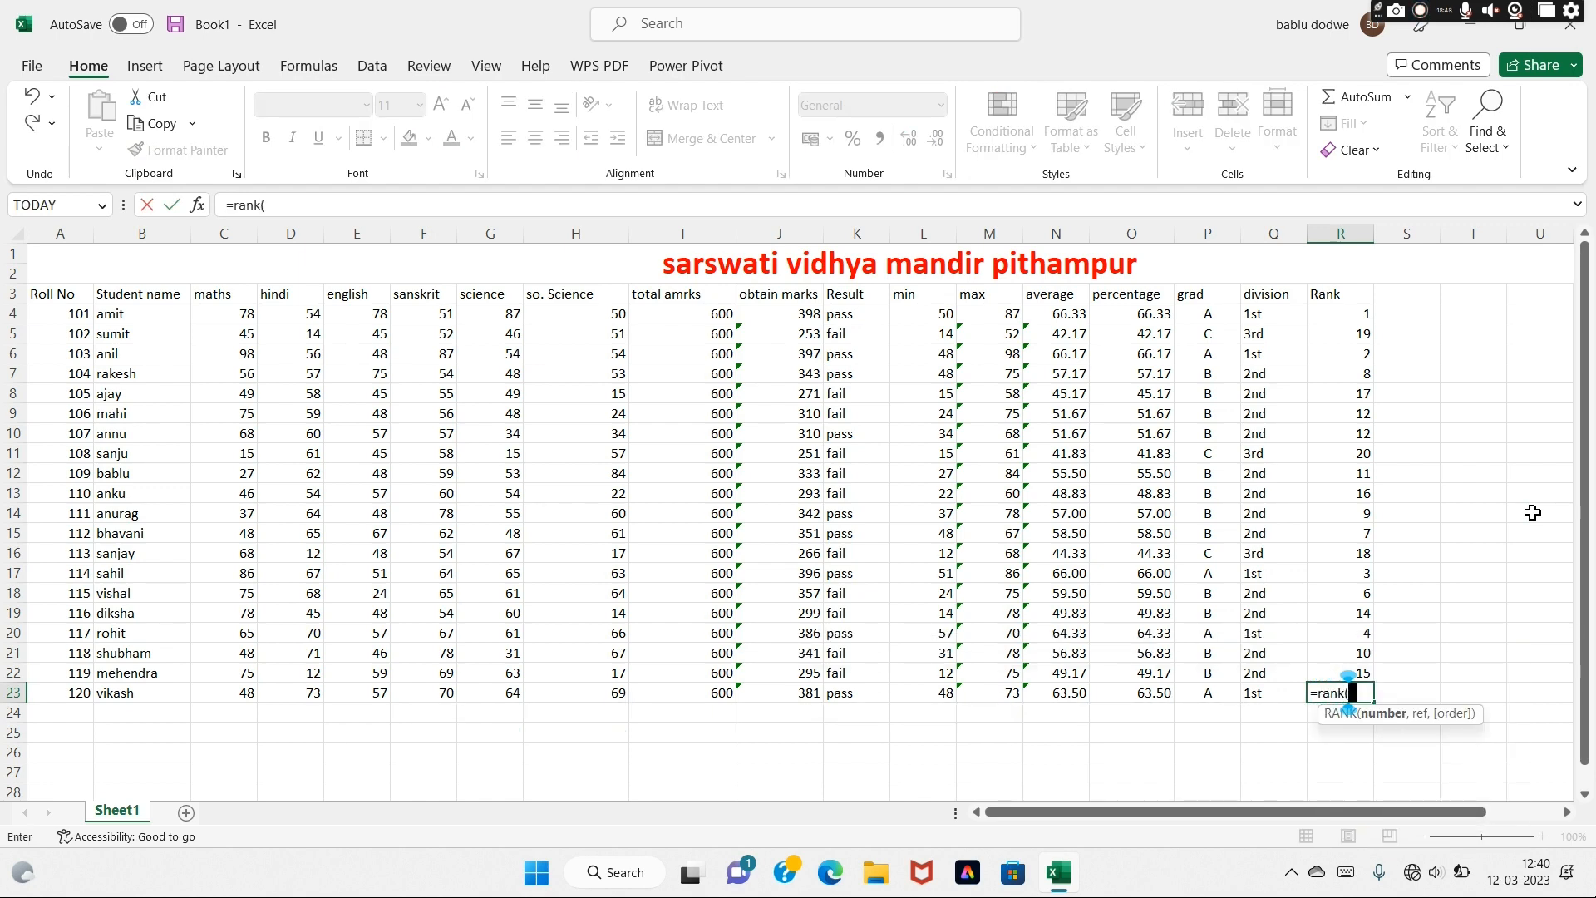
type("j23")
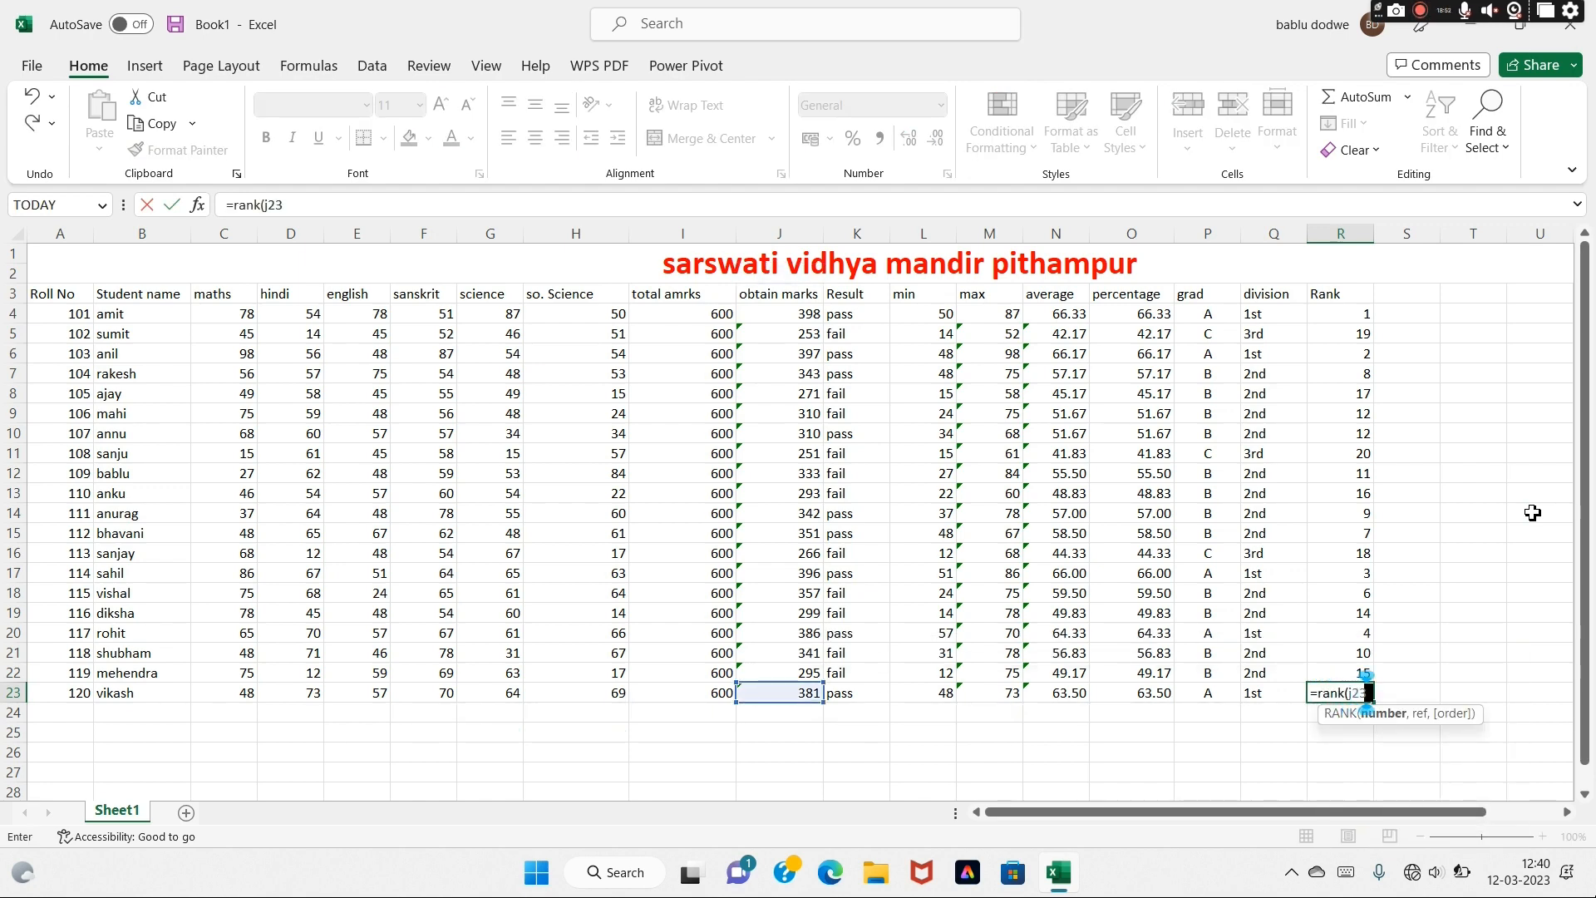
type(",j4:")
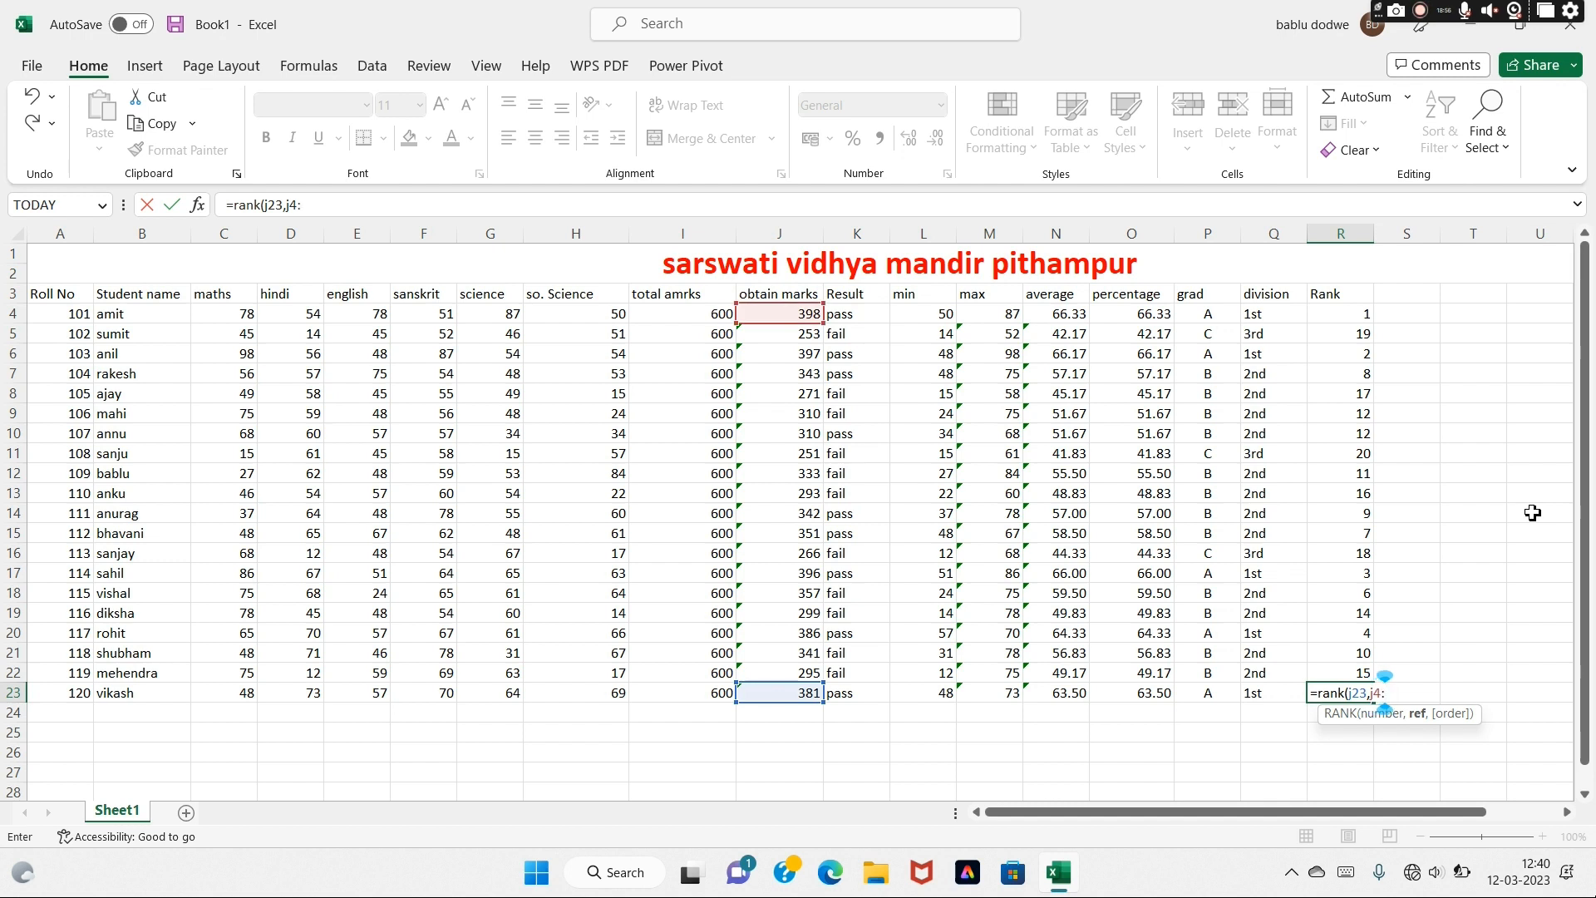
type("j23)")
key("Return")
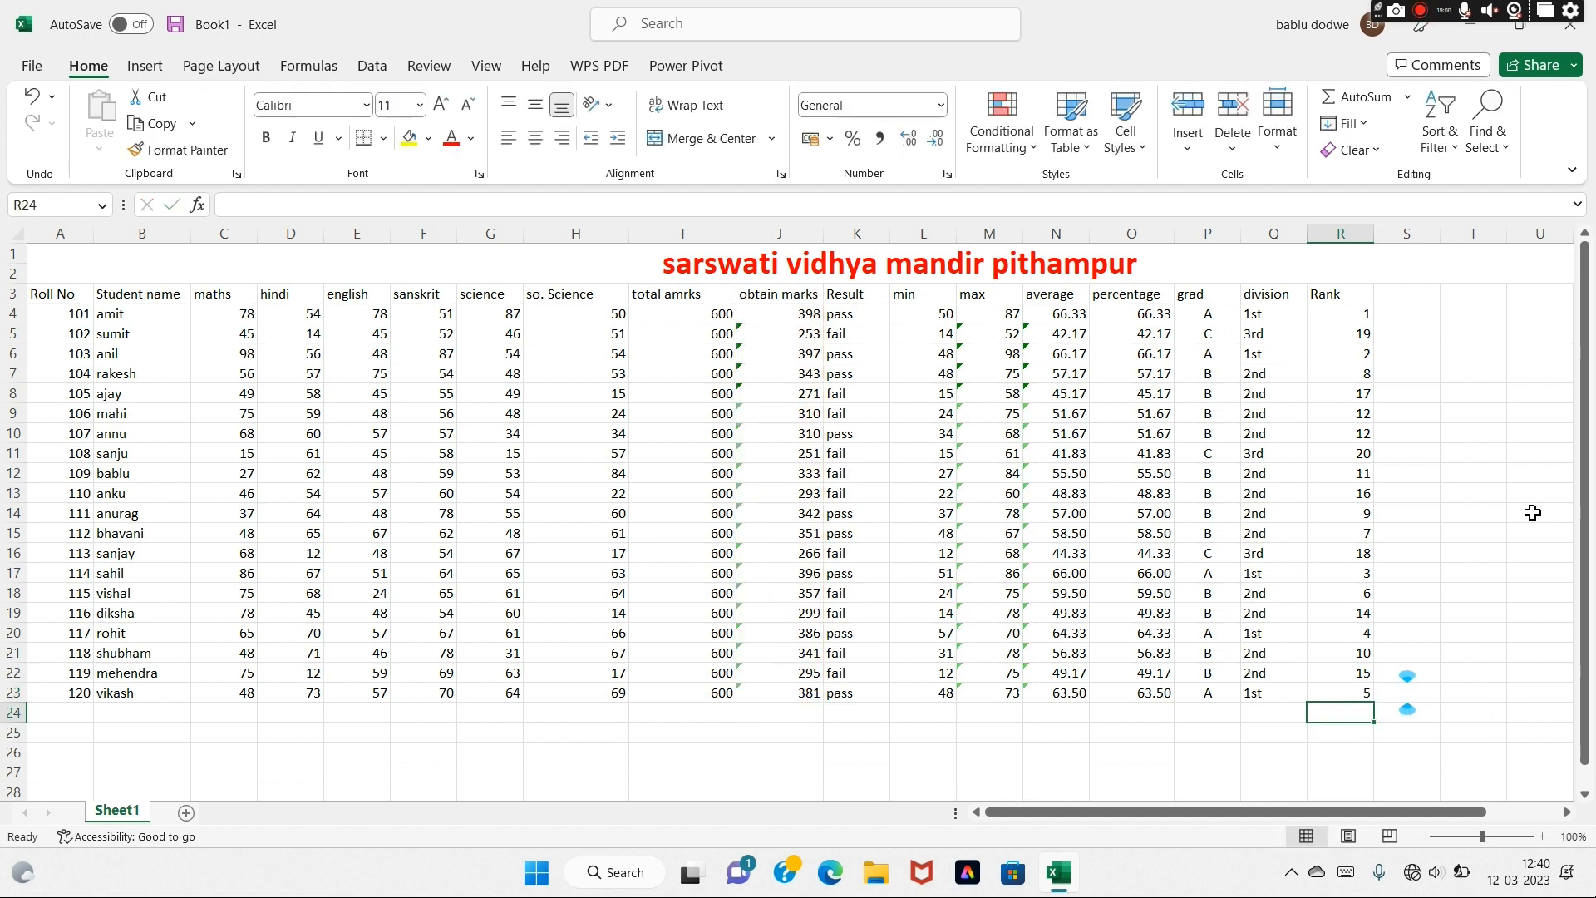
left_click_drag(60, 296, 158, 314)
left_click(164, 314)
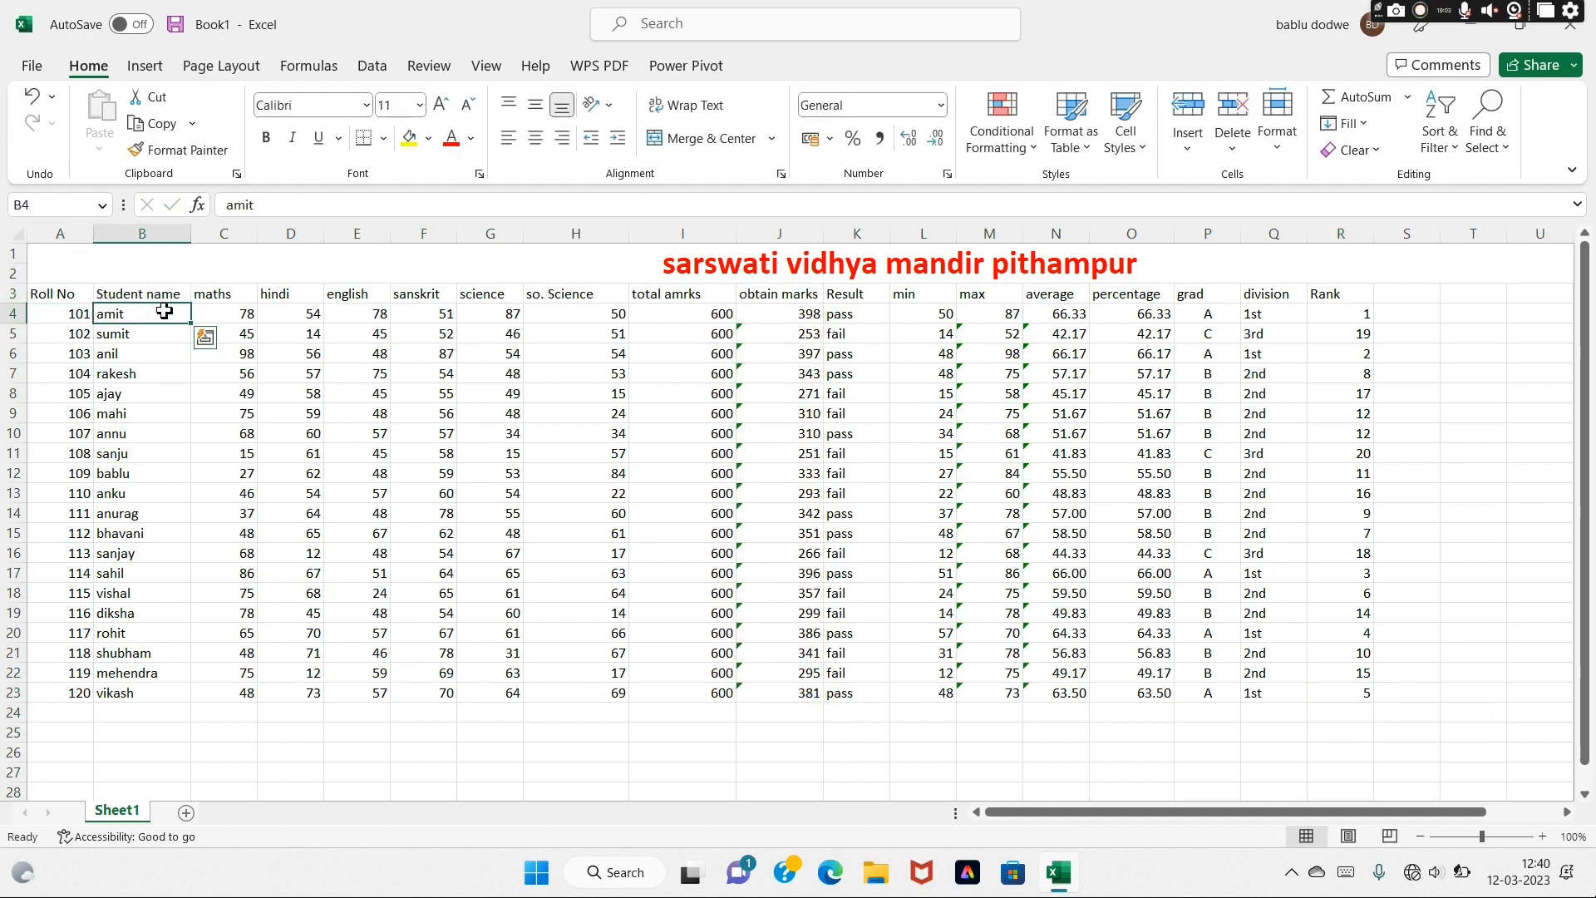
left_click_drag(61, 264, 570, 770)
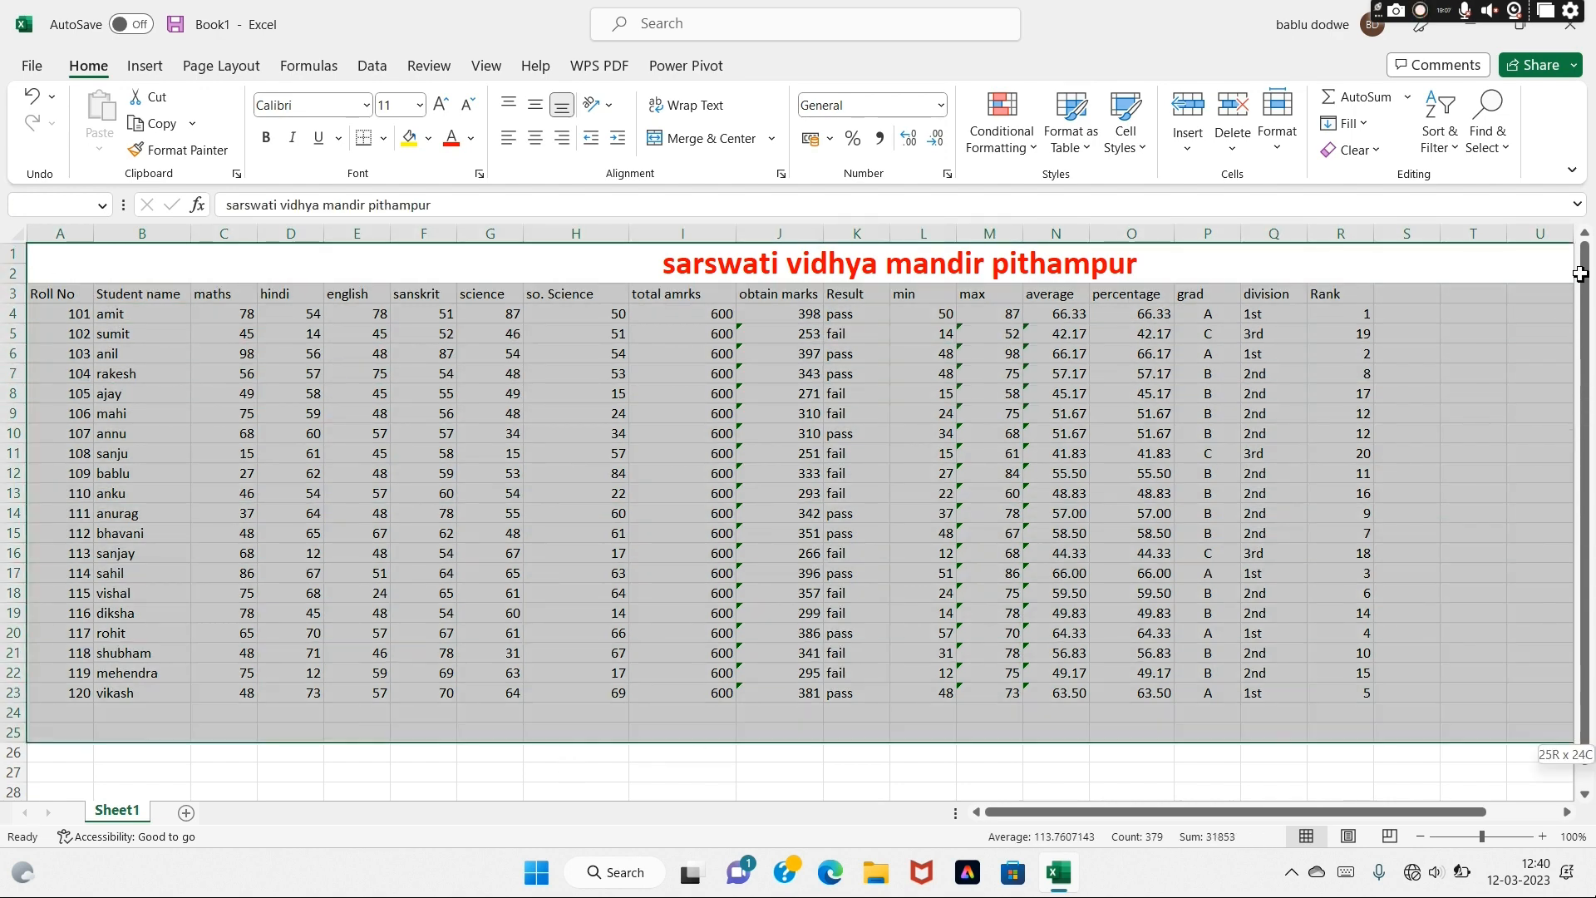
left_click(1420, 341)
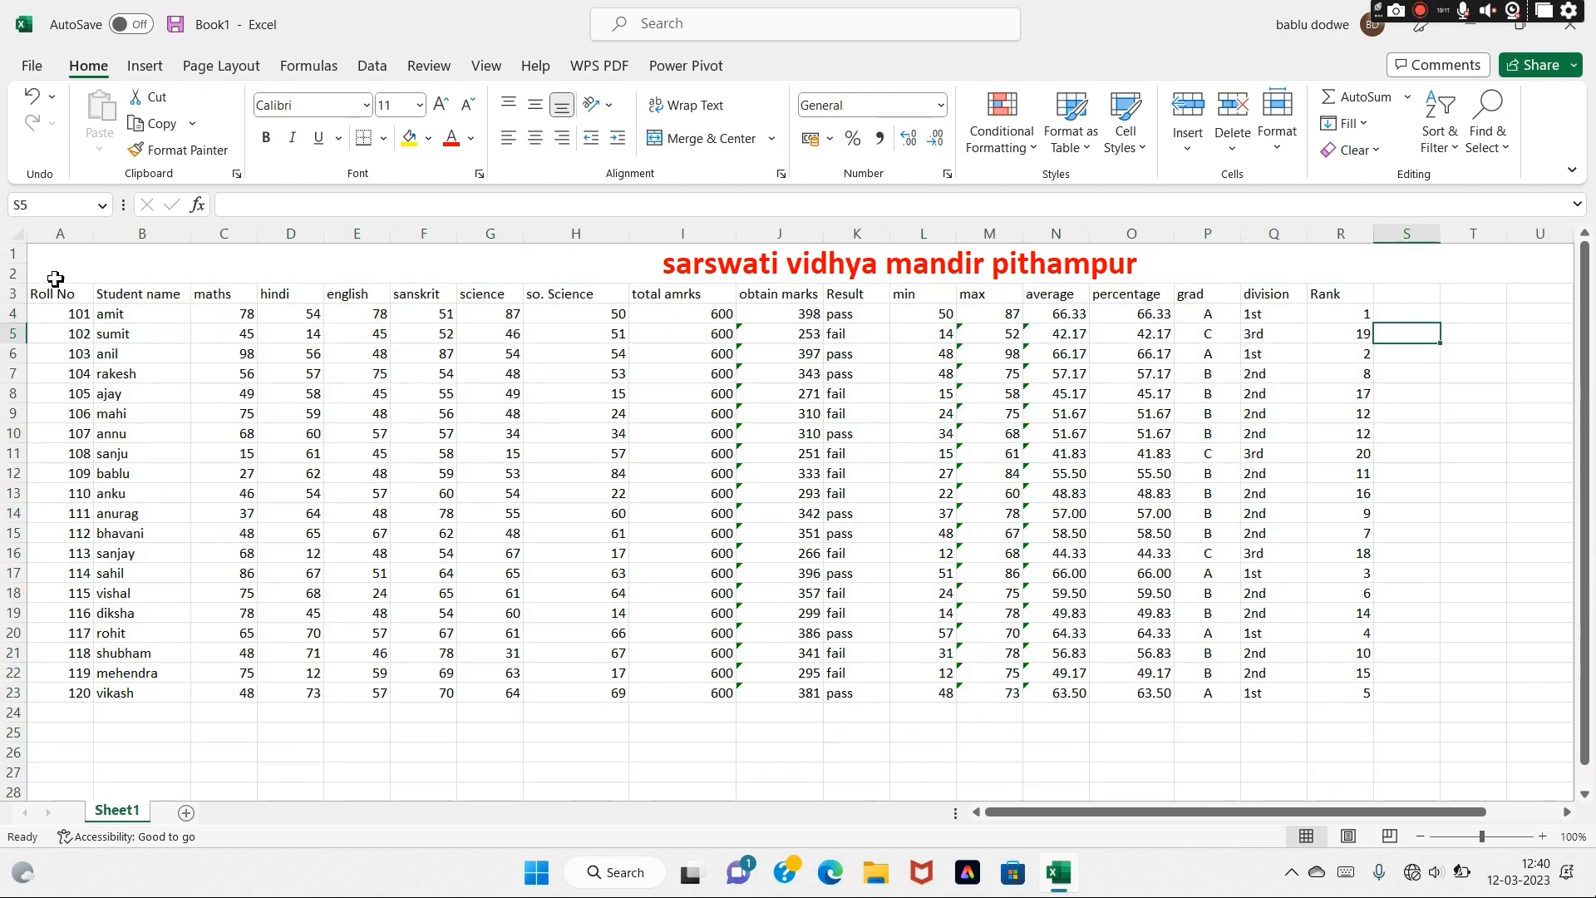
left_click_drag(54, 276, 650, 653)
left_click(652, 696)
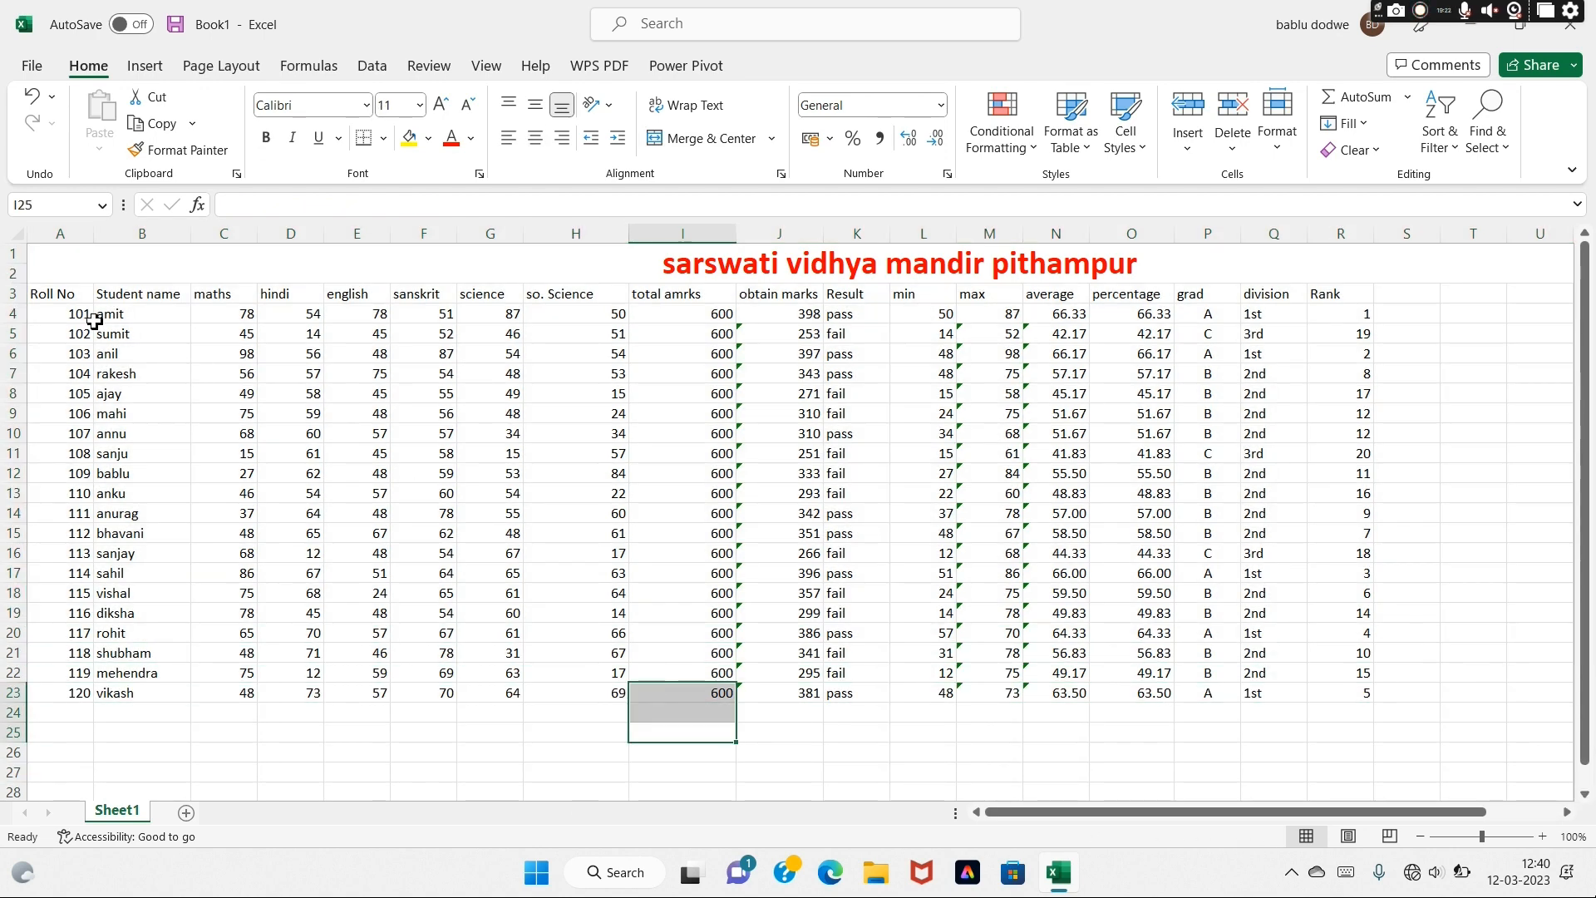
Apply all borders and a thick outside border to the marksheet from the school title down to row 24
left_click_drag(61, 275, 467, 707)
left_click(383, 140)
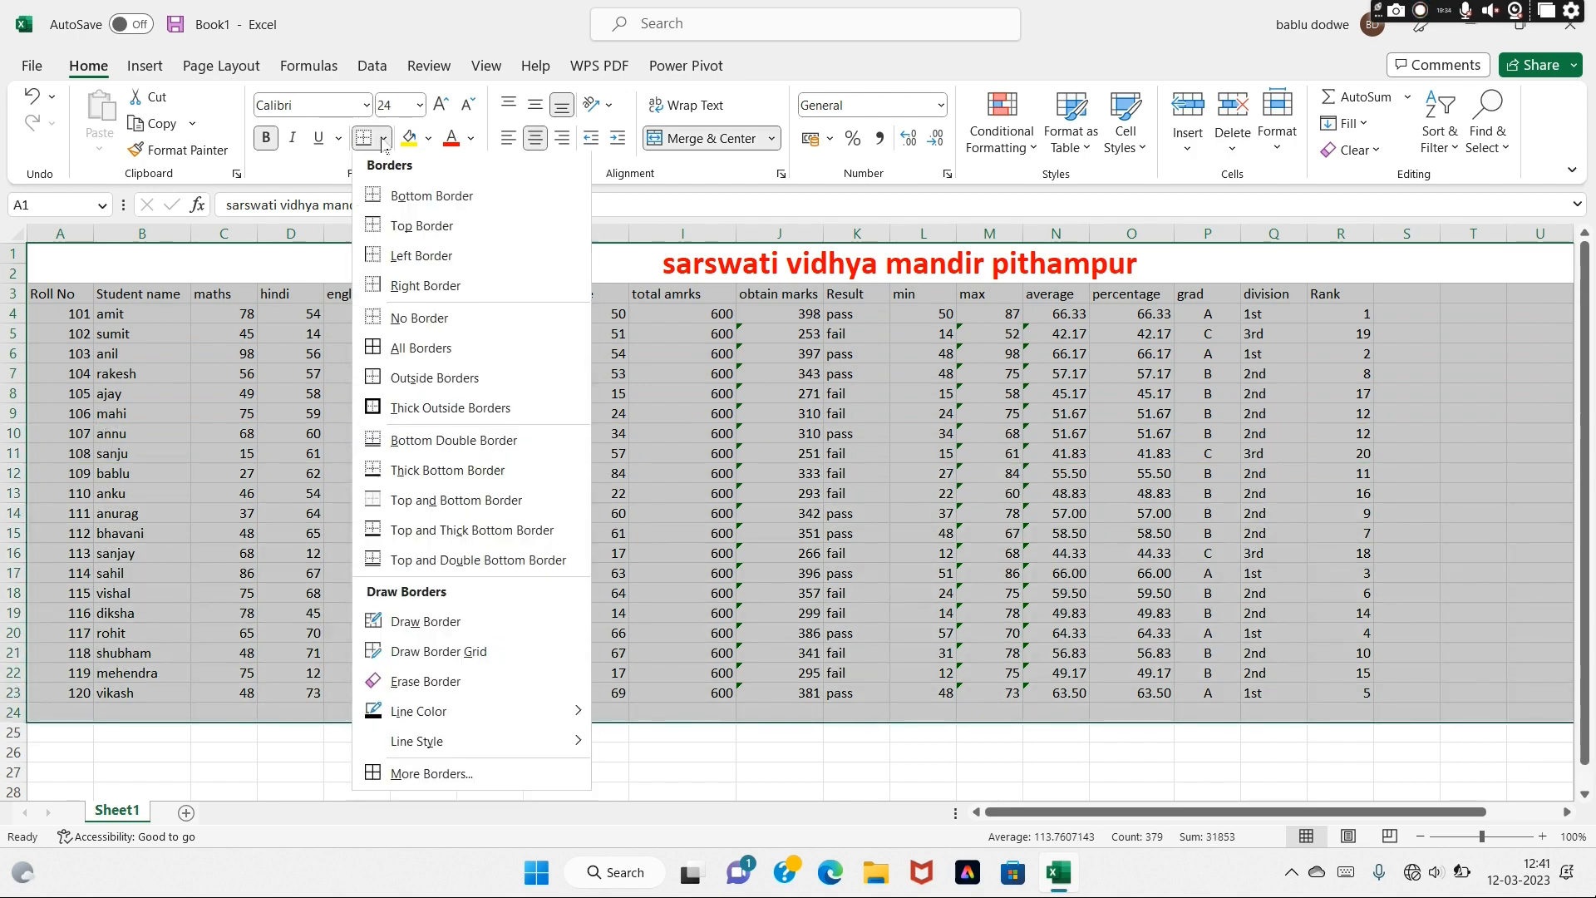
left_click(401, 350)
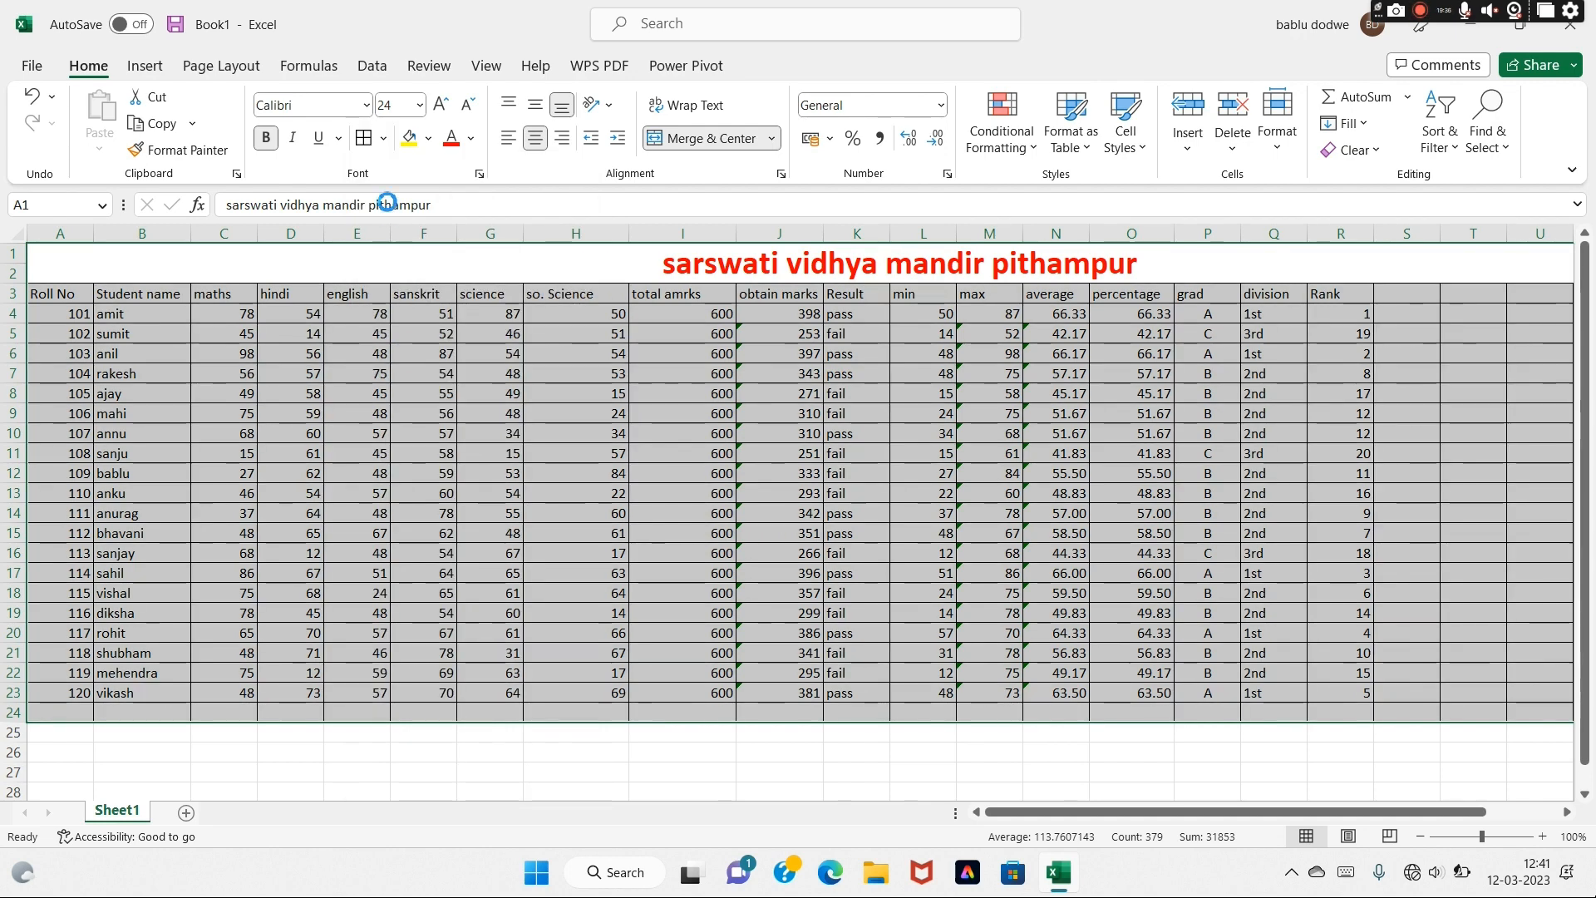
left_click(384, 140)
left_click(409, 411)
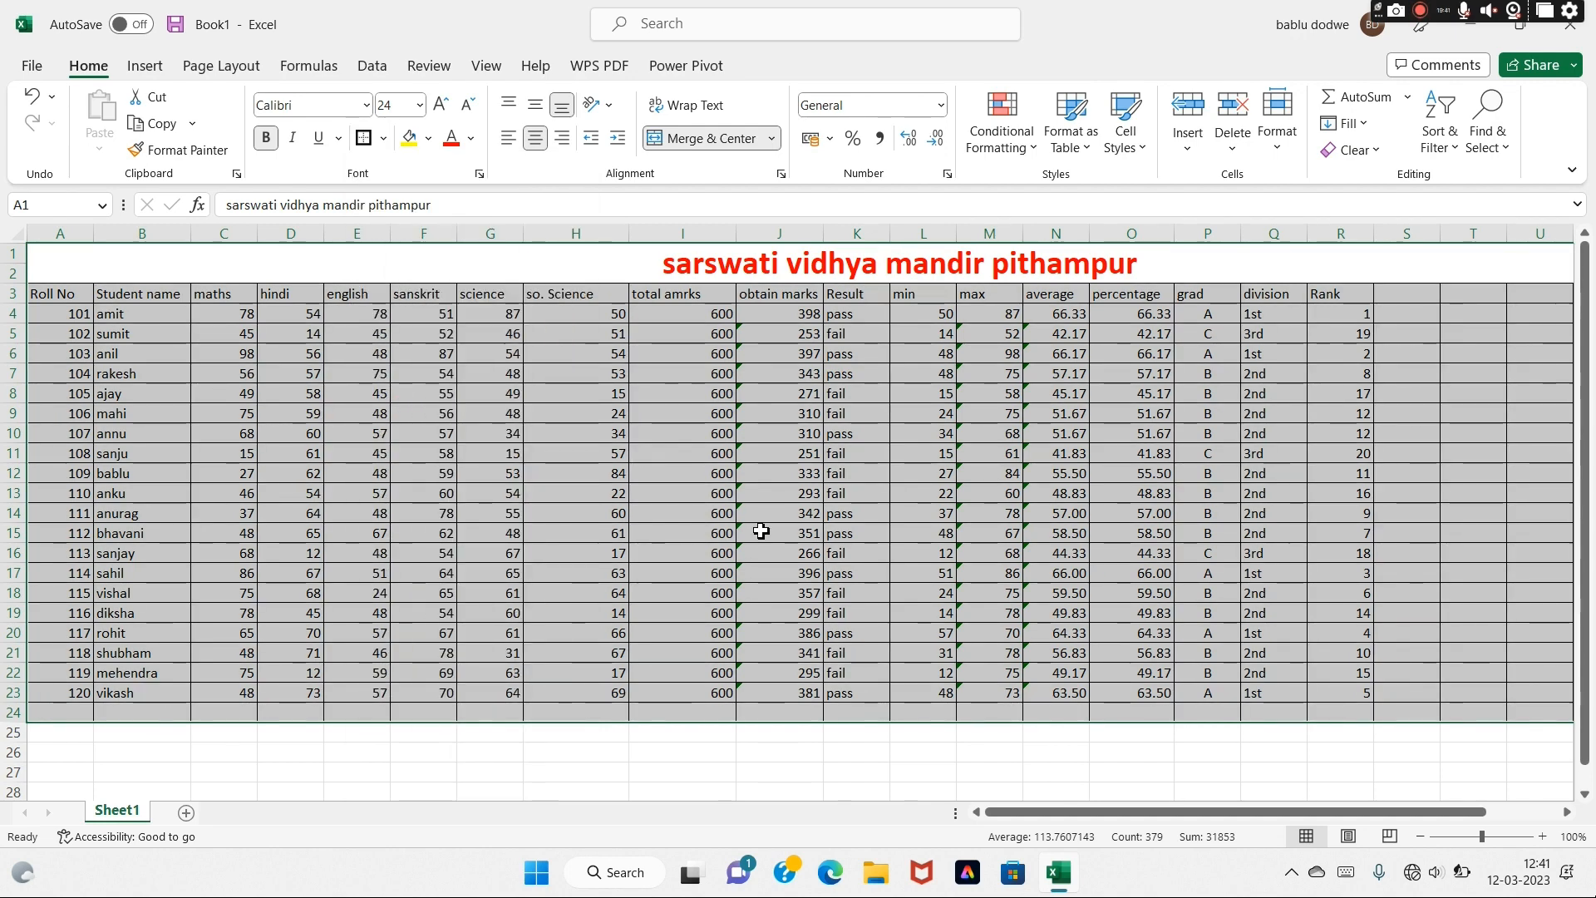
left_click(840, 670)
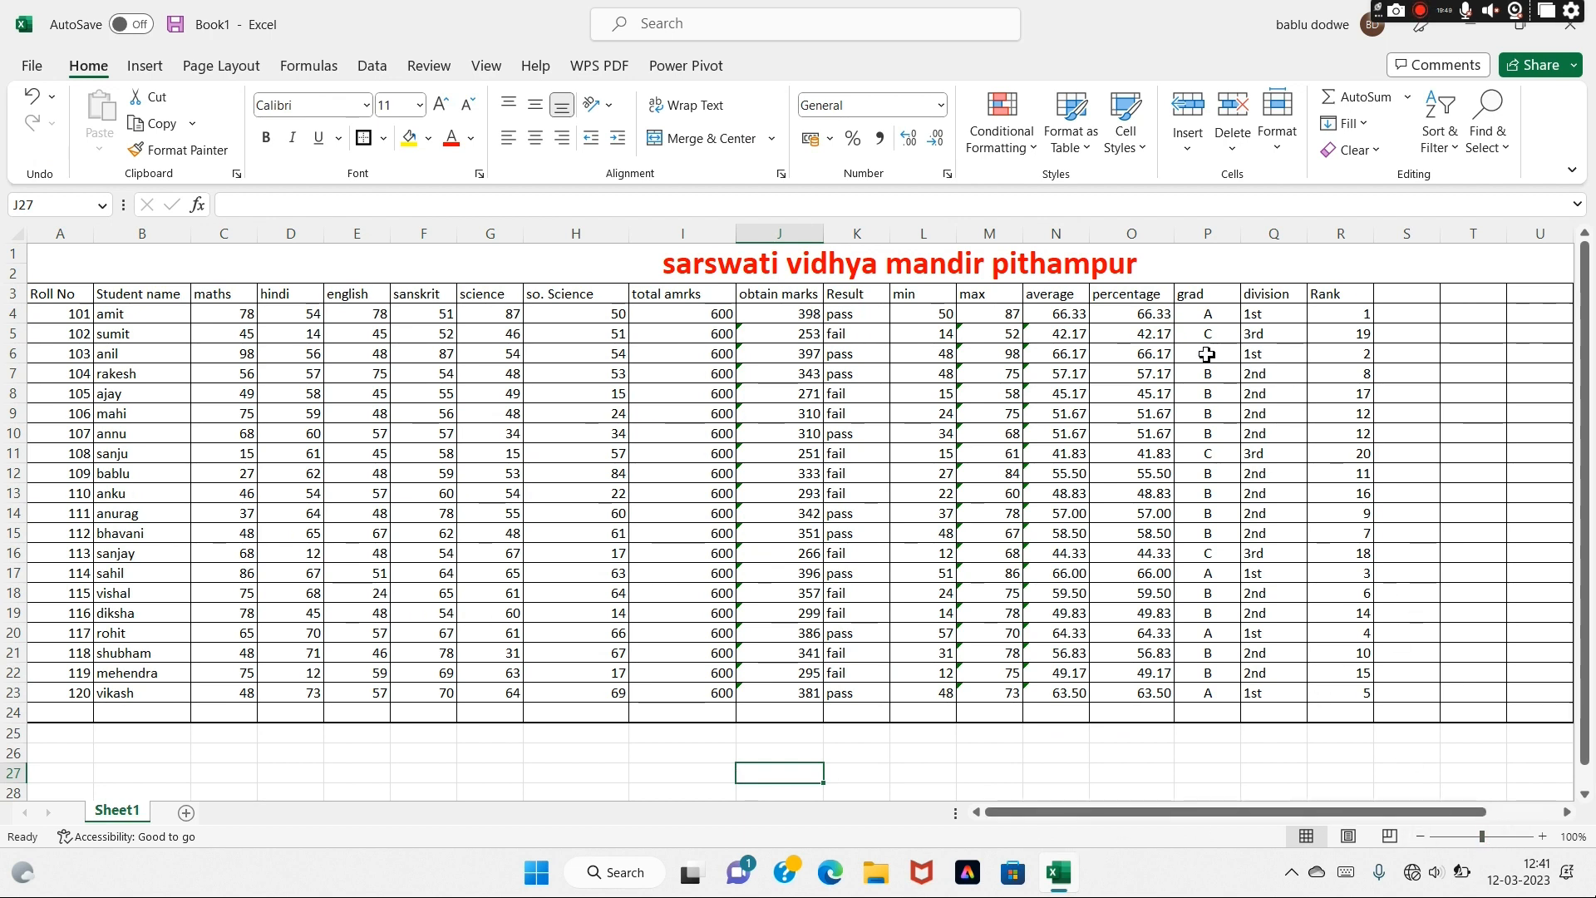
Centre-align the contents of the whole marksheet from the school title down to row 27
left_click_drag(50, 253, 917, 766)
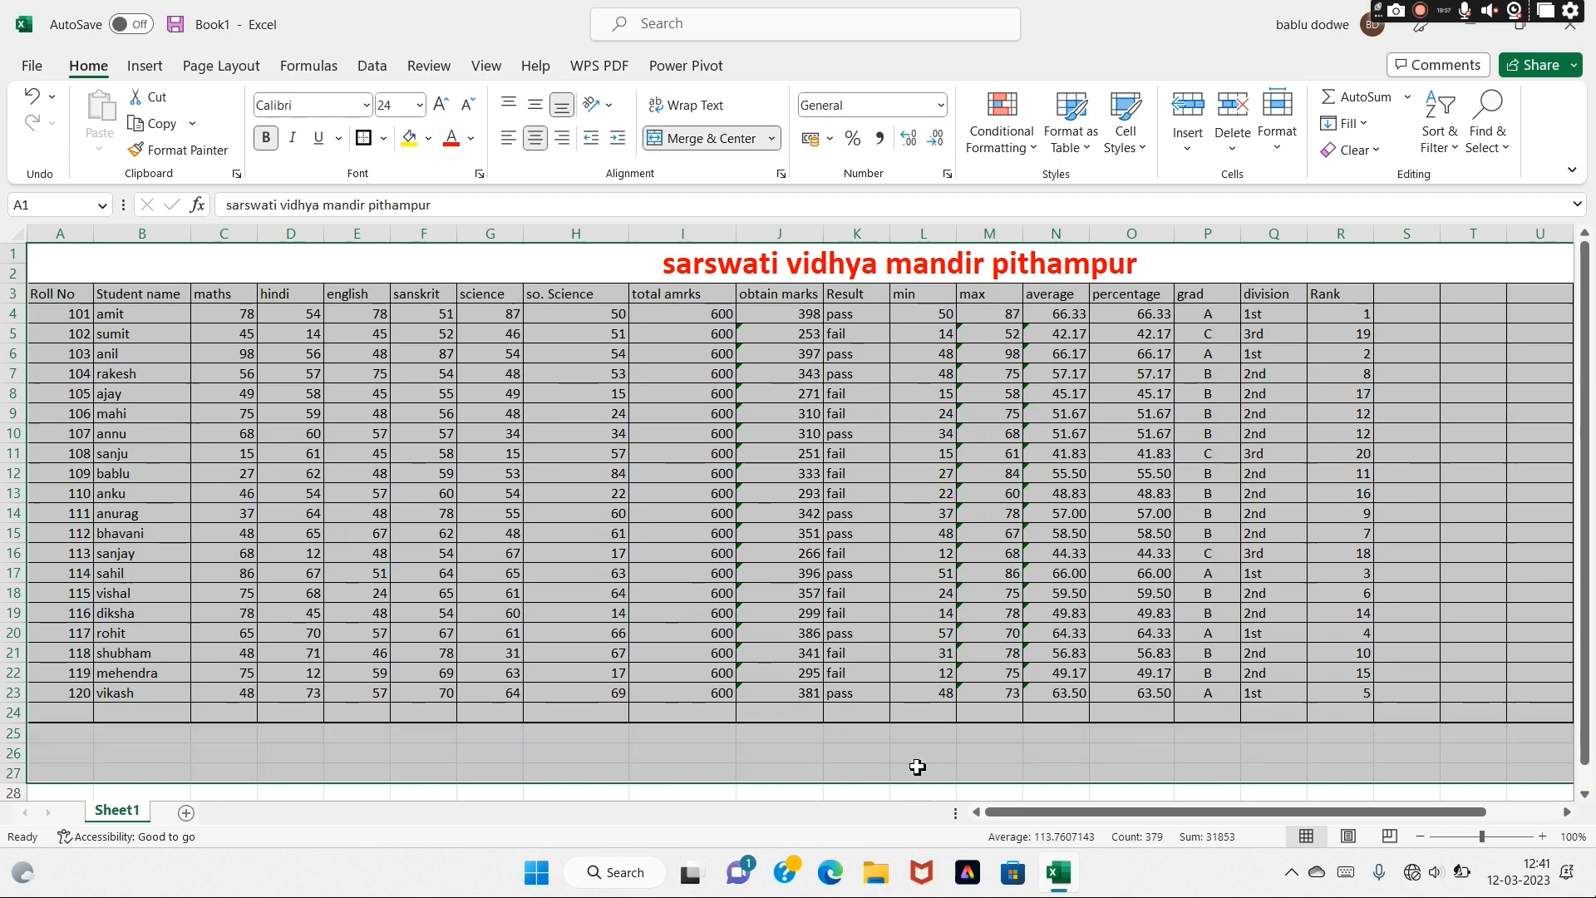
left_click(509, 138)
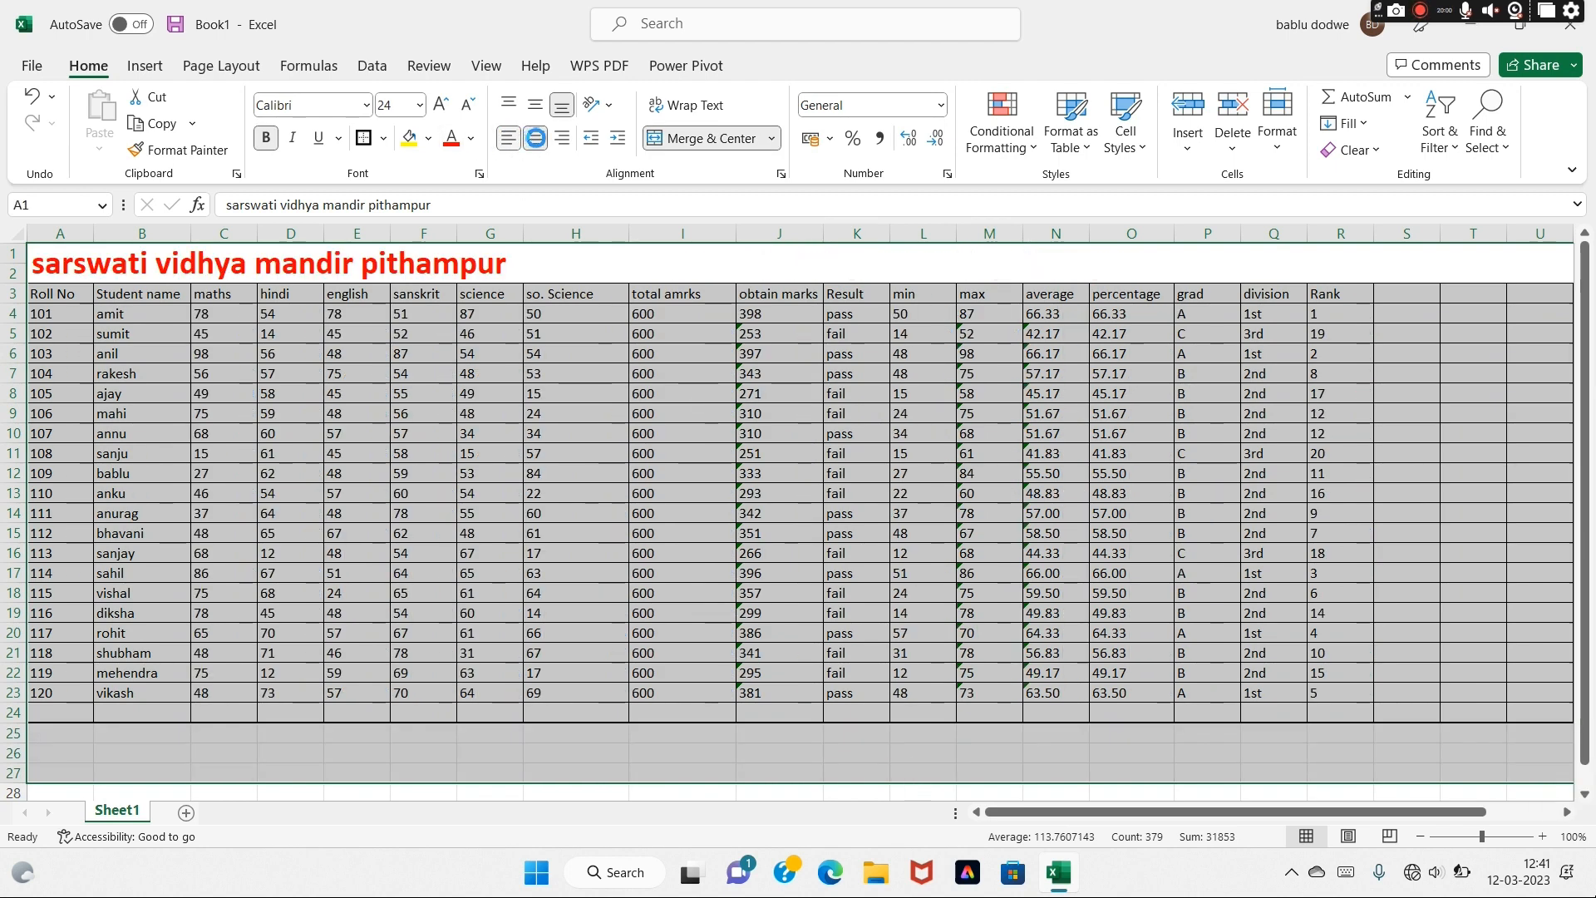
left_click(536, 138)
left_click(926, 447)
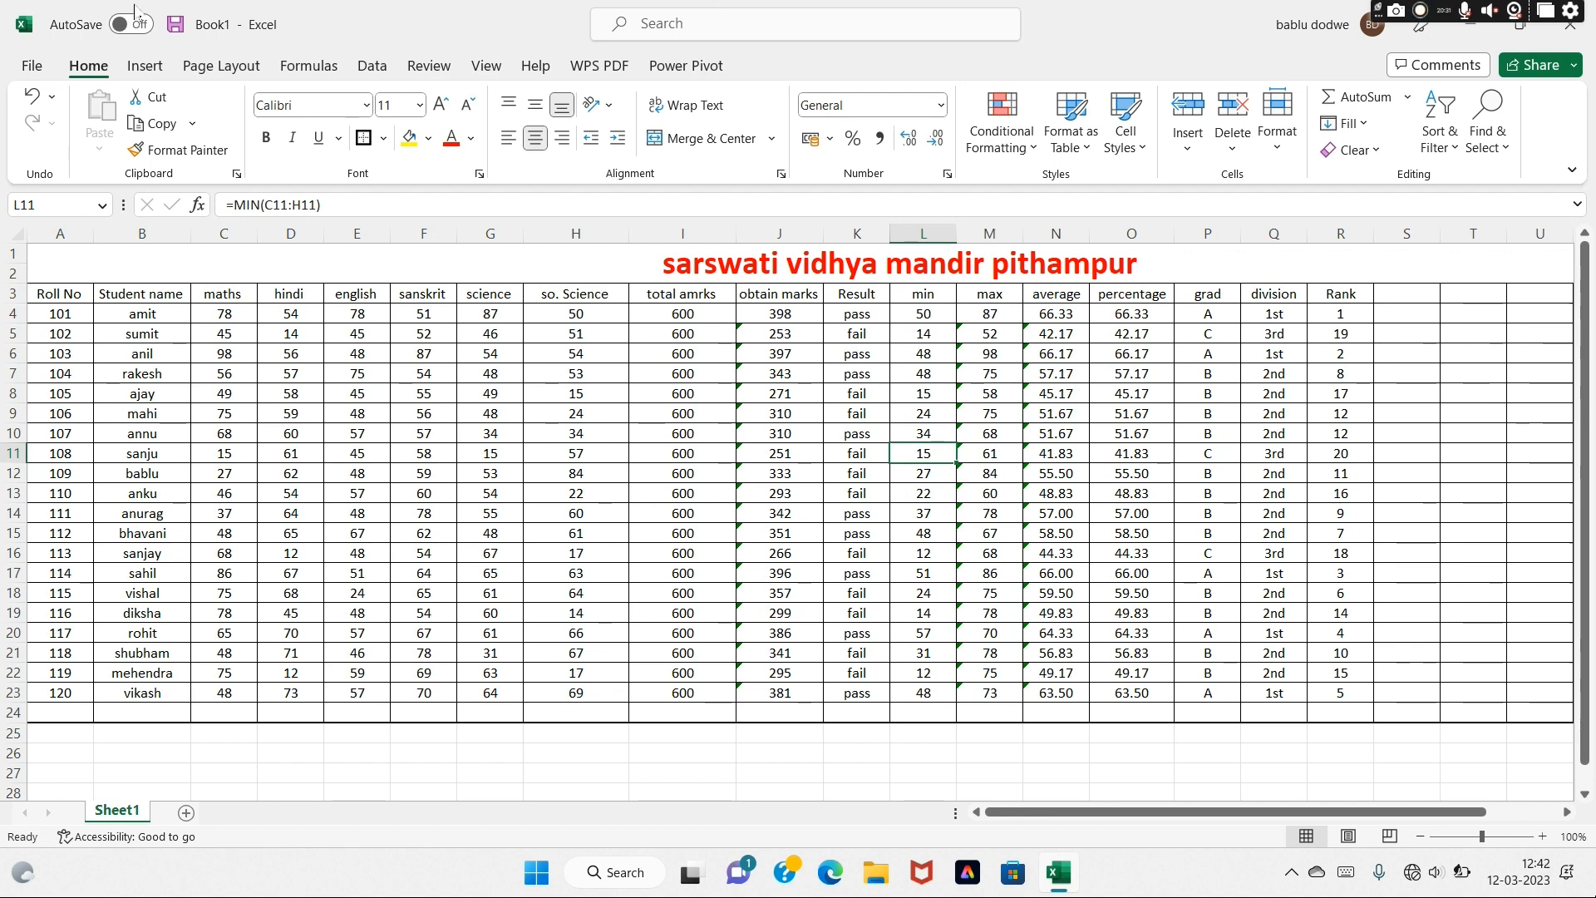
Highlight subject marks less than 33 in C4:H23 with conditional formatting, using Light Red Fill with Dark Red Text
left_click(219, 68)
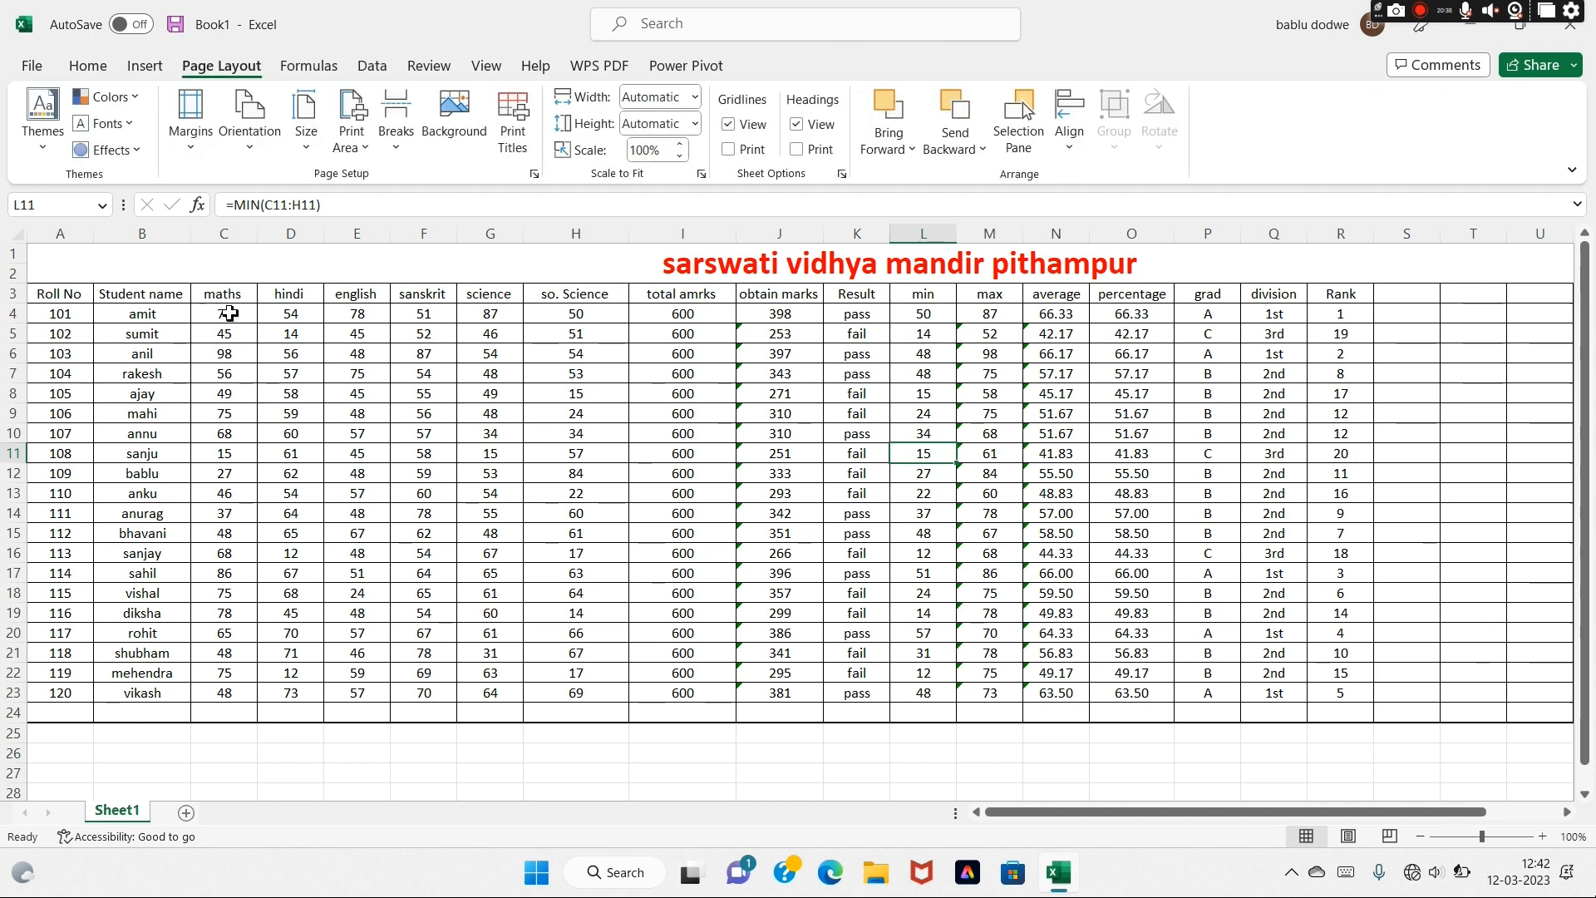
left_click(211, 332)
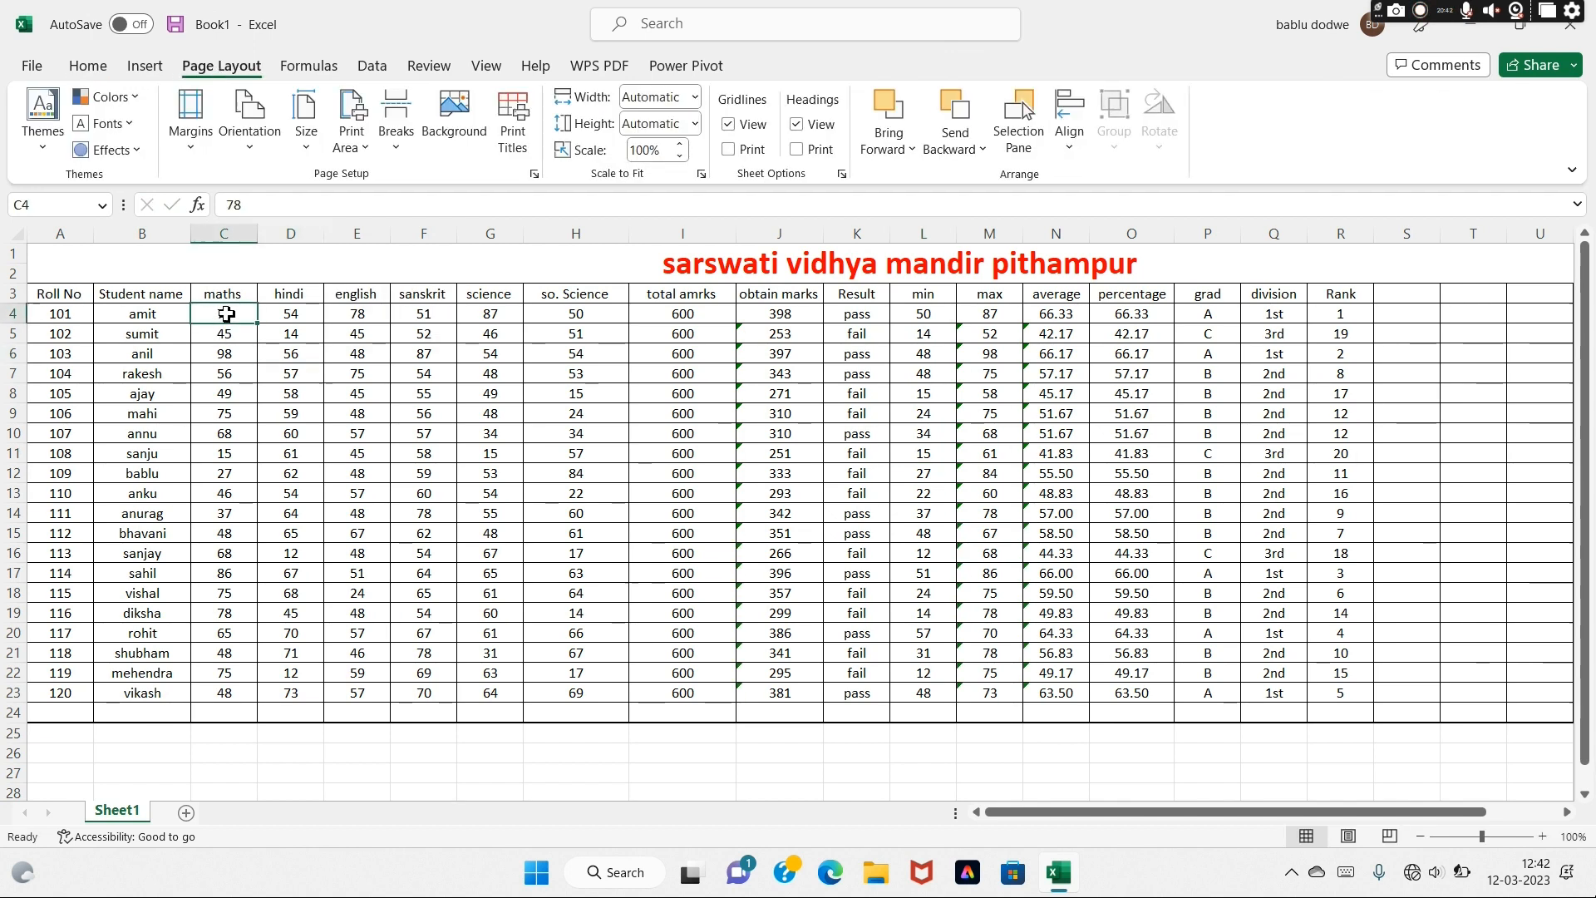
left_click_drag(222, 314, 572, 695)
left_click(88, 65)
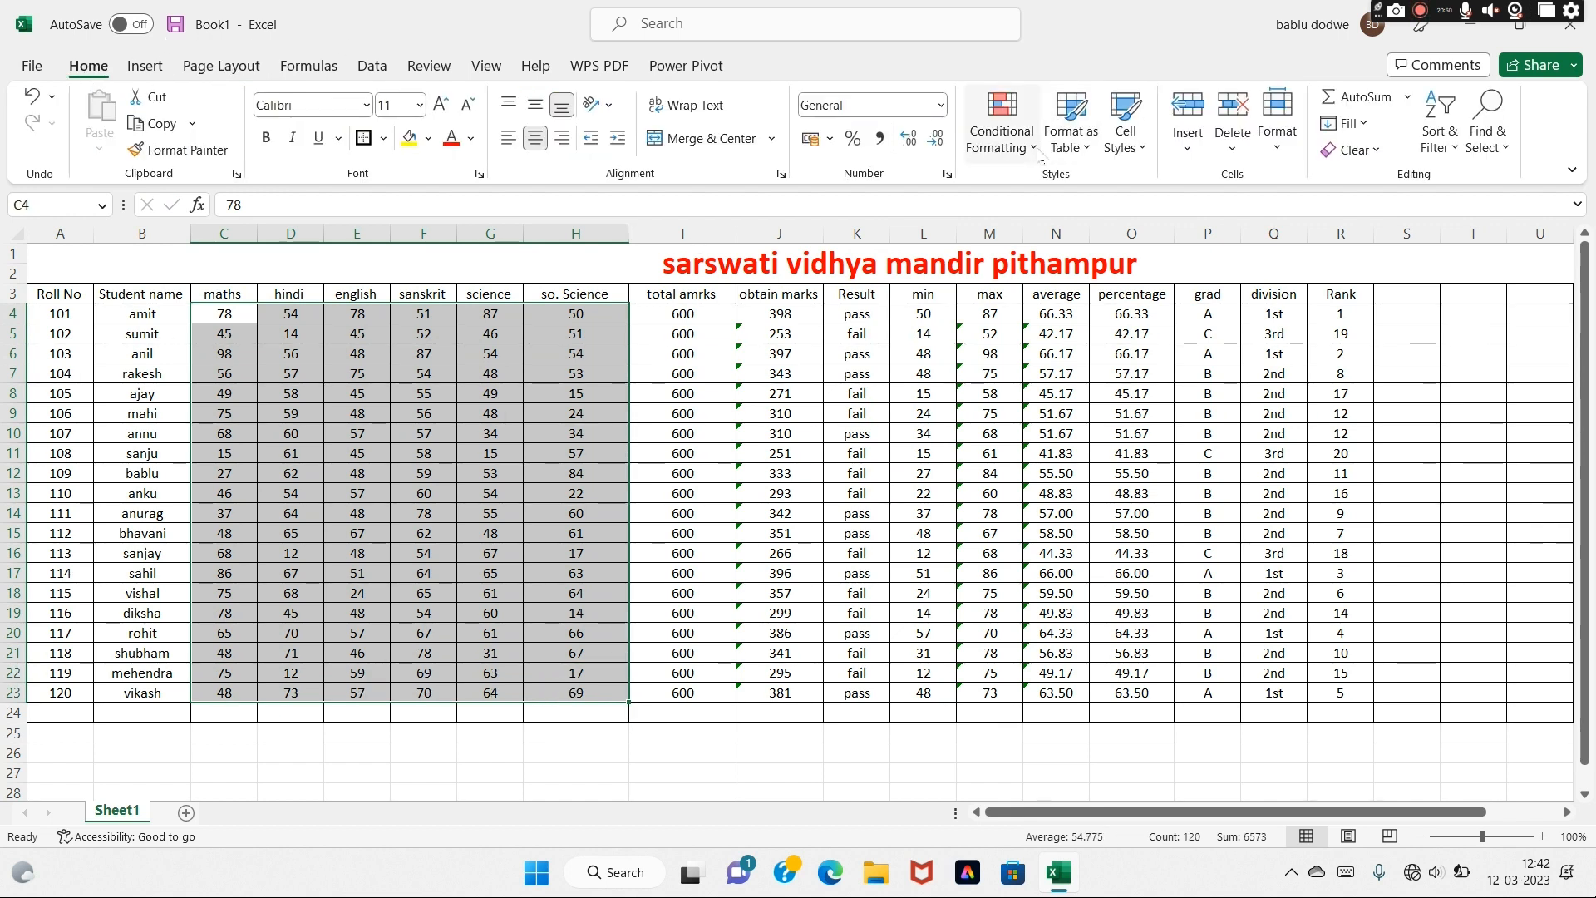
left_click(1002, 125)
mouse_move(1078, 209)
left_click(1252, 242)
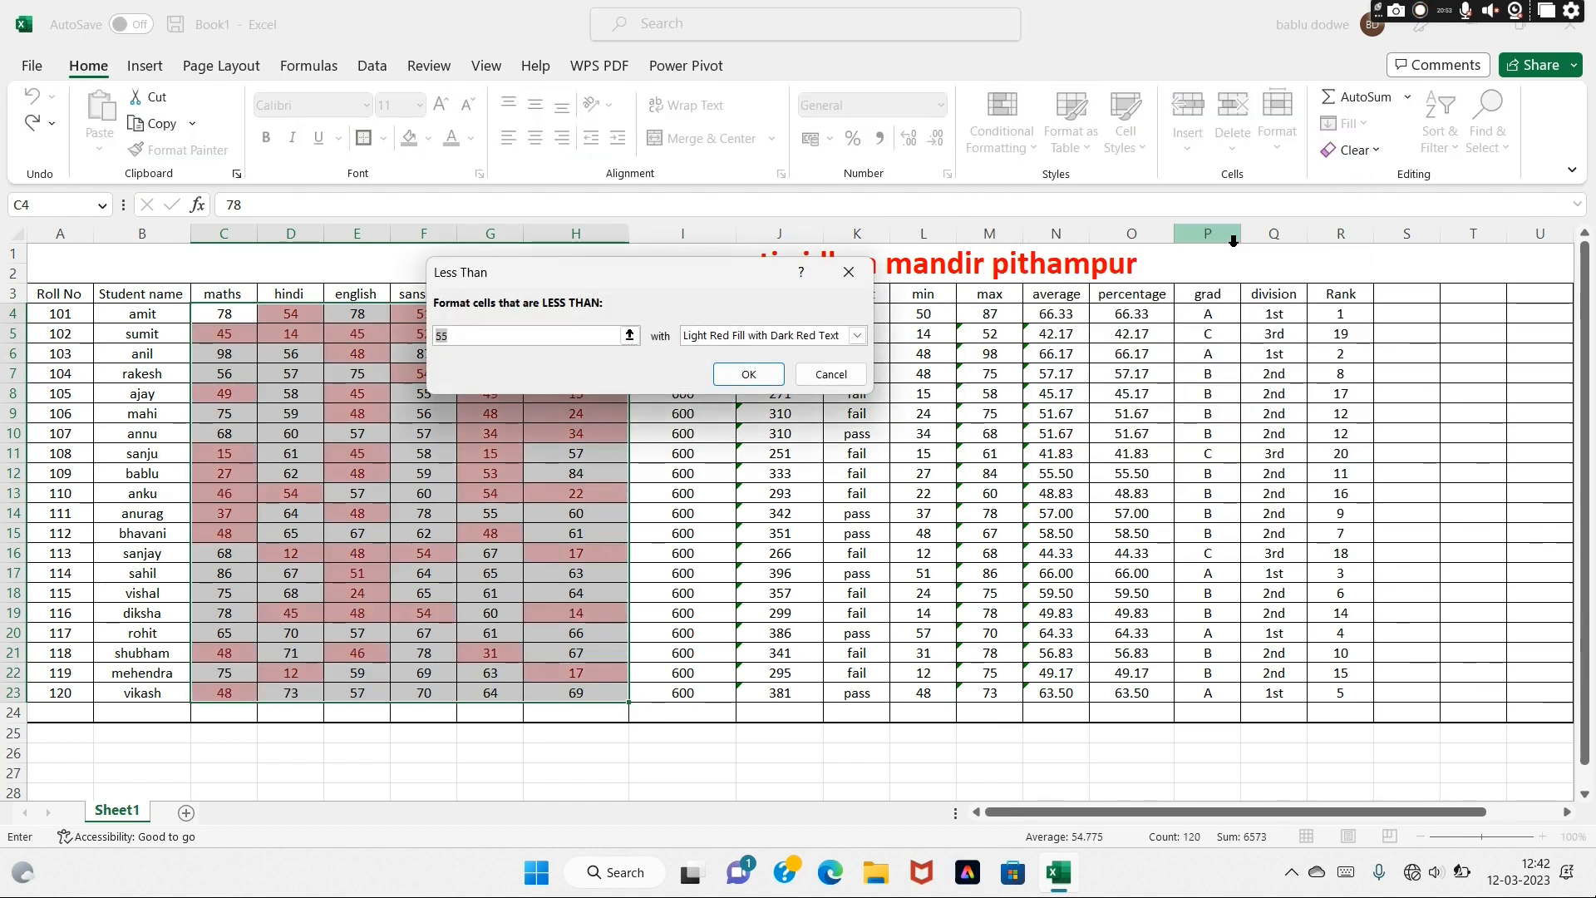
type("33")
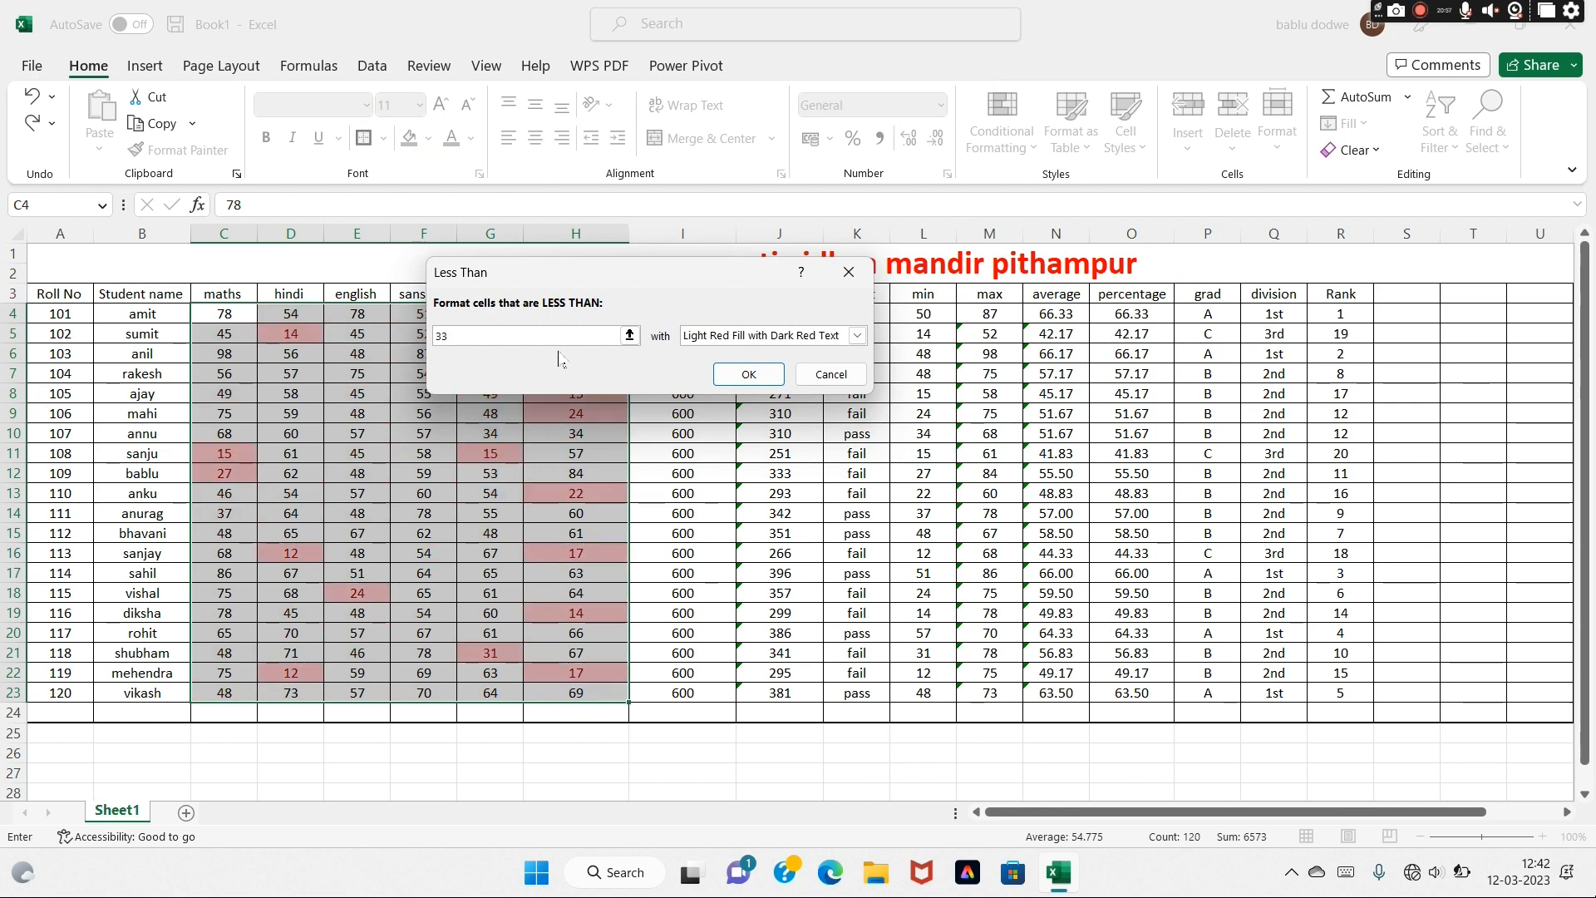
left_click(752, 376)
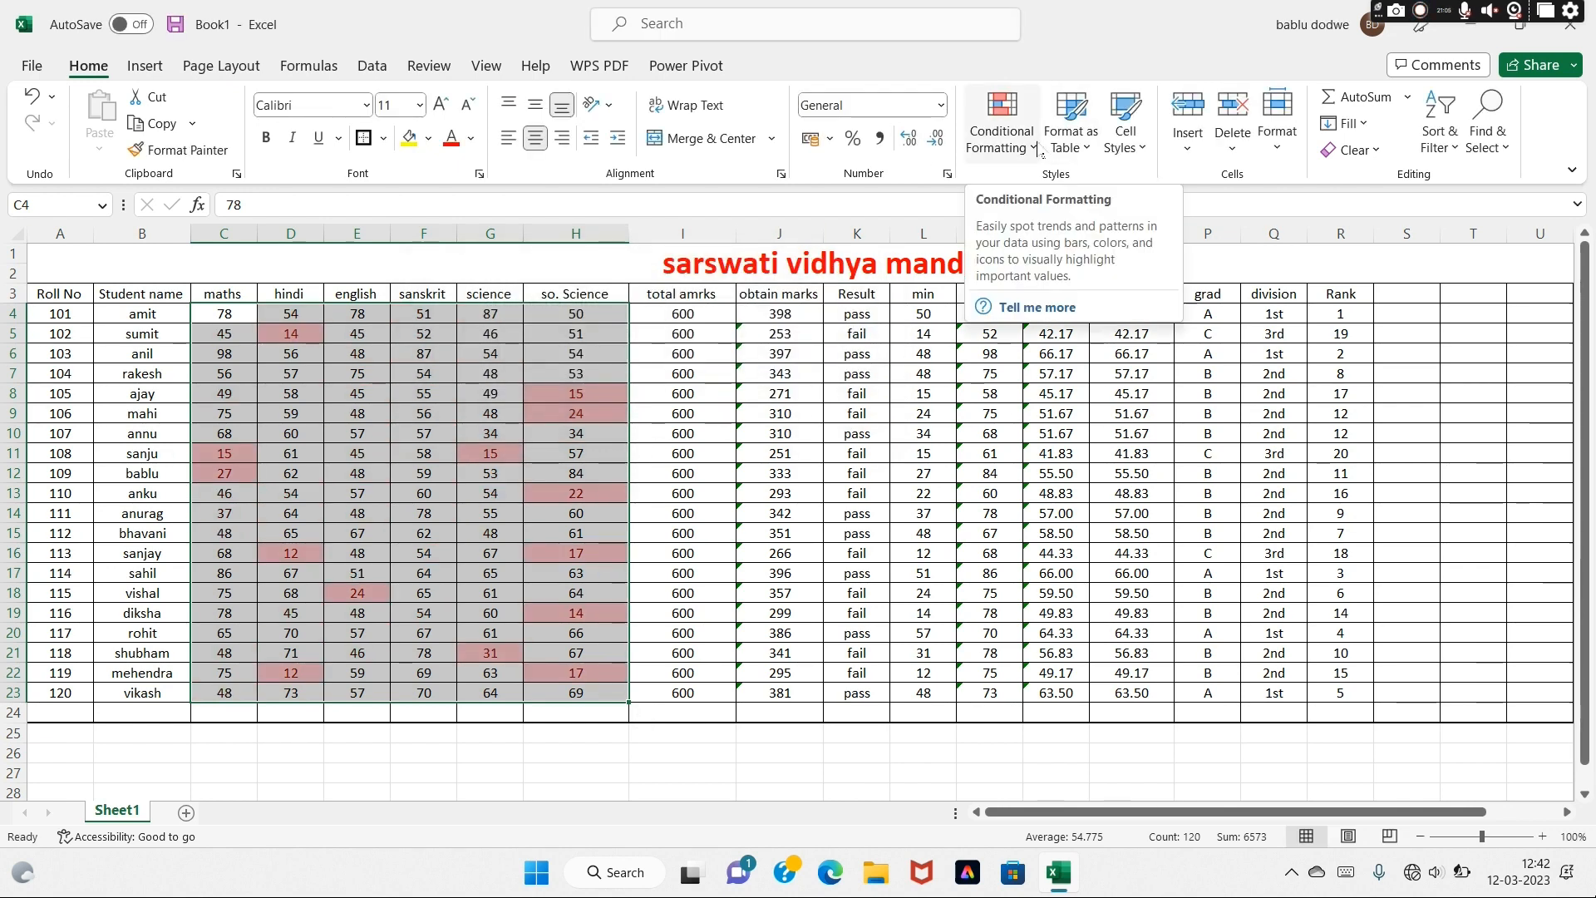
Highlight subject marks greater than 33 in C4:H23 with conditional formatting, using Yellow Fill with Dark Yellow Text
left_click(1002, 133)
mouse_move(1081, 243)
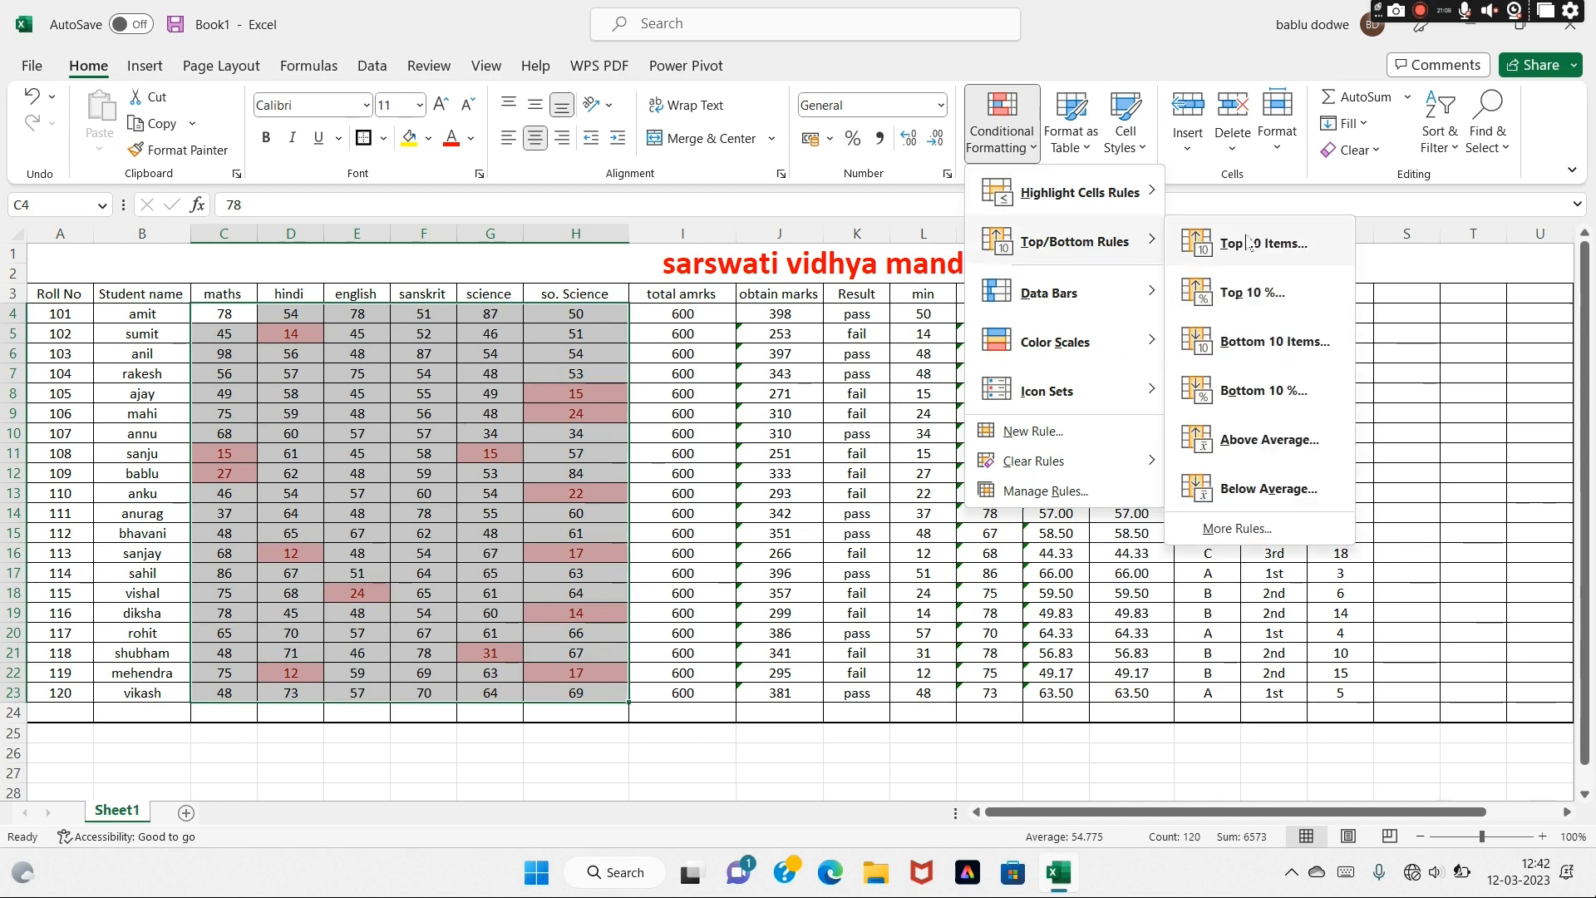
mouse_move(1104, 210)
left_click(1254, 194)
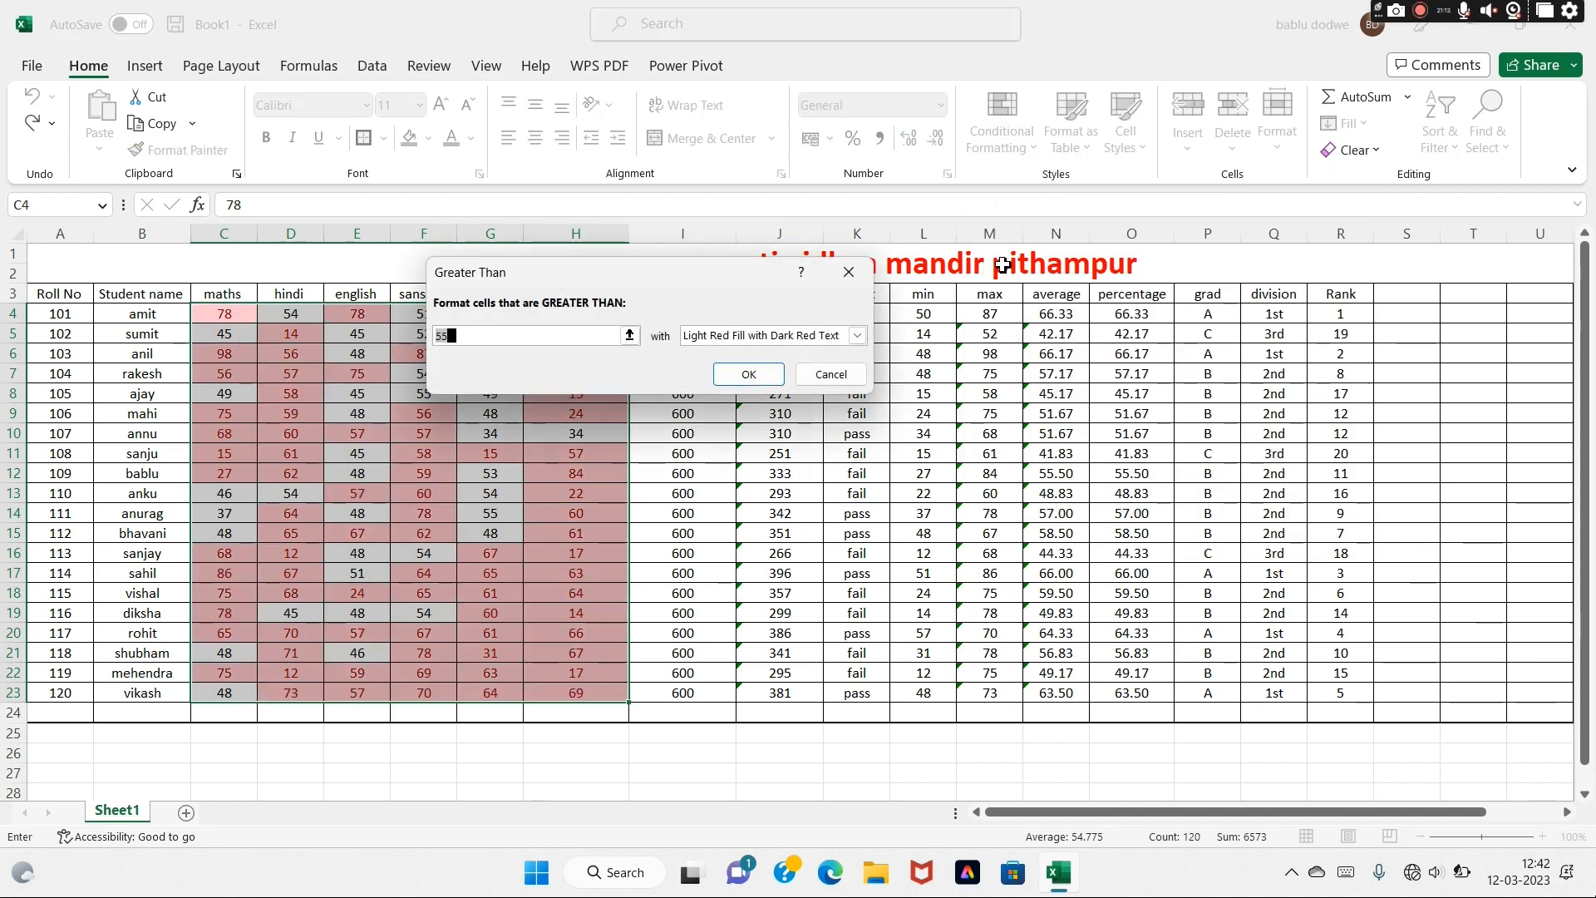
left_click(856, 335)
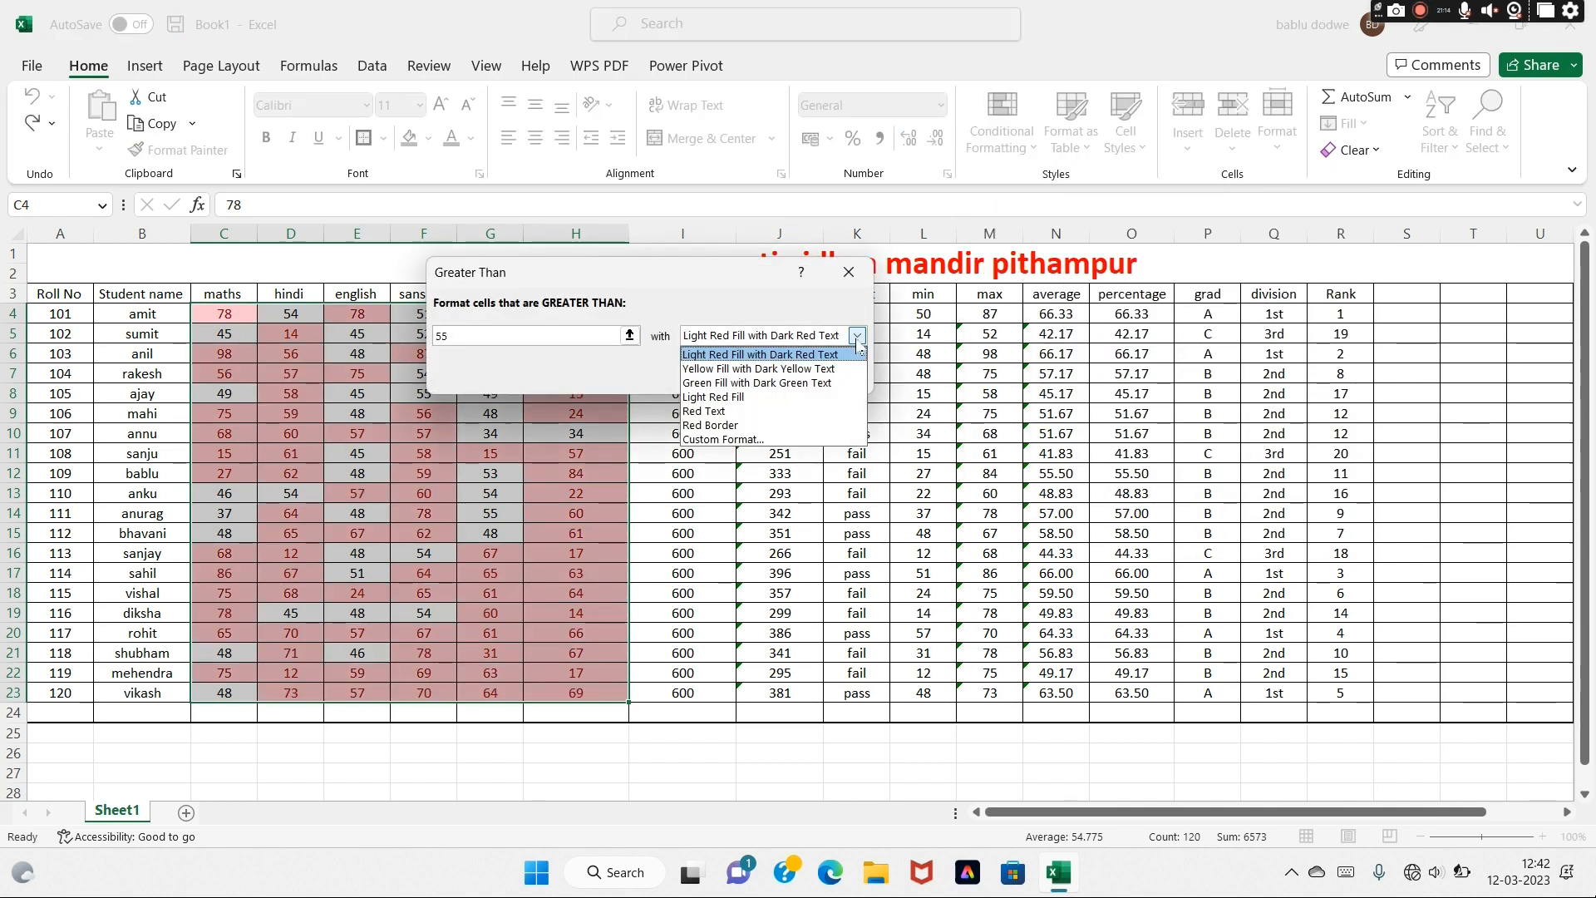
left_click(774, 372)
left_click(534, 336)
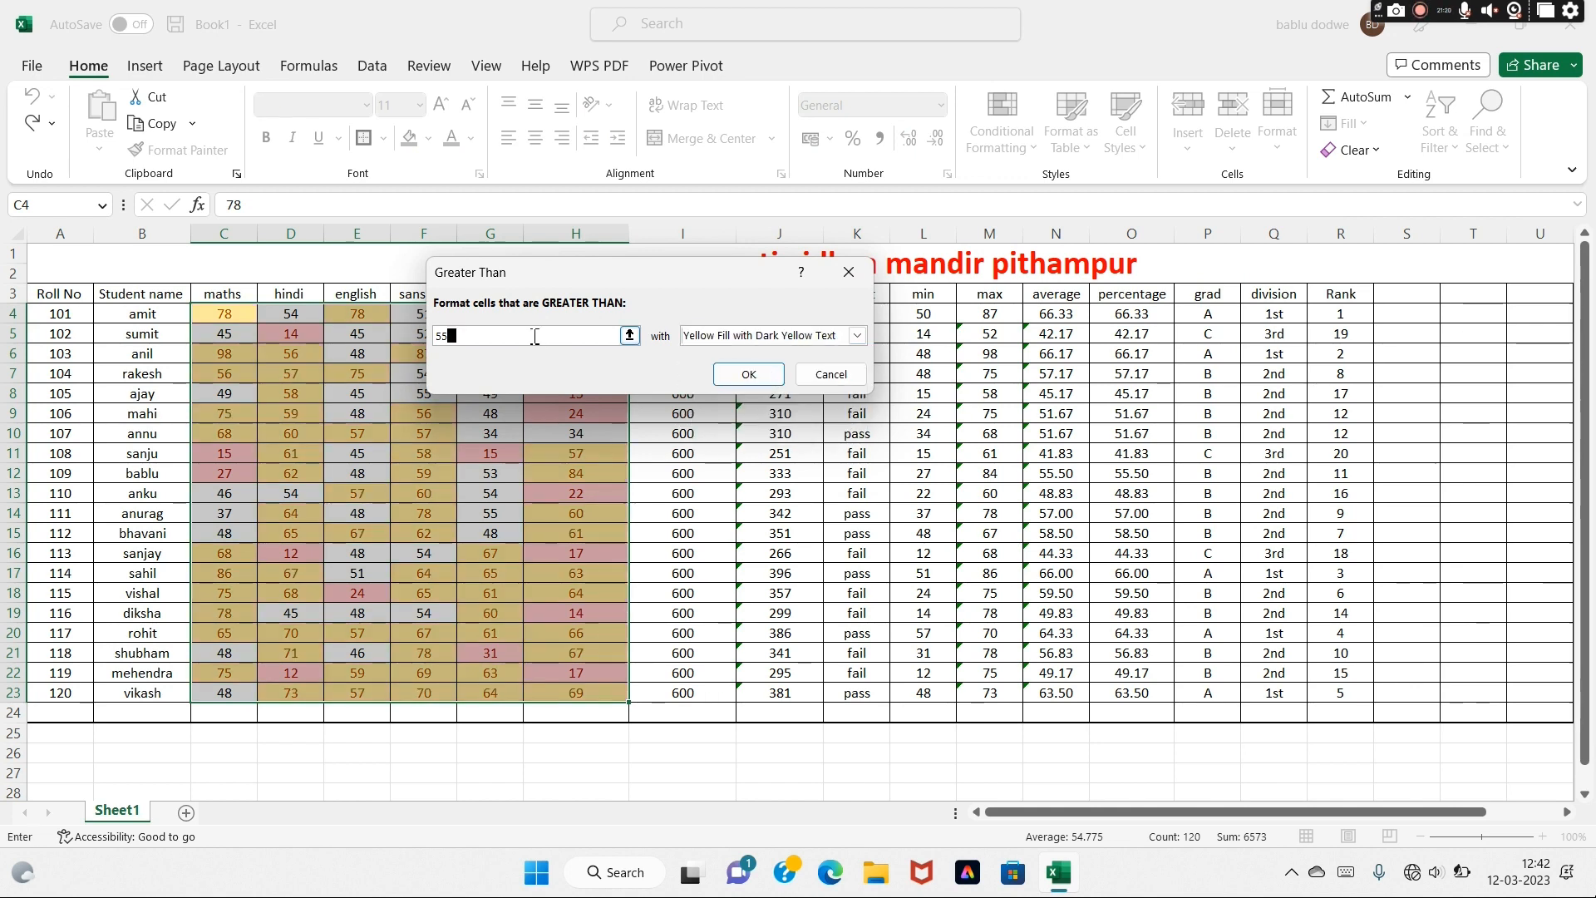
key("BackSpace")
key("BackSpace")
type("33")
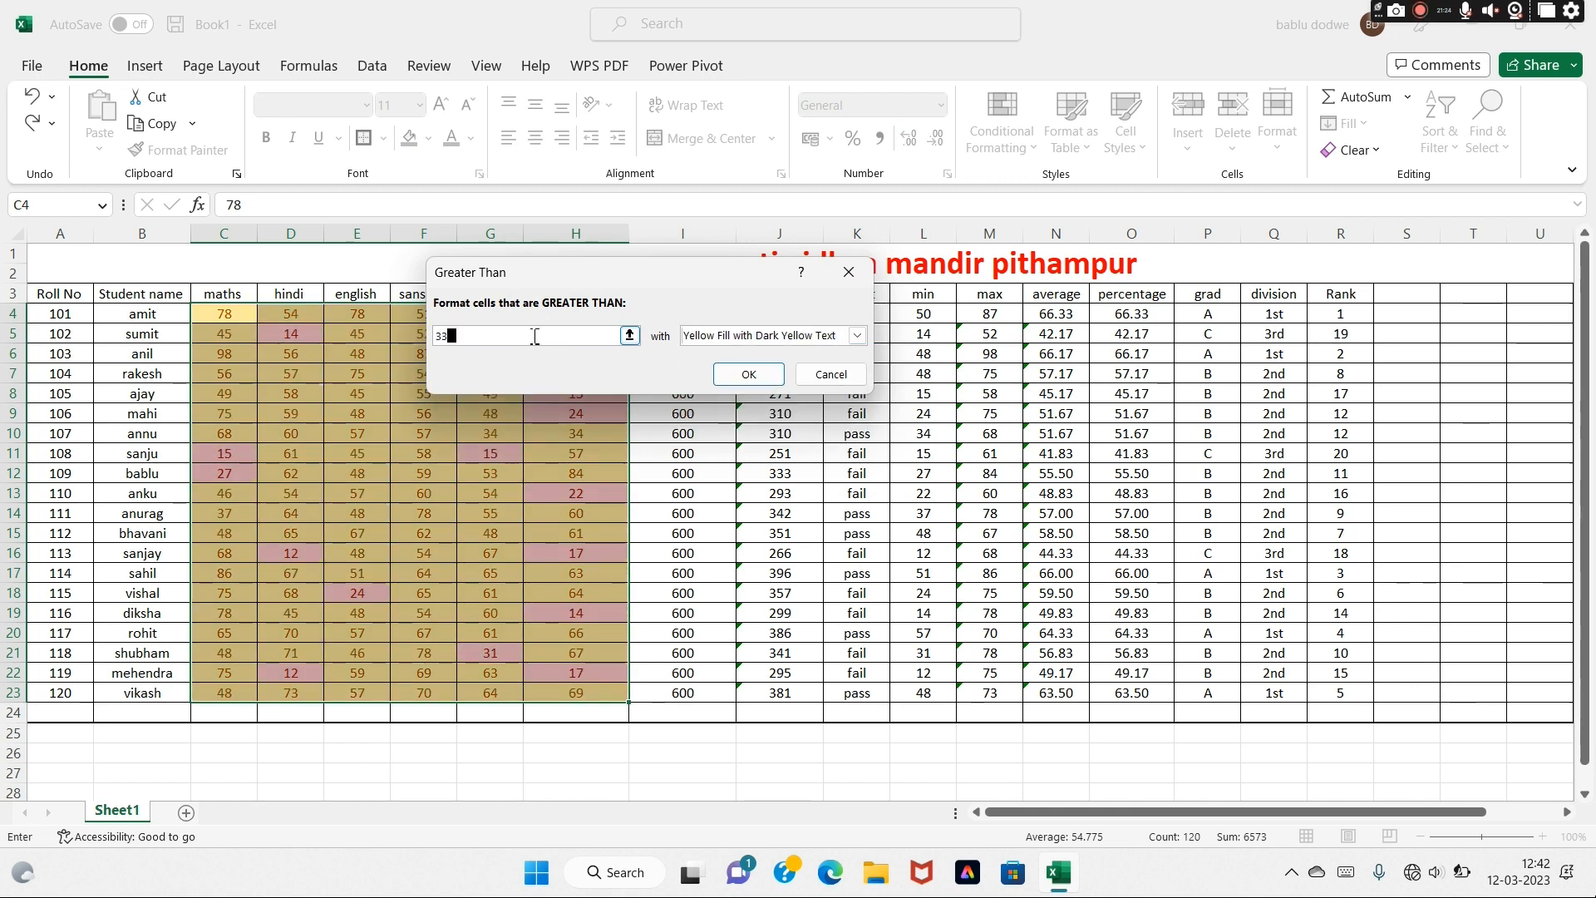
left_click(749, 374)
left_click(480, 502)
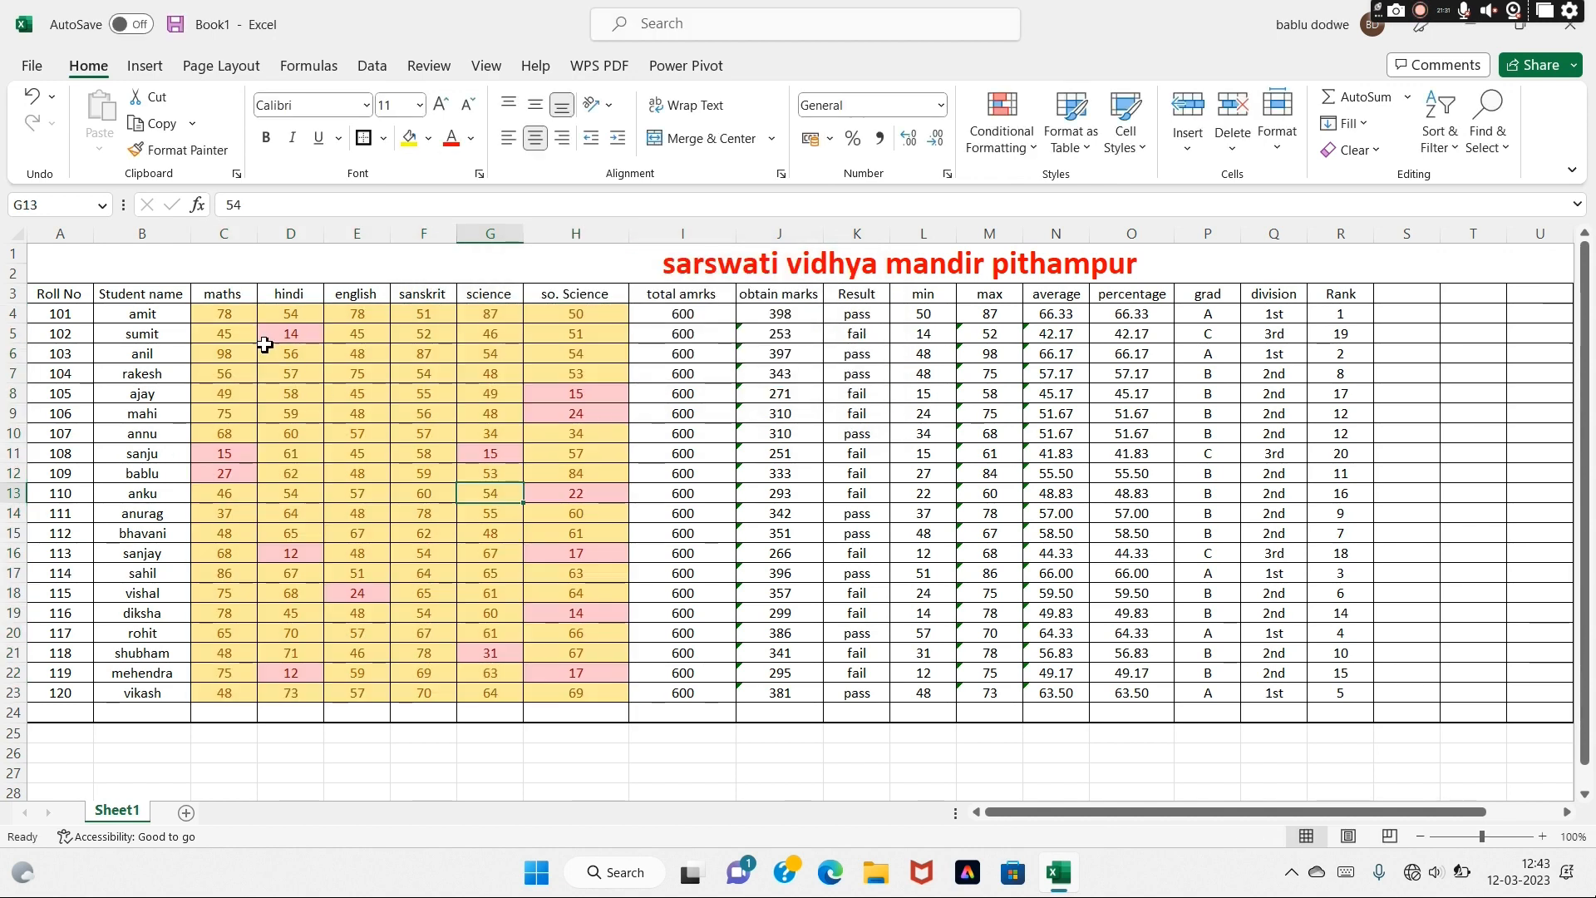
Highlight subject marks greater than 75 in C4:H23 with conditional formatting, using Green Fill with Dark Green Text
left_click_drag(221, 314, 595, 695)
left_click(1034, 149)
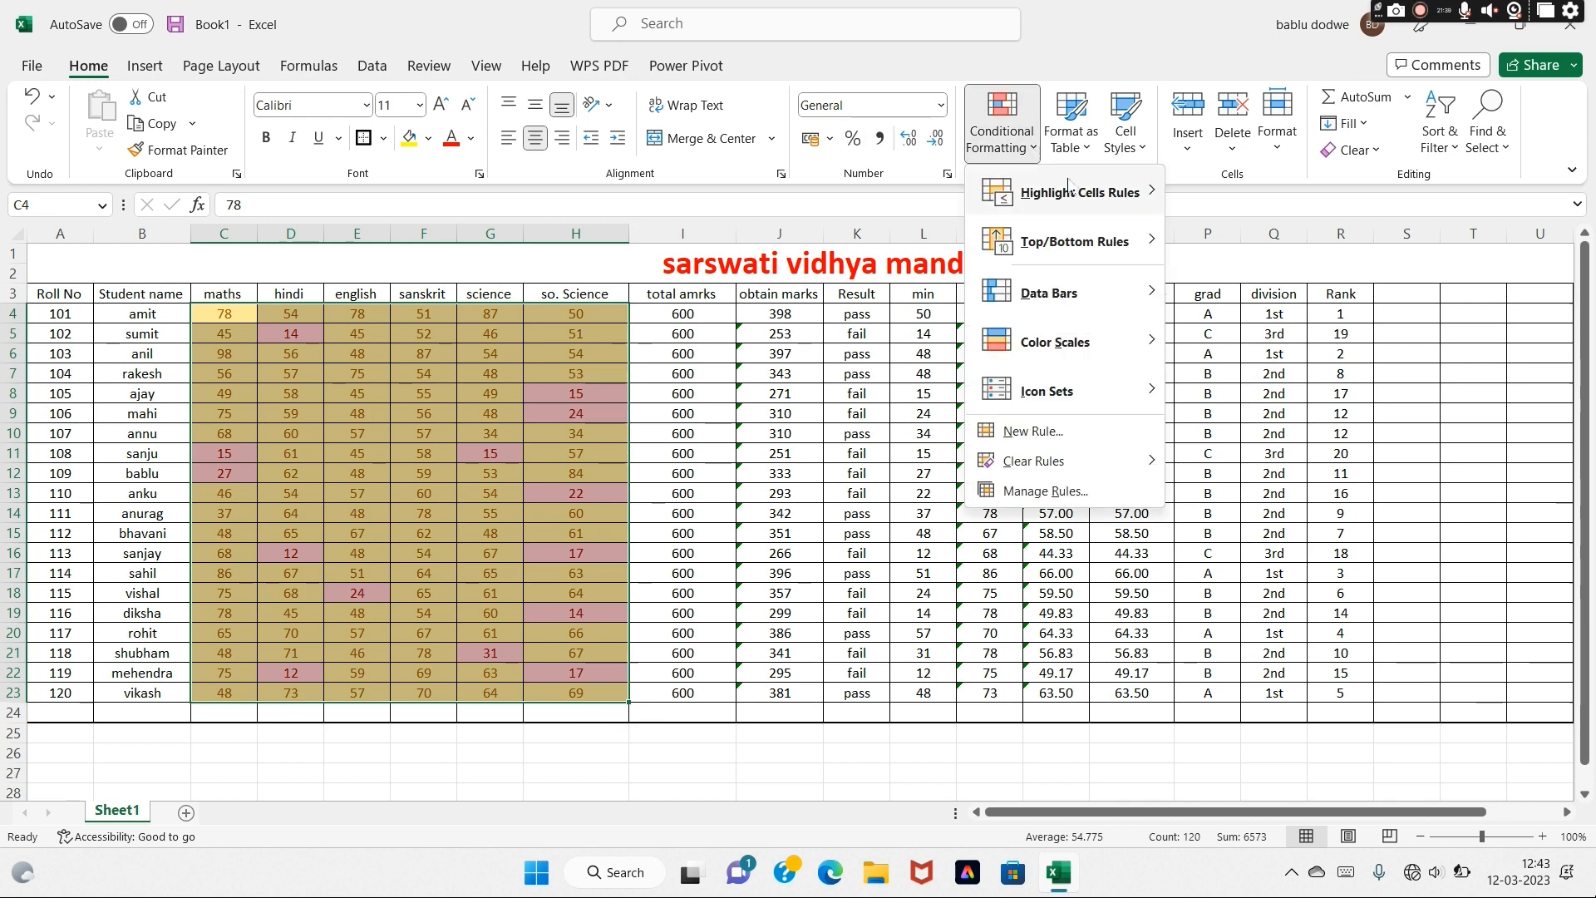
mouse_move(1076, 249)
mouse_move(1081, 193)
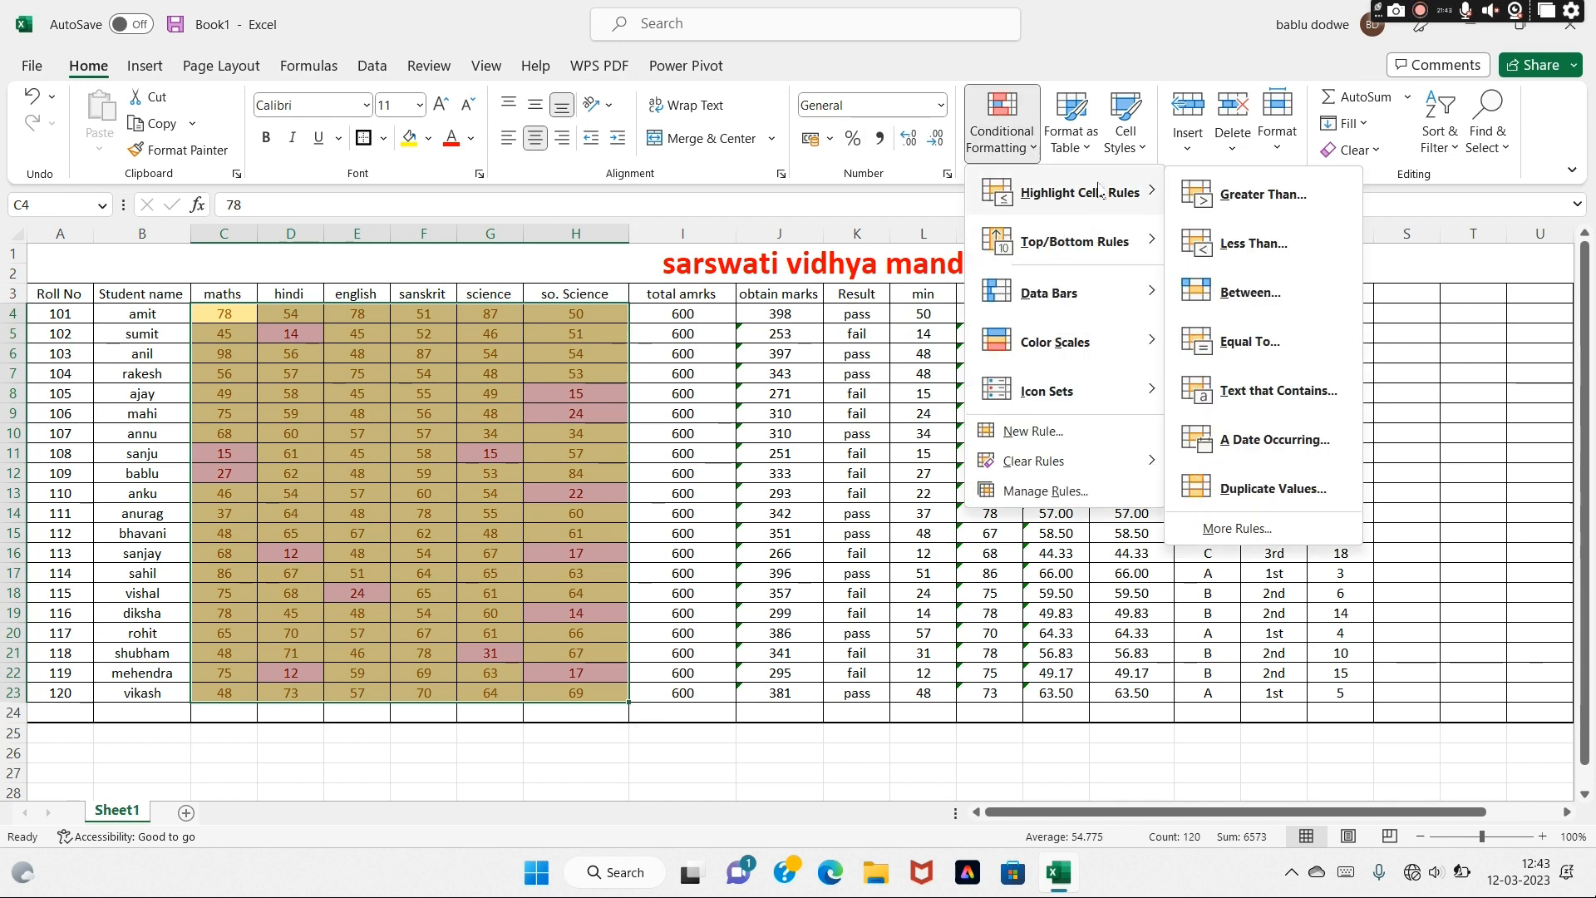
left_click(1256, 198)
left_click(857, 335)
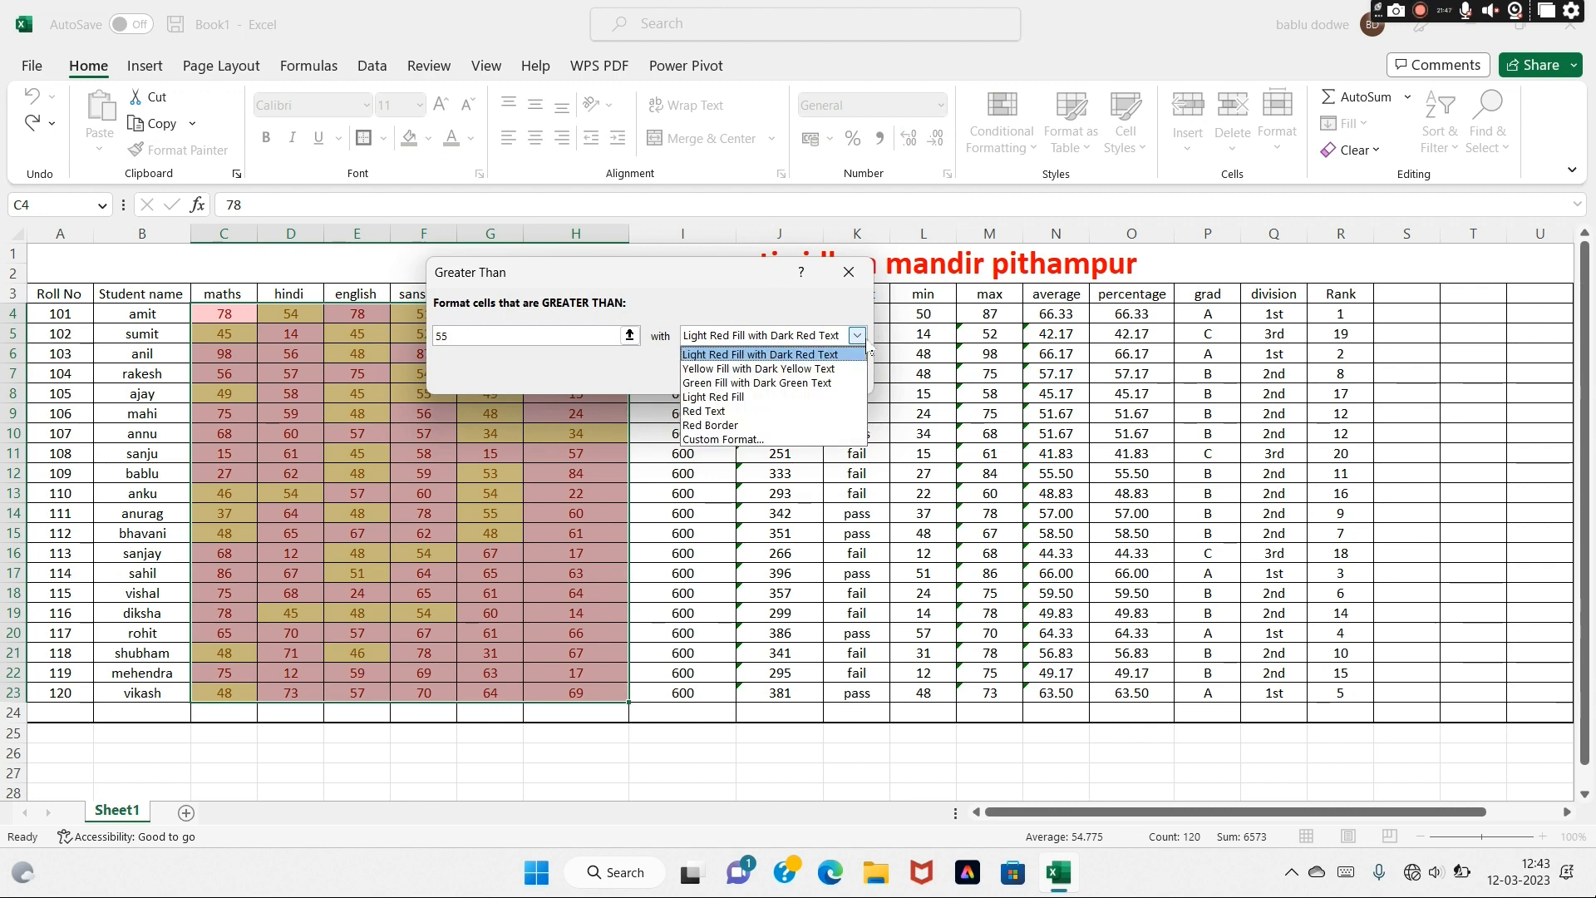
left_click(753, 385)
key("BackSpace")
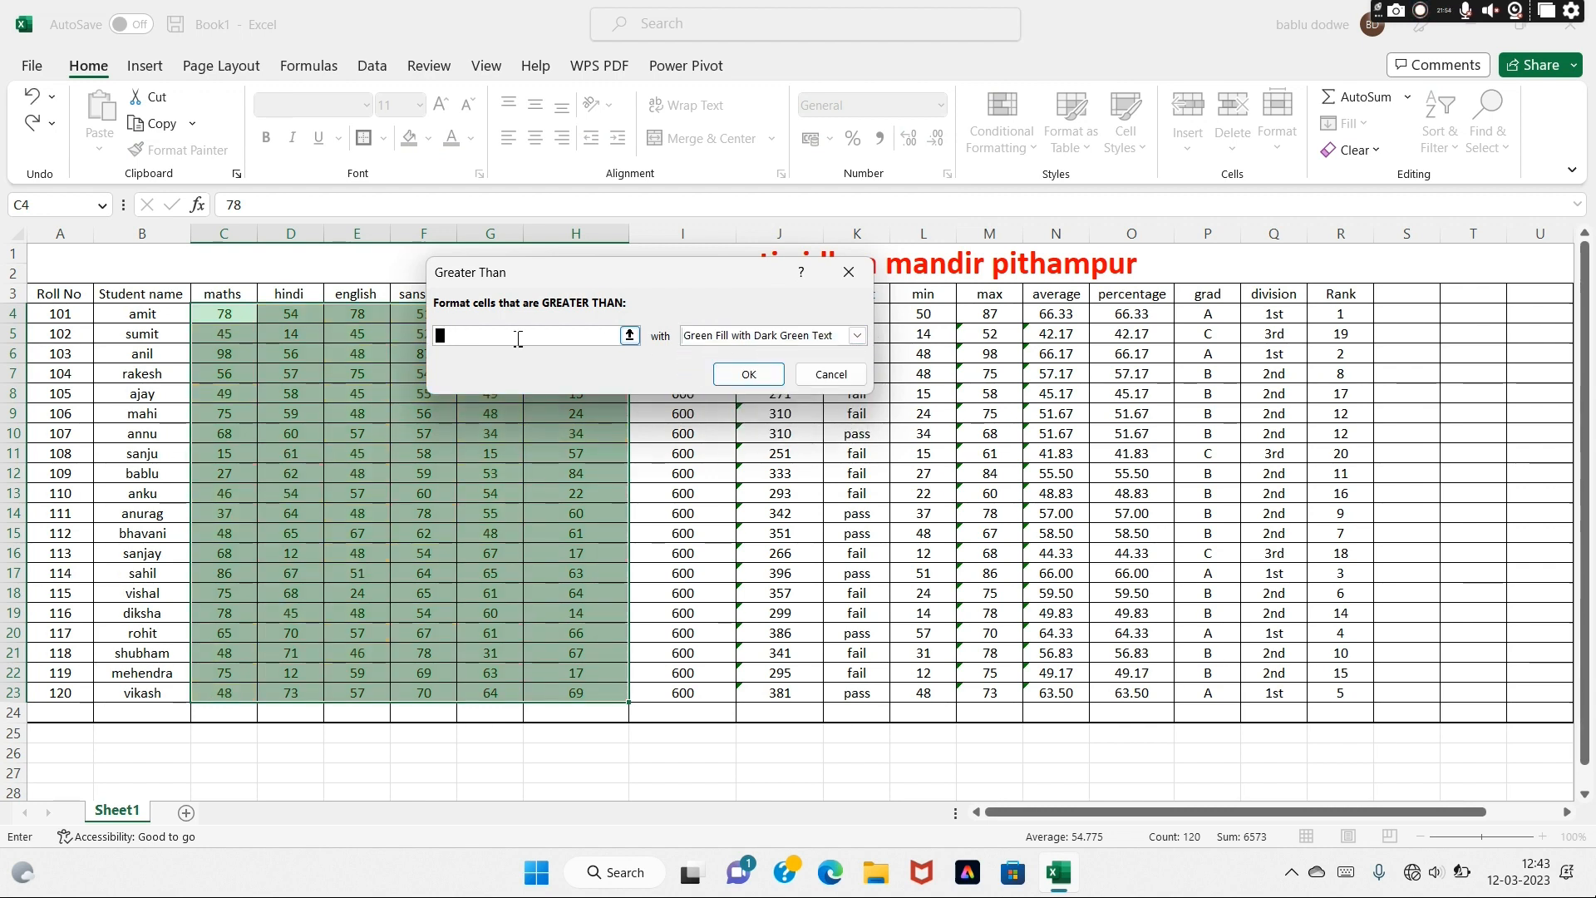
type("75")
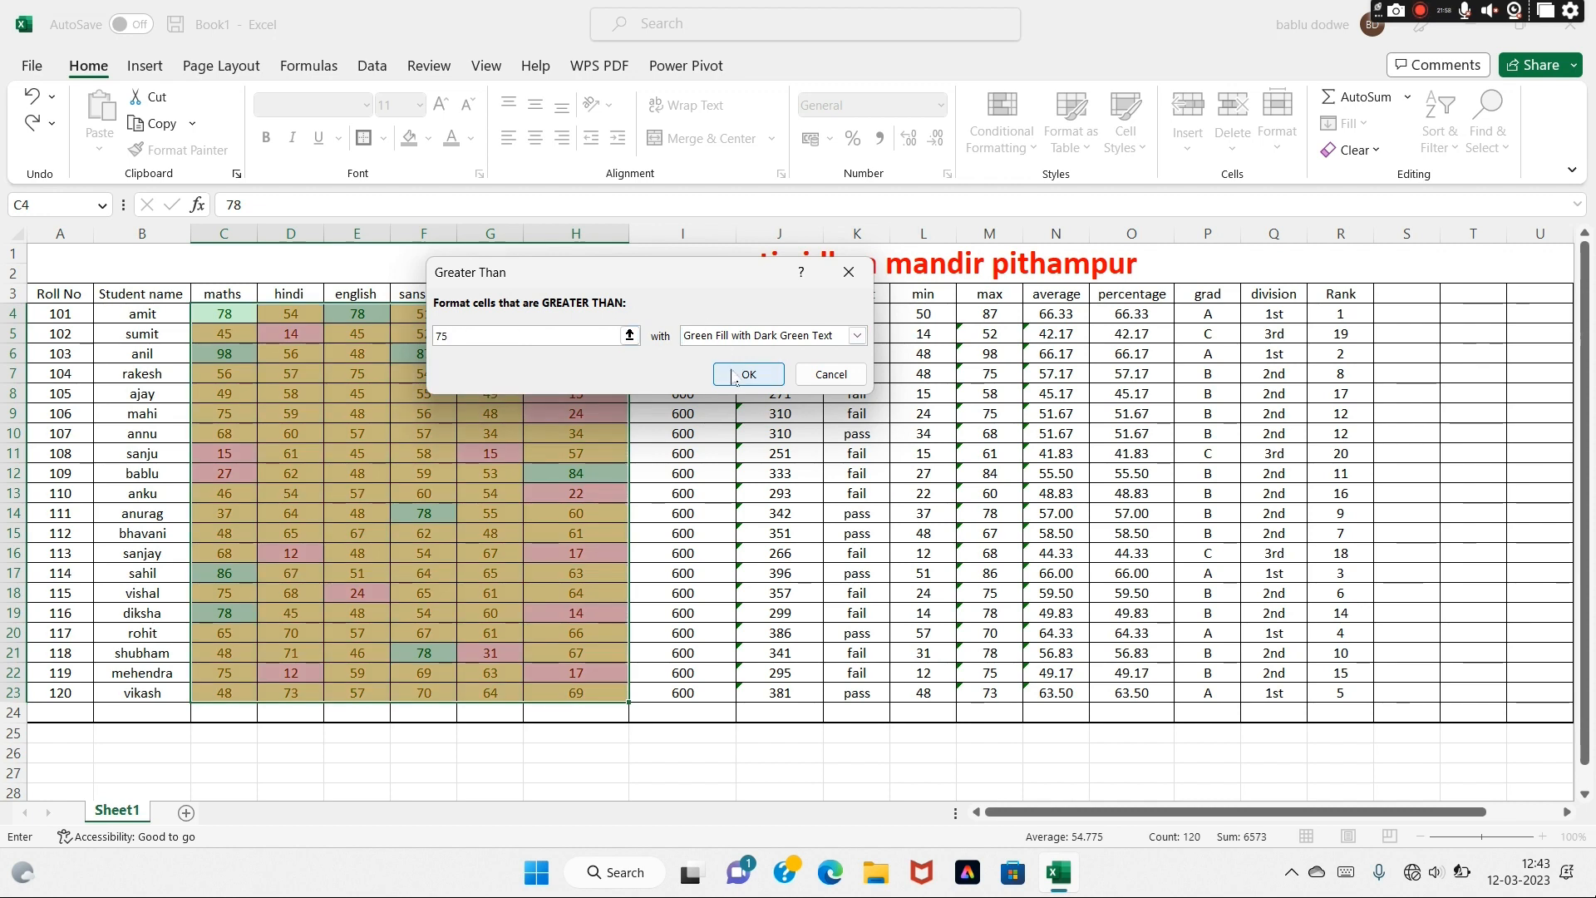
left_click(735, 376)
left_click(975, 497)
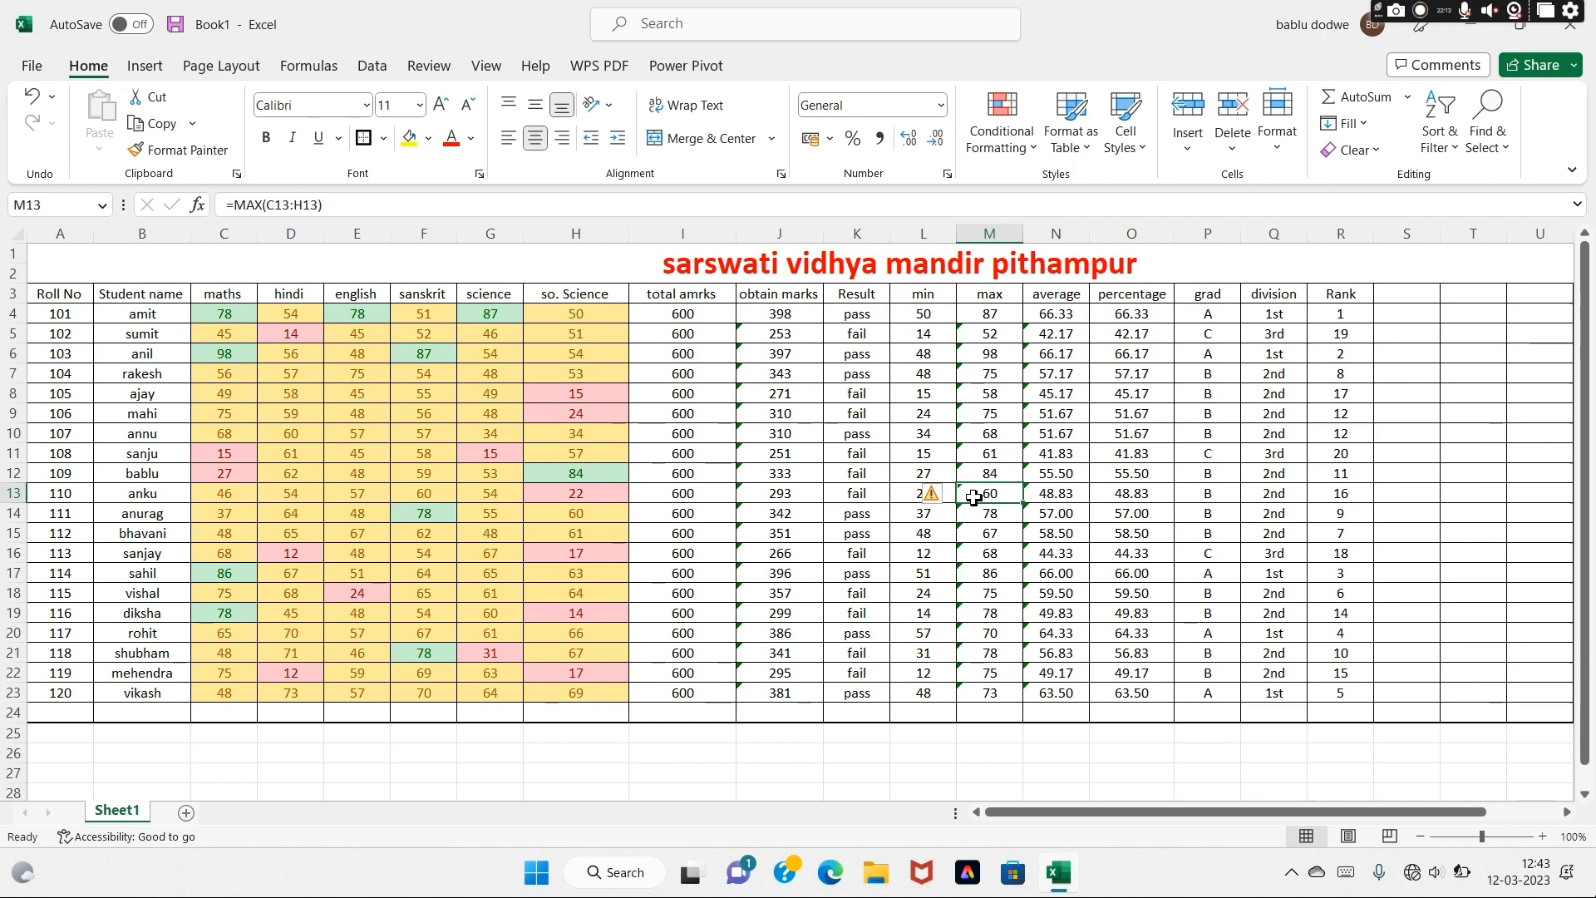
Set the social science mark for roll number 105 in H8 to 56
left_click(557, 398)
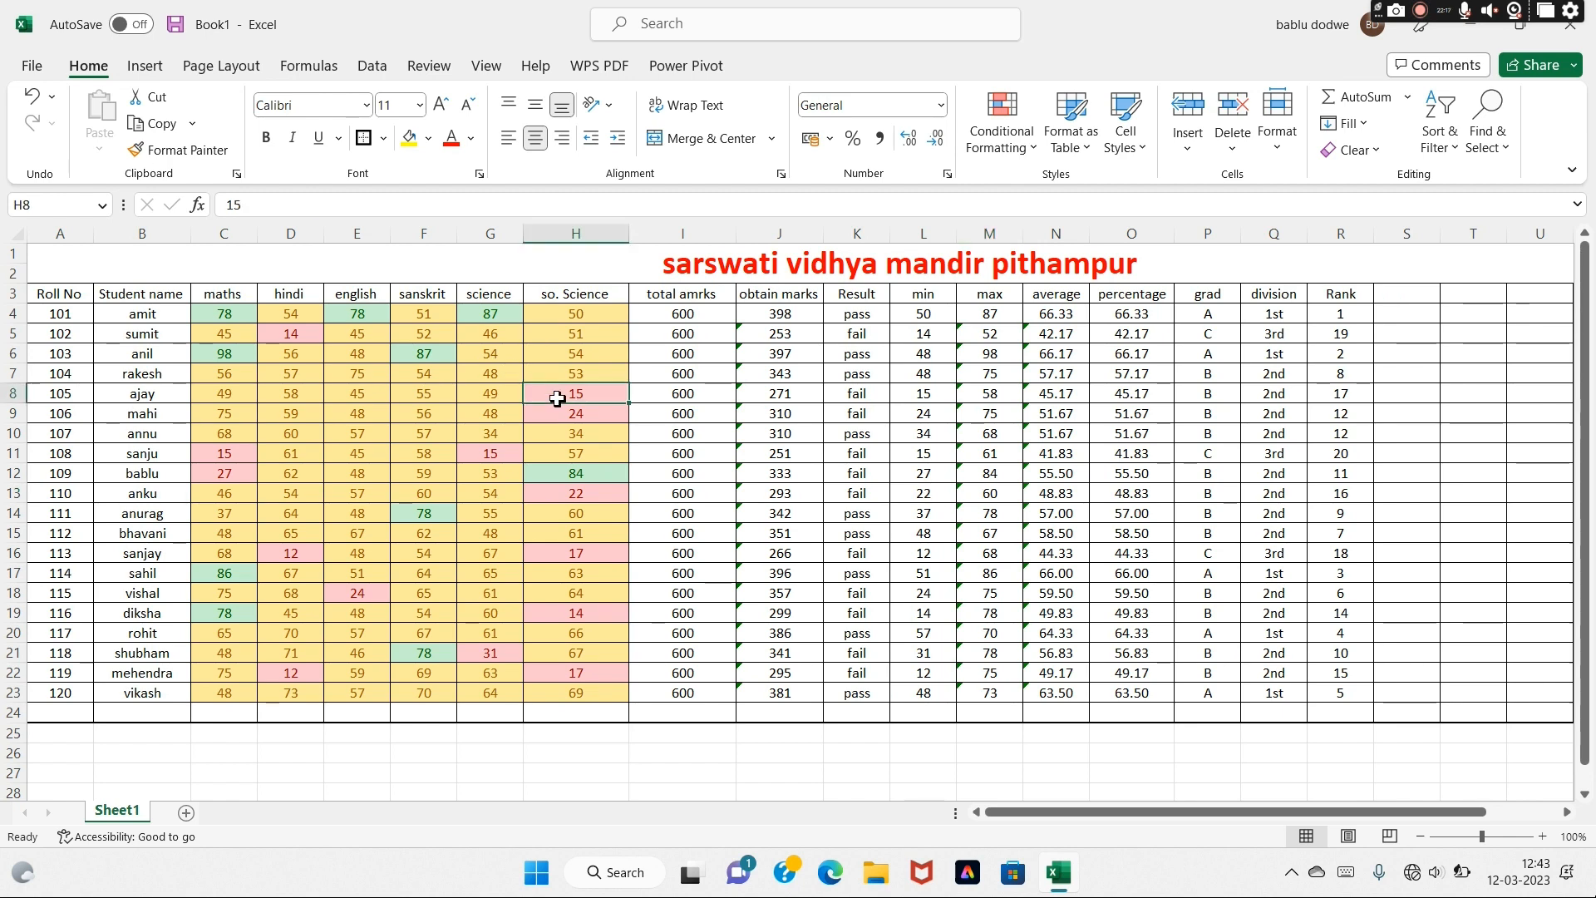
type("56")
key("Return")
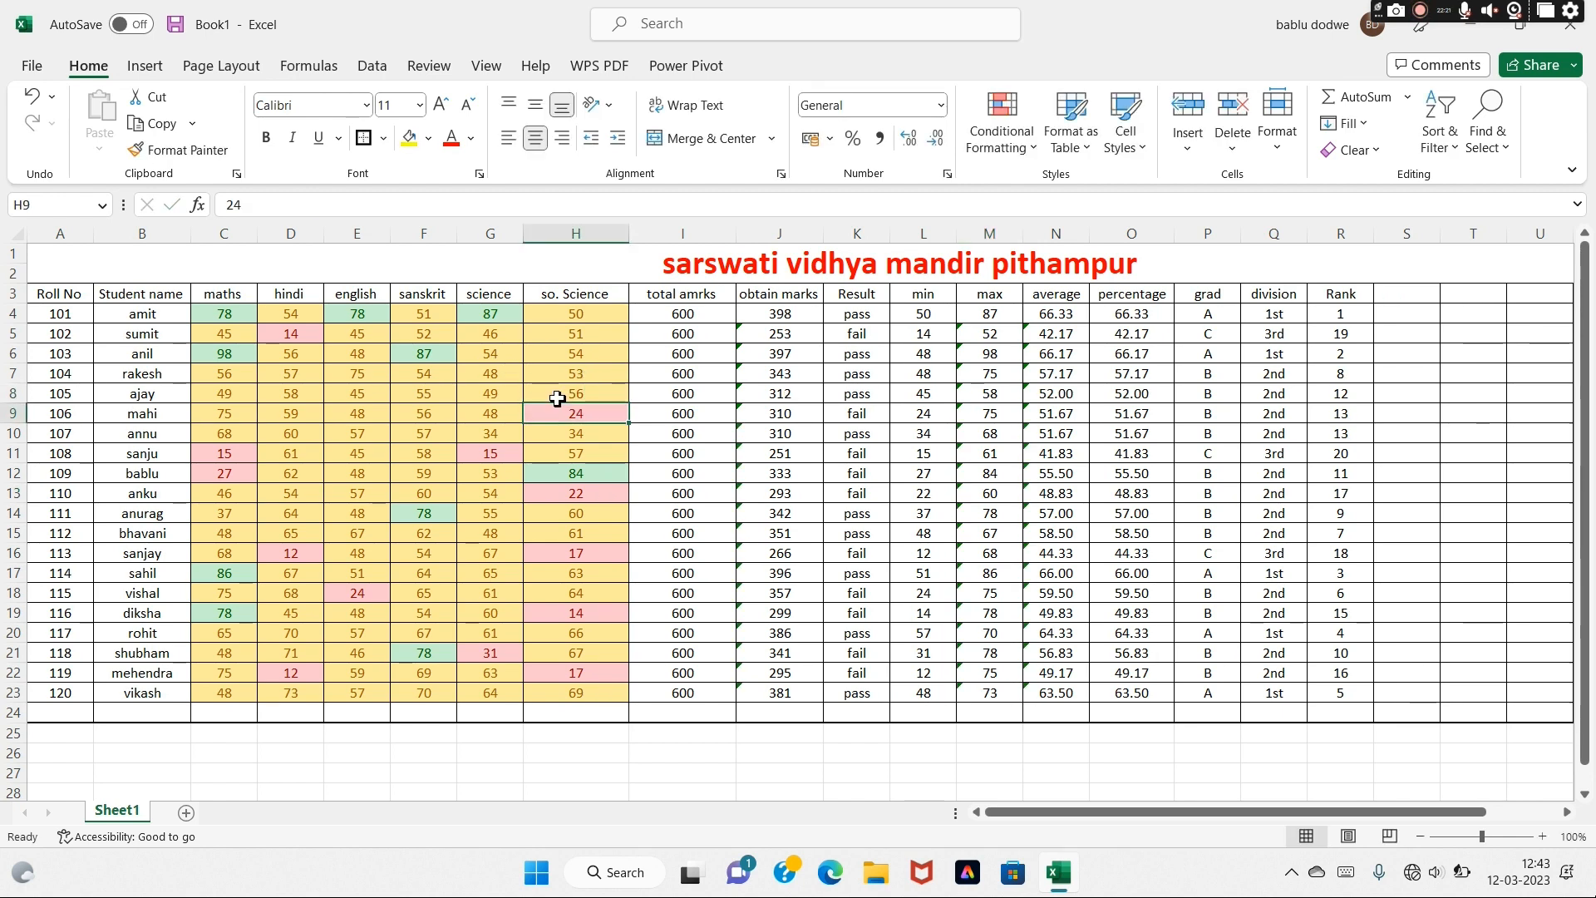
Test the highlighting by entering 12 as the Sanskrit mark in F6, and replace it with 78
left_click(411, 358)
type("12.")
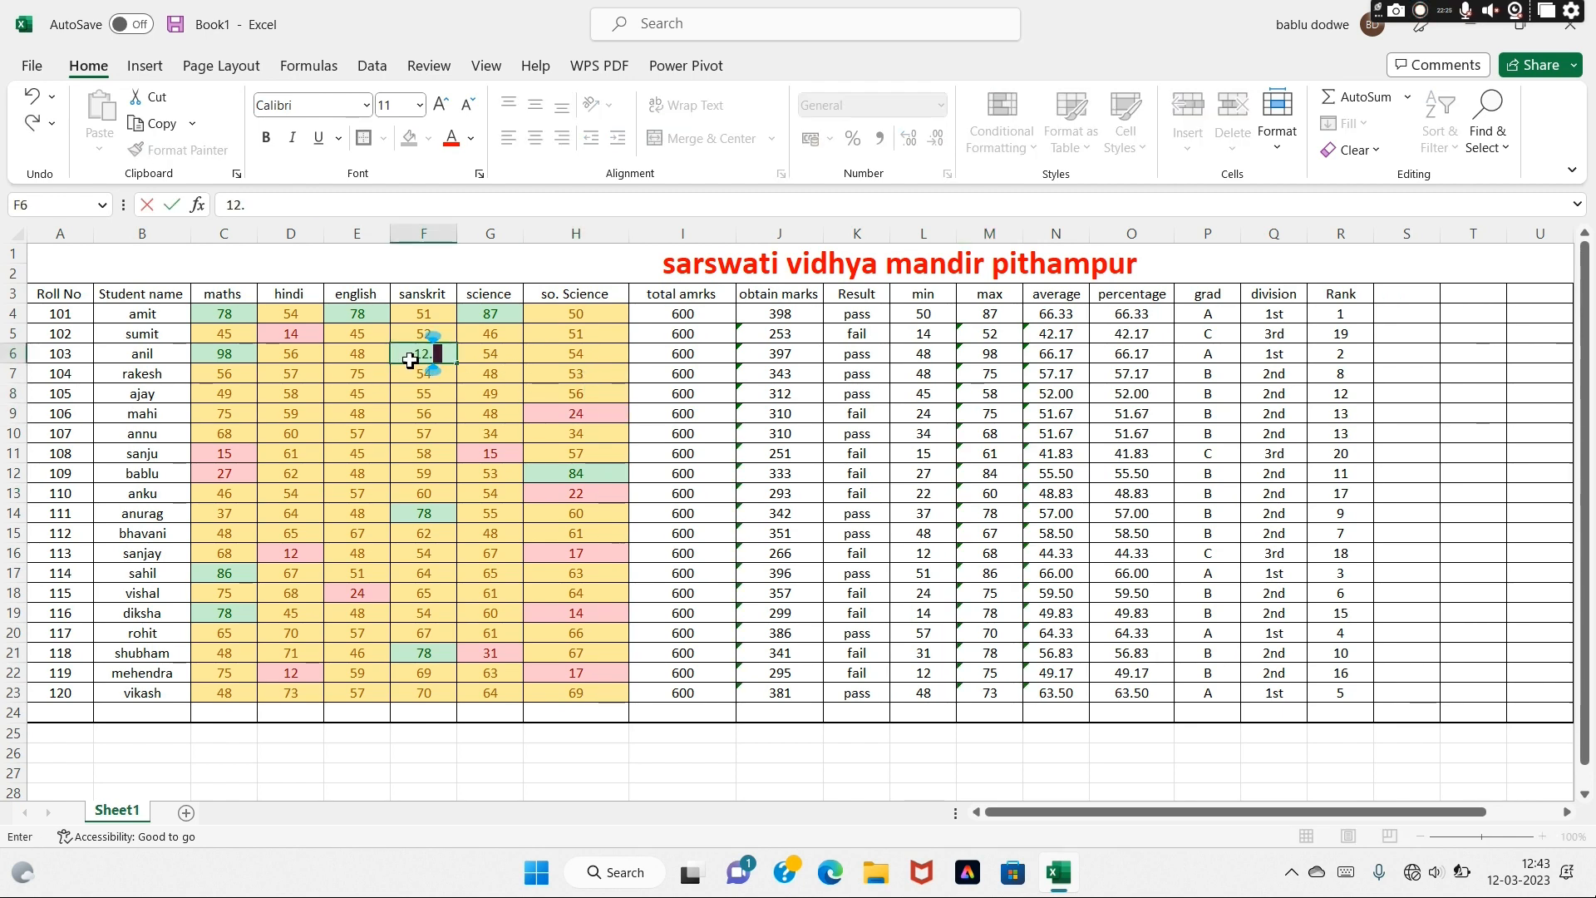
key("Return")
left_click(427, 356)
type("78")
key("Return")
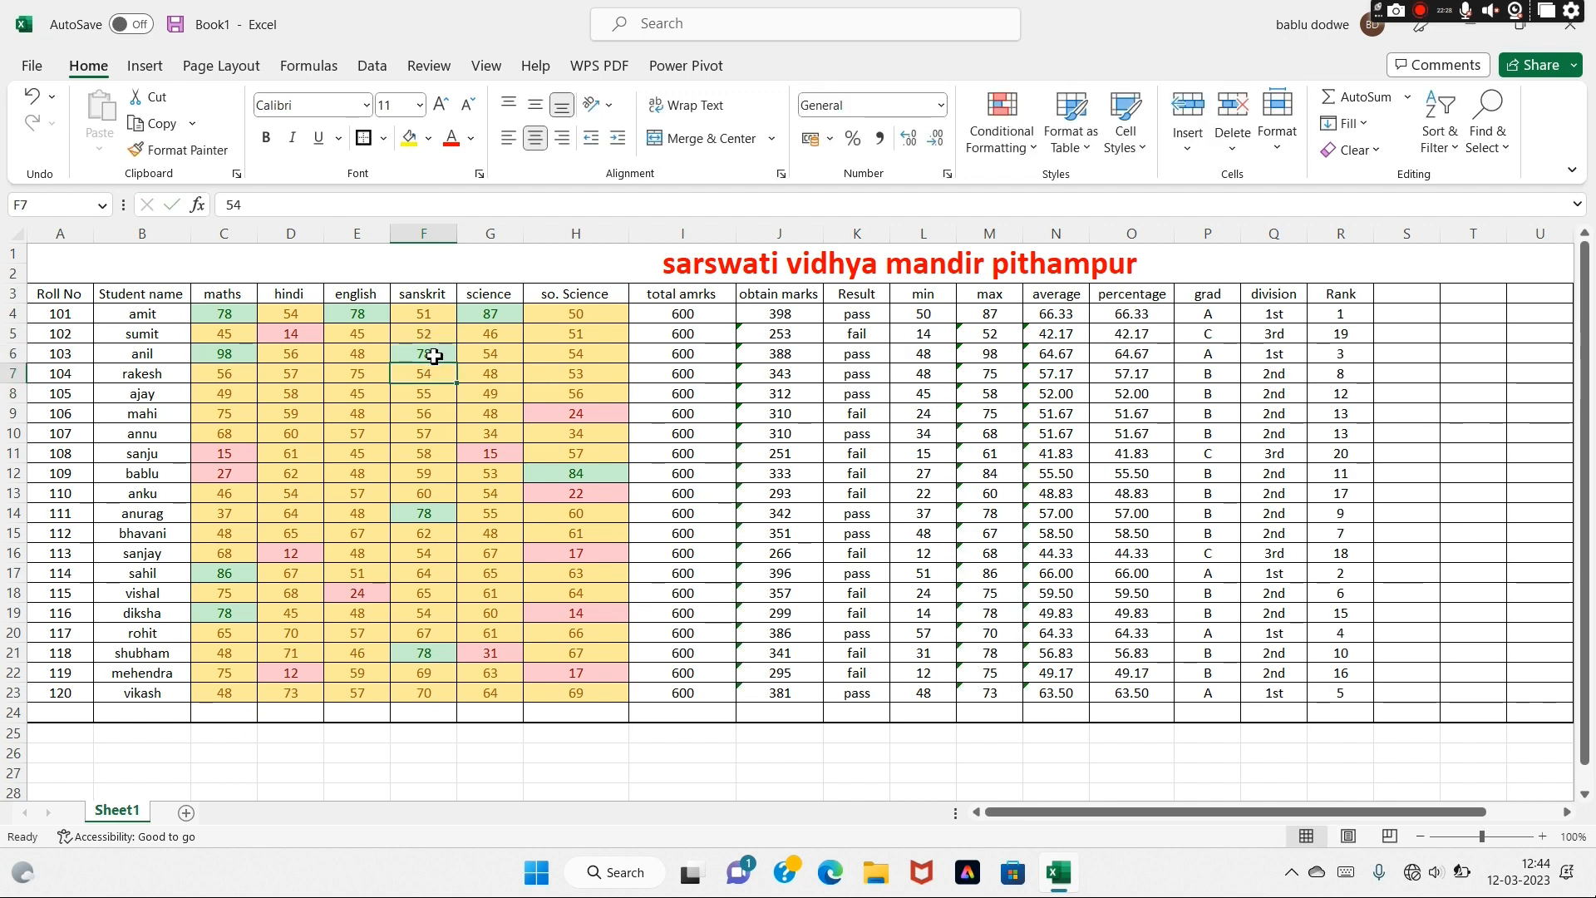
Enter 45 as the maths mark for roll number 108 in C11, and replace it with 78
left_click(225, 457)
type("45")
key("Return")
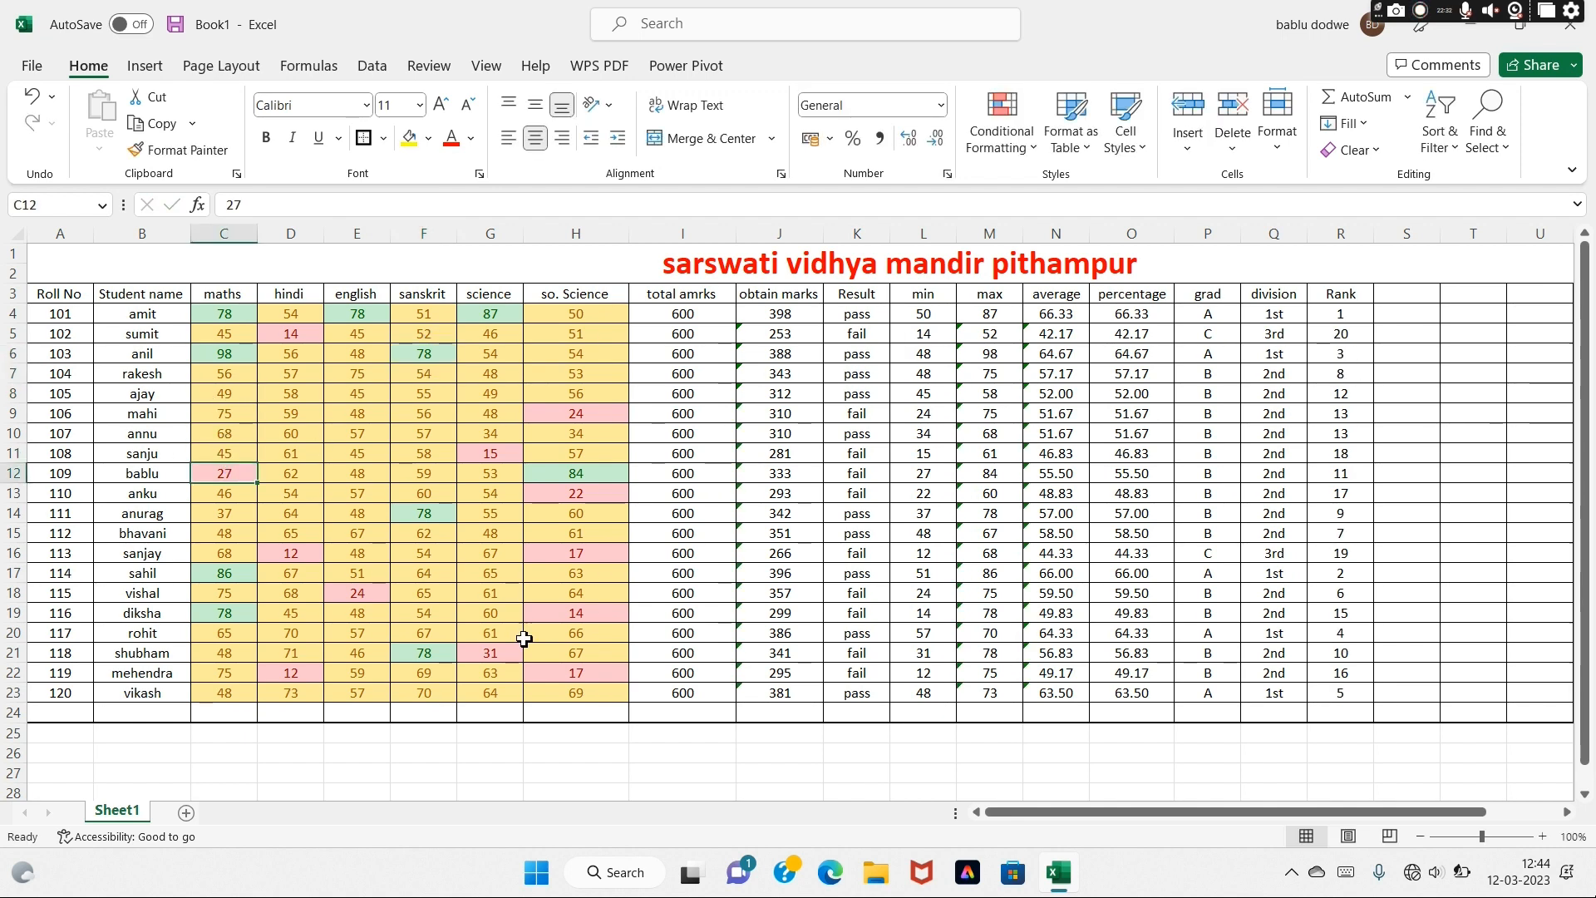
left_click(228, 460)
type("78")
key("Return")
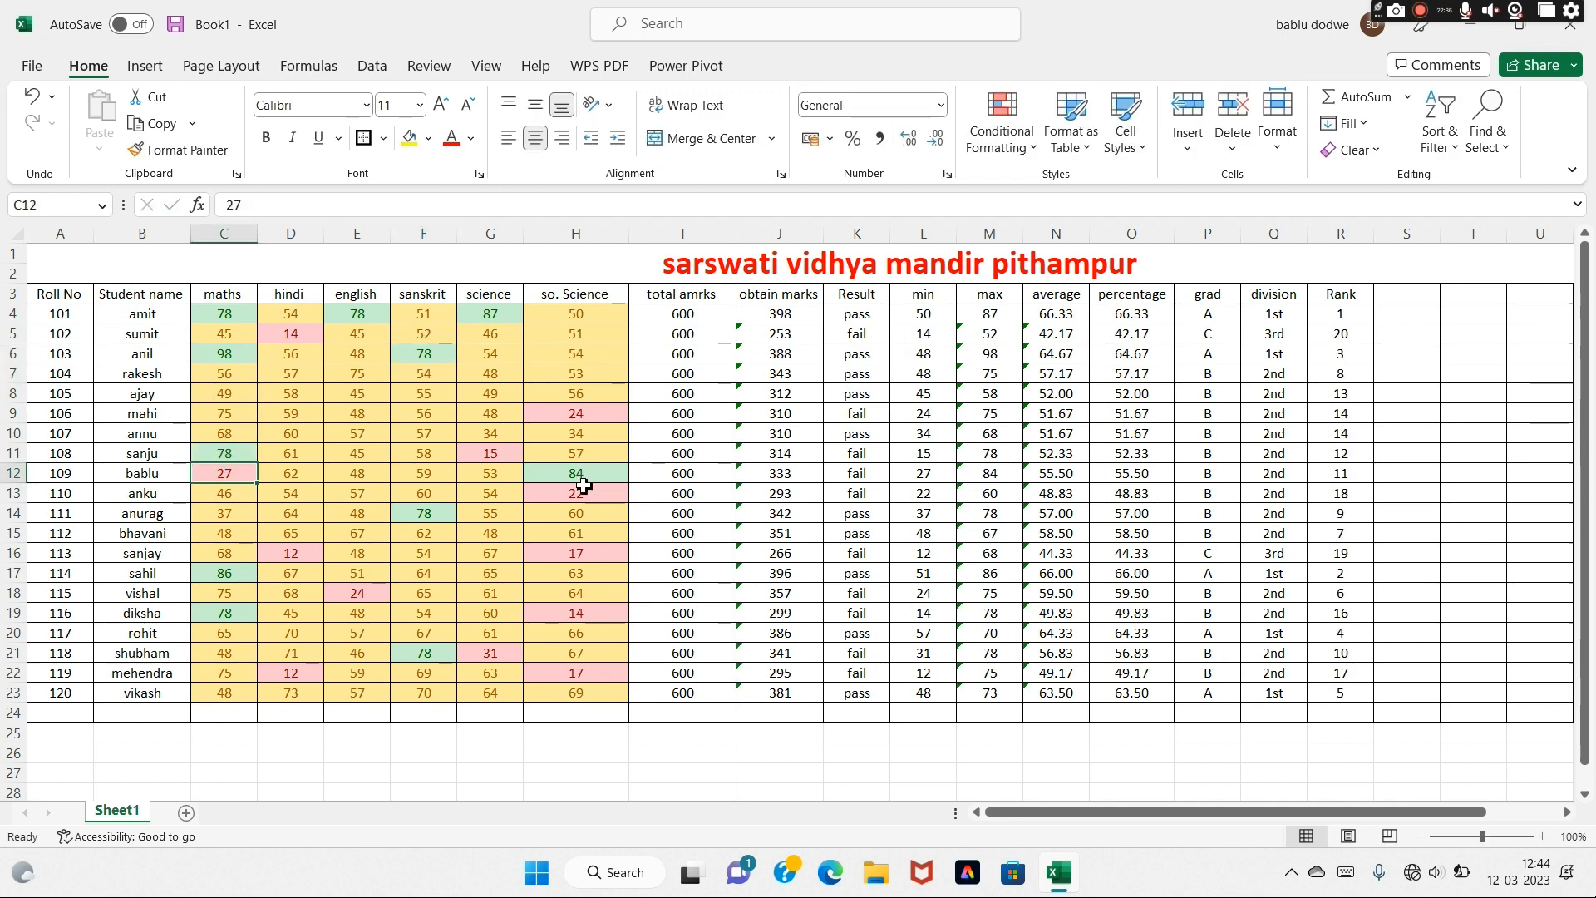
left_click(570, 470)
left_click(819, 468)
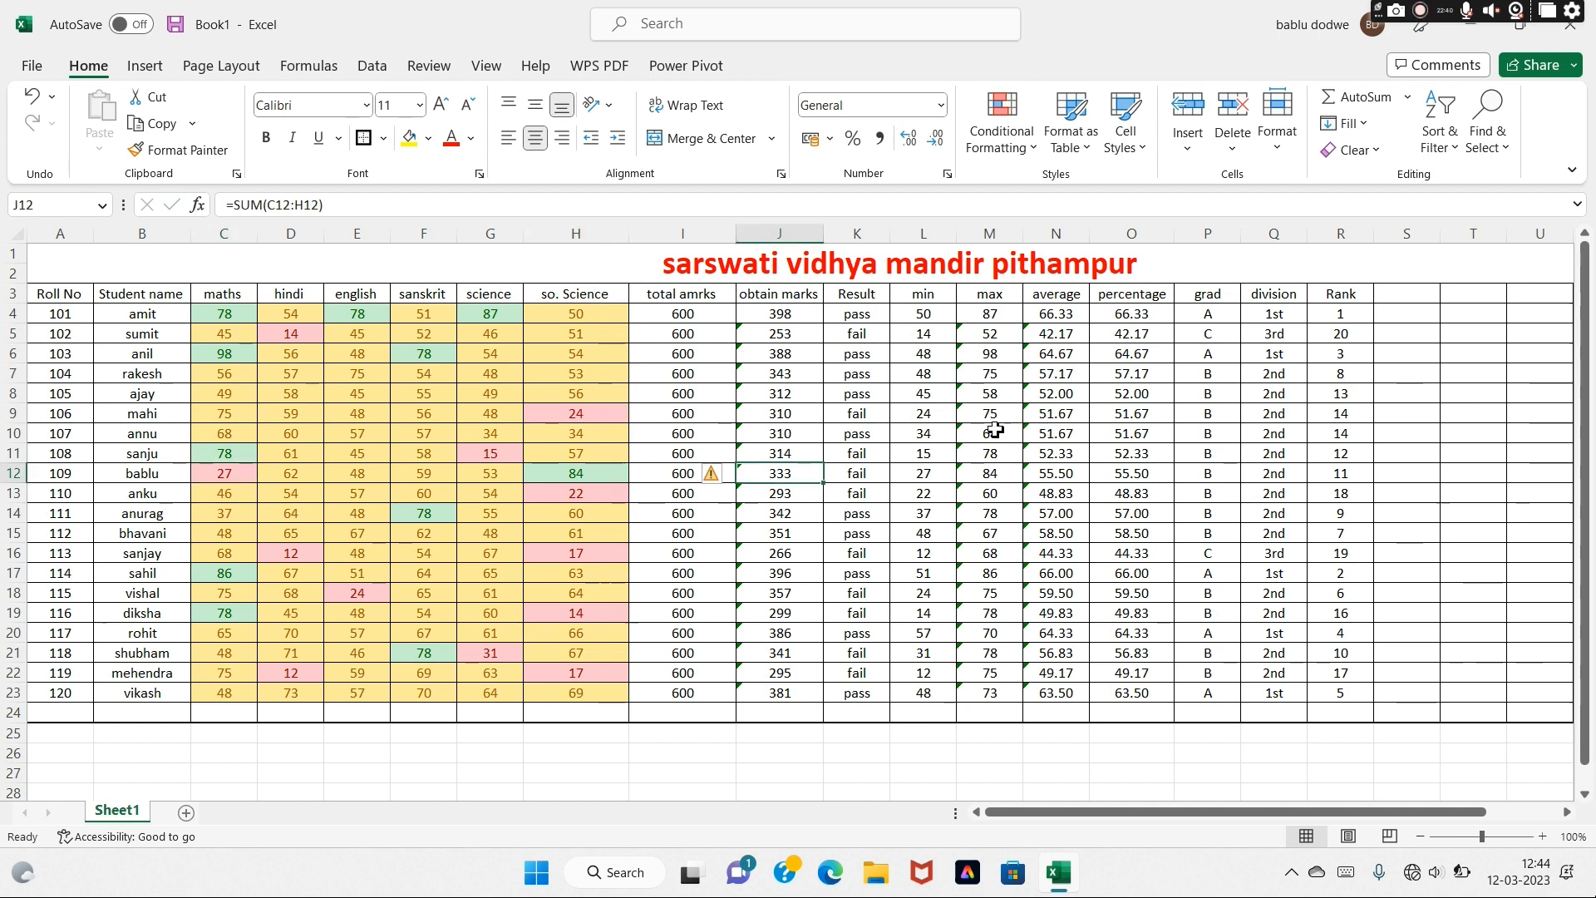
Start a new conditional formatting rule on the Result cells K4:K23 for specific text containing pass
left_click_drag(852, 316, 865, 693)
left_click(1002, 121)
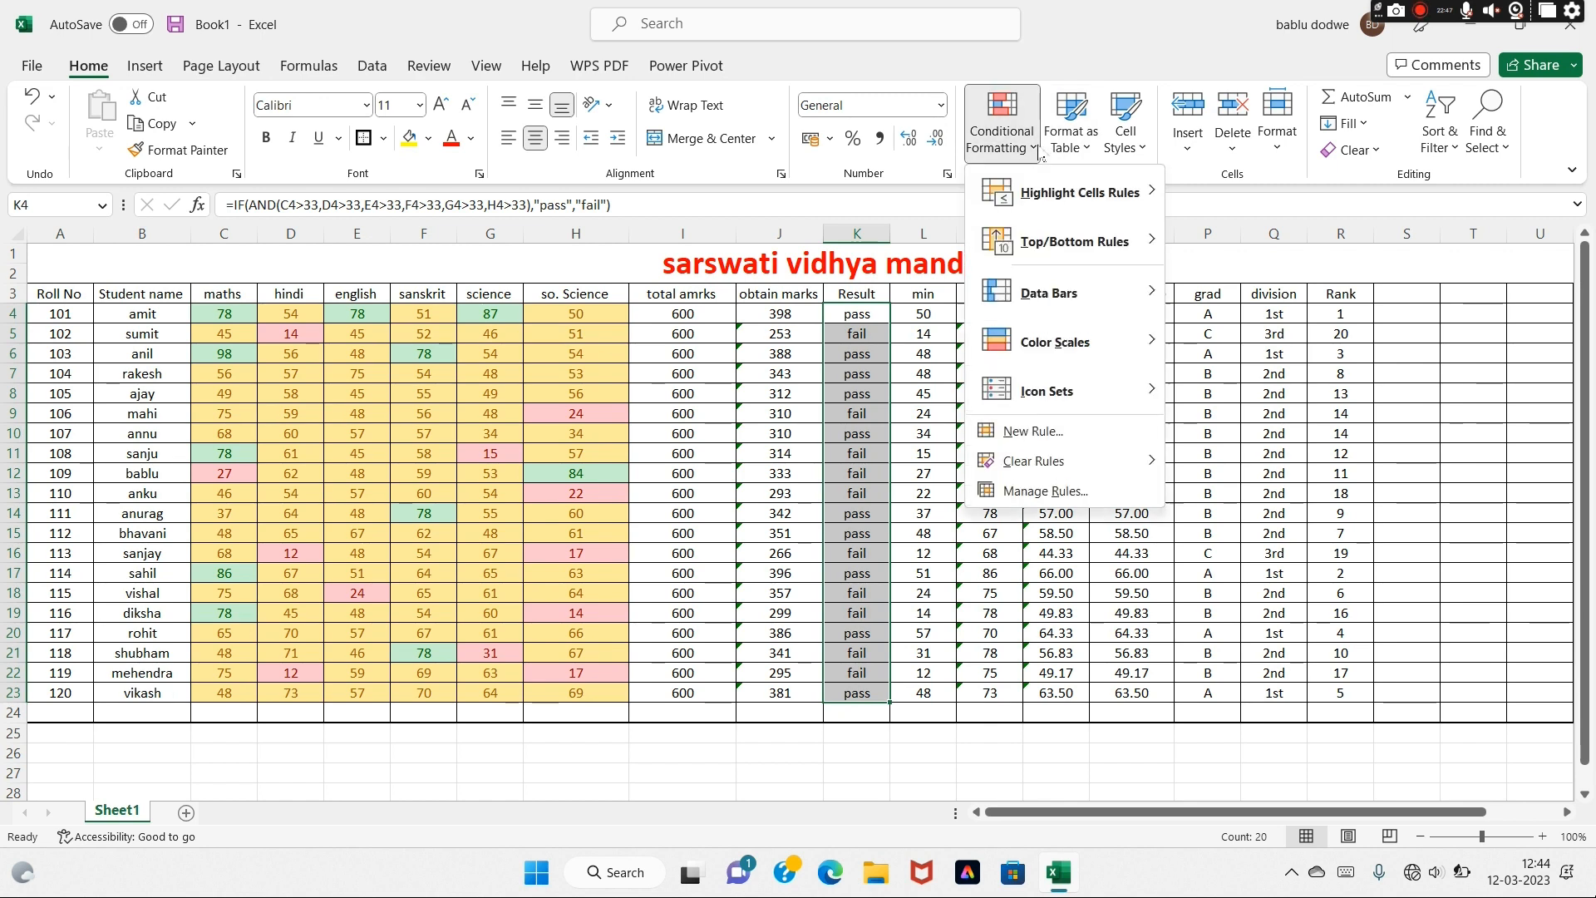
left_click(1018, 433)
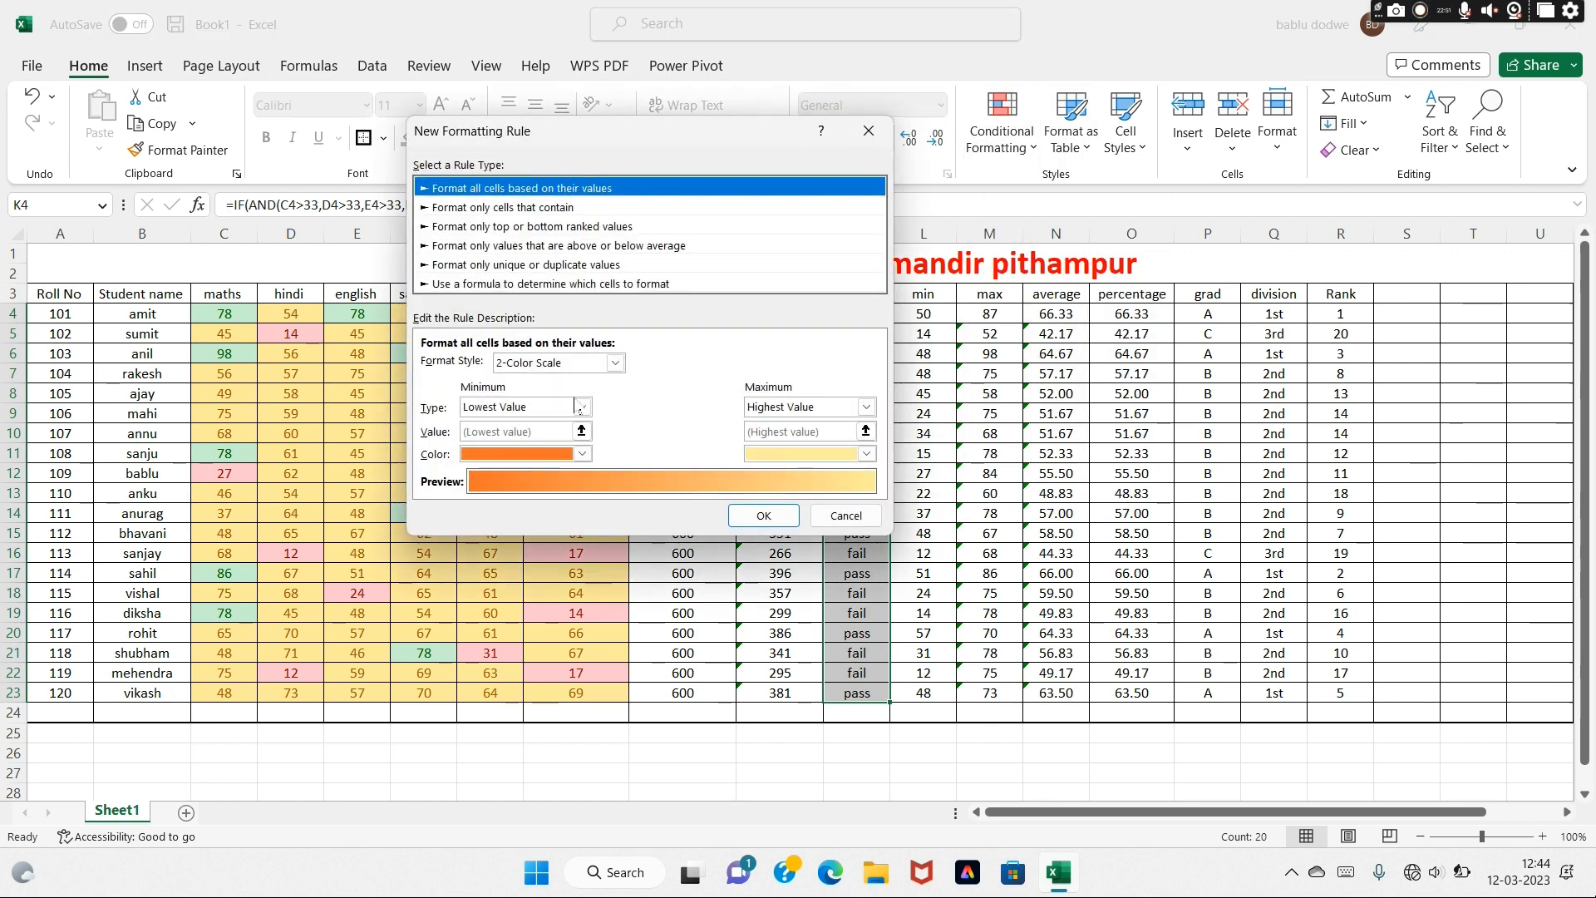
left_click(441, 207)
left_click(520, 365)
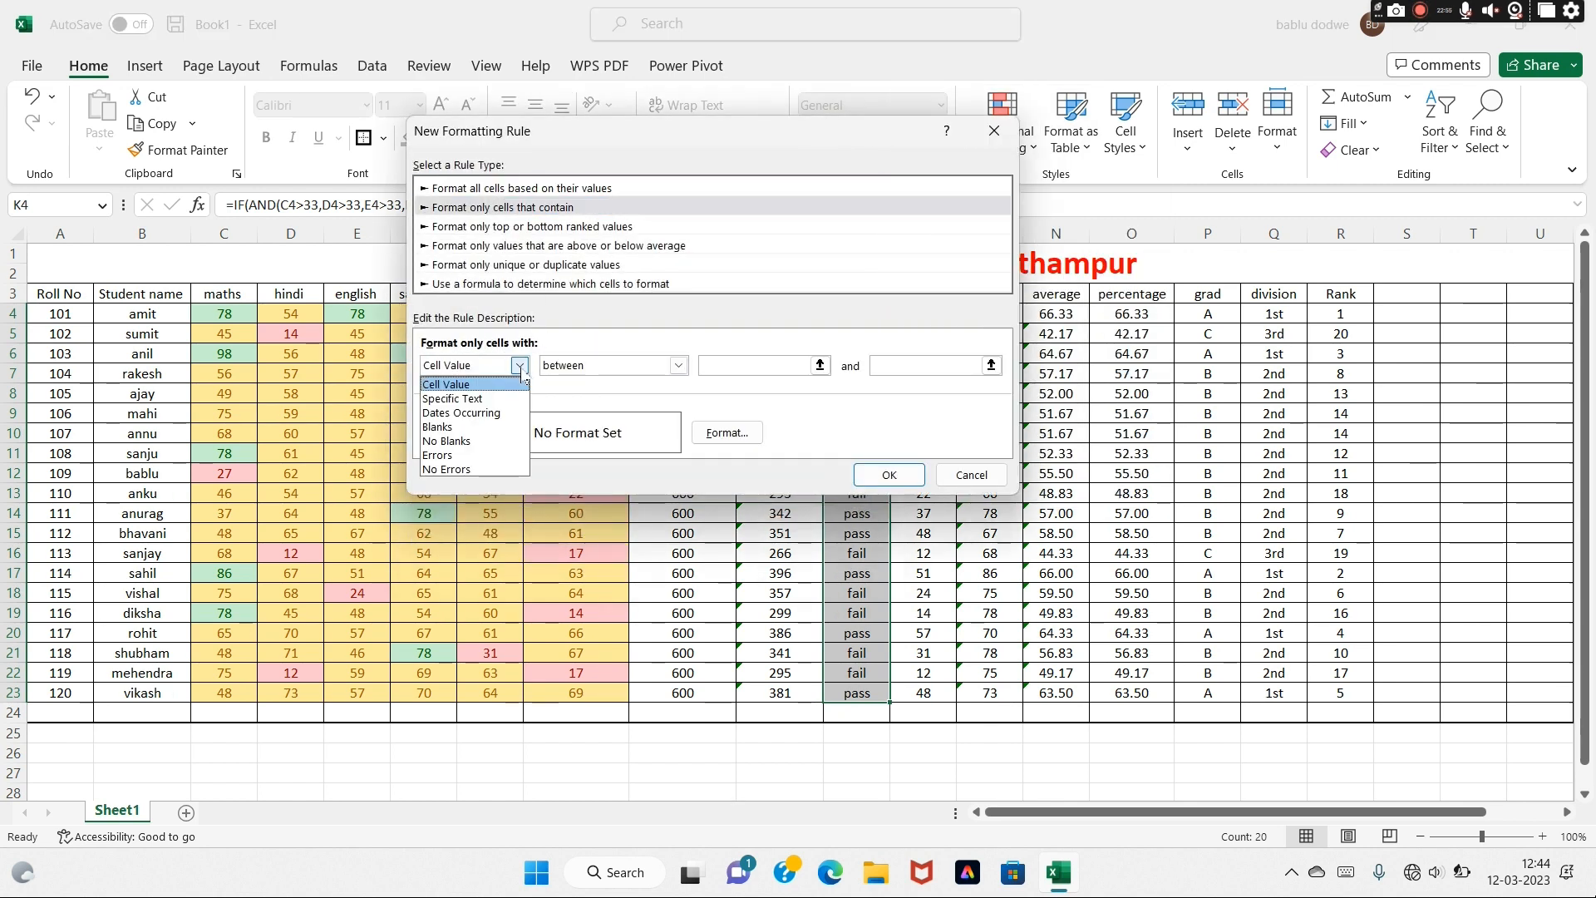
left_click(522, 396)
left_click(684, 365)
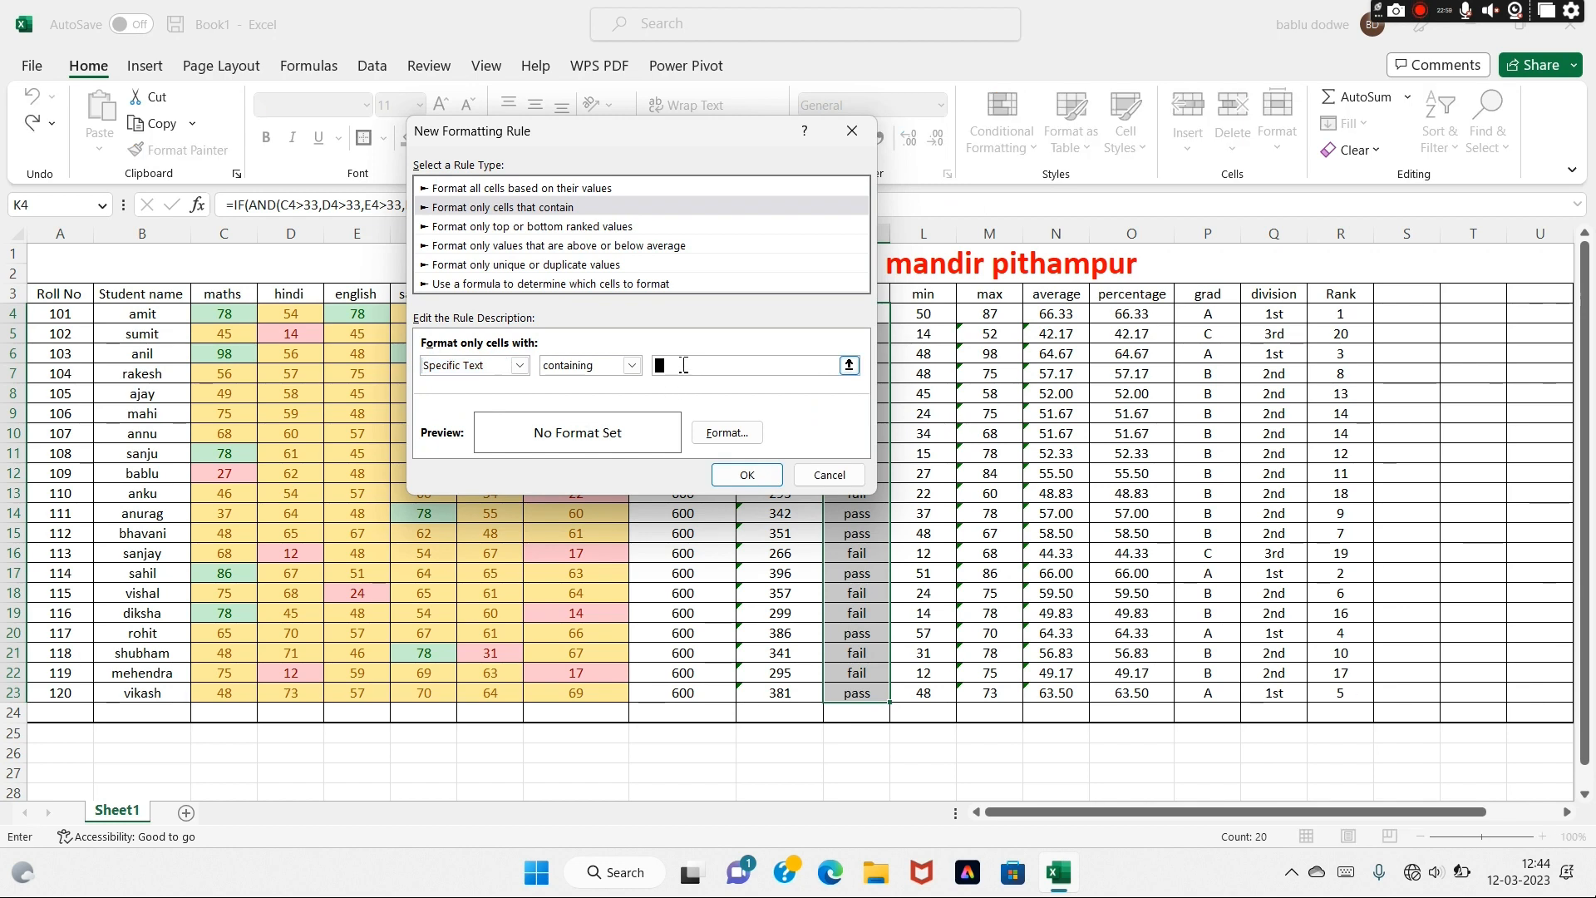
type("pass")
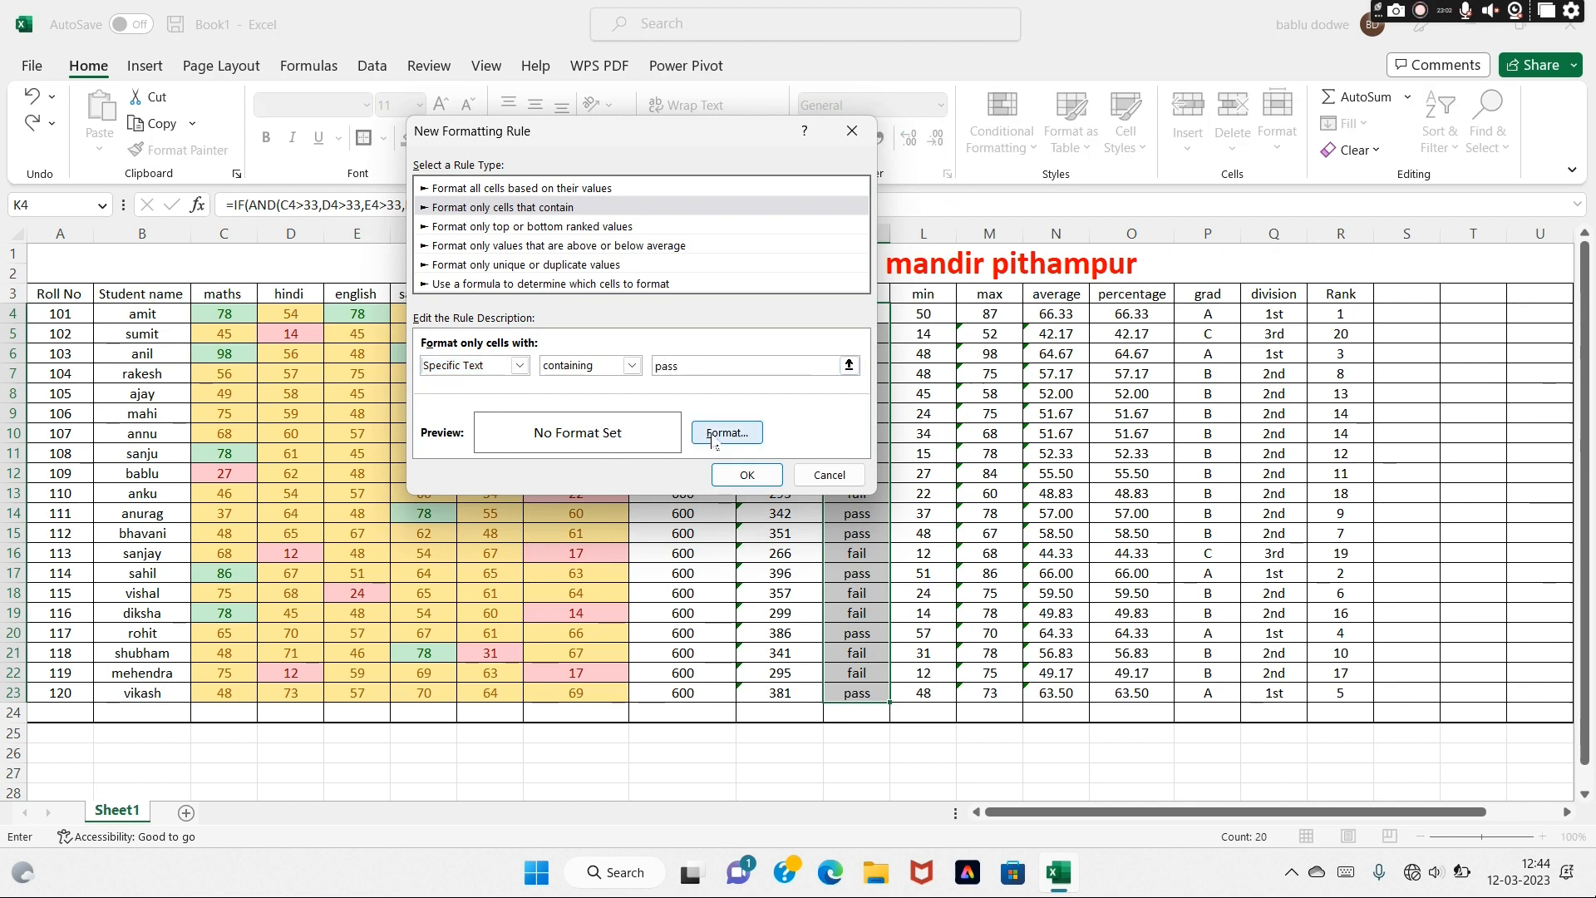
Give the pass rule a bold green font and apply it to the Result column
left_click(717, 434)
left_click(754, 241)
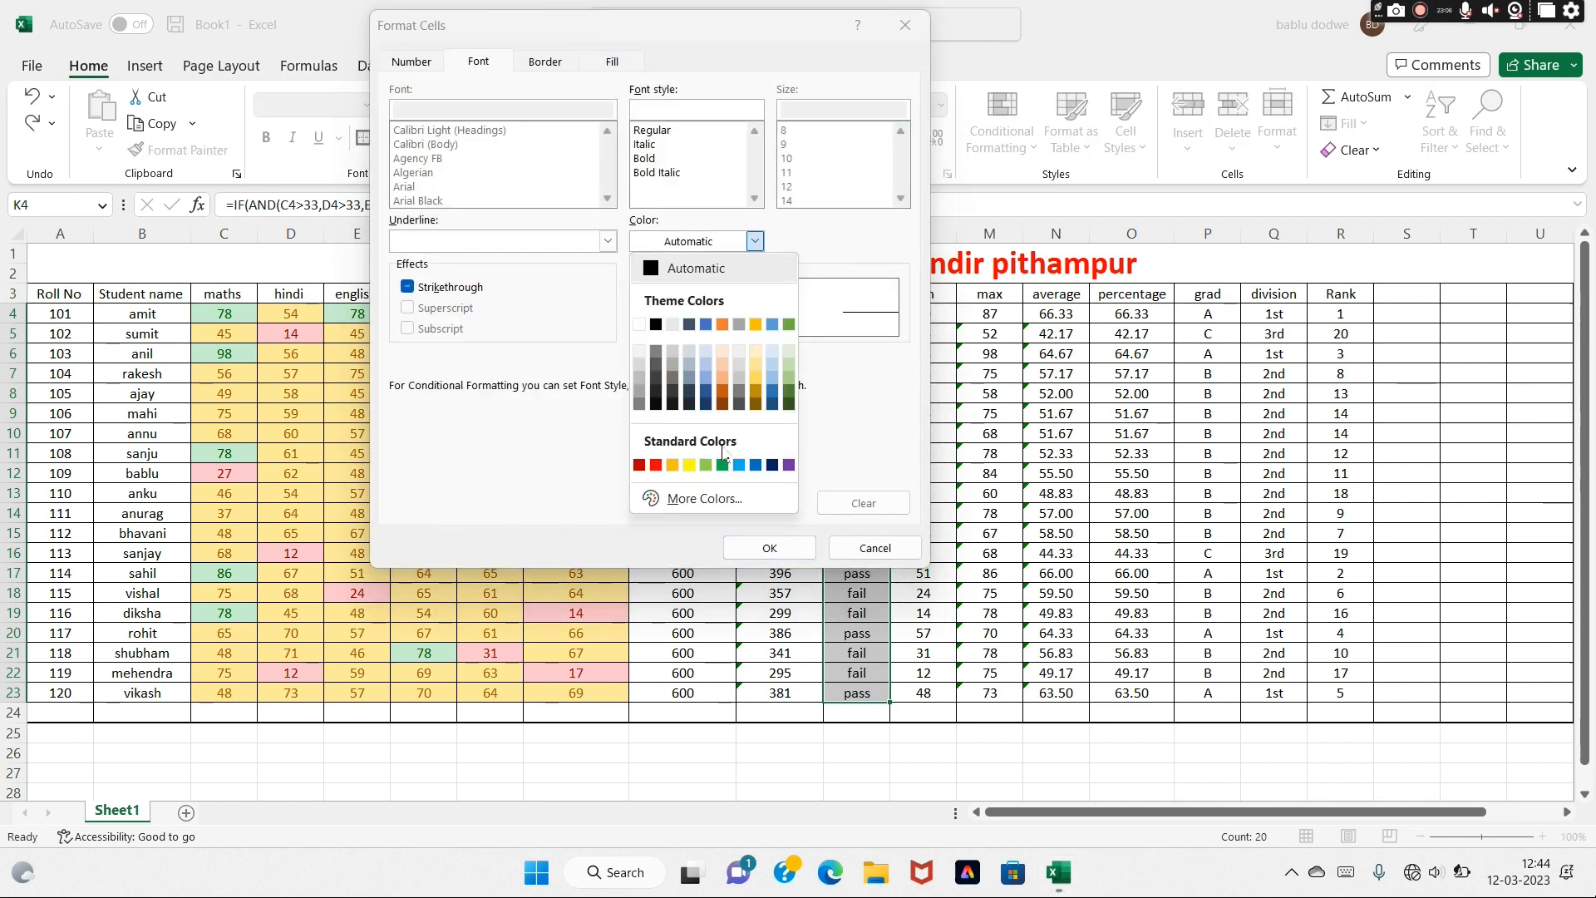
left_click(722, 465)
left_click(647, 158)
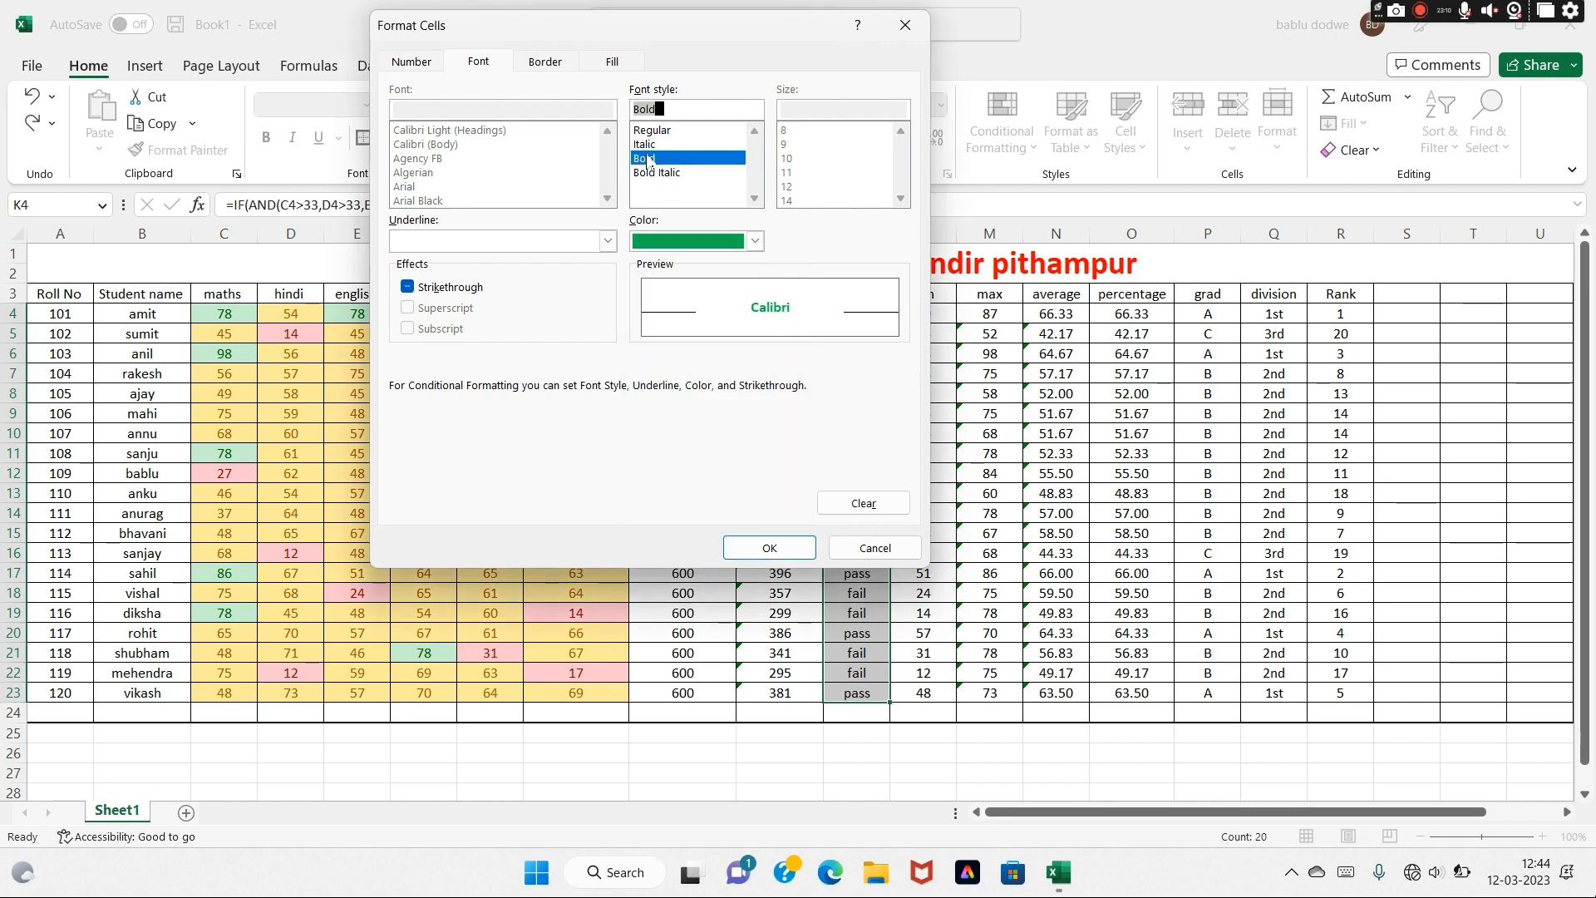
left_click(770, 547)
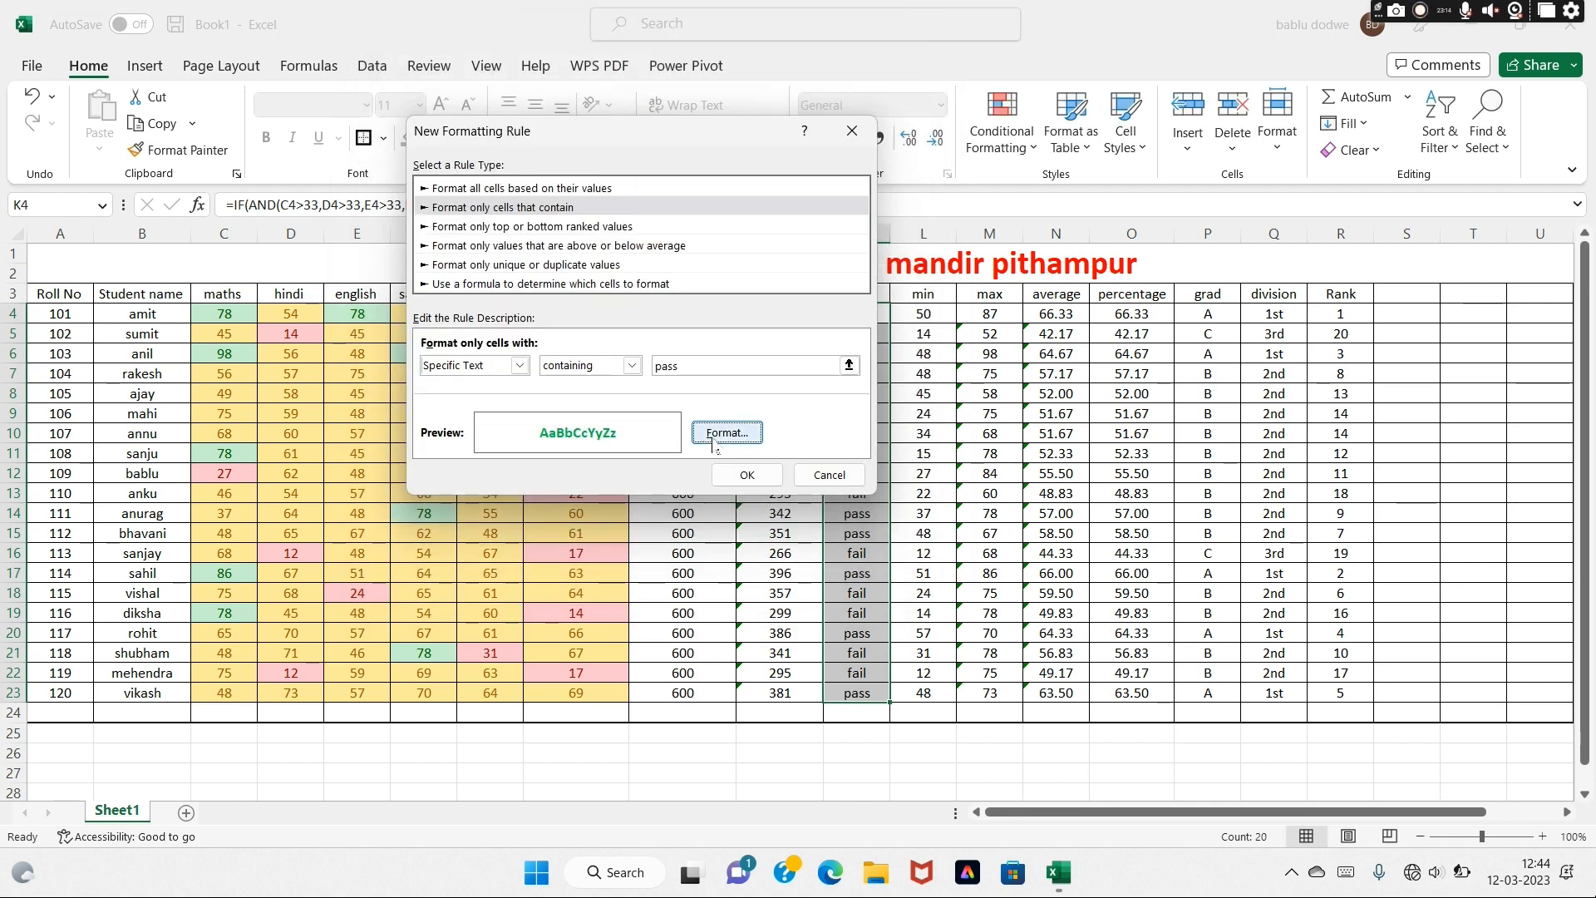
left_click(747, 475)
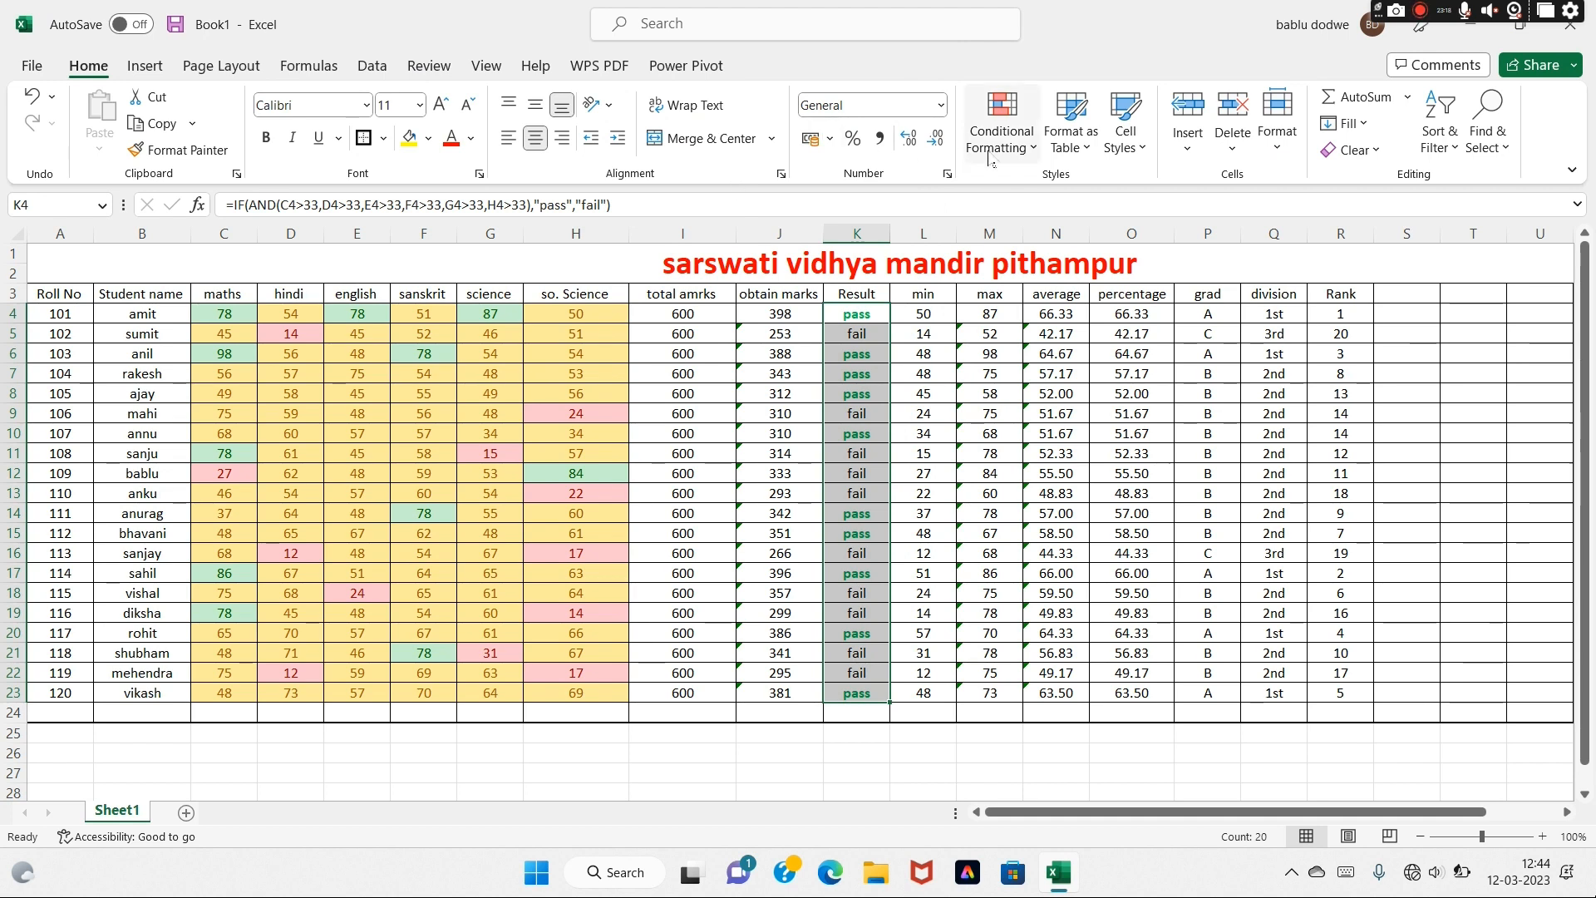
Start another conditional formatting rule on K4:K23 for specific text containing fail
left_click(1002, 137)
left_click(1049, 435)
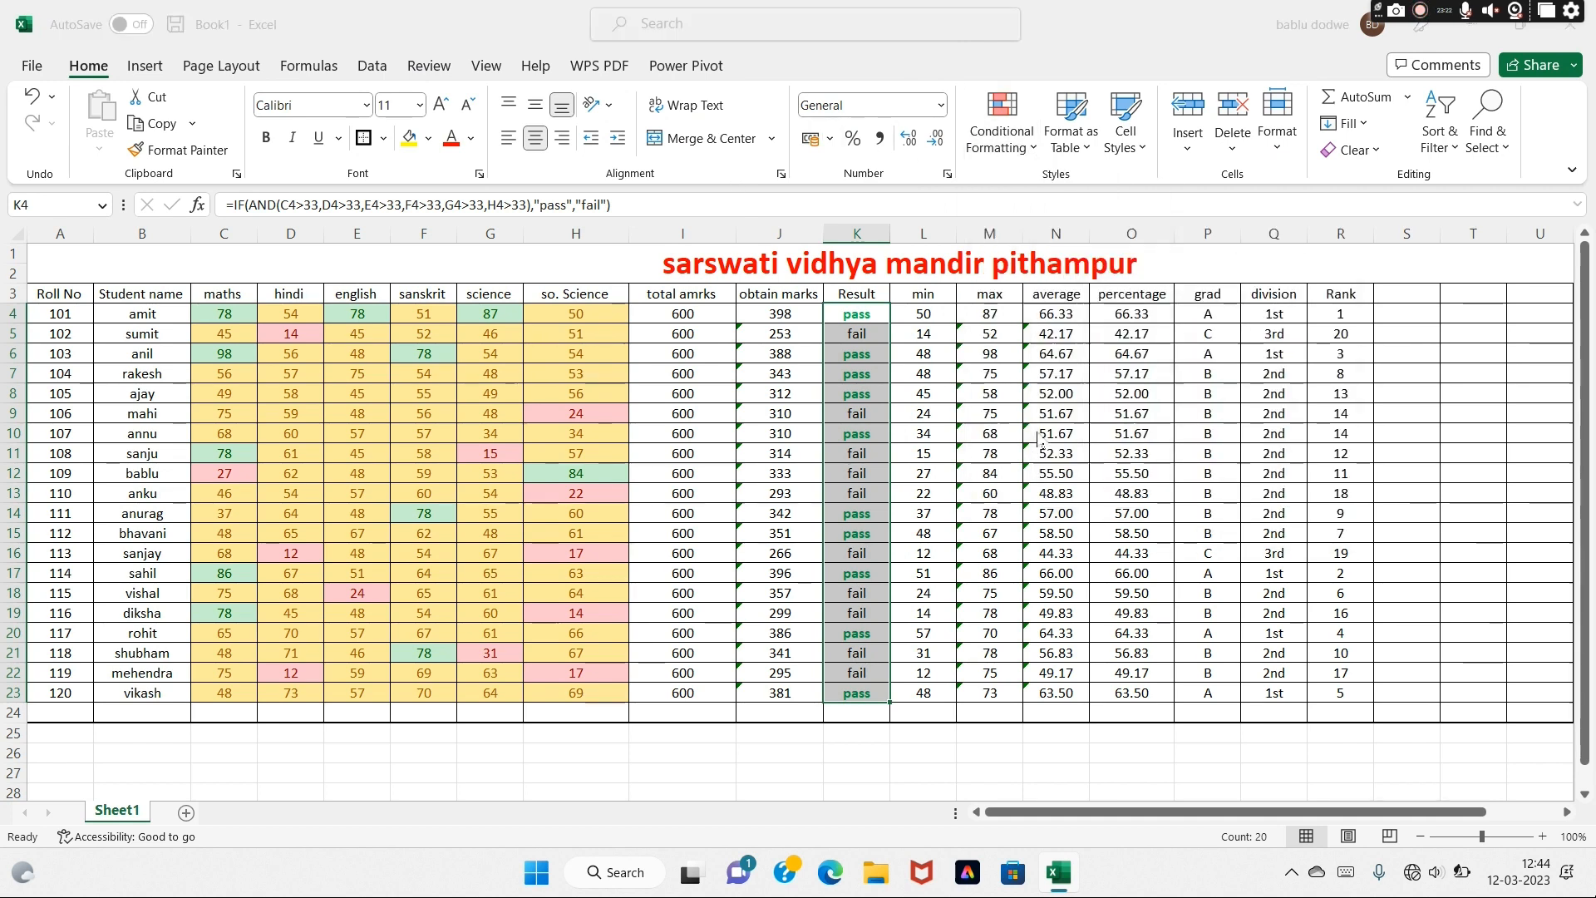
left_click(494, 188)
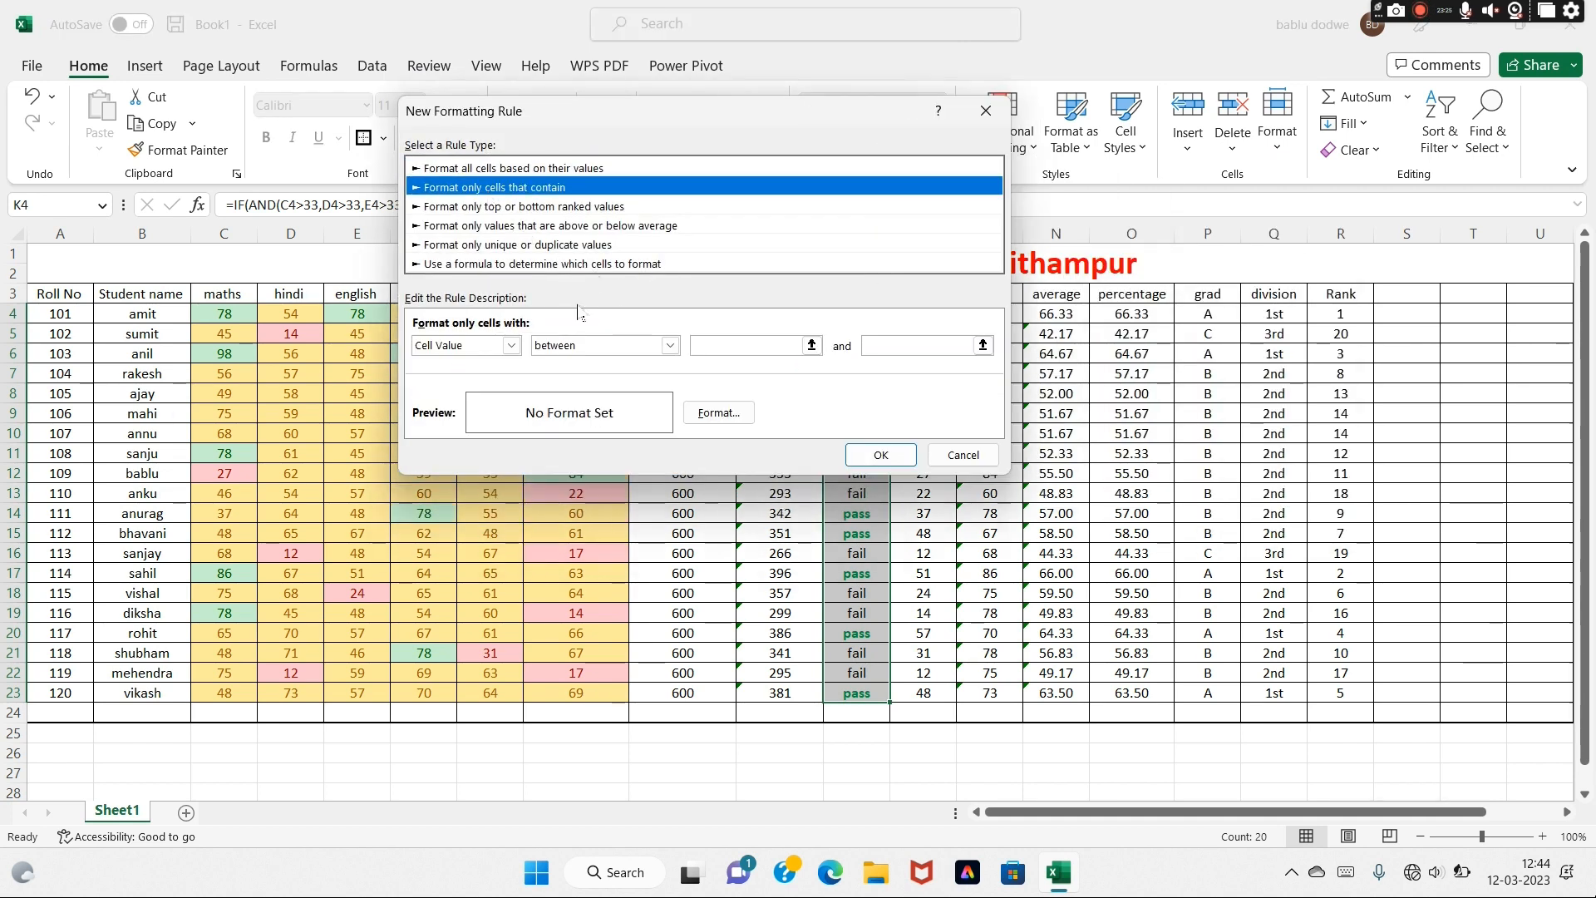
left_click(510, 346)
left_click(500, 375)
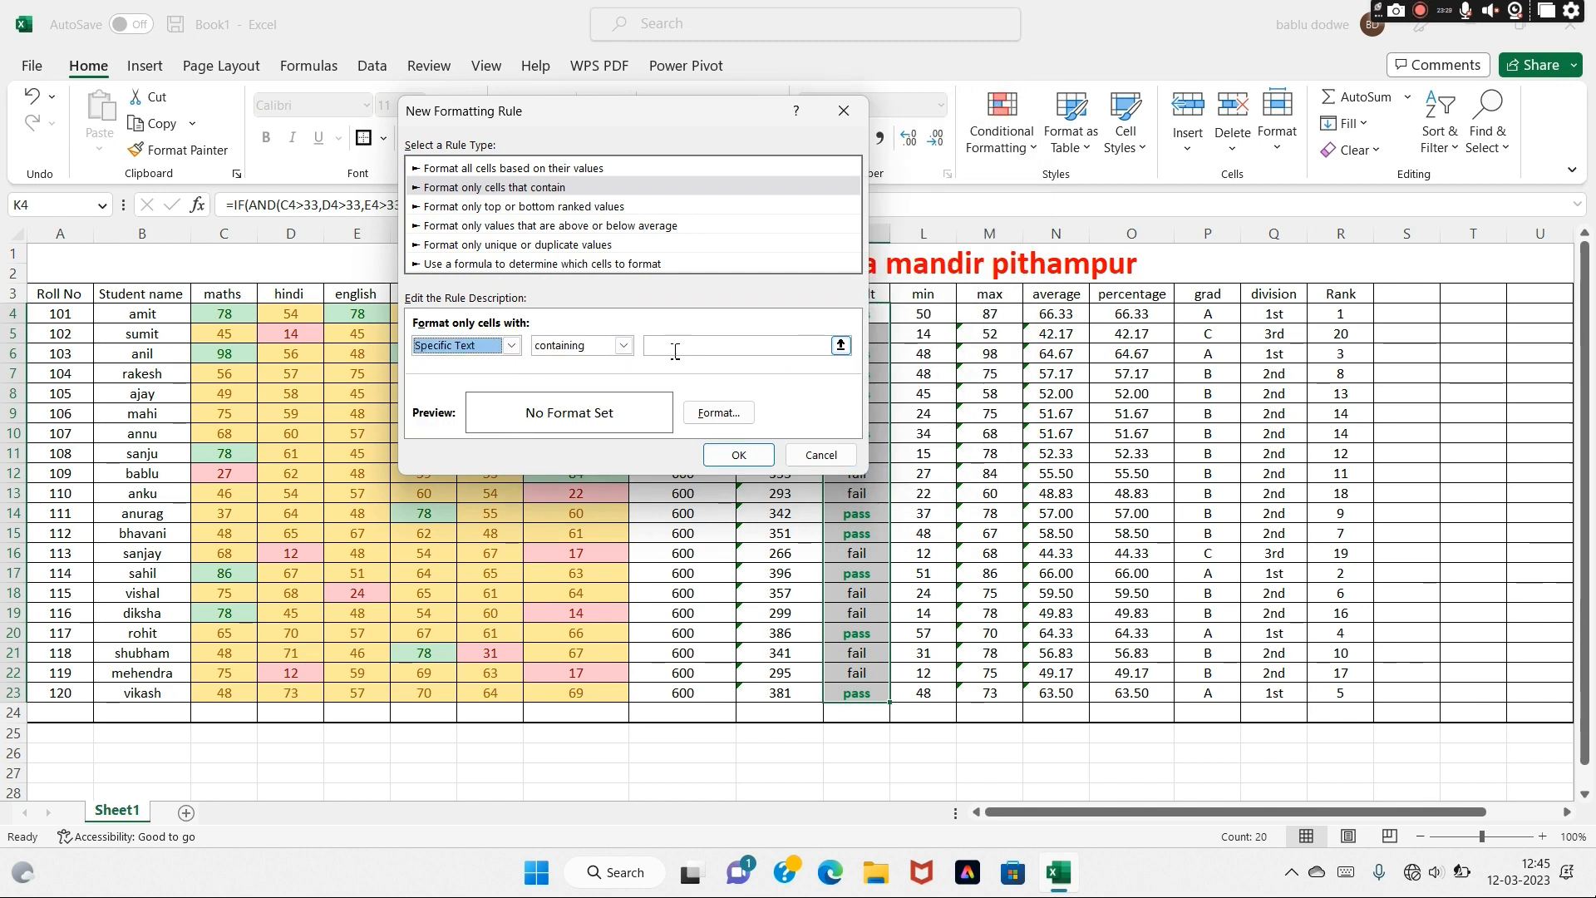
left_click(675, 350)
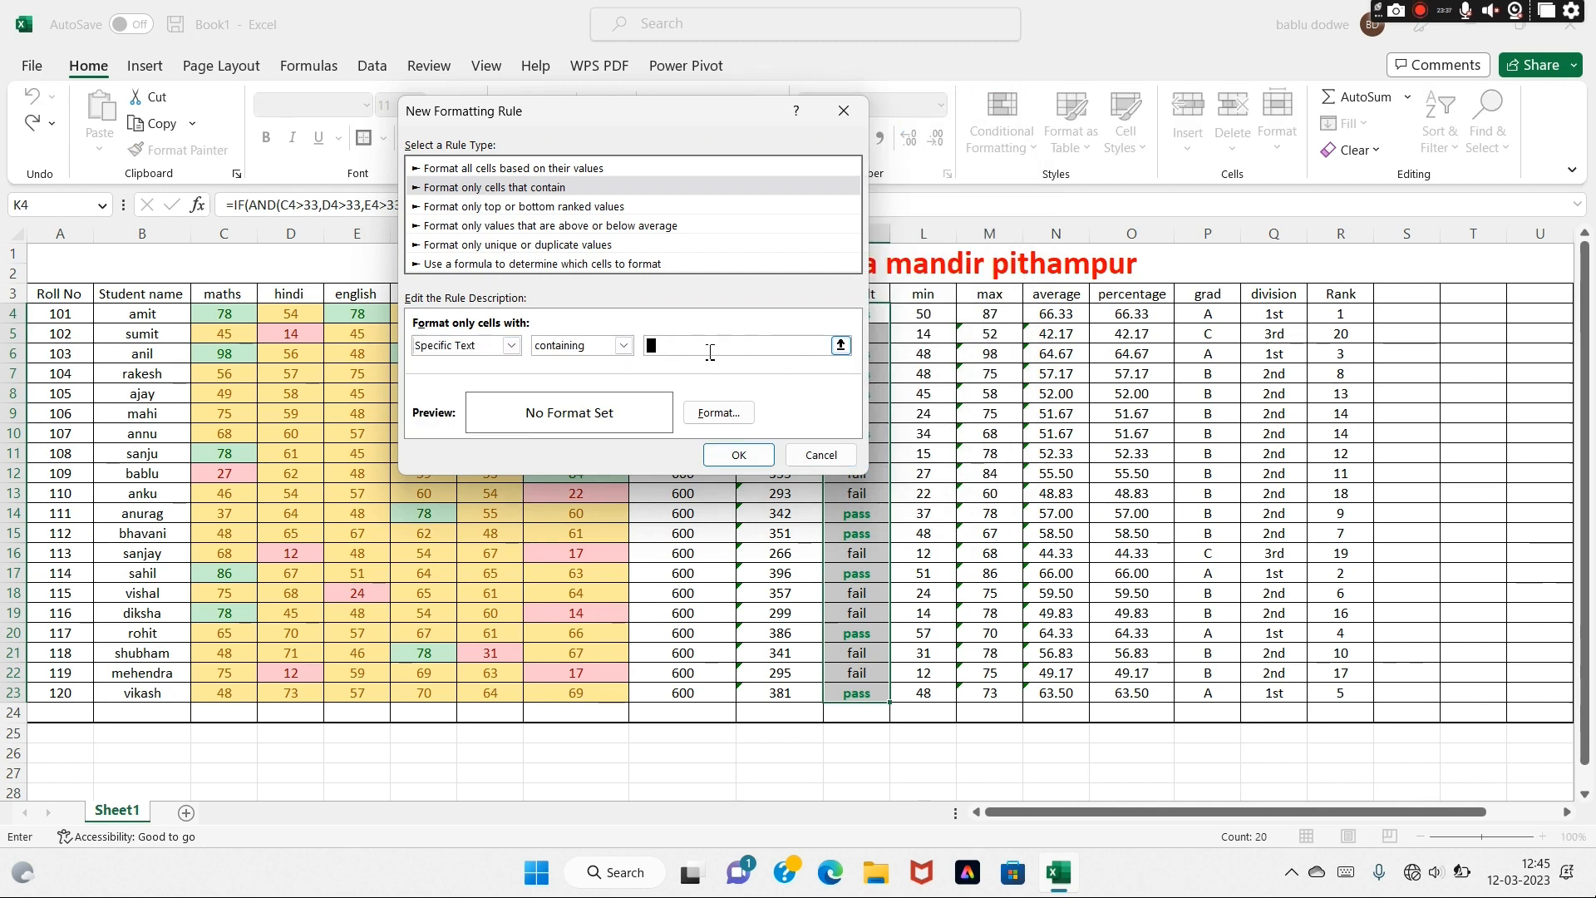
Give the fail rule a bold red font and apply it to the Result column
left_click(722, 419)
left_click(746, 232)
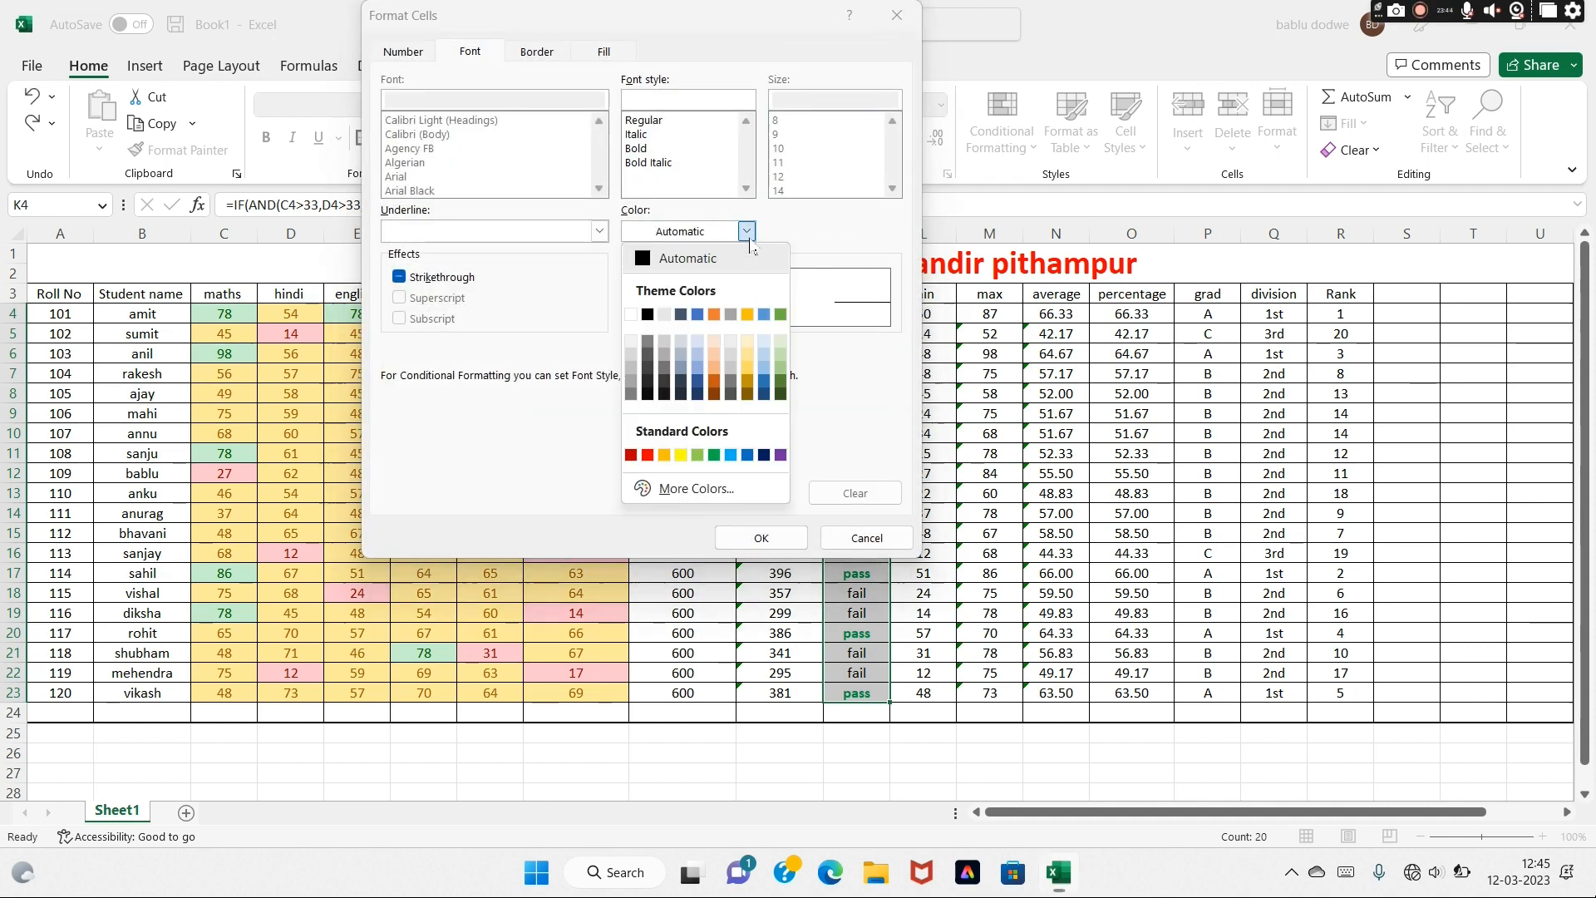
left_click(647, 456)
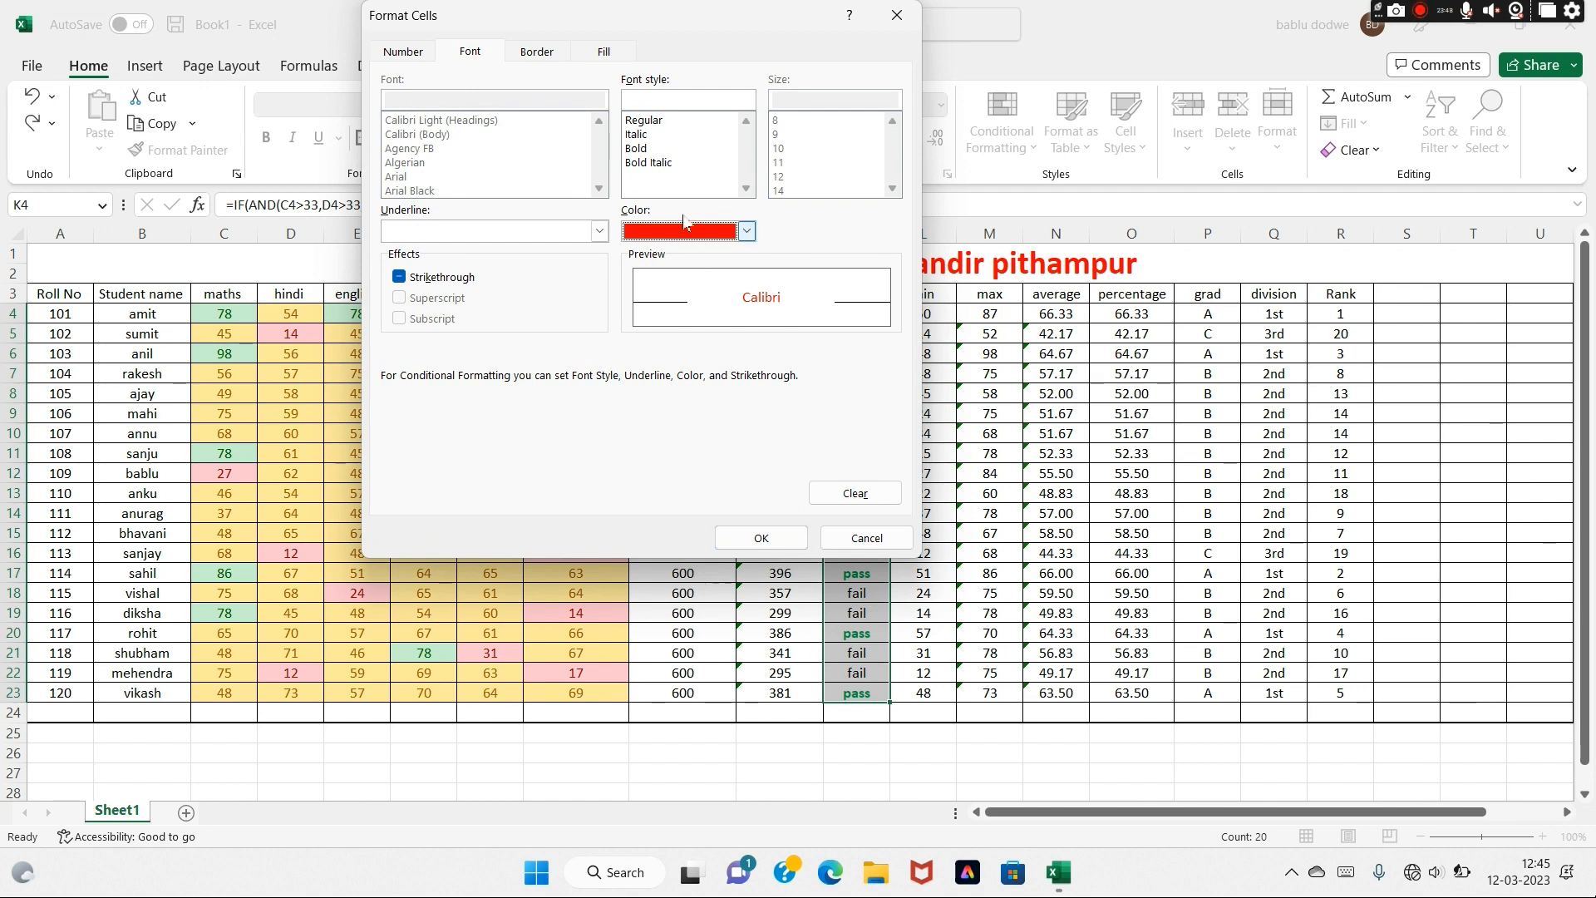
left_click(632, 149)
left_click(761, 538)
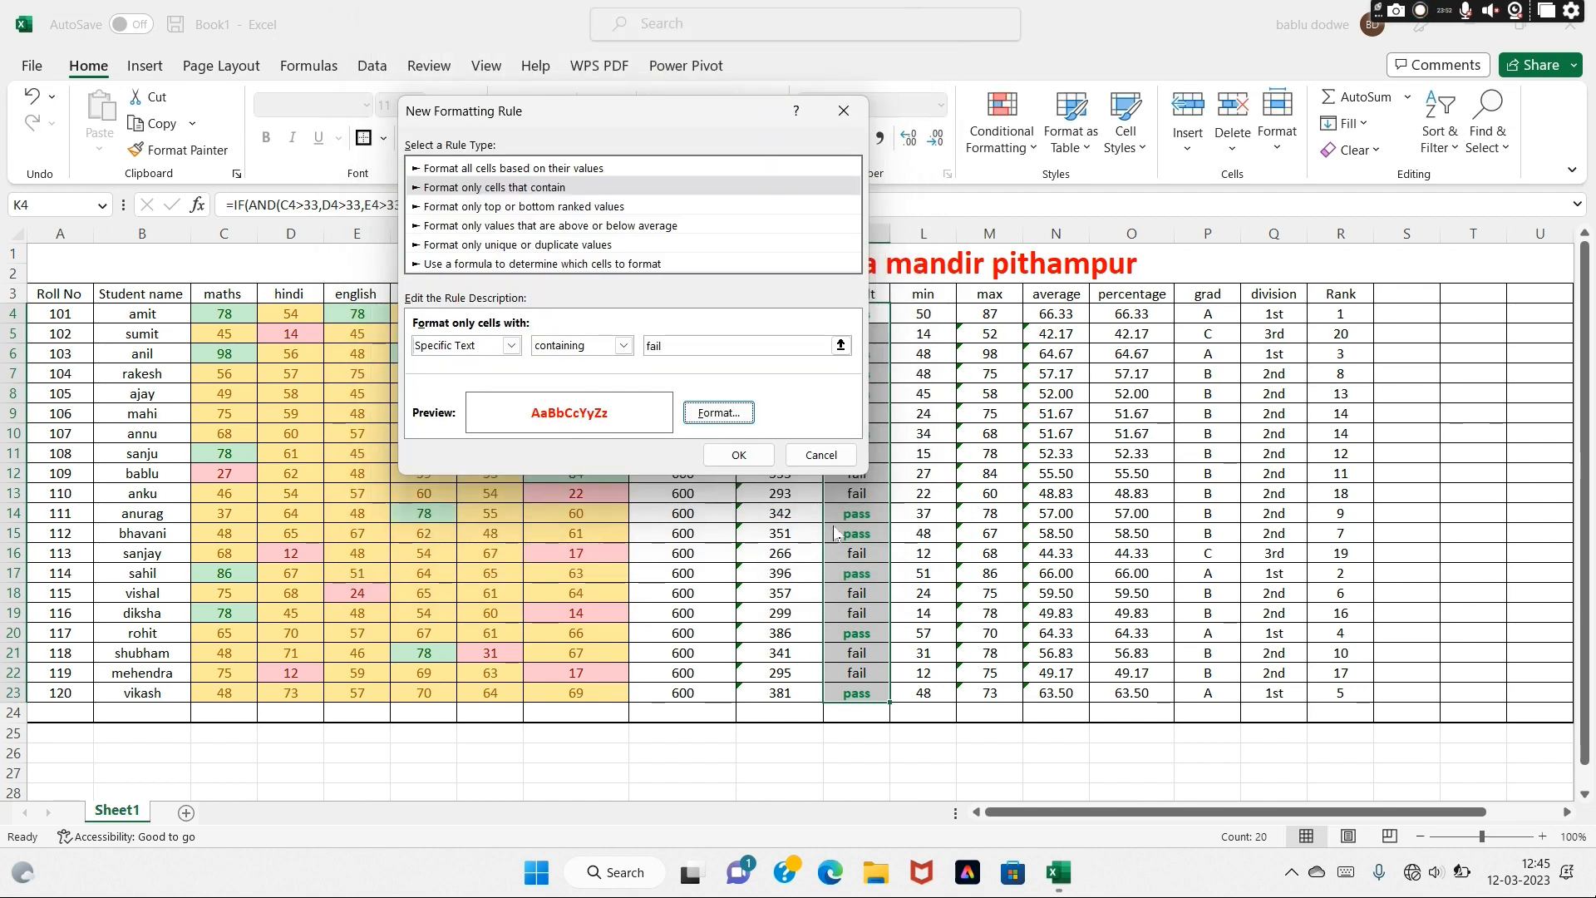
left_click(726, 454)
left_click(1526, 613)
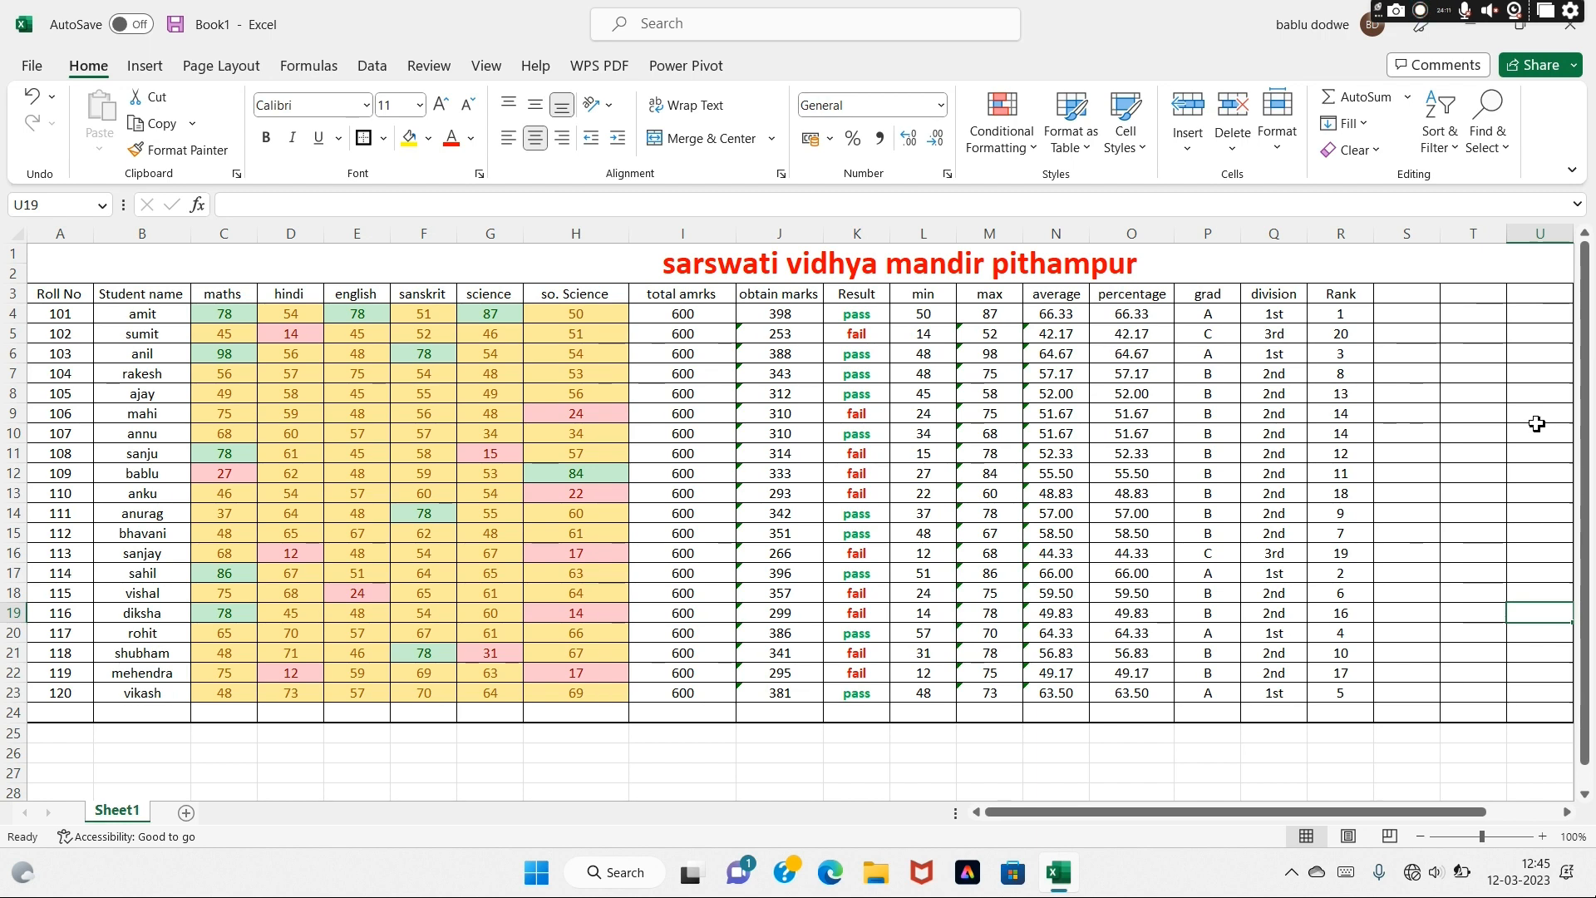
Highlight obtained marks greater than 350 in J4:J23 with Yellow Fill with Dark Yellow Text
left_click_drag(770, 314, 796, 689)
left_click(1002, 125)
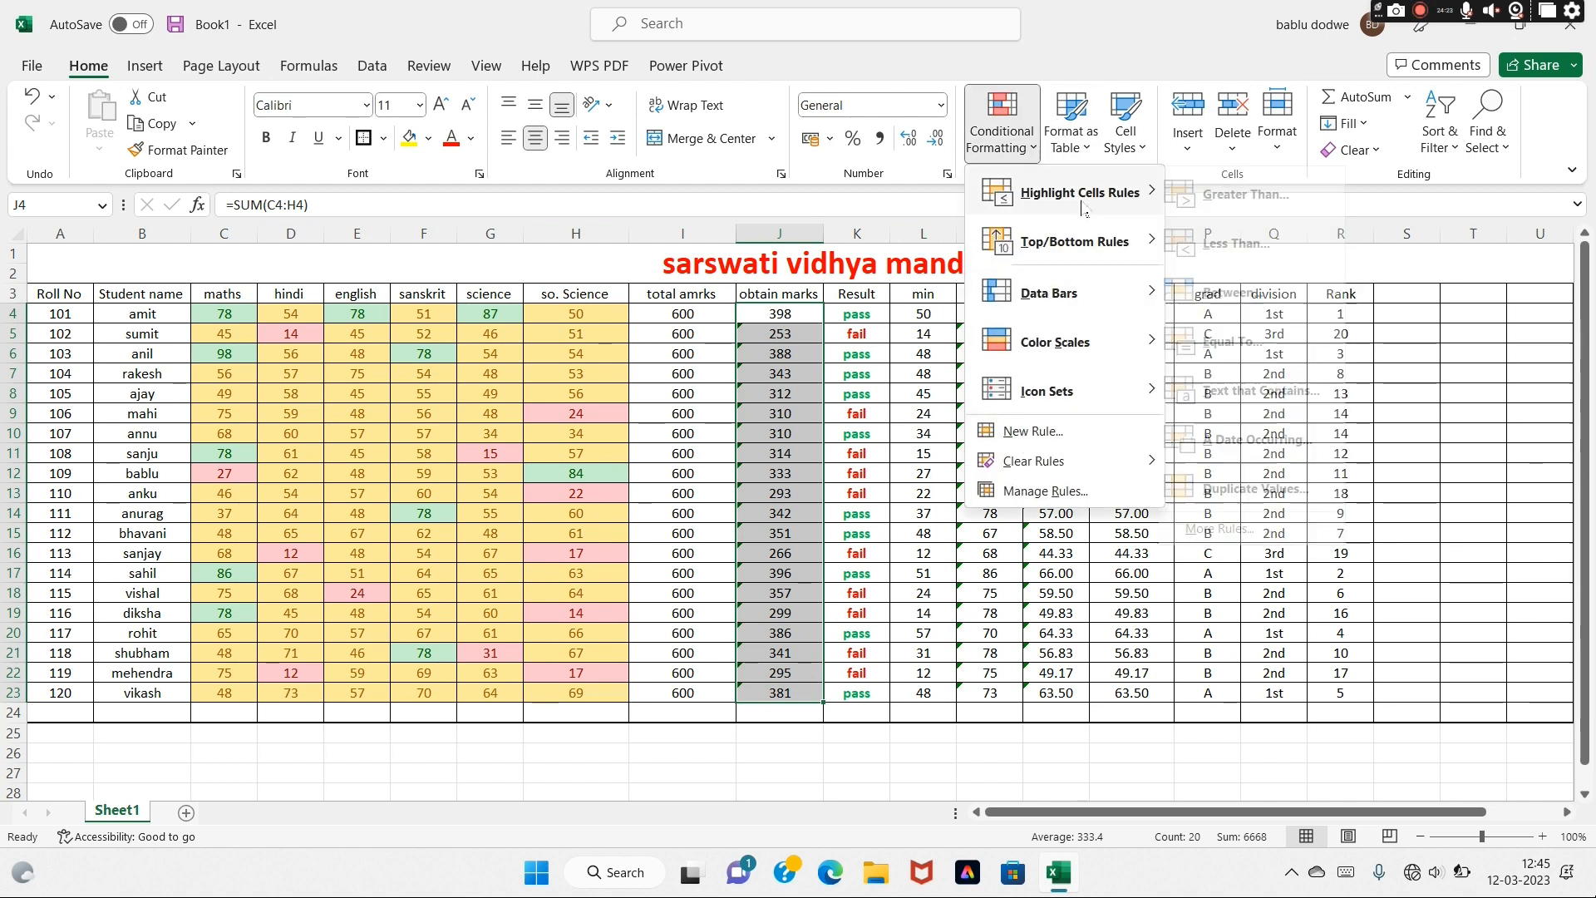
mouse_move(1081, 199)
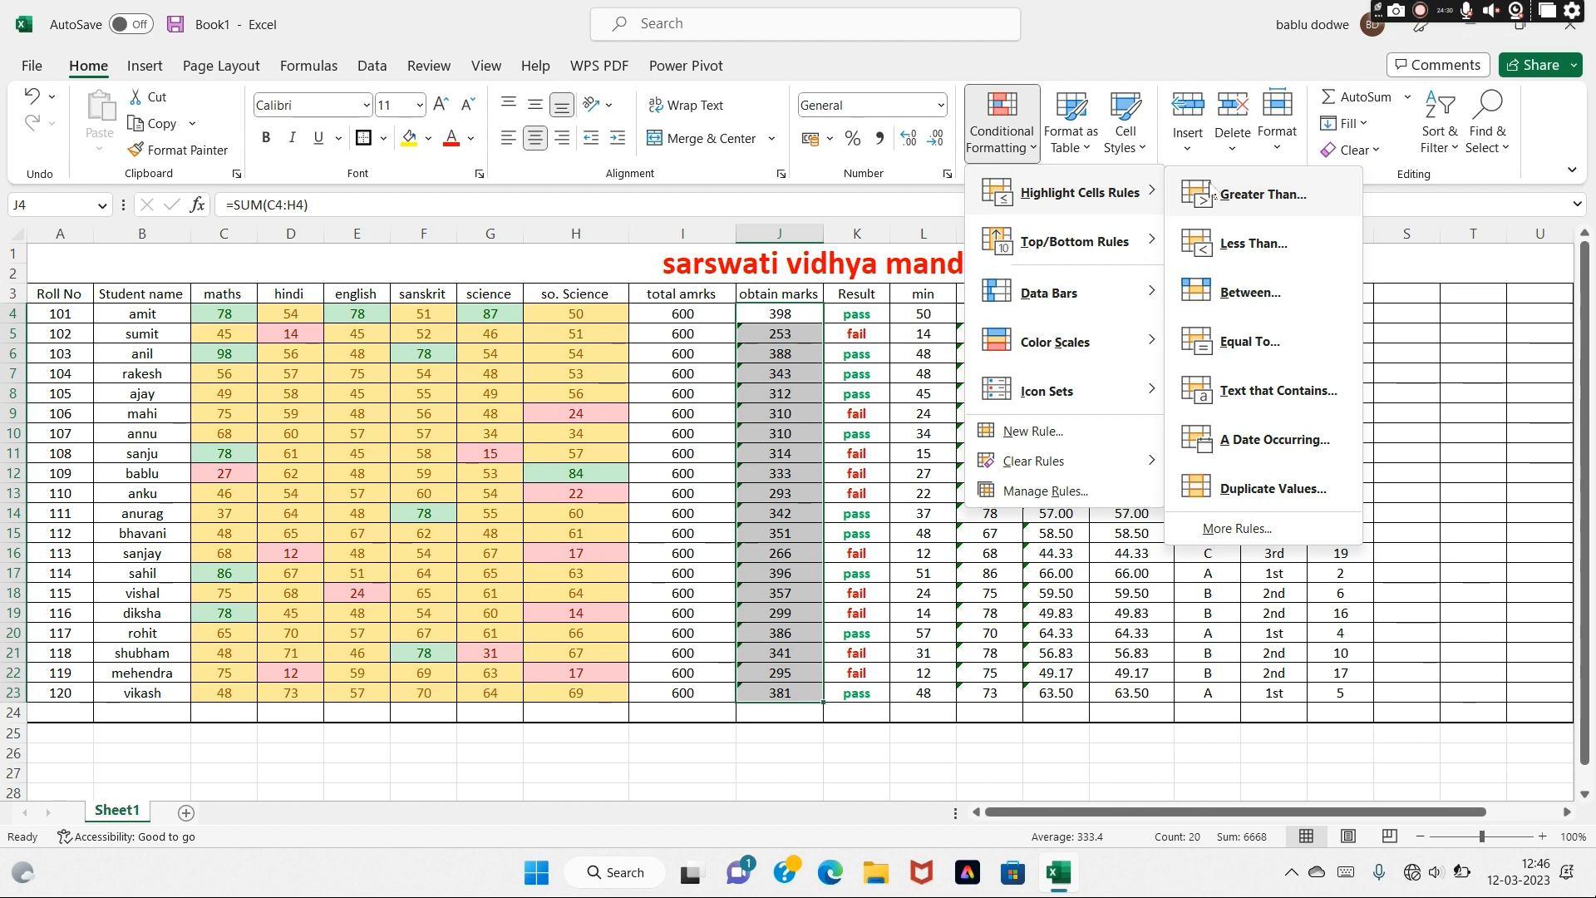
left_click(1213, 194)
type("350")
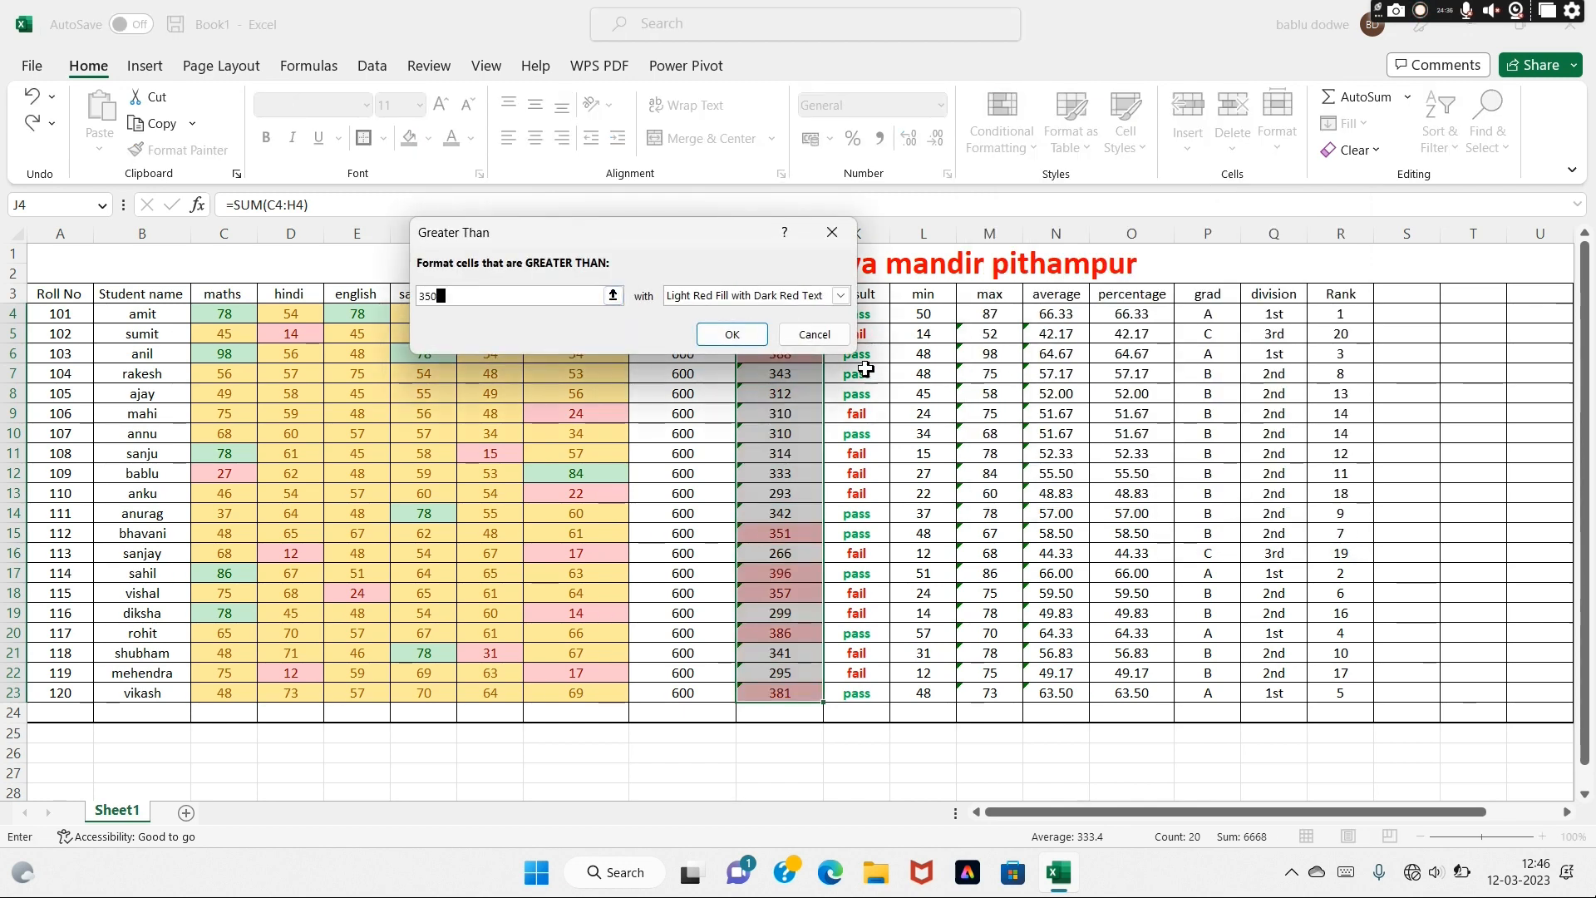
left_click(841, 296)
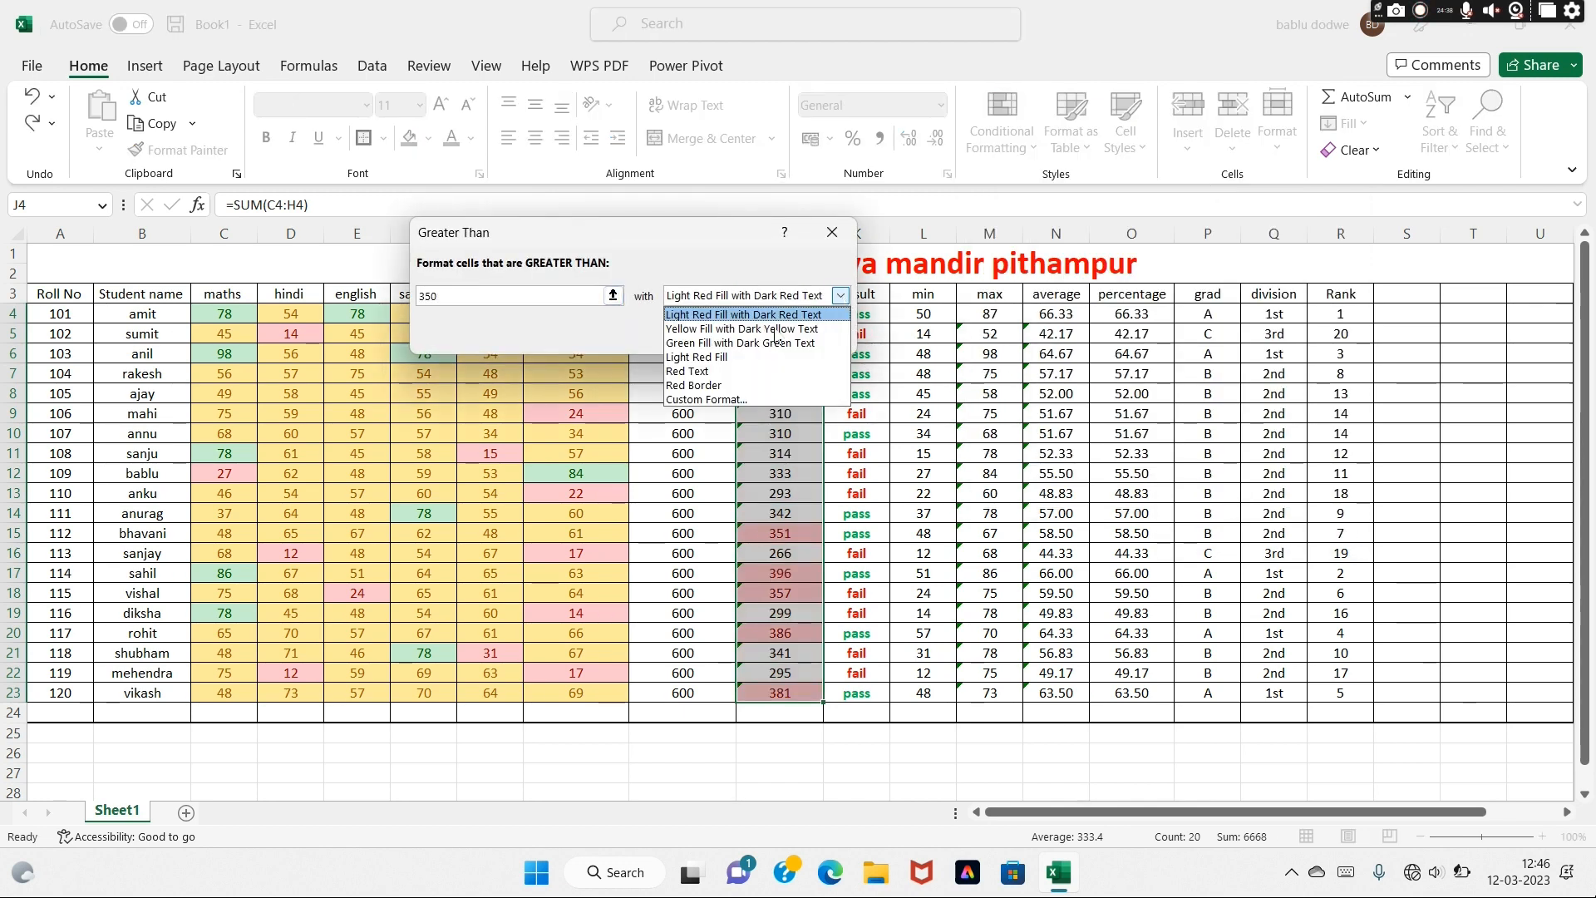
left_click(748, 322)
left_click(731, 339)
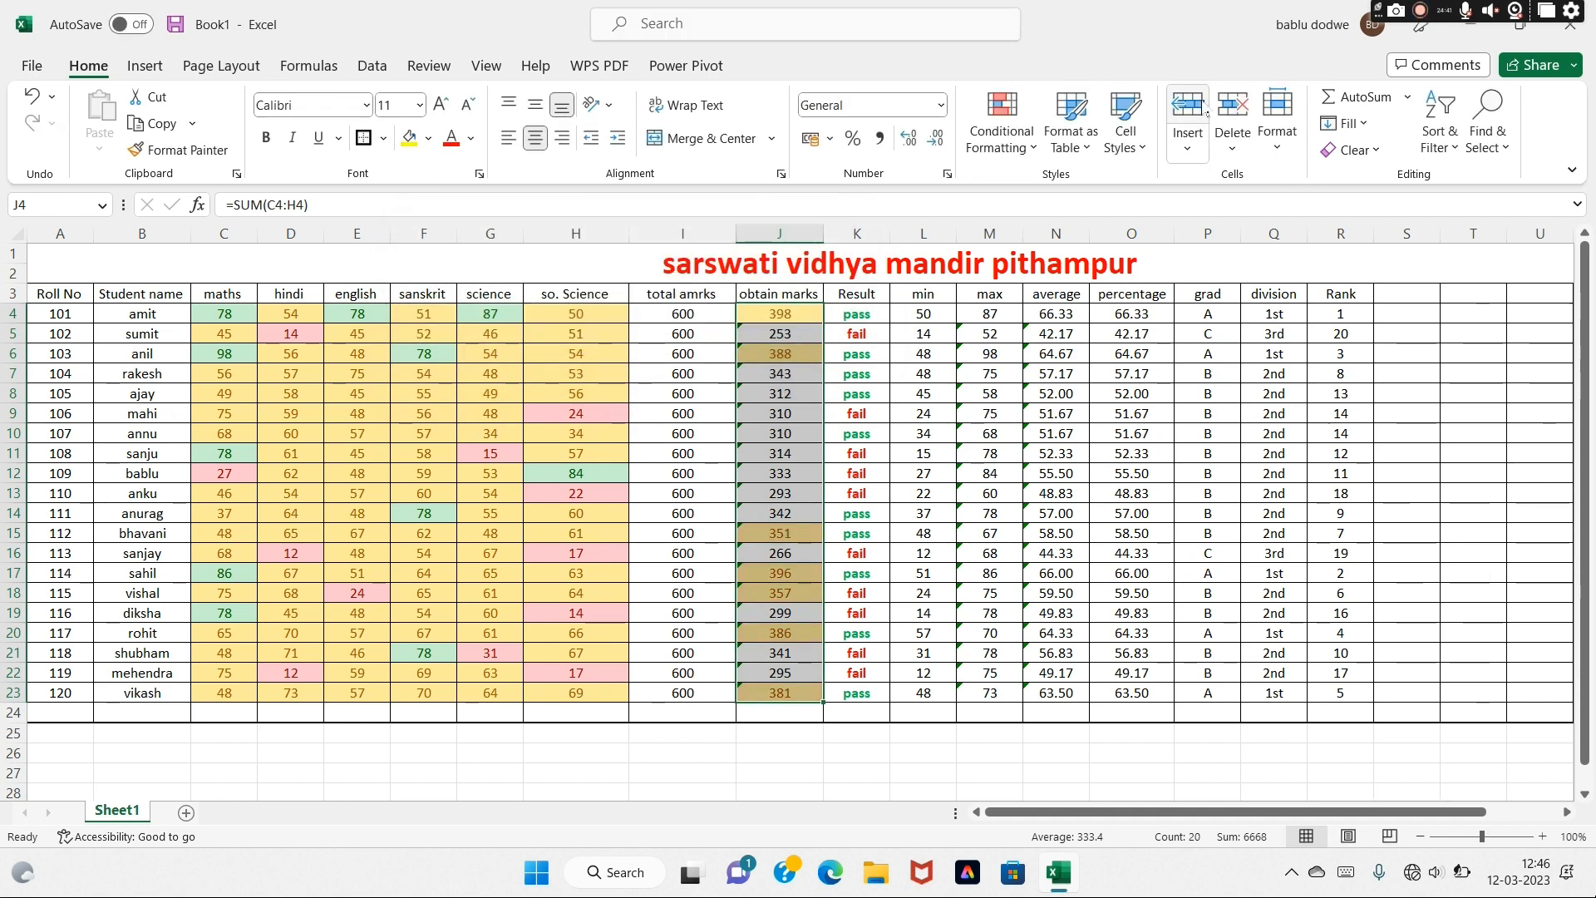
Add a rule to J4:J23 highlighting obtained marks greater than 400 with Green Fill with Dark Green Text
left_click(1031, 148)
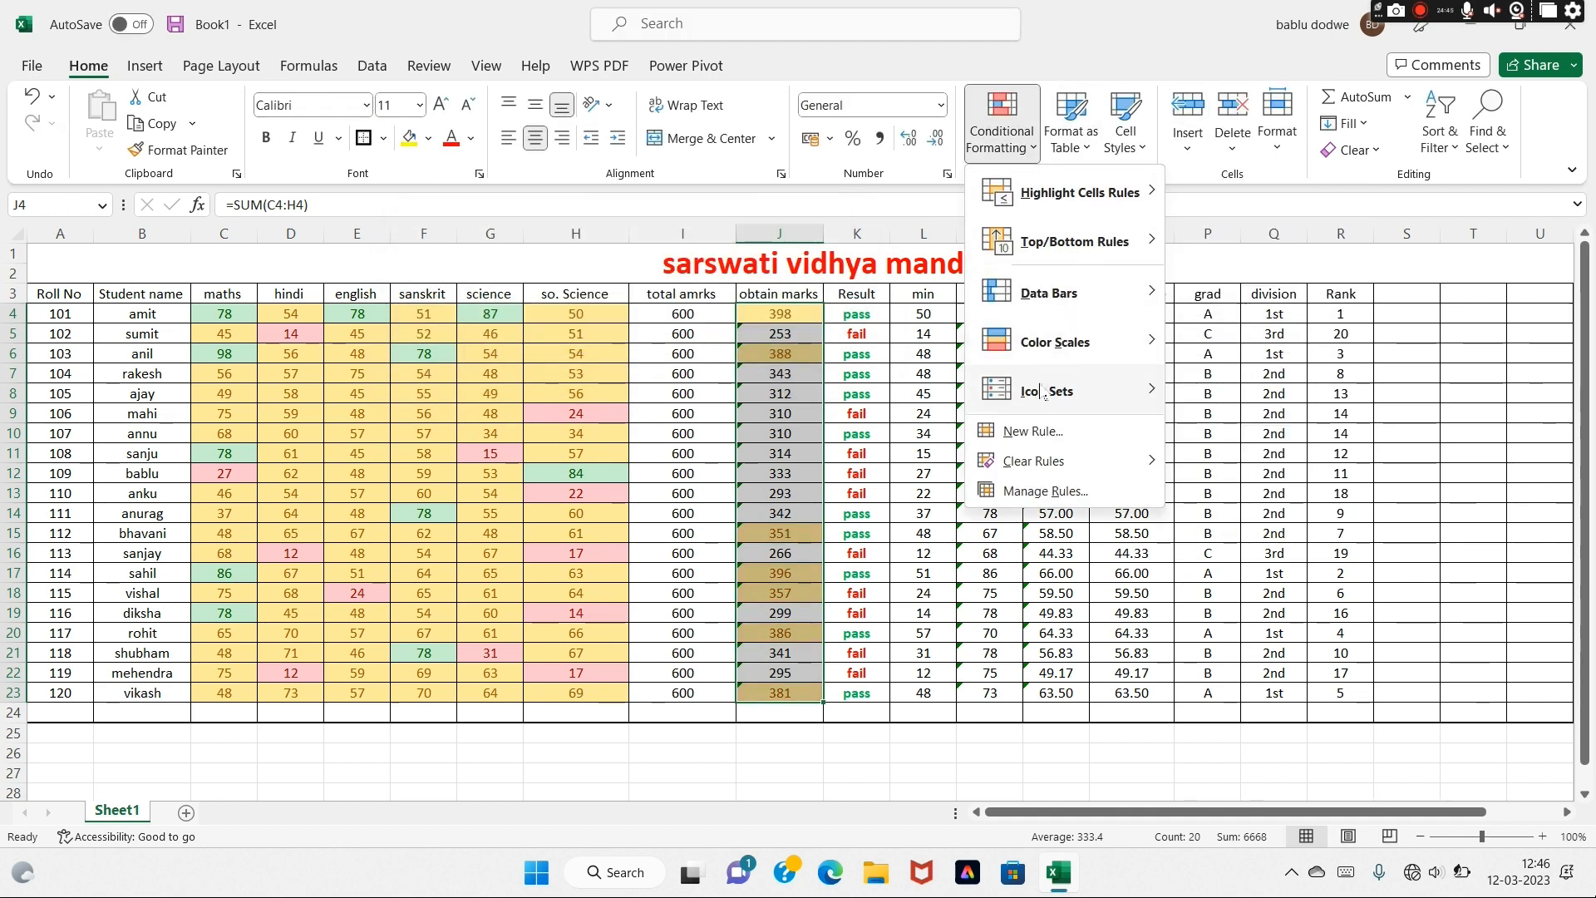
mouse_move(1105, 193)
left_click(1231, 199)
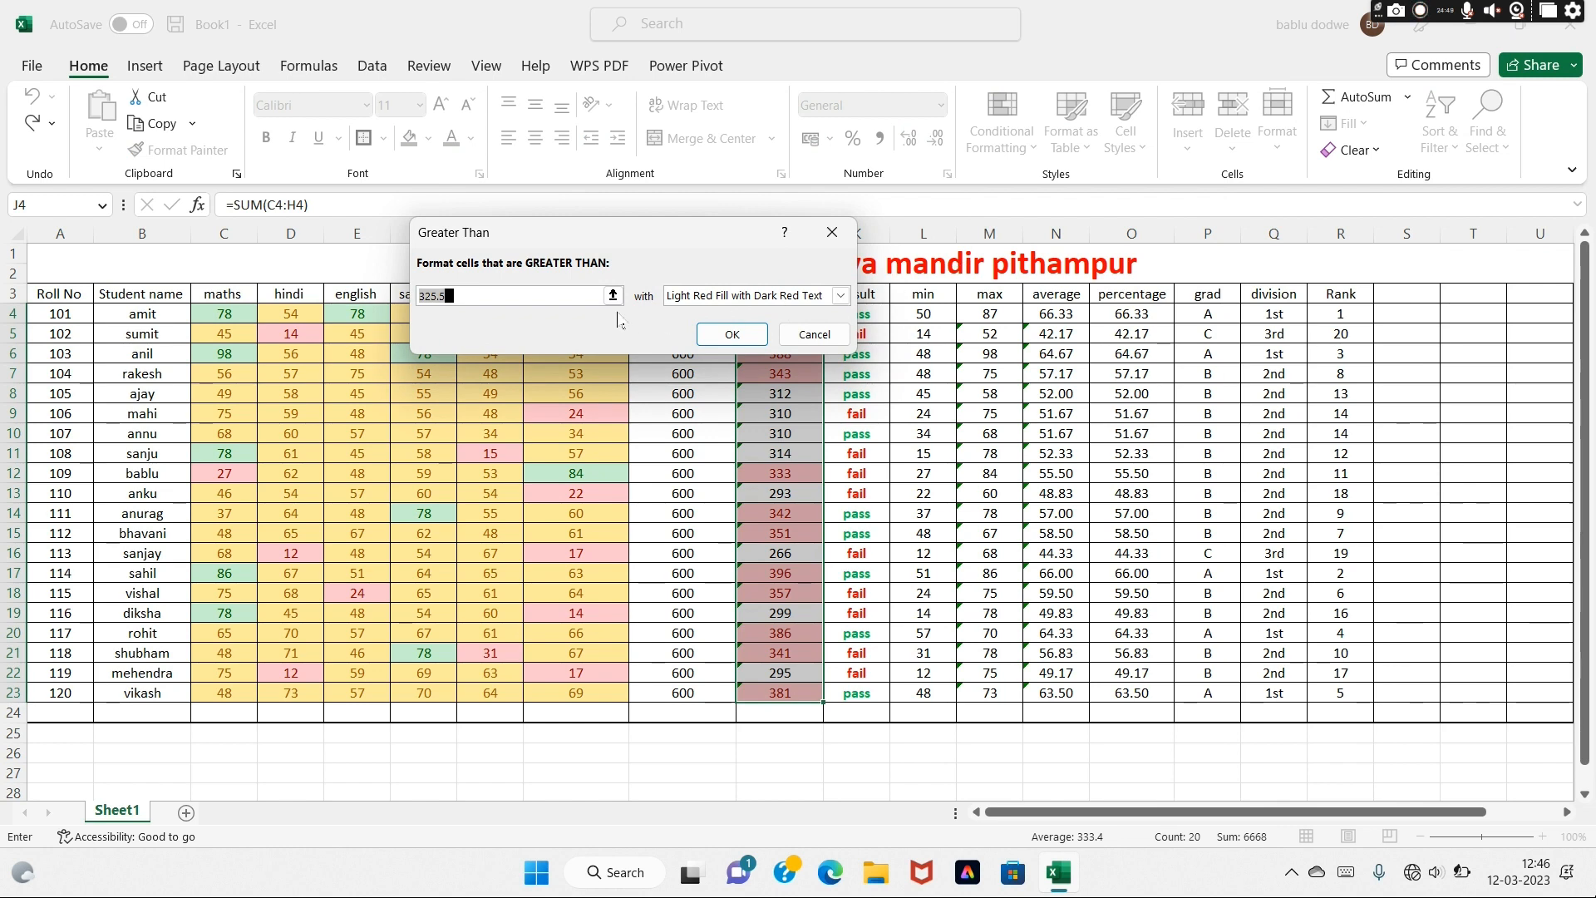
key("BackSpace")
type("400")
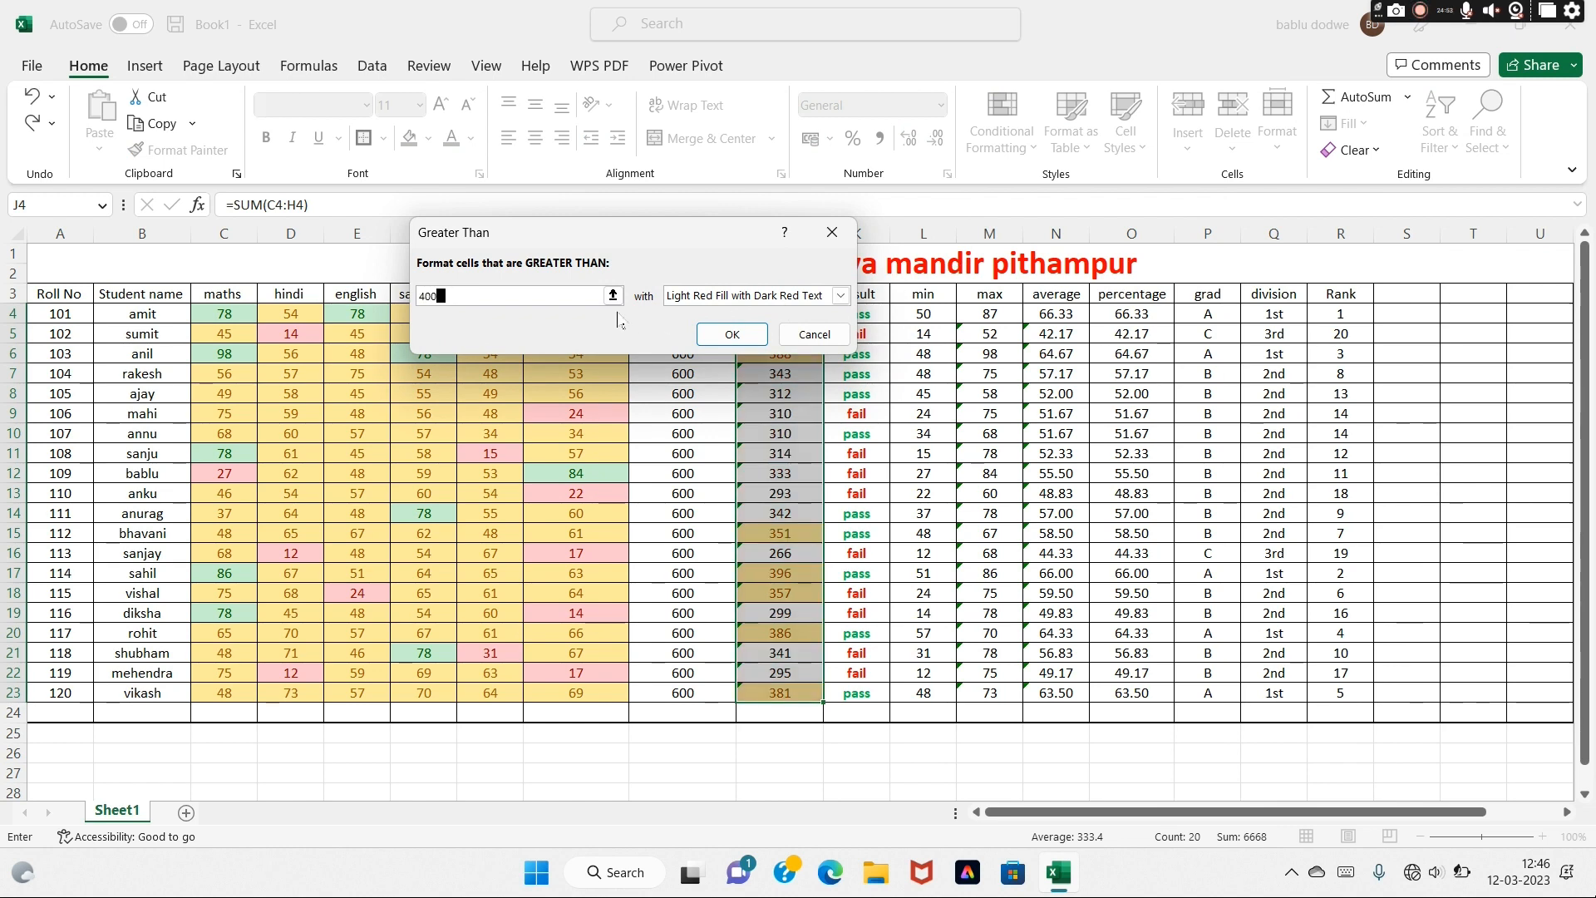
left_click(842, 297)
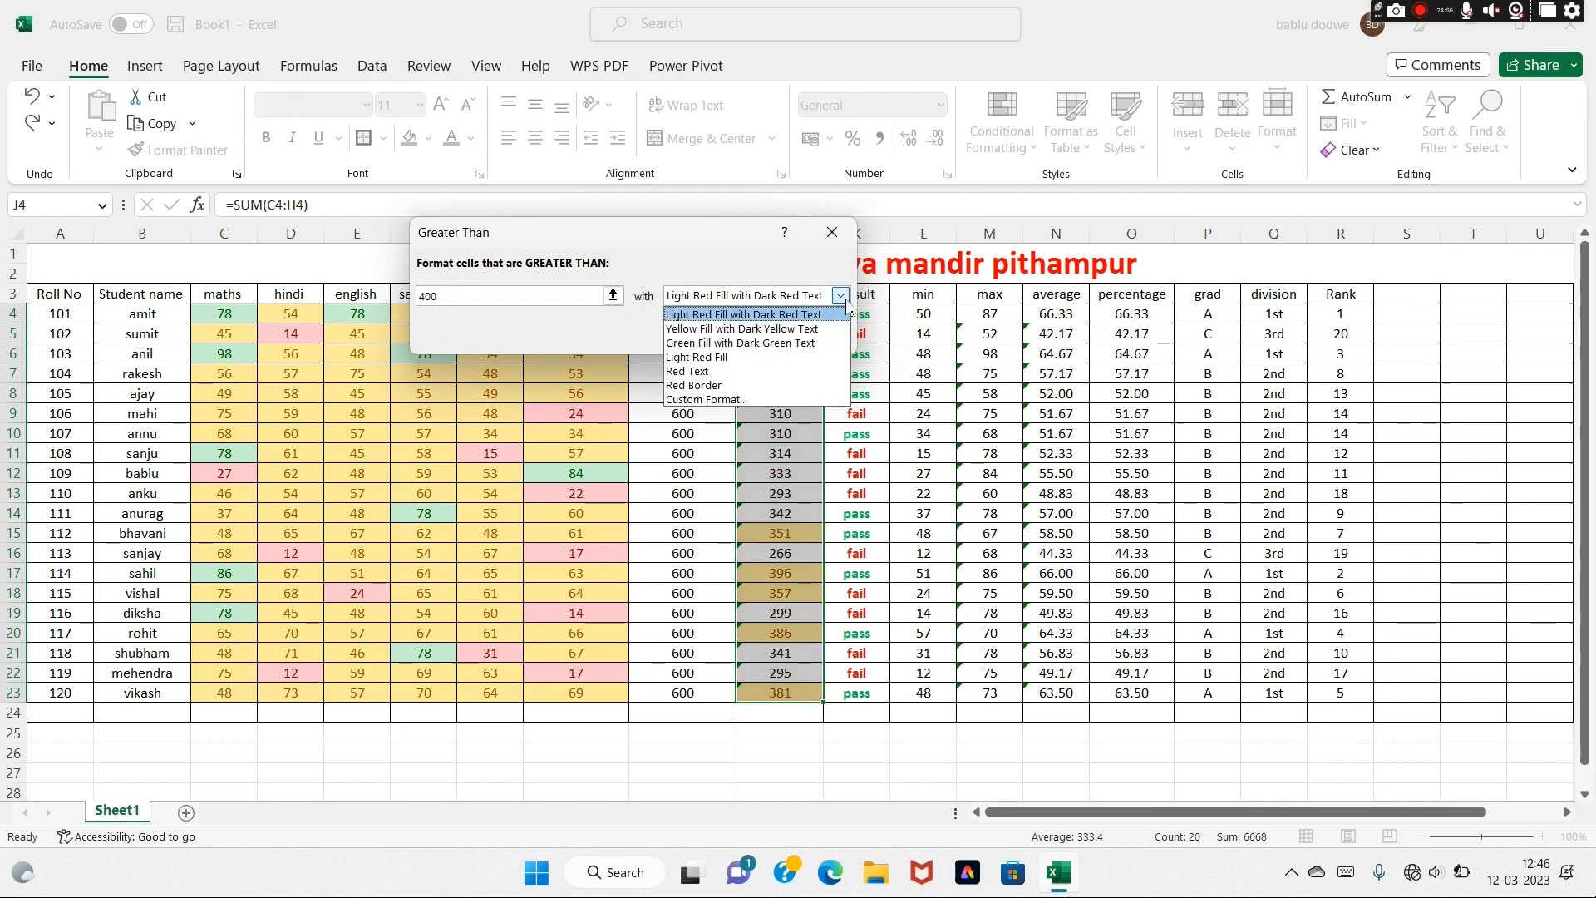
left_click(740, 342)
left_click(724, 332)
left_click(912, 500)
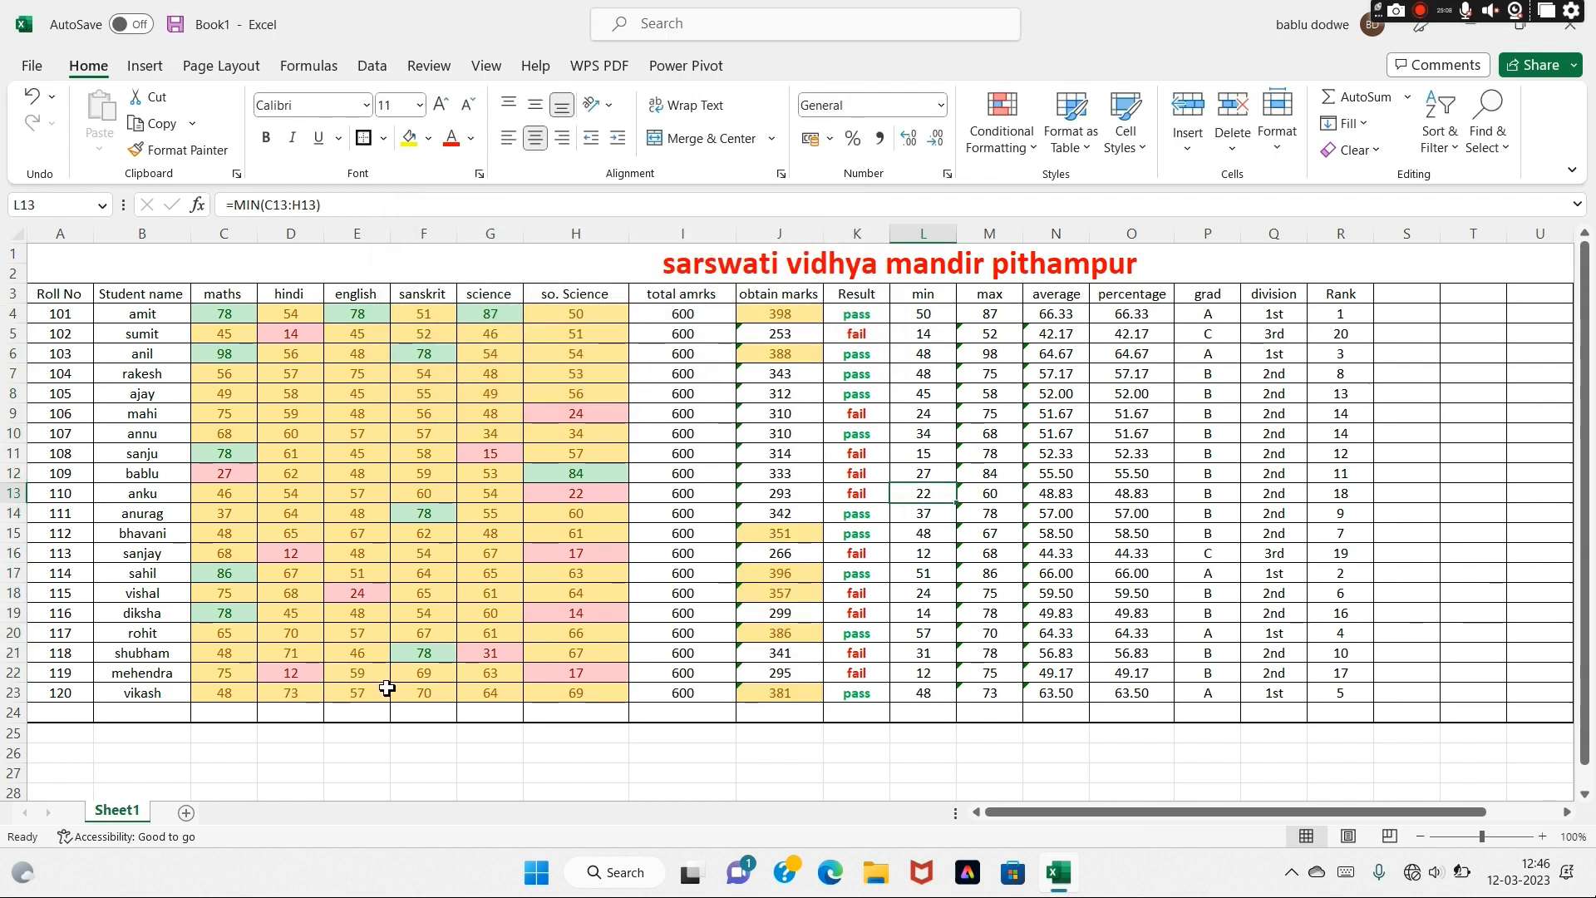
Set the English mark of roll number 120 in E23 and the Sanskrit mark of roll number 101 in F4 to 78
left_click(356, 693)
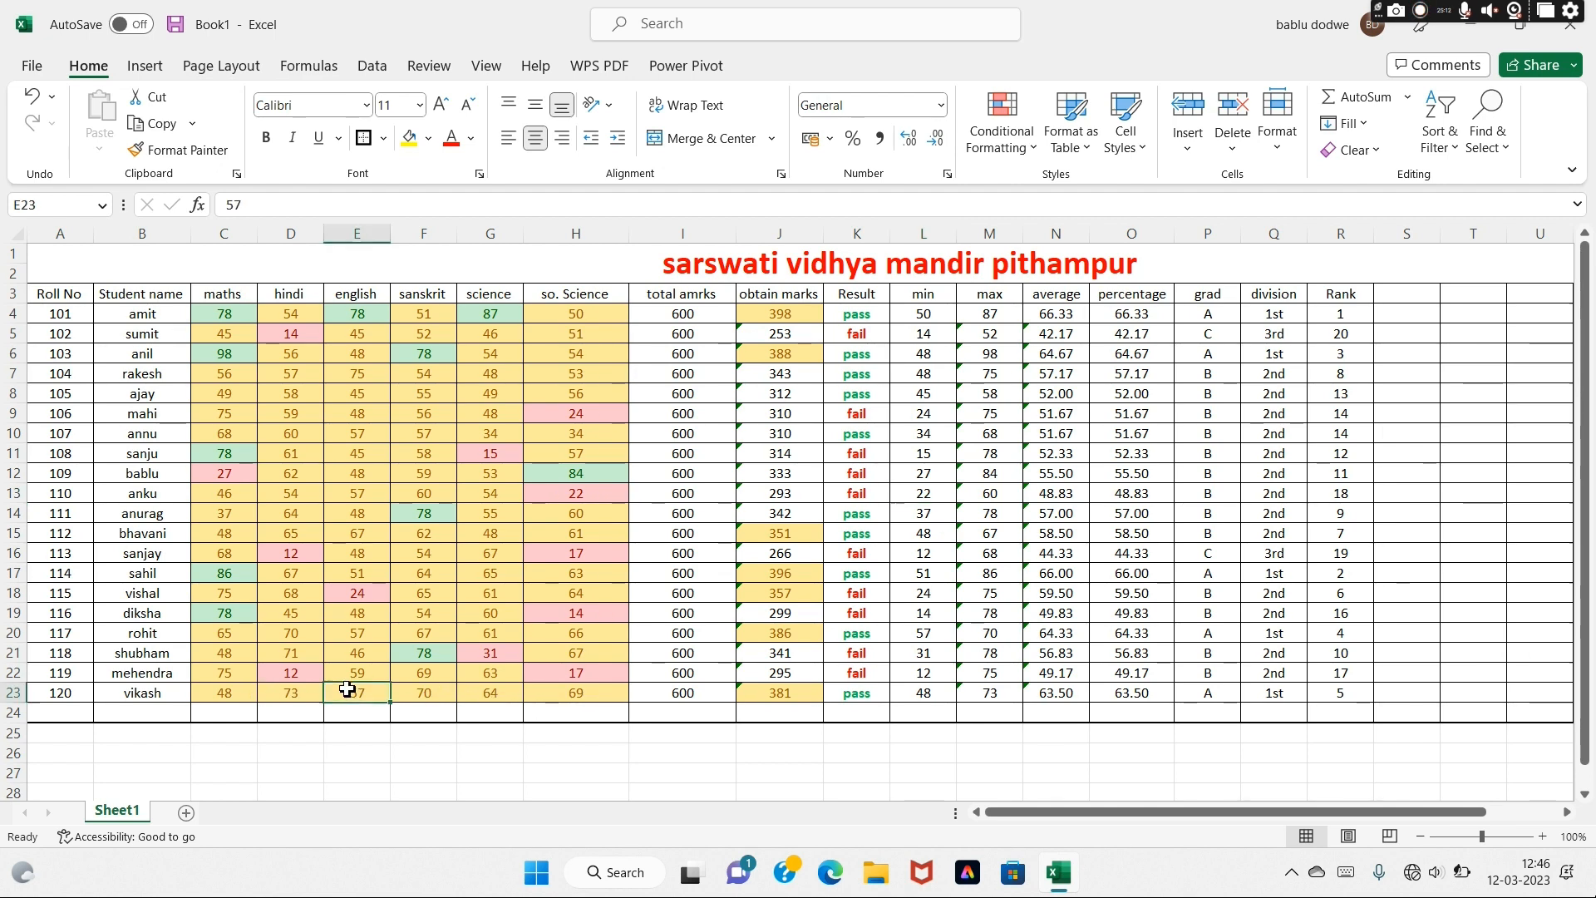
type("78")
key("Return")
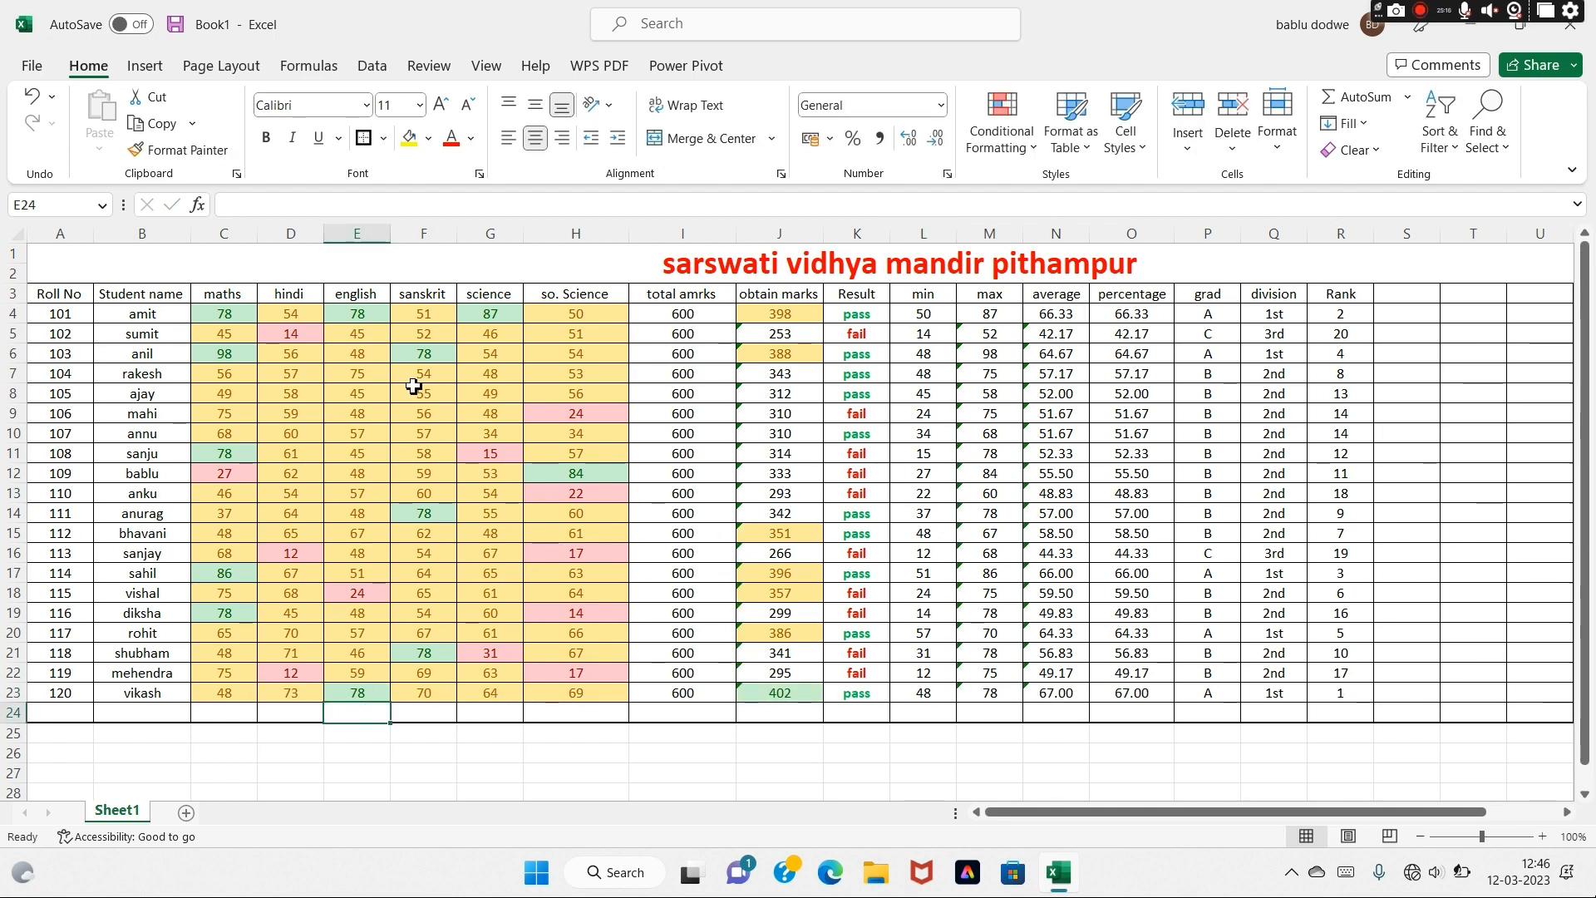
left_click(434, 315)
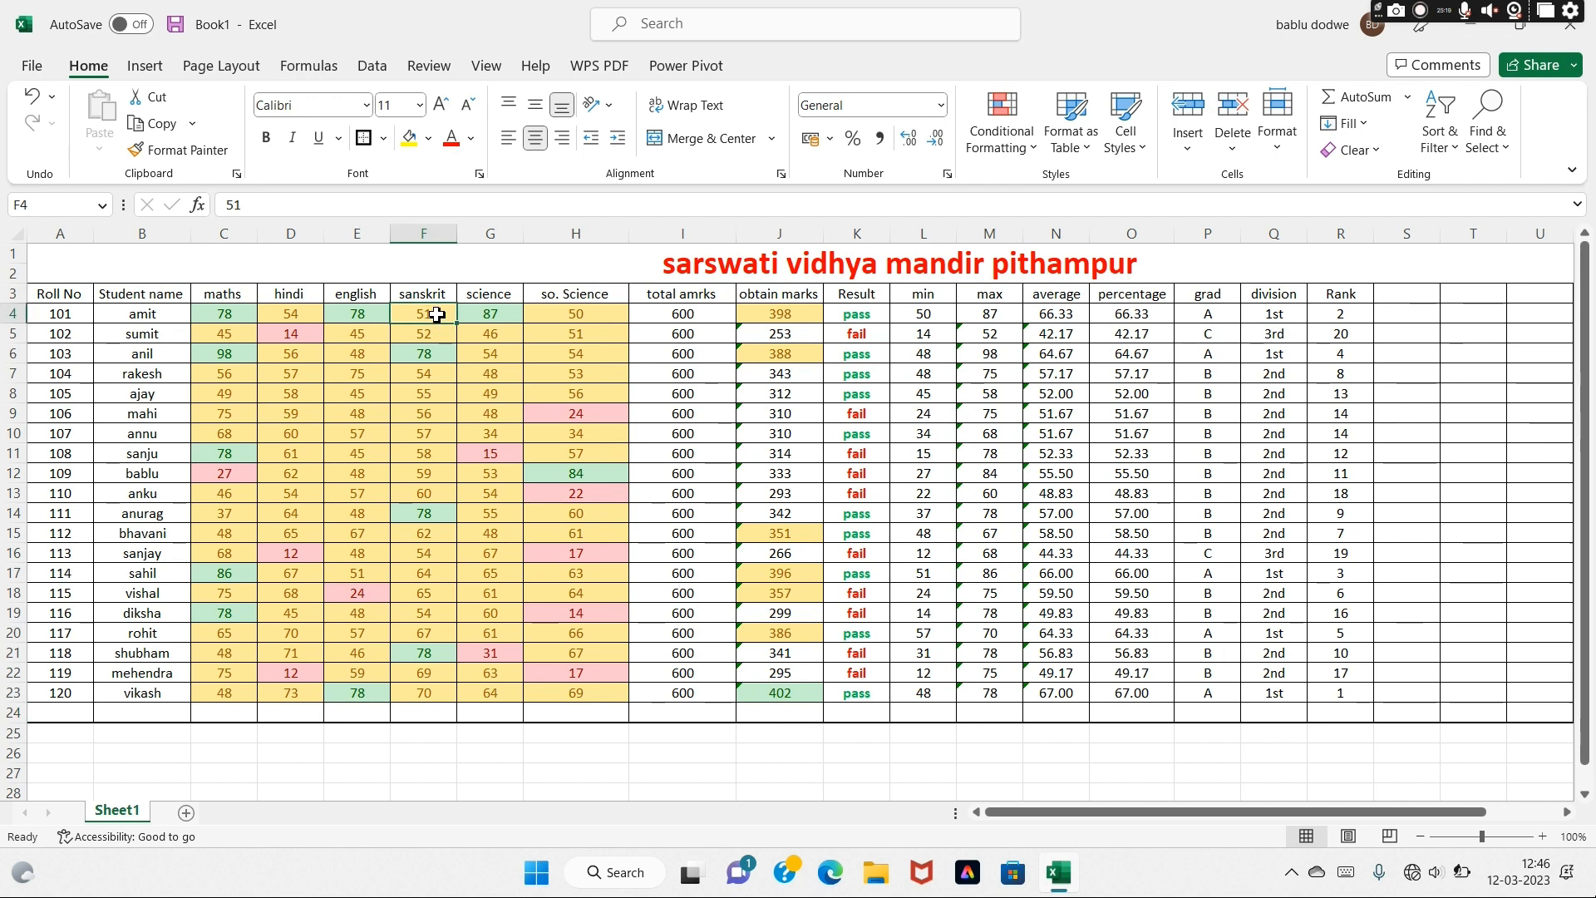
type("78")
key("Return")
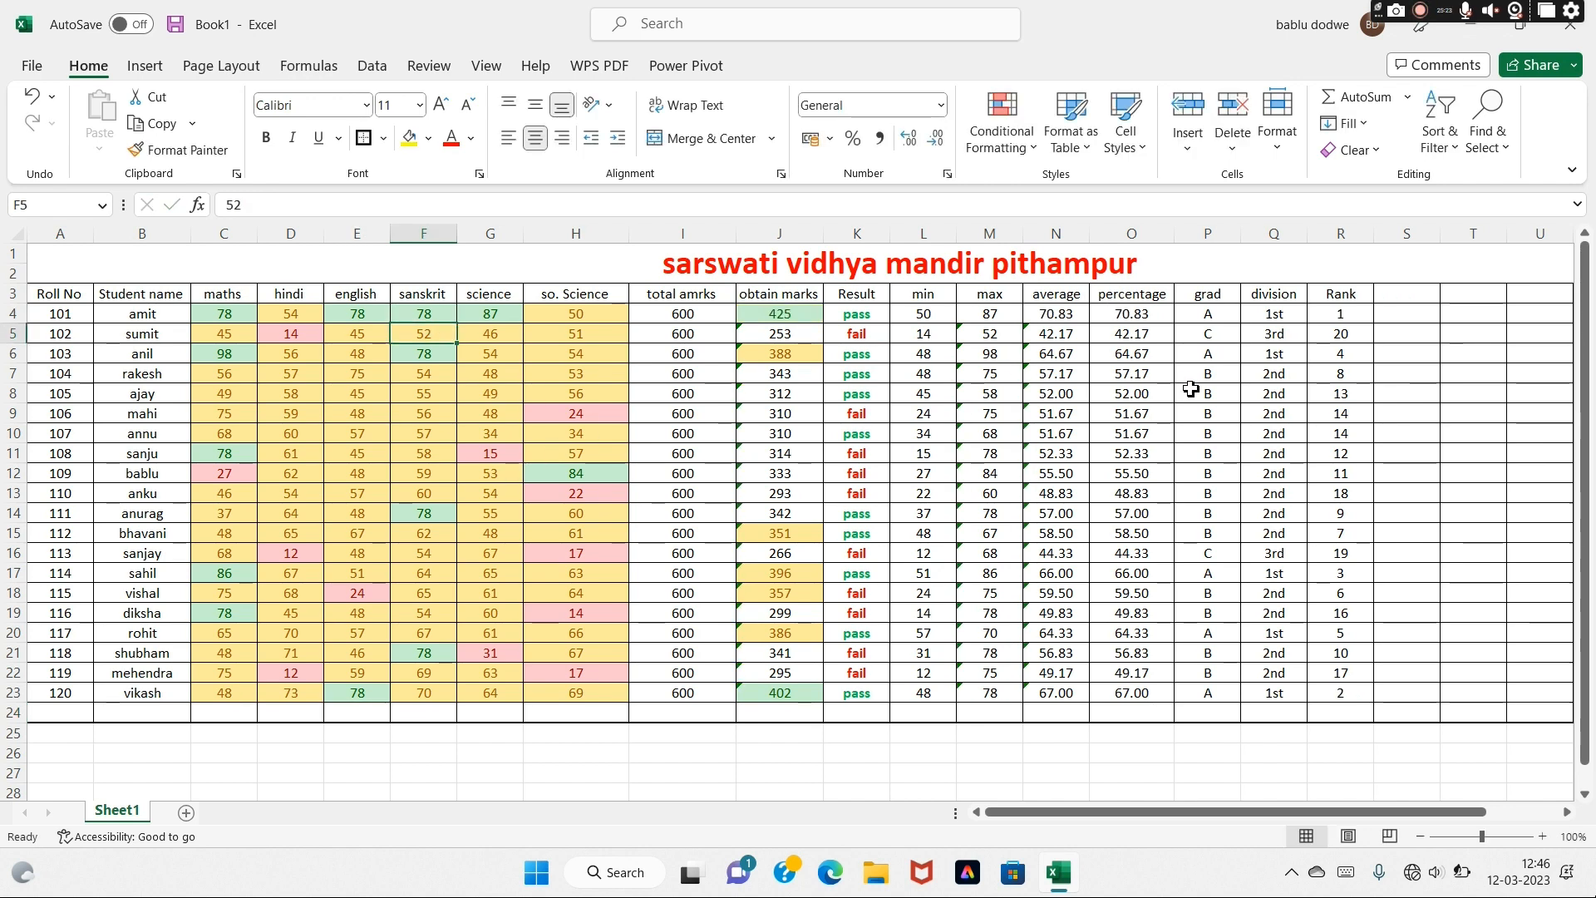